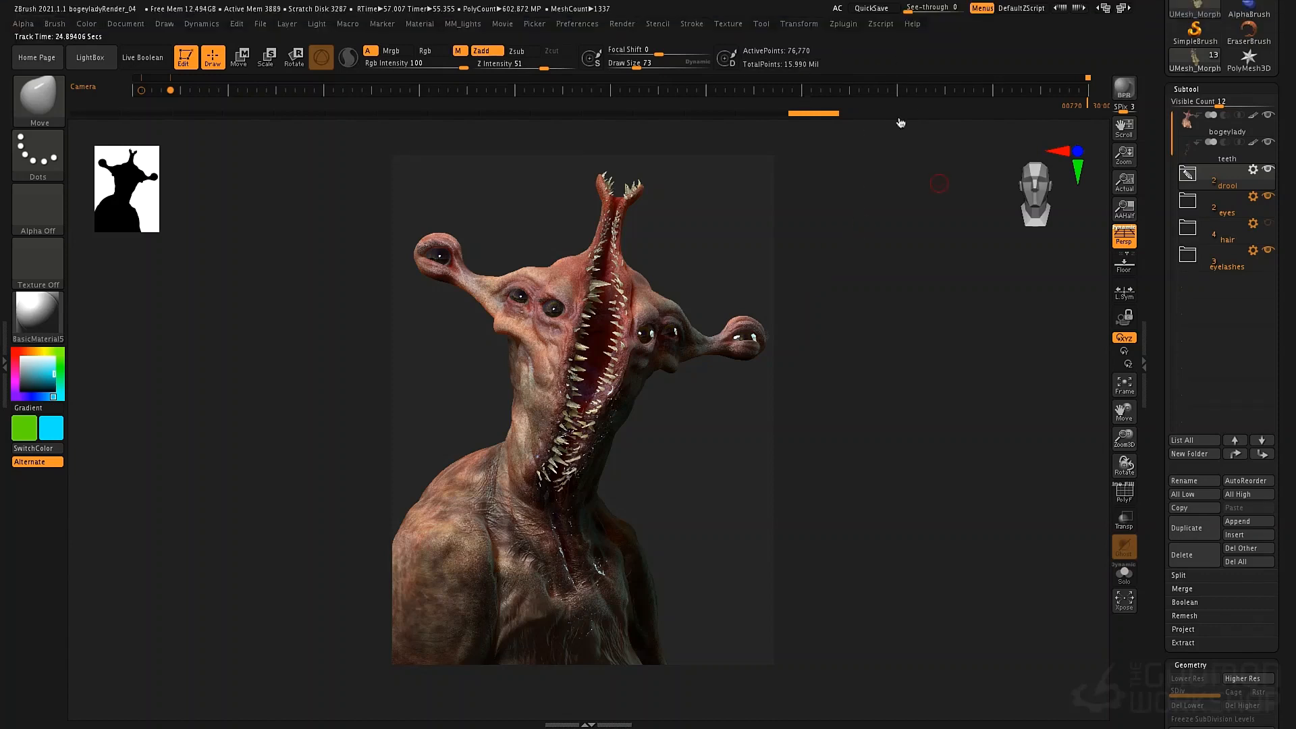
Dock the Zplugin palette beside the canvas and expand its ZBrush To Photoshop settings.
left_click(842, 24)
left_click(835, 41)
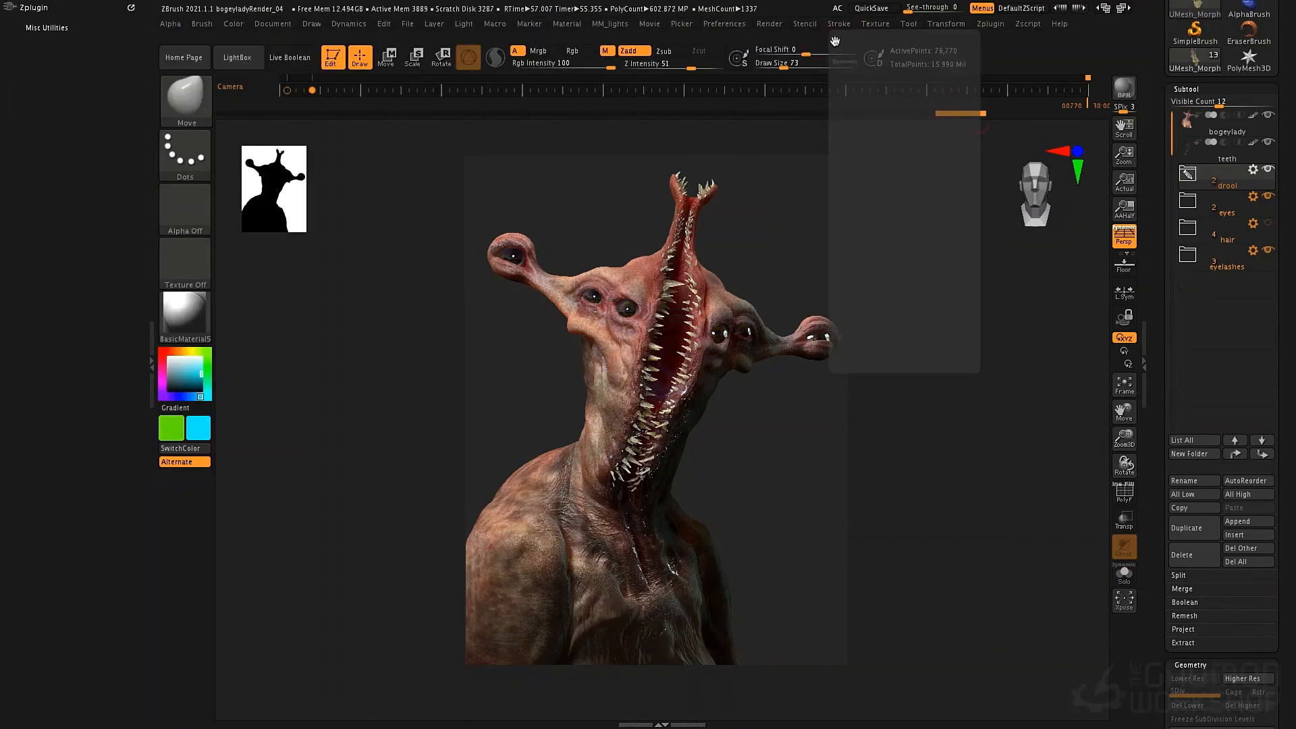
left_click(68, 303)
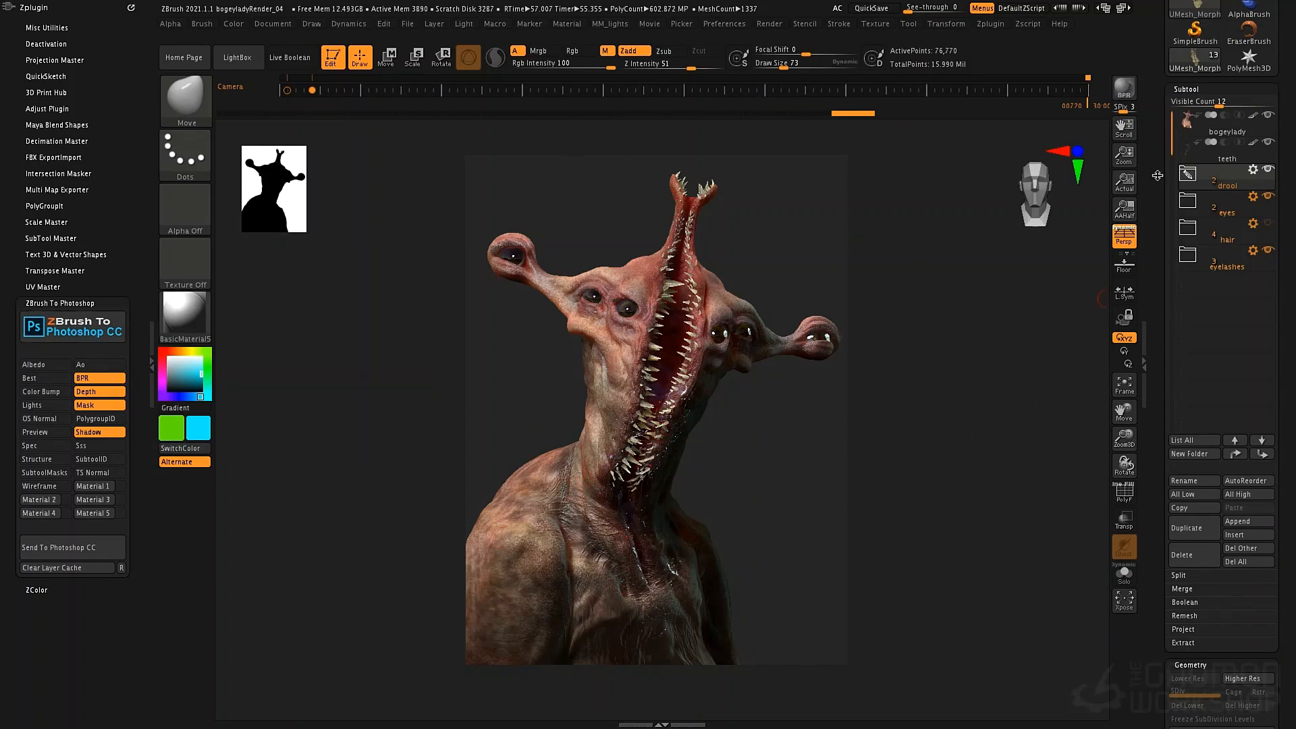
Inspect the teeth subtool and the contents of the drool and eyes folders, and clear the rendered preview from the canvas.
mouse_move(1202, 150)
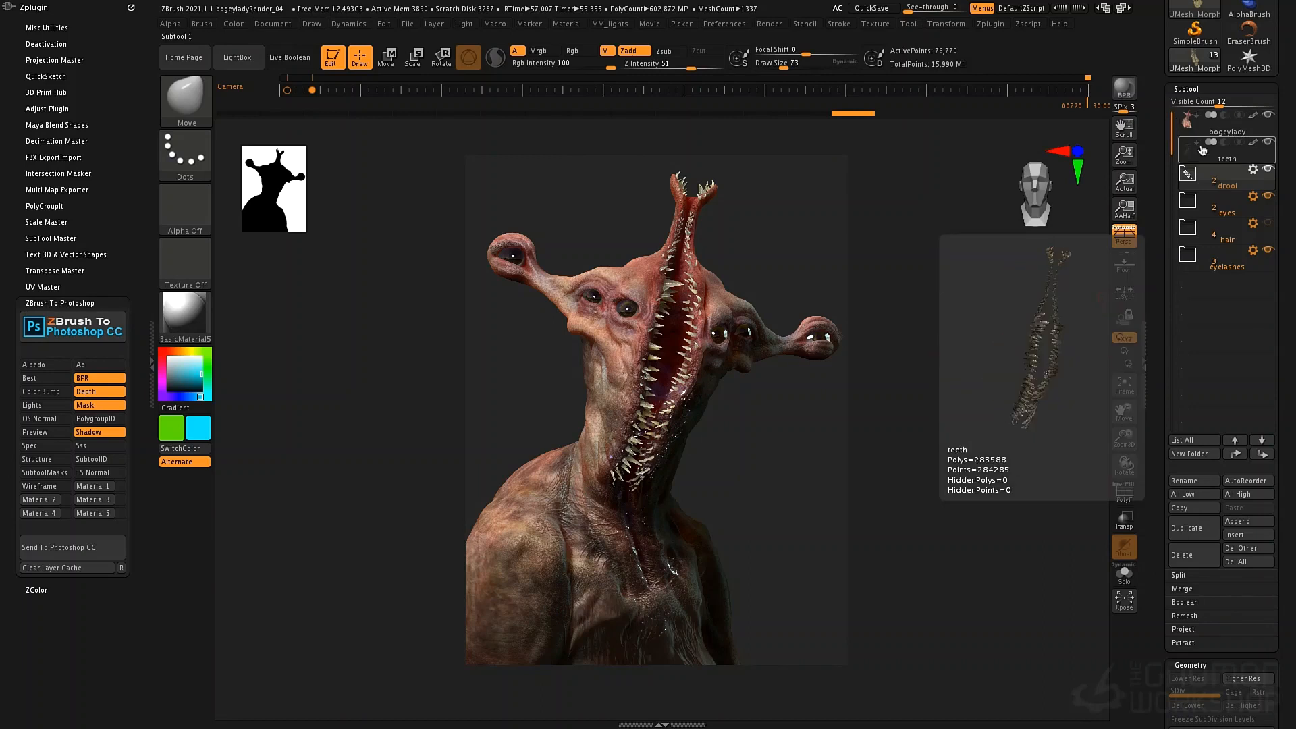
left_click(1188, 175)
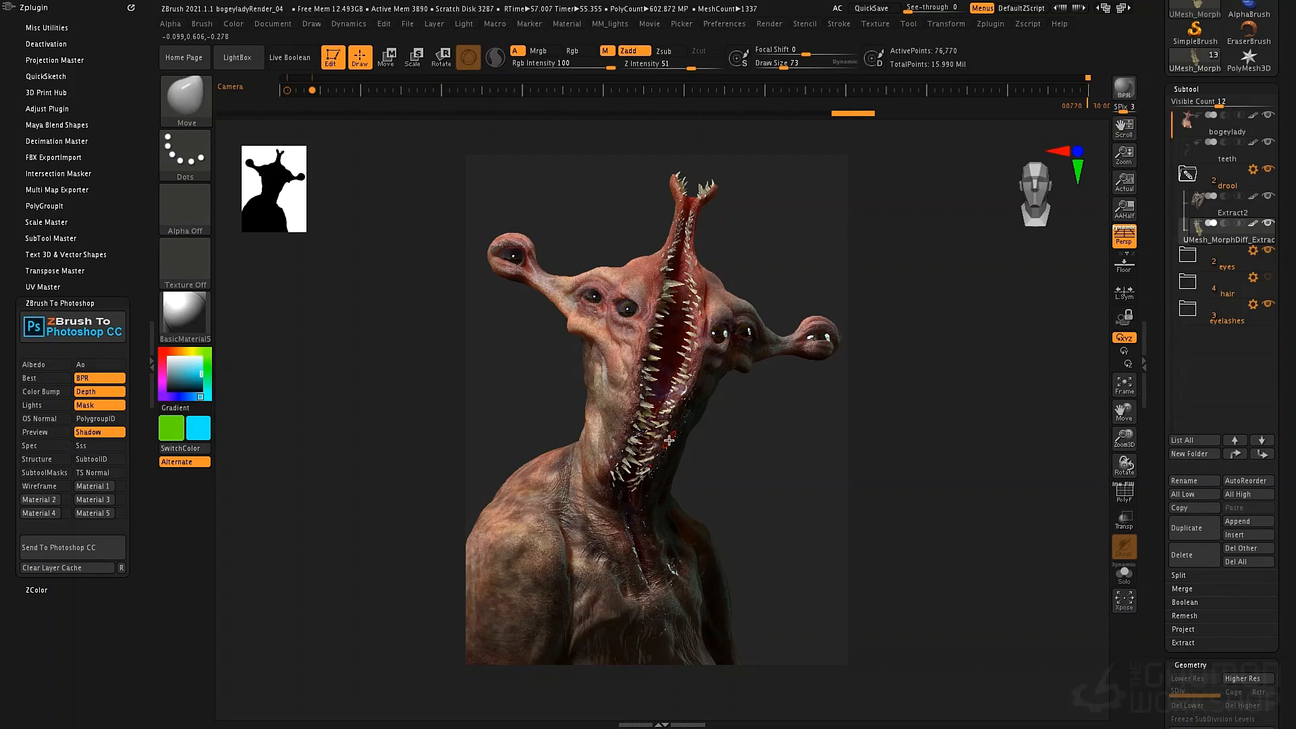
left_click(1208, 255)
mouse_move(1204, 298)
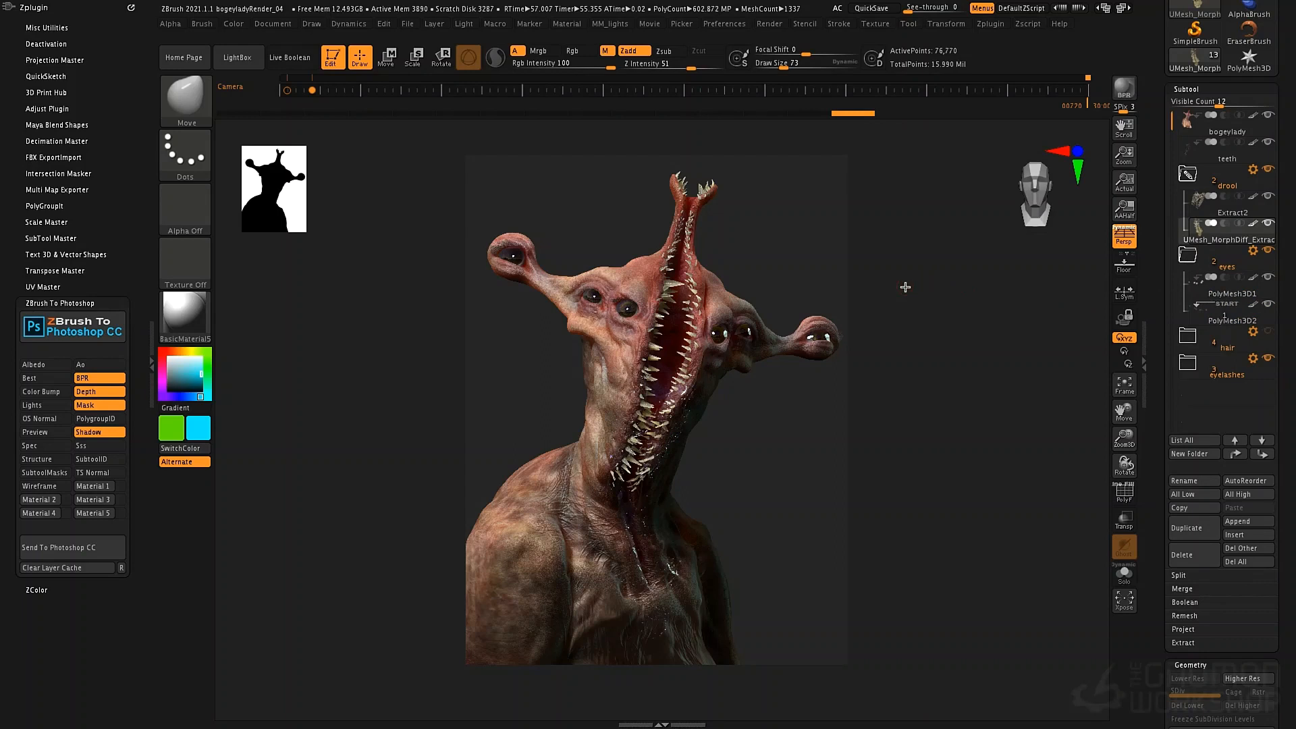
left_click(788, 271)
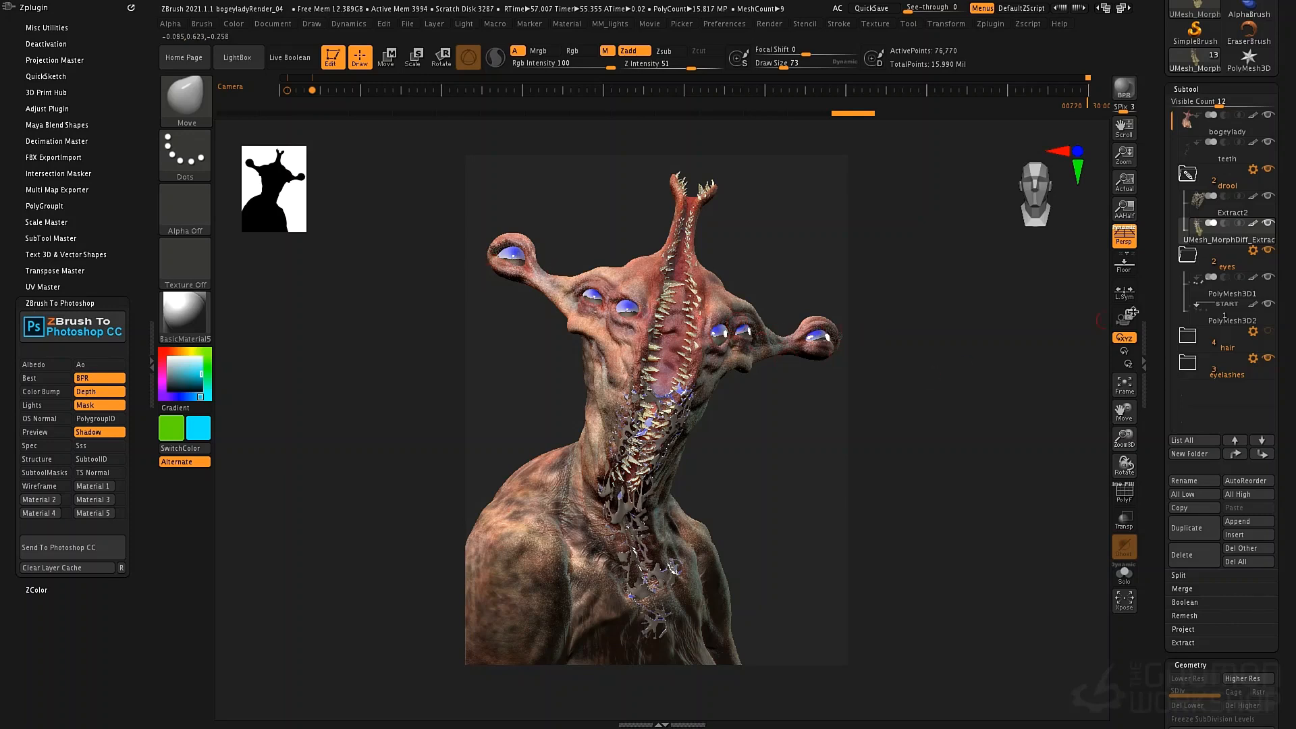
Hide the PolyMesh3D1 subtool in the eyes folder to check the eyeballs beneath, and show it again.
mouse_move(1269, 280)
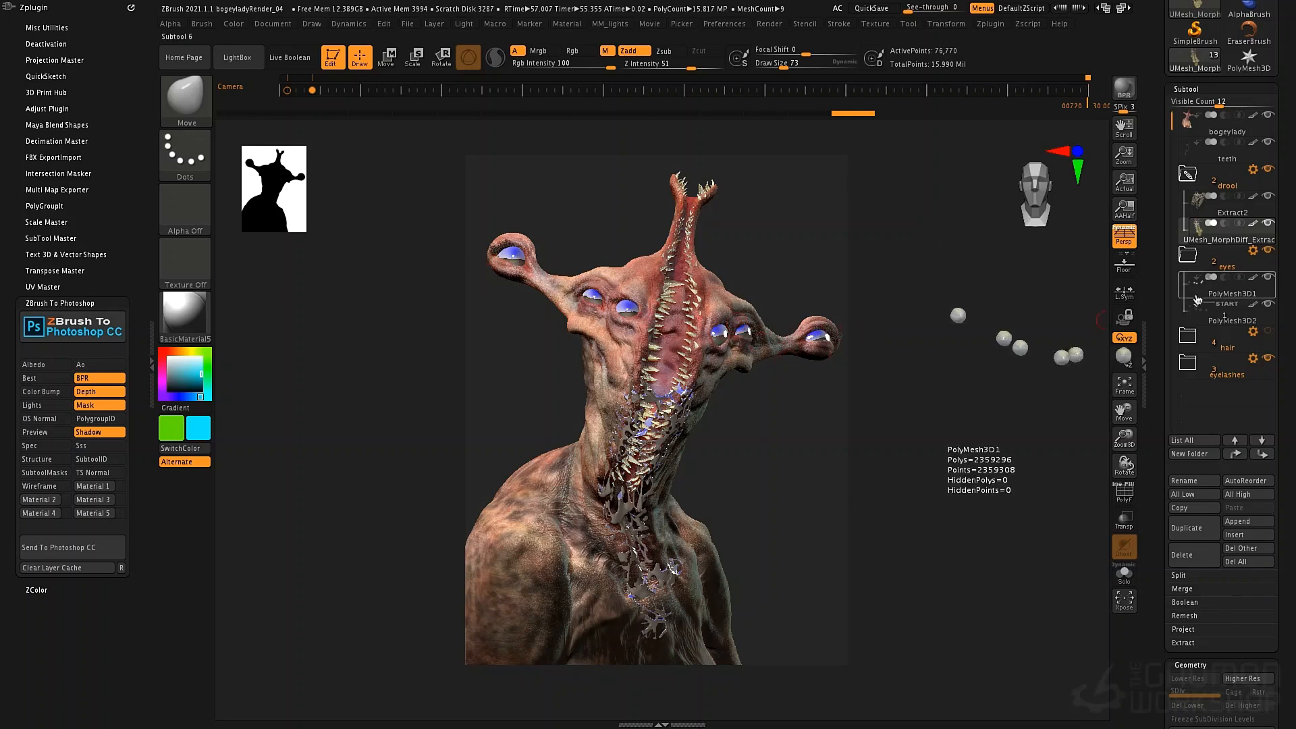
left_click(1269, 278)
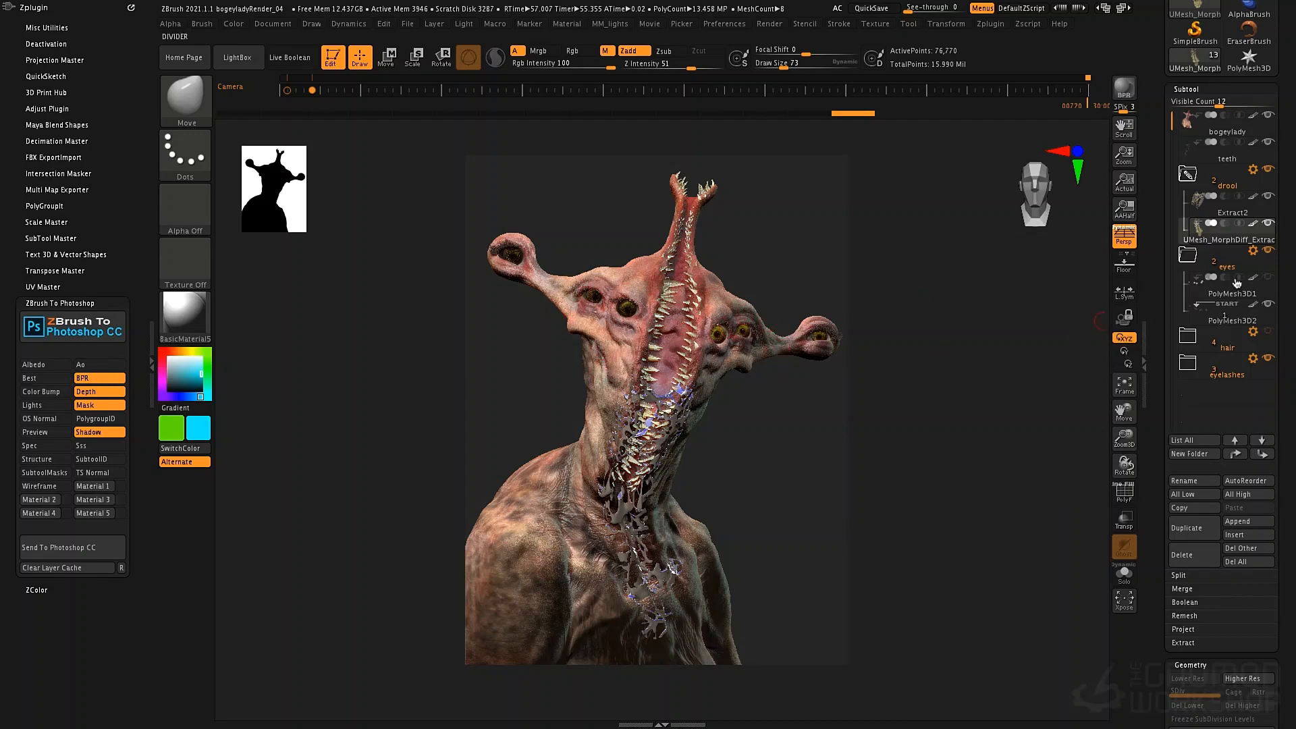
left_click(1269, 282)
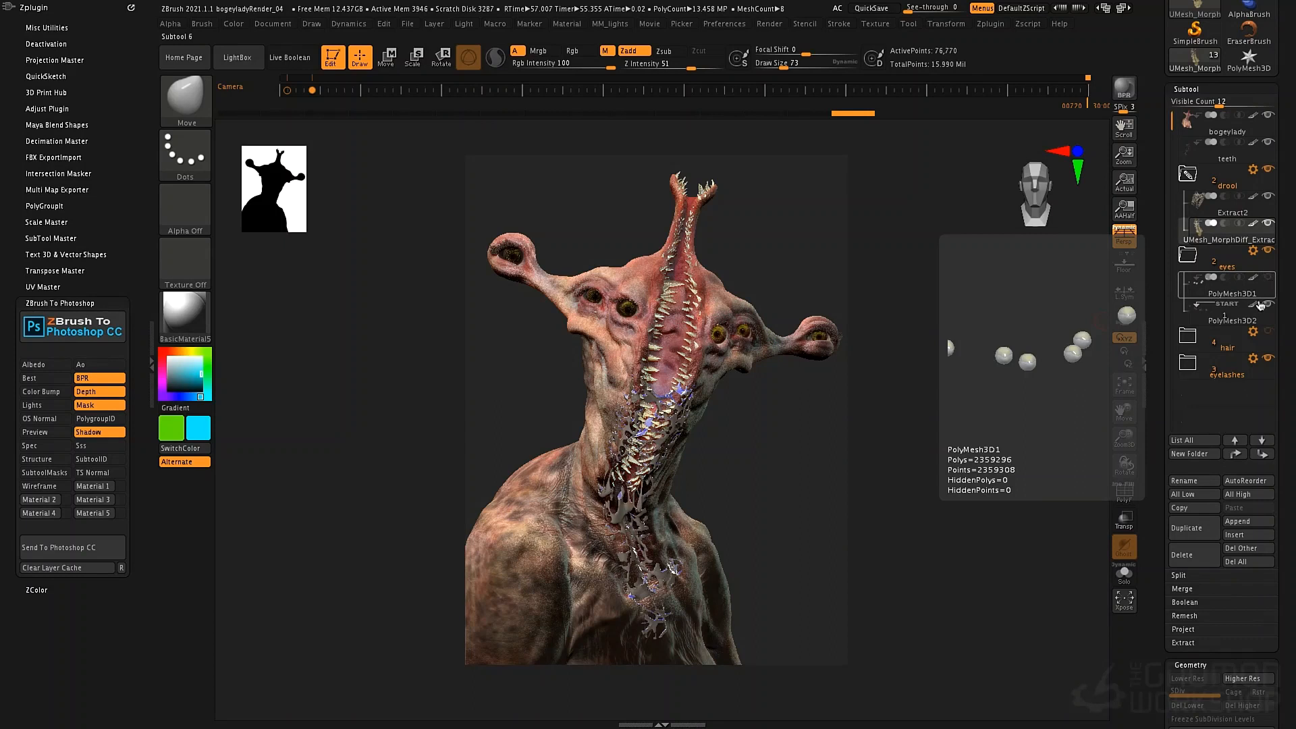
Look through the subtools in the hair and eyelashes folders and collapse both folders.
left_click(1187, 335)
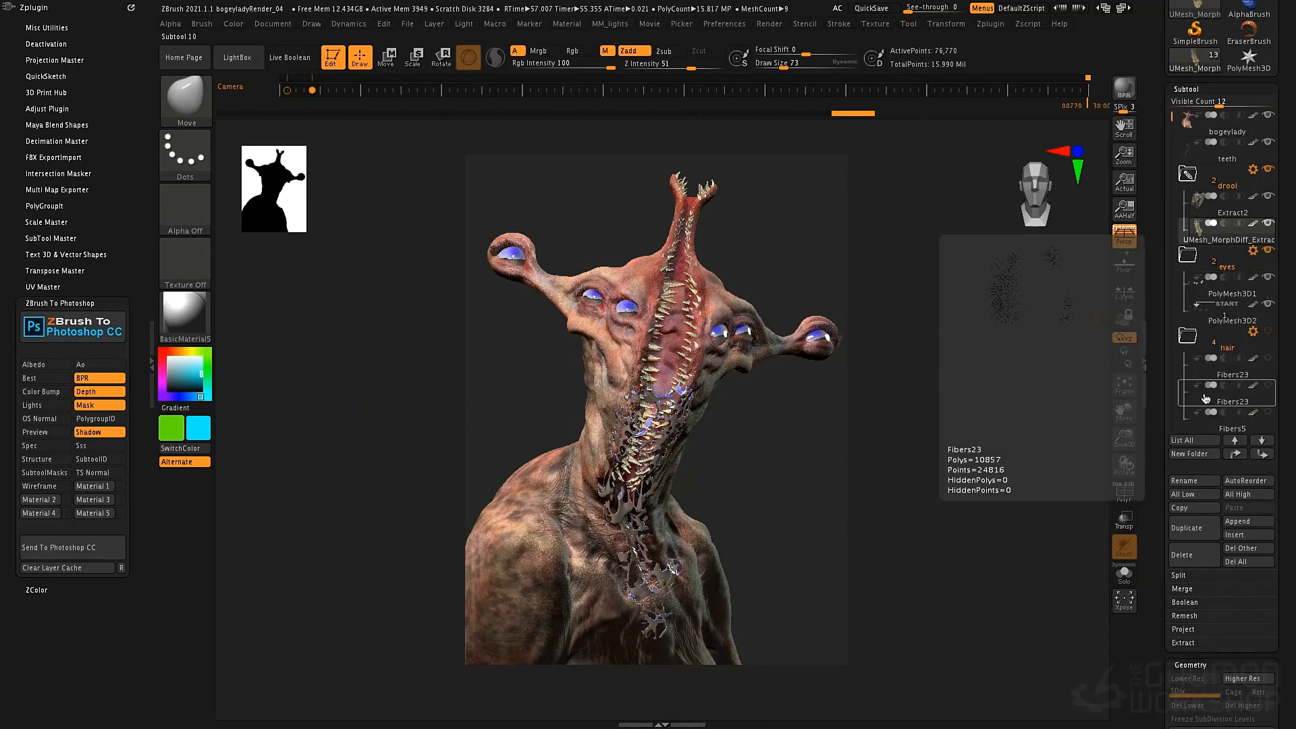
left_click(1187, 335)
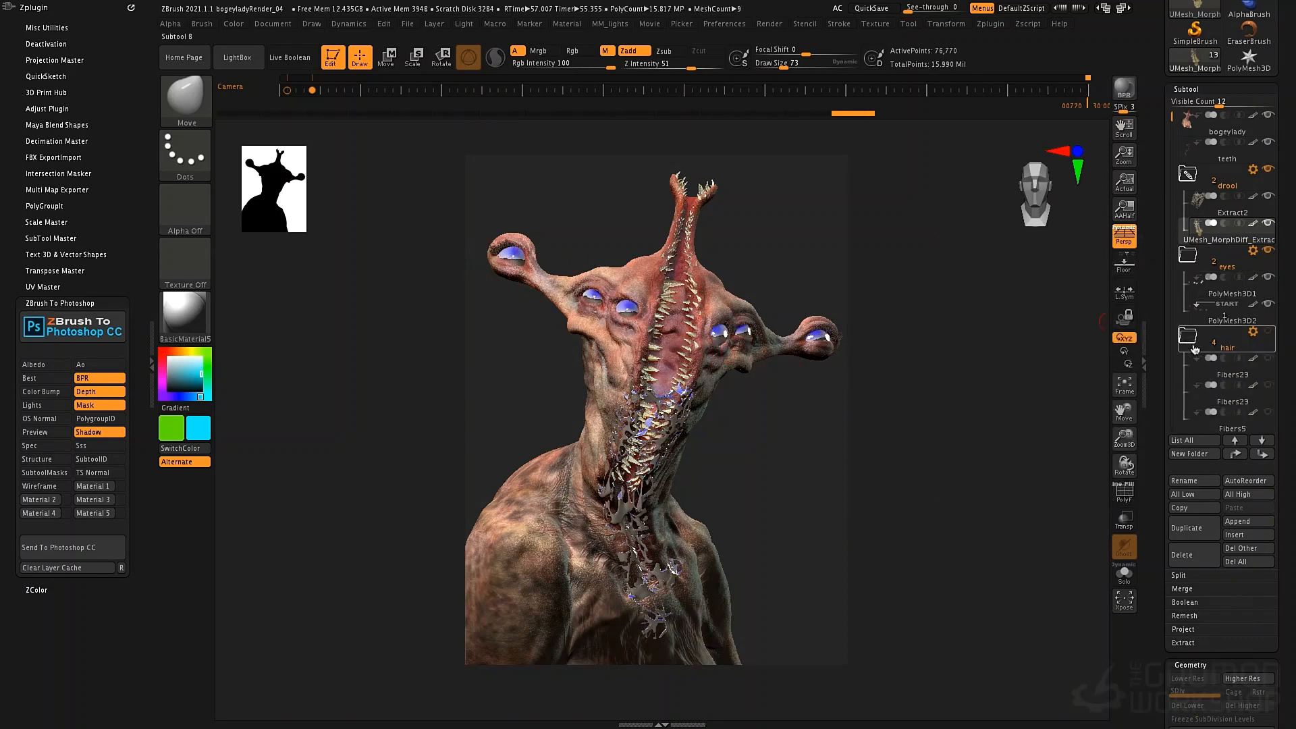
left_click(1189, 371)
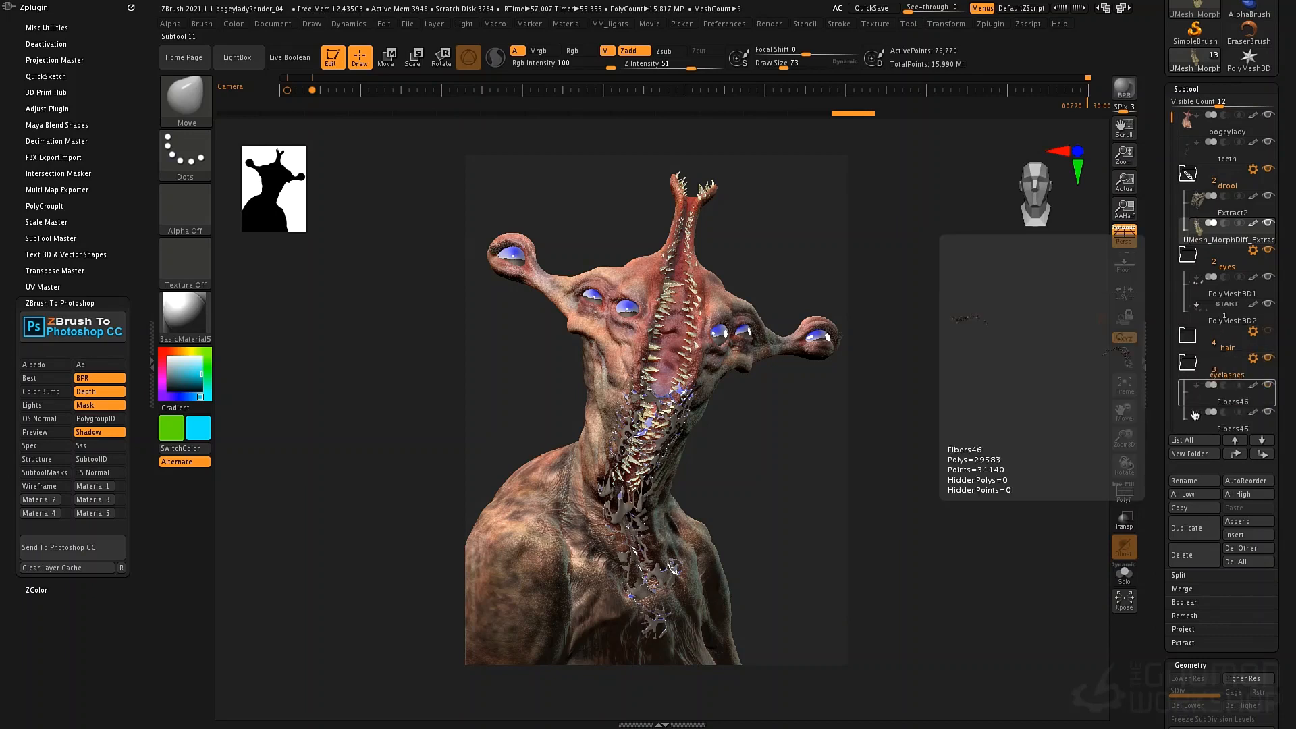
left_click_drag(1173, 118, 1177, 191)
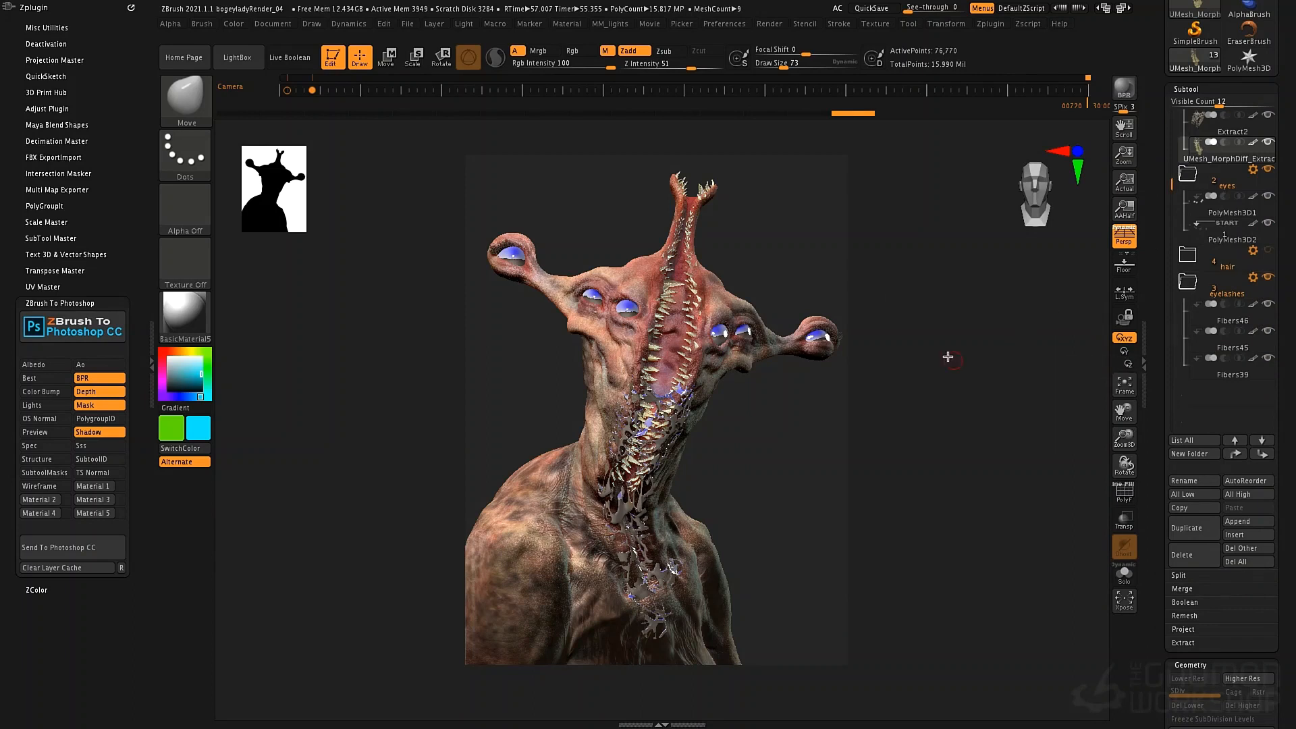
left_click(1184, 262)
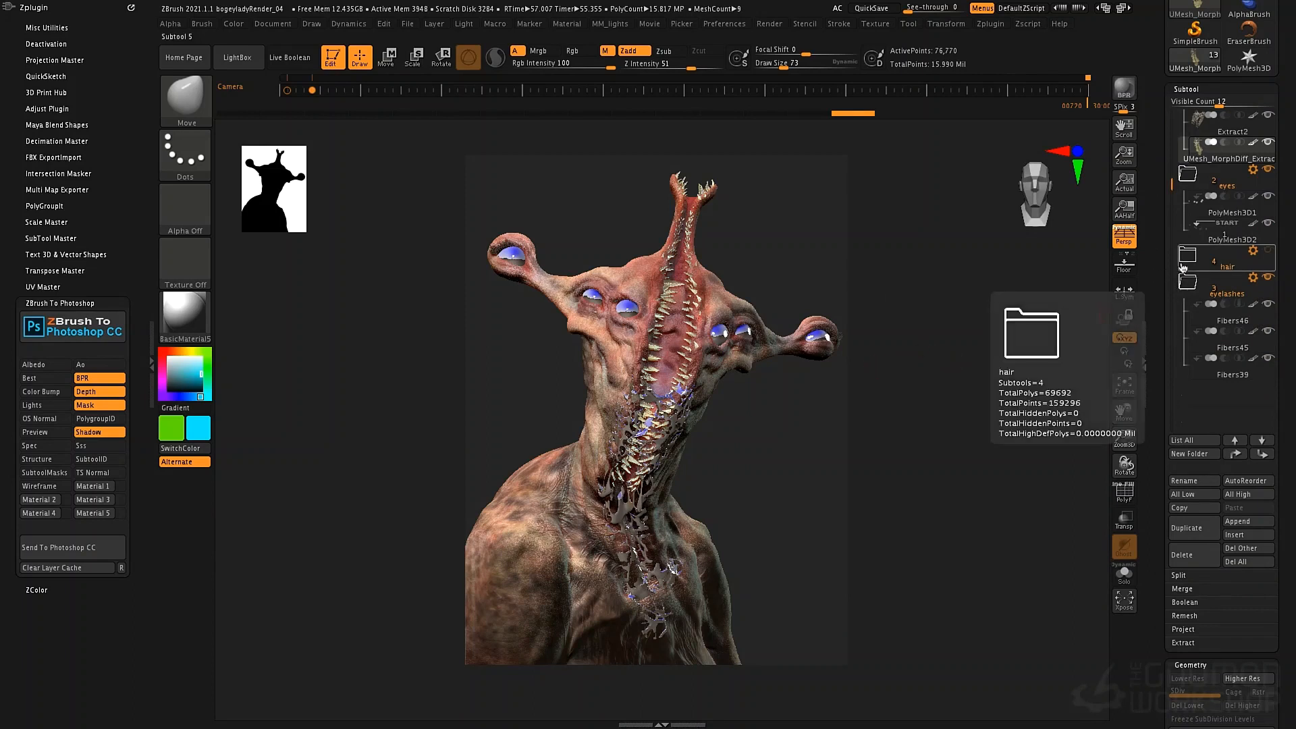
left_click(1182, 267)
left_click(1187, 284)
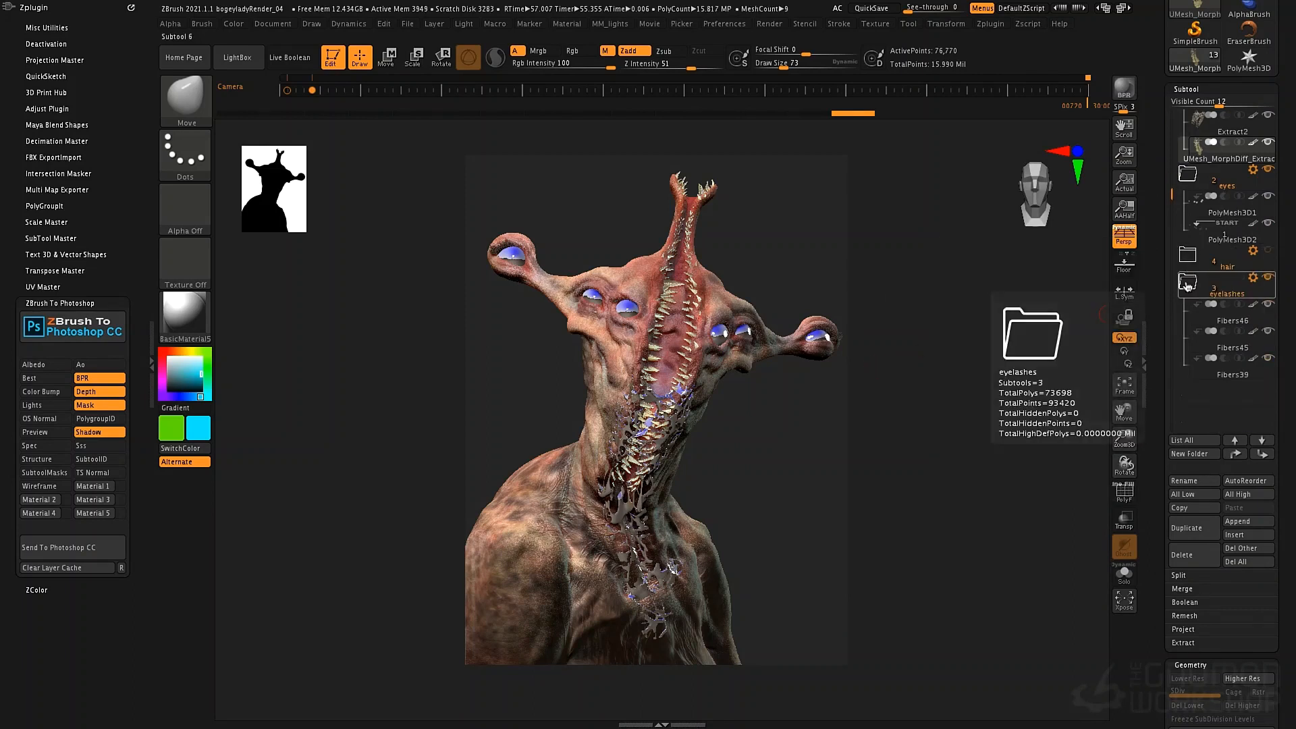
left_click(1183, 179)
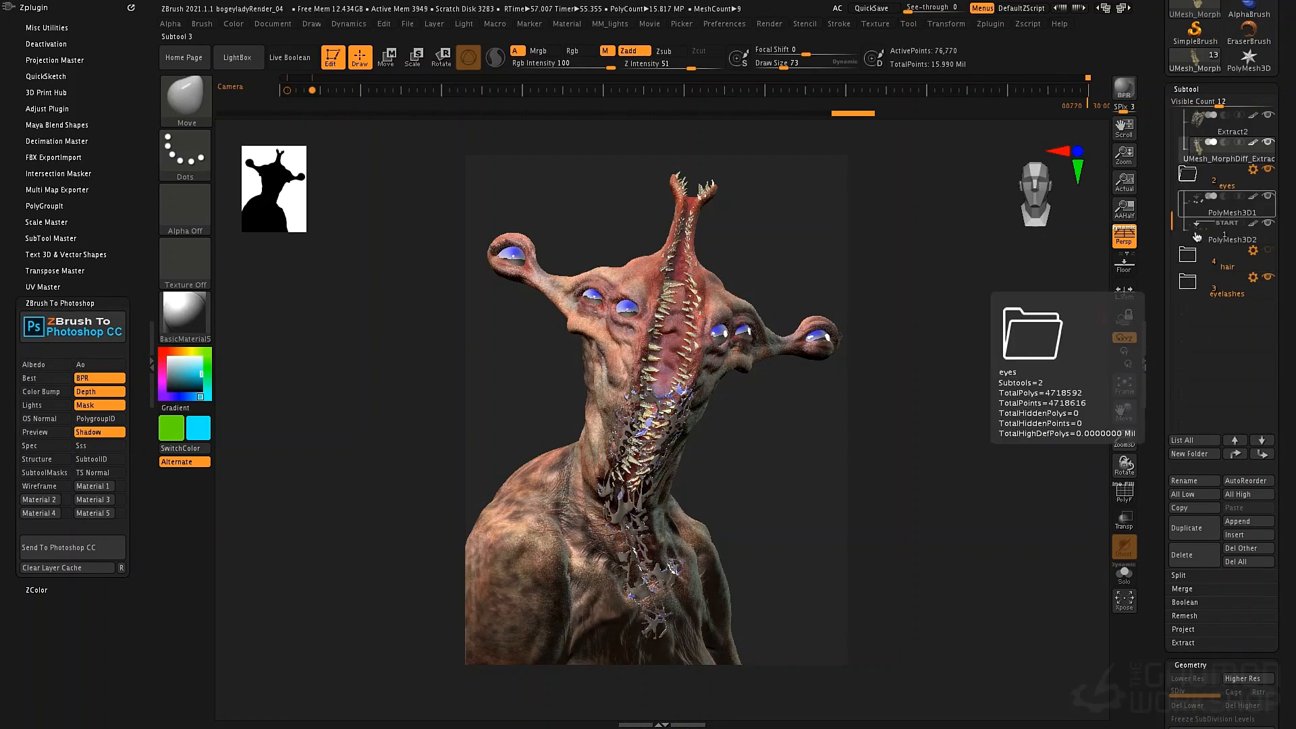
Turn on the hair folder's visibility to view the fibers on the creature, and hide the folder again.
left_click(1266, 260)
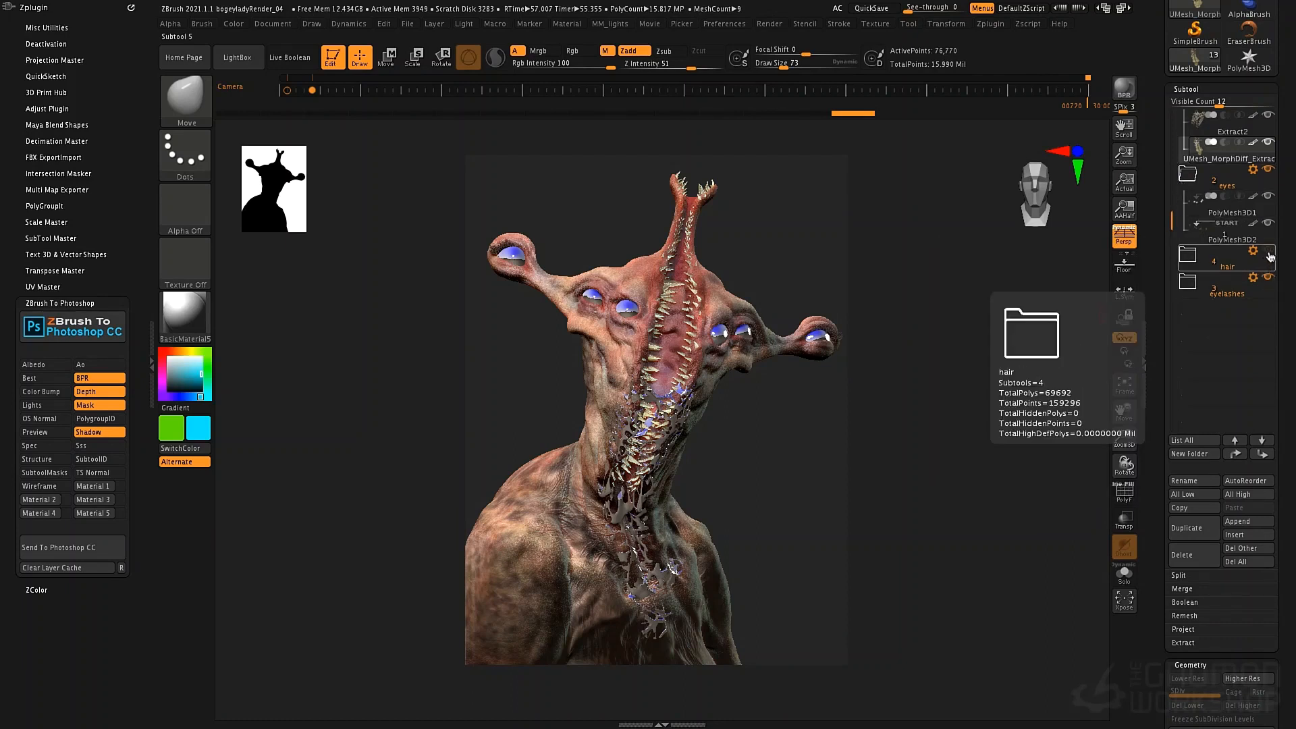
left_click(1268, 252)
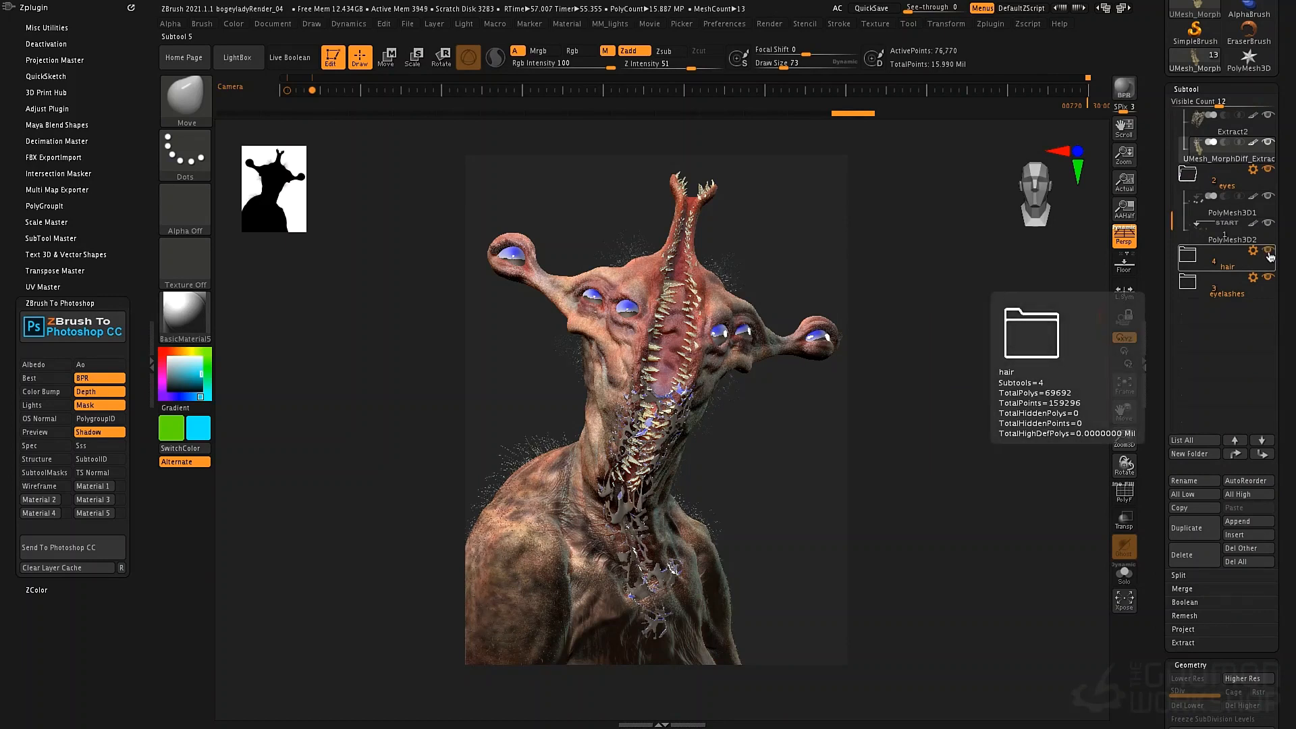
left_click(1267, 251)
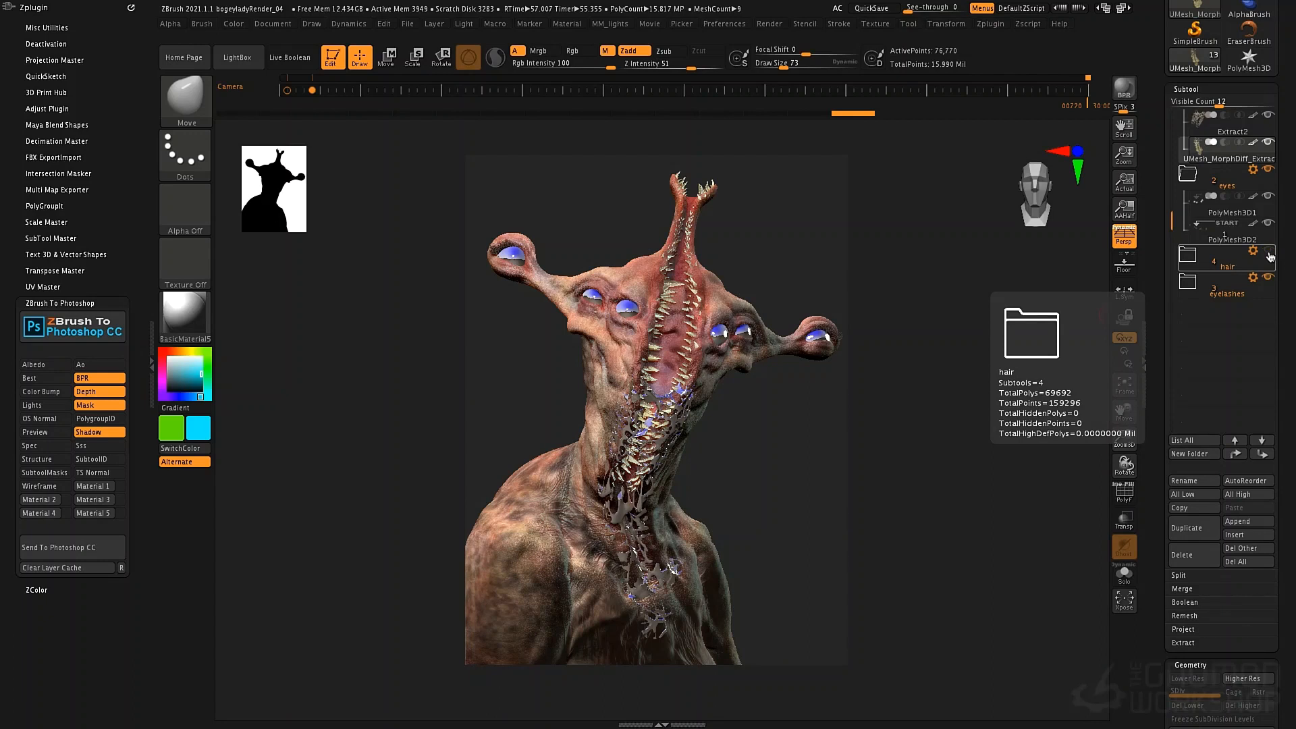
left_click(1270, 257)
scroll(1184, 162, "up", 3)
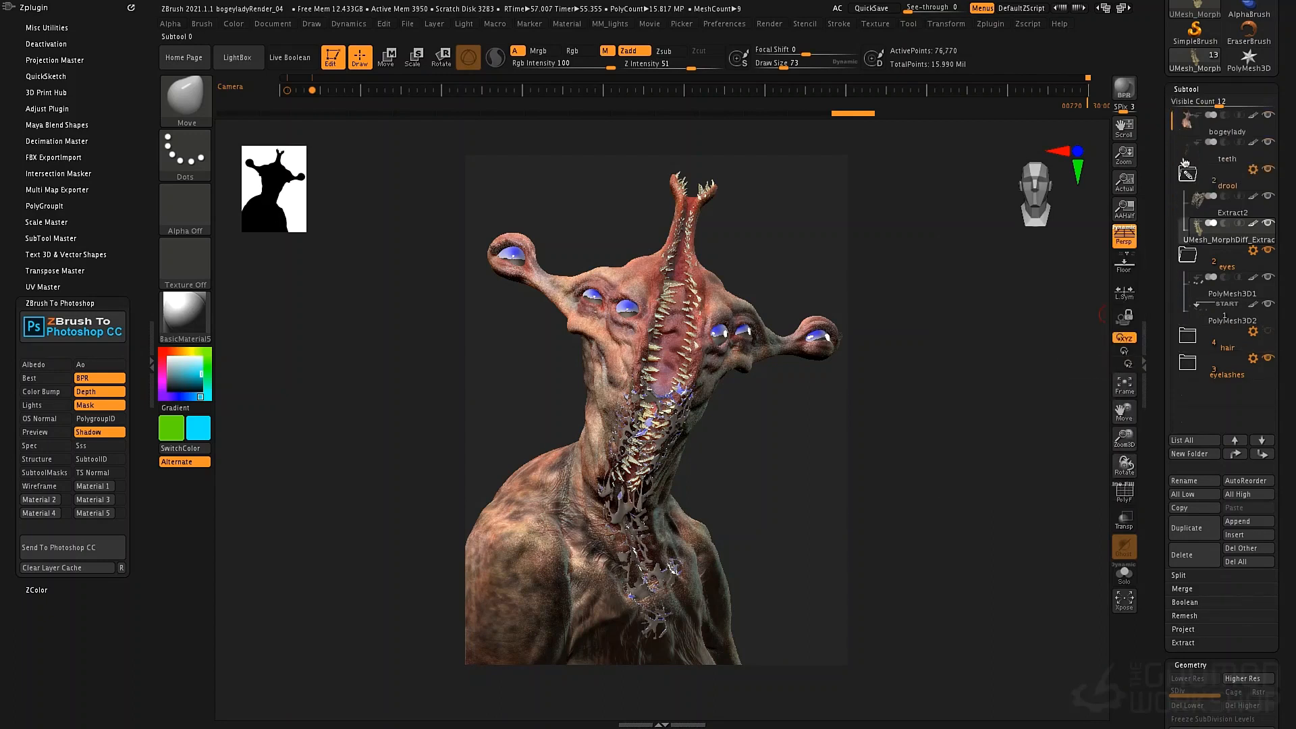
left_click(278, 25)
left_click(277, 25)
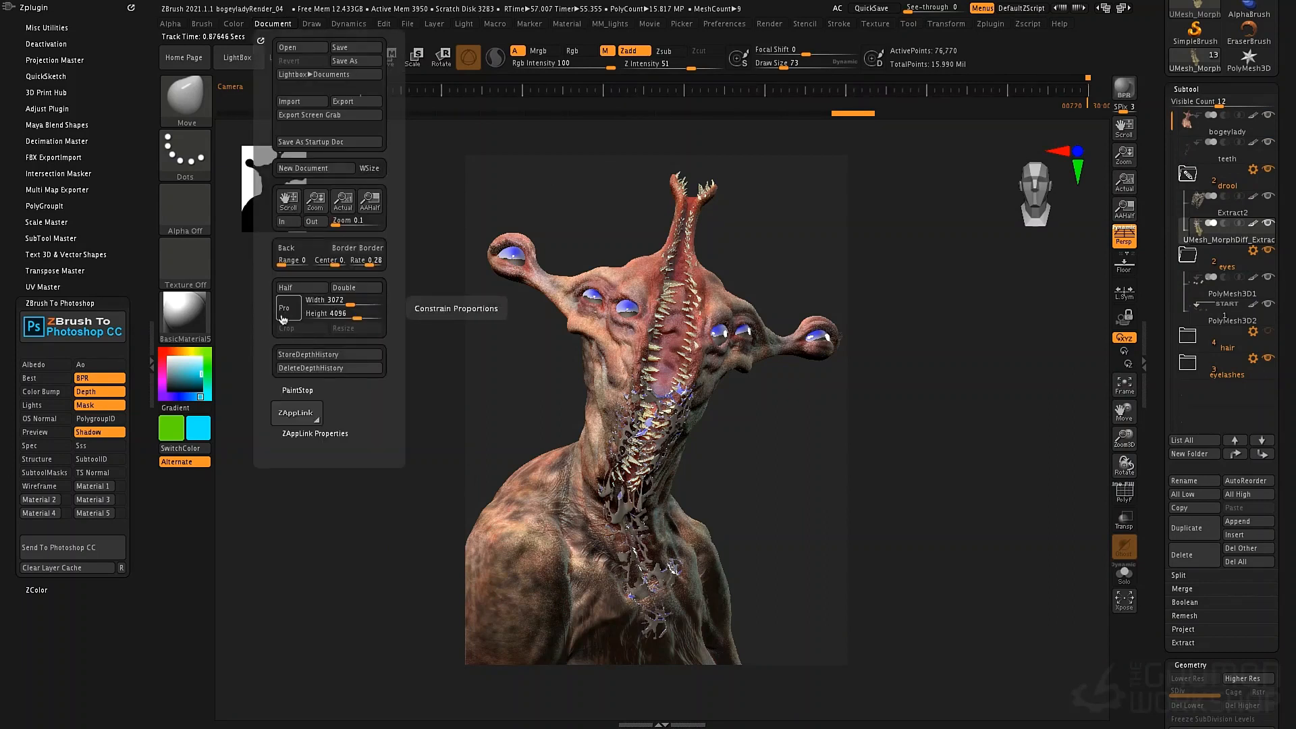
left_click(333, 315)
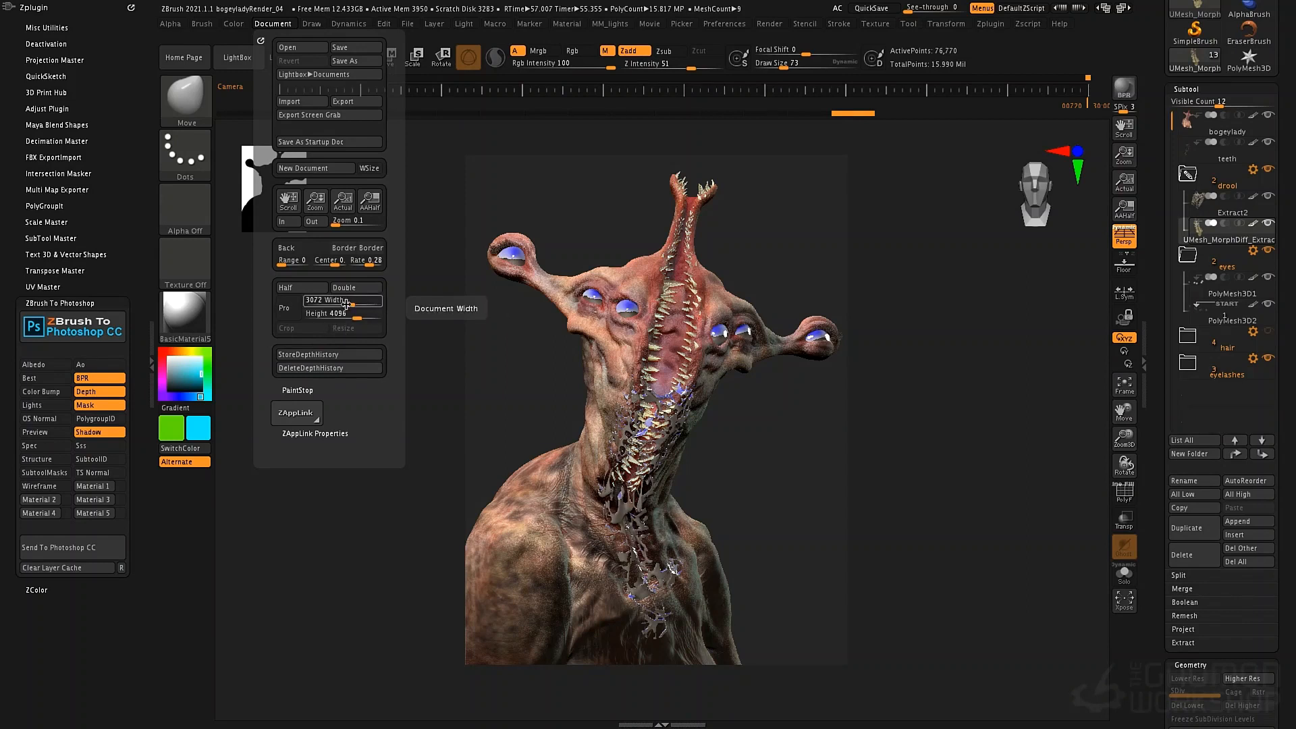
left_click(346, 305)
type("1024768")
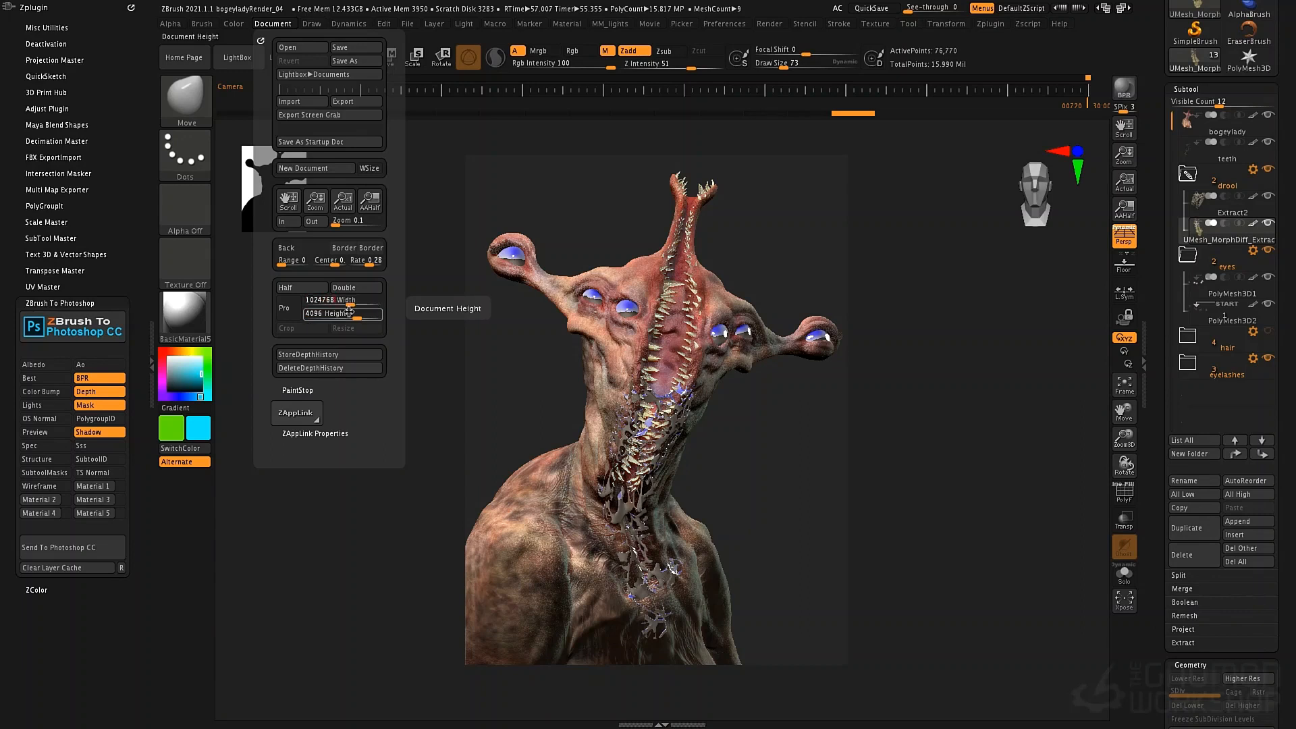
key("Return")
left_click(334, 300)
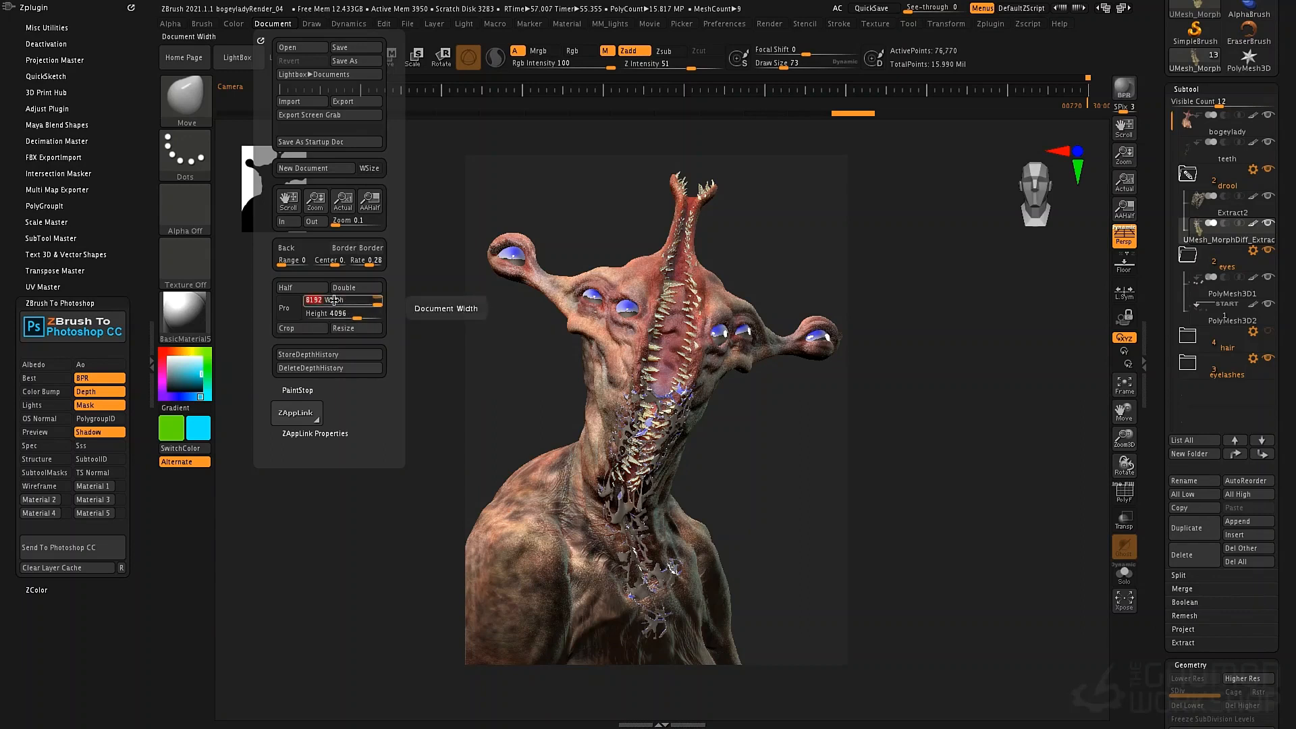
type("1024768")
left_click(342, 313)
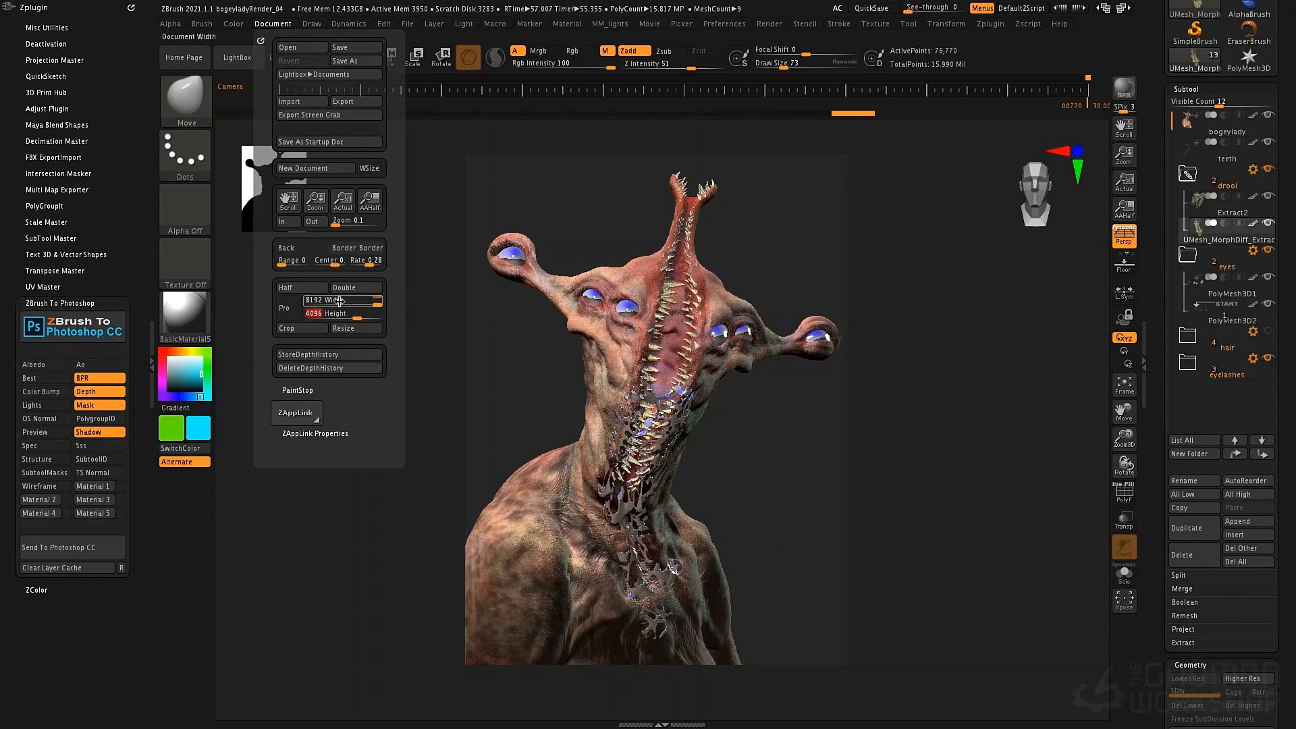
Set the document width to 1024 and height to 768, and confirm resizing the document.
left_click(338, 299)
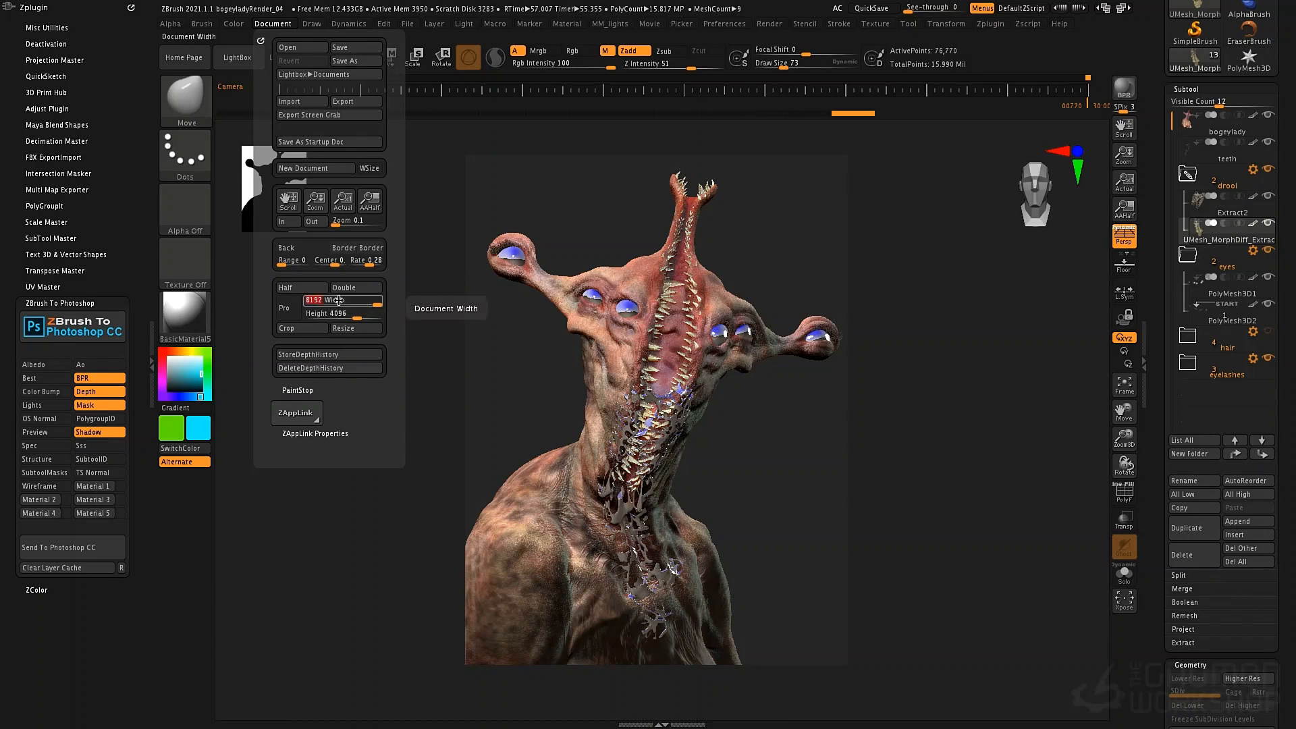
type("1024")
key("Tab")
type("76")
left_click(351, 331)
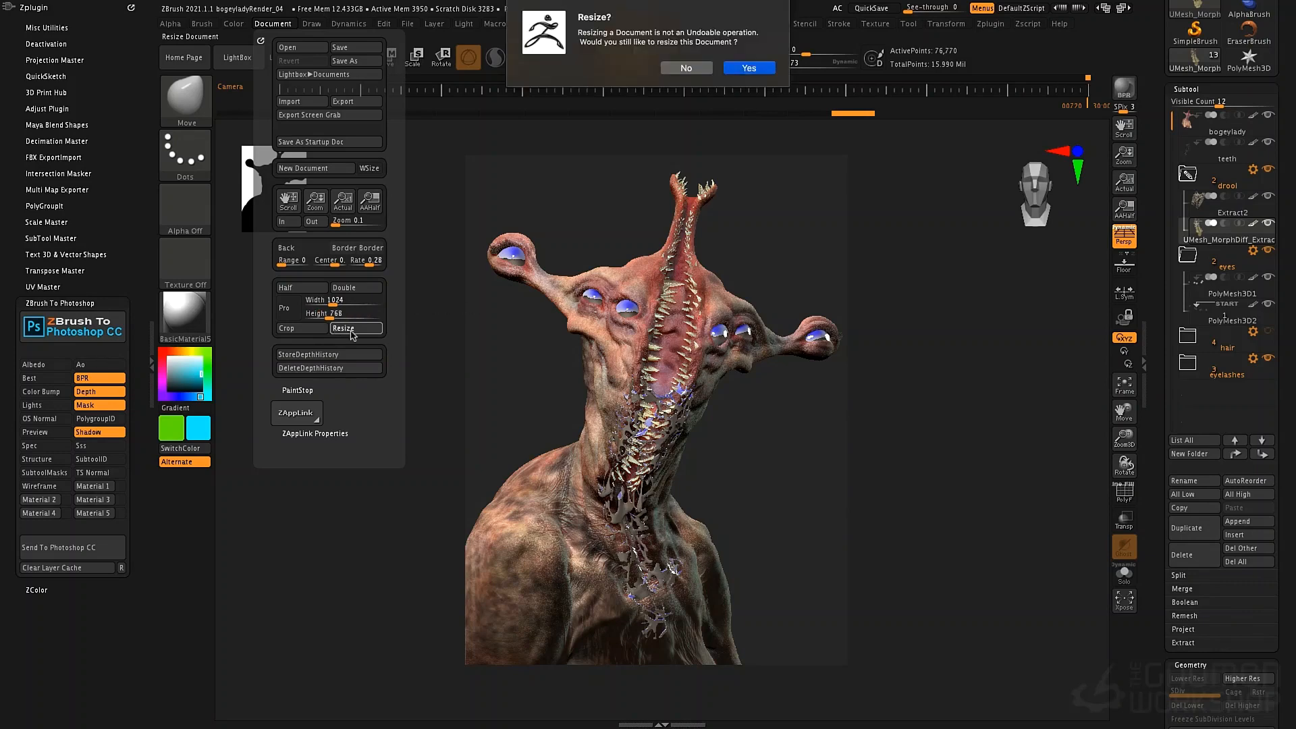
left_click(748, 68)
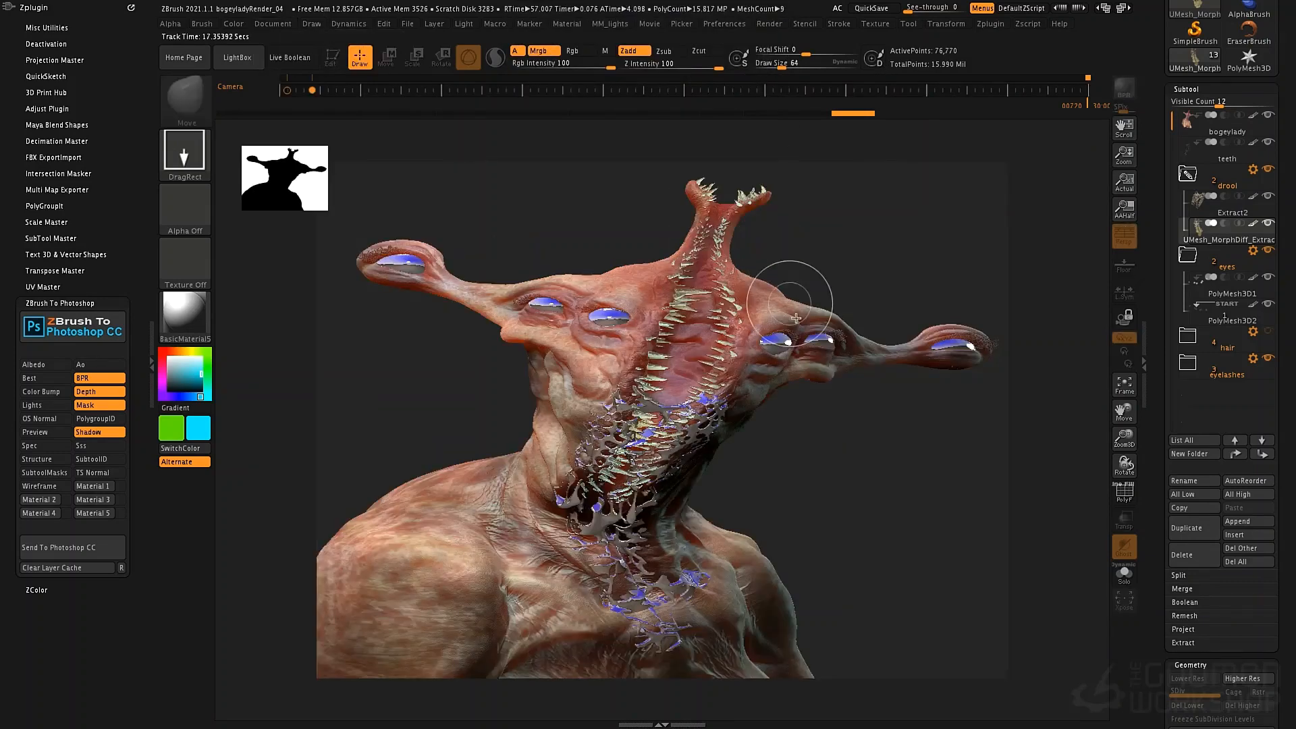
Clear the canvas and resize the document to a width of 768 and a height of 1024.
key("ctrl")
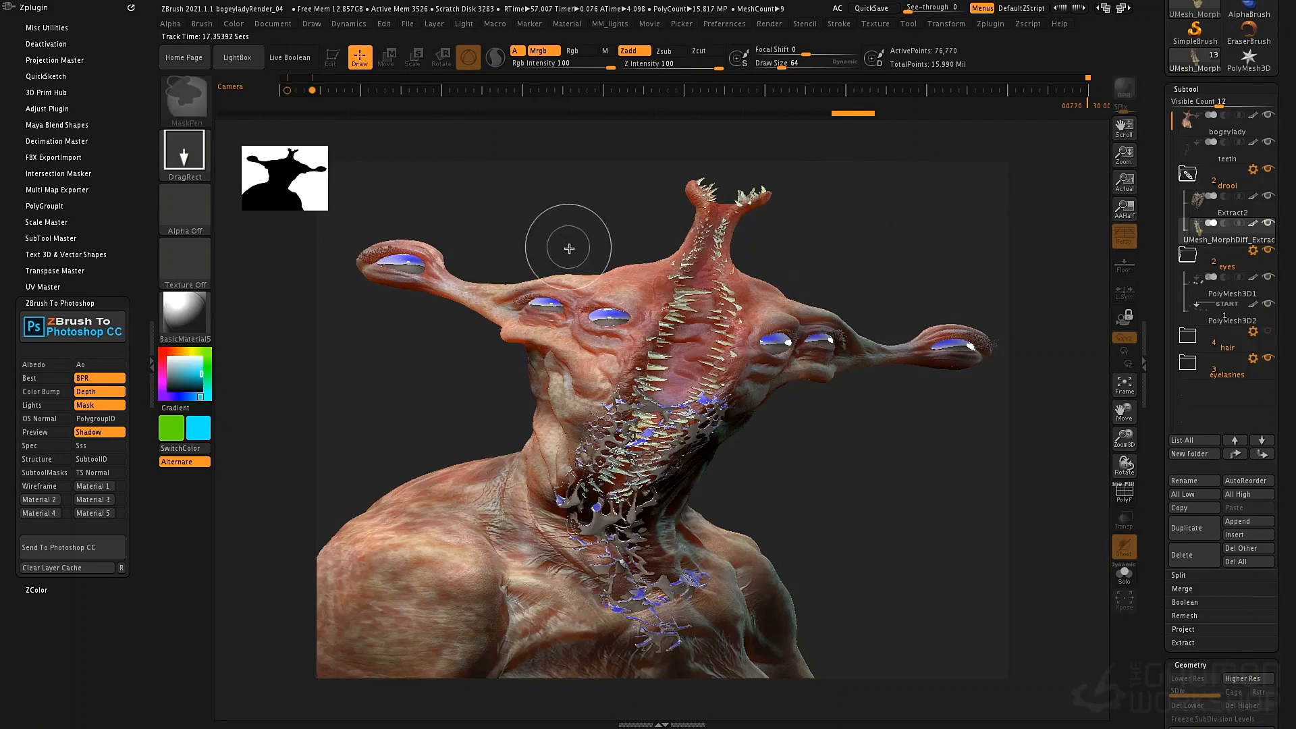
key("ctrl+n")
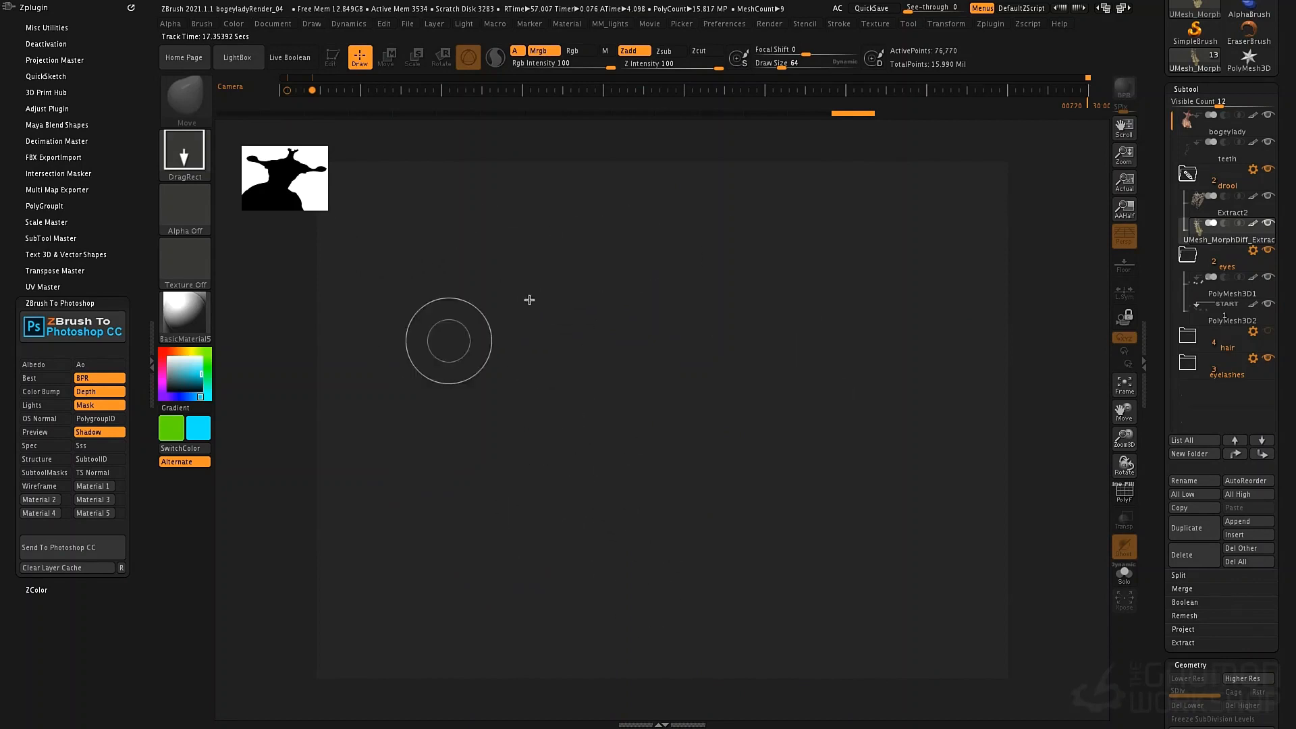
left_click(273, 24)
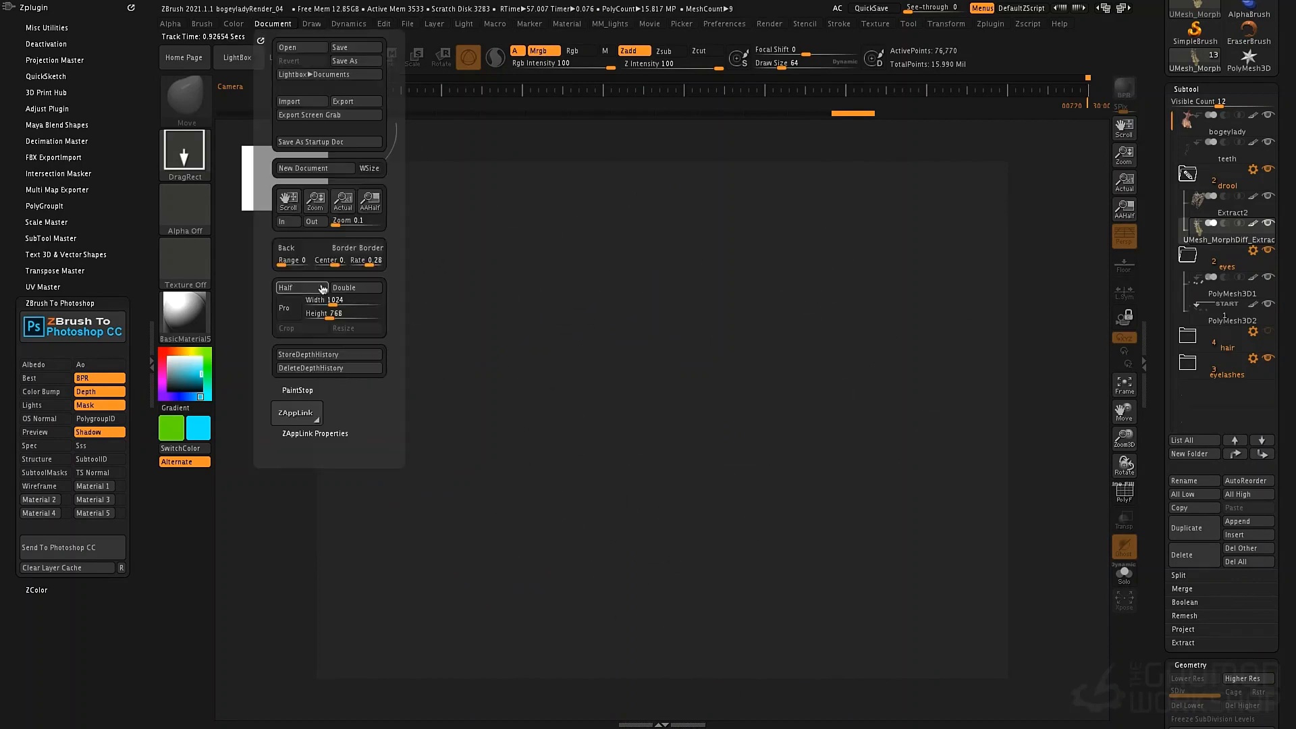
left_click(336, 304)
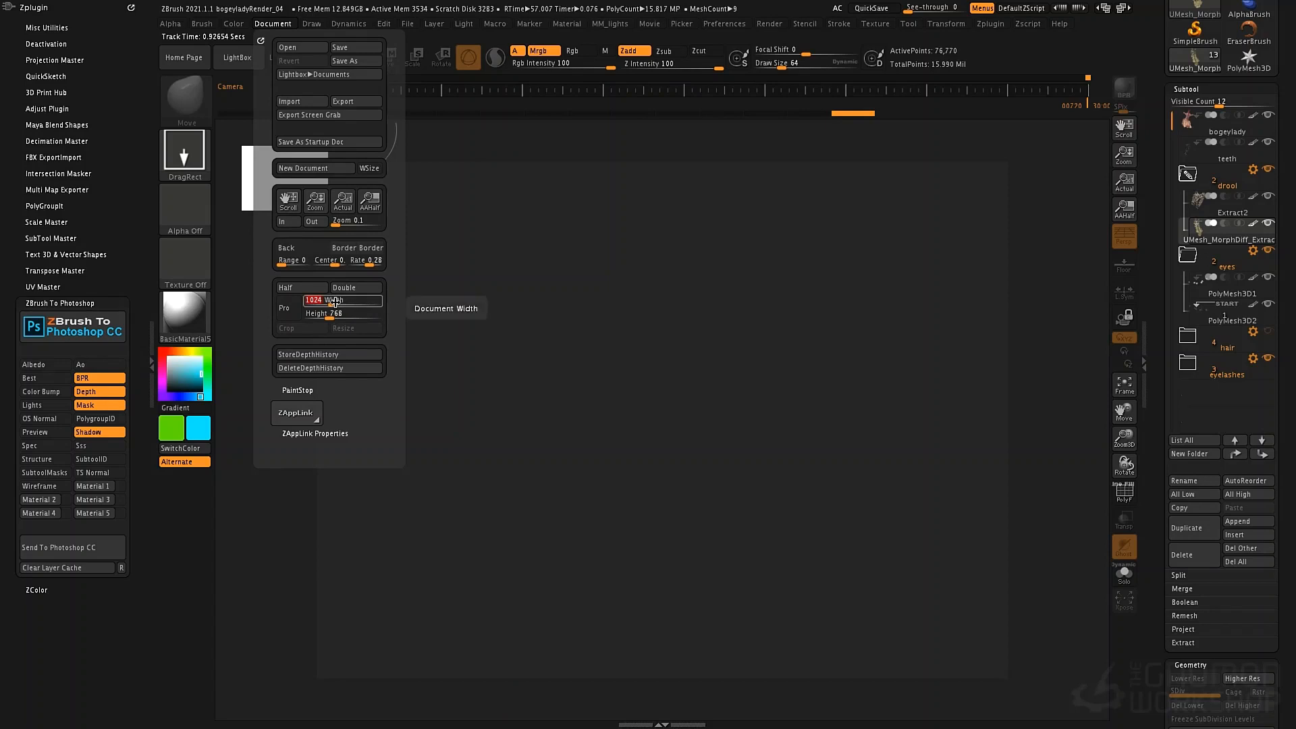
type("768")
key("Return")
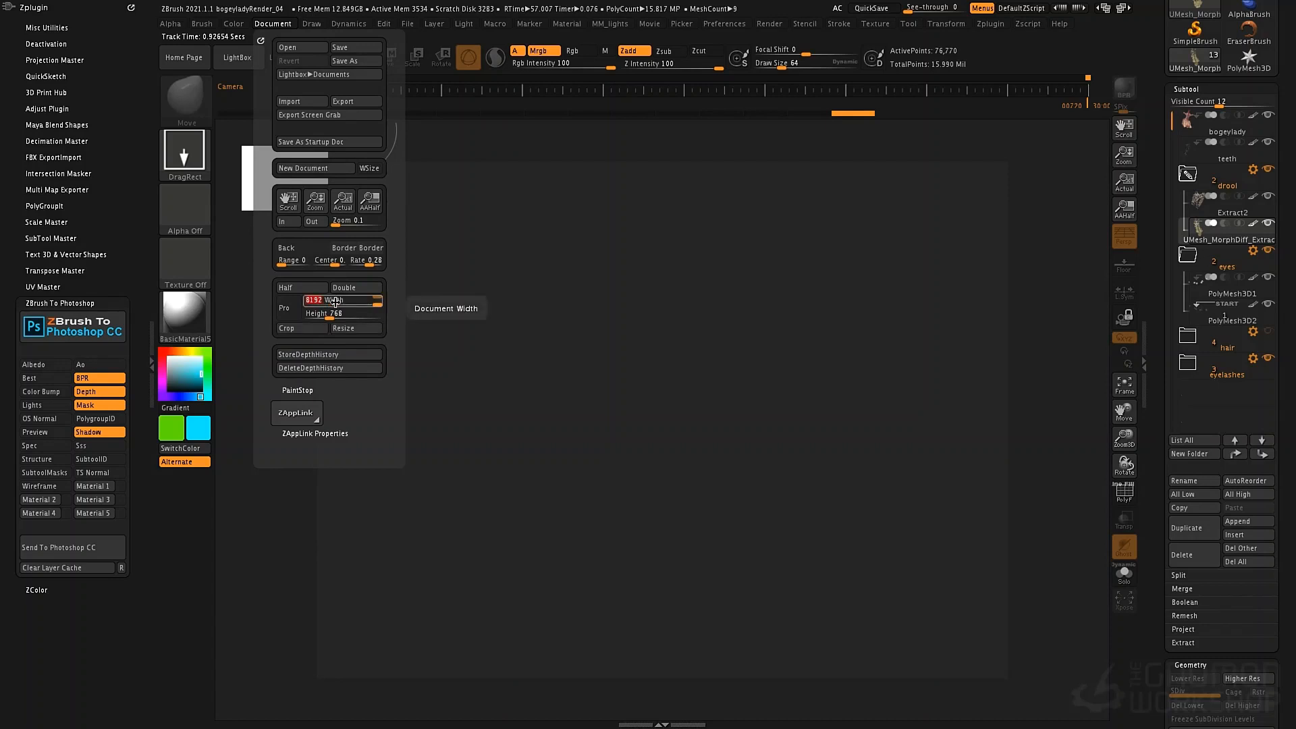
type("768")
key("Tab")
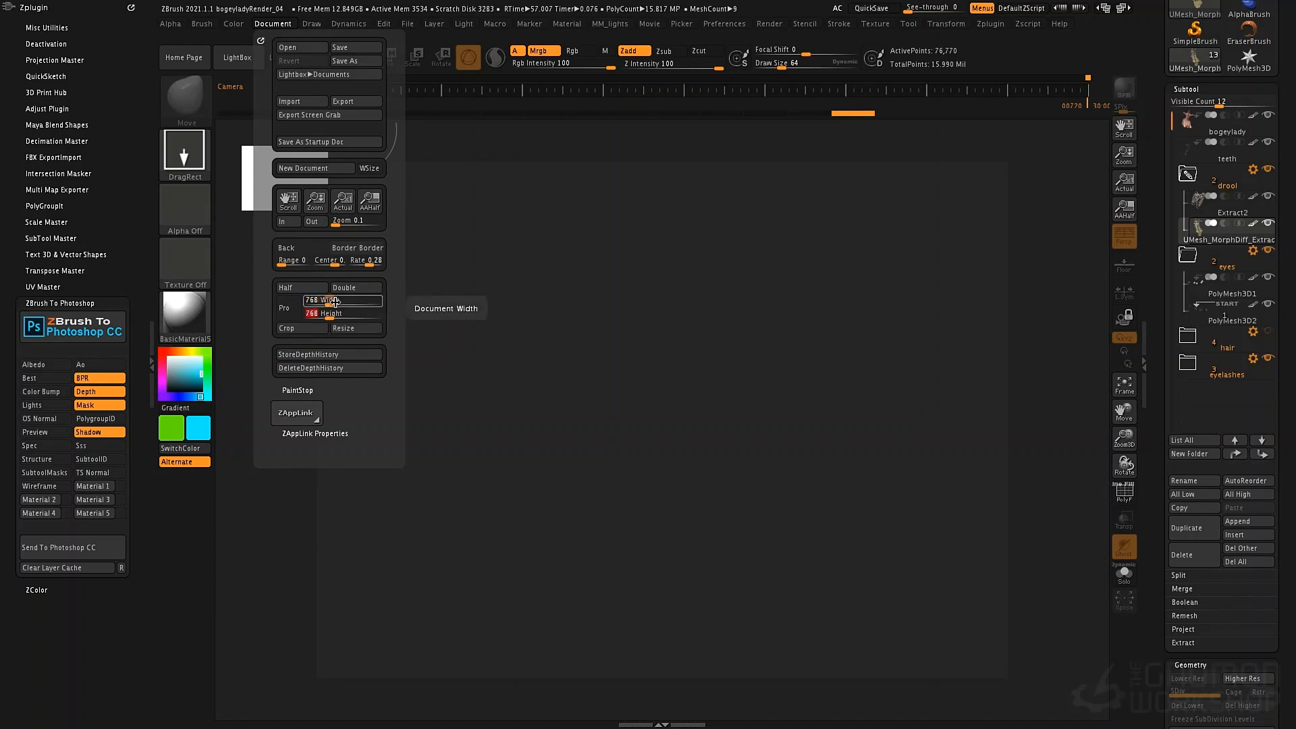
type("1024")
left_click(357, 328)
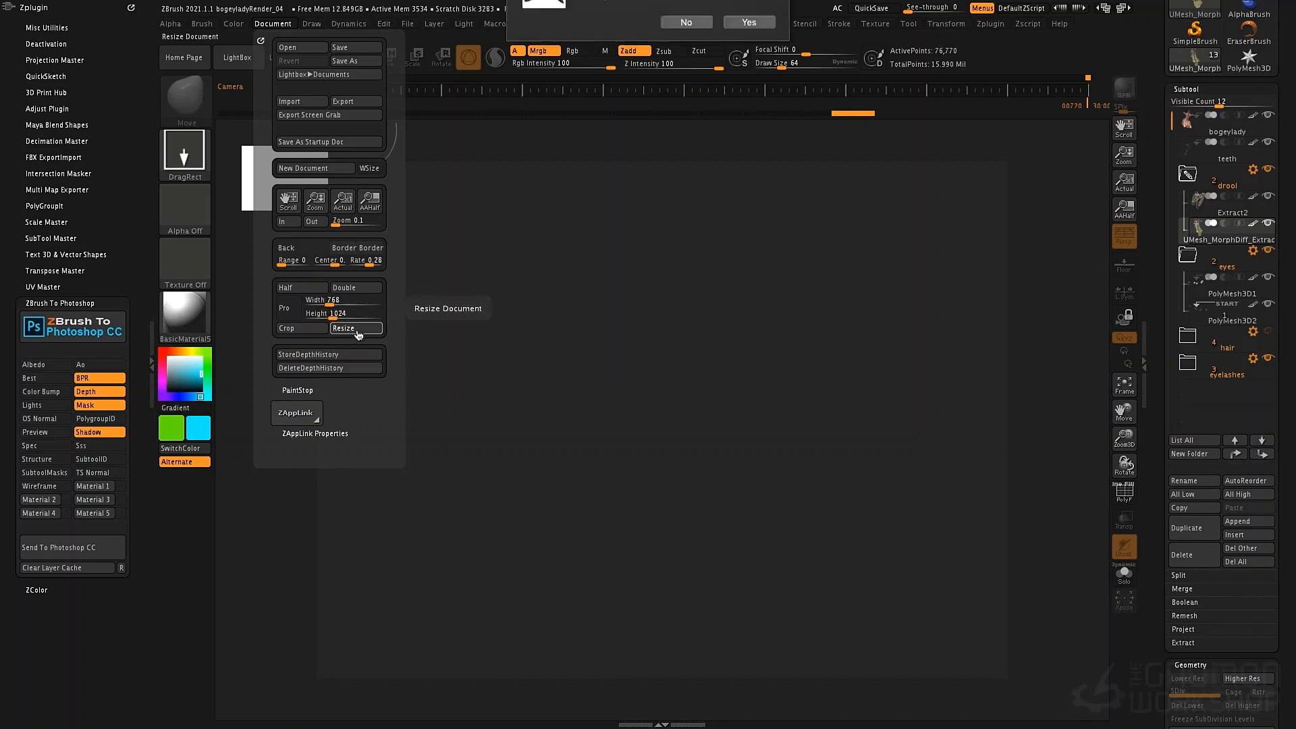
left_click(747, 67)
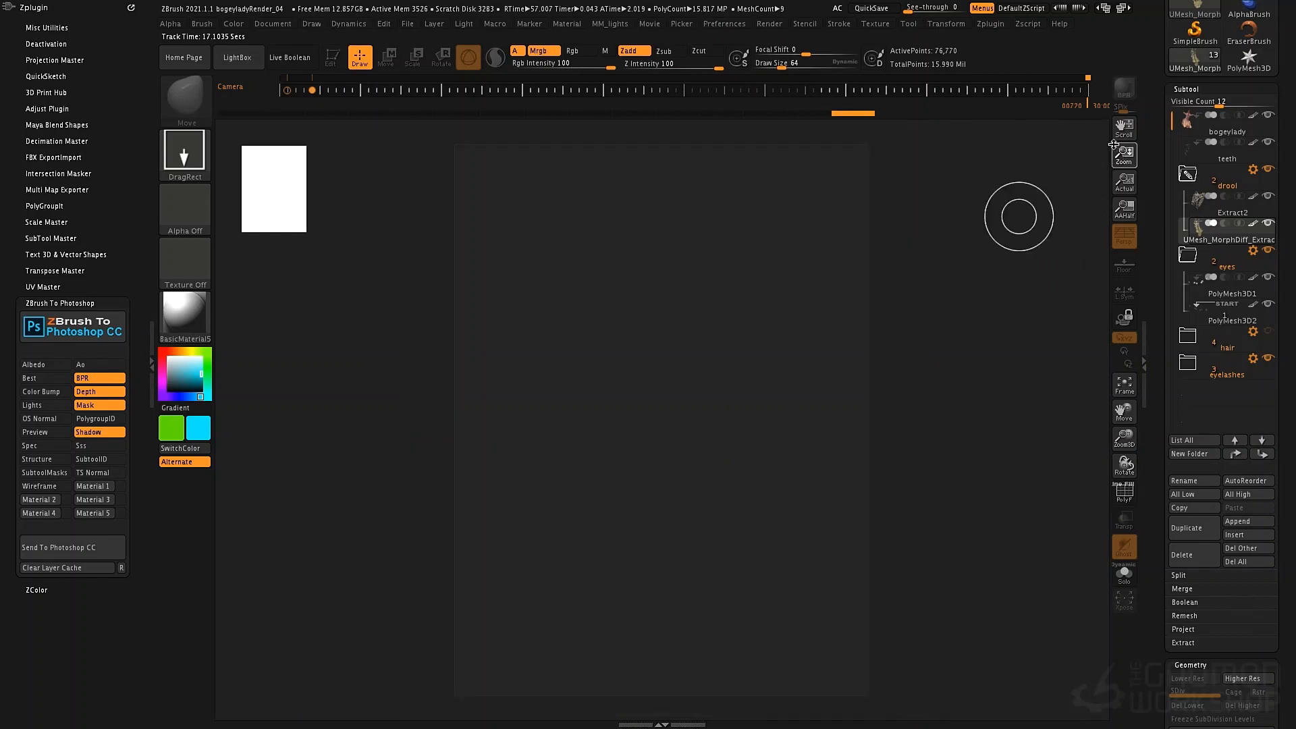
Double the document size to 1536 by 2048, then double it once more, confirming each resize.
left_click(277, 27)
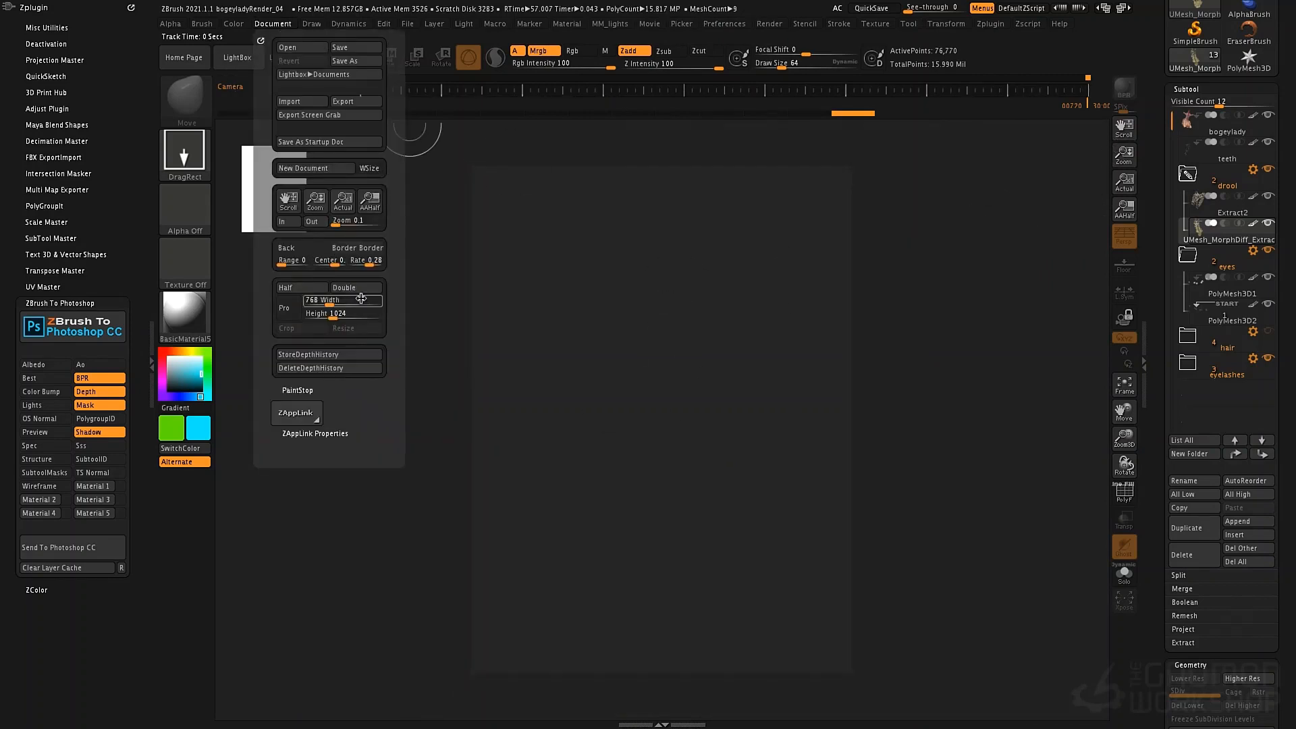
left_click(362, 290)
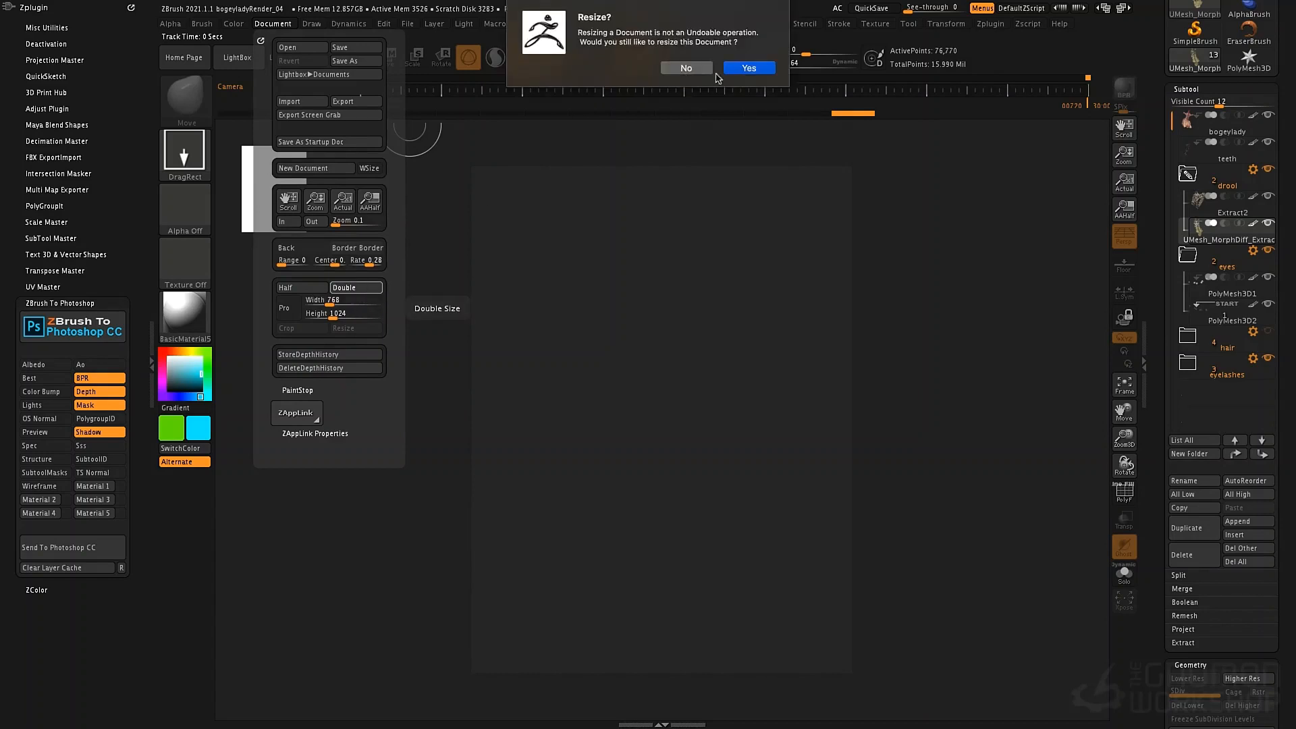
left_click(741, 65)
left_click(275, 26)
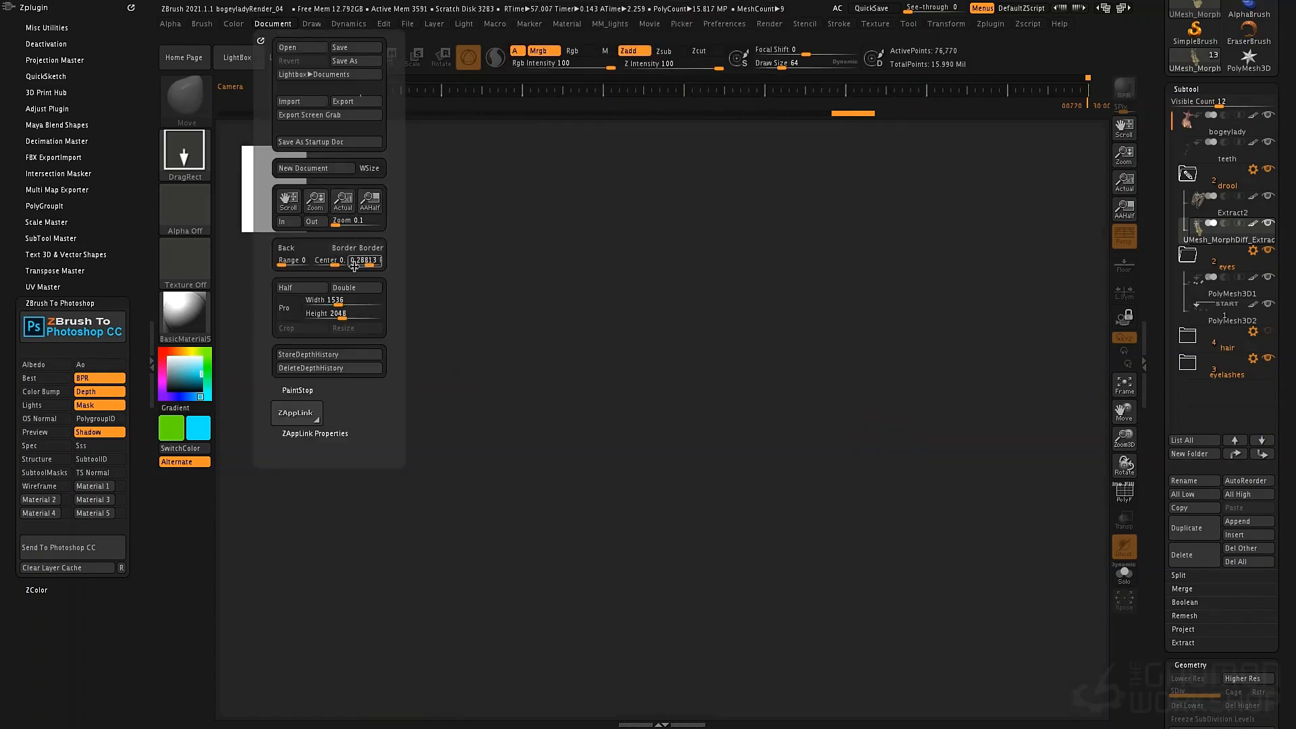
left_click(371, 291)
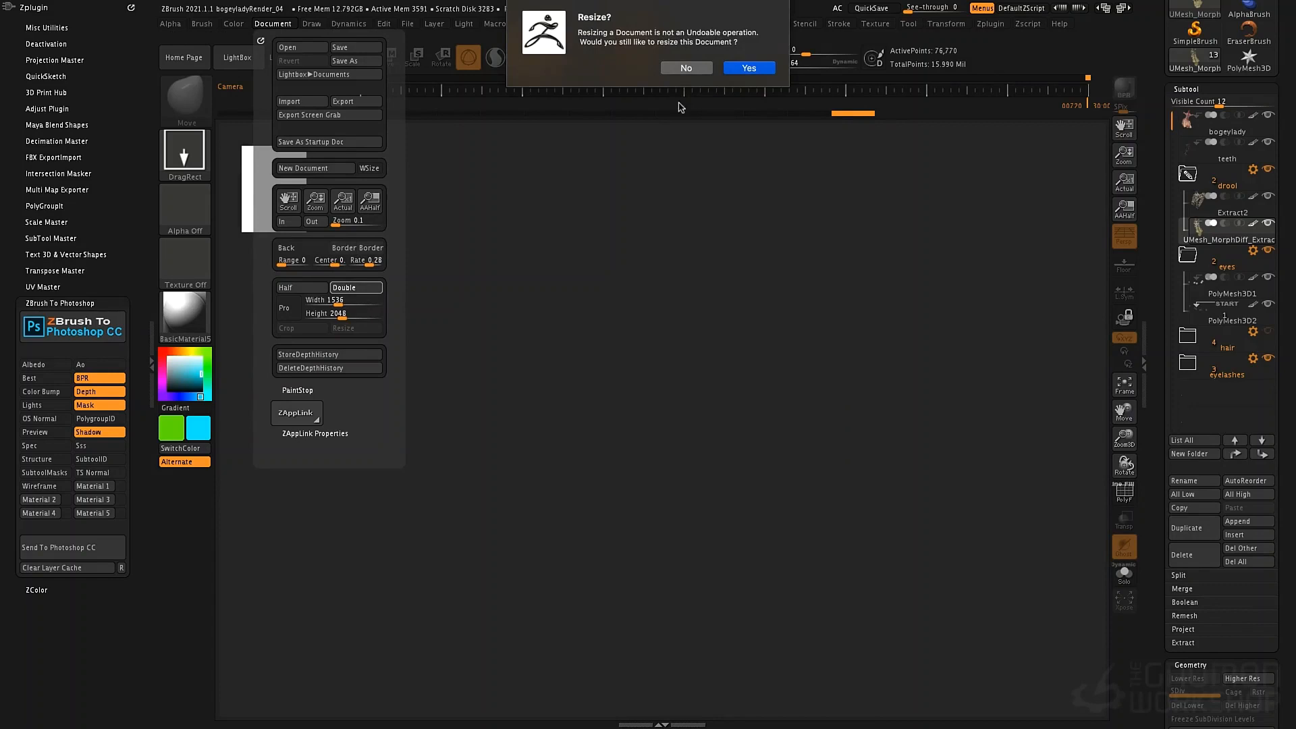
left_click(758, 73)
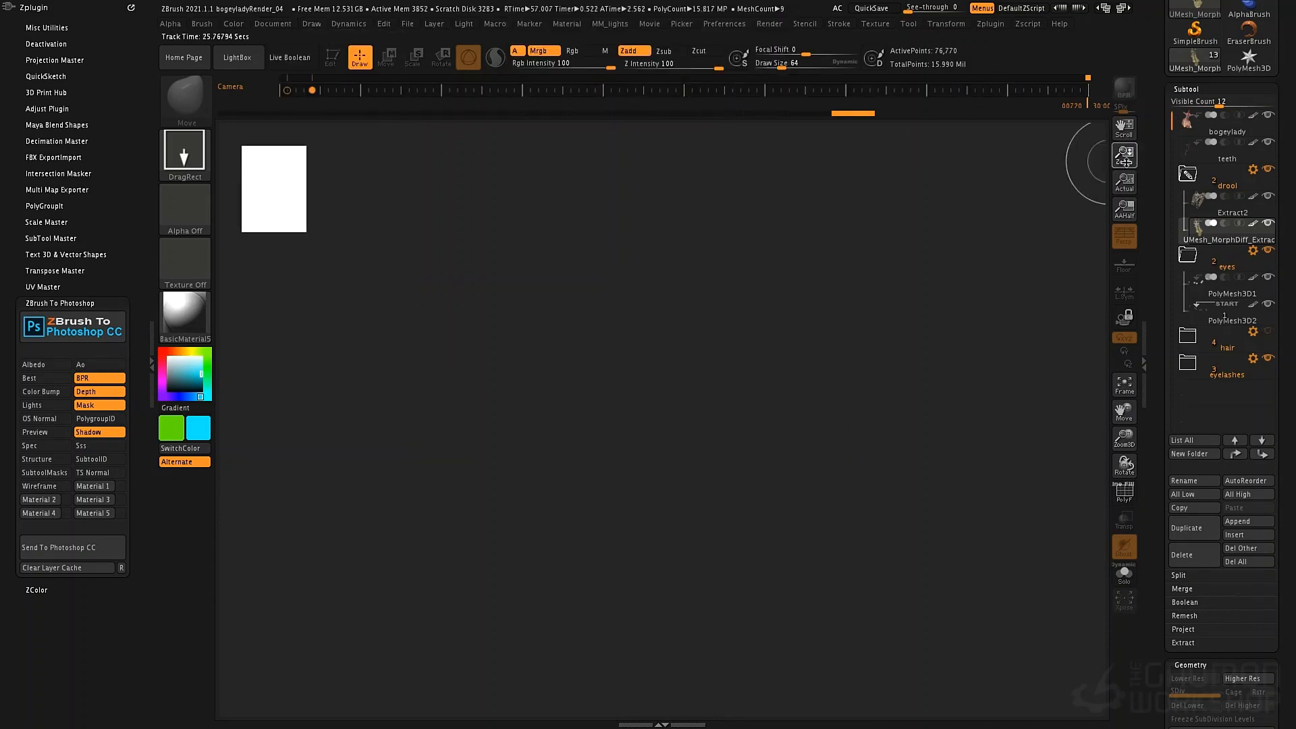
Draw the creature onto the portrait canvas, enter Edit mode and recall the stored camera view from the timeline.
left_click_drag(1123, 155, 996, 10)
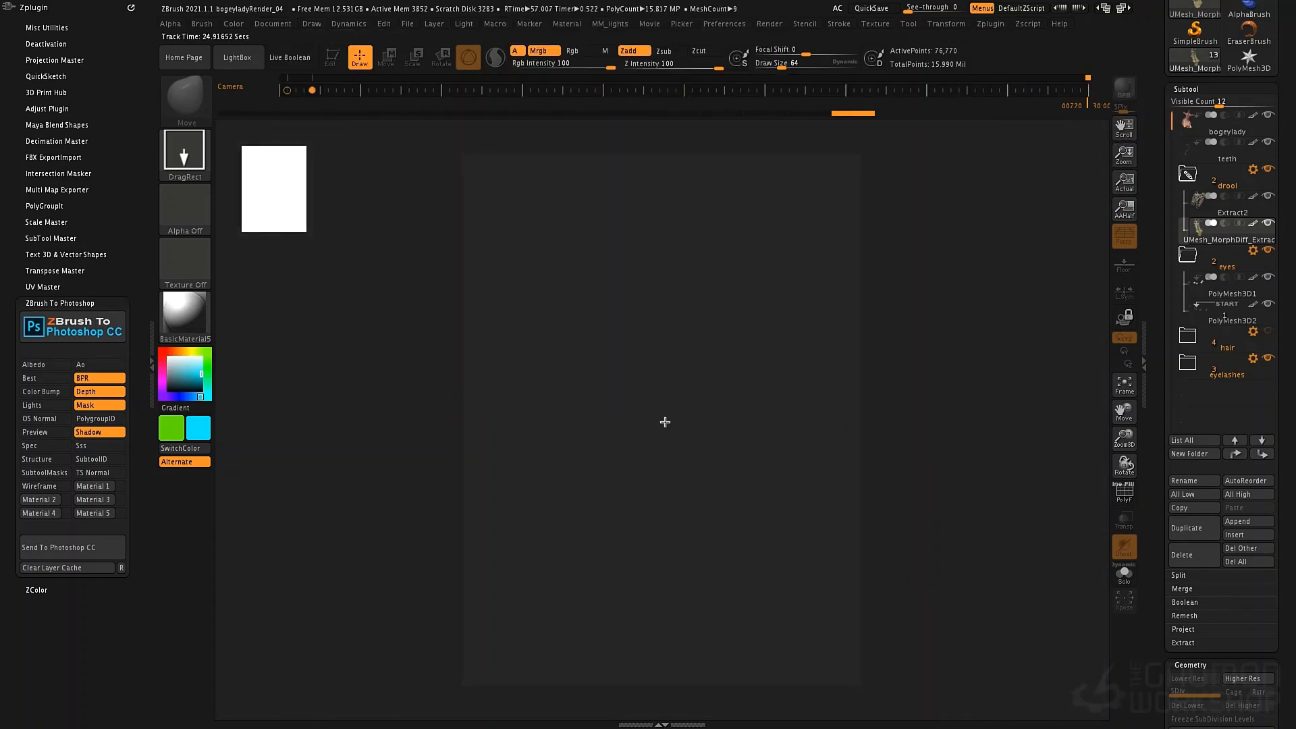
left_click_drag(665, 423, 835, 431)
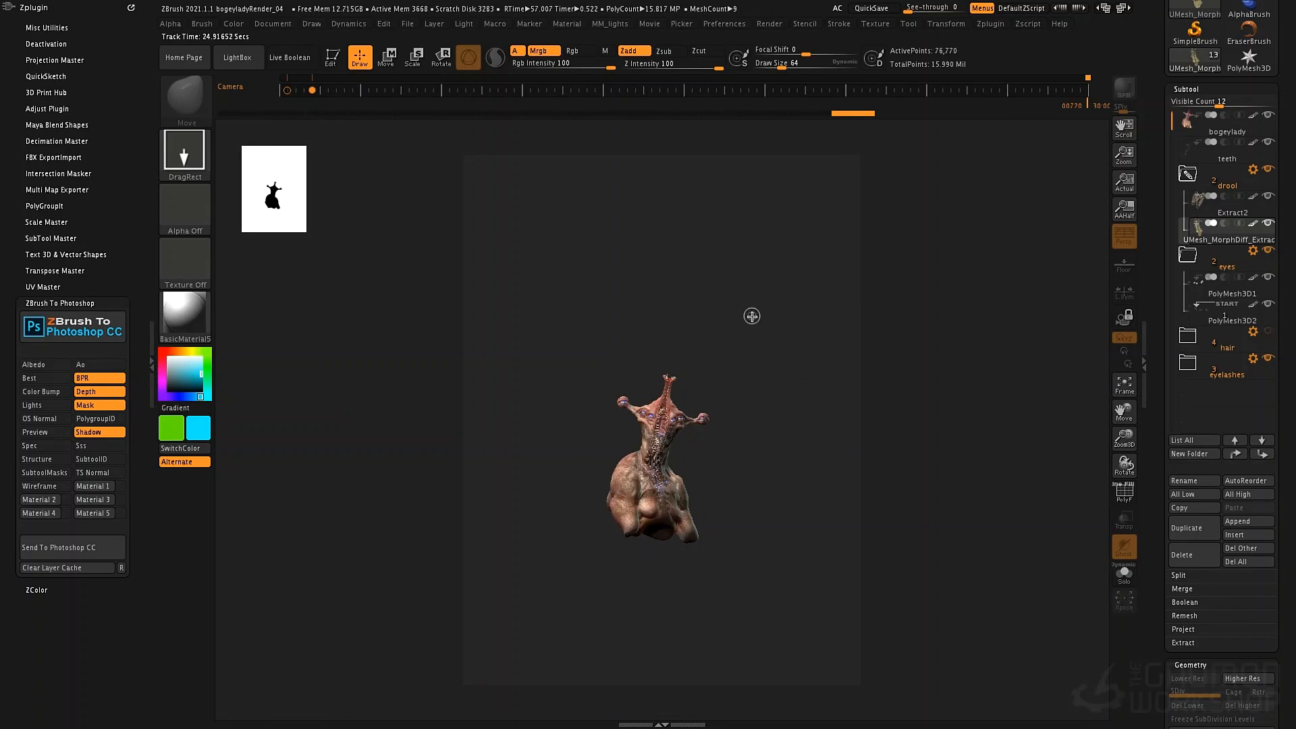
key("t")
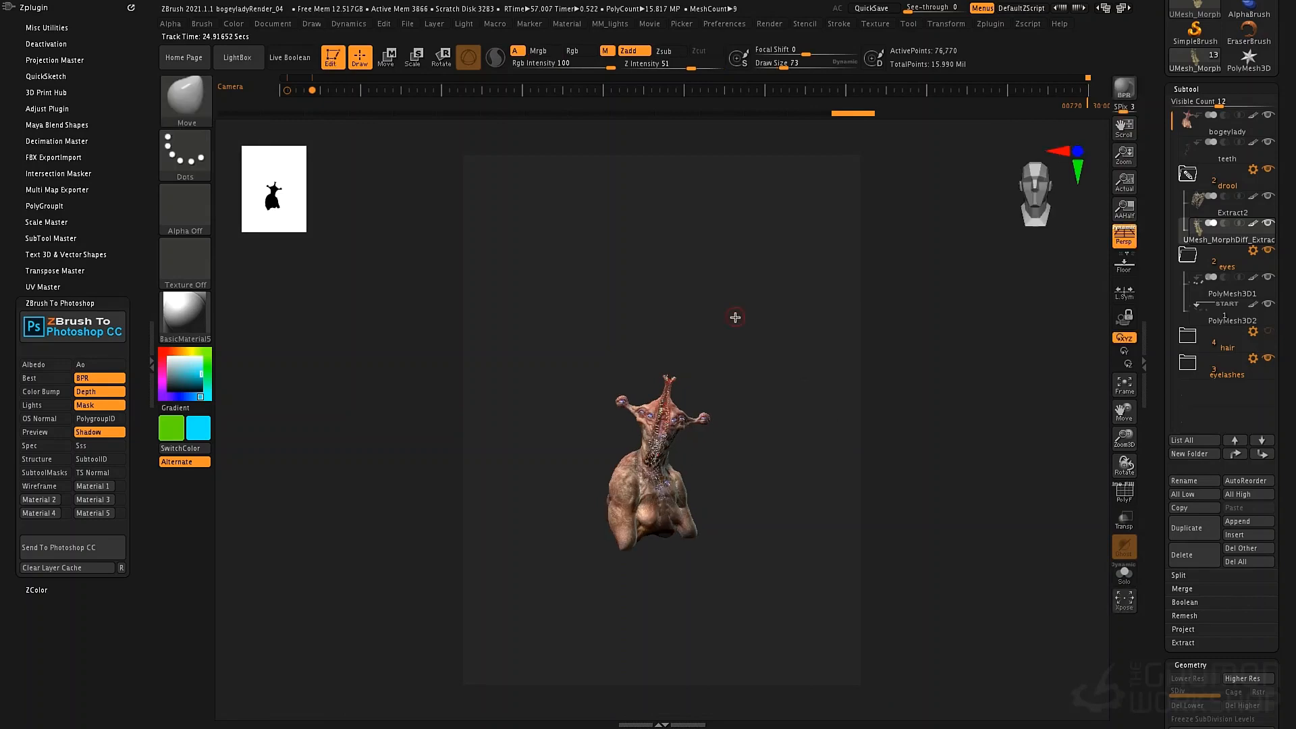
key("f")
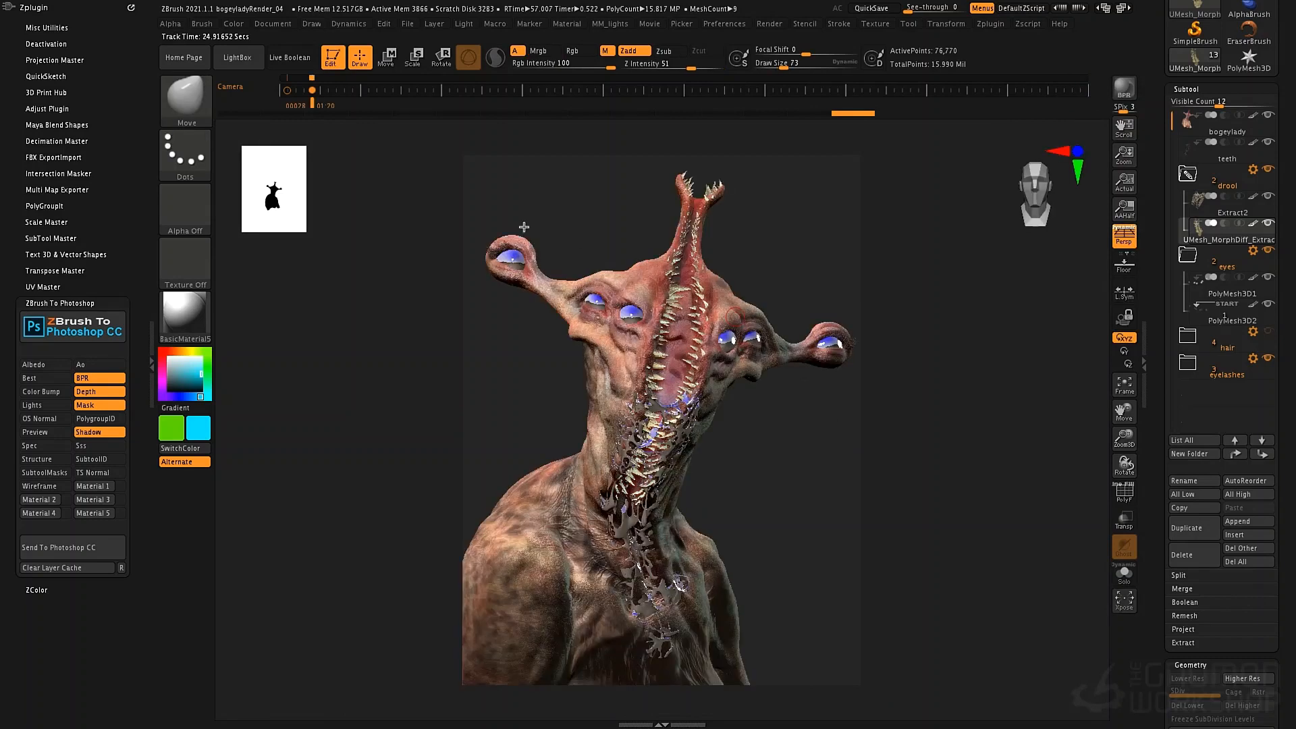
left_click(286, 90)
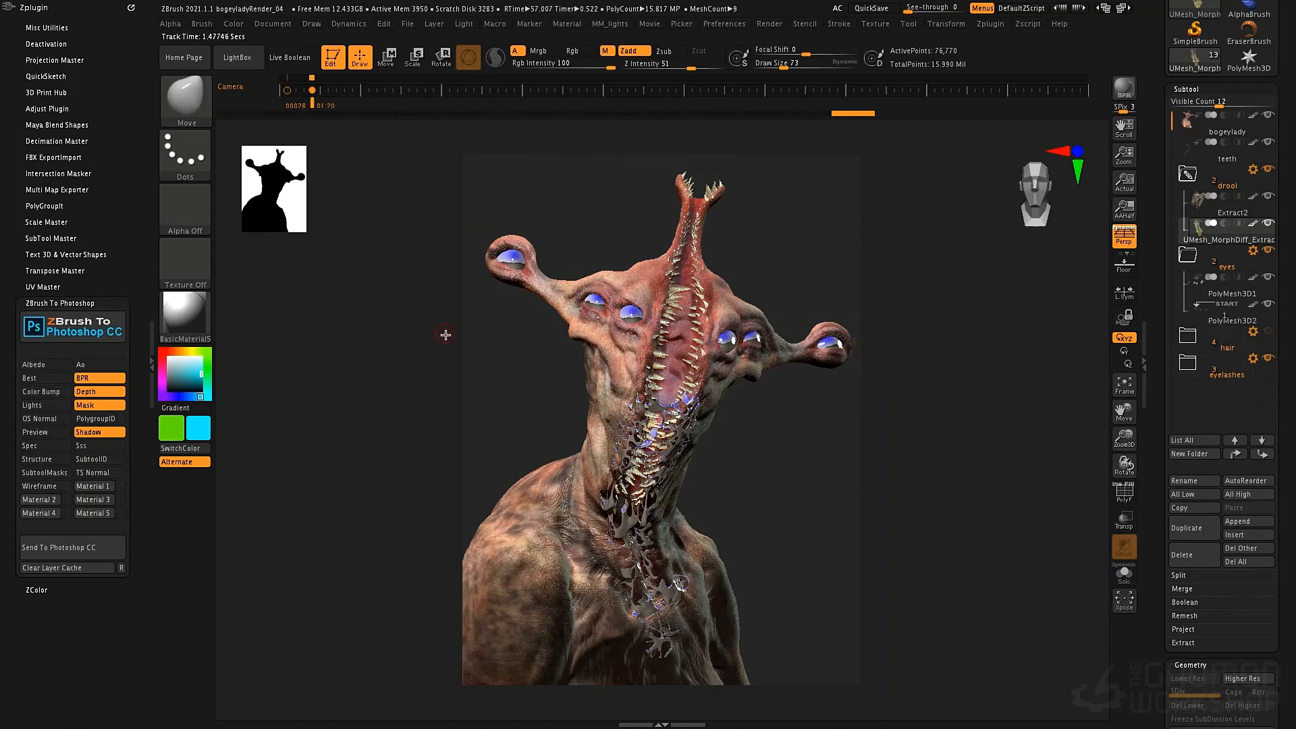
Check the light placement, intensity and active lights used on the creature.
left_click_drag(432, 332, 516, 351)
left_click(461, 25)
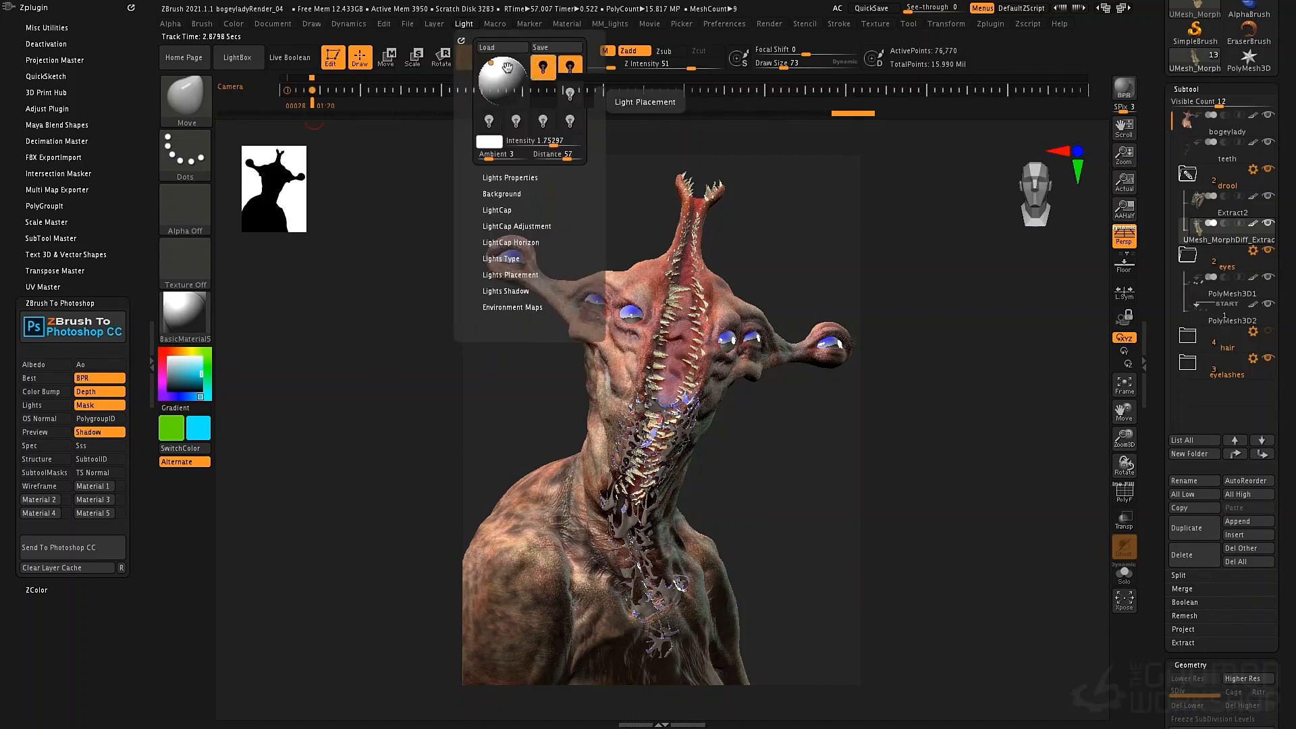
left_click(539, 96)
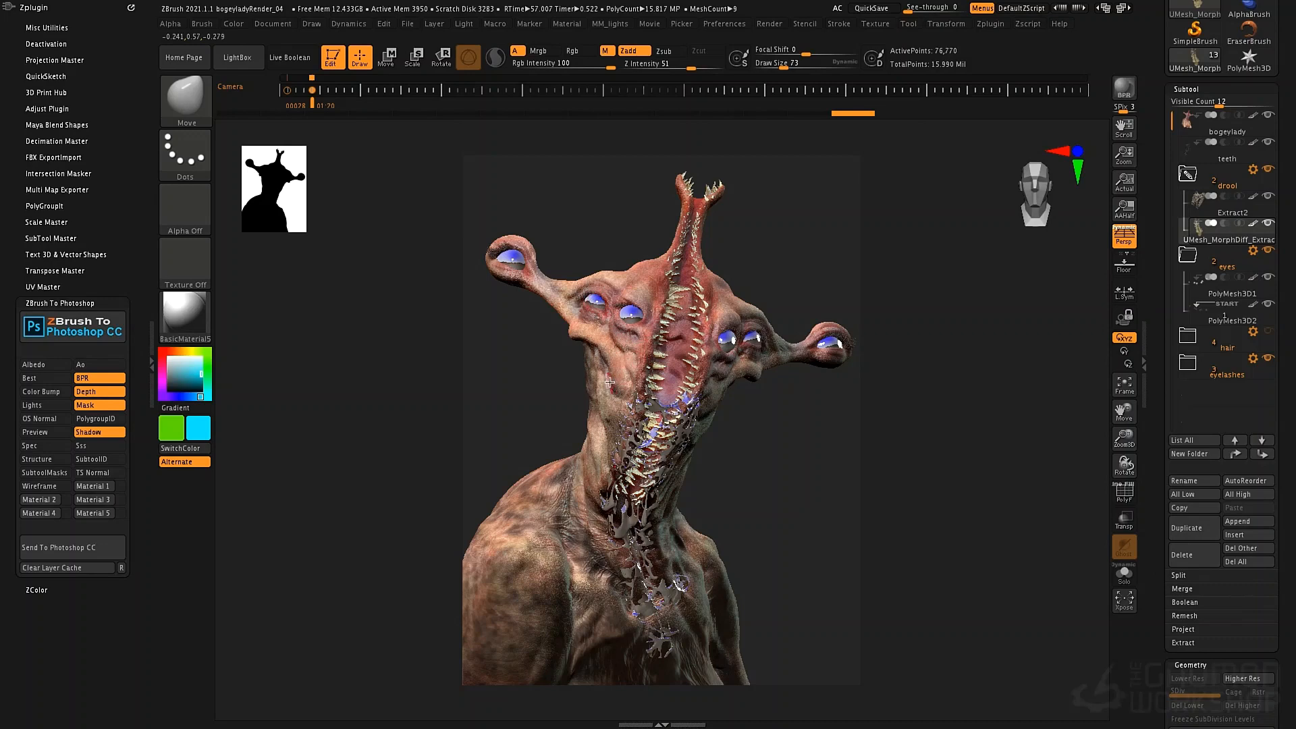
Preview the MatCap RedClay material on the creature and switch back to BasicMaterial5.
left_click(192, 325)
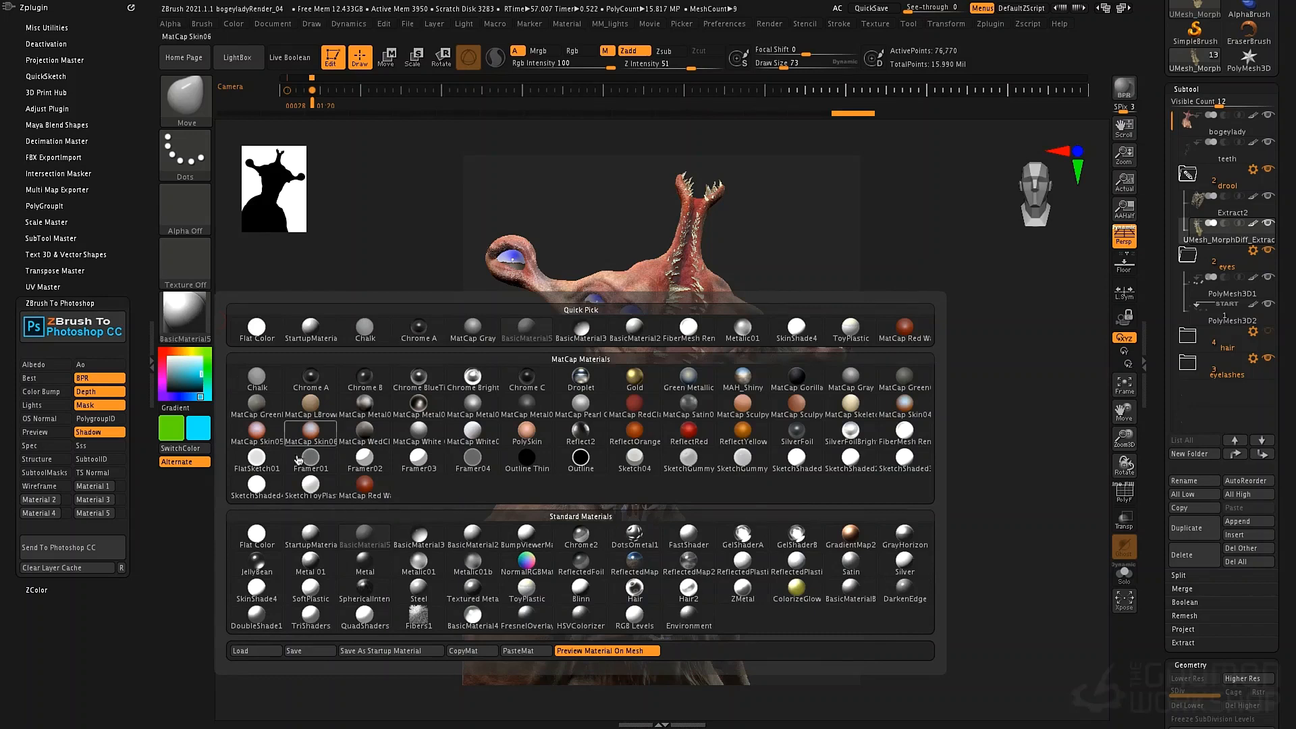
mouse_move(377, 540)
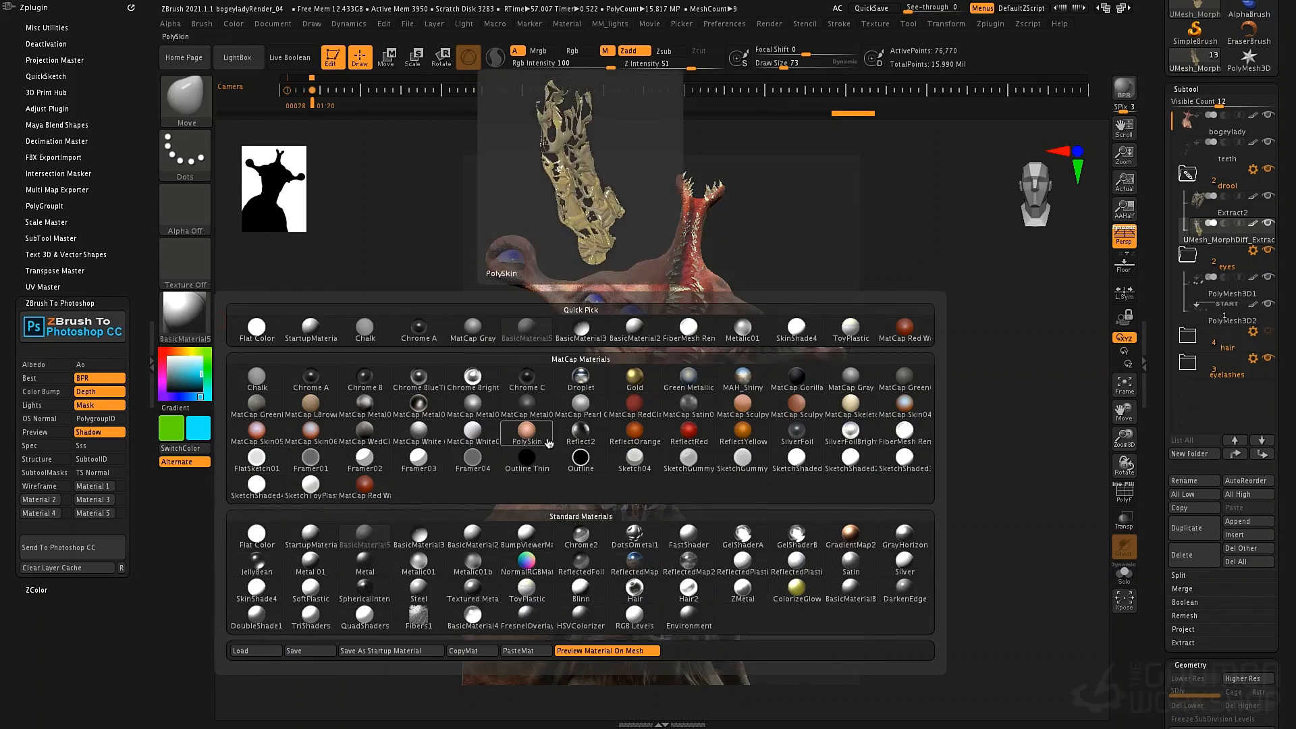
left_click(634, 404)
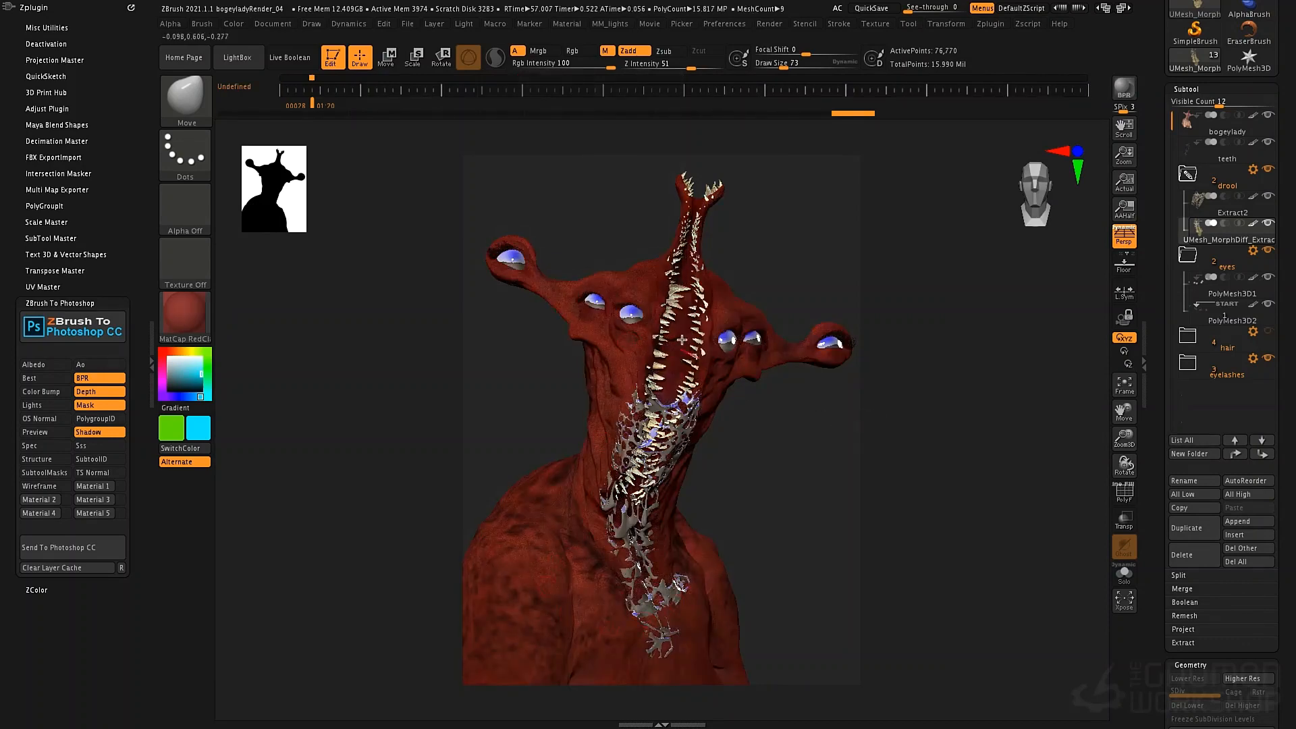
left_click(184, 313)
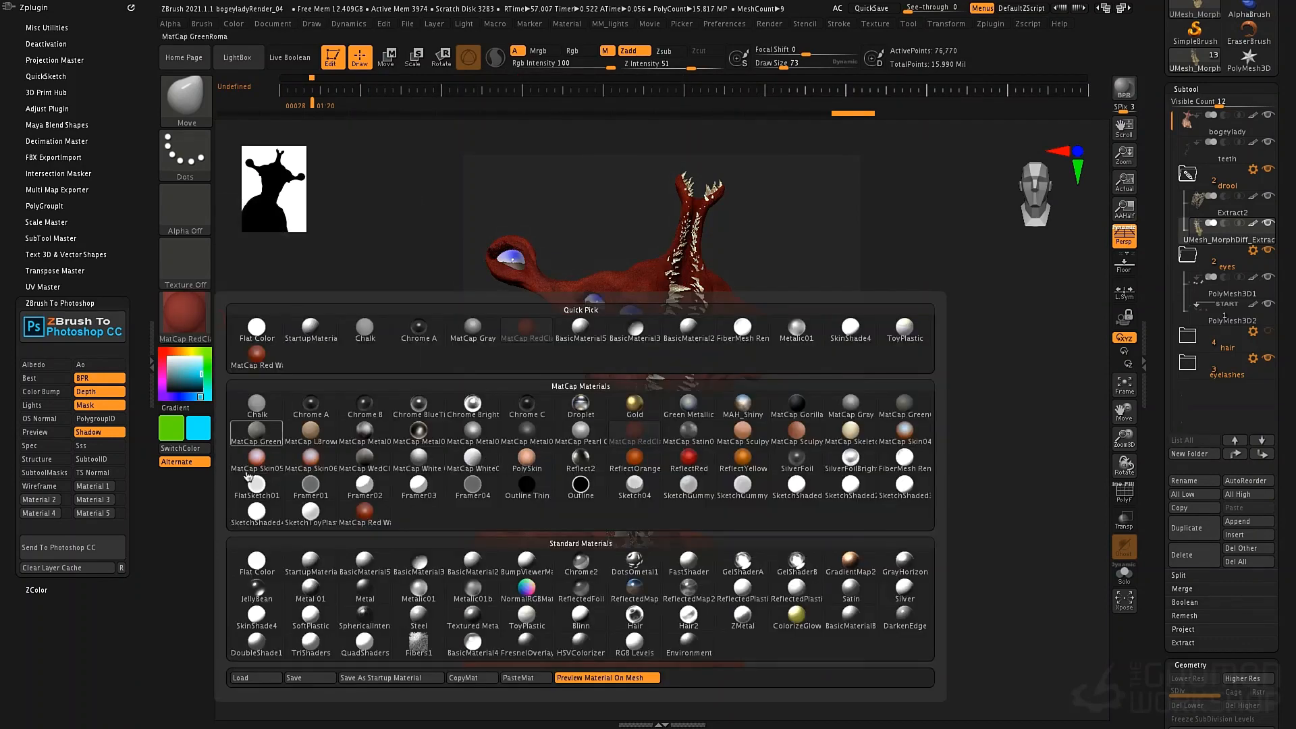
left_click(364, 560)
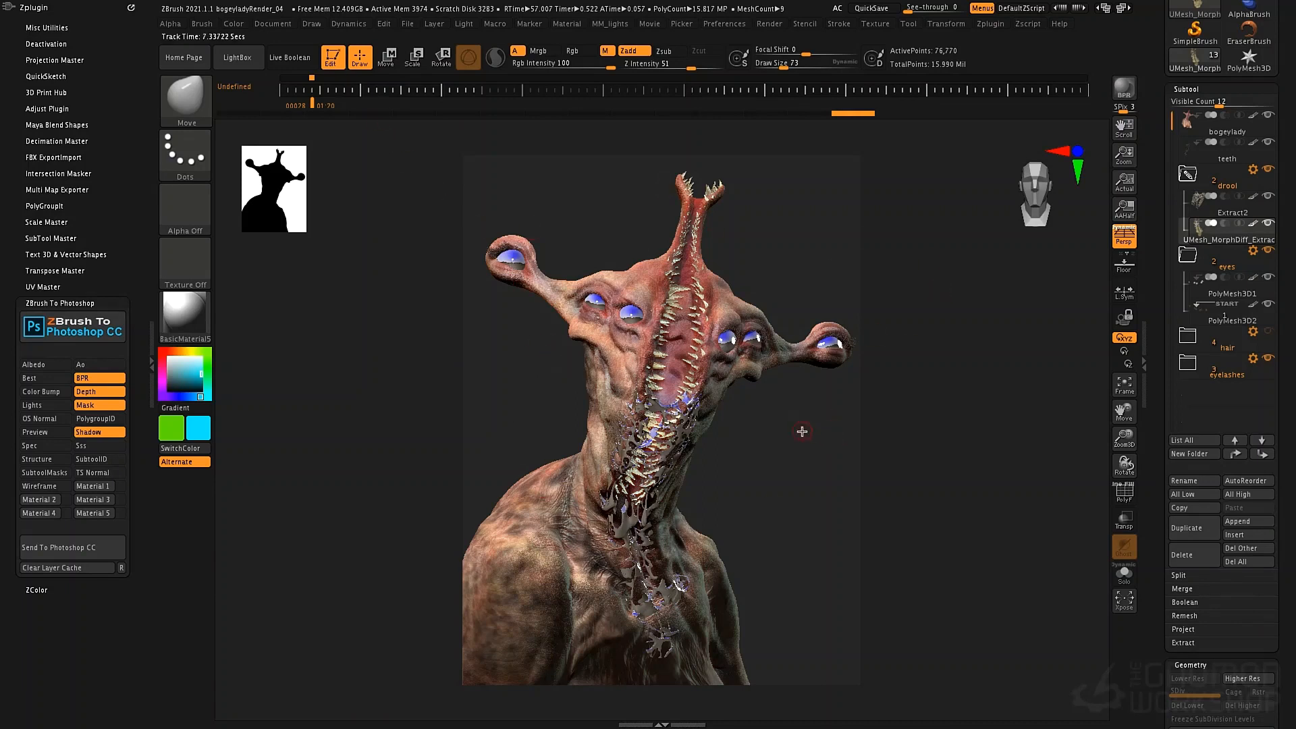
Select the bogeylady subtool and check its subdivision level in the geometry settings.
left_click_drag(1159, 554, 1156, 418)
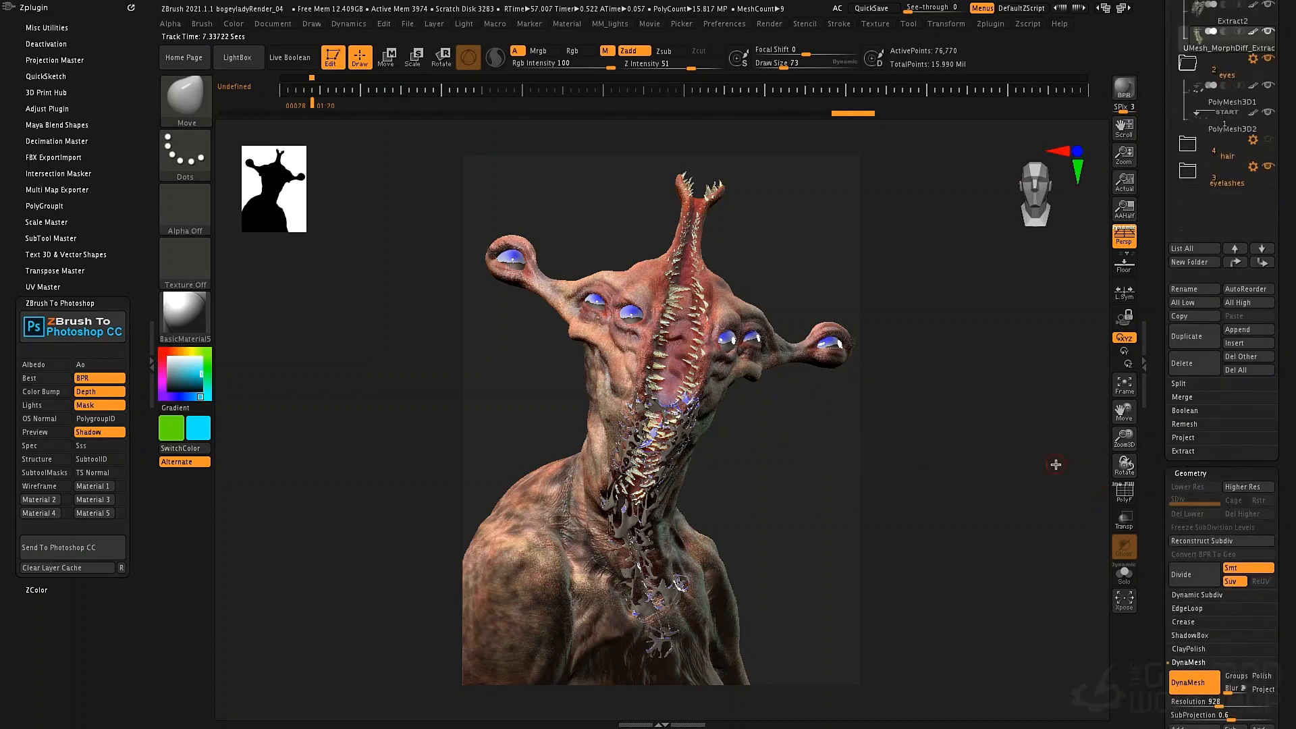
left_click_drag(1158, 248, 1168, 468)
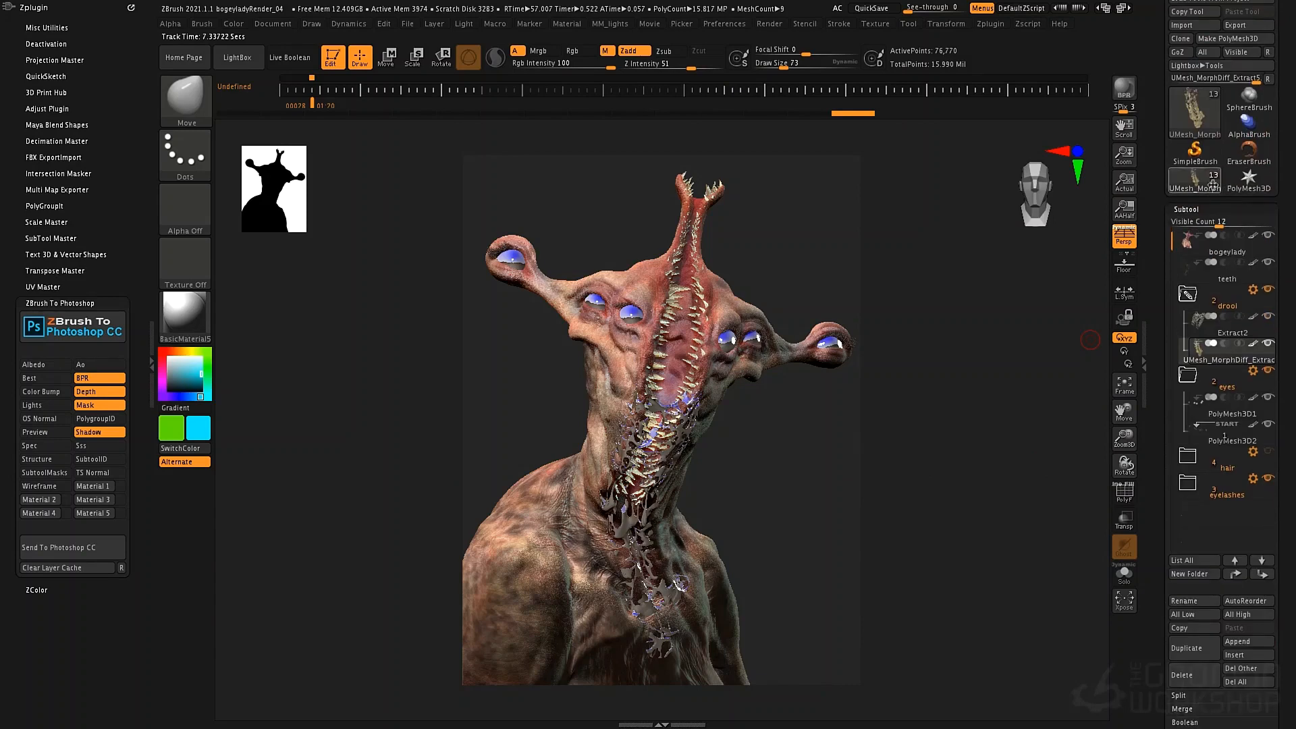
left_click(1183, 253)
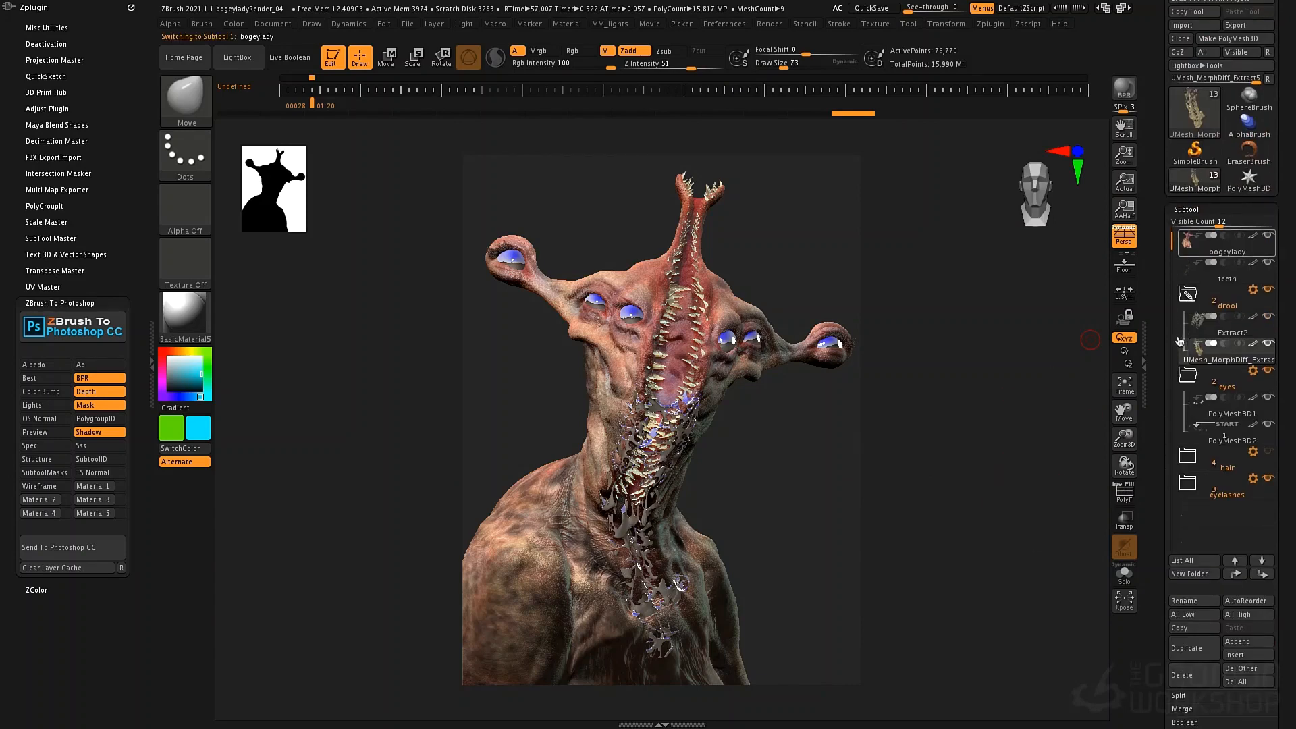
left_click_drag(1161, 381, 1158, 268)
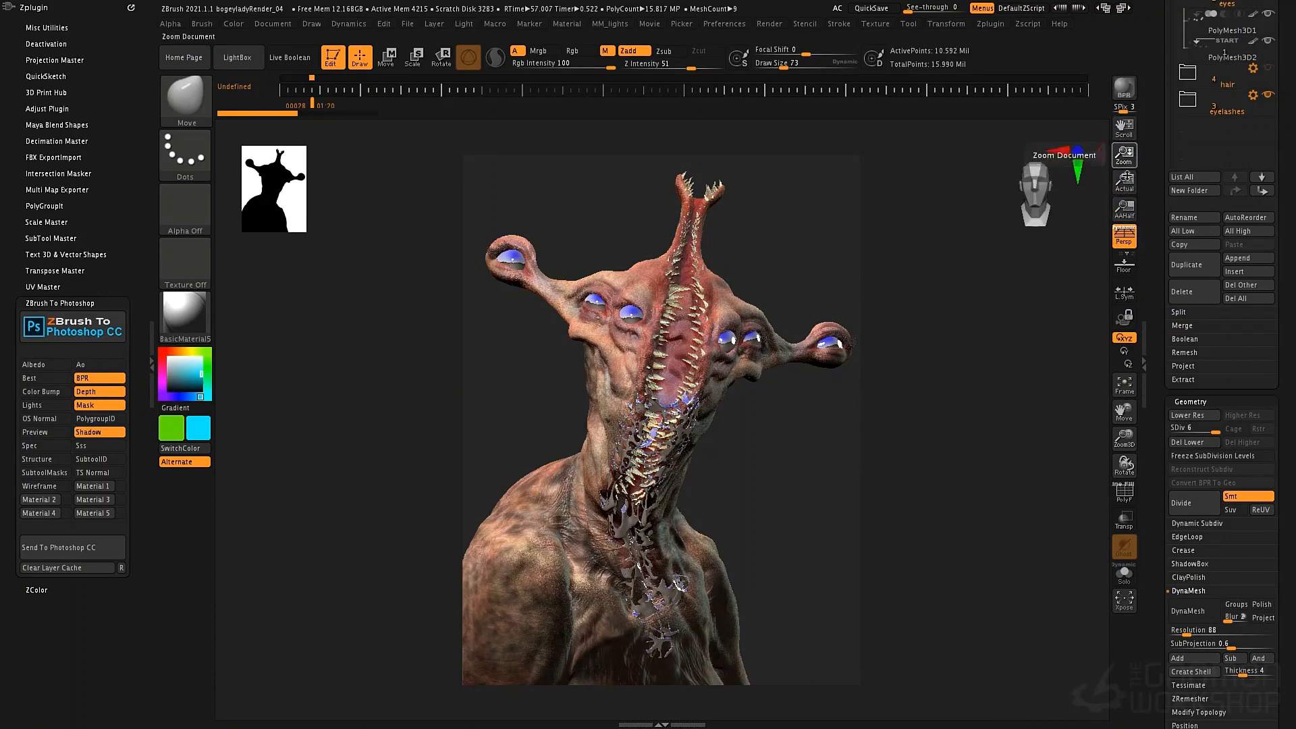
Inspect the creature's mouth and eyes up close at actual and AAHalf document zoom, and check the document settings.
left_click_drag(1123, 154, 1175, 268)
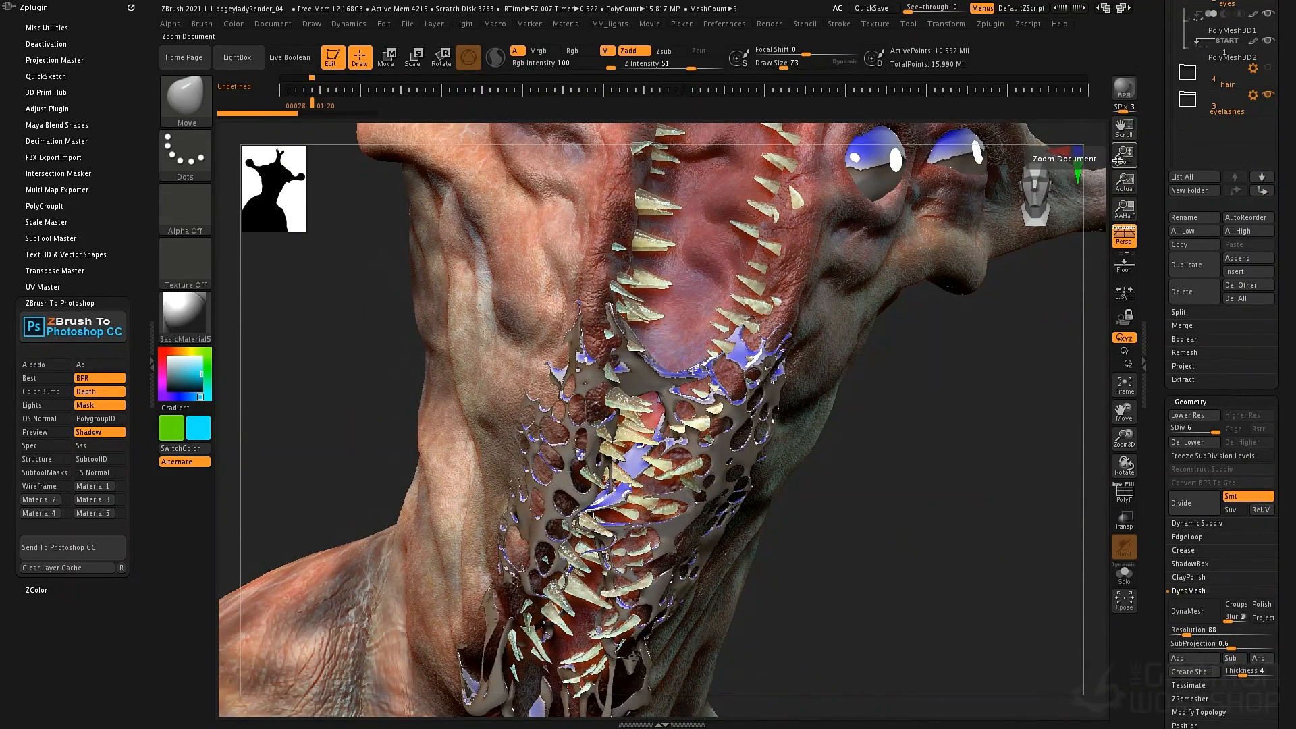
left_click_drag(1122, 156, 1120, 250)
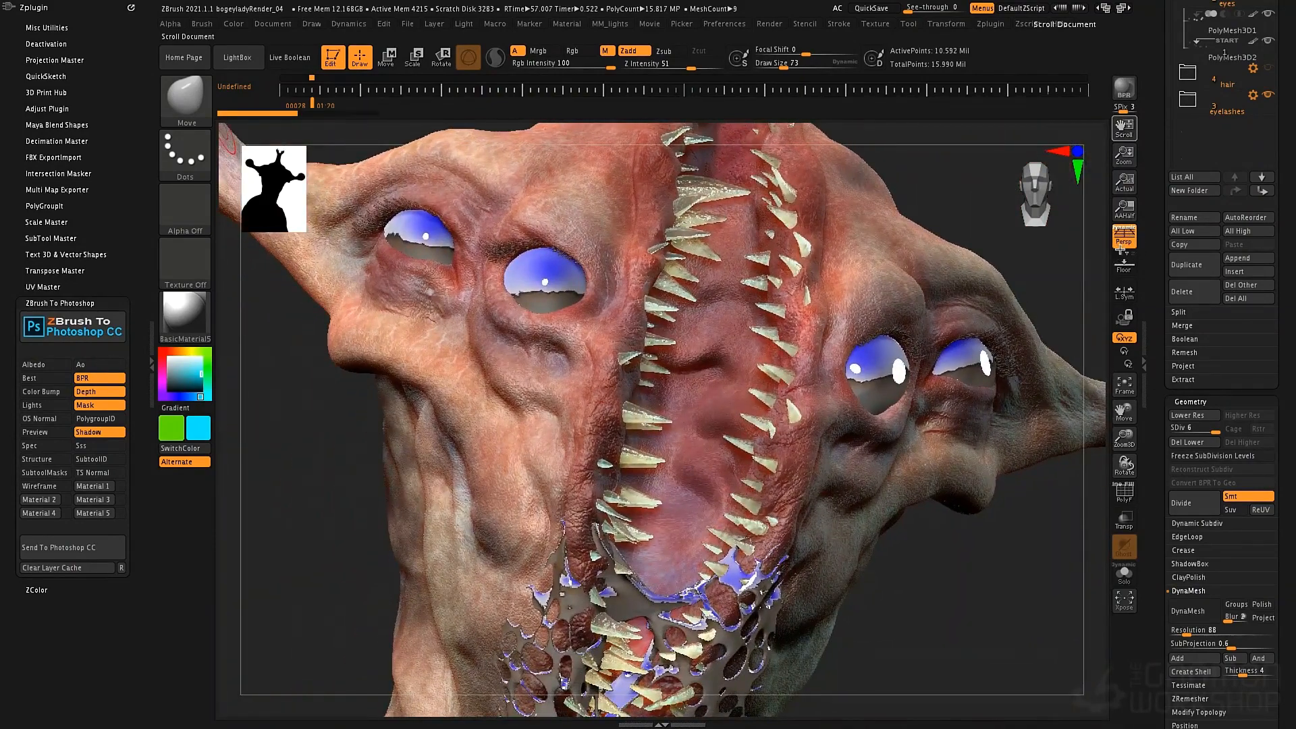
left_click(1123, 182)
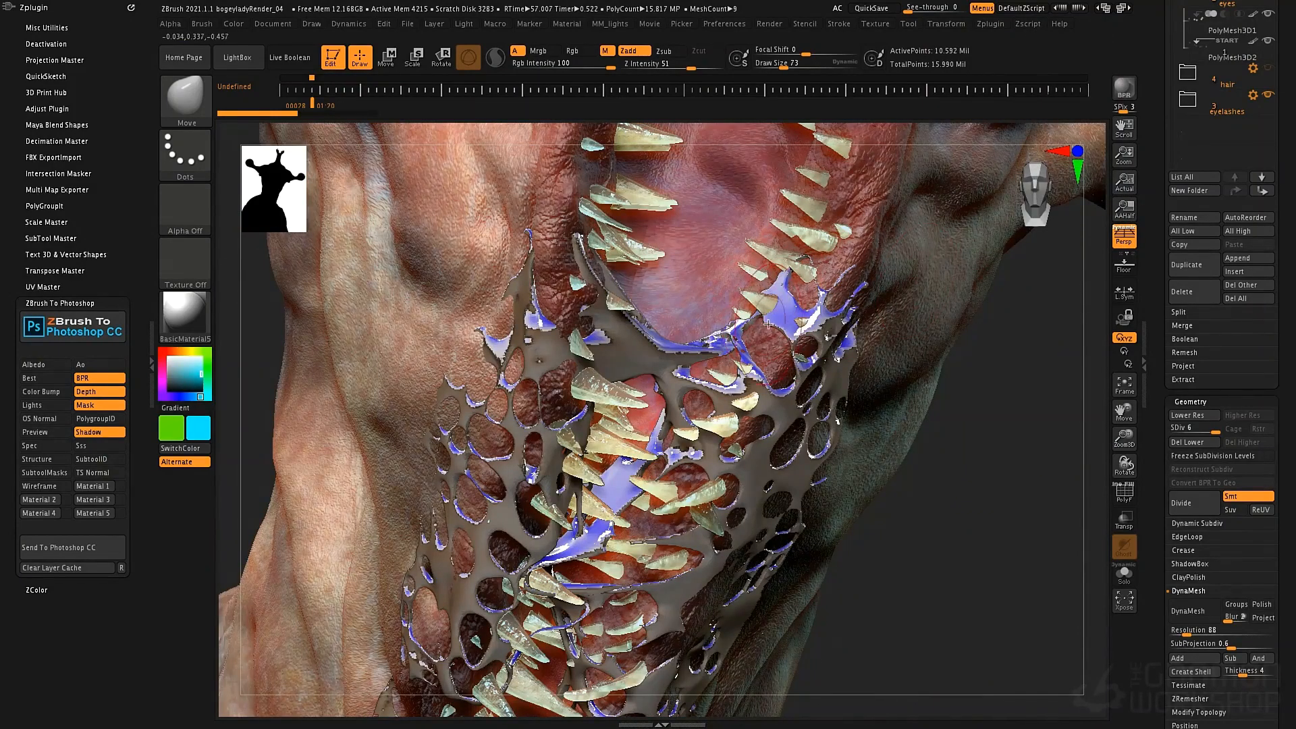
left_click(1124, 211)
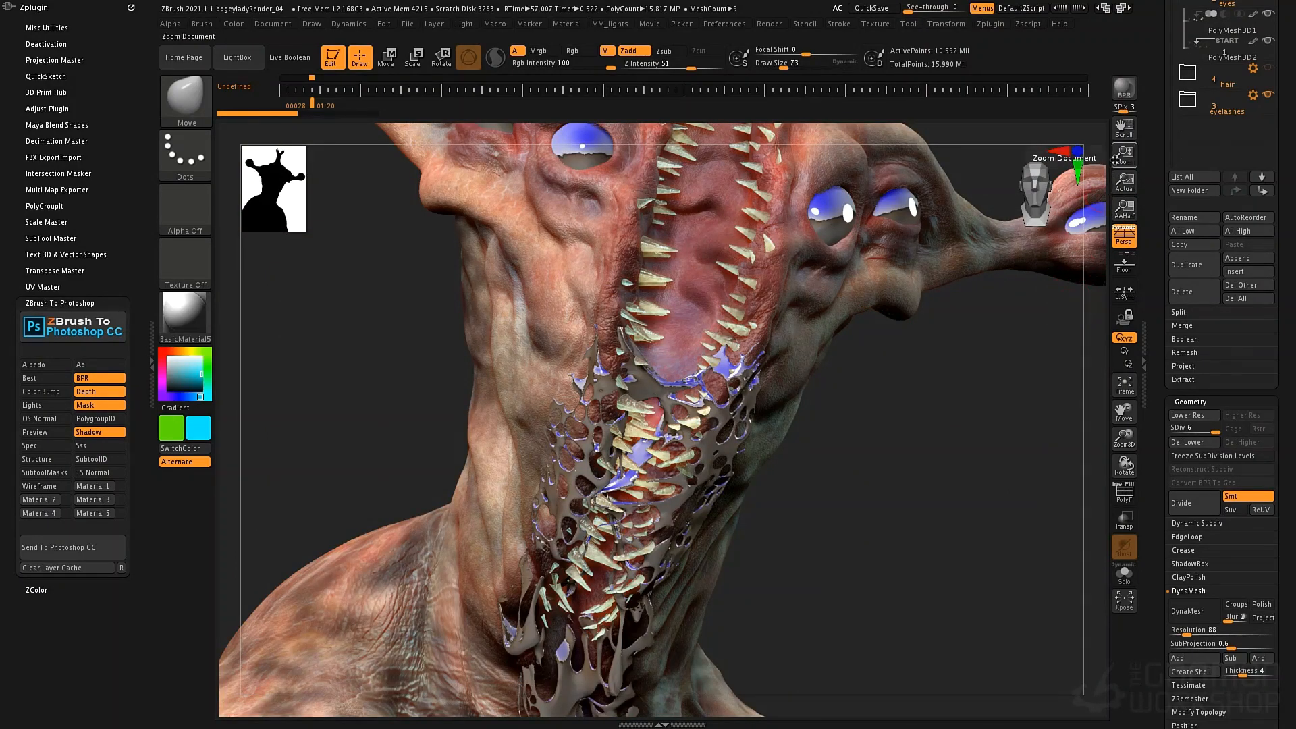
left_click_drag(1115, 157, 1075, 93)
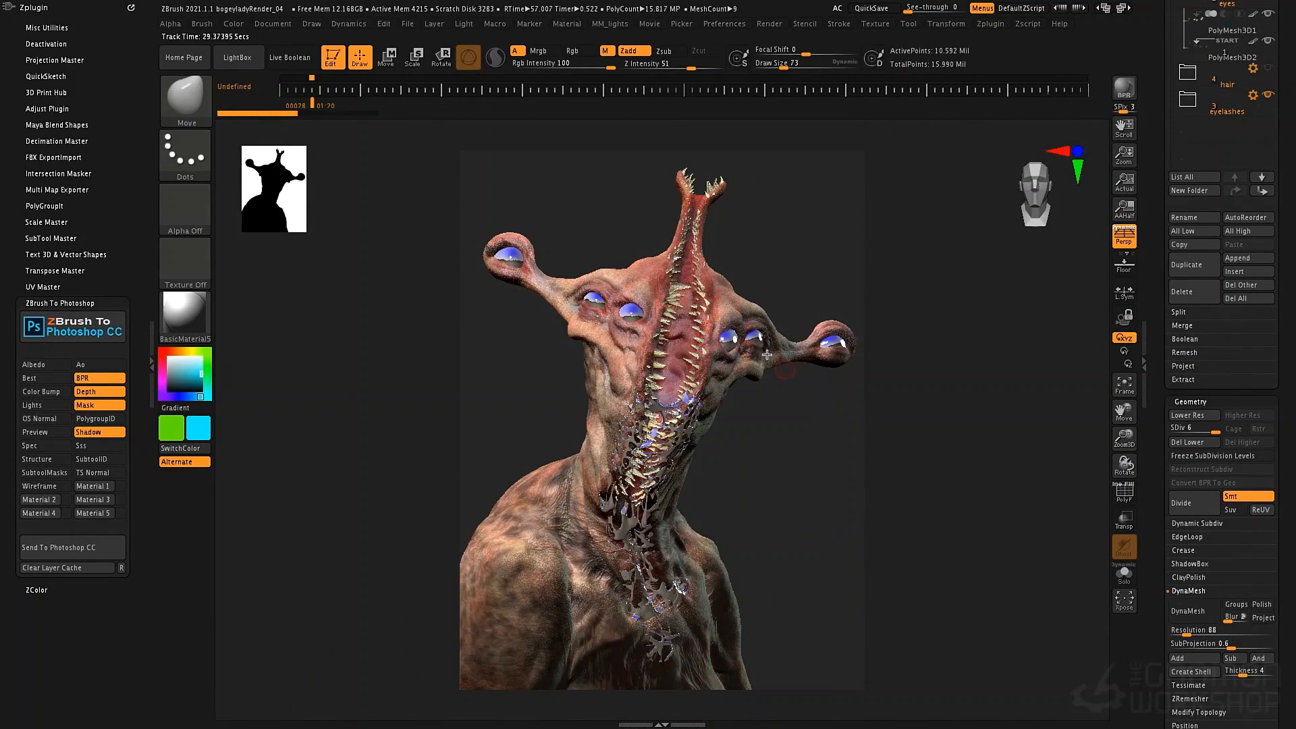
left_click(273, 25)
scroll(1155, 283, "up", 2)
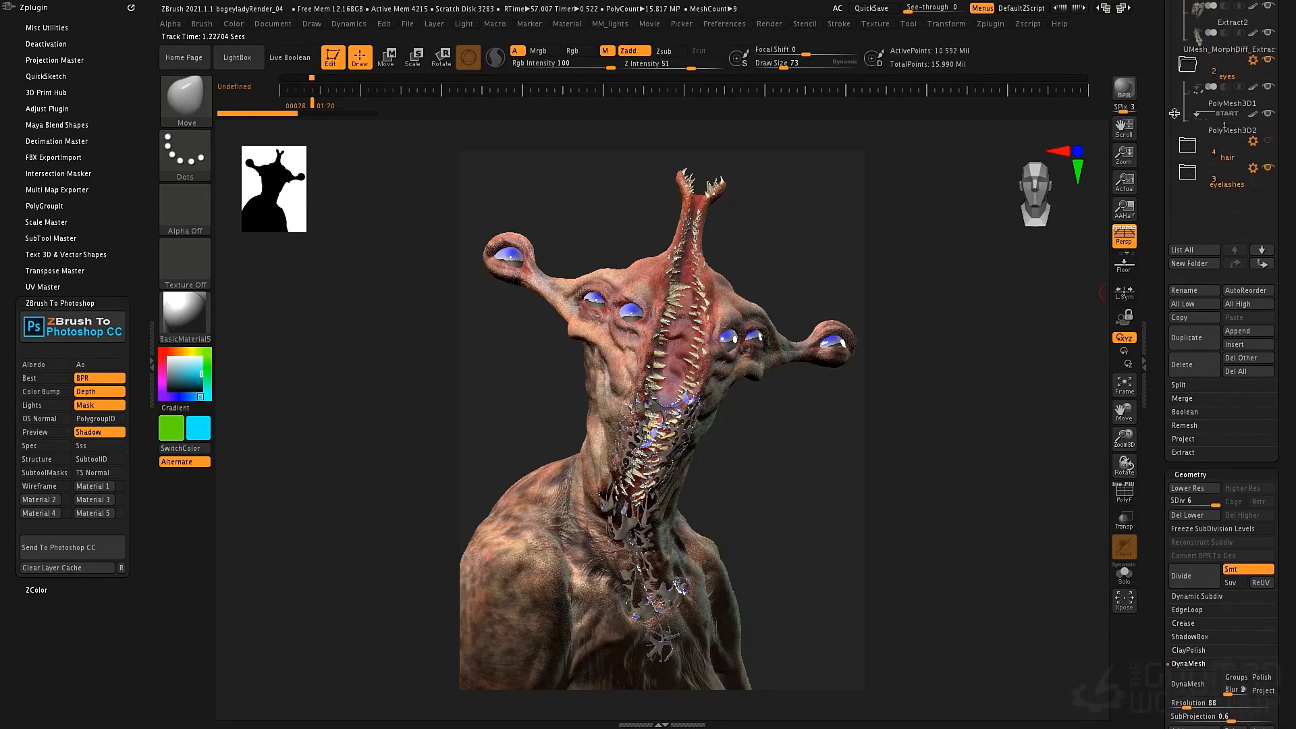
Collapse the eyes folder and select the lower extracted drool subtool inside the drool folder.
mouse_move(1198, 93)
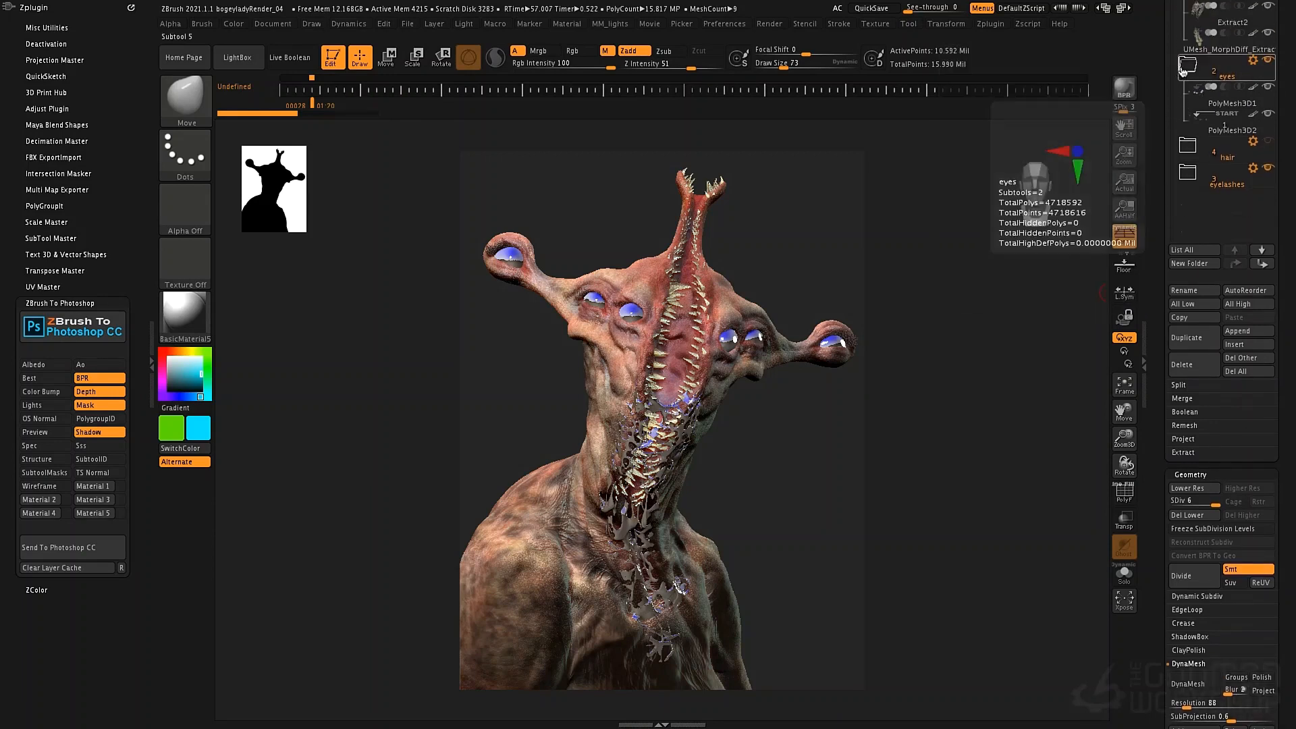
left_click(1185, 67)
scroll(1194, 95, "up", 2)
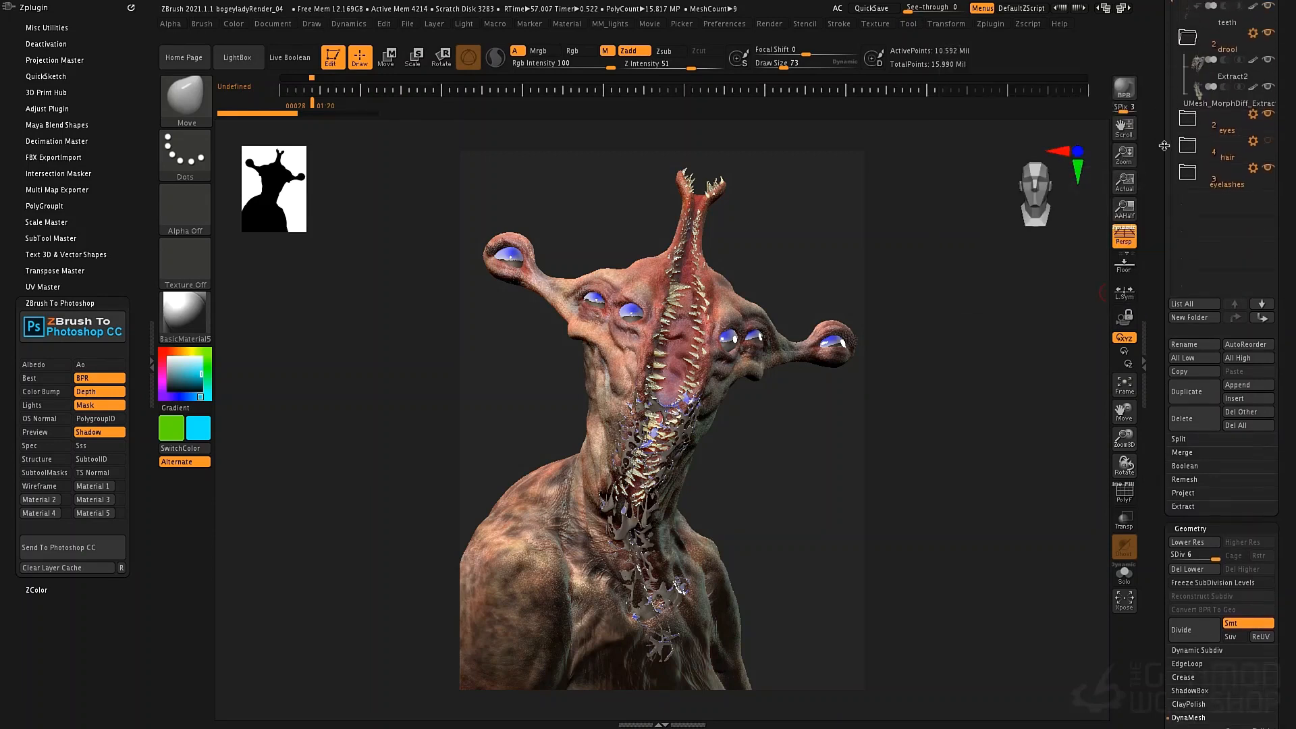
left_click(1197, 86)
left_click(1198, 105)
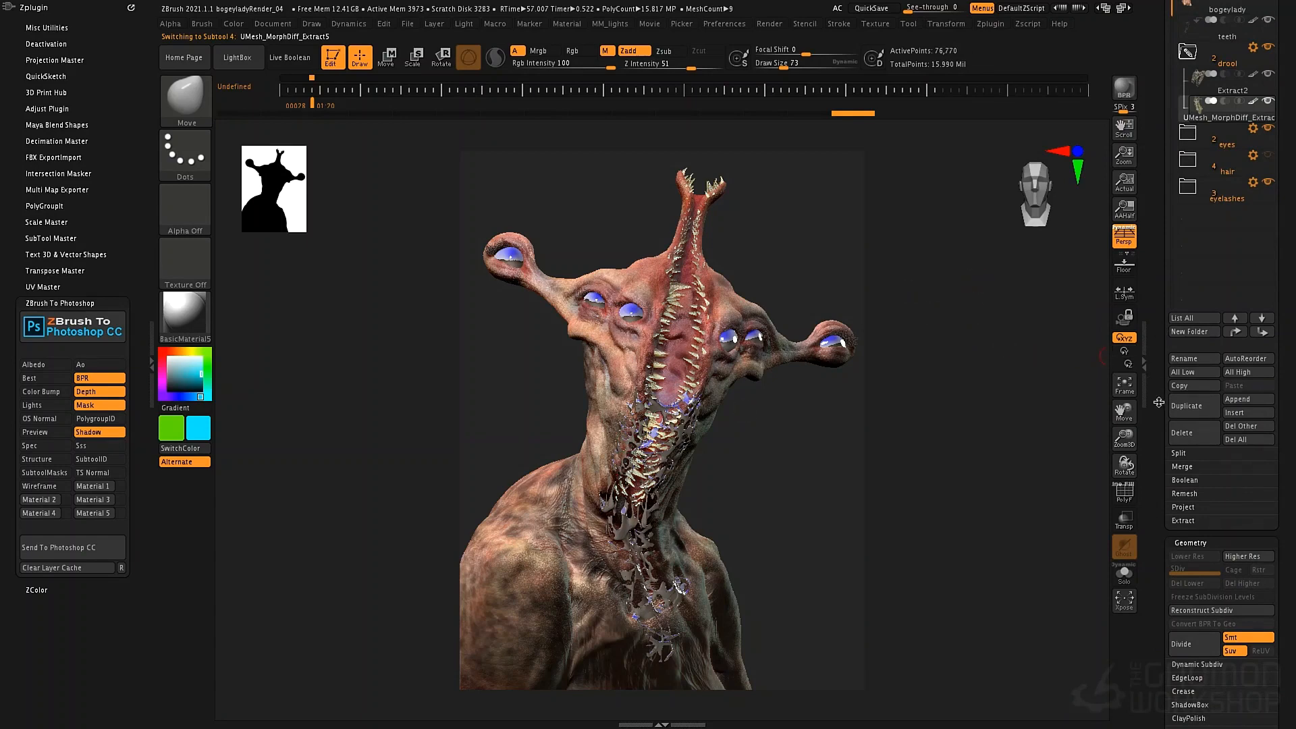
Check the drool subtool's BPR transparent shading, visibility and shadow settings in its display properties.
left_click_drag(1158, 403, 1146, 185)
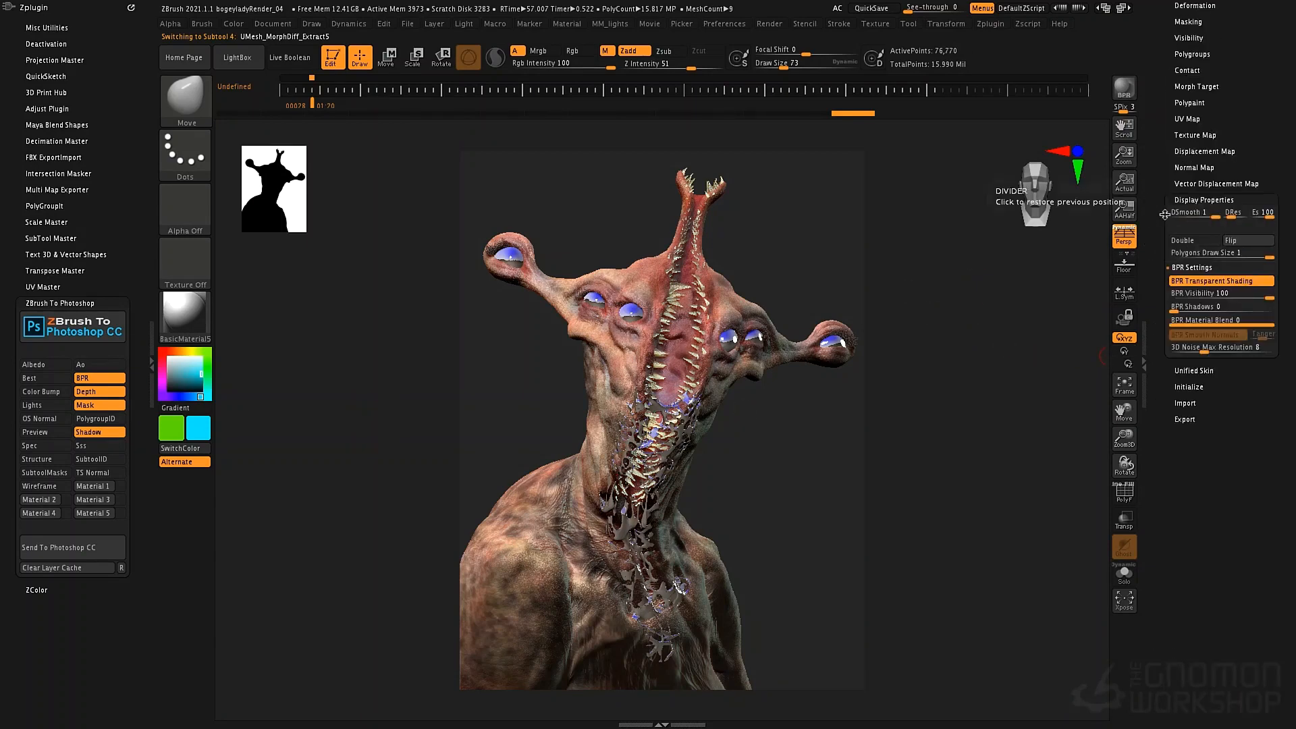
left_click(1193, 268)
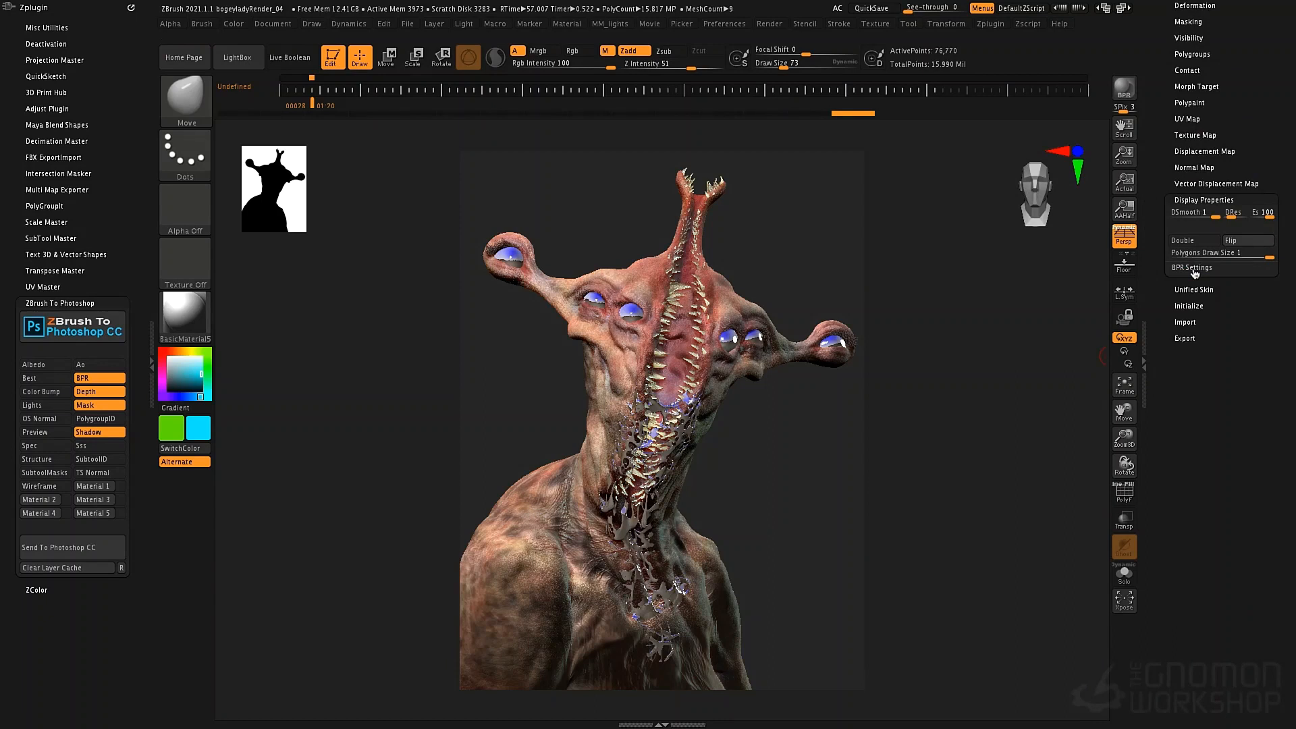
left_click(1192, 268)
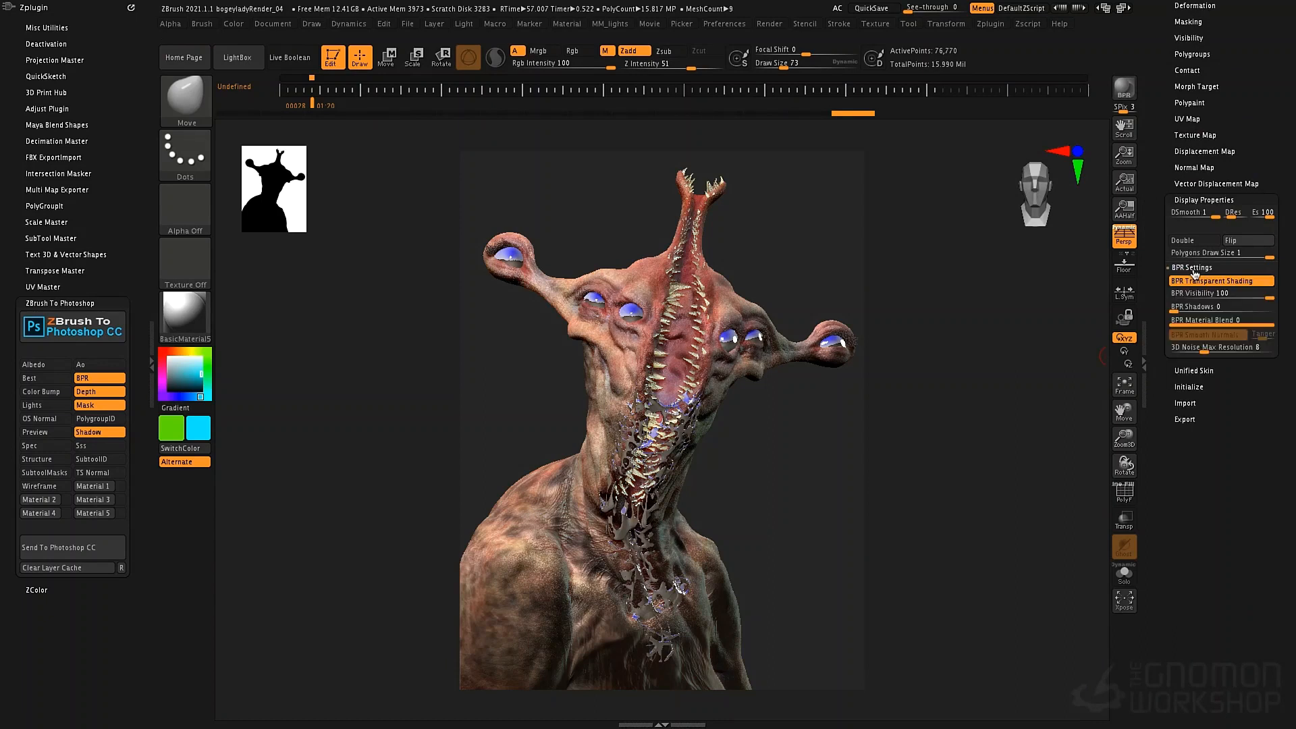
left_click(1200, 200)
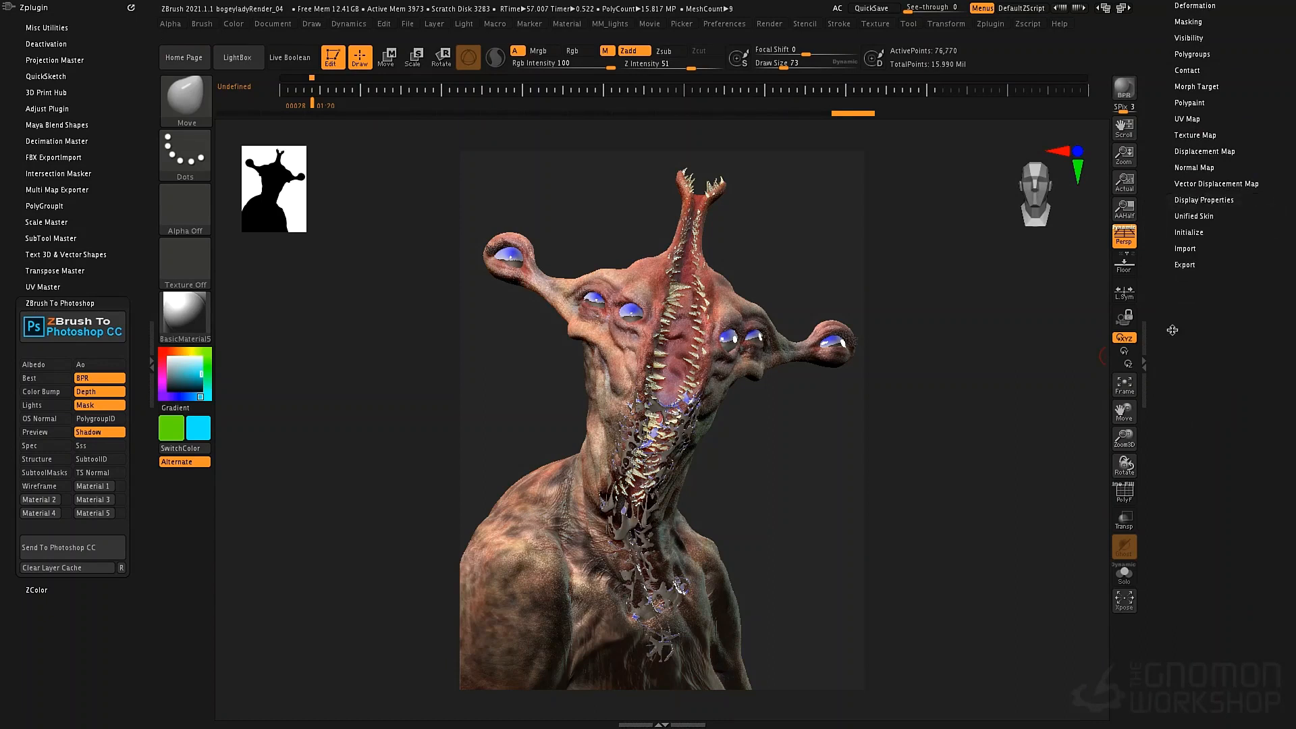
left_click(1184, 201)
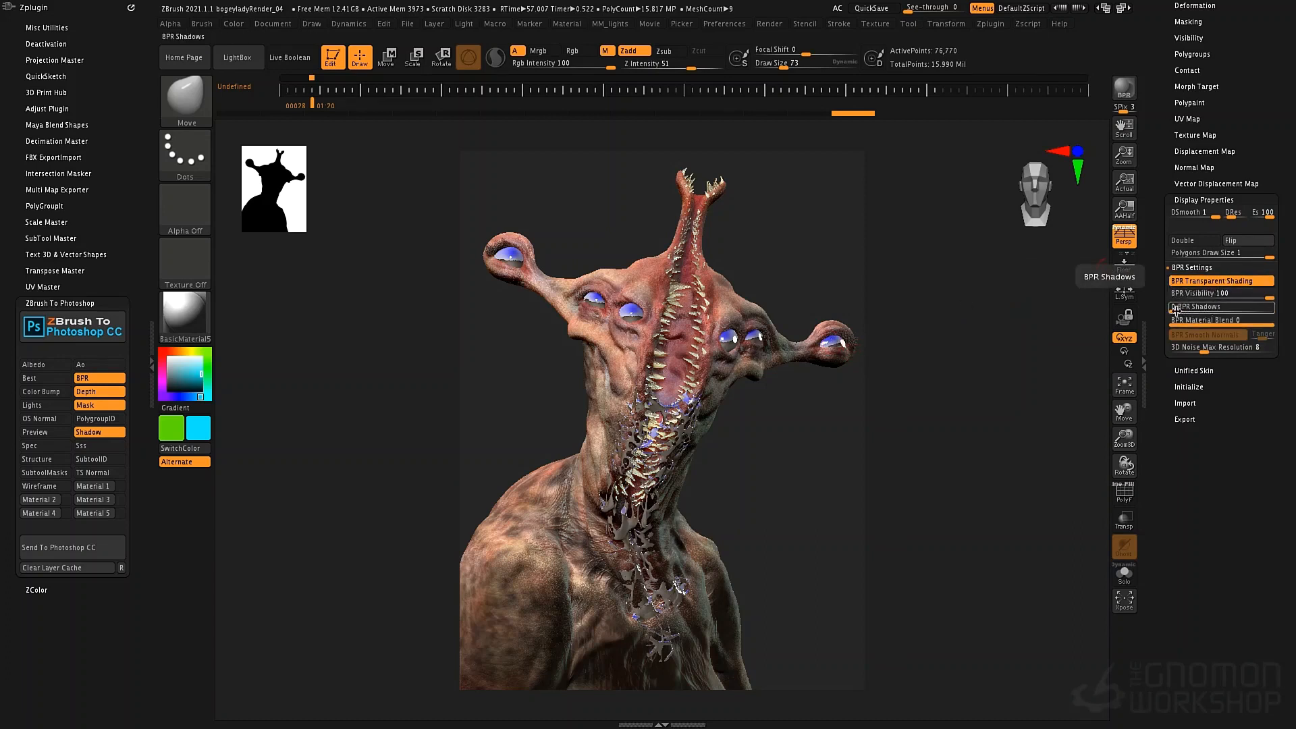
left_click(1188, 269)
left_click_drag(1155, 221, 1155, 464)
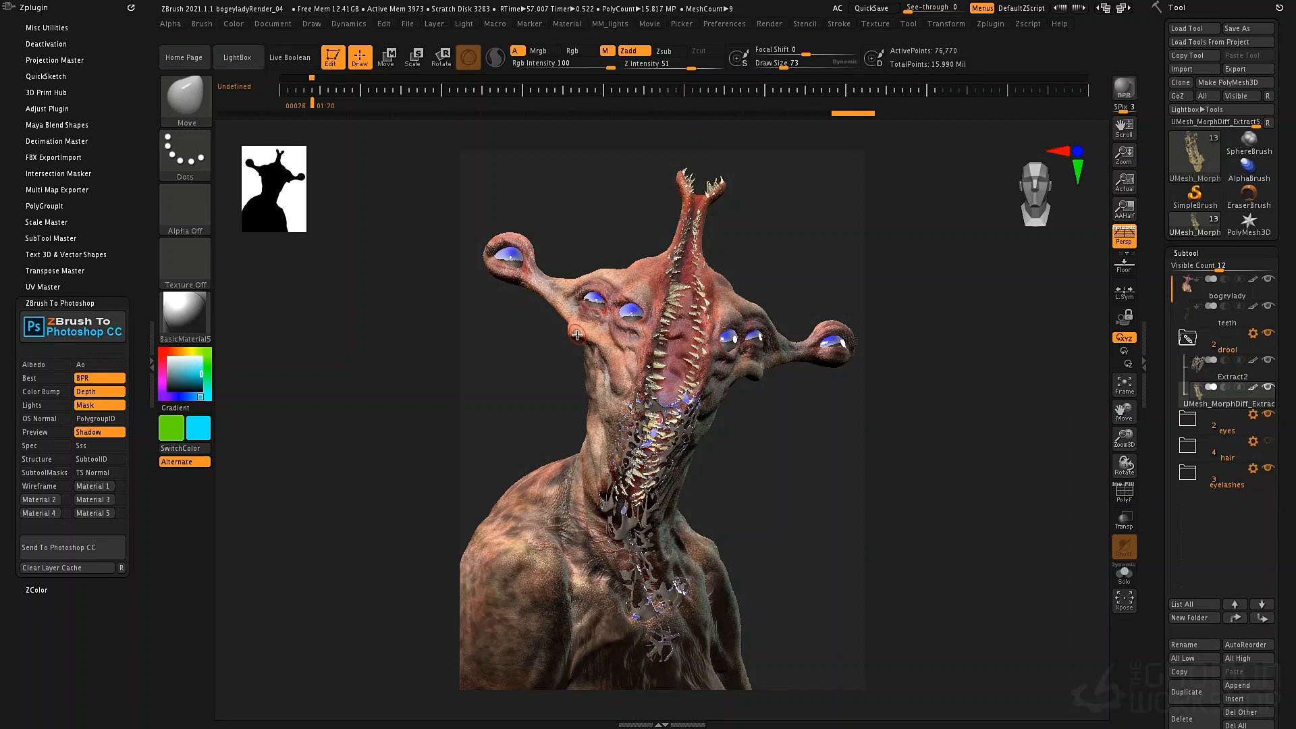
Add PolygroupID to the render passes and send them to Photoshop, allowing the ZBrushToPhotoshop.JSX script to run.
left_click(109, 423)
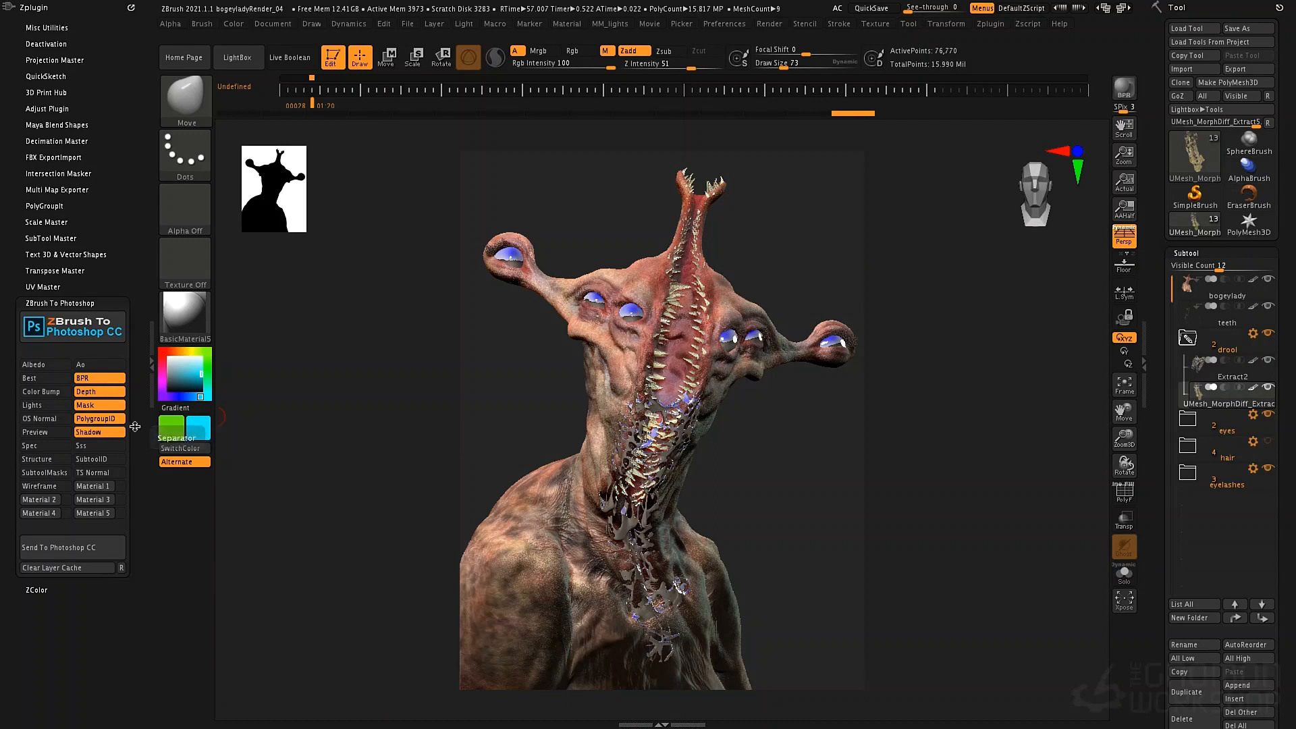
left_click(84, 546)
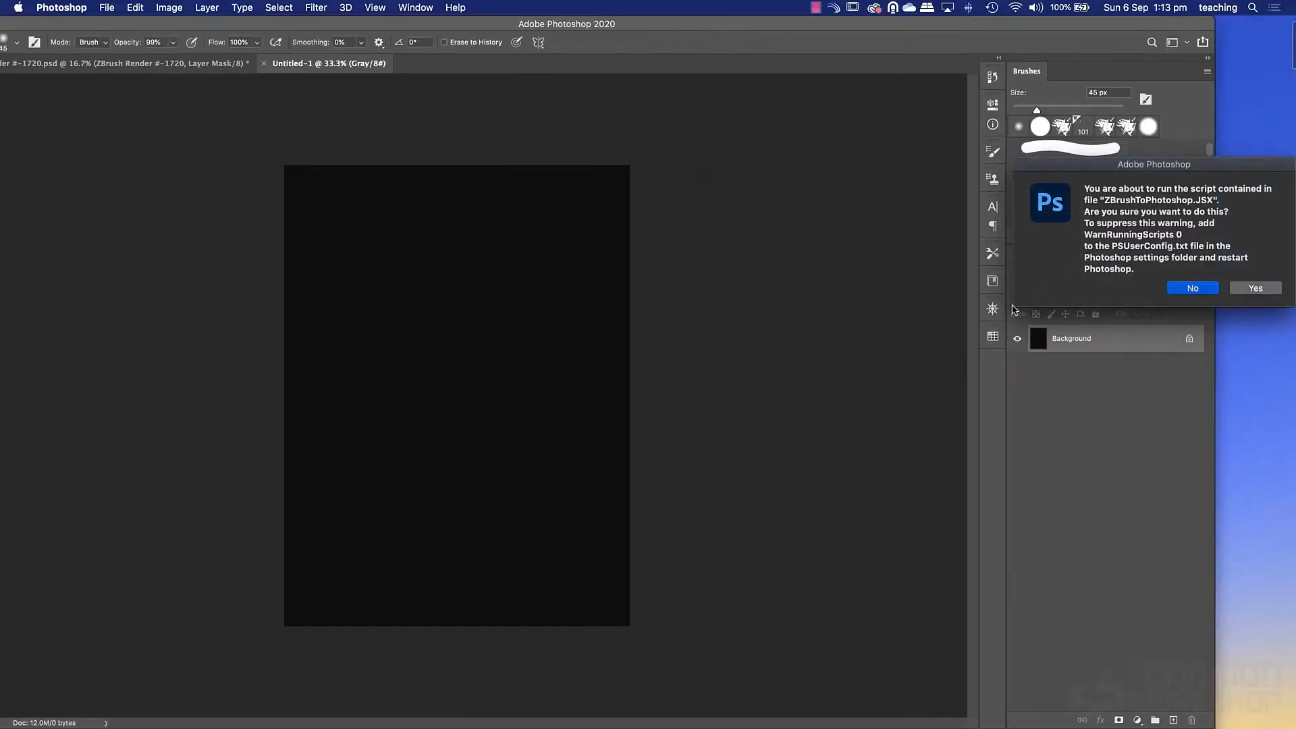
left_click_drag(1146, 176, 528, 203)
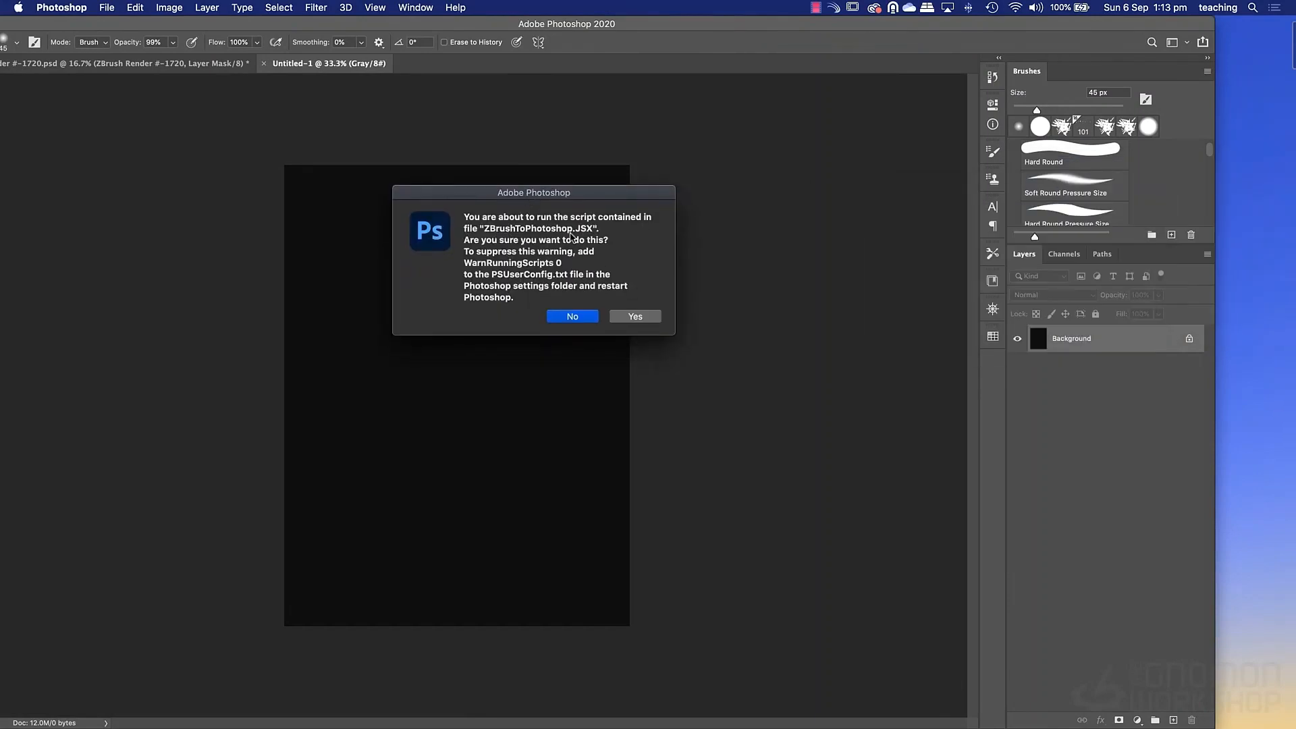
left_click(634, 316)
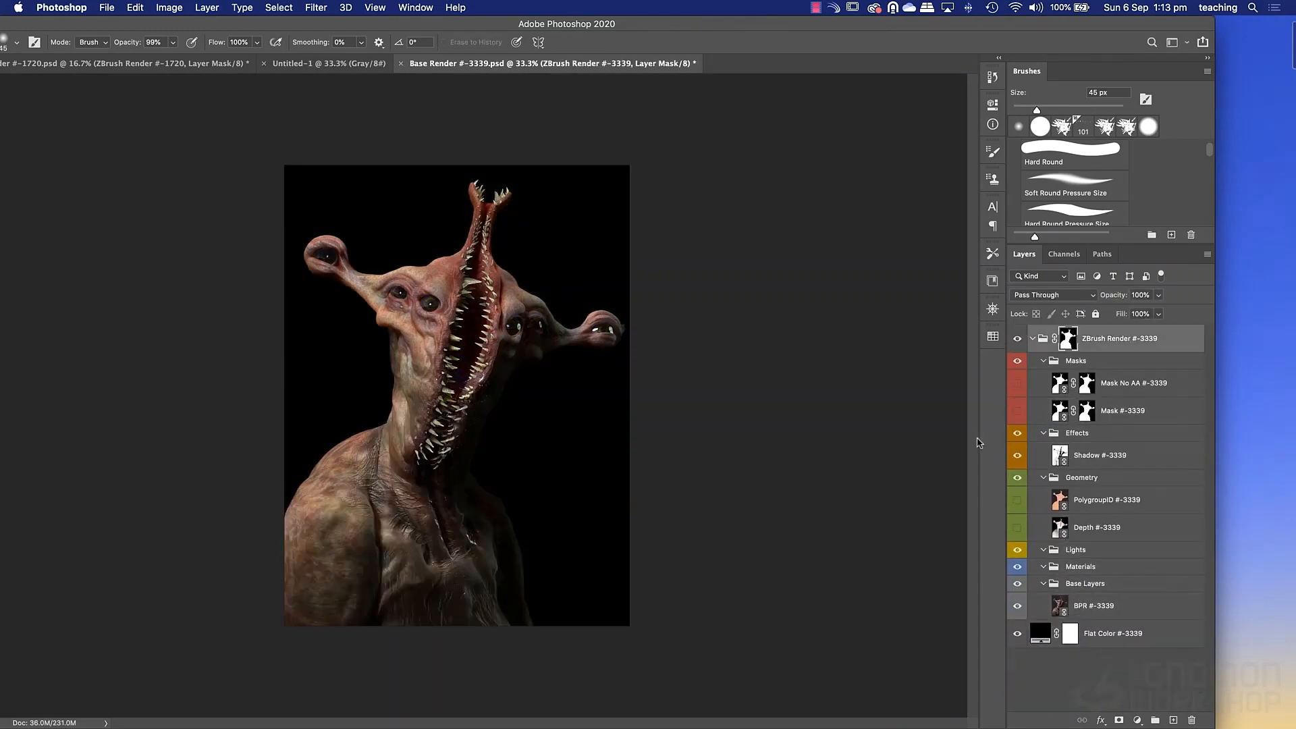
Change the Flat Color background layer to grey 808080 and show the ZBrush Render group against it.
left_click(1032, 339)
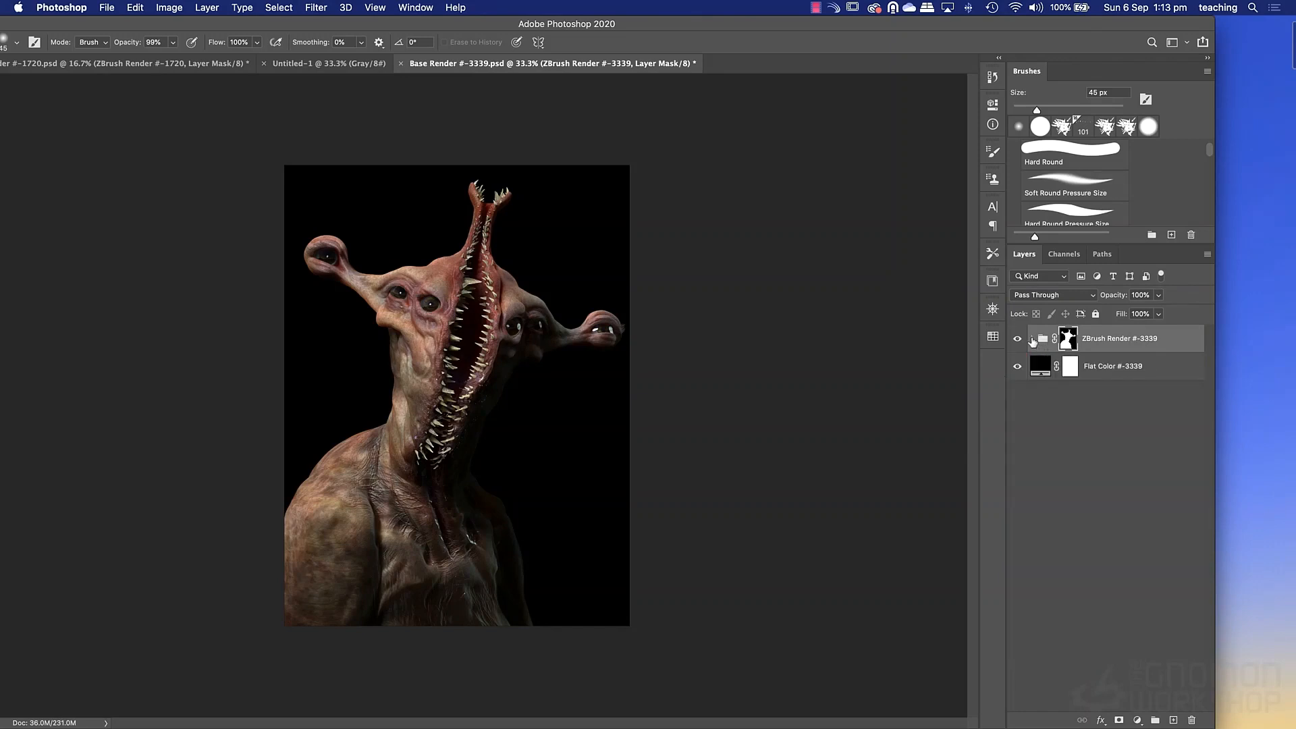
left_click(1016, 341)
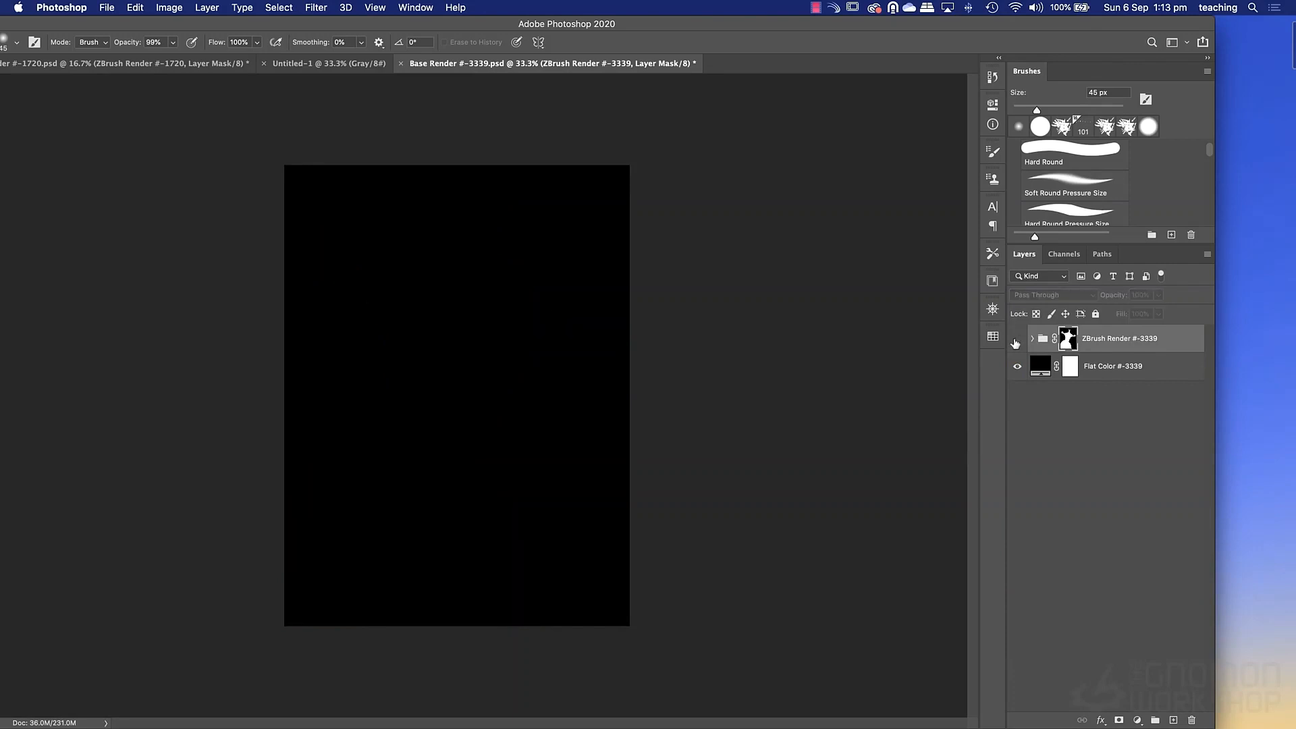
left_click(1016, 341)
left_click(1016, 341)
double_click(1039, 368)
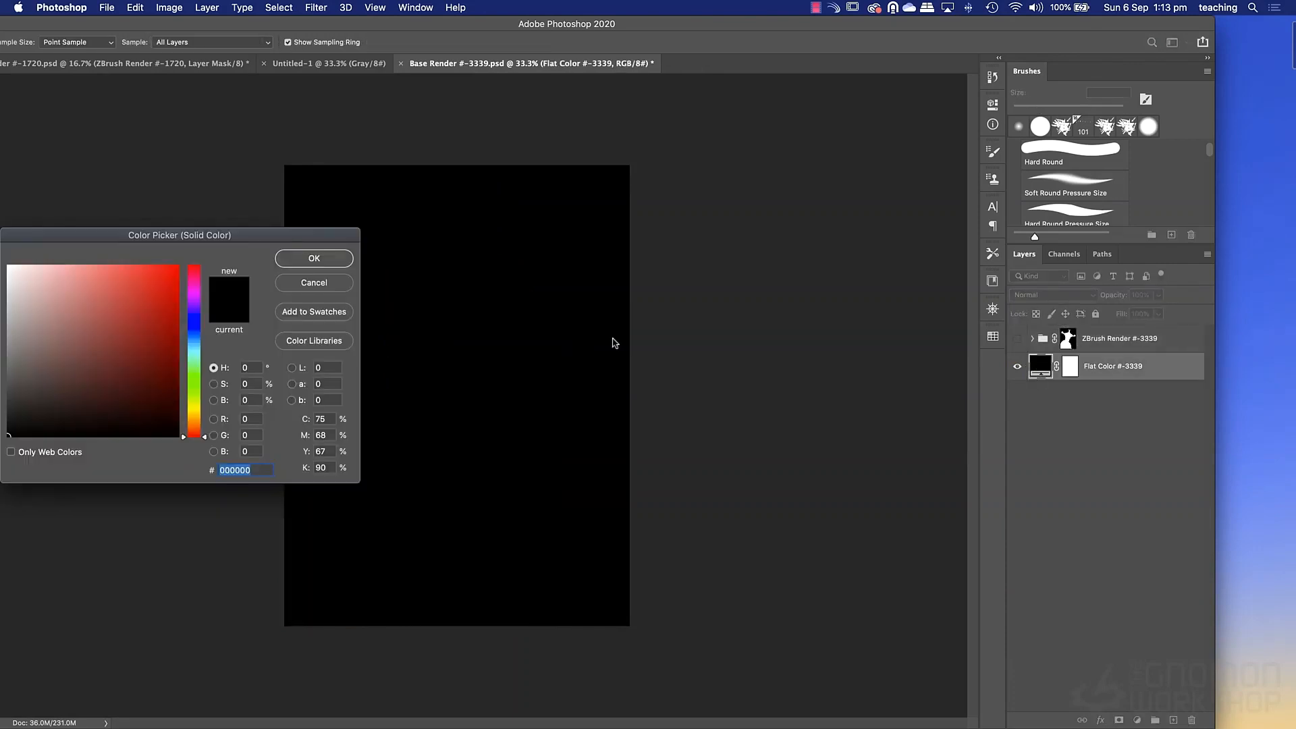
left_click_drag(40, 367, 8, 350)
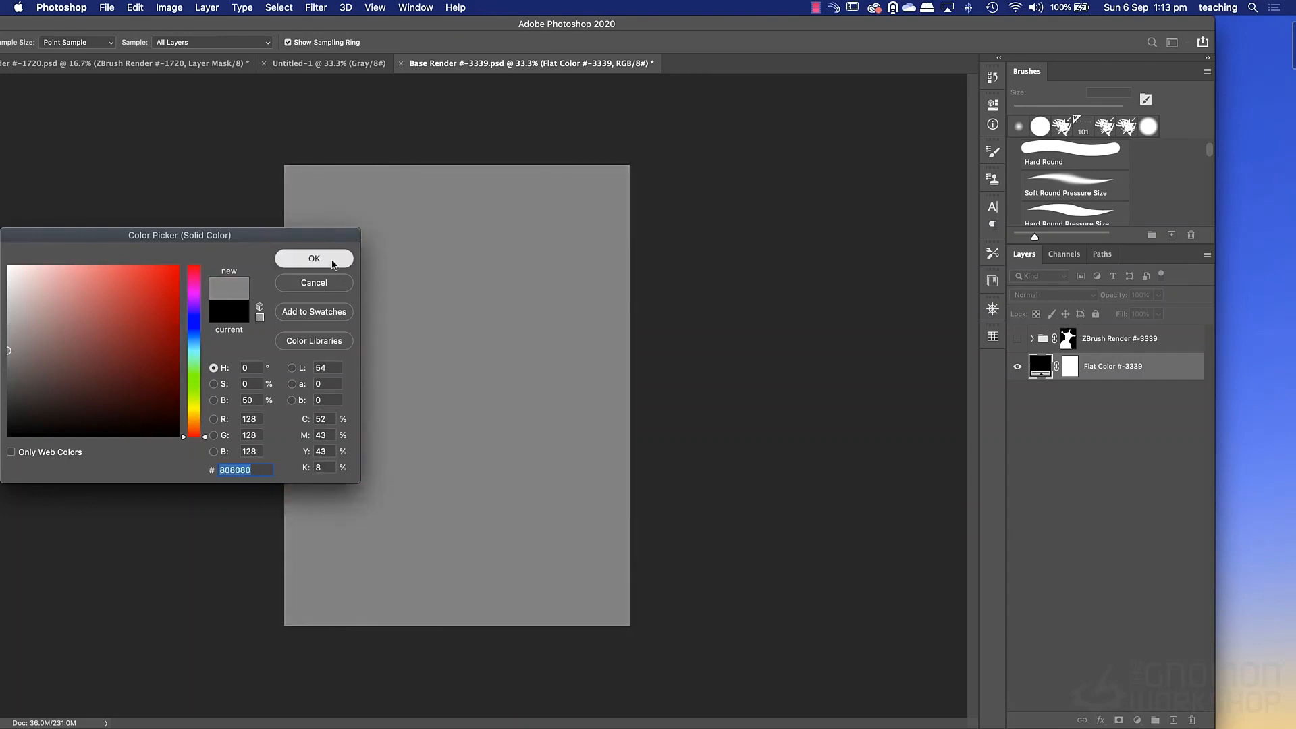
left_click(338, 262)
key("e")
left_click(1017, 339)
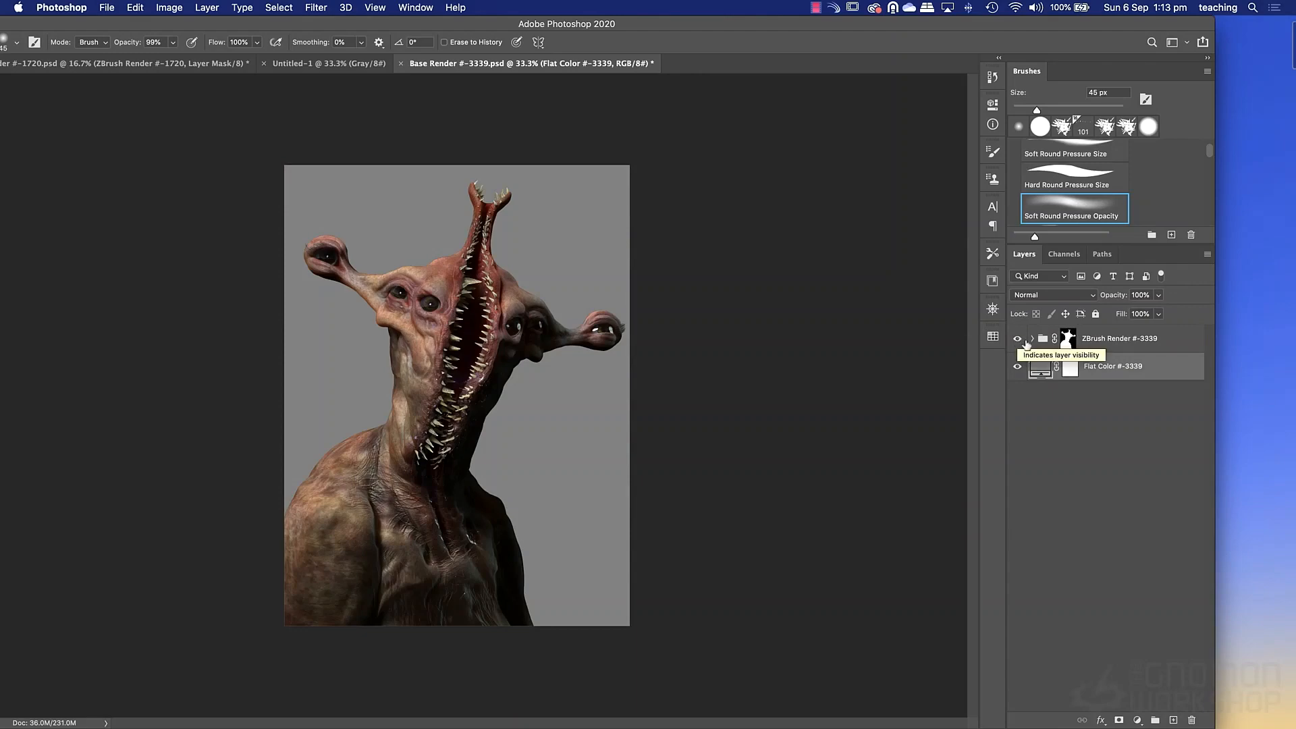
Expand the ZBrush Render group and preview the Mask No AA and Mask layers one after the other.
left_click(1032, 338)
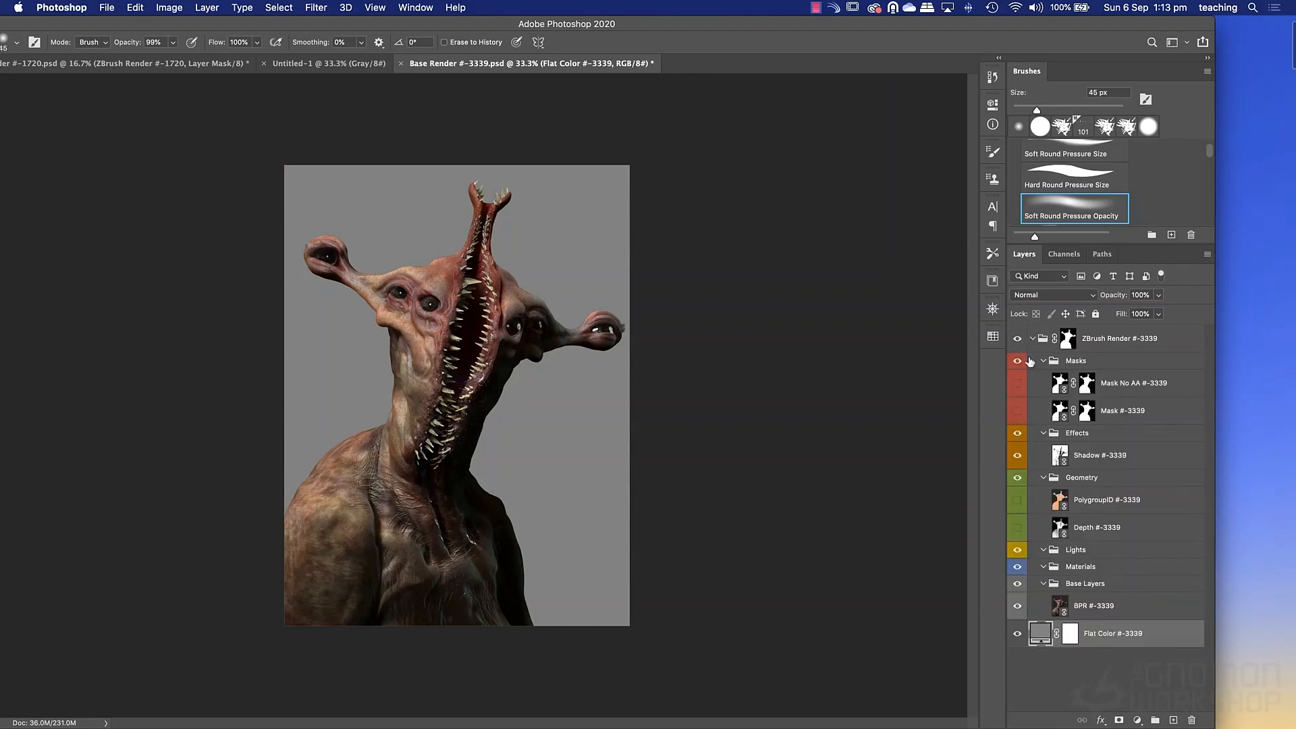
left_click(1043, 361)
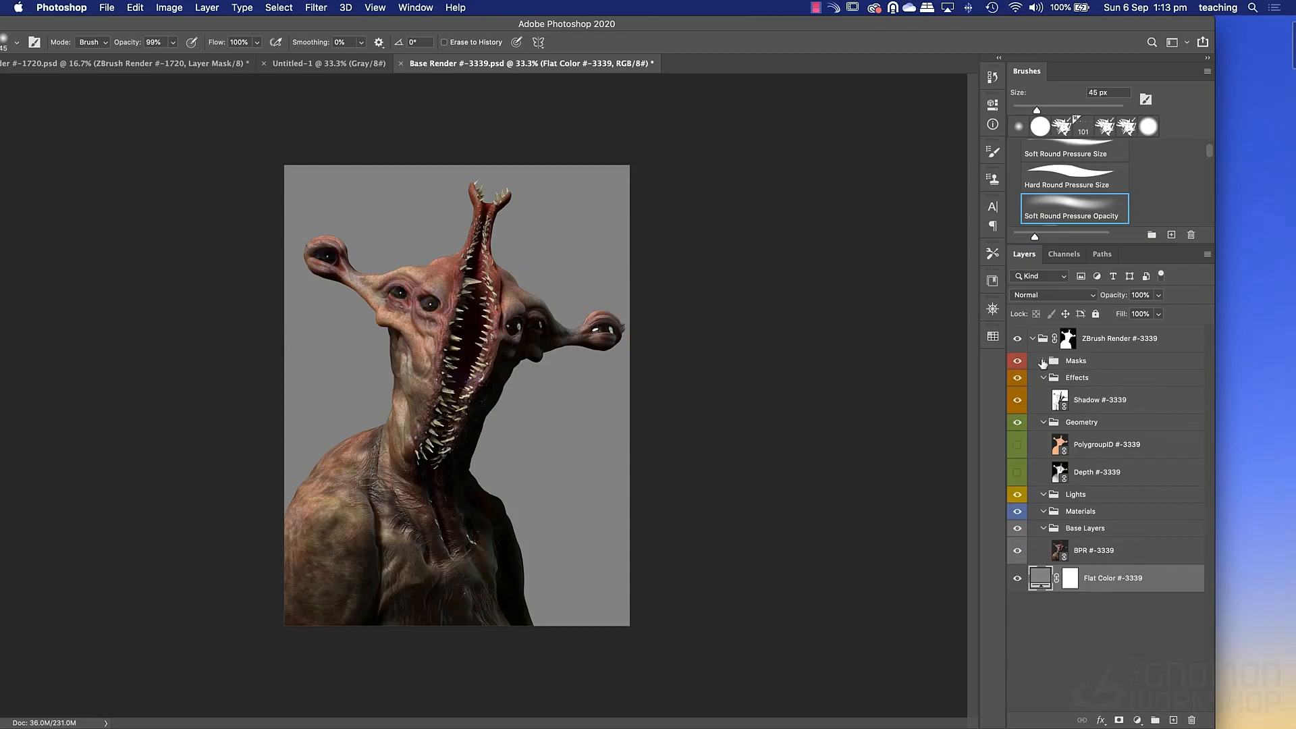
left_click(1043, 362)
left_click(1017, 384)
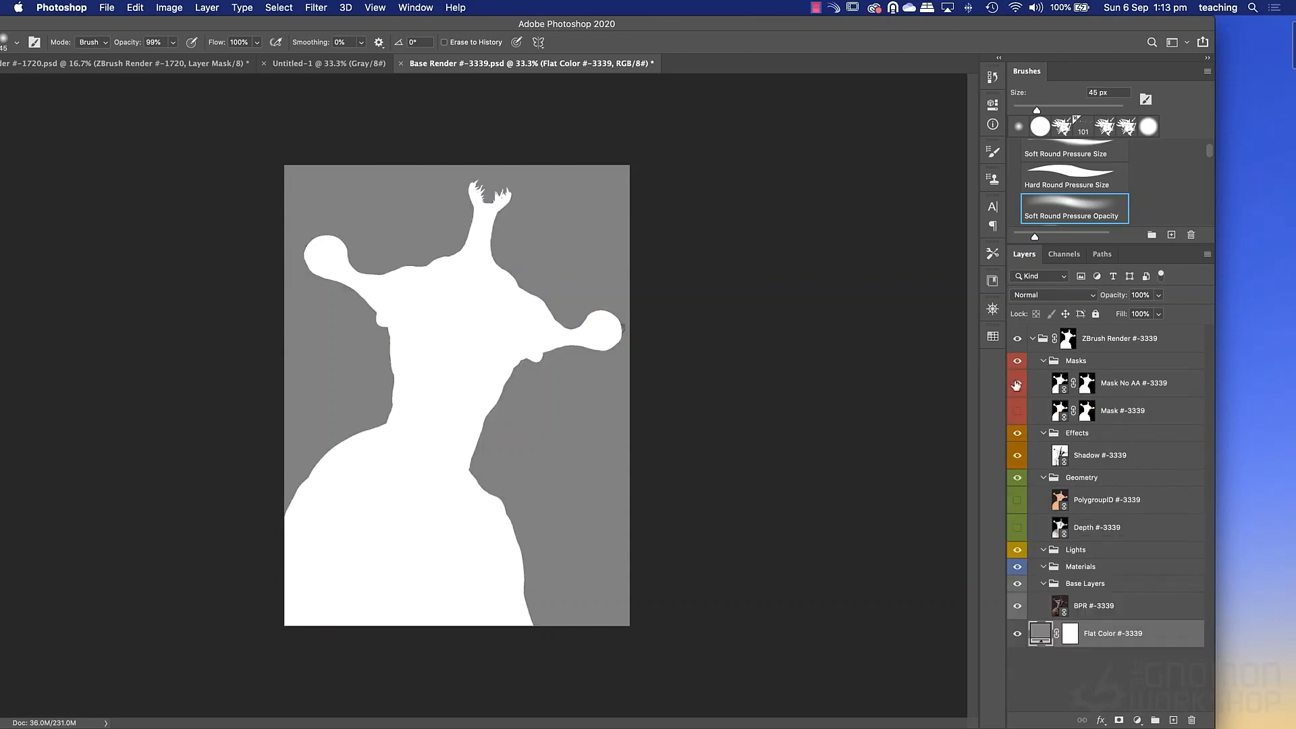
left_click(1016, 383)
left_click(1017, 411)
left_click(1017, 410)
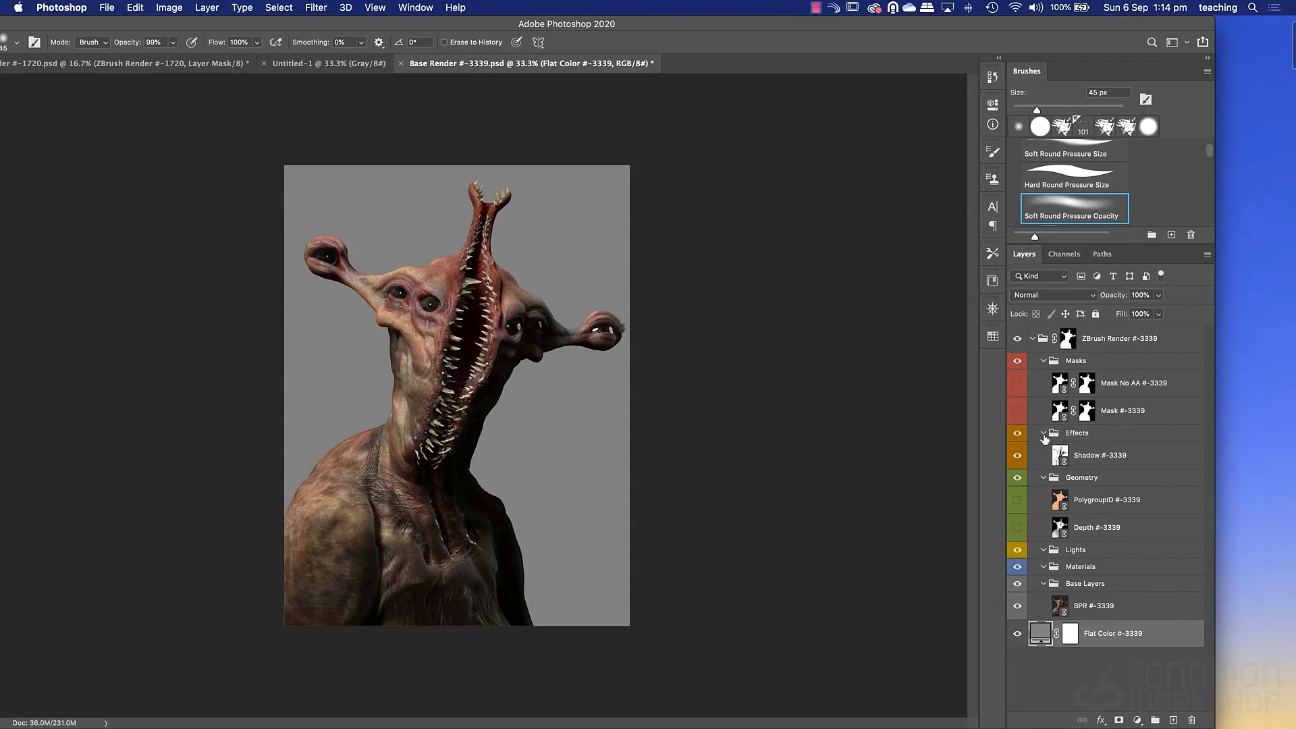
Compare the render without the Effects group and try the Shadow layer at a weaker opacity of about 22%.
left_click(1017, 435)
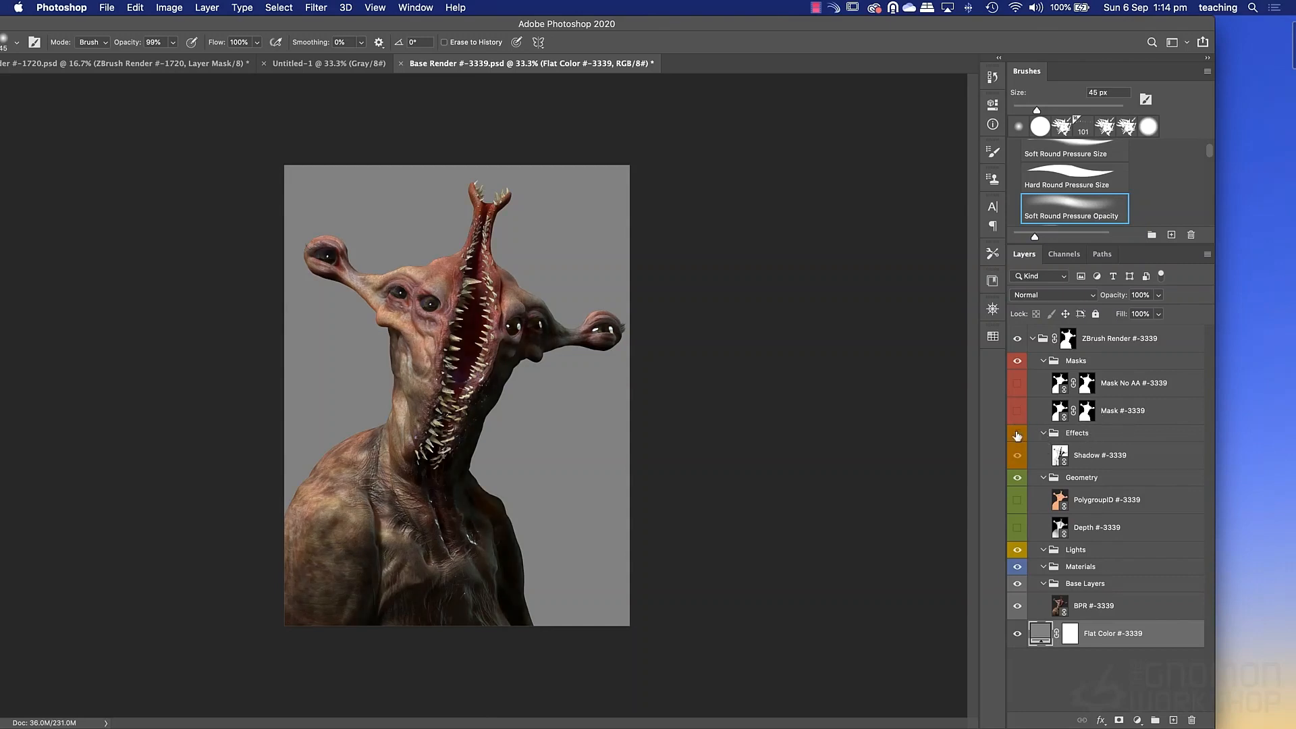
left_click(1017, 435)
left_click(1063, 458)
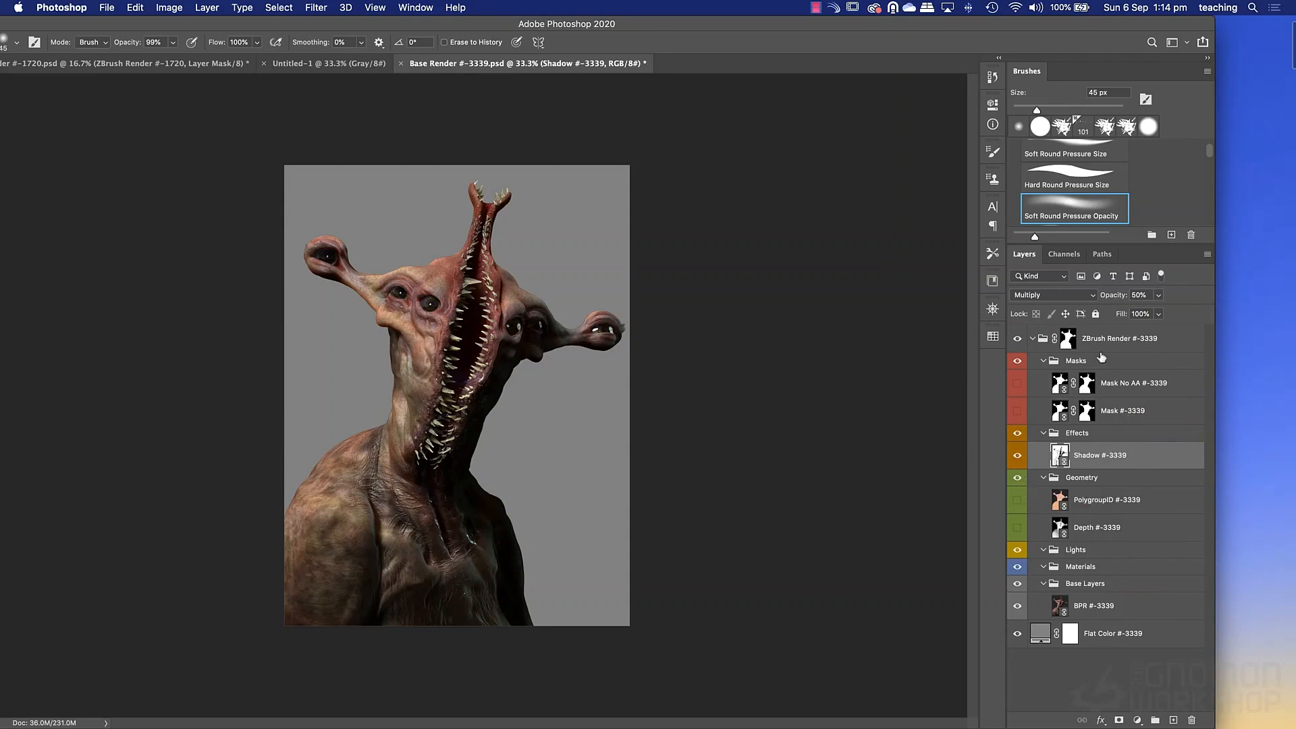
left_click(1158, 295)
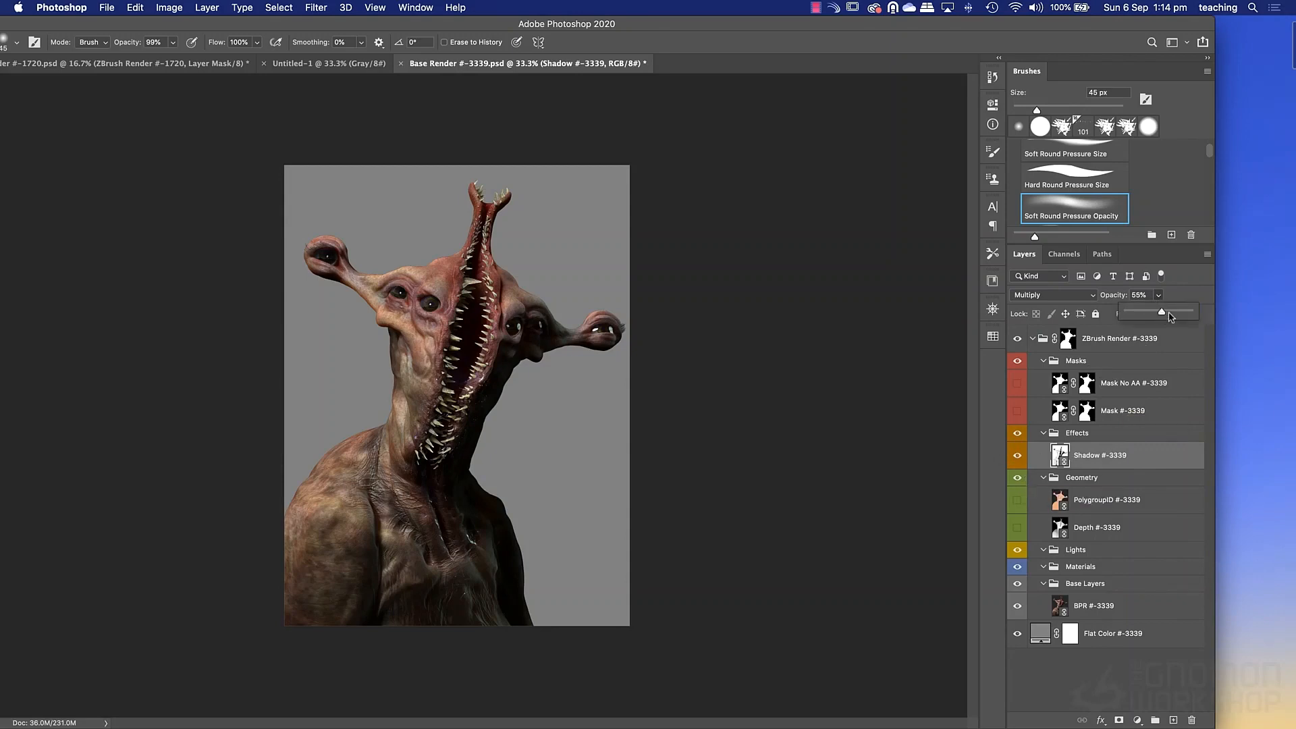
mouse_move(1156, 312)
left_mouse_down()
mouse_move(1207, 323)
mouse_move(1140, 319)
left_mouse_up()
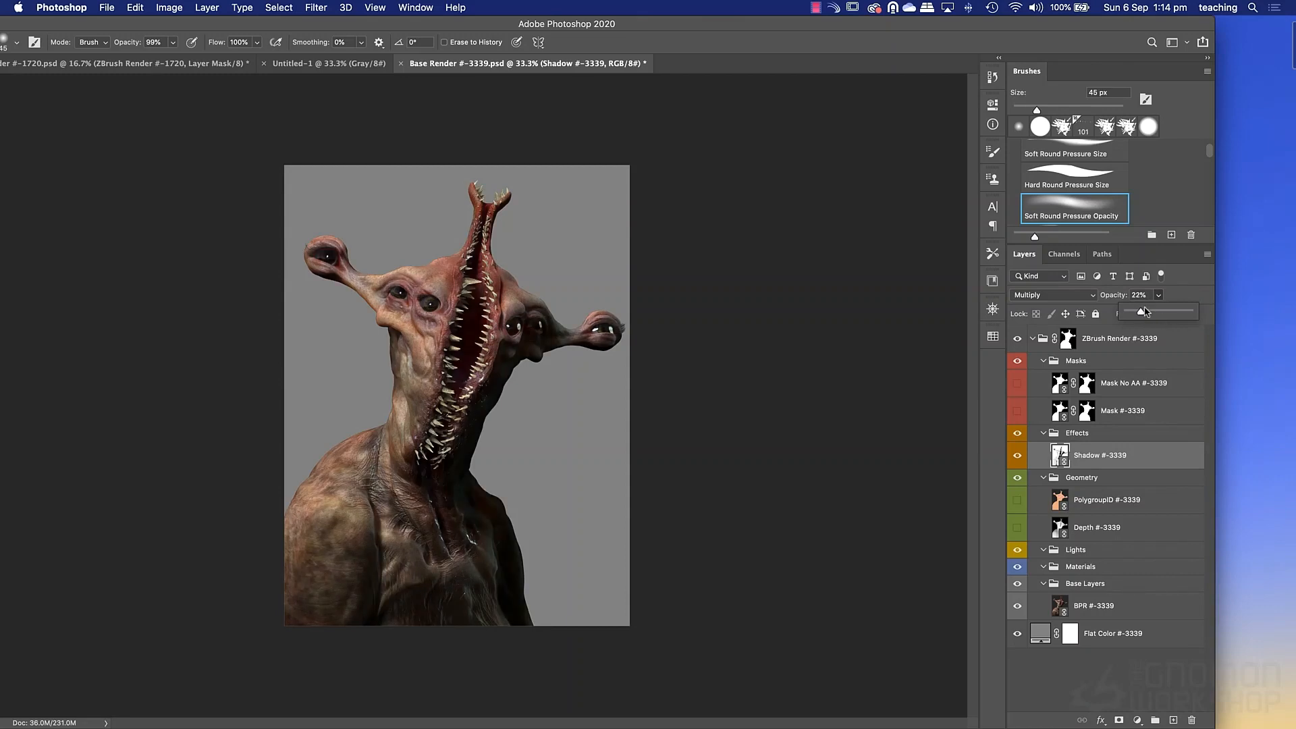
Set the Shadow layer's opacity to 50%.
left_click(1142, 297)
double_click(1143, 297)
type("50")
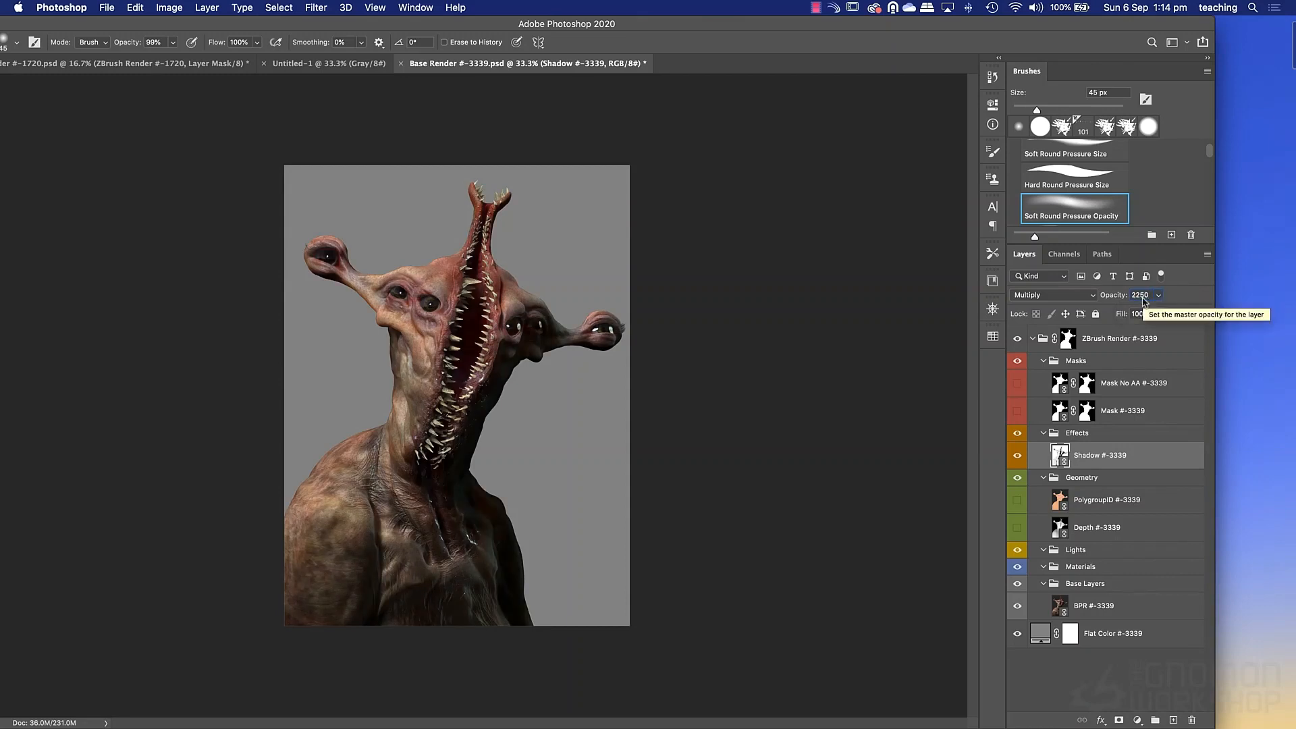
key("Return")
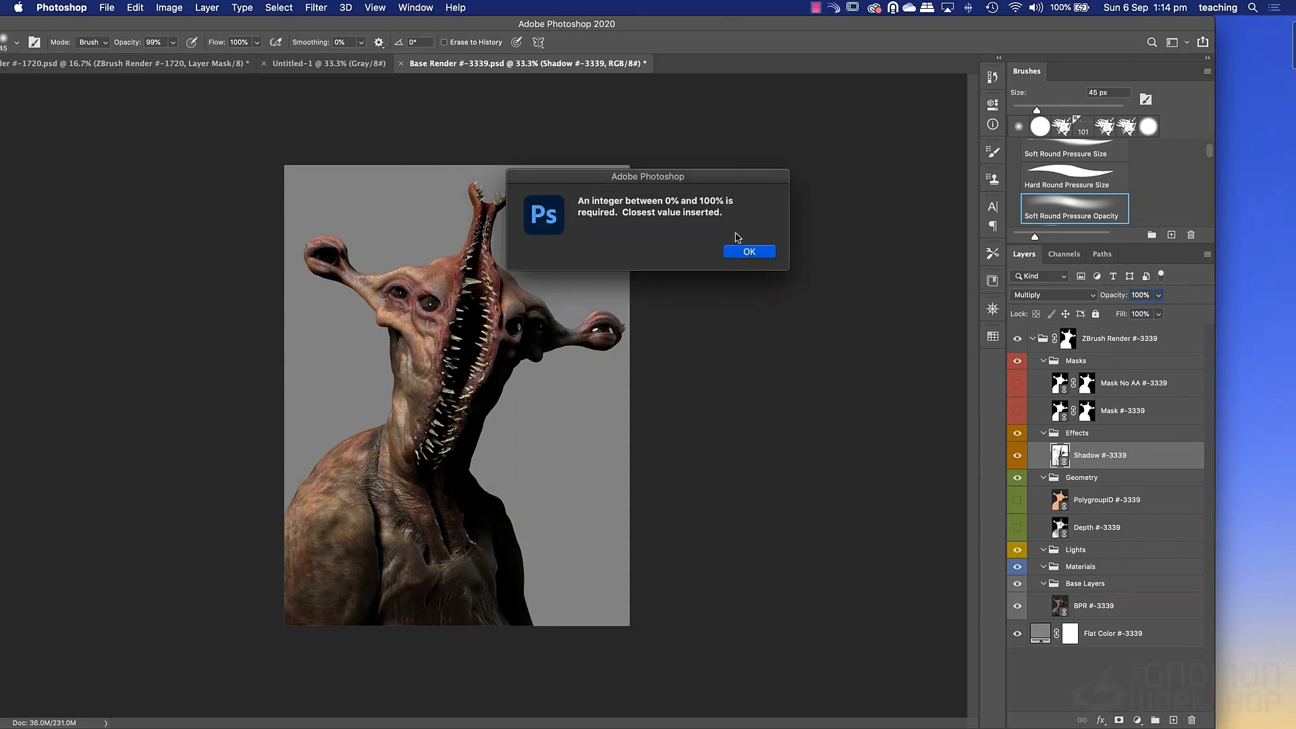
left_click(745, 253)
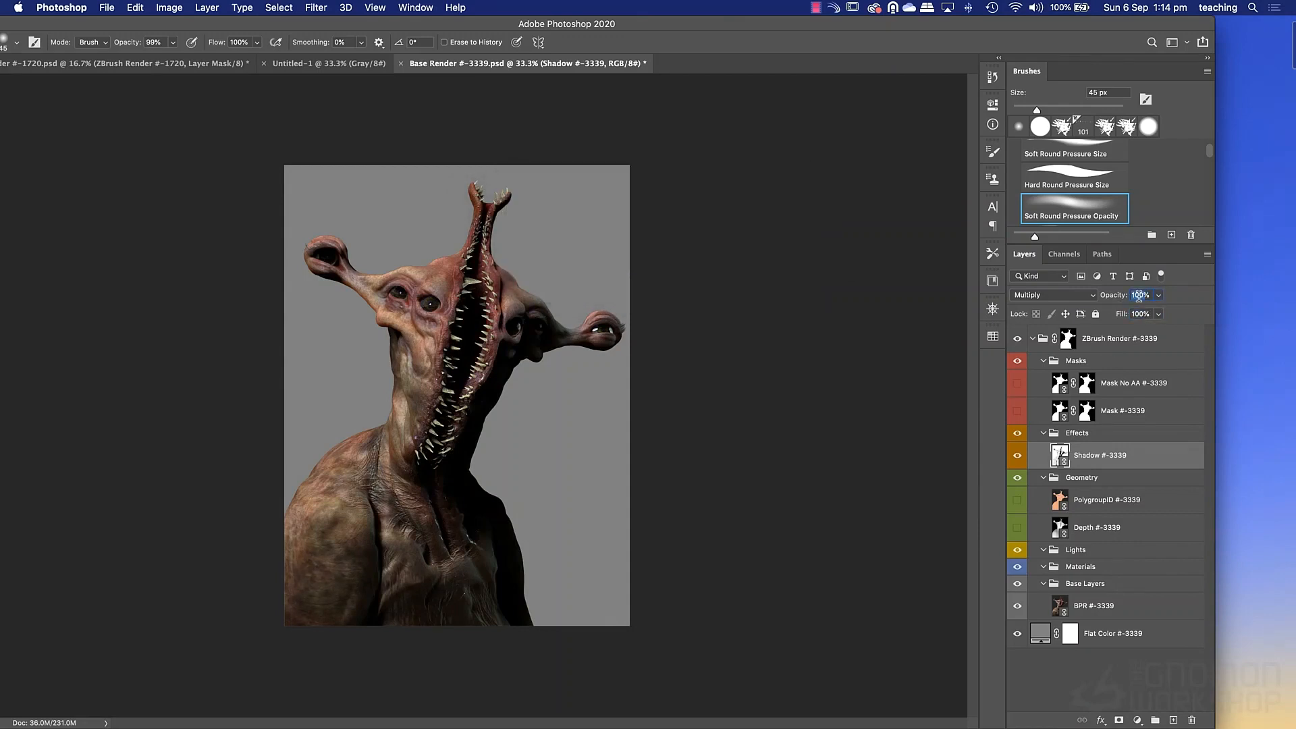
type("50")
key("Return")
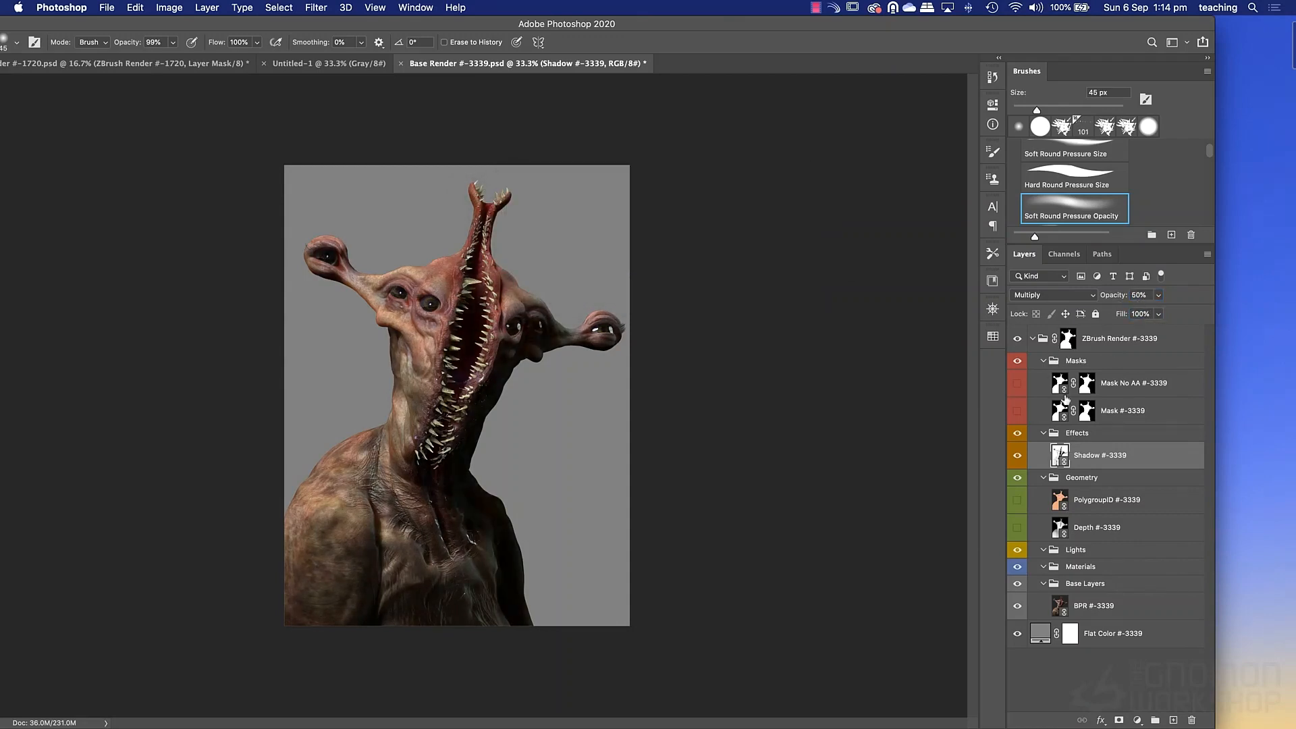
Show the PolygroupID layer and hide the collapsed Effects group so its flat colours carry no shadows.
left_click(1042, 433)
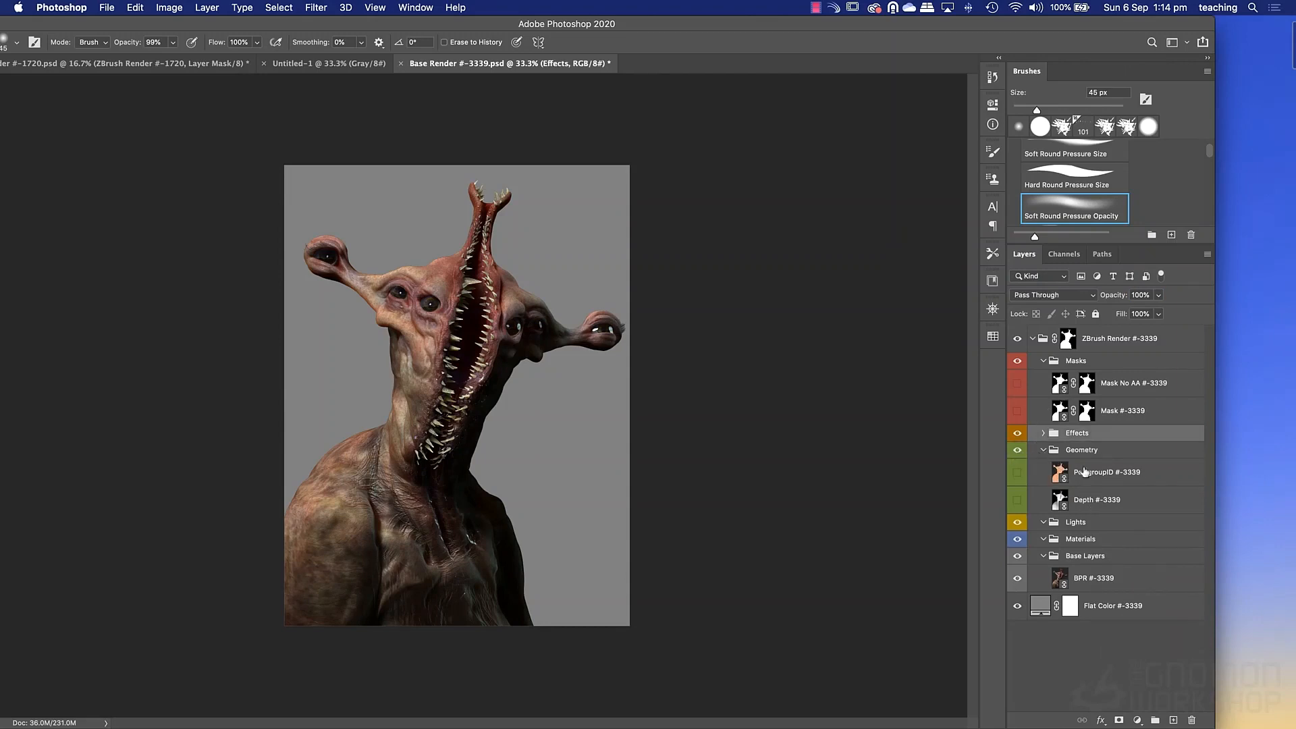
left_click(1017, 473)
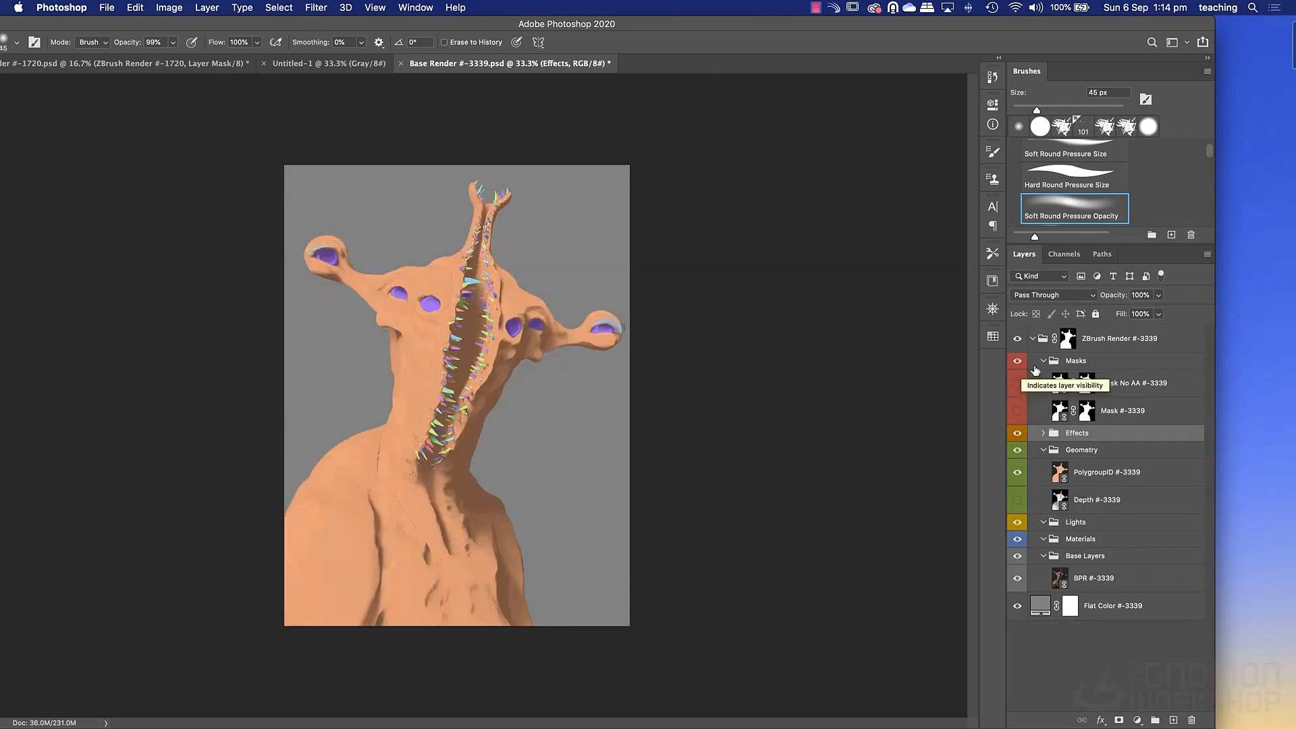
left_click(1017, 434)
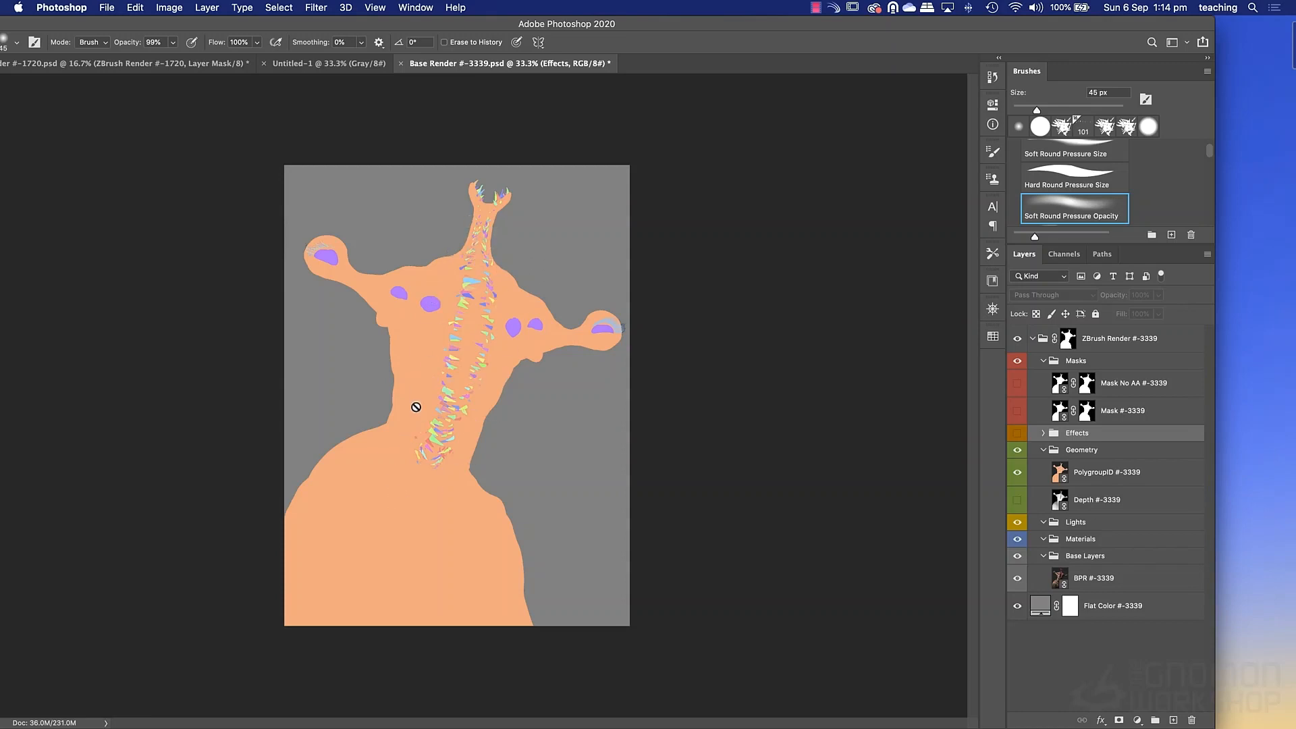
Select the creature's orange skin area on the PolygroupID layer with the Magic Wand tool.
left_click(1061, 474)
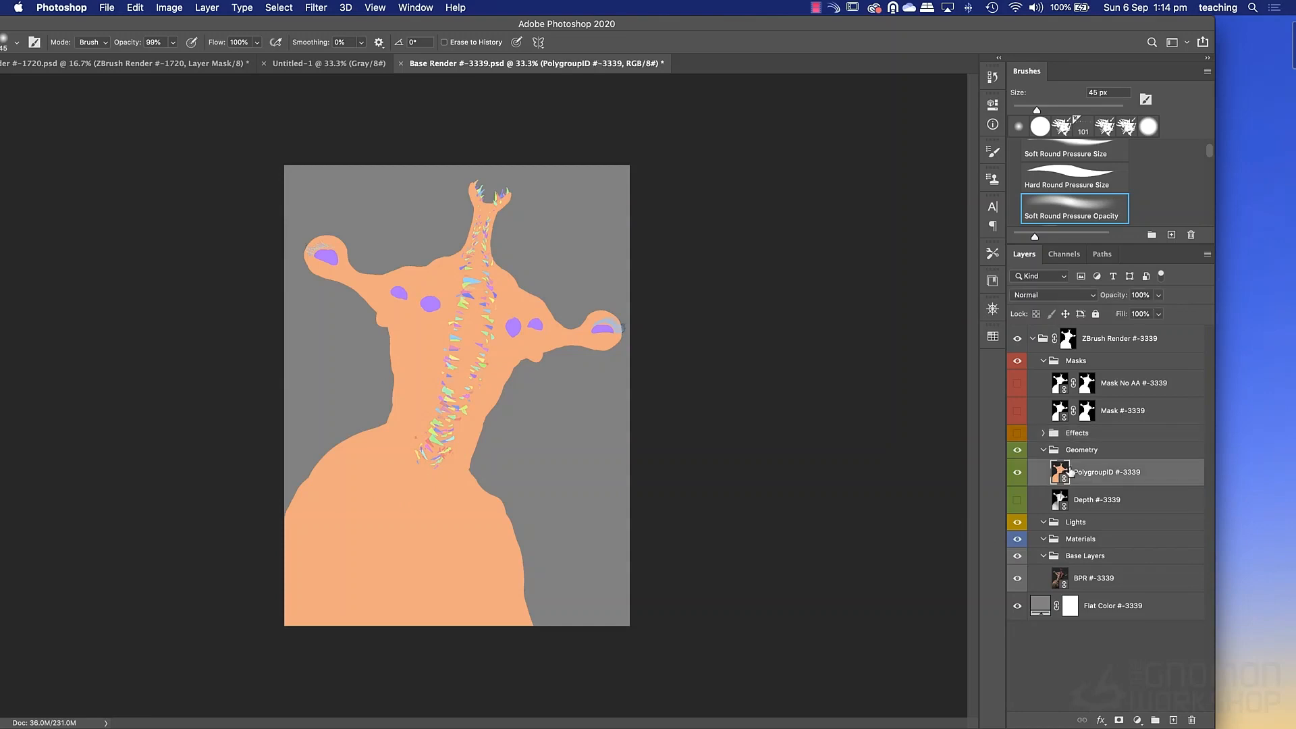
key("w")
left_click(421, 350)
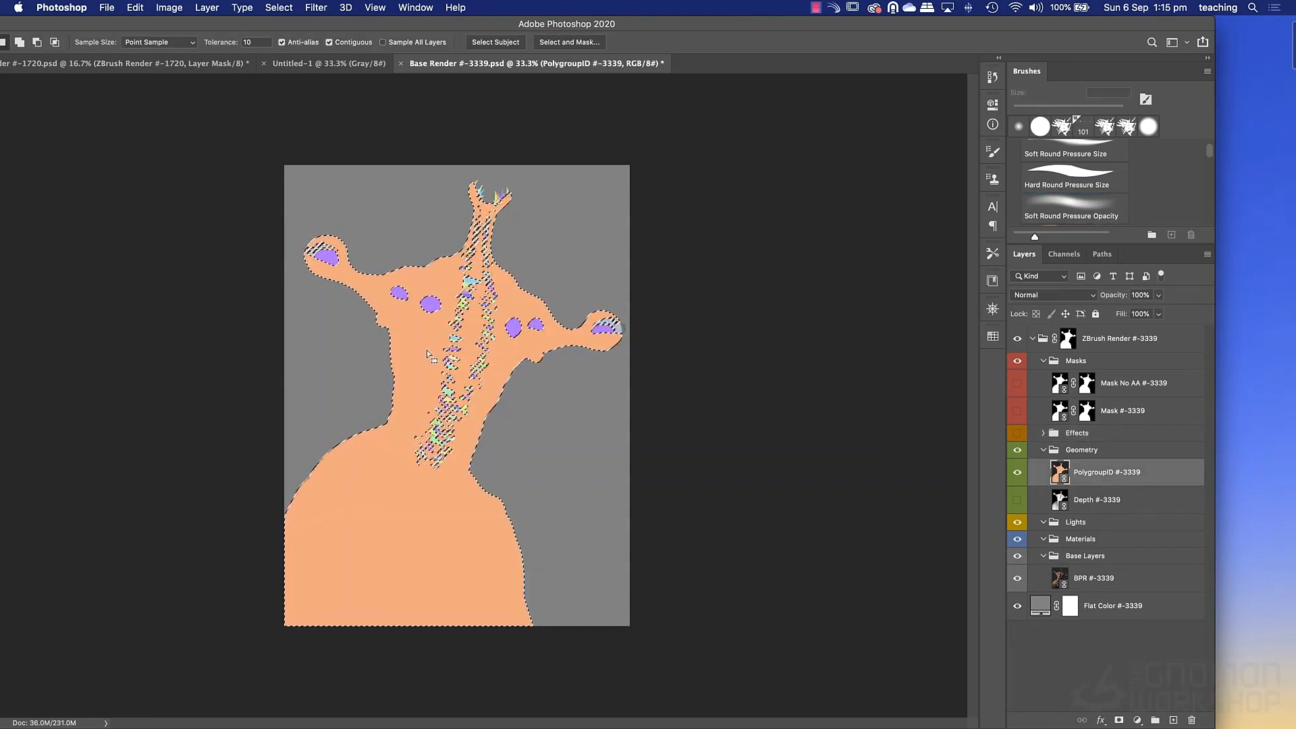
Try selecting individual purple eye areas on the PolygroupID layer with the Magic Wand tool.
left_click(513, 327)
left_click(534, 325)
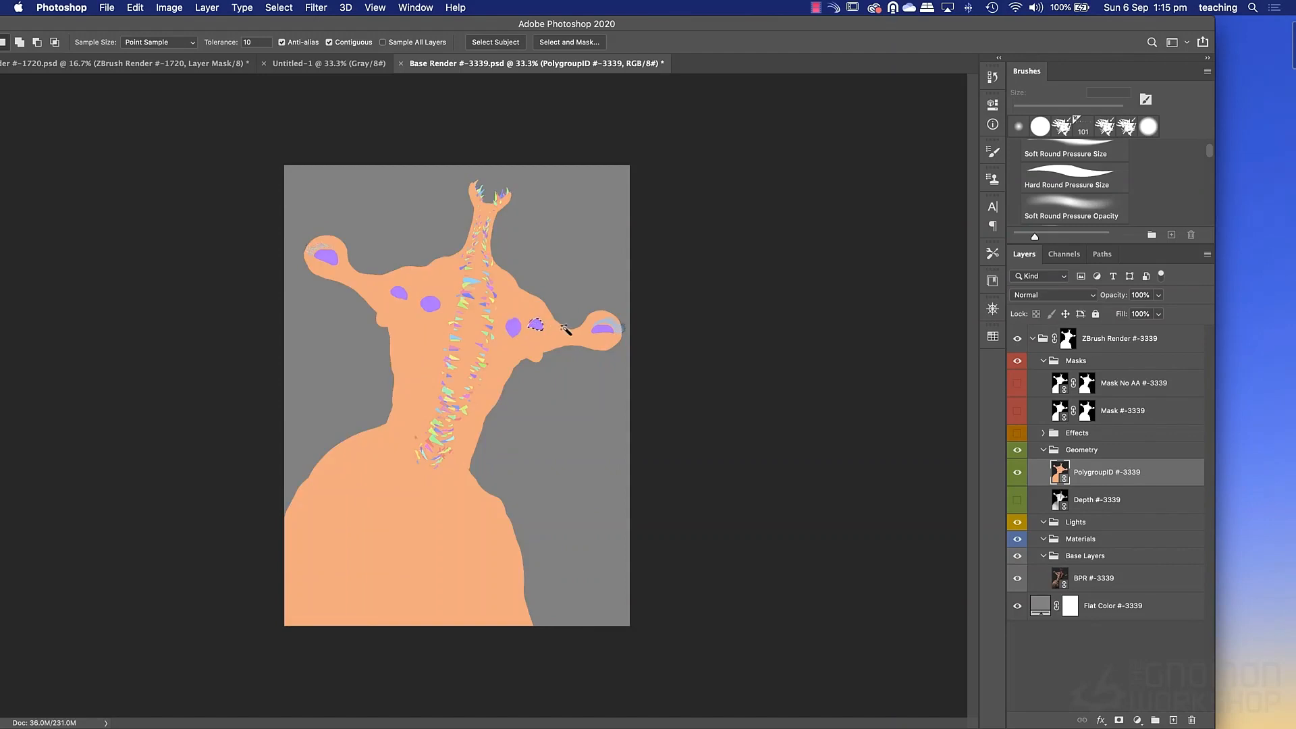
left_click(604, 330)
Hide the PolygroupID layer, view the Depth layer briefly, and hide and collapse the Geometry group.
left_click(1017, 472)
left_click(1017, 500)
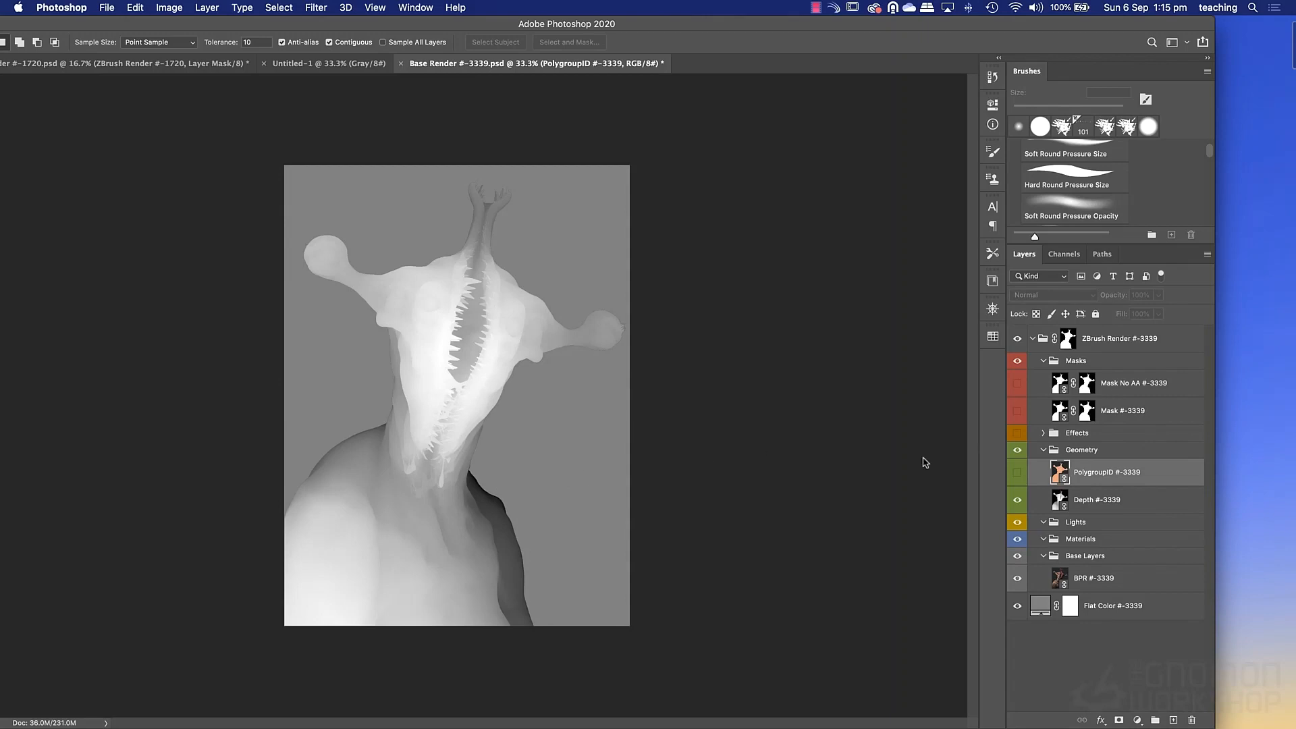
left_click(1018, 501)
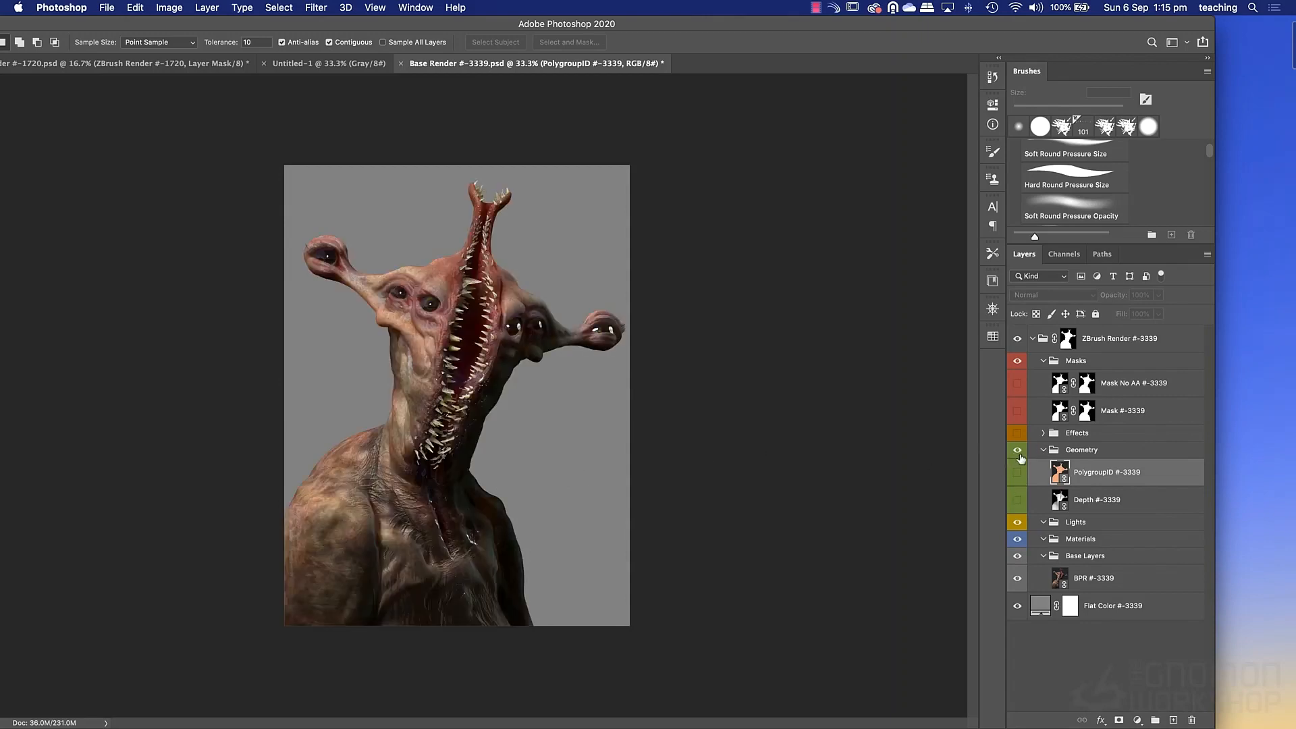
left_click(1043, 450)
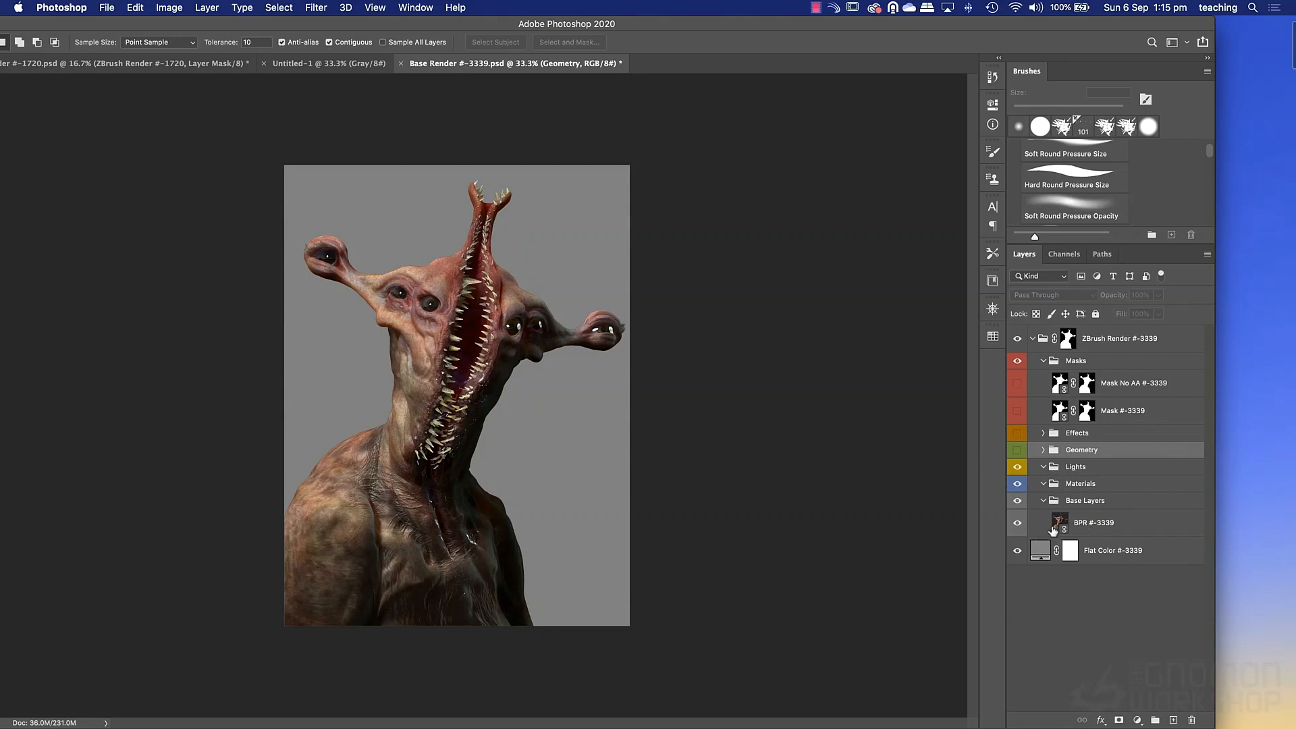
Brighten the BPR layer with a Levels adjustment, setting the white input level to 142.
left_click(1017, 525)
left_click(1018, 525)
left_click(1057, 531)
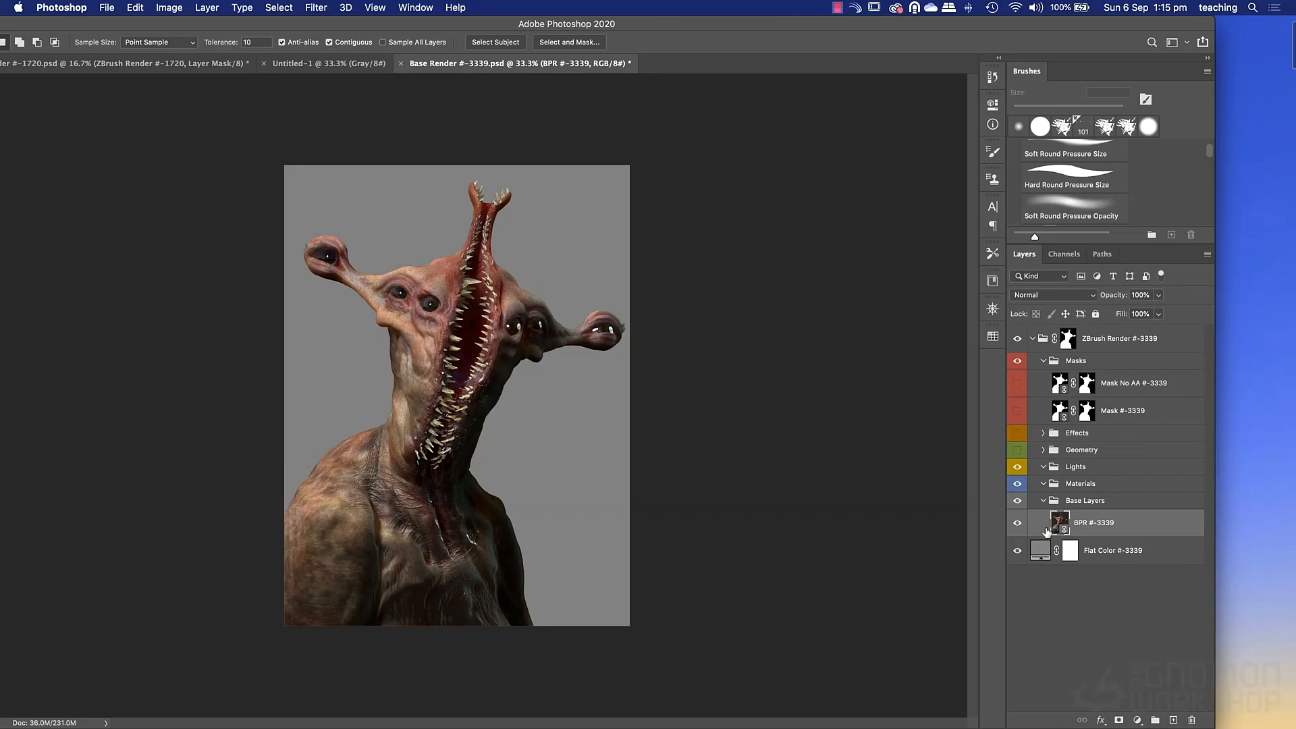
key("super+l")
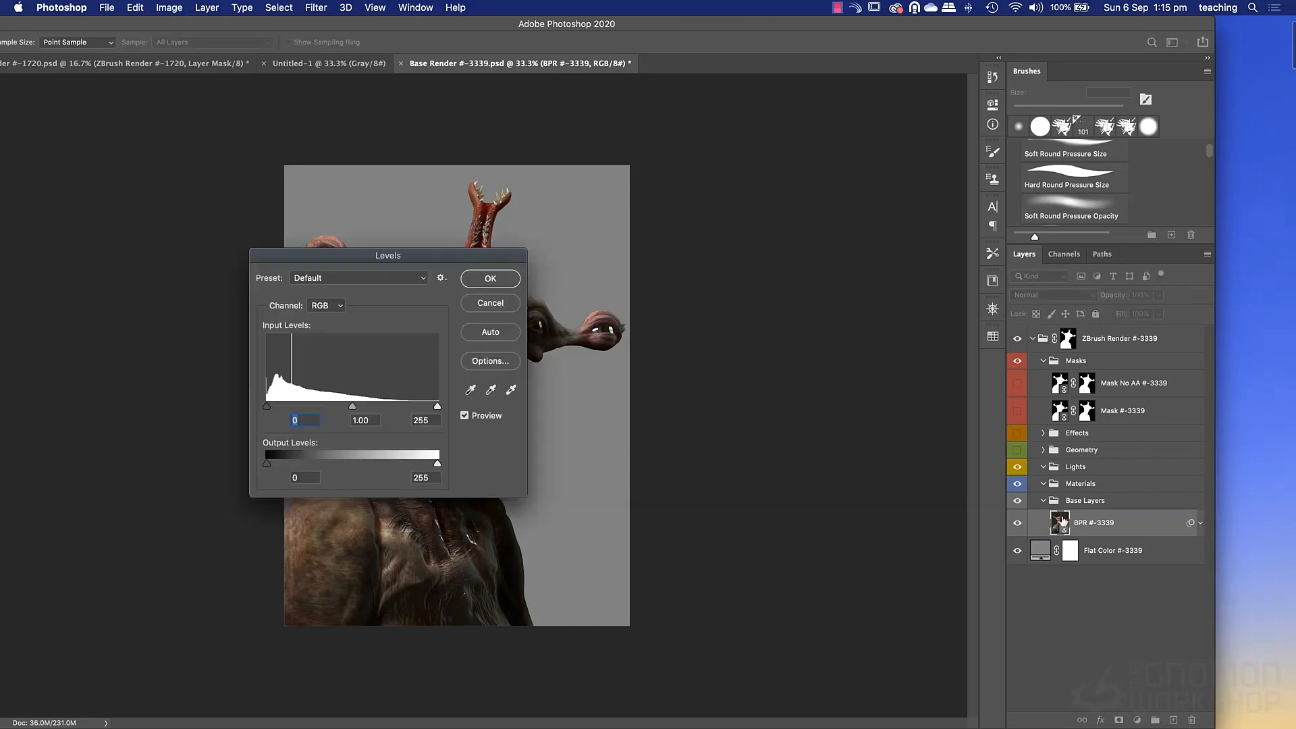
left_click_drag(437, 406, 374, 406)
left_click_drag(388, 255, 783, 221)
left_click_drag(768, 373, 757, 373)
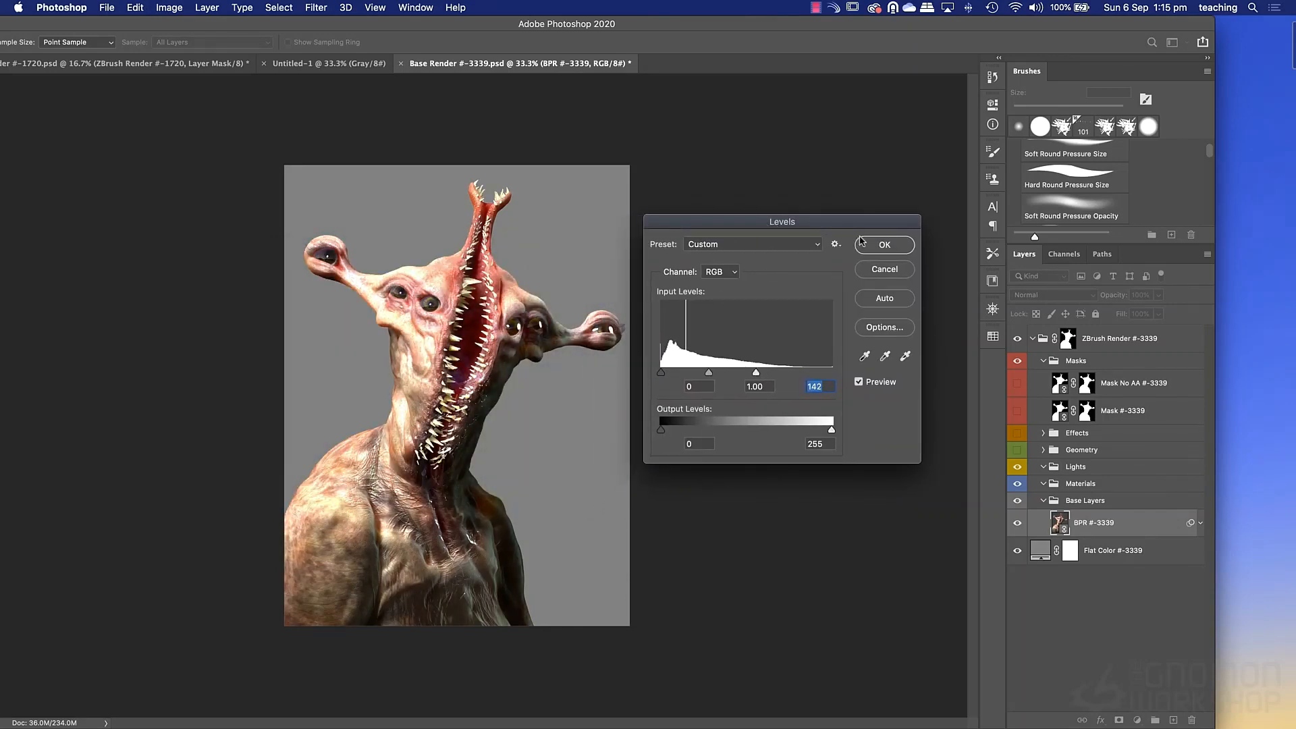
left_click(886, 245)
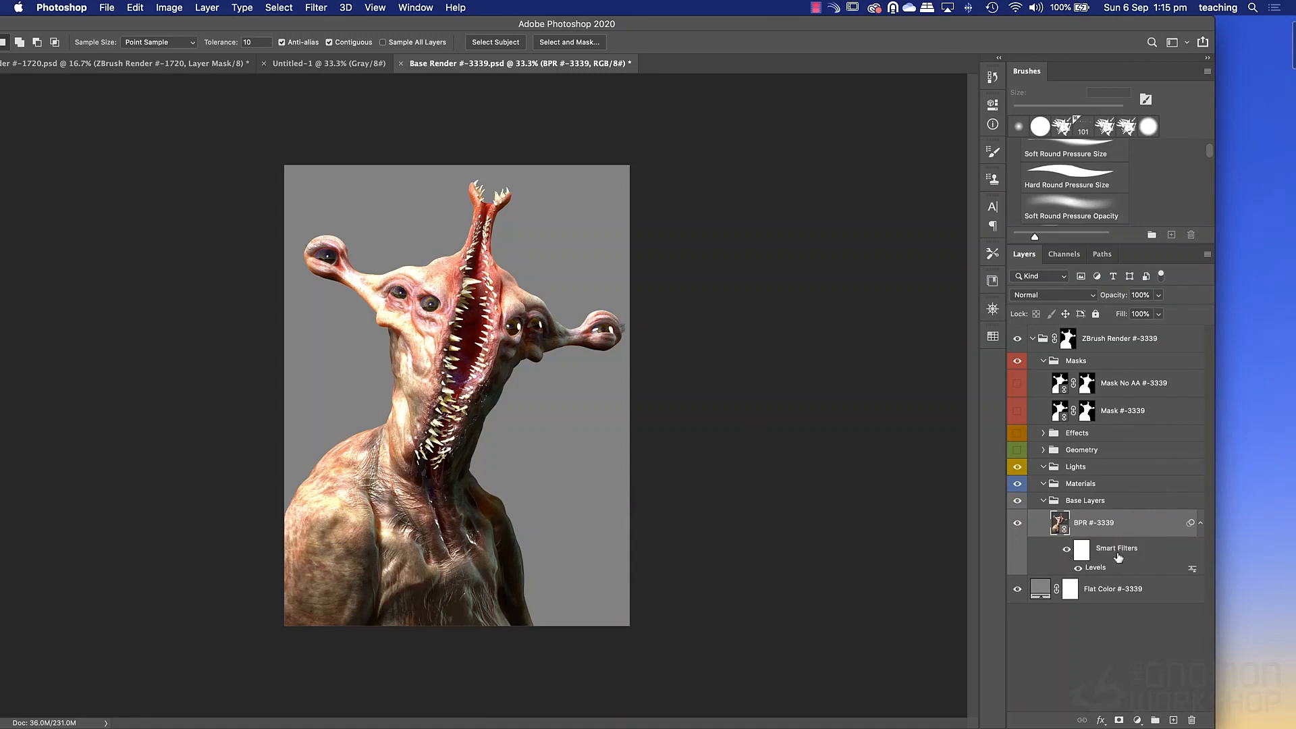
double_click(1095, 569)
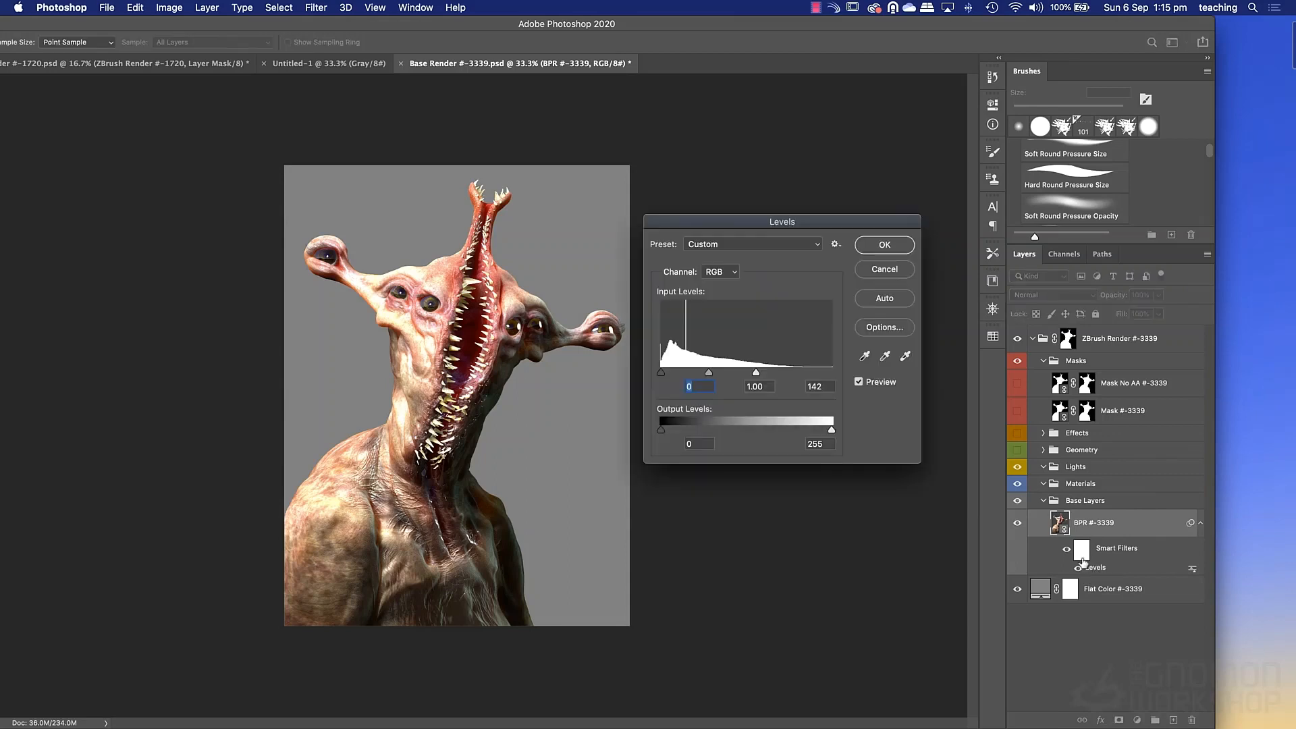
left_click_drag(756, 374, 894, 387)
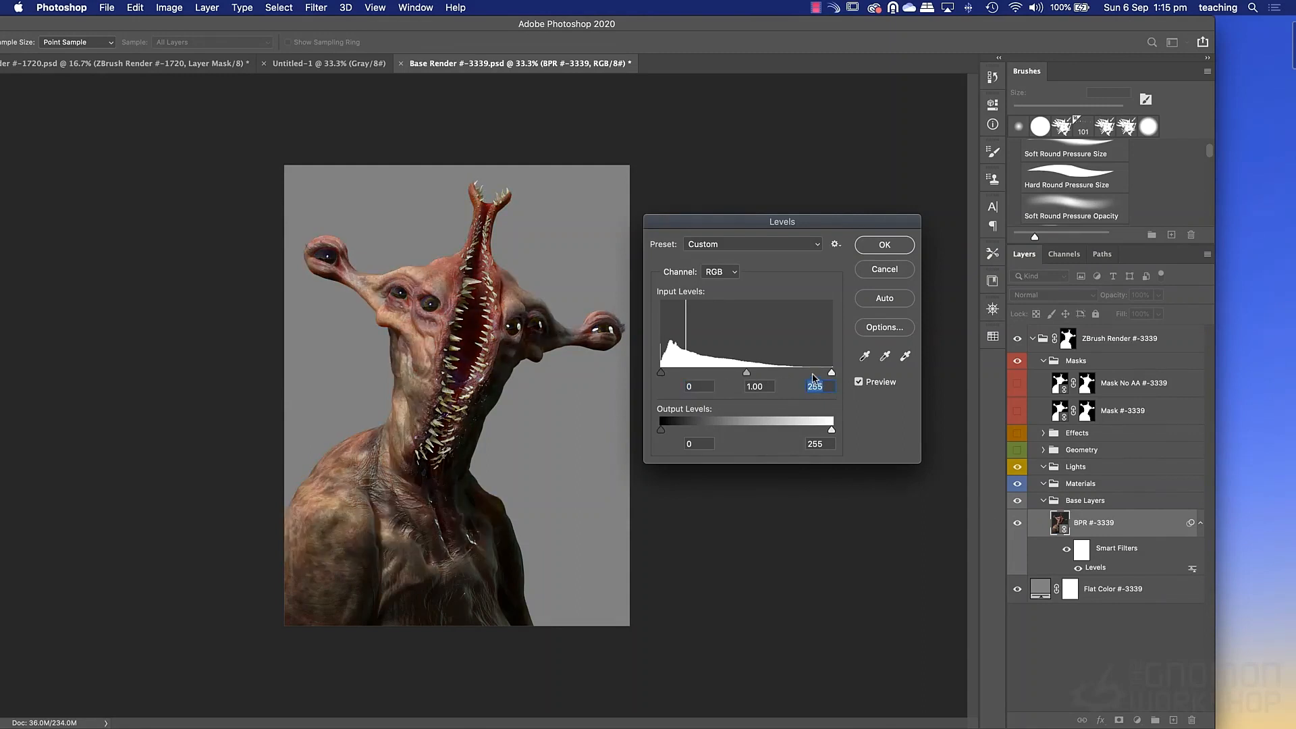
left_click(884, 269)
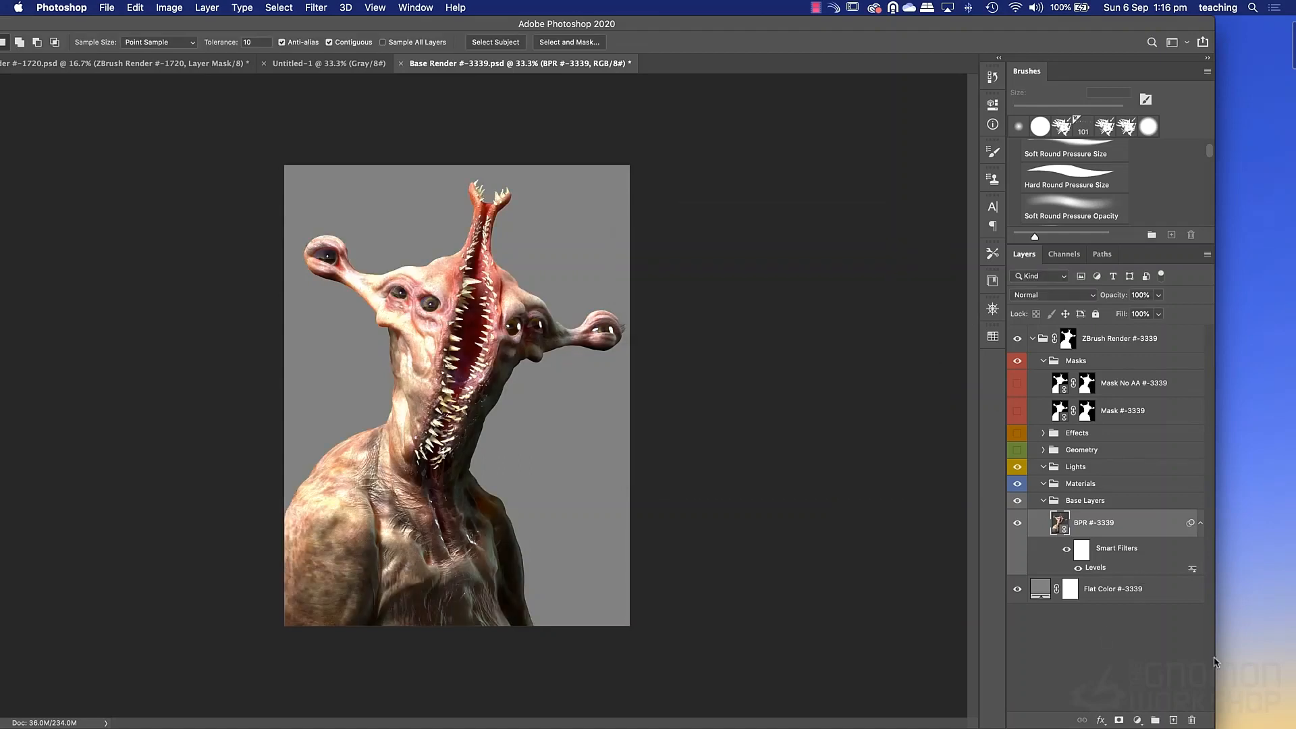
Reset the white input level of the BPR layer's Levels smart filter to 255 and collapse the Base Layers group.
double_click(1091, 568)
left_click_drag(755, 373, 831, 373)
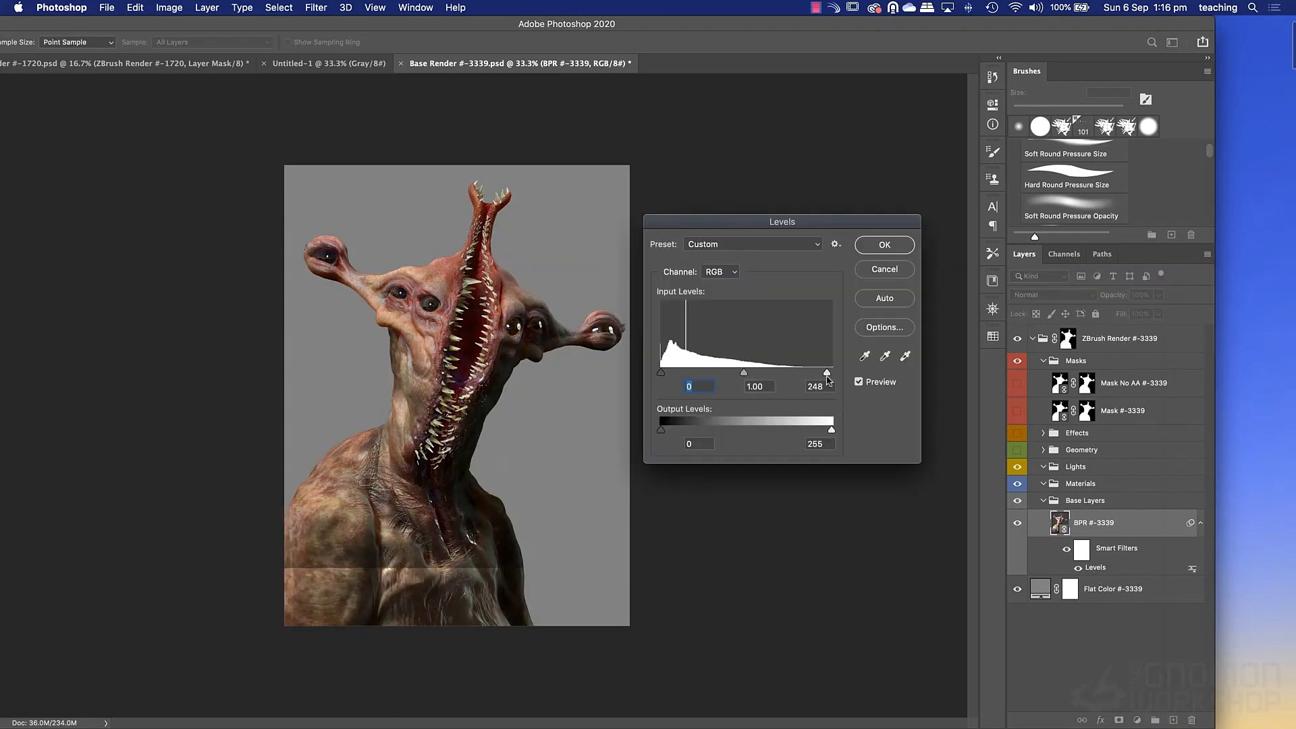
left_click(884, 245)
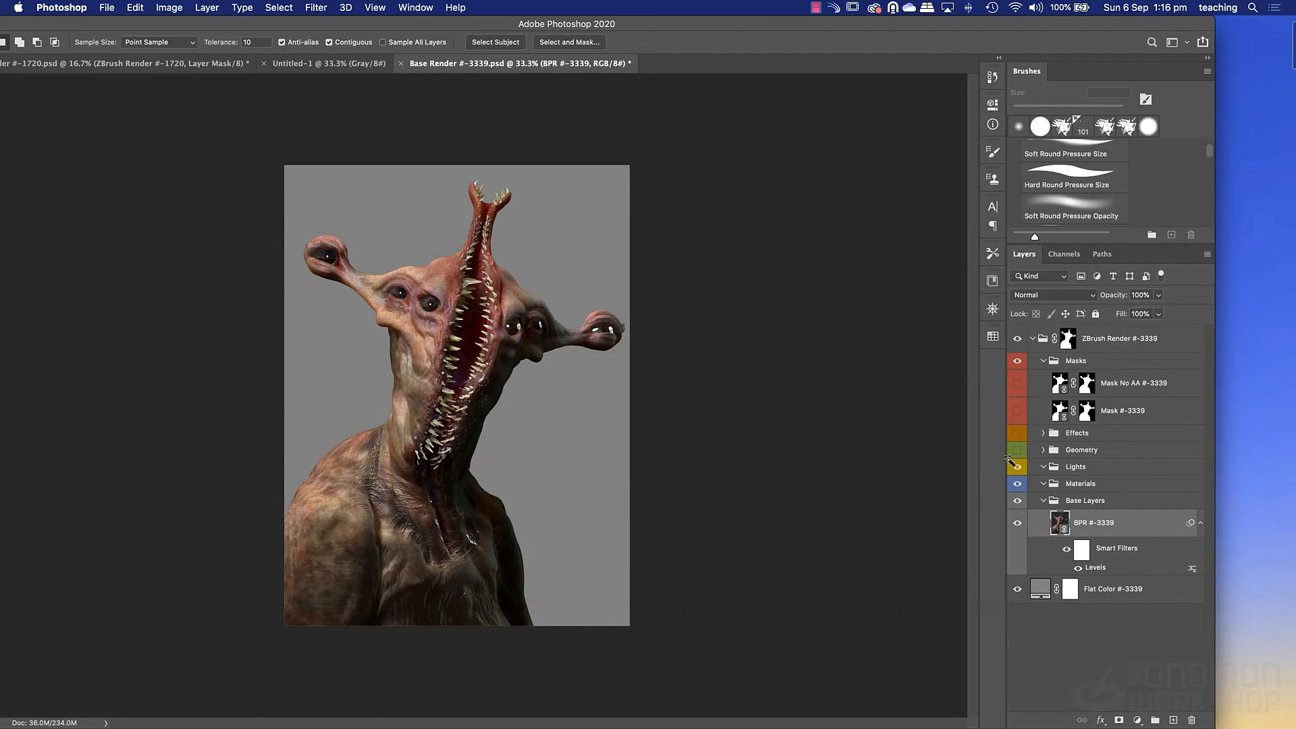
left_click(1042, 500)
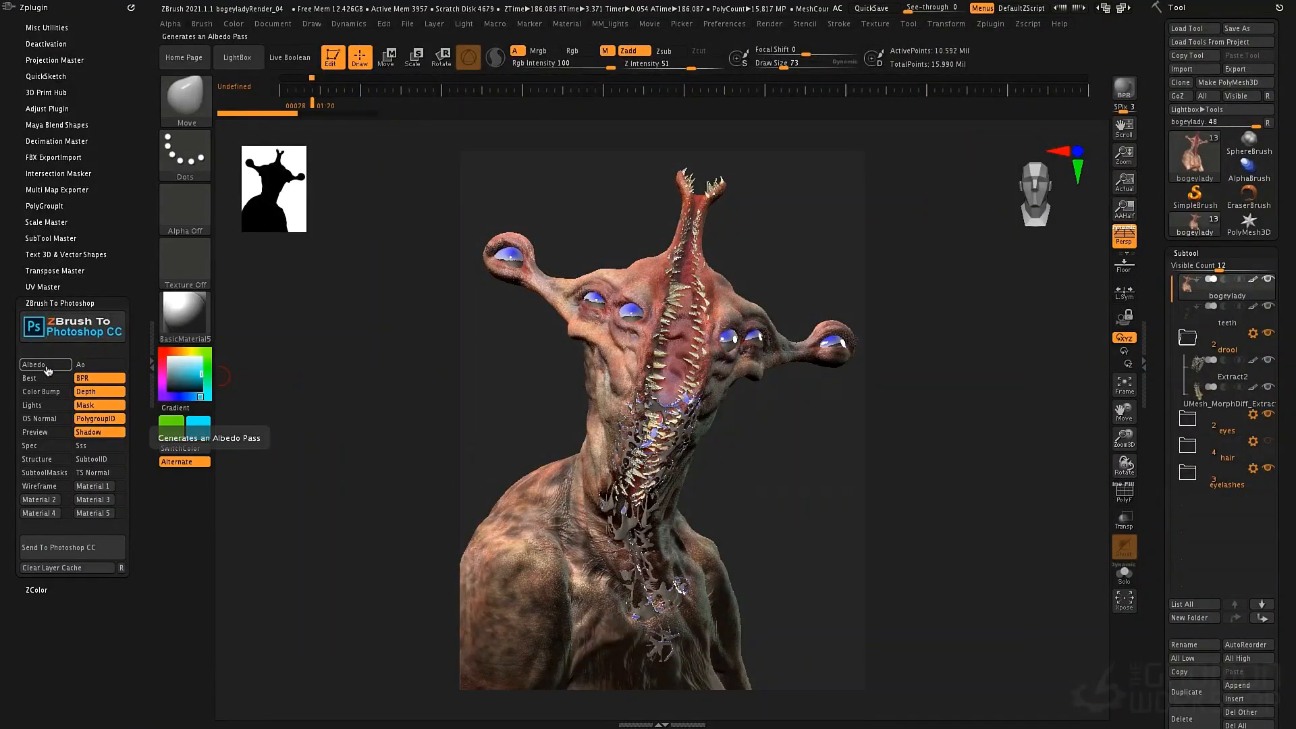
Switch to ZBrush and enable the Ao and Albedo passes for the ZBrush To Photoshop export.
left_click(101, 366)
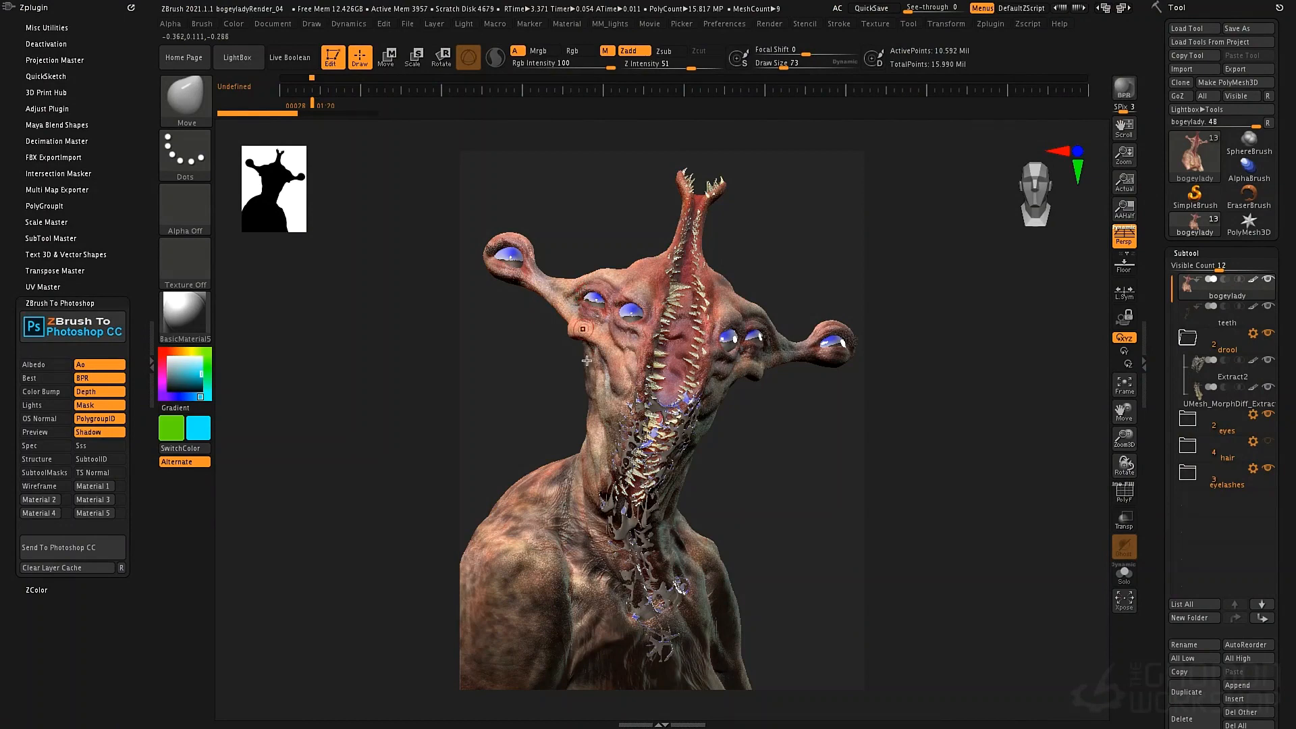
left_click(47, 370)
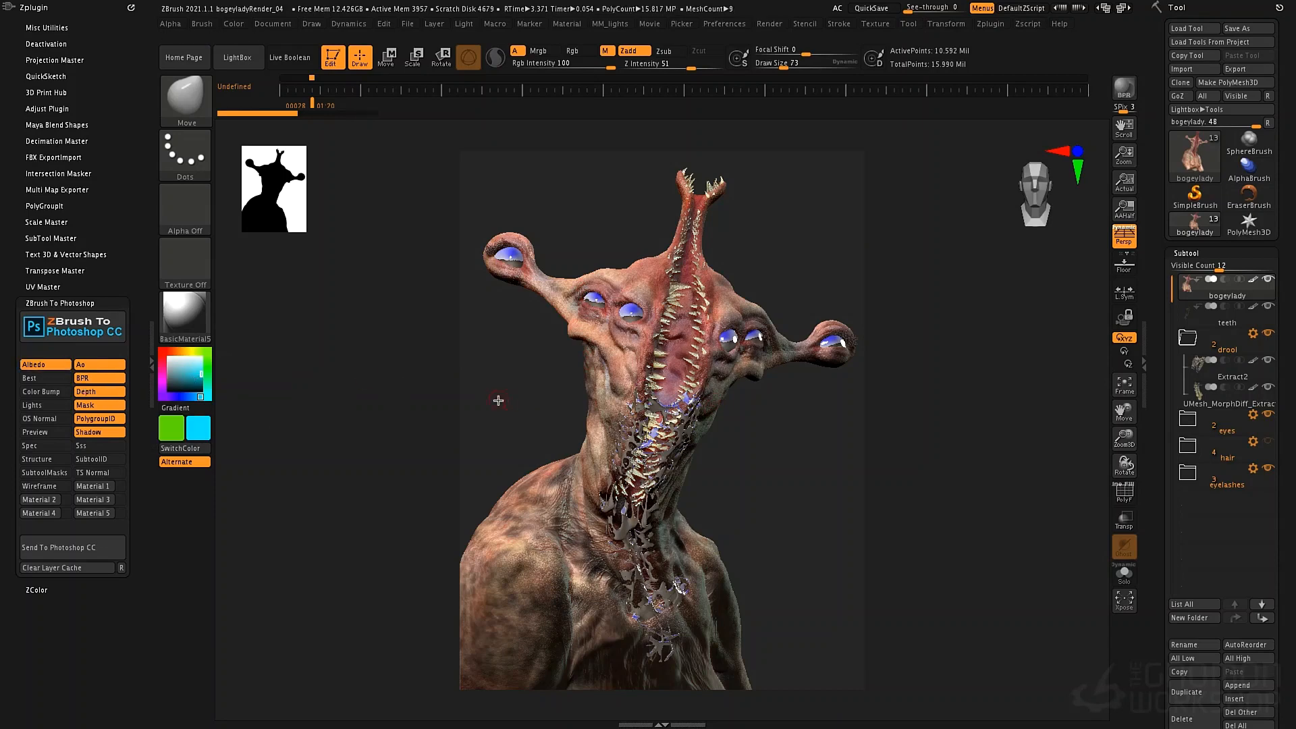
Preview the creature with the Flat Color material, and restore the basic material.
left_click(204, 328)
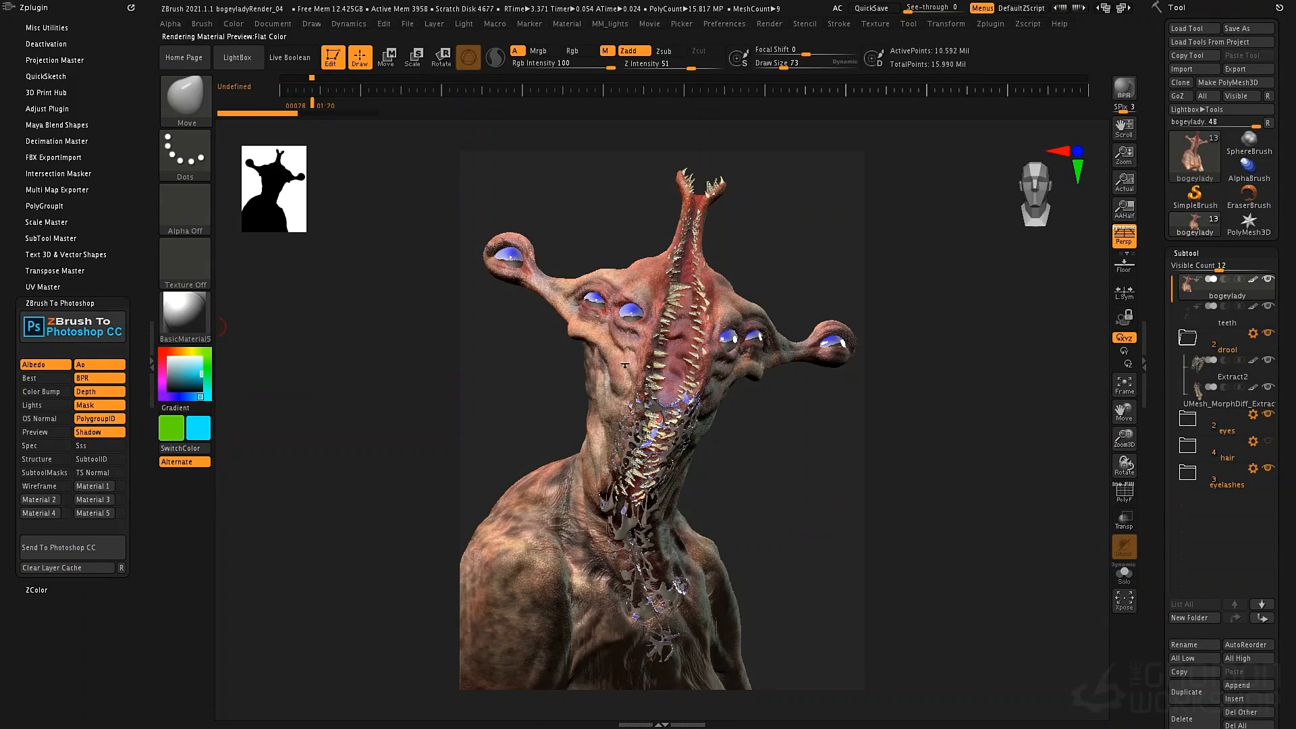
left_click(518, 373)
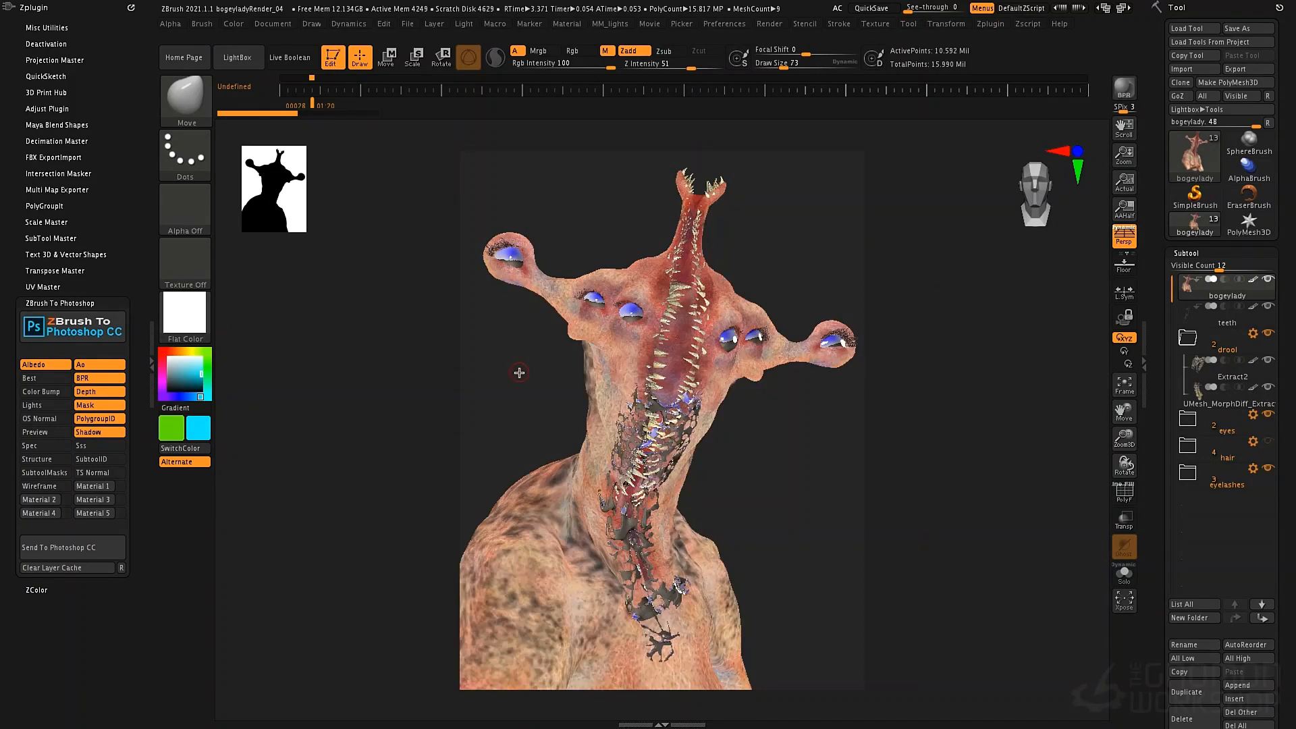
left_click(206, 325)
left_click(361, 571)
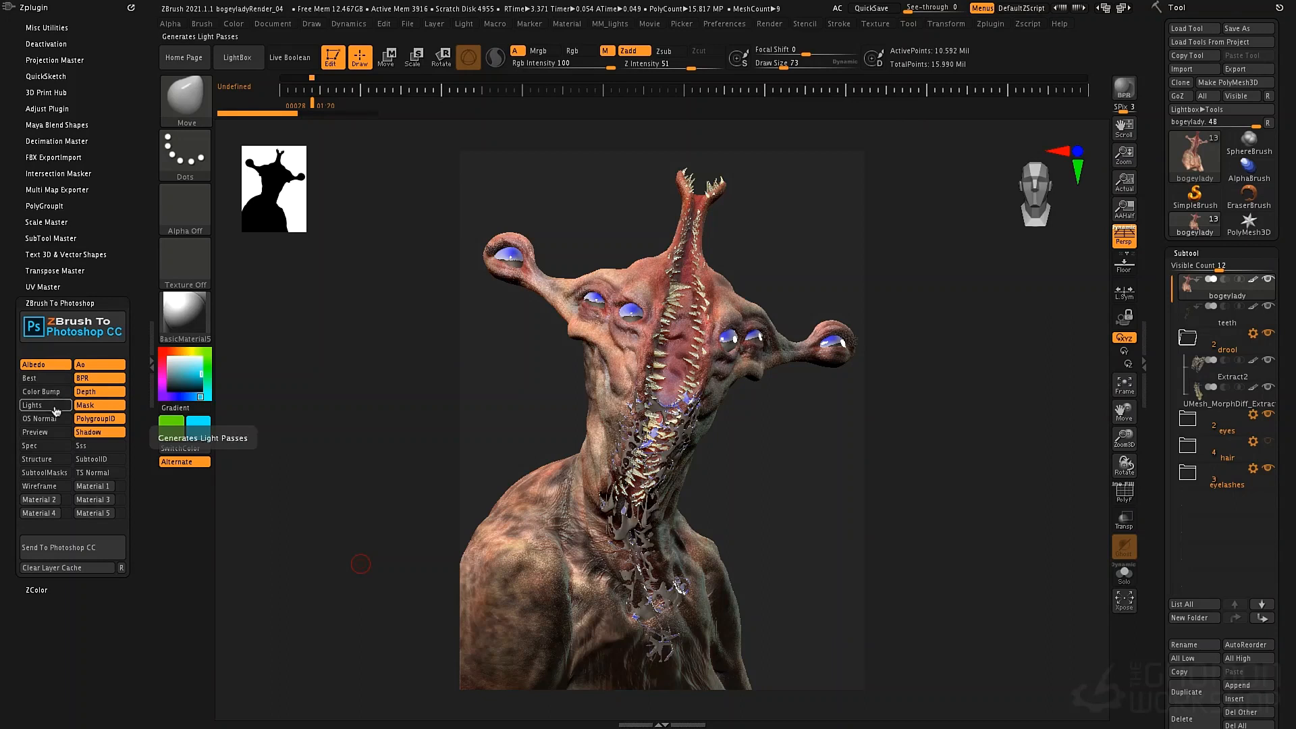
Enable the Lights pass, take ZBrush out of full screen and bring the Finder window of the ZBrush 2021 folder over it.
left_click(39, 408)
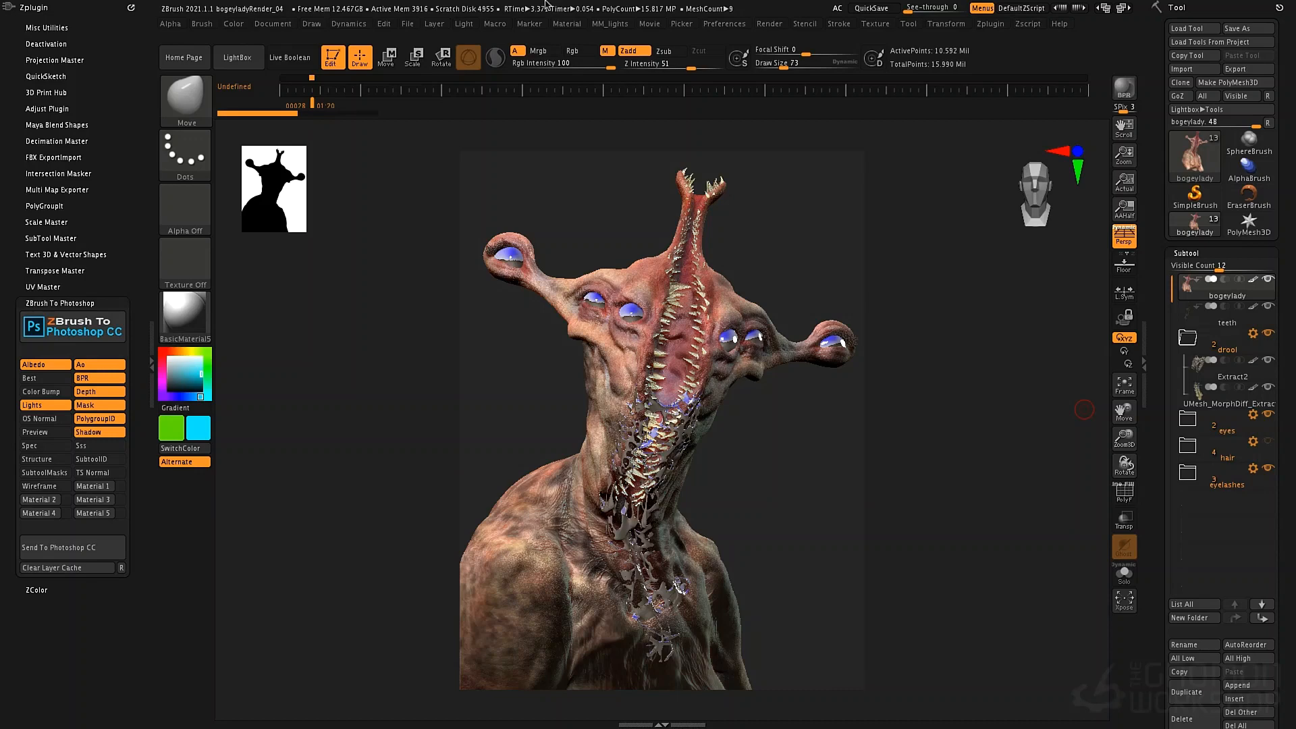
mouse_move(548, 2)
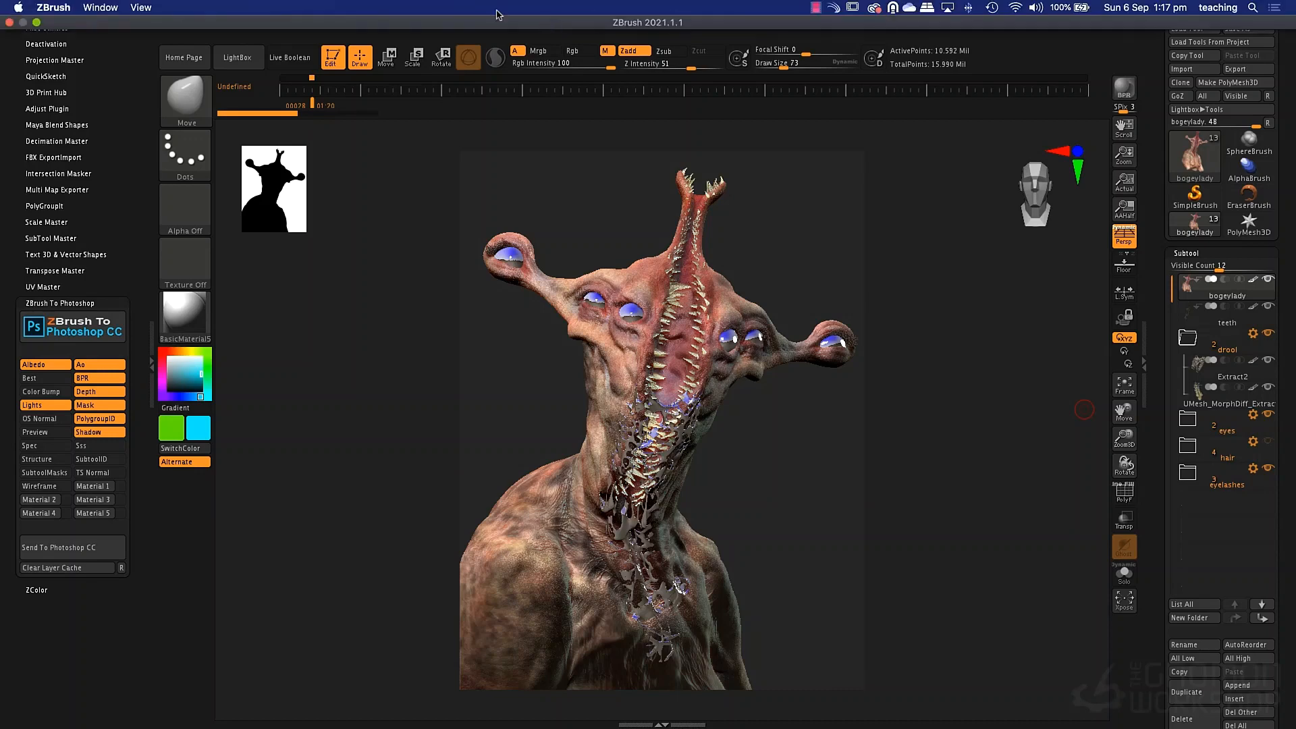
left_click(37, 23)
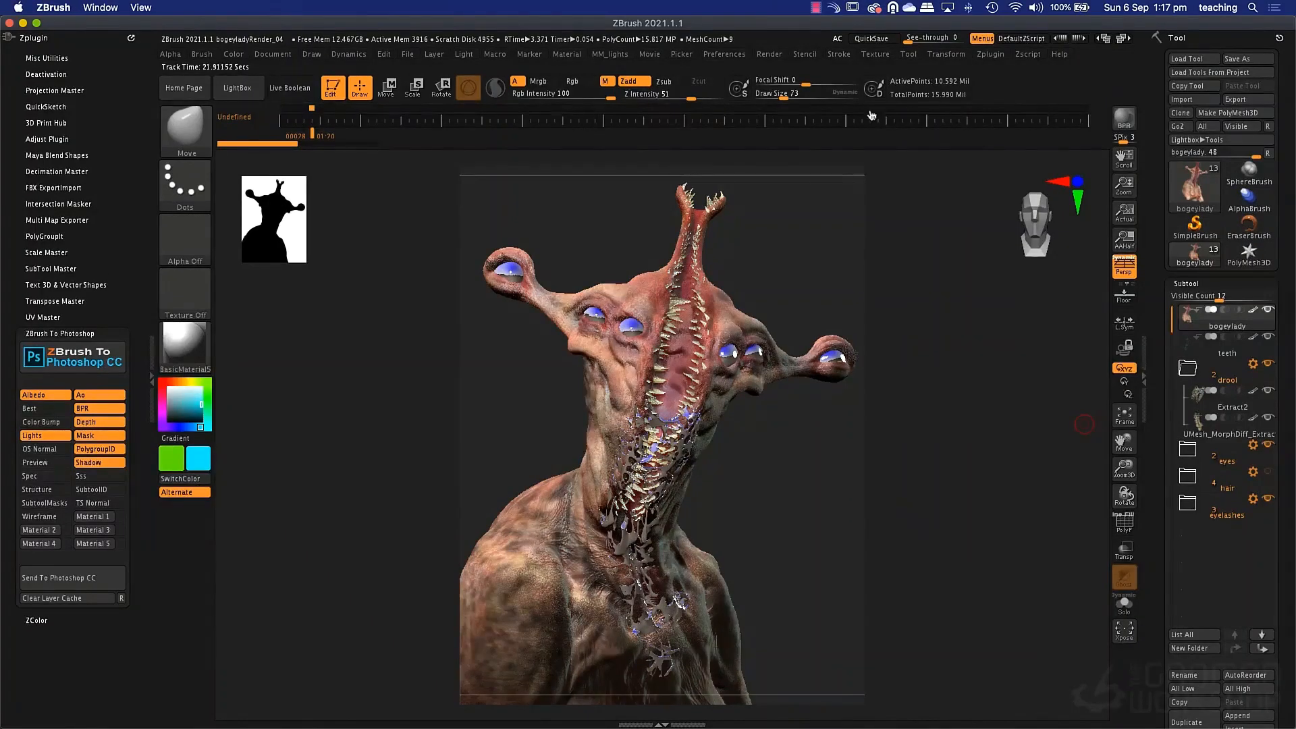
left_click_drag(1295, 172, 680, 118)
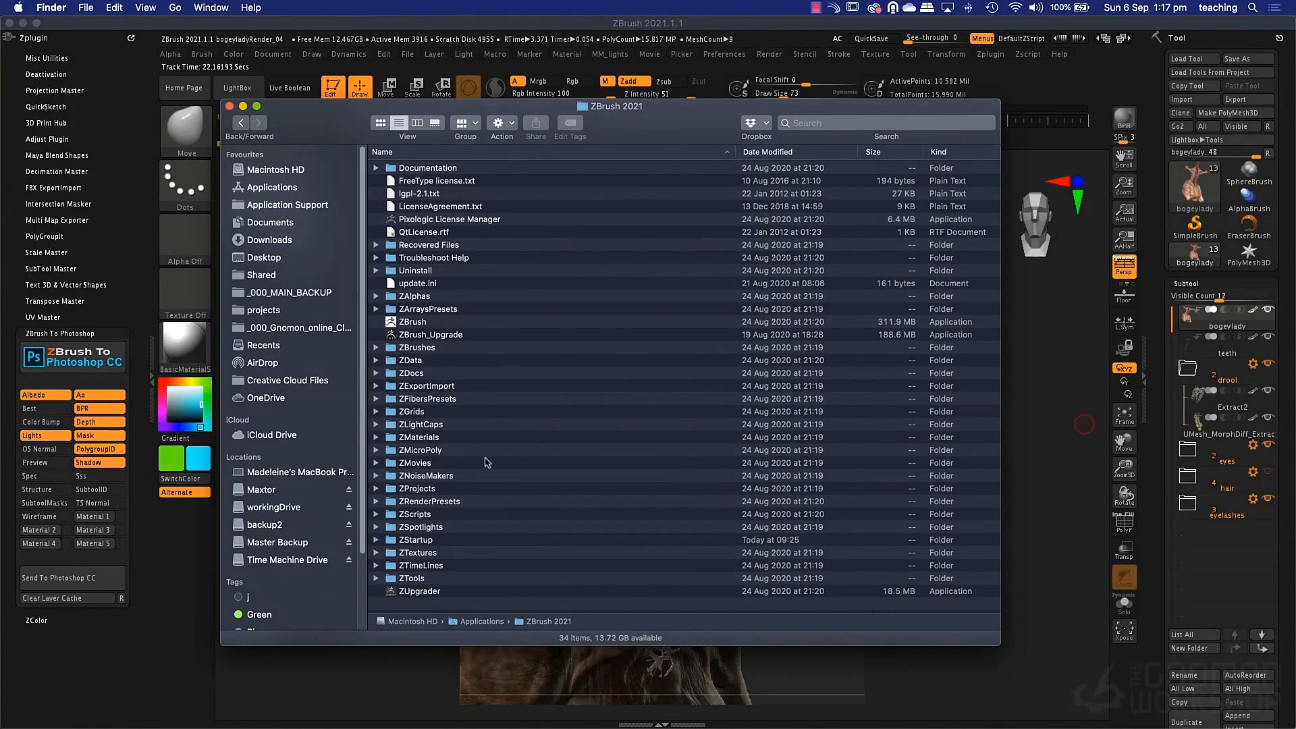
Open the Lights folder inside ZStartup, ZPlugs64, ZBrushToPhotoshopData_2021 to view the plugin's light files.
double_click(433, 539)
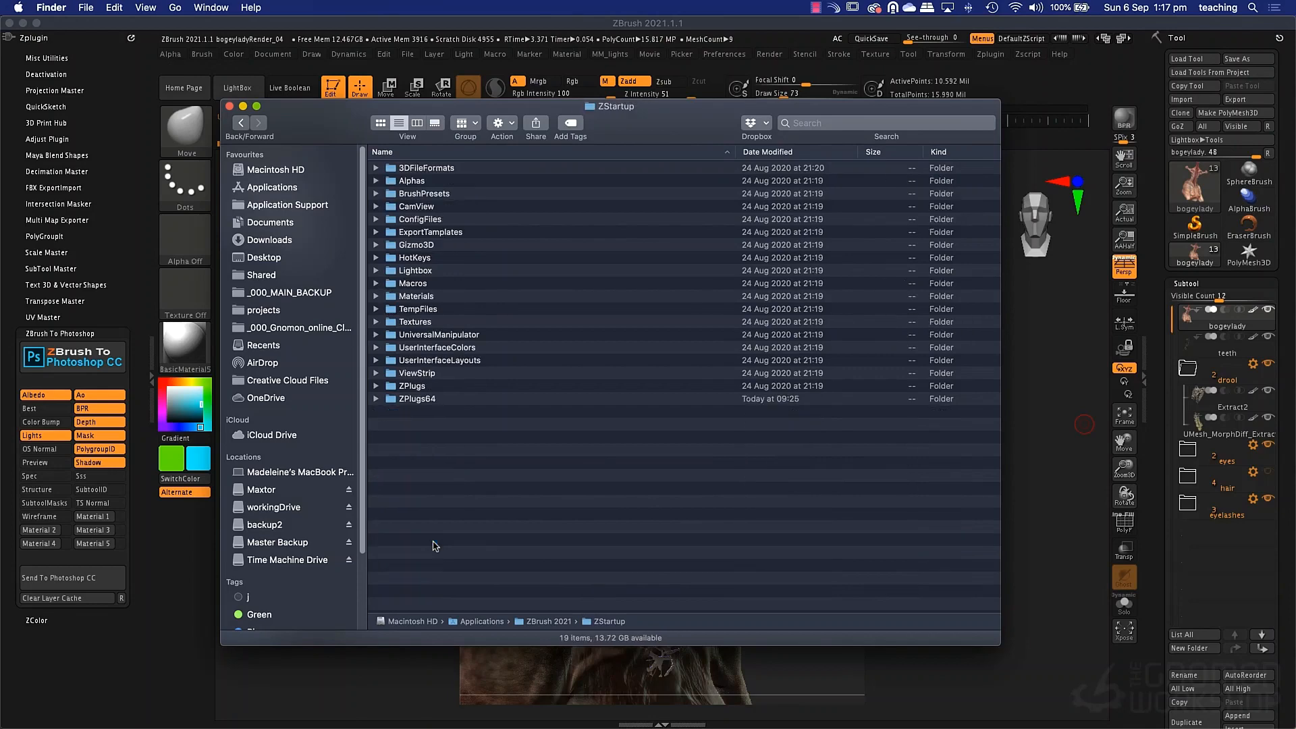
double_click(418, 399)
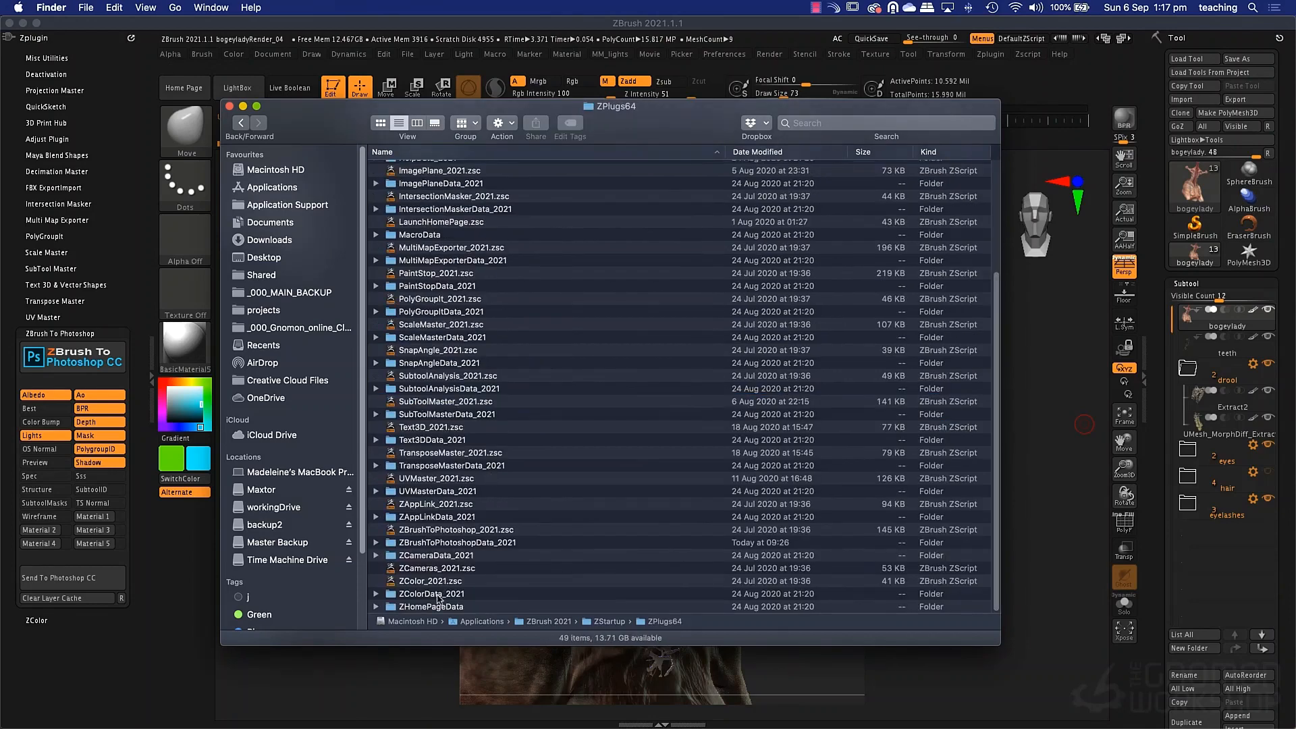
left_click(450, 544)
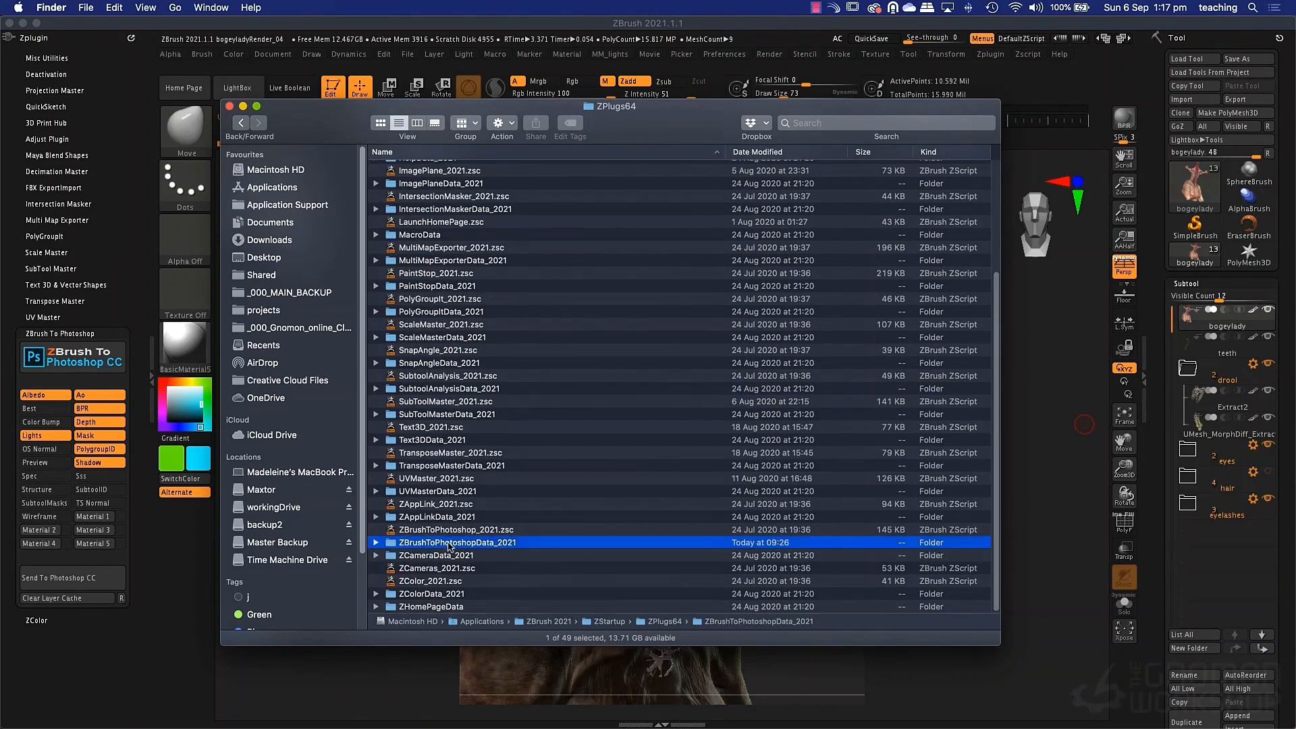
double_click(450, 544)
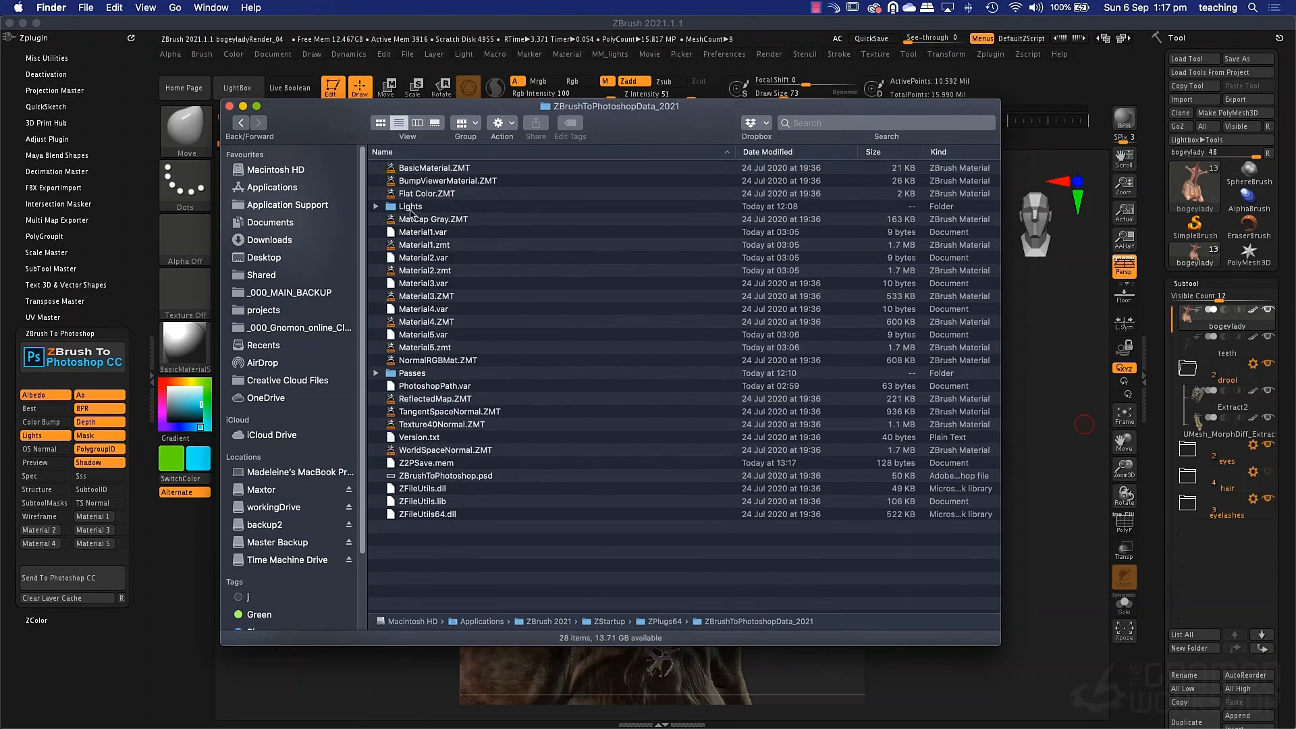
double_click(409, 206)
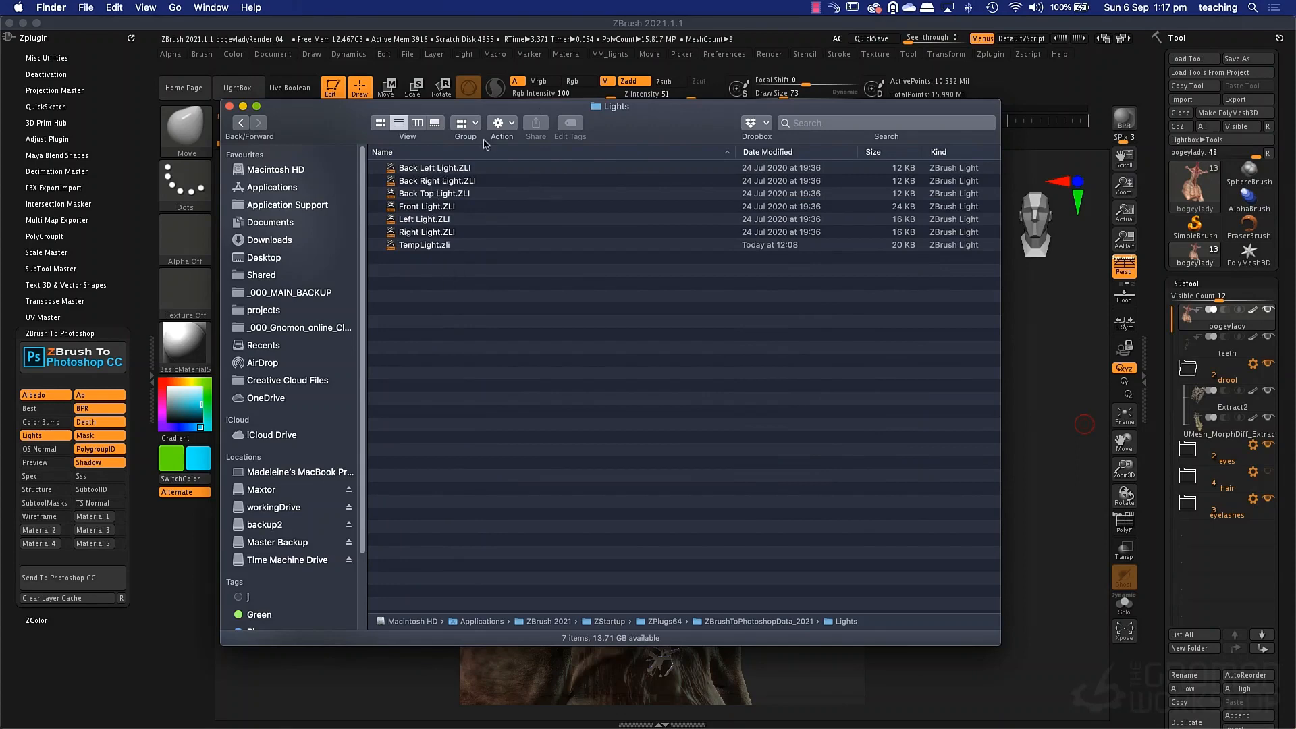
Return to ZBrush, view the option for saving lights in the Light palette, and restore full screen.
left_click(466, 55)
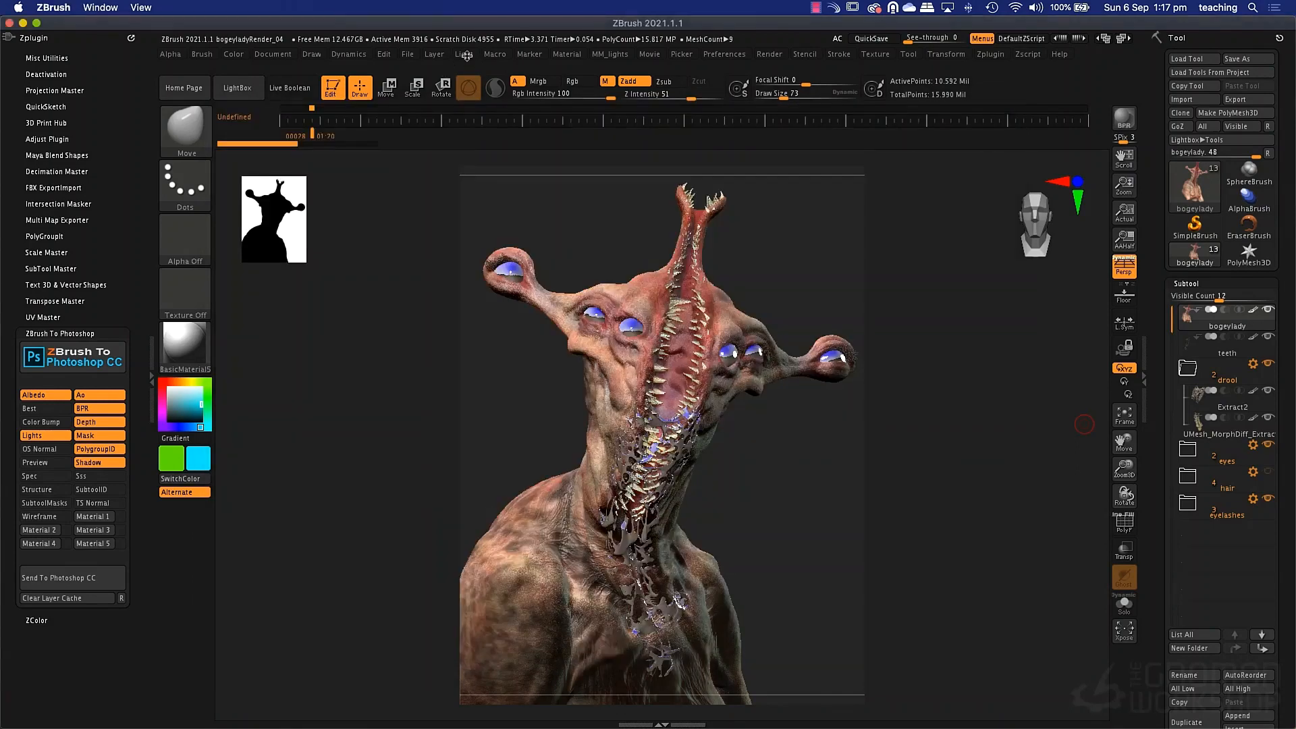
left_click(466, 55)
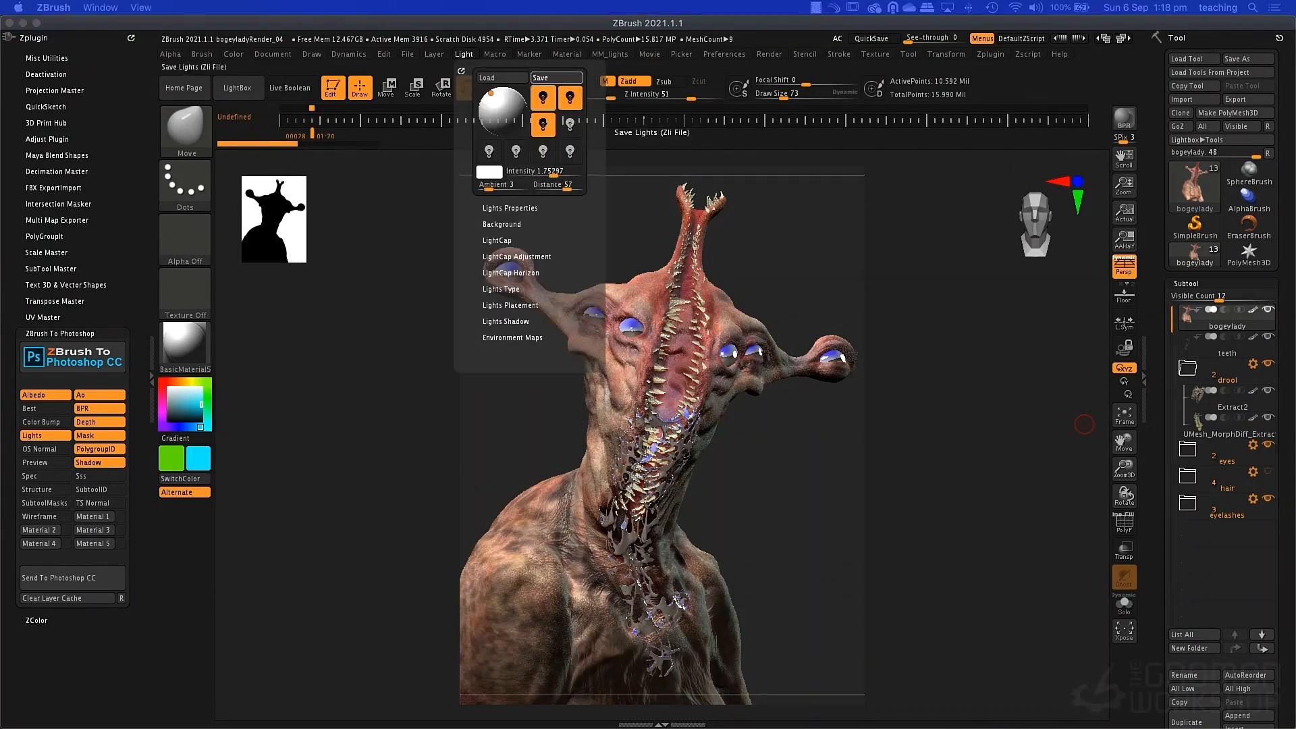
left_click(36, 23)
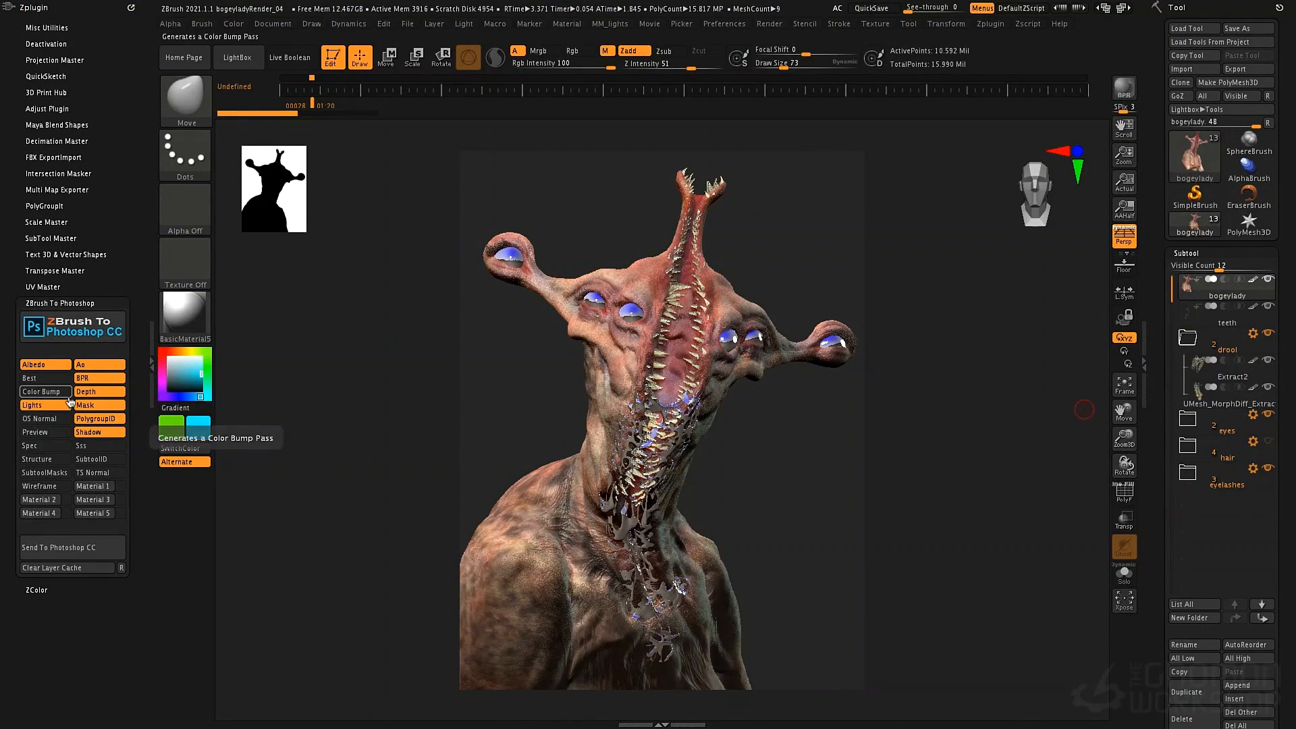
Enable the Preview pass and lower the object shadow intensity in the Preview Shadows render settings to its minimum.
left_click(56, 433)
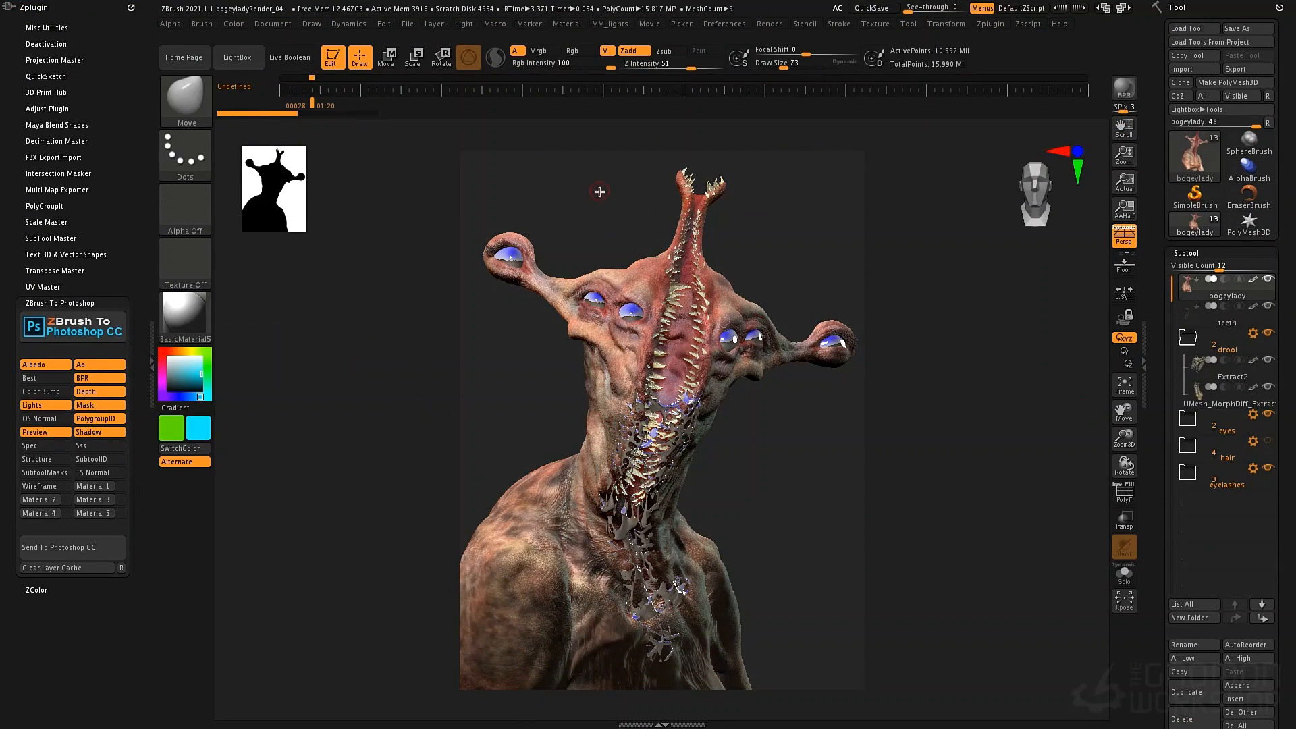
left_click(770, 24)
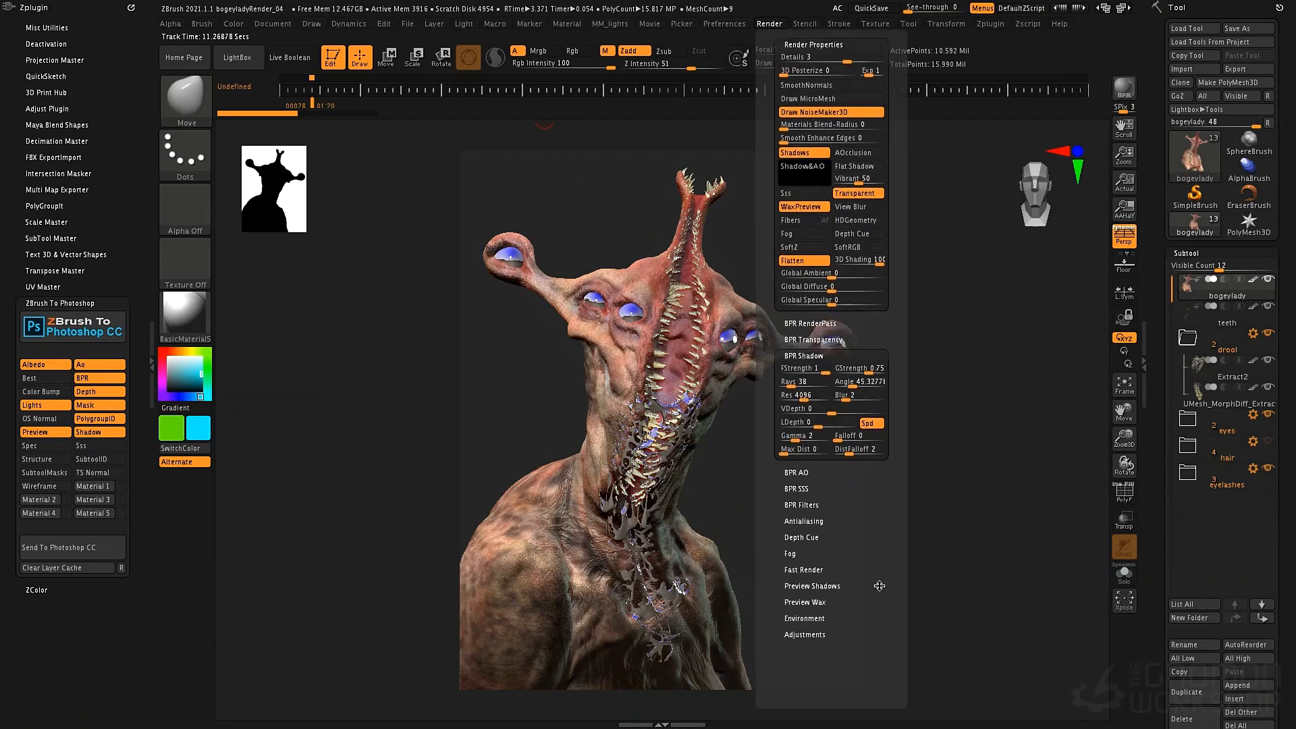
scroll(879, 586, "down", 1)
left_click(835, 555)
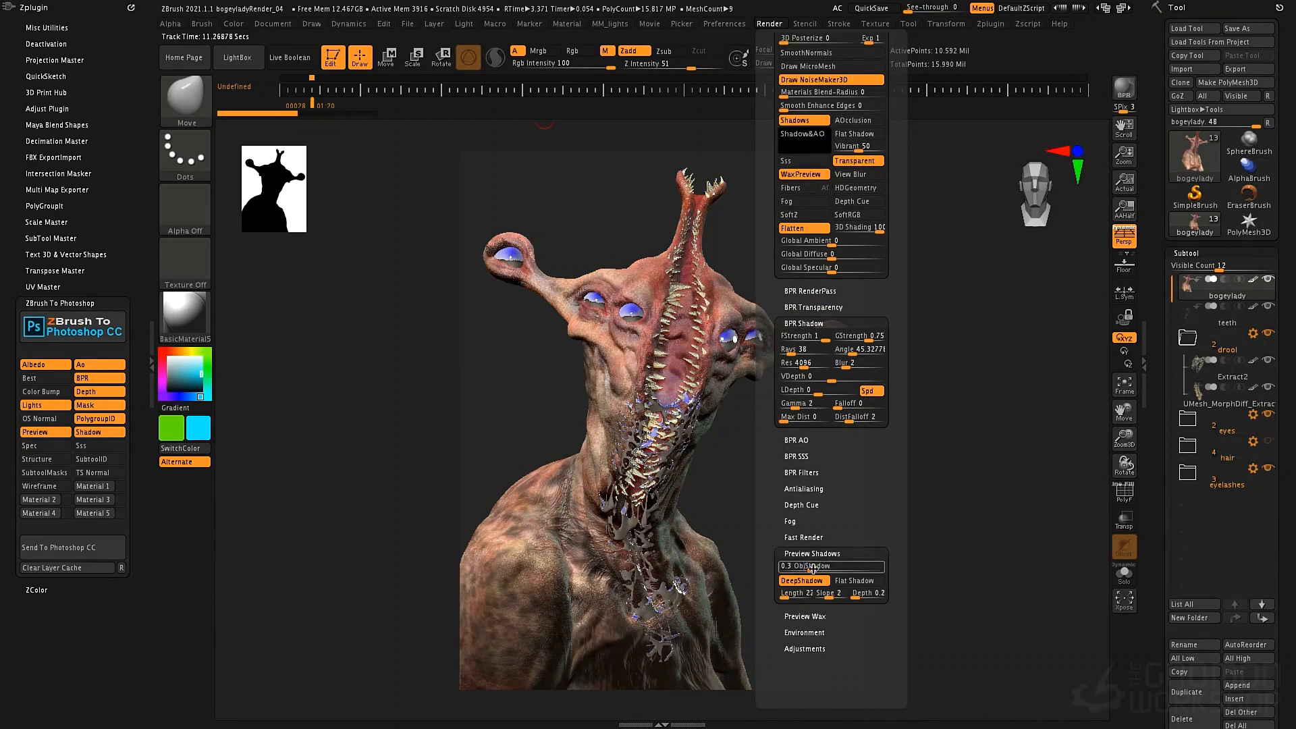
left_click_drag(812, 568, 781, 567)
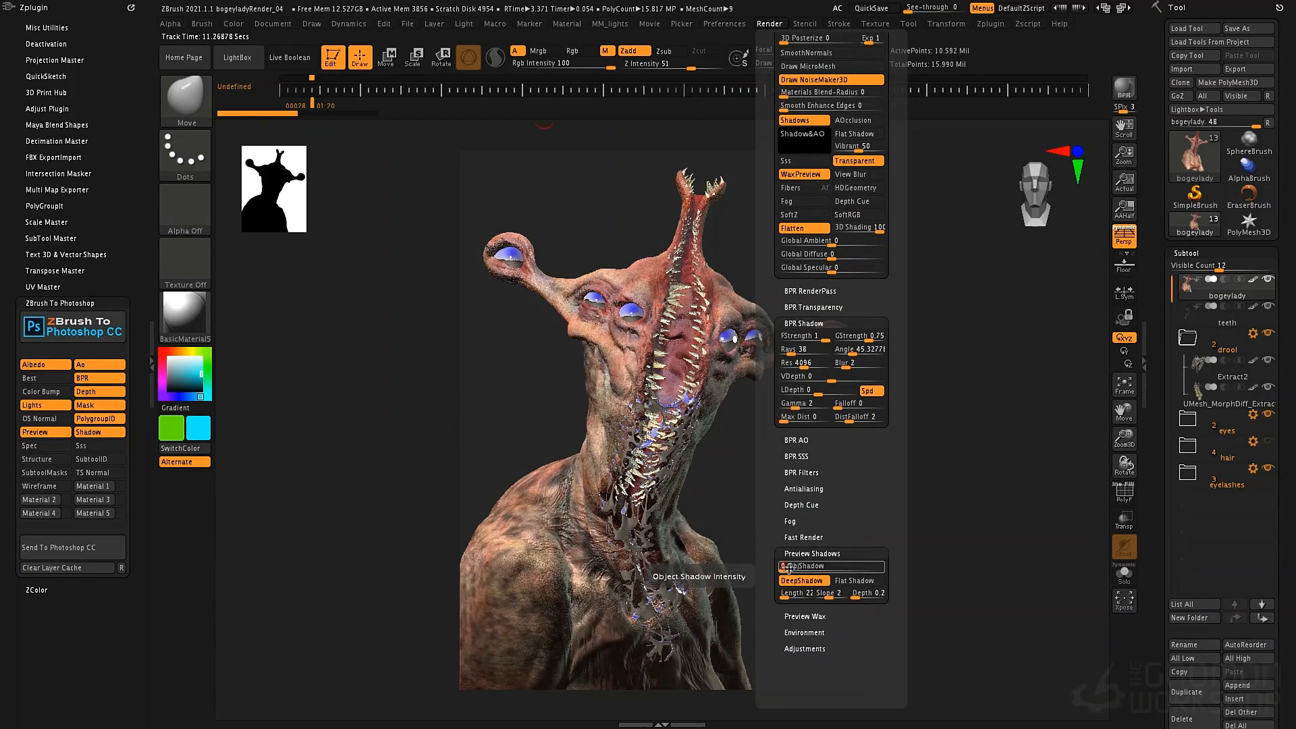
Set the object shadow intensity in the Preview Shadows render settings to 0 and expand the Preview Wax settings.
mouse_move(787, 568)
left_mouse_down()
mouse_move(811, 565)
mouse_move(793, 598)
mouse_move(775, 593)
mouse_move(777, 566)
left_mouse_up()
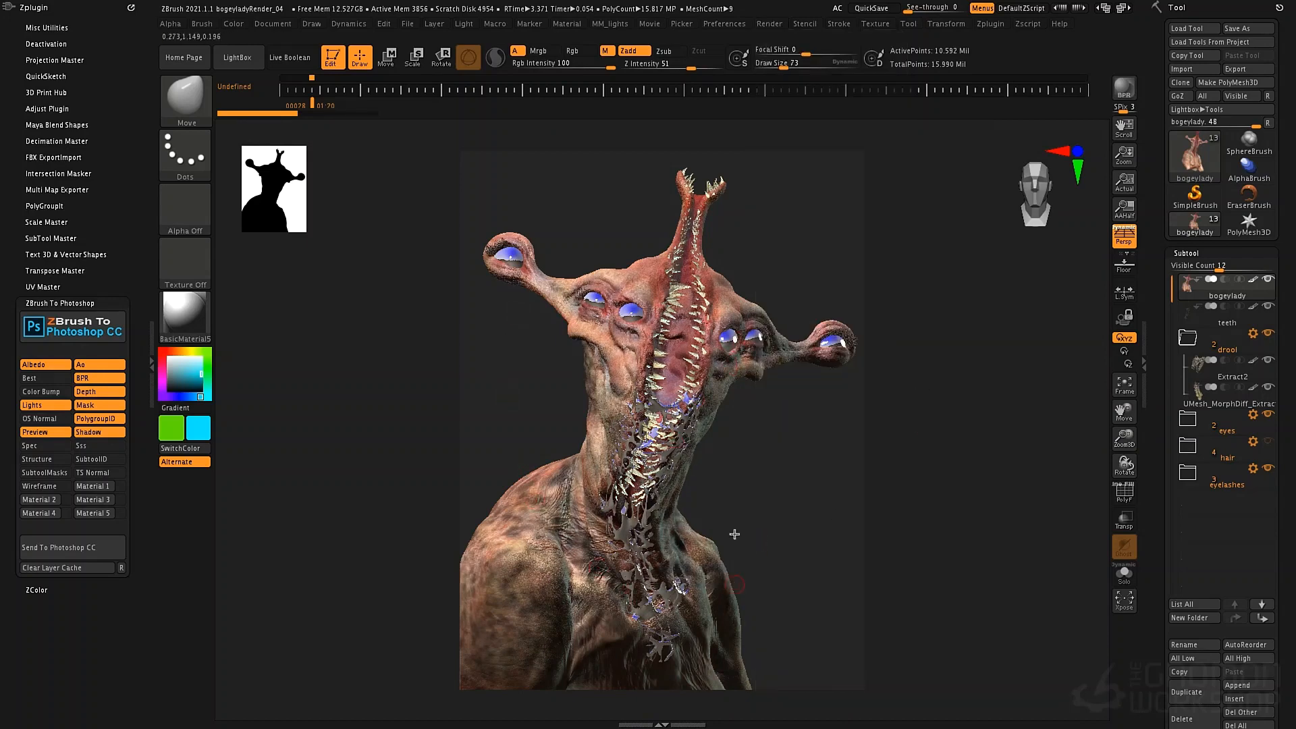
left_click(770, 25)
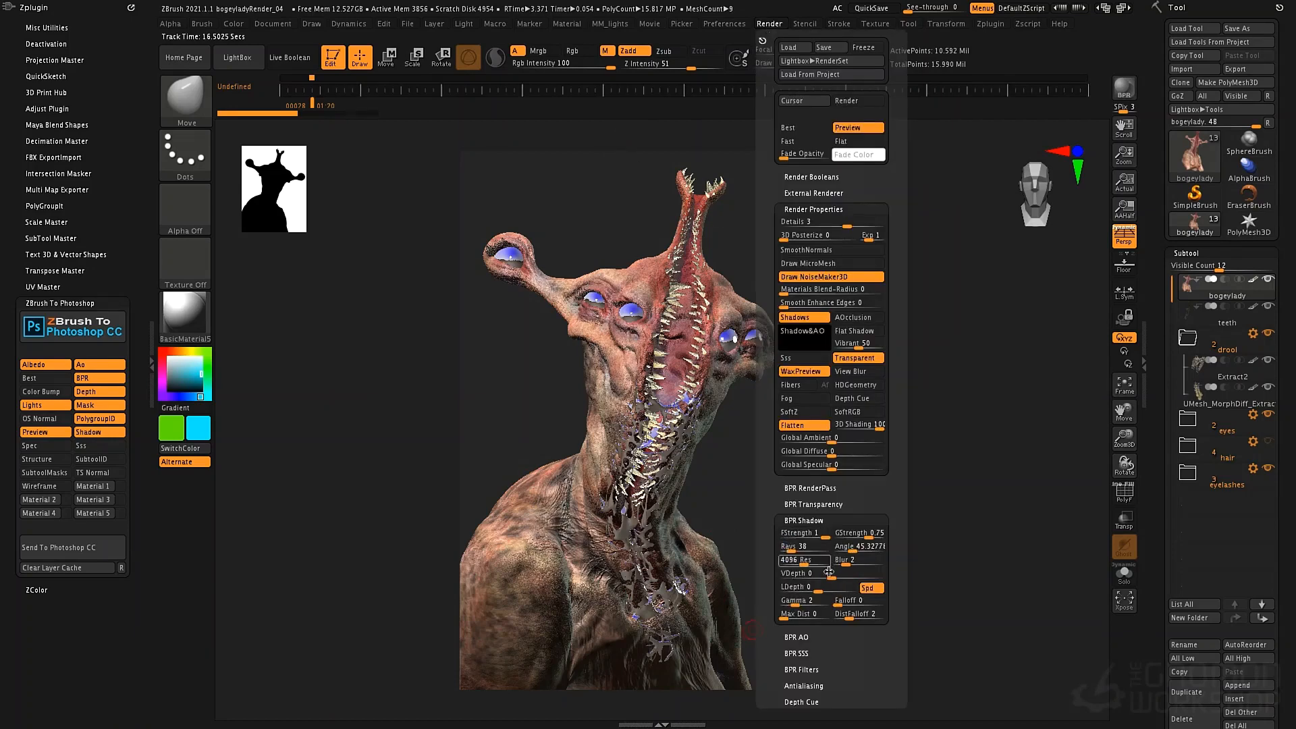
scroll(828, 572, "down", 5)
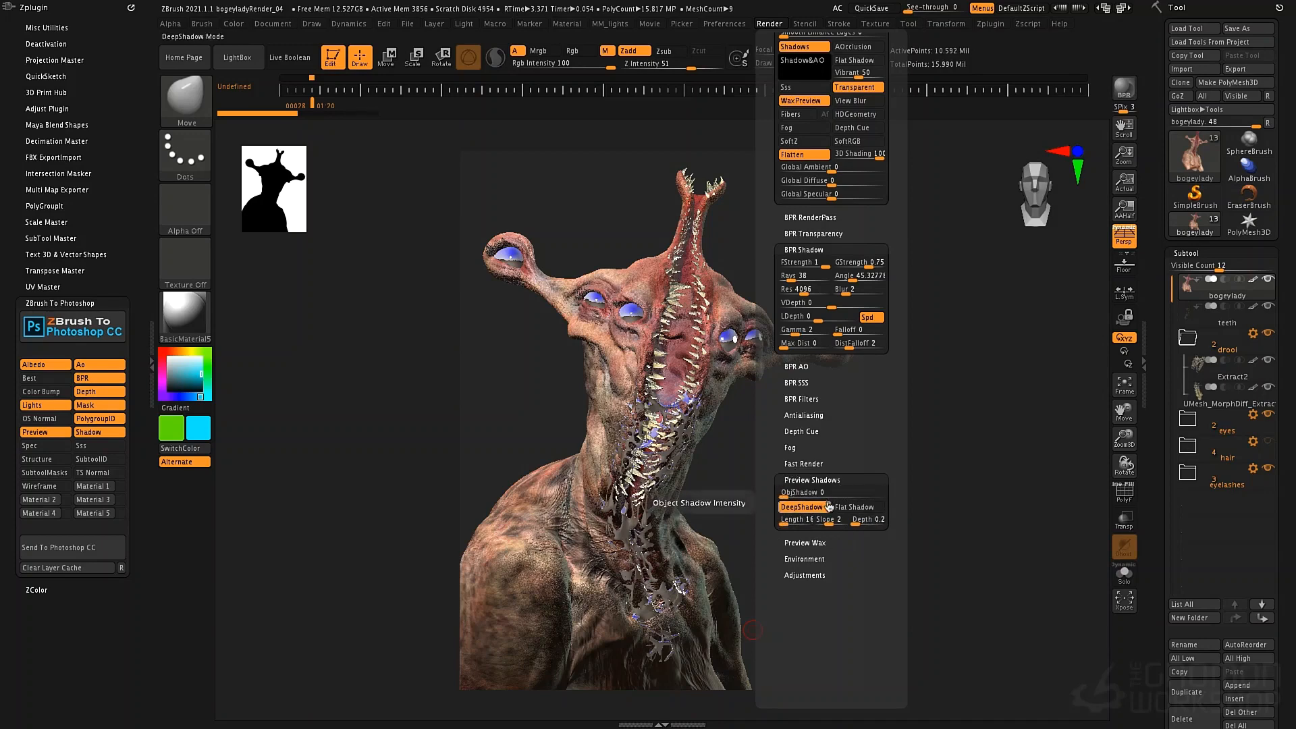
left_click(807, 542)
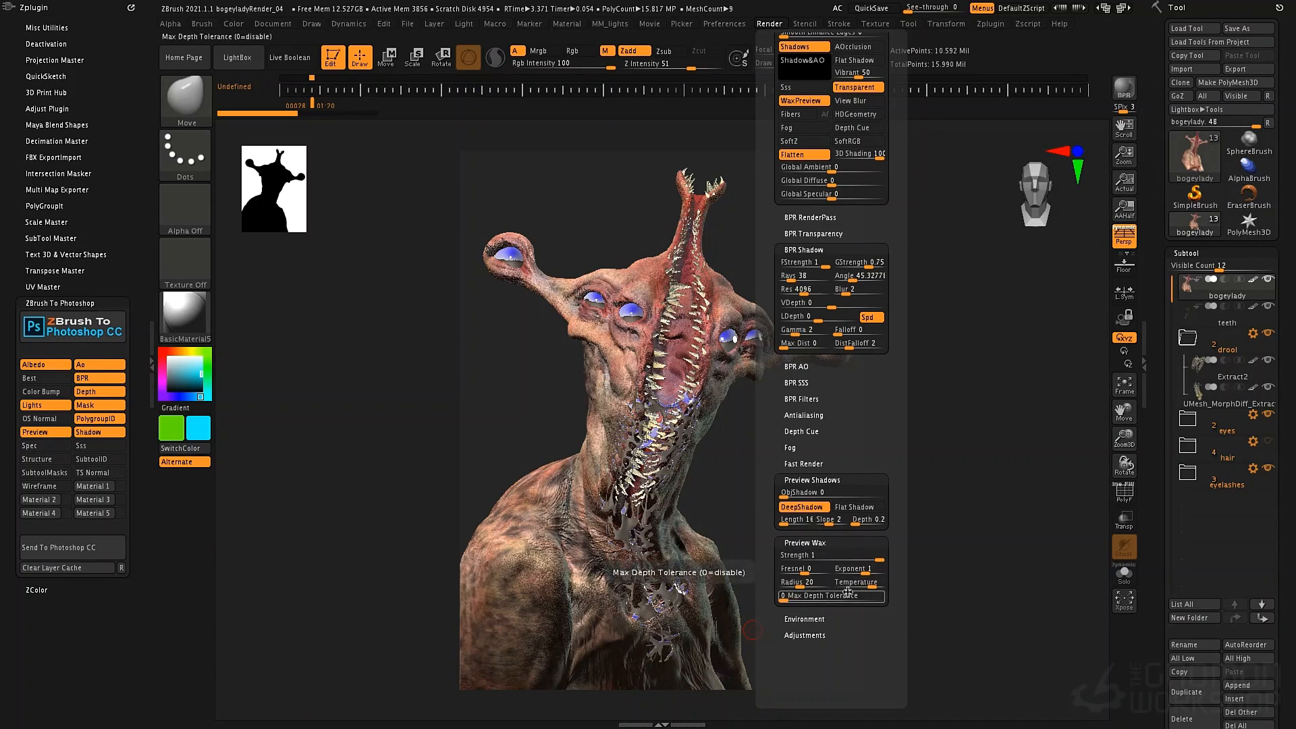
Enable the Spec, SubtoolID and SubtoolMasks passes in the ZBrush To Photoshop plugin.
left_click(42, 446)
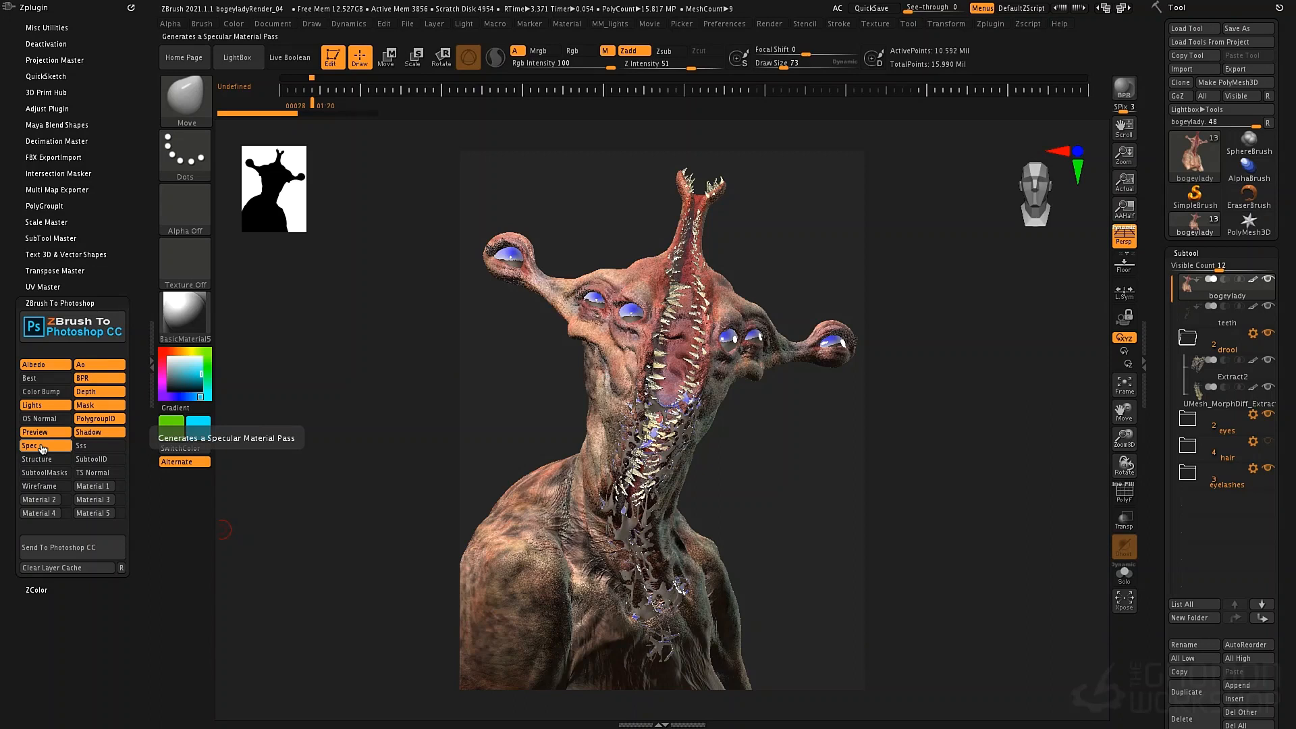
left_click(102, 459)
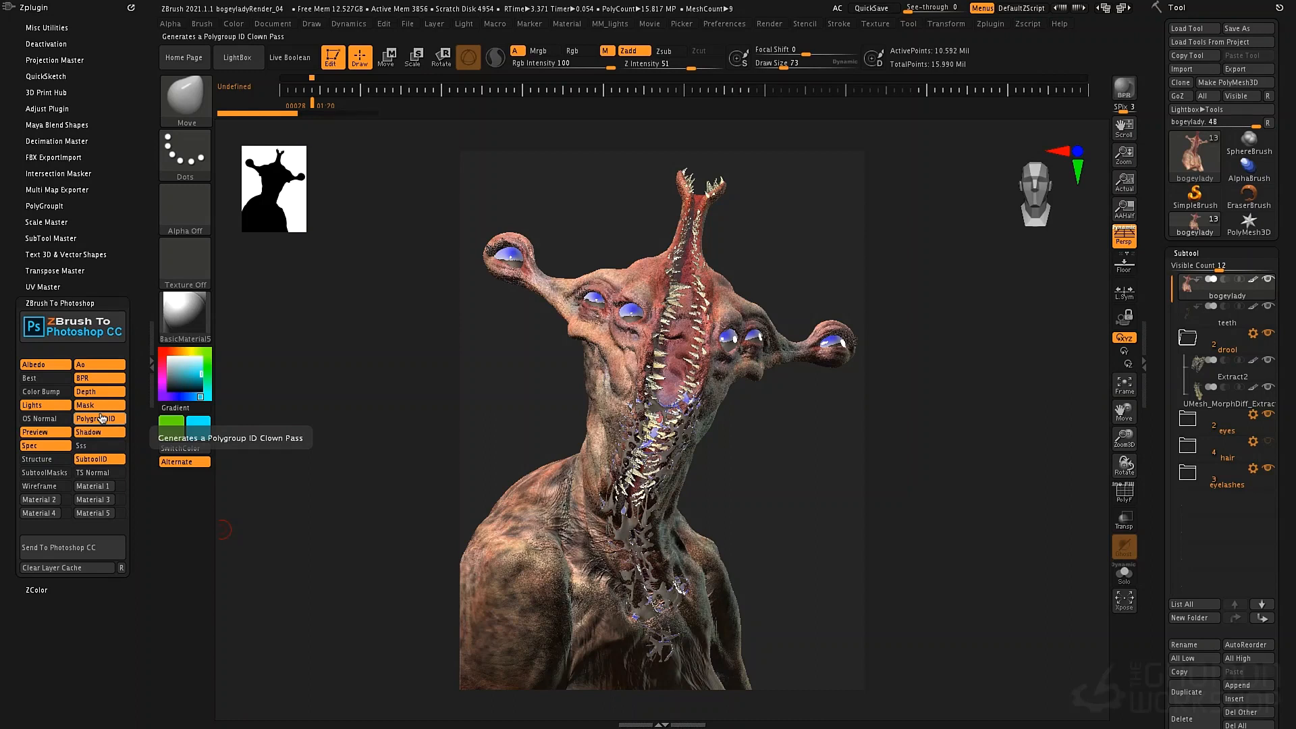
left_click(47, 475)
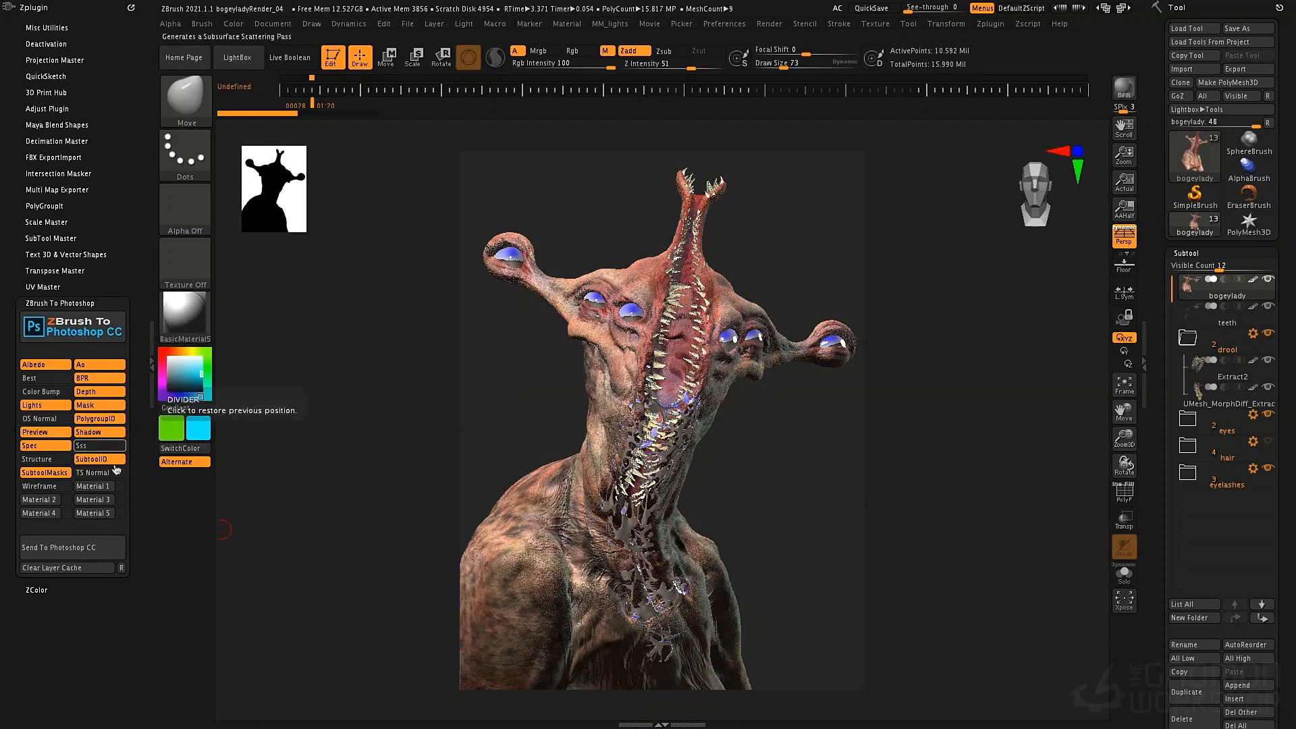
Apply the MatCap Sculpy material to the creature, store it as Material 1 in place of the existing one, and enable that pass.
left_click(184, 314)
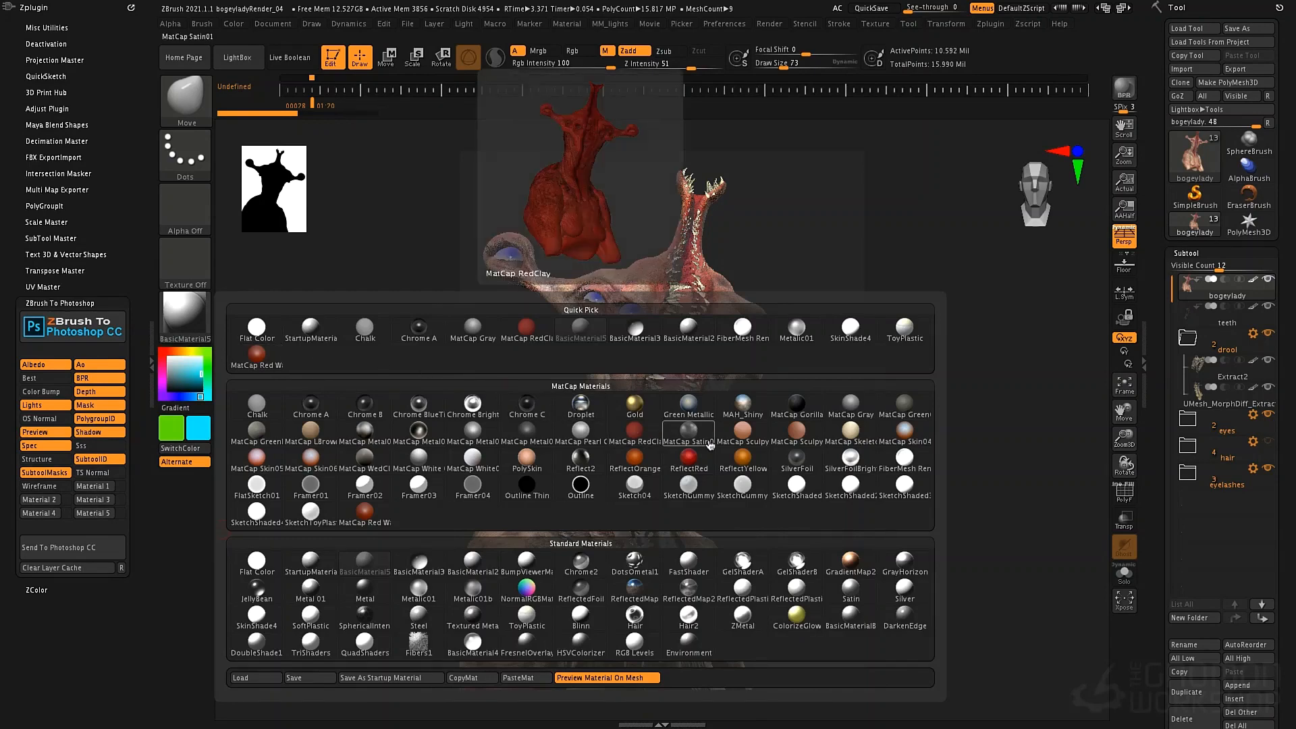
left_click(750, 442)
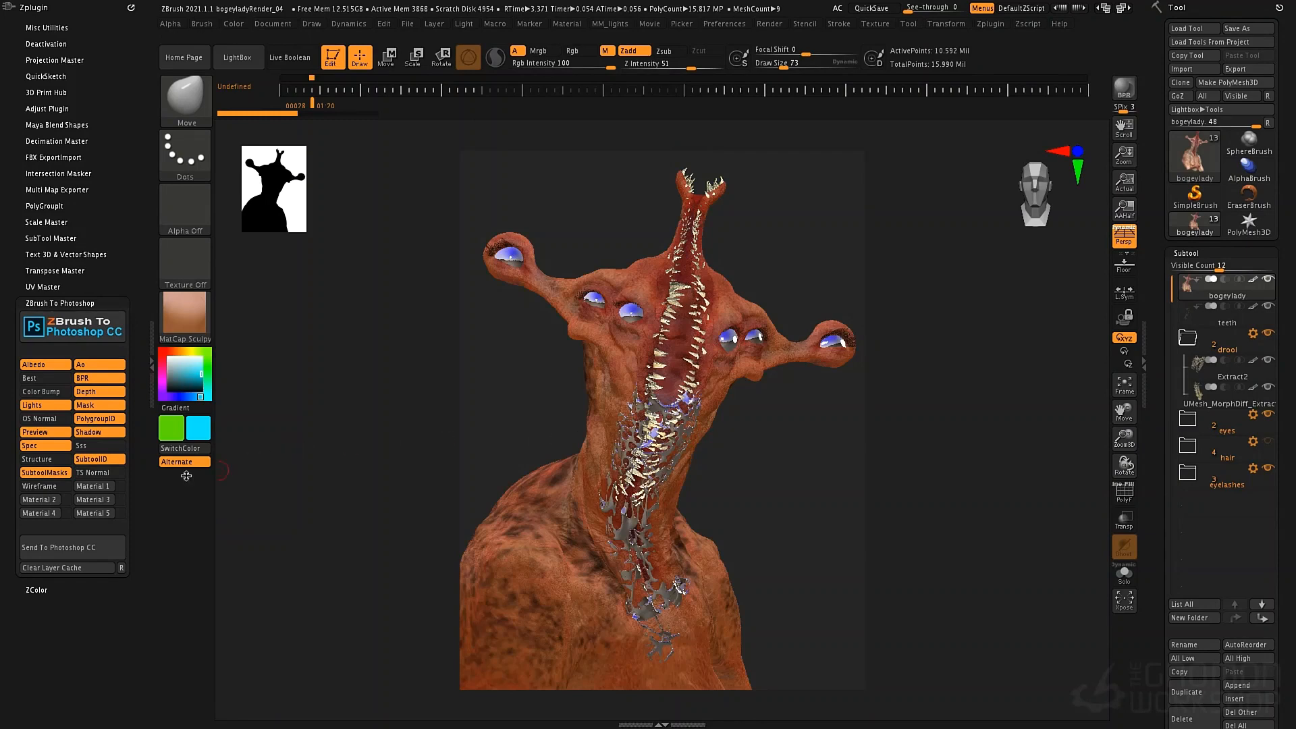
left_click(112, 485)
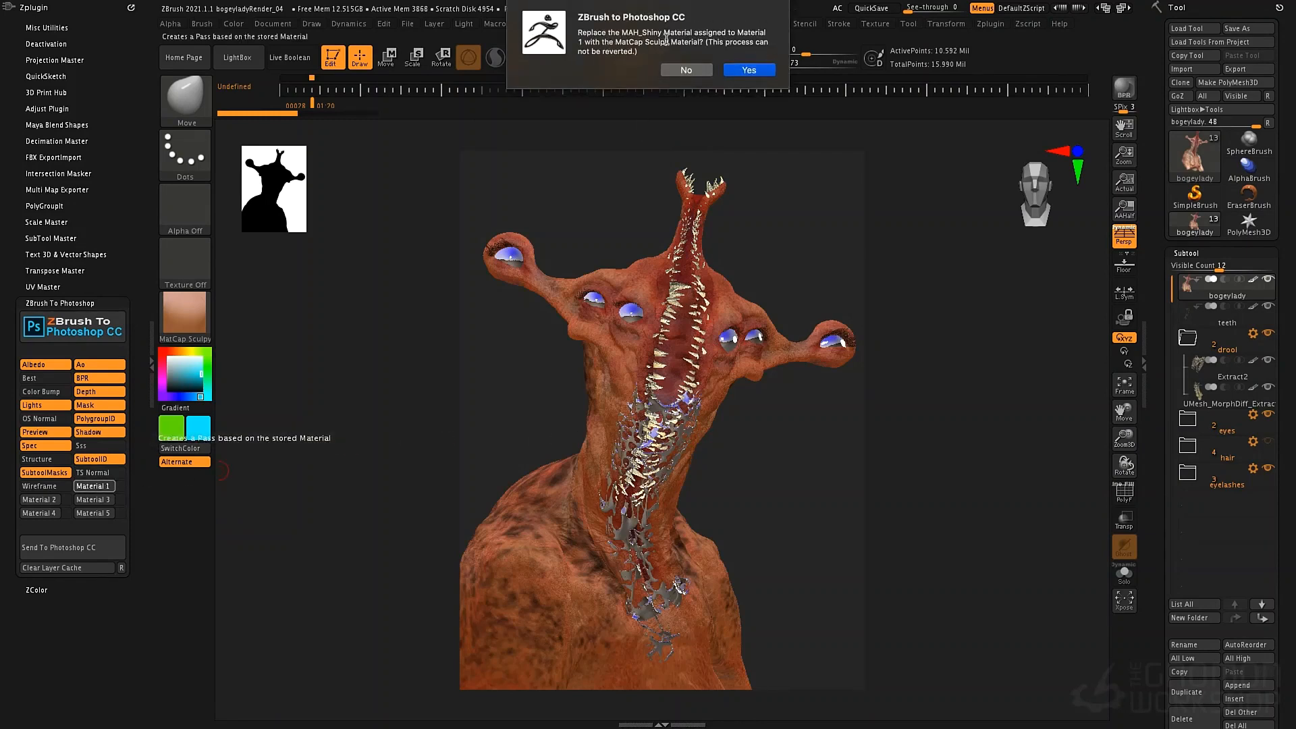
left_click(752, 72)
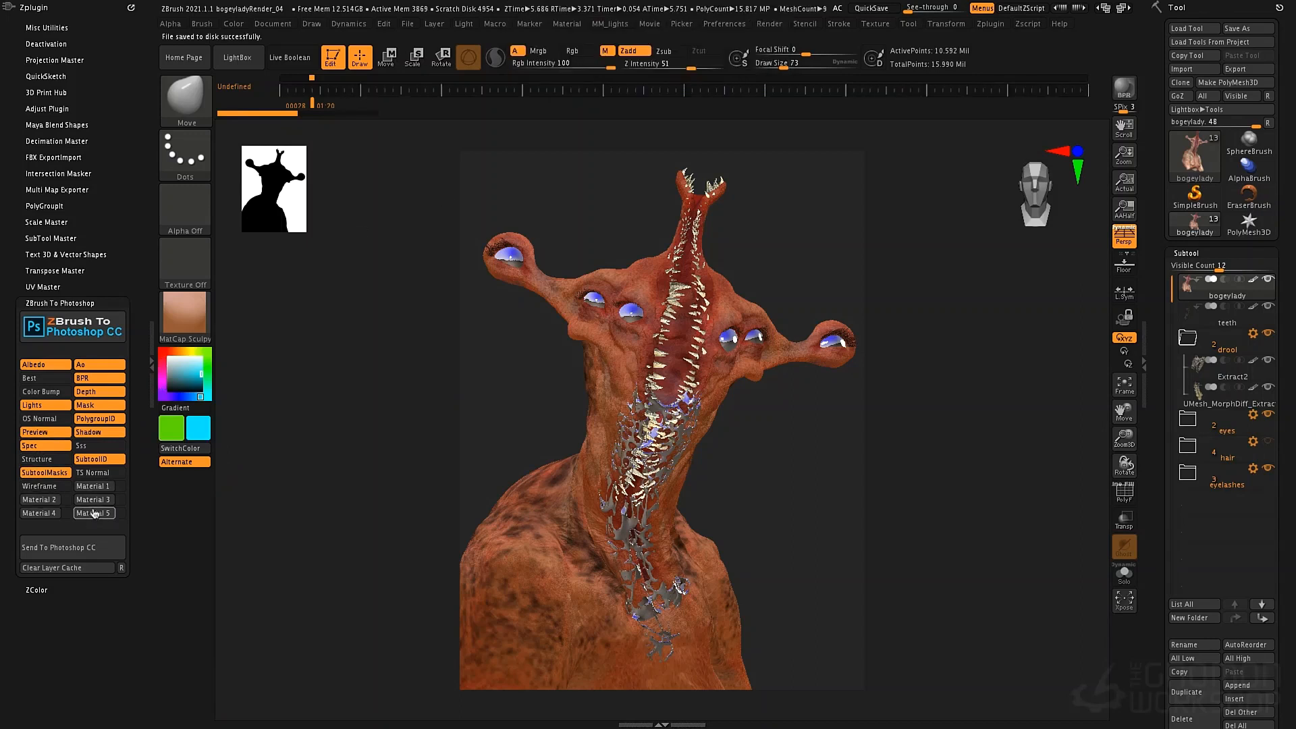
left_click(121, 485)
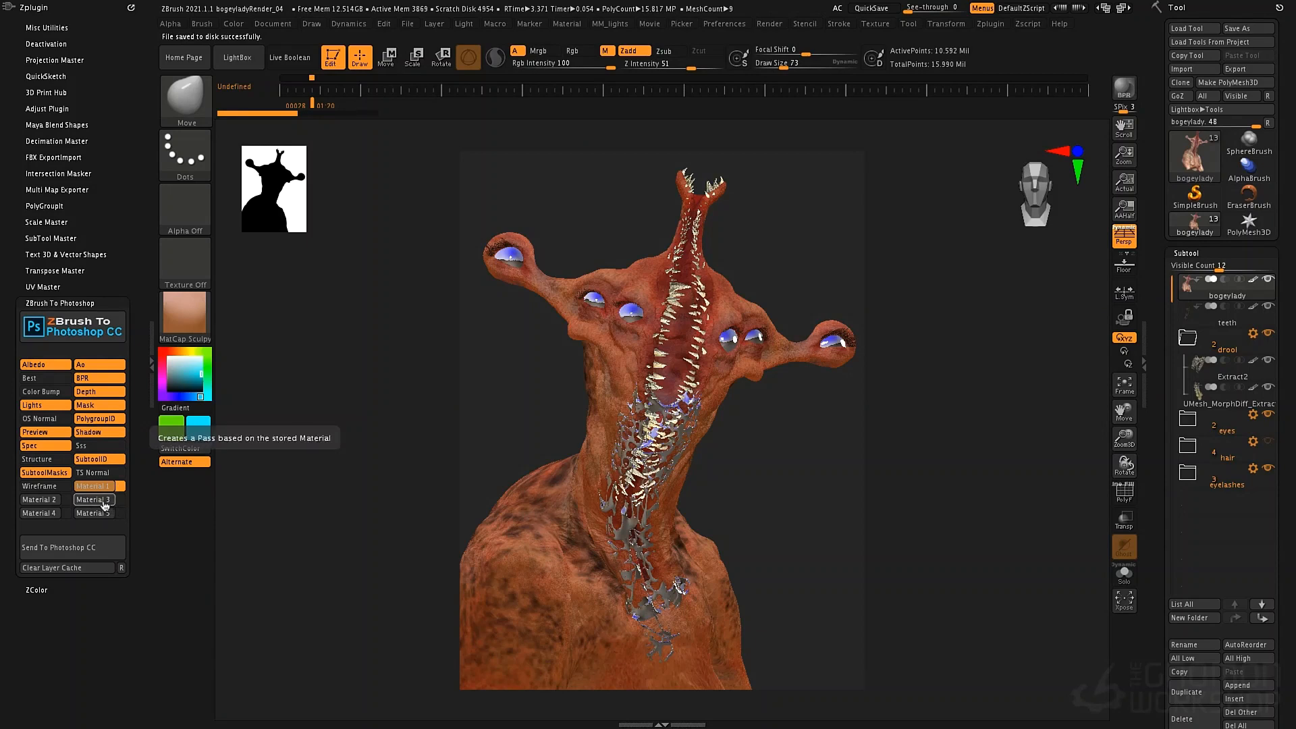
Apply the ReflectRed material to the creature, store it as Material 3, and enable that pass.
left_click(184, 314)
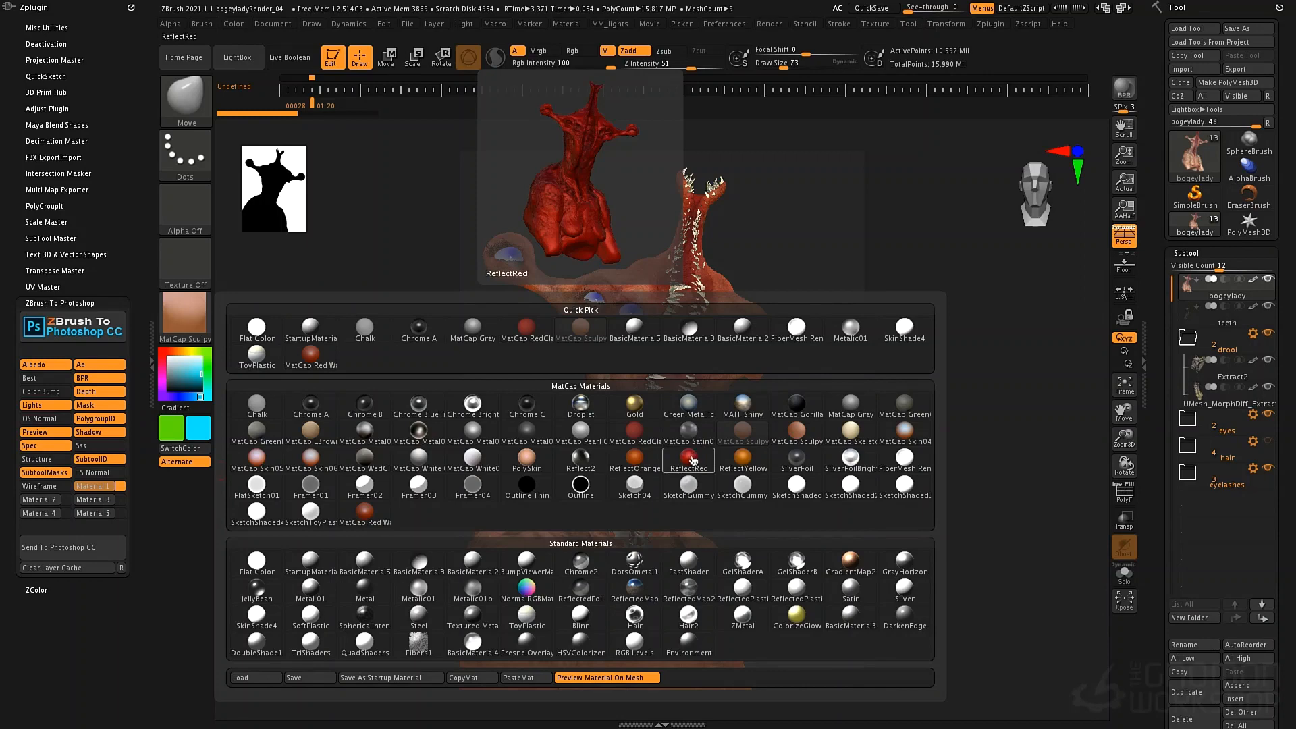
left_click(676, 466)
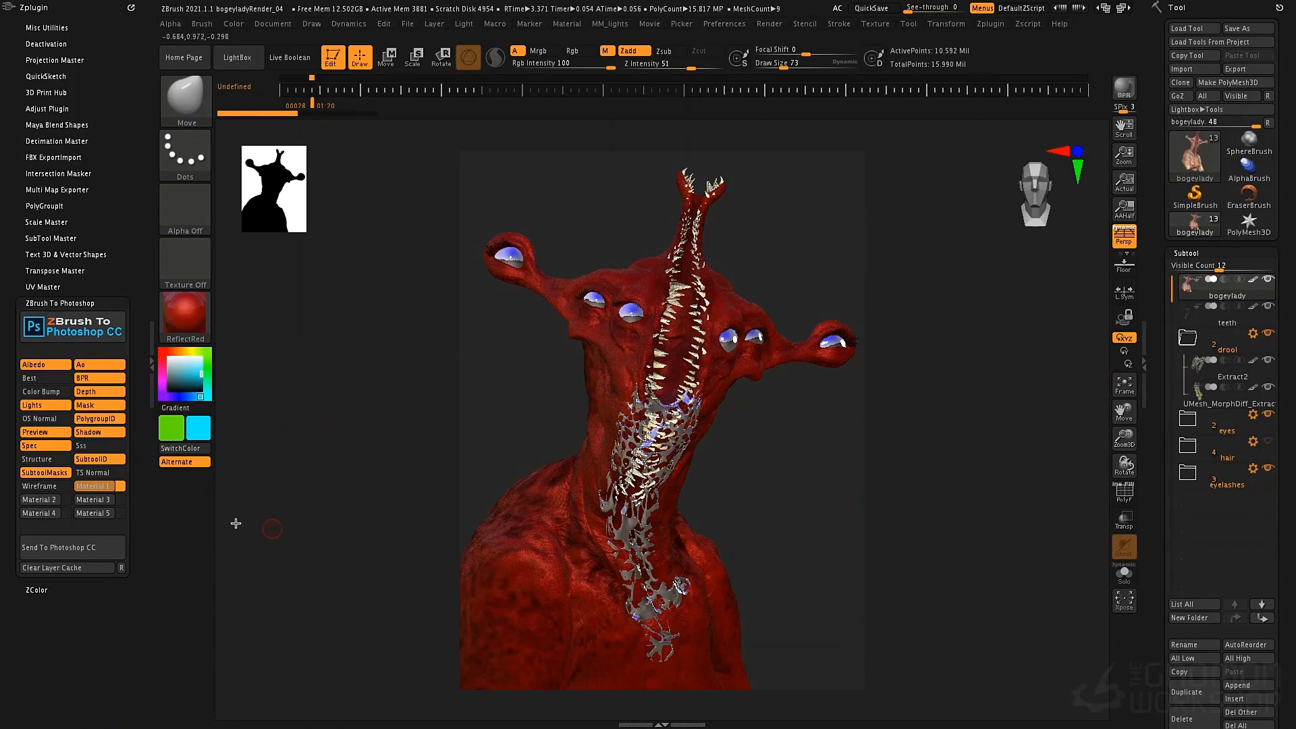
left_click(94, 500)
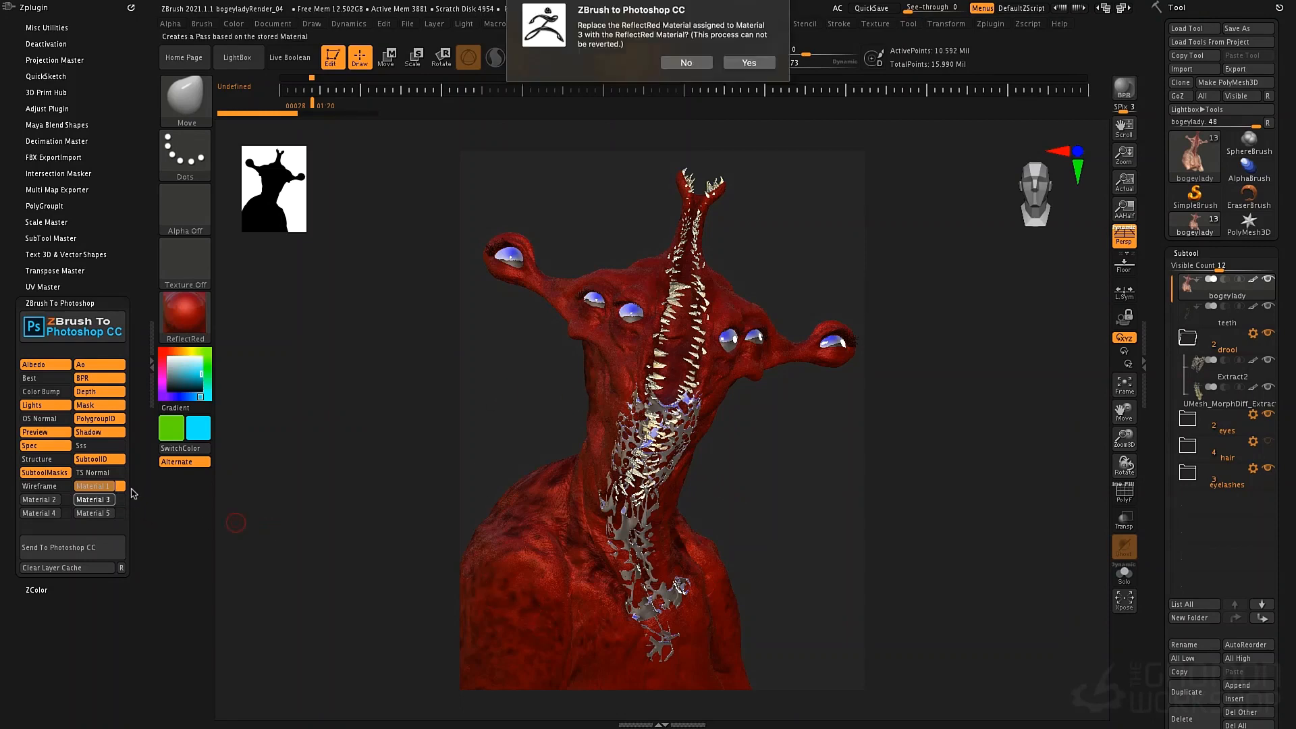
left_click(748, 62)
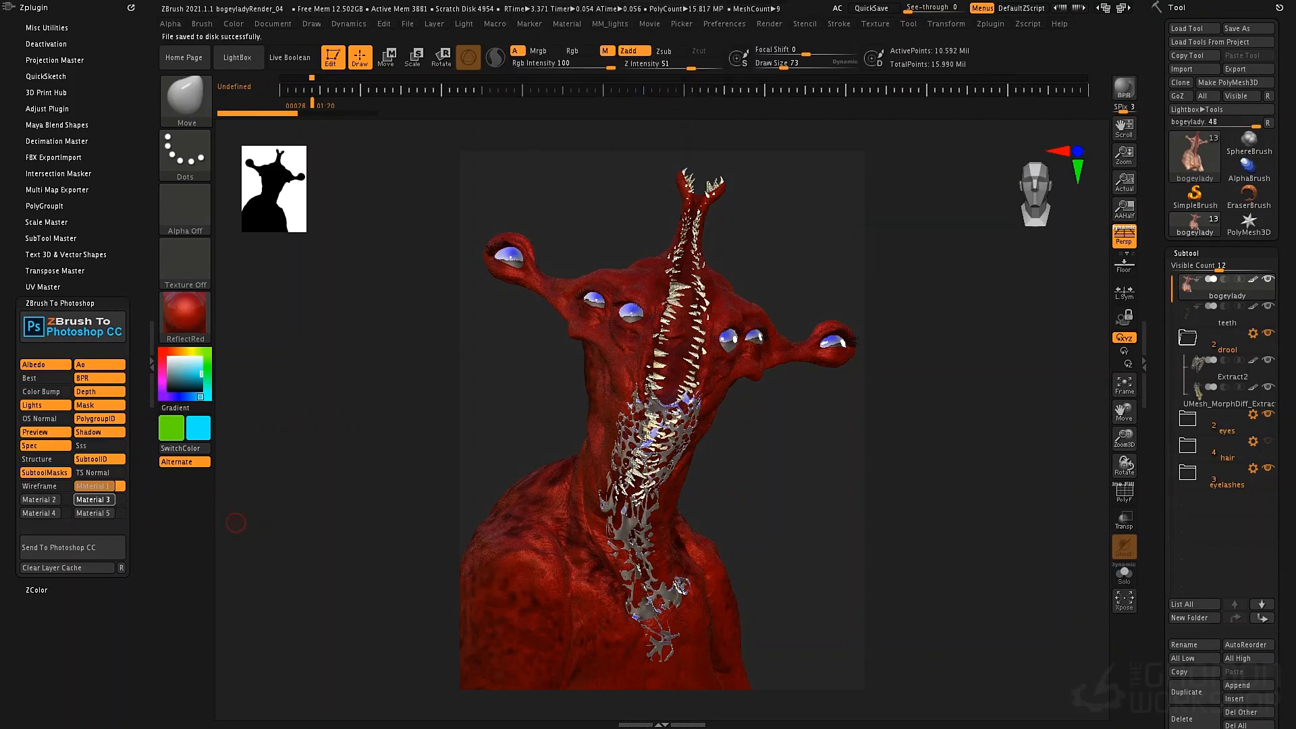
left_click(121, 500)
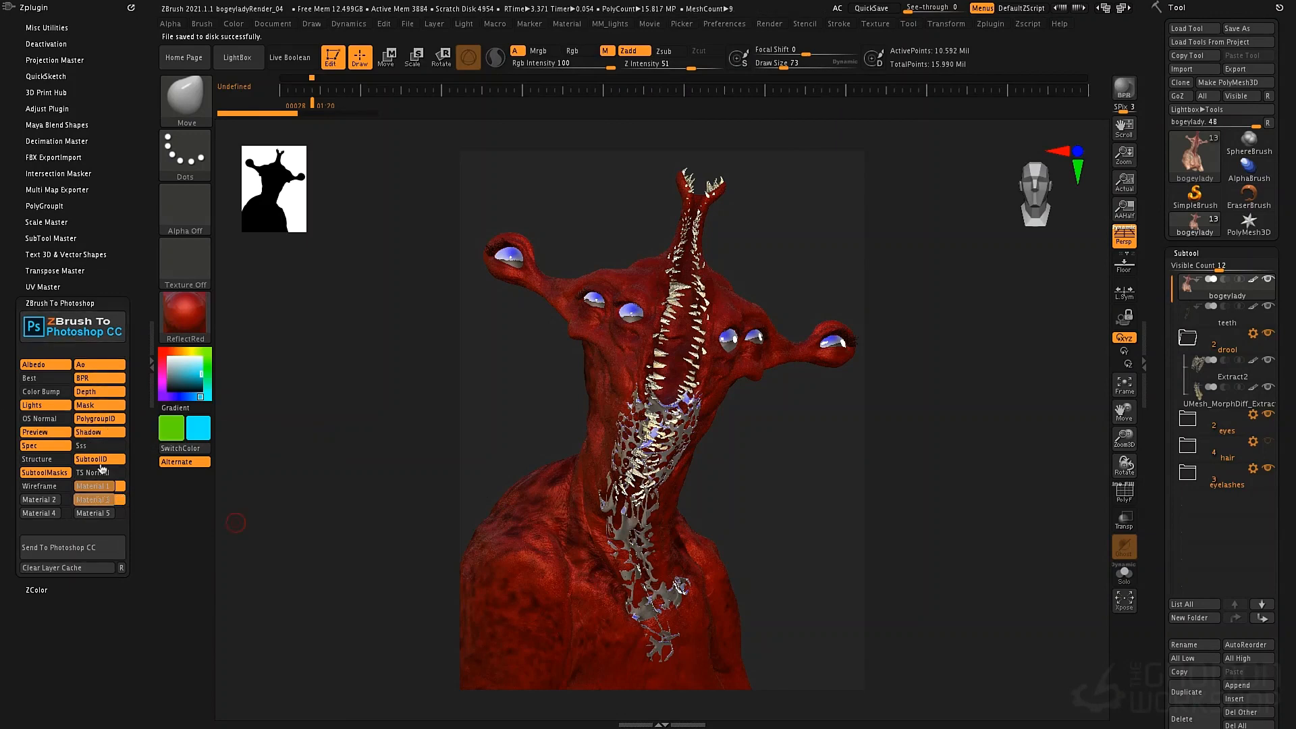
Apply BasicMaterial5 to the creature again and send the passes to Photoshop, allowing the ZBrushToPhotoshop.JSX script to run.
left_click(69, 552)
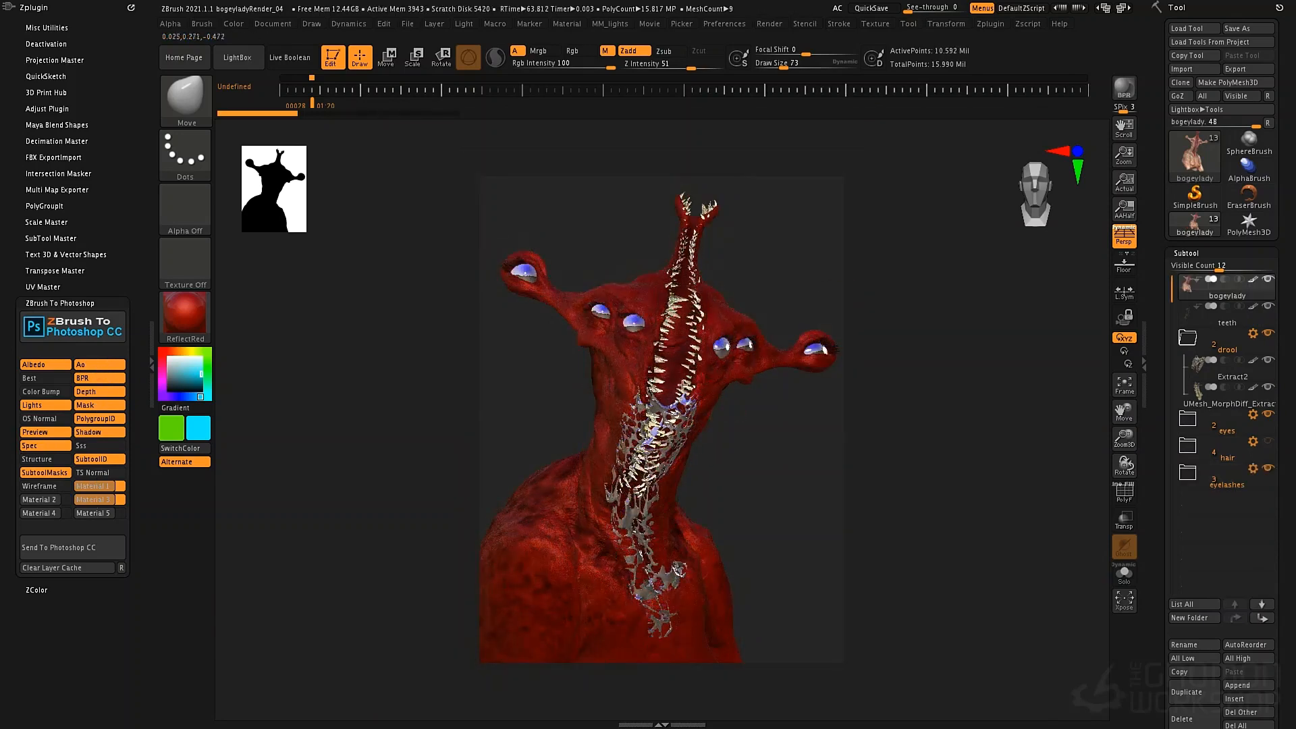
left_click(187, 329)
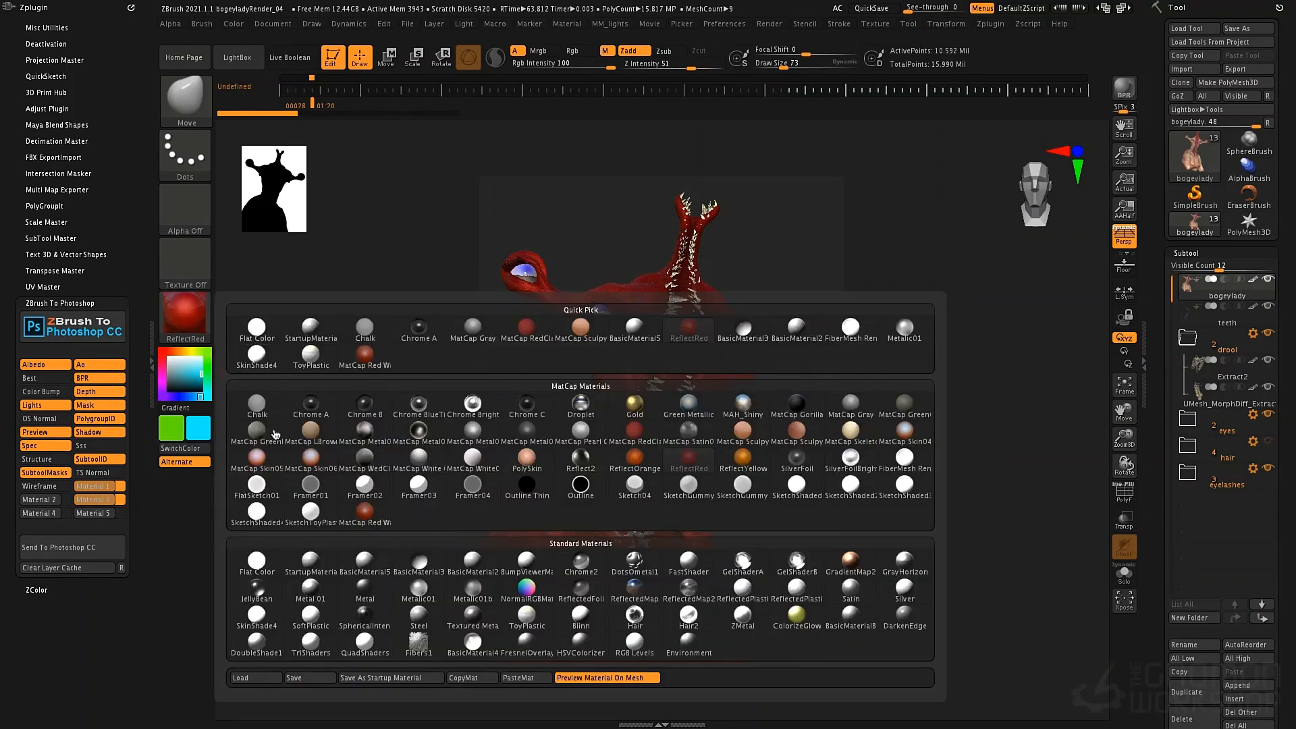
left_click(371, 558)
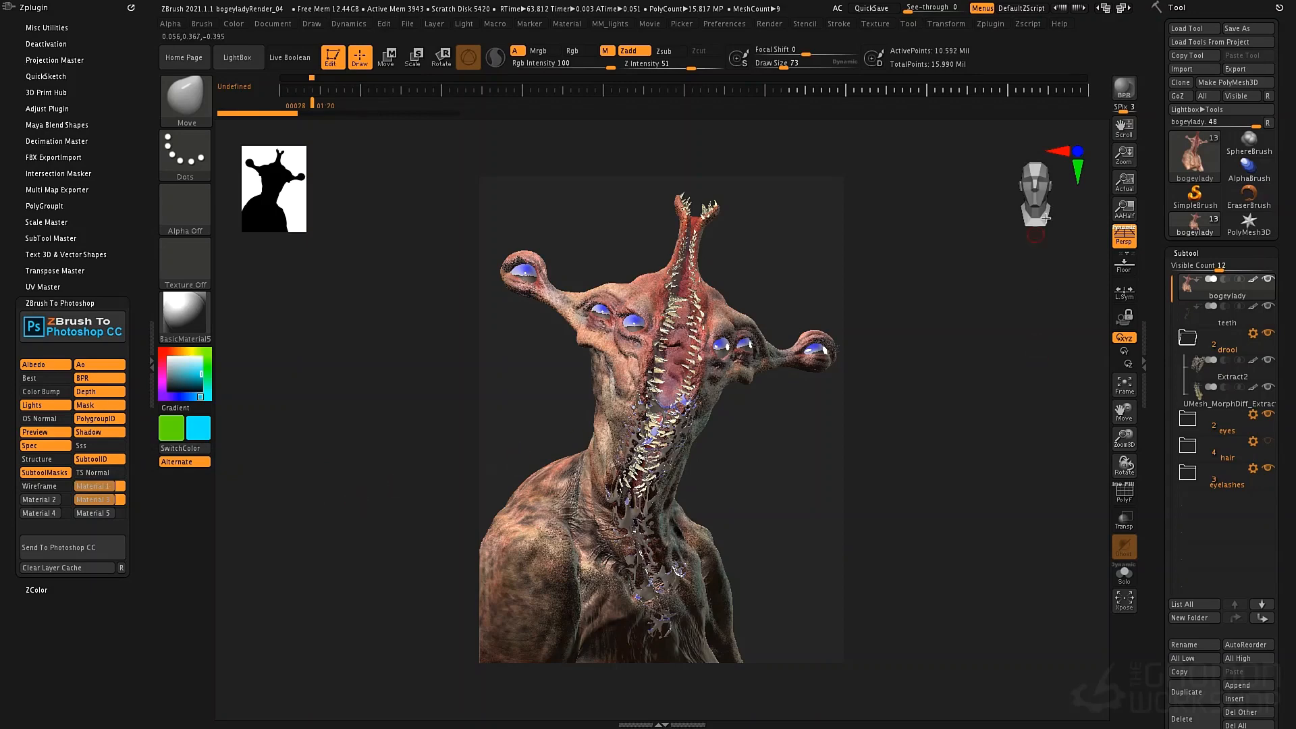
left_click_drag(1123, 155, 1123, 165)
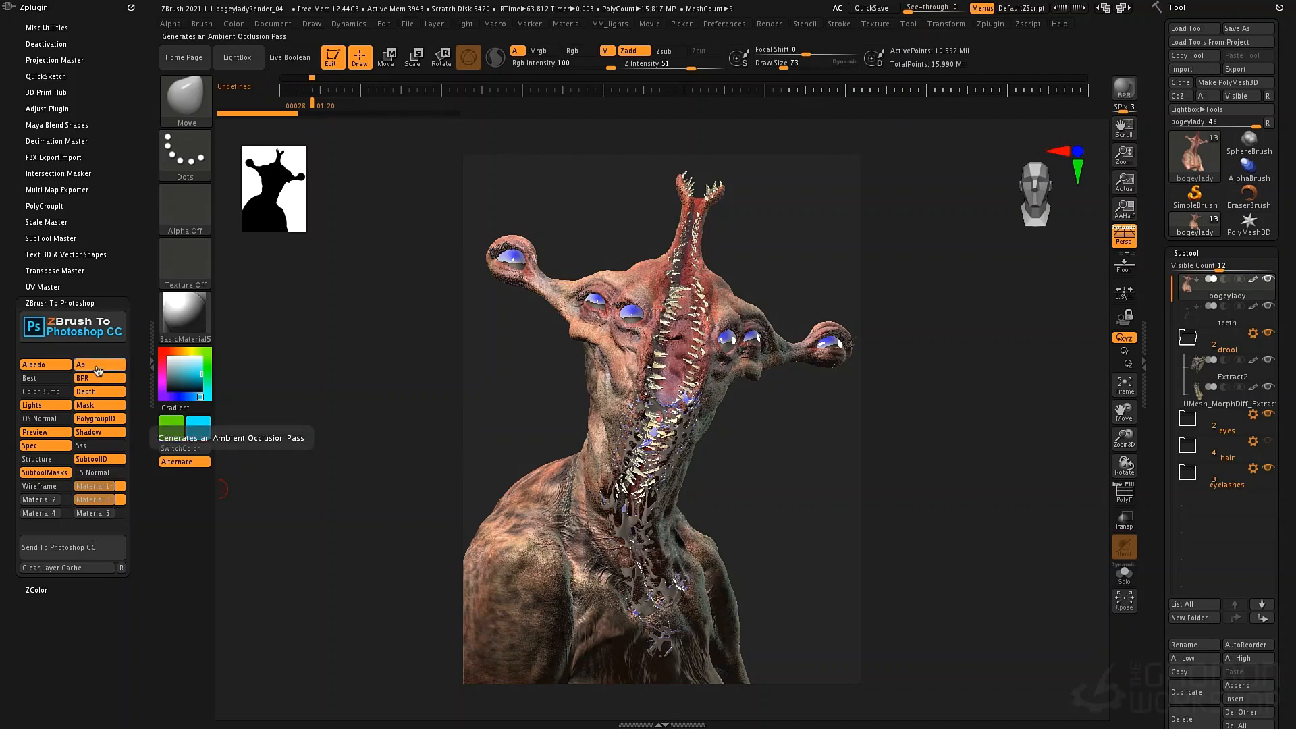
left_click(118, 550)
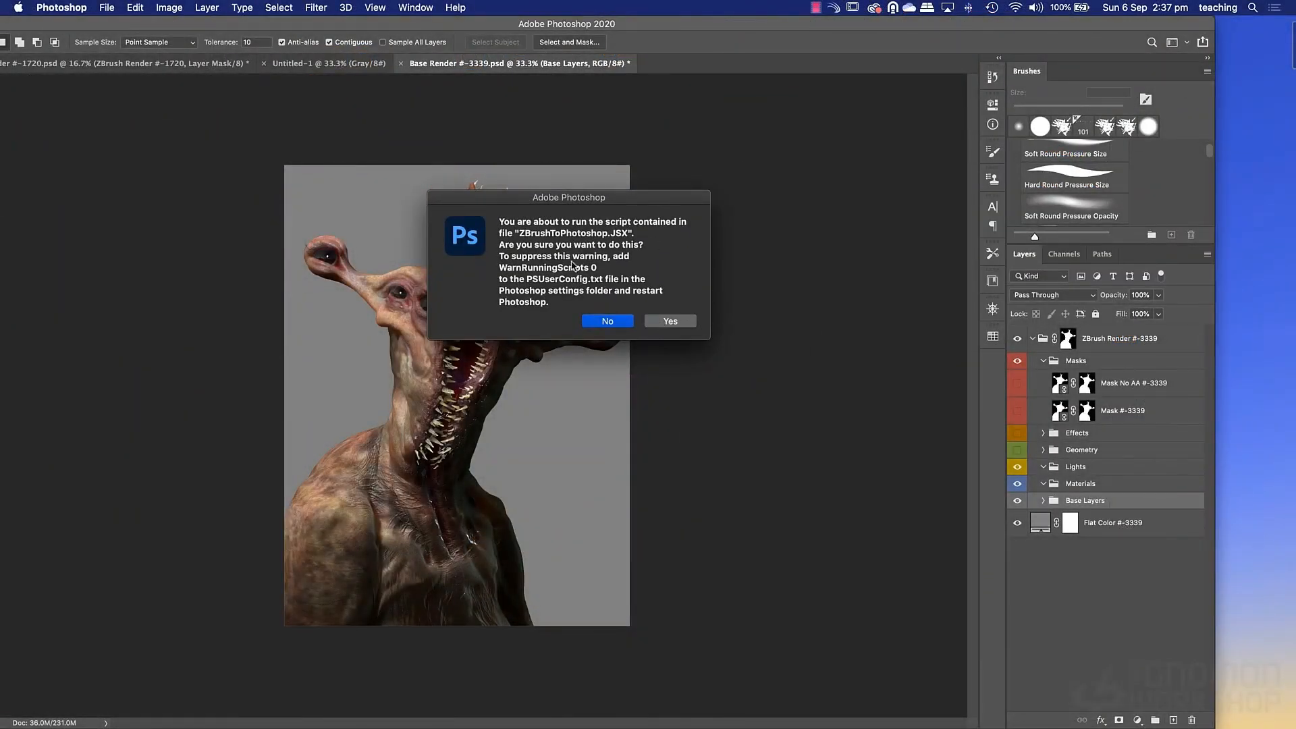
left_click(668, 322)
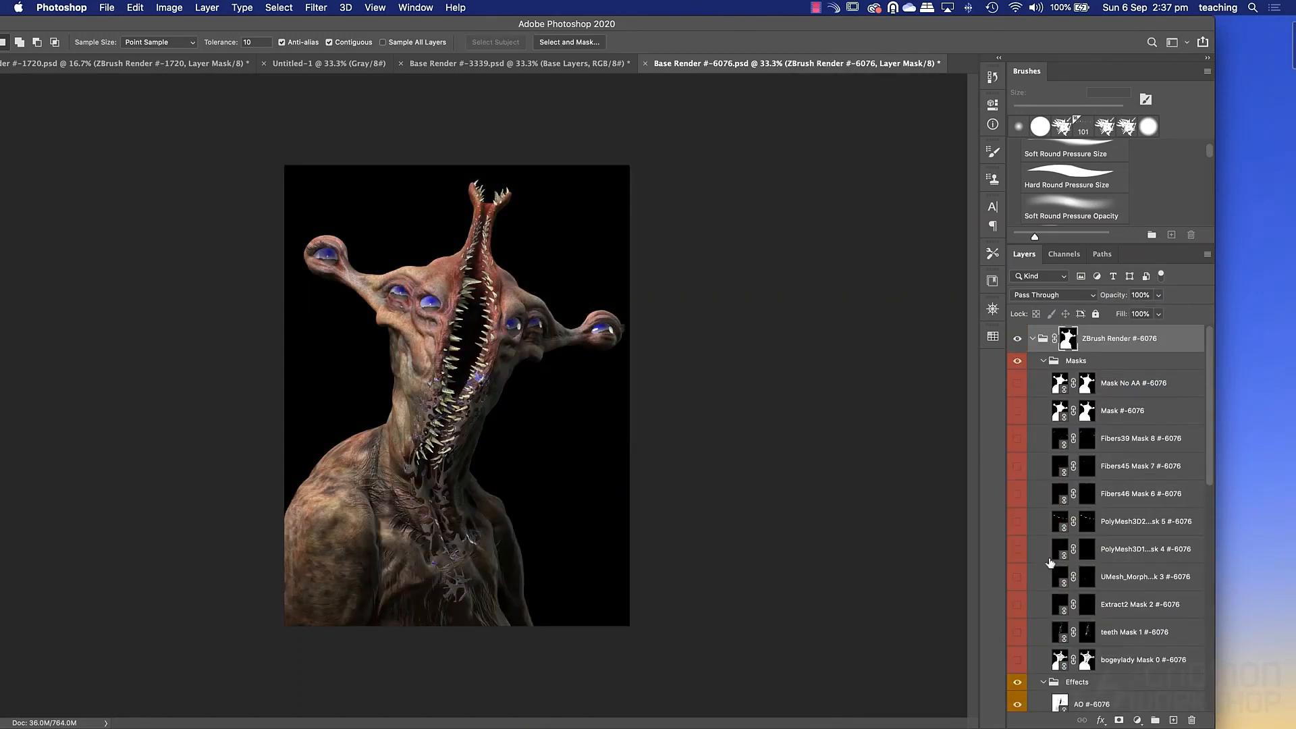
Collapse the Masks, Effects, Geometry, Lights, Materials and Base Layers groups, along with the parent ZBrush Render group.
left_click(1044, 361)
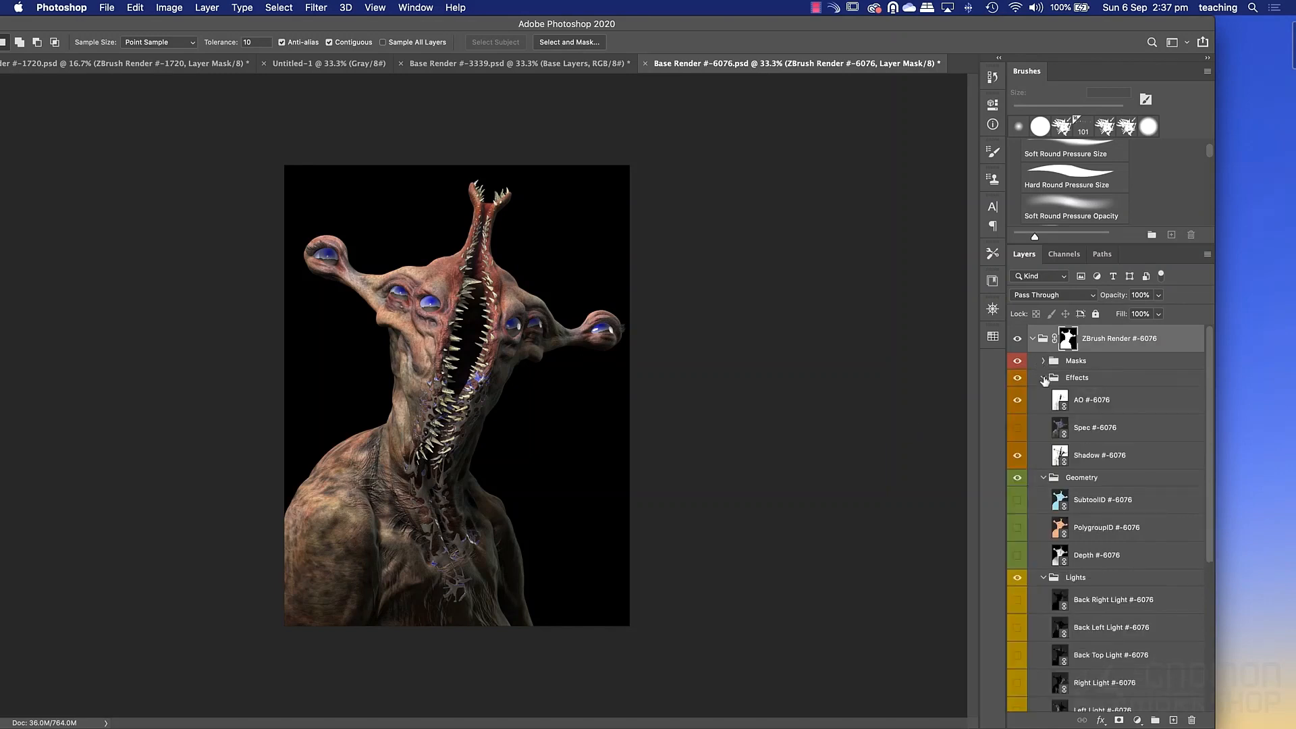
left_click(1043, 378)
left_click(1043, 394)
left_click(1043, 412)
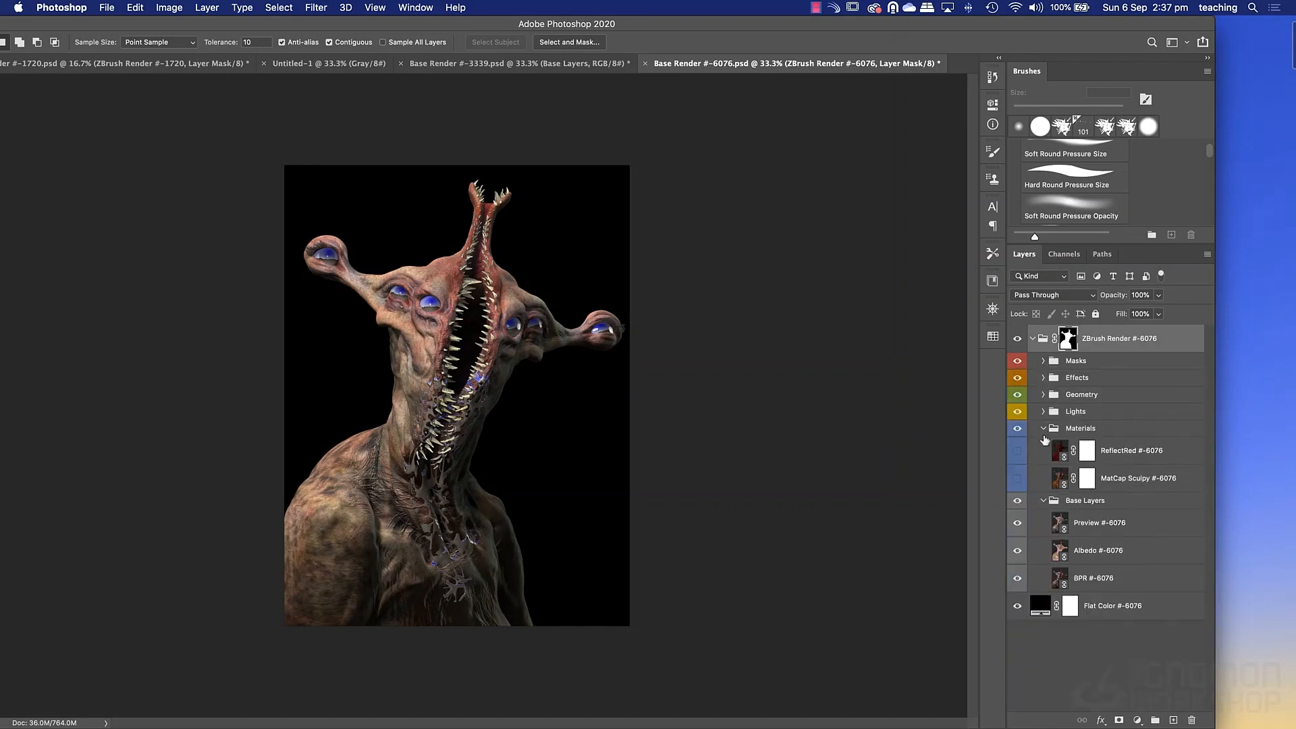
left_click(1043, 428)
left_click(1043, 445)
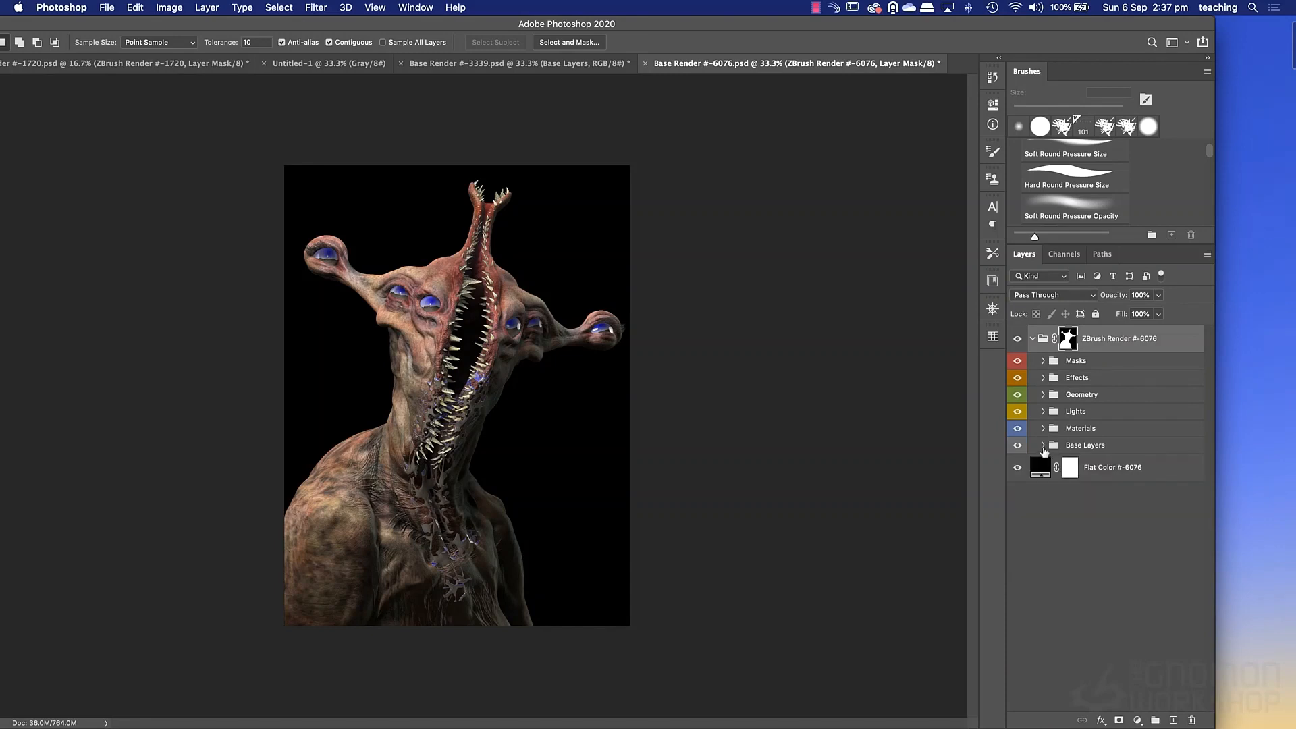
left_click(1032, 339)
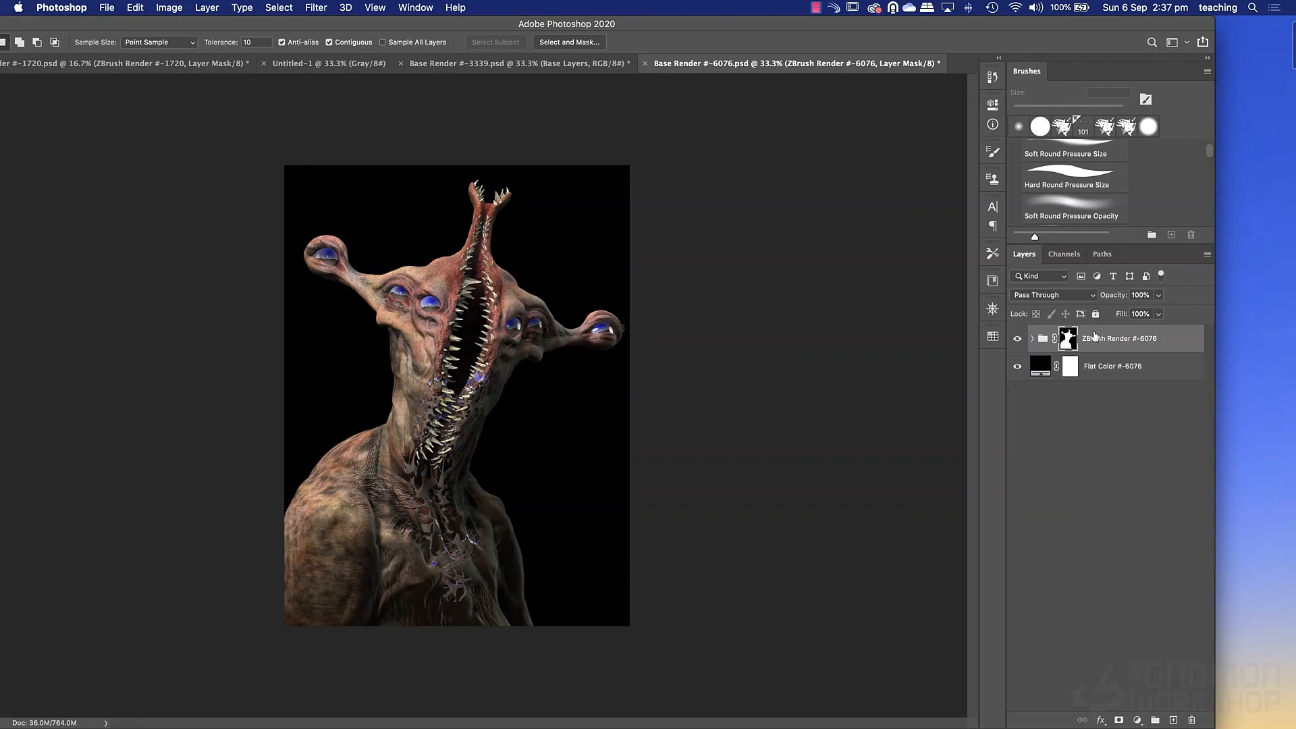
Hide the ZBrush Render group, set the Flat Color layer to grey 969696, and show the render group again.
left_click(1017, 338)
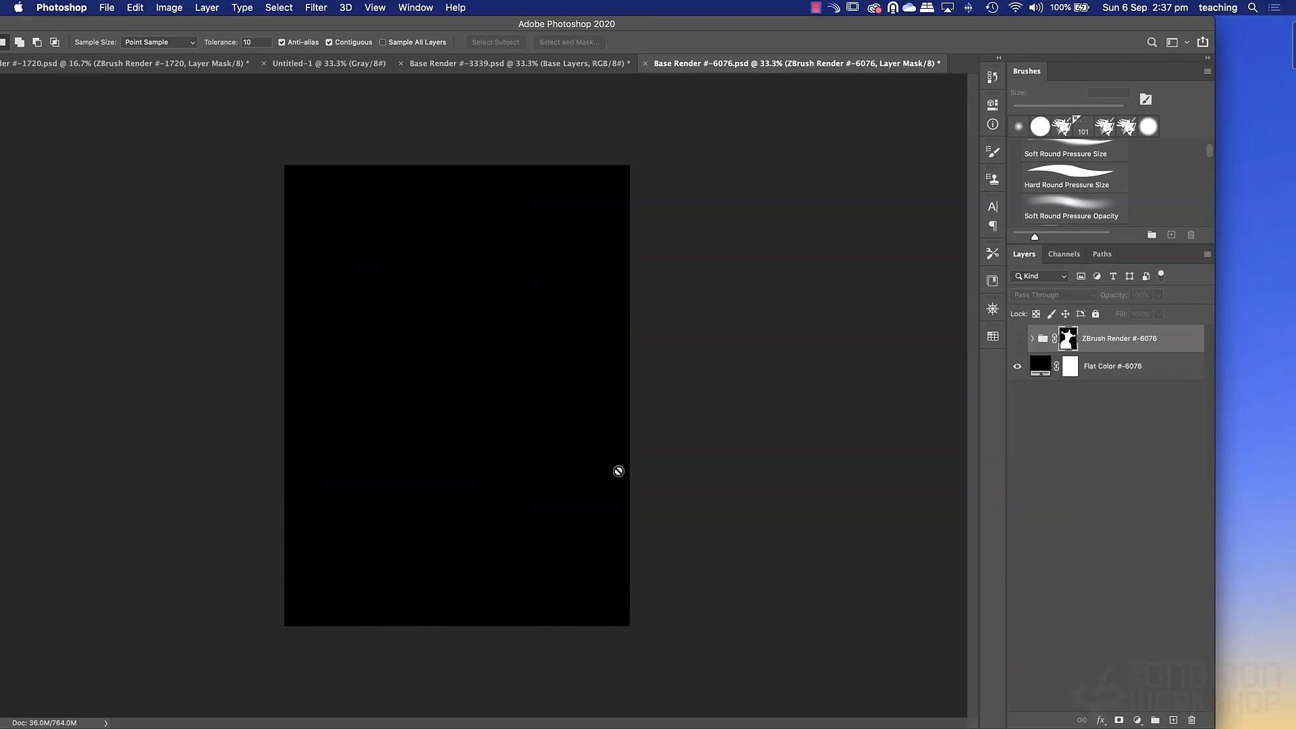
double_click(1039, 368)
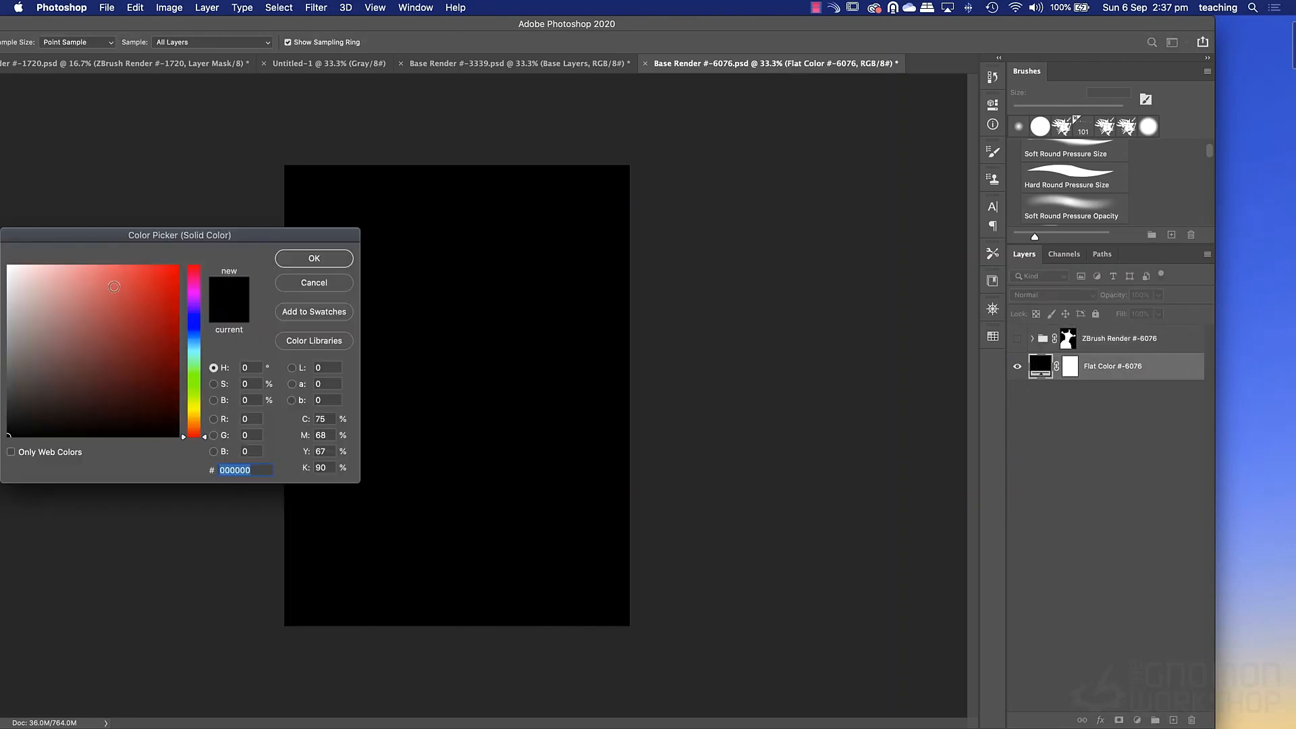
left_click_drag(37, 341, 2, 335)
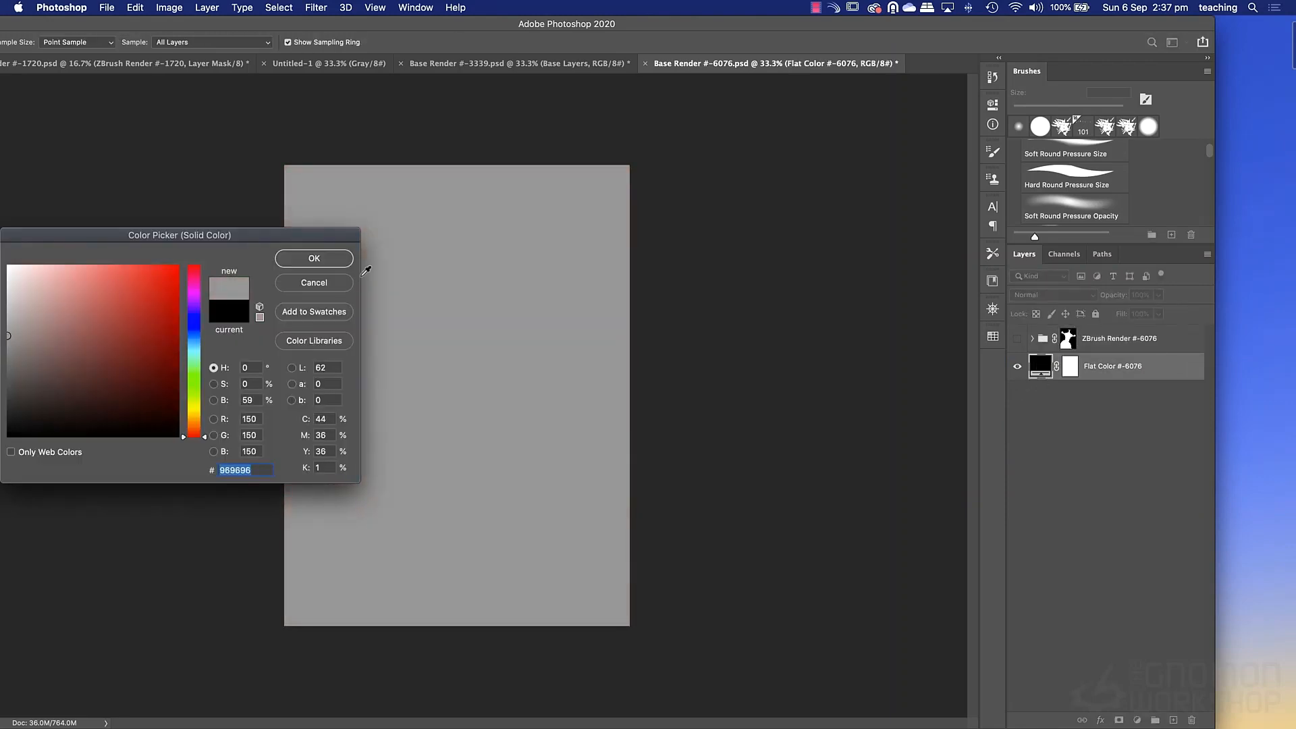
left_click(313, 258)
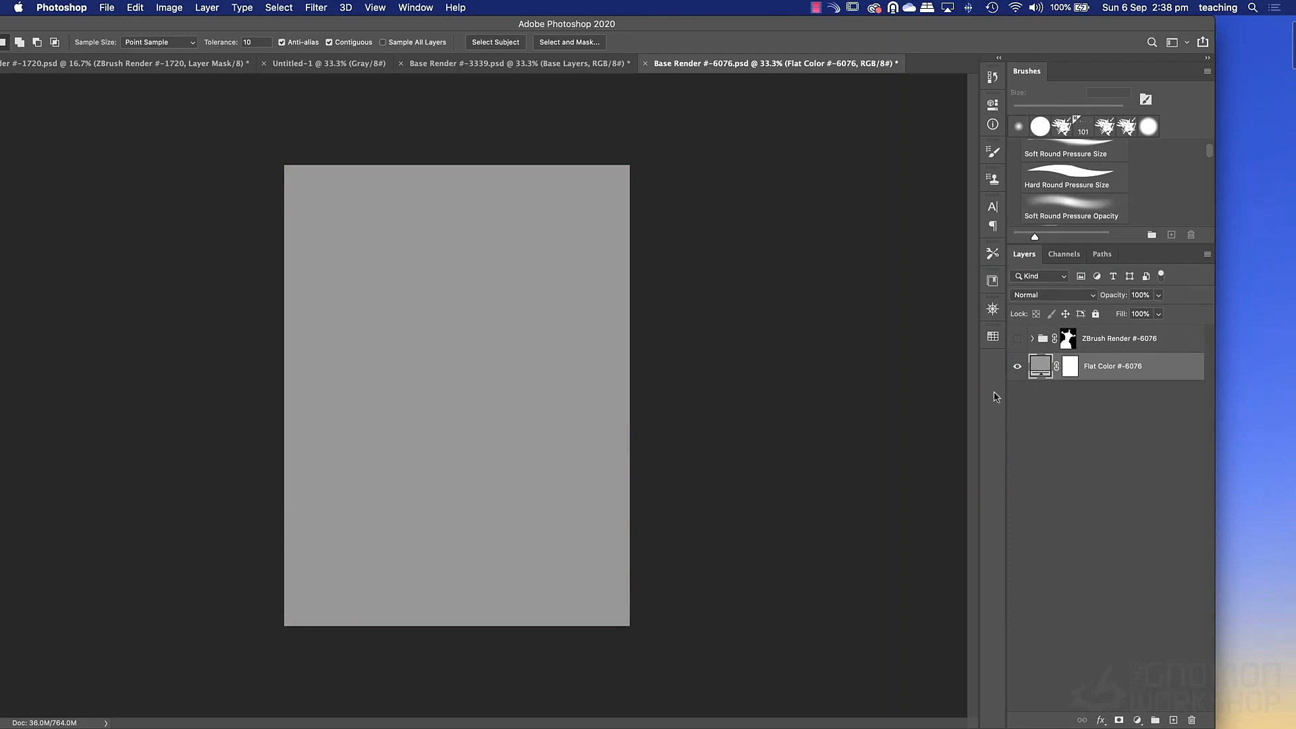
left_click(1018, 338)
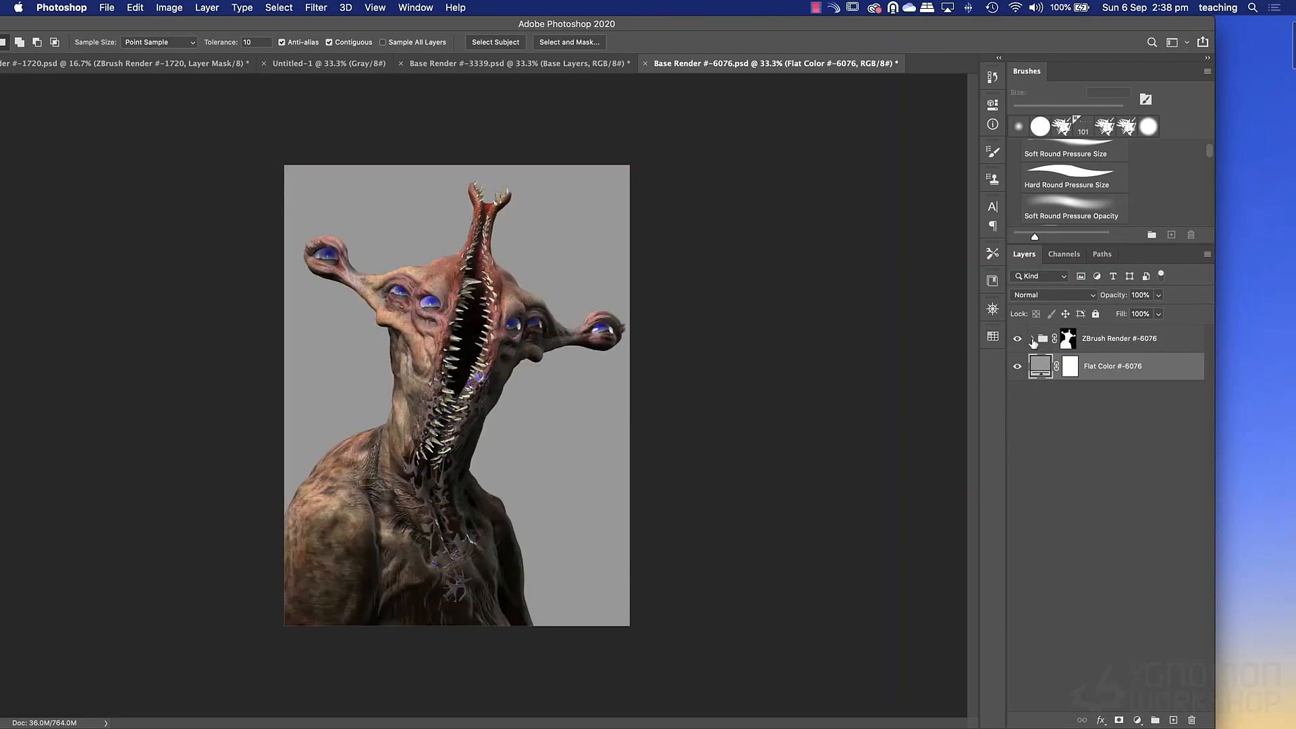
Expand the ZBrush Render and Masks groups and show the Mask No AA layer to examine it.
left_click(1032, 339)
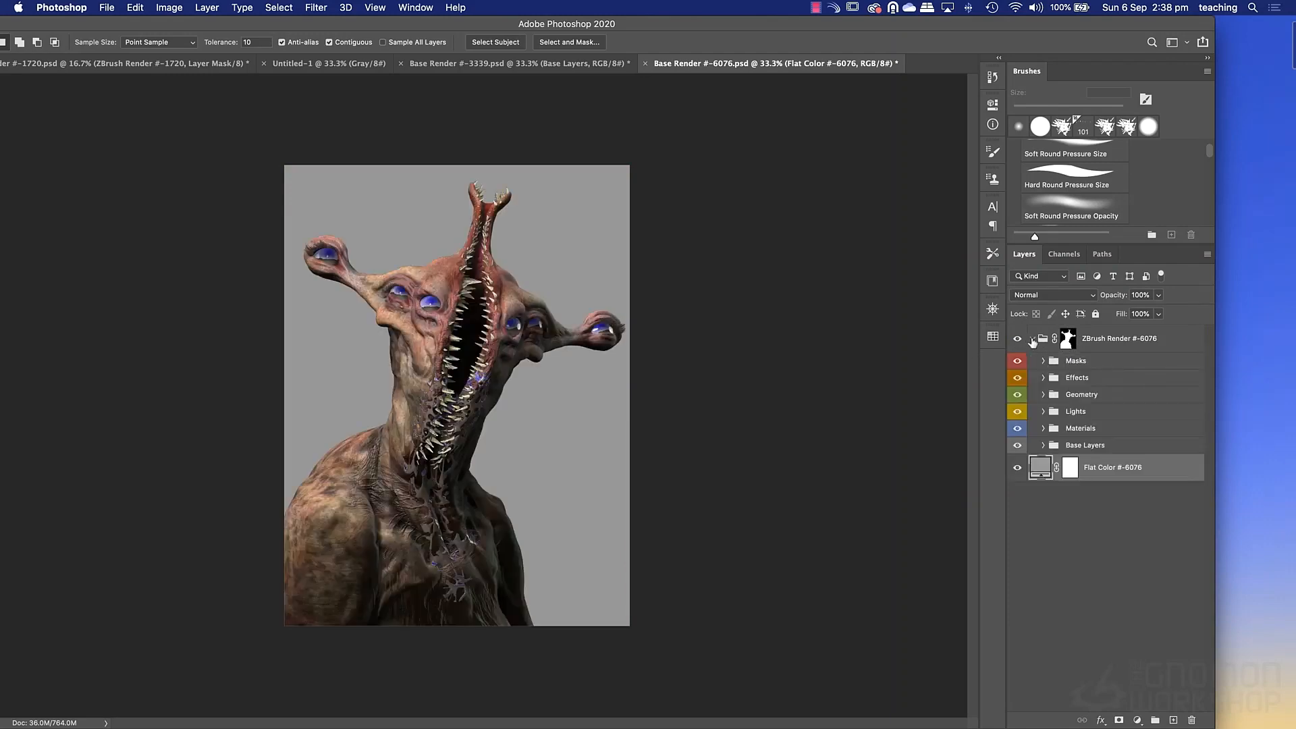
left_click(1043, 361)
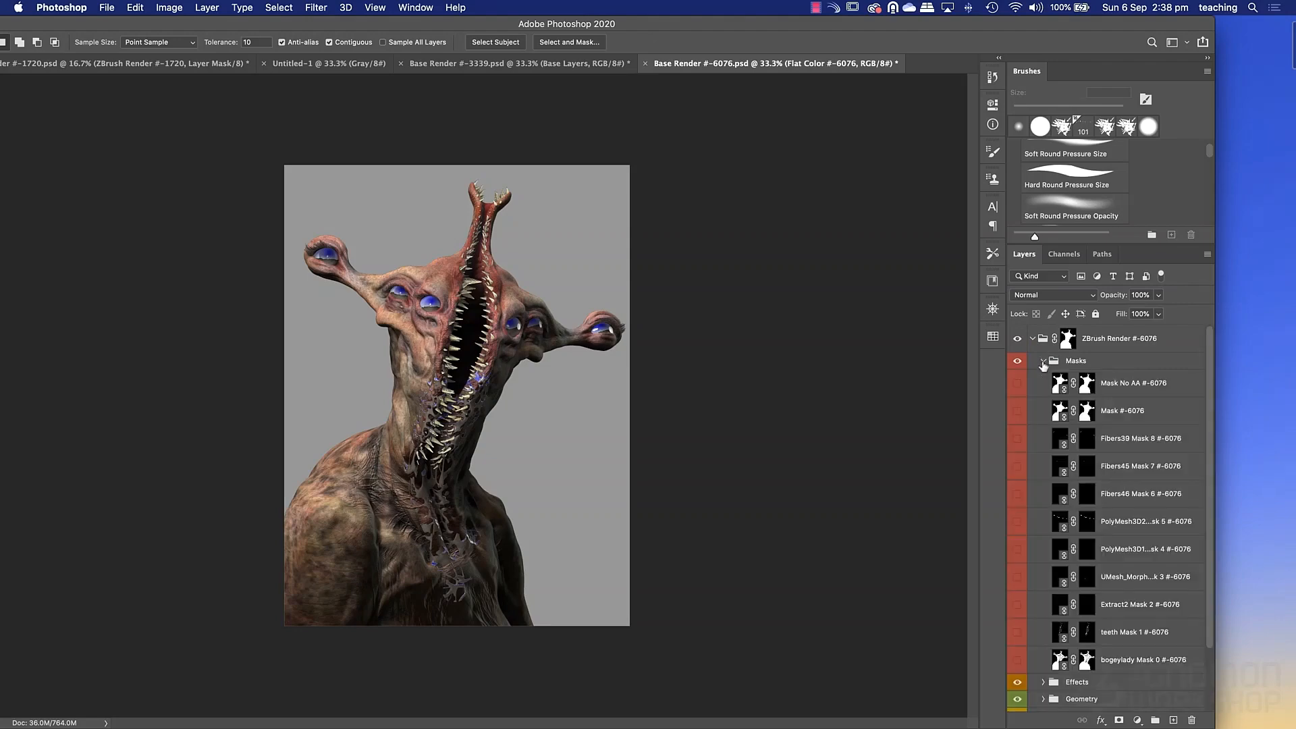
left_click(1016, 383)
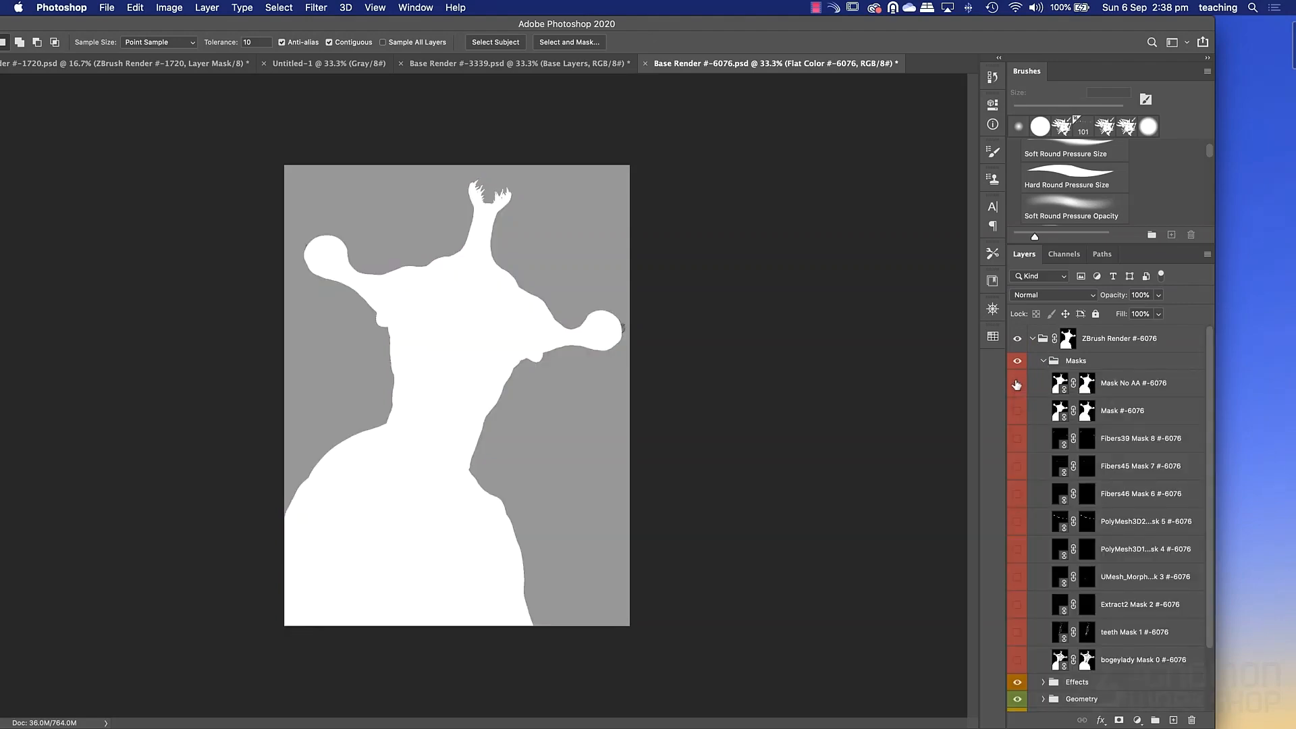
Compare the Mask No AA and Mask layers by toggling each one, leaving both hidden.
left_click(1017, 384)
left_click(1018, 386)
left_click(1019, 386)
left_click(1018, 413)
left_click(1017, 413)
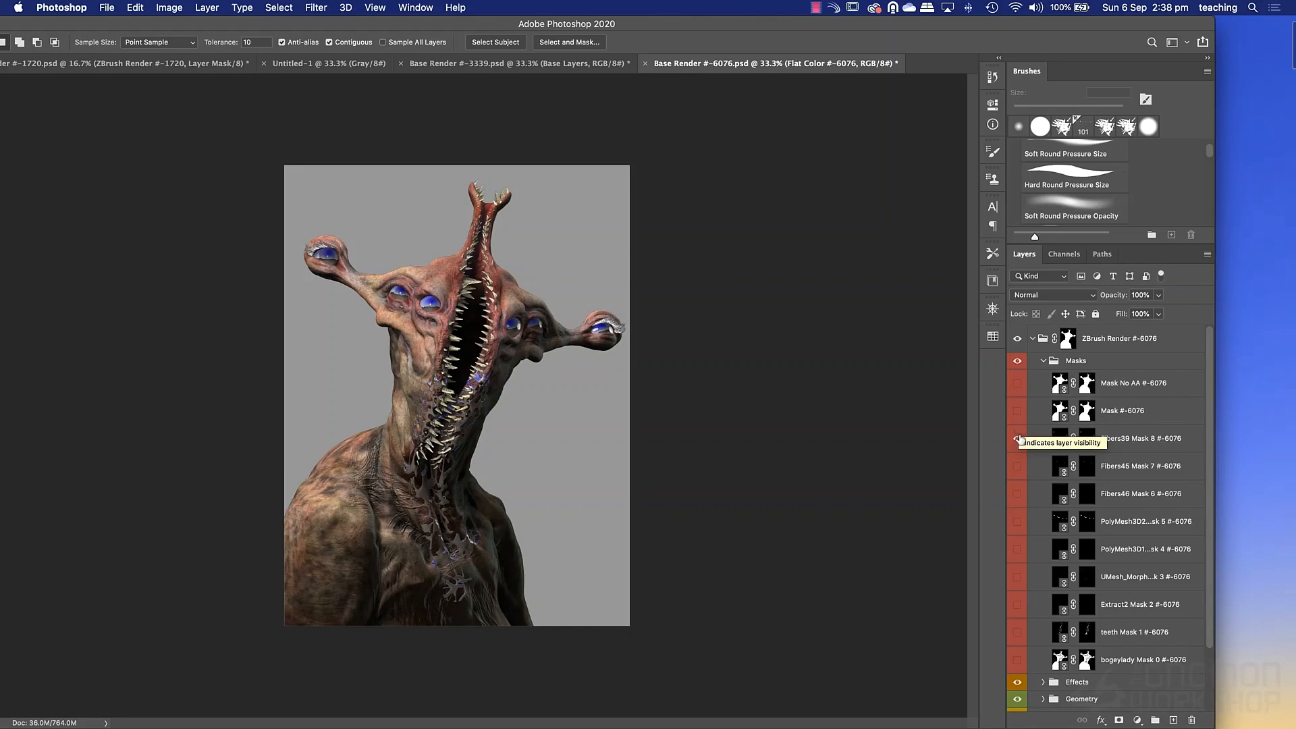
Preview the Fibers39, Fibers45, Fibers46 and PolyMesh3D2 subtool masks one at a time, hiding each again.
left_click(1018, 436)
left_click(1016, 464)
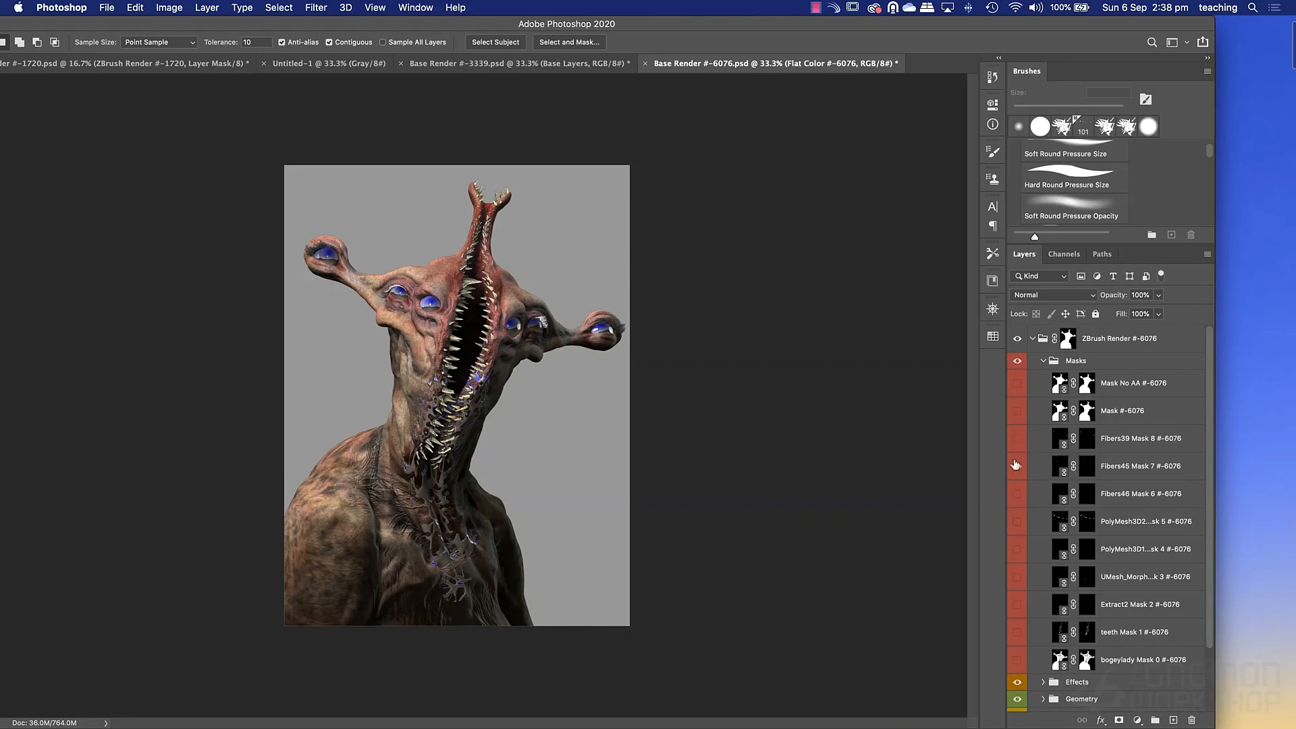
left_click(1016, 465)
left_click(1018, 494)
left_click(1016, 521)
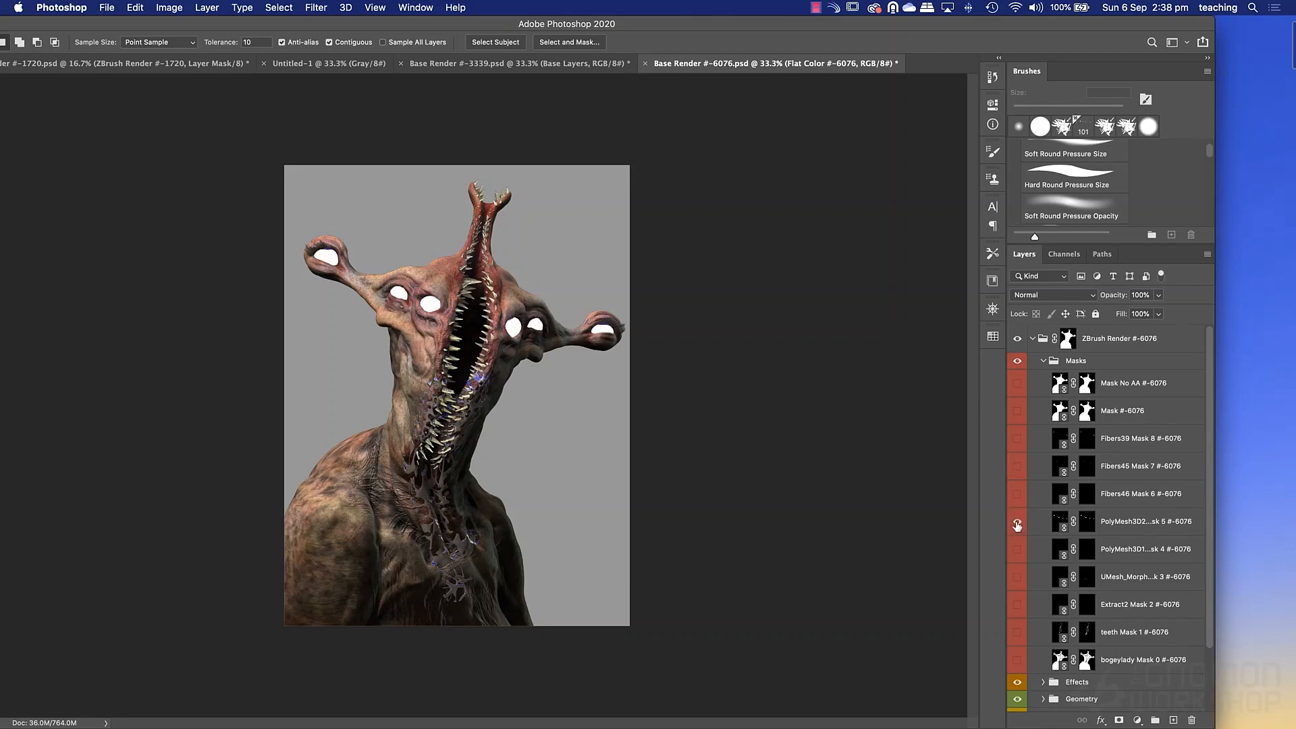
left_click(1017, 529)
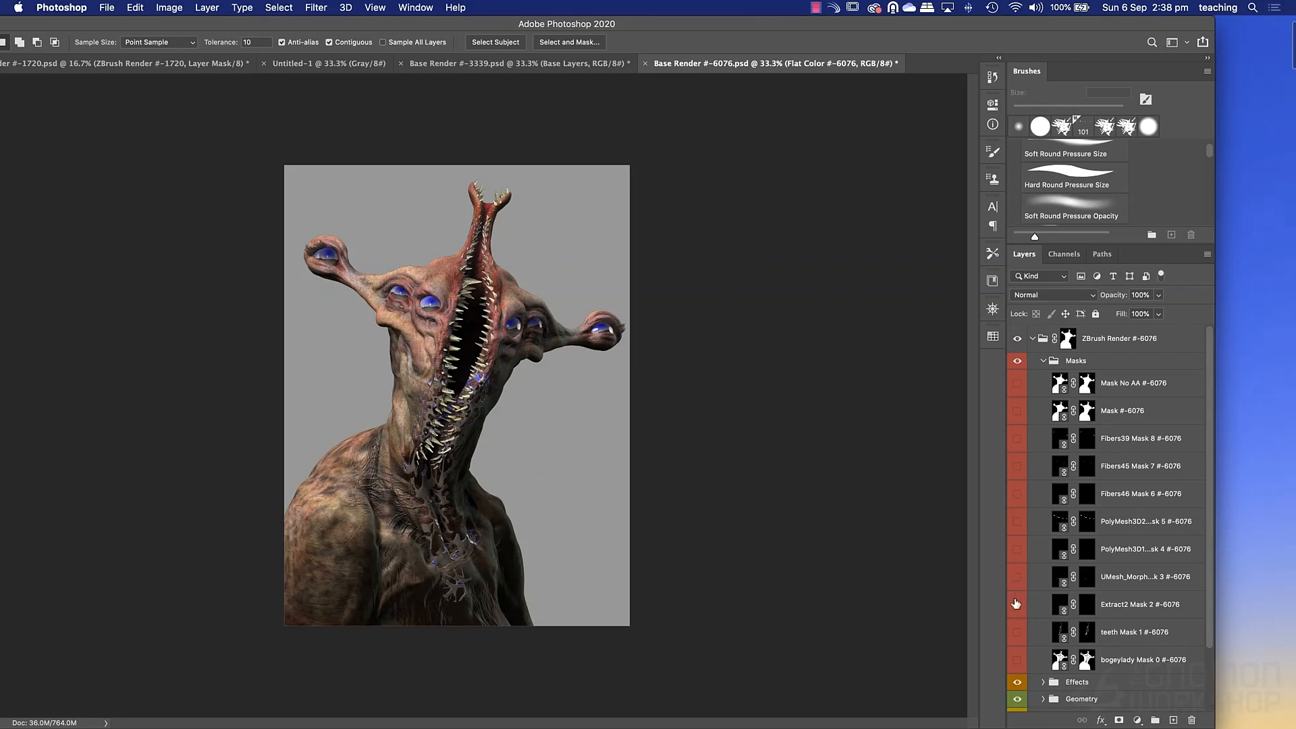
Preview the teeth Mask 1 and bogeylady Mask 0 layers in turn, and collapse and hide the Masks group.
left_click(1016, 633)
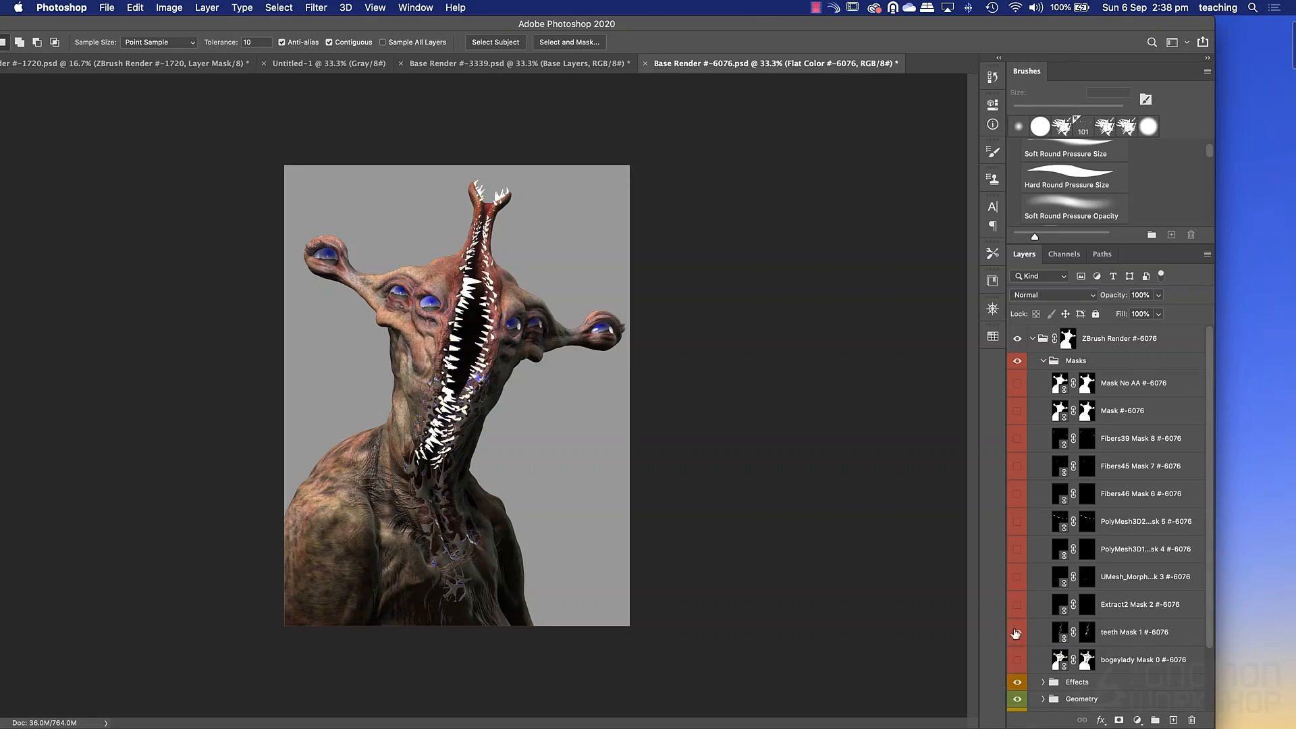
left_click(1016, 633)
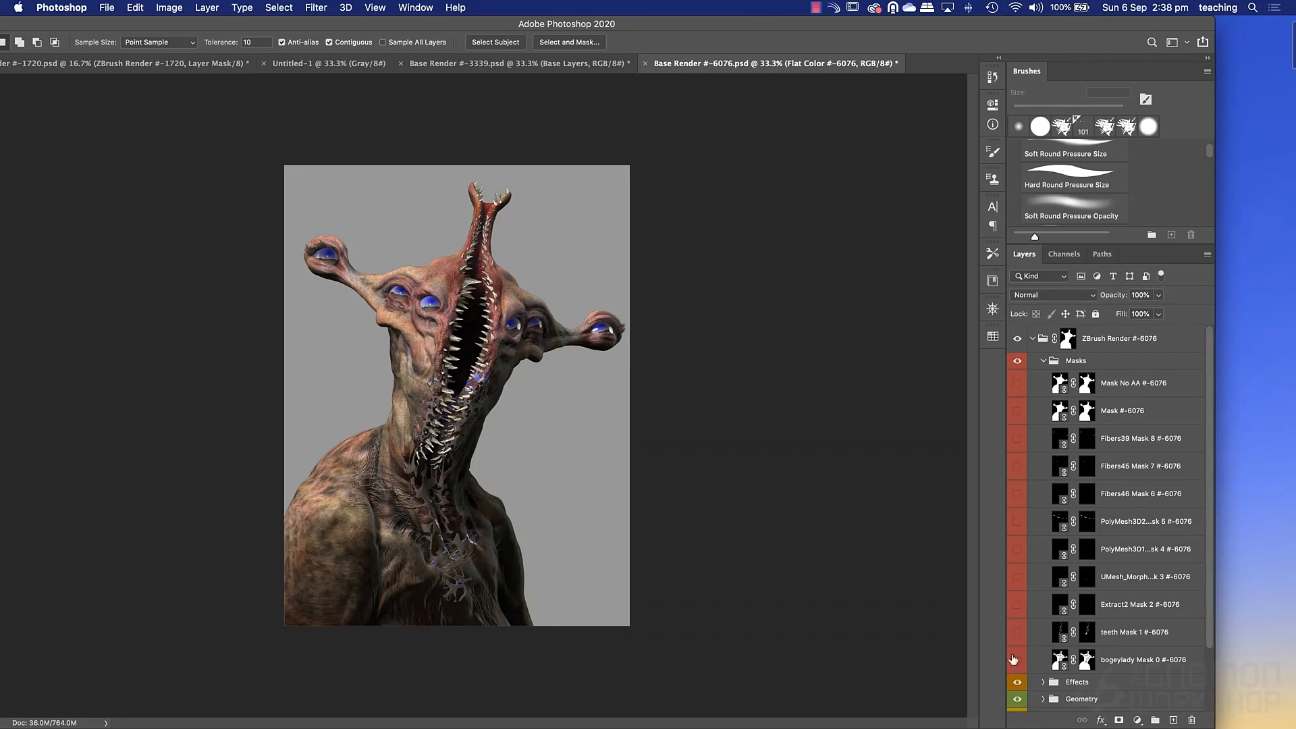
left_click(1015, 662)
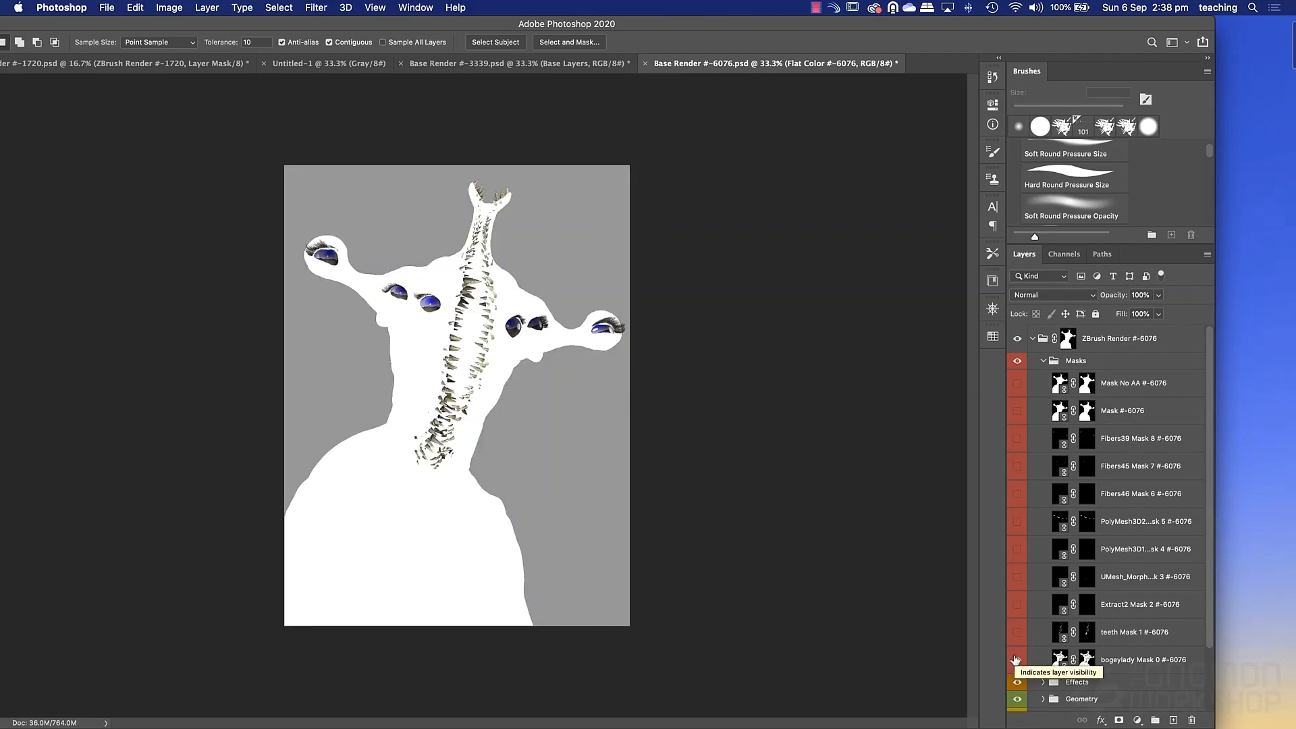
left_click(1016, 660)
left_click(1042, 362)
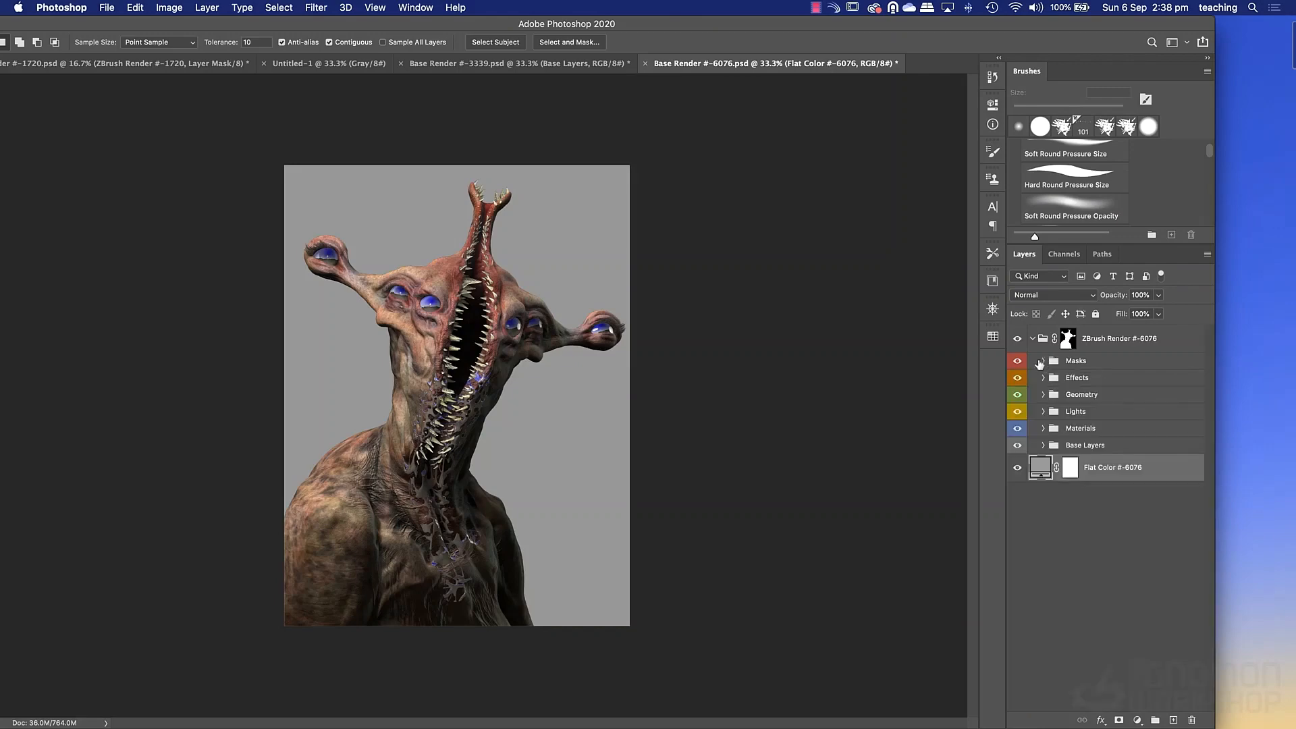
left_click(1017, 361)
Expand the Effects group, compare the creature with and without the AO layer, and make that layer active.
left_click(1044, 378)
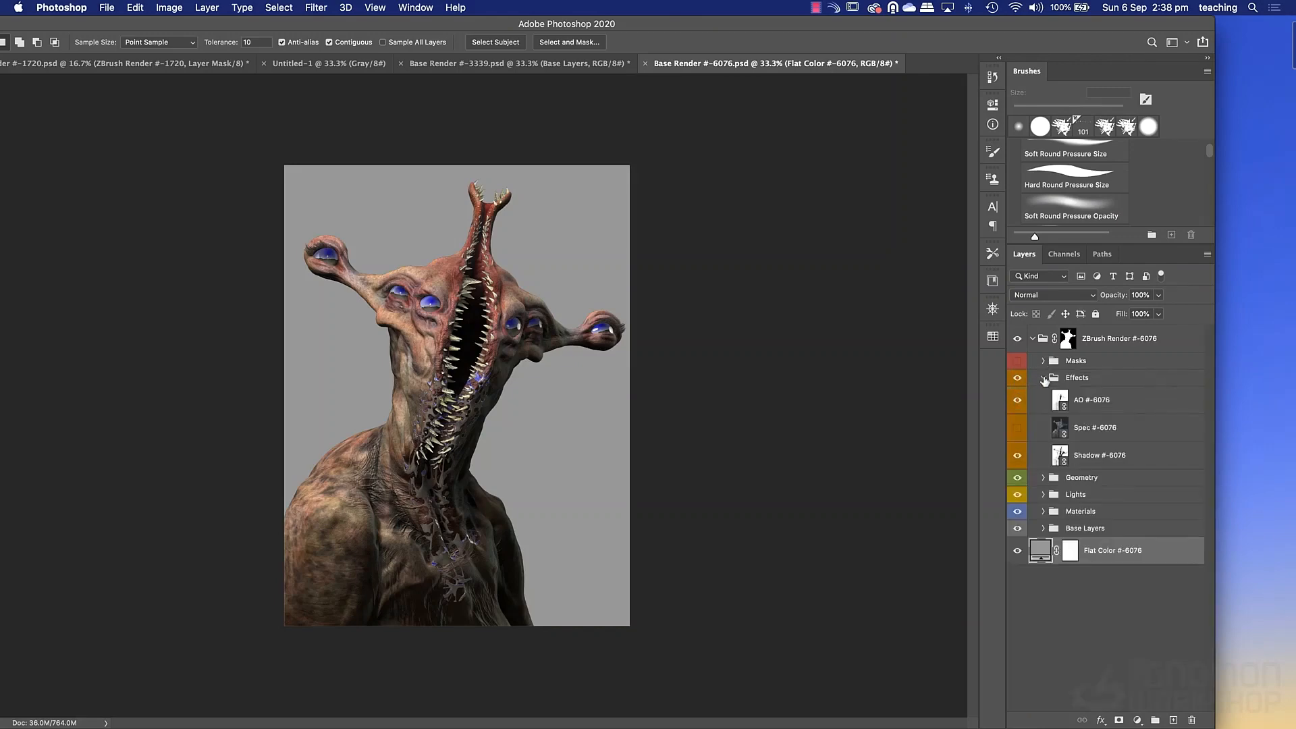
left_click(1016, 401)
left_click(1015, 401)
left_click(1015, 401)
left_click(1016, 400)
left_click(1062, 399)
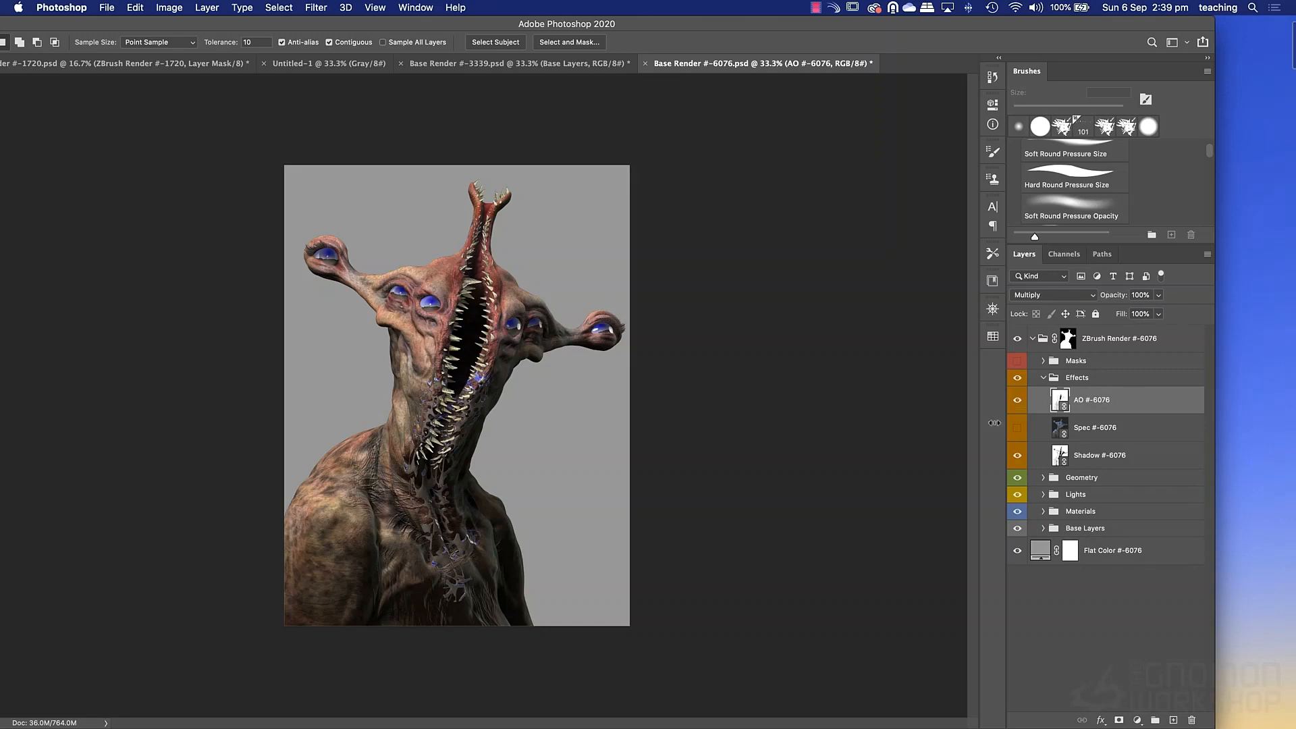
Show the Spec layer and set it to Normal blending at 100% opacity to inspect the pass.
left_click(1017, 428)
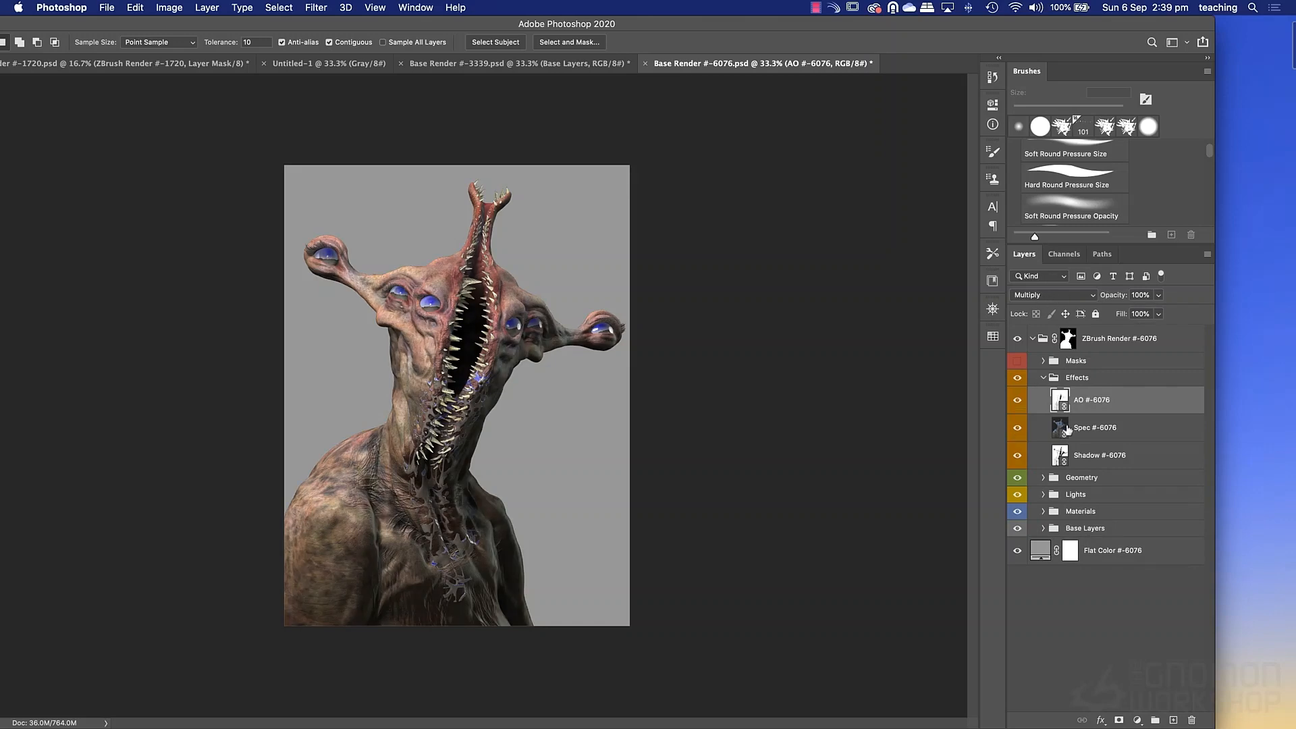
left_click(1058, 431)
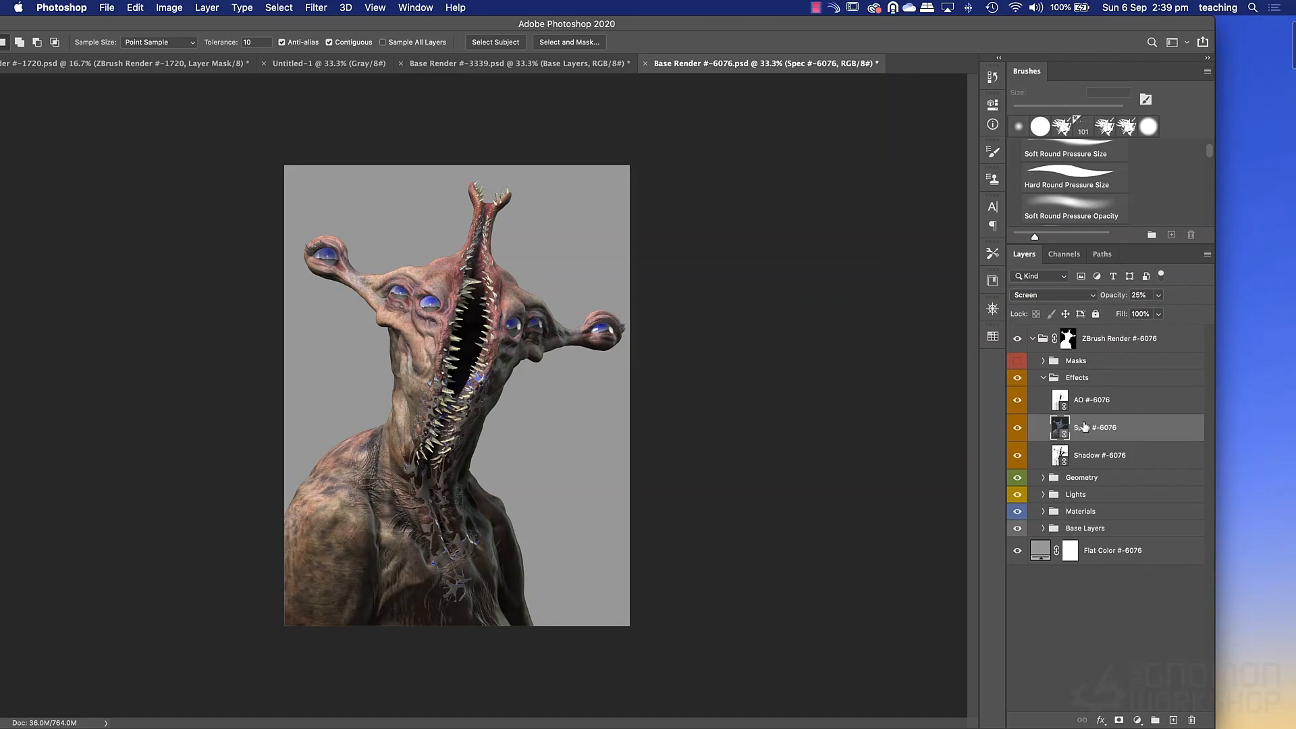
left_click(1036, 278)
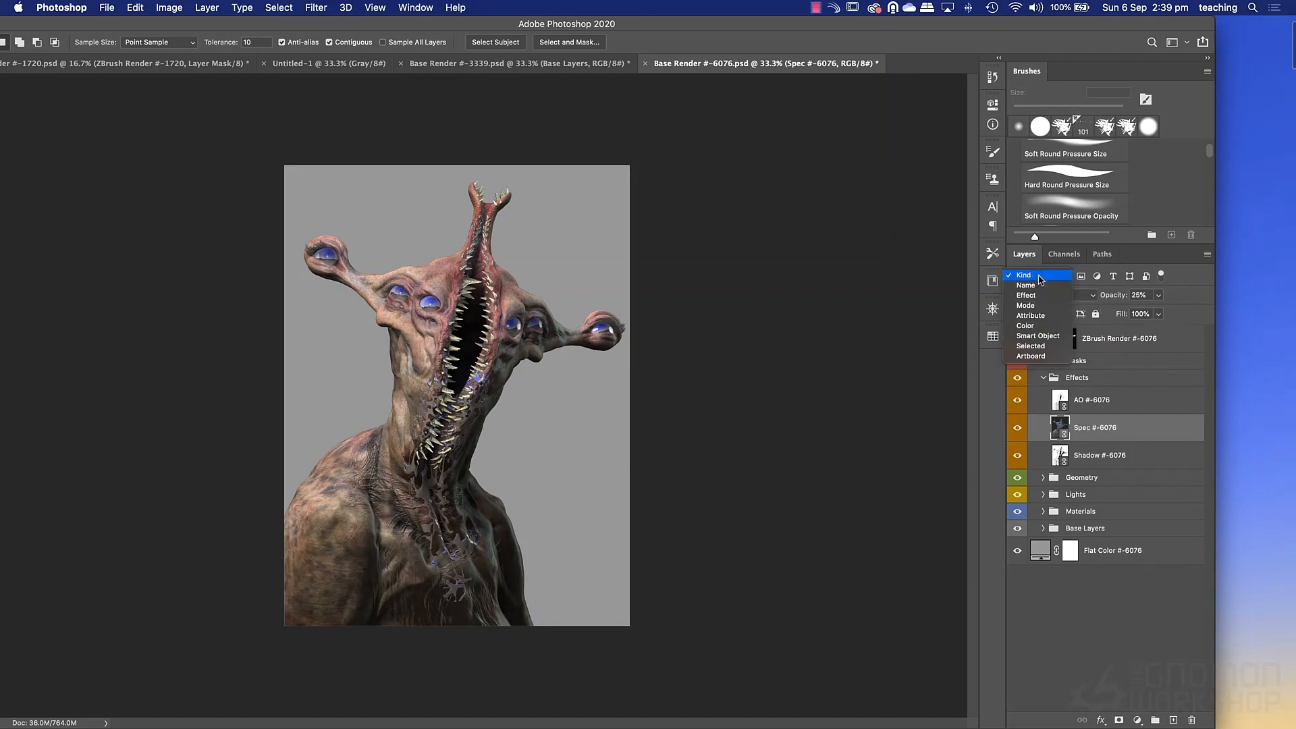
left_click(899, 276)
left_click(1044, 297)
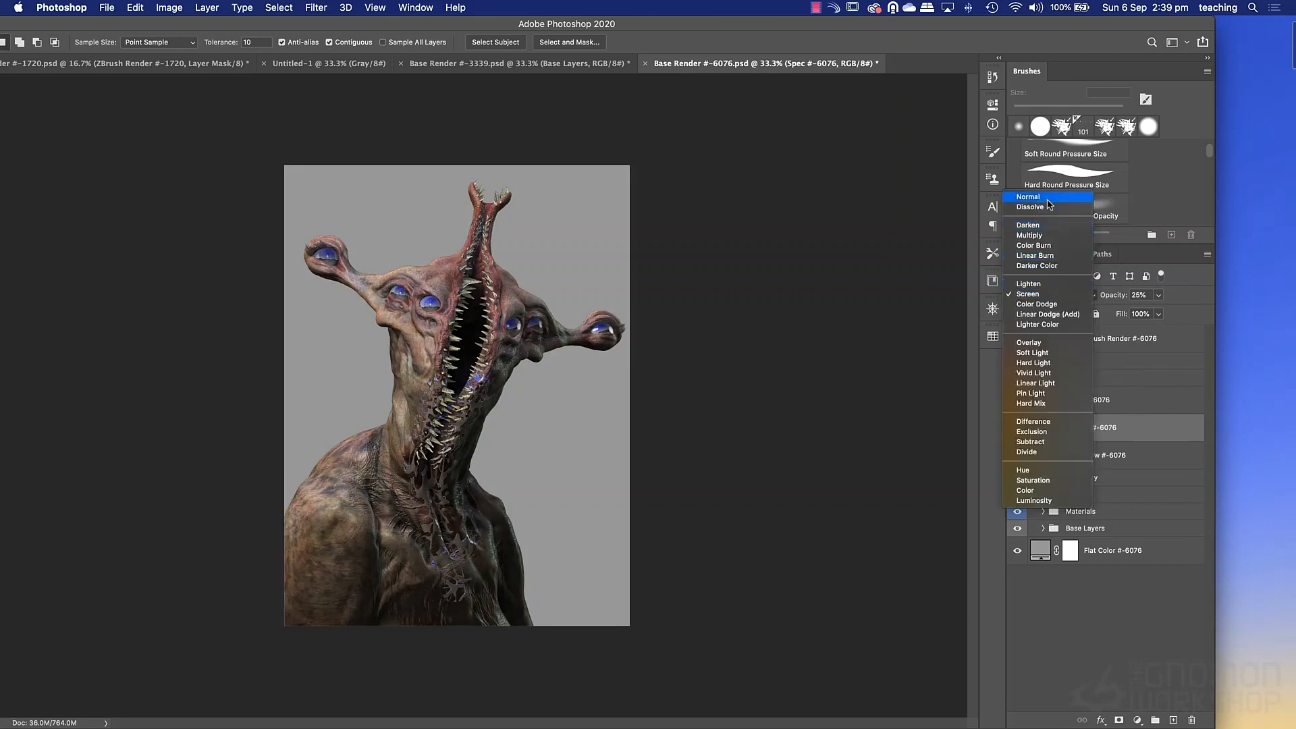
left_click(1048, 198)
left_click(1158, 295)
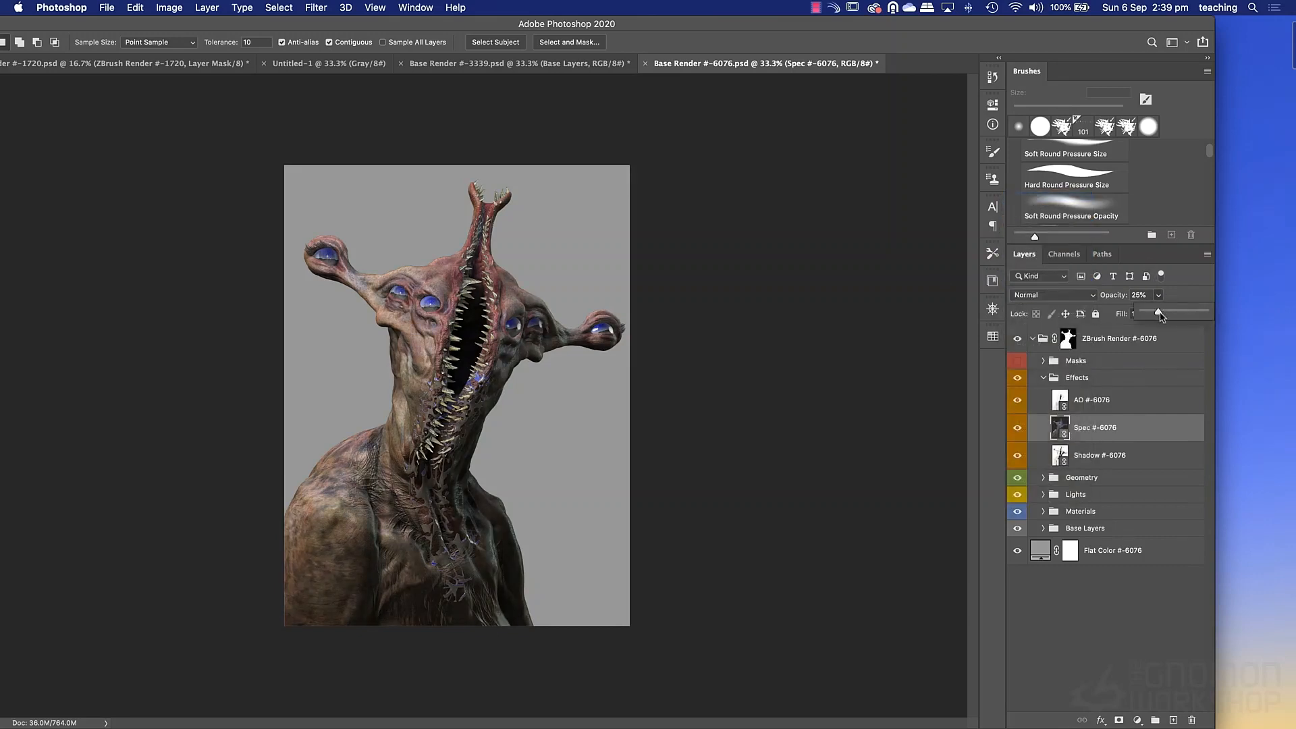
left_click_drag(1159, 316, 1209, 323)
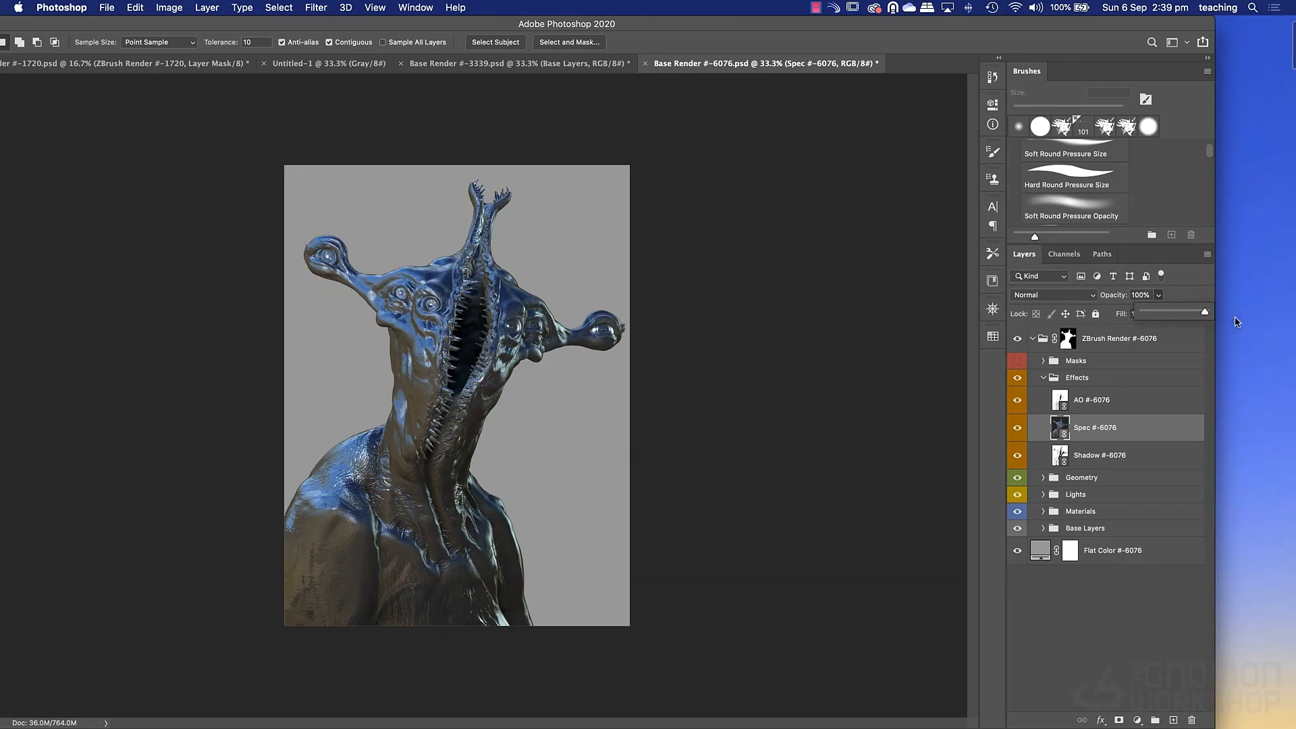
Set the Spec layer to Screen blending, lower its opacity to about 34%, and hide the layer.
left_click(1080, 297)
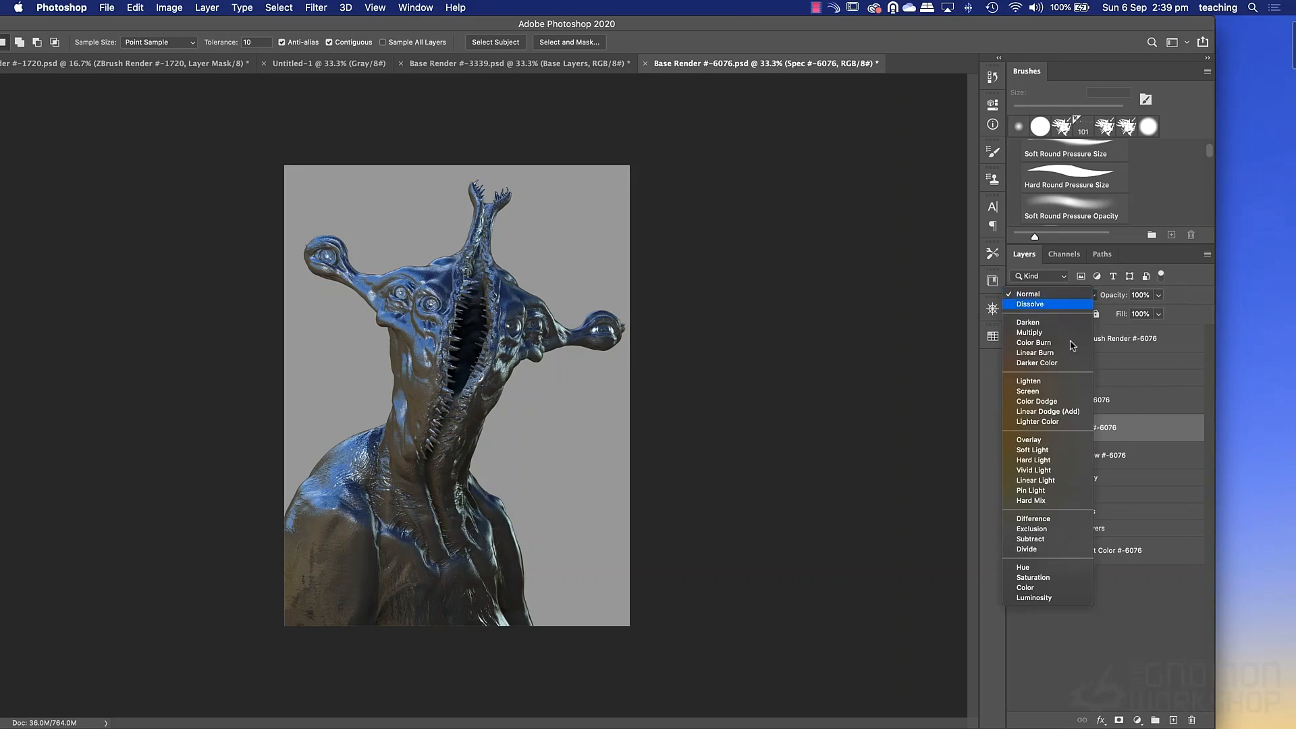
left_click(1053, 390)
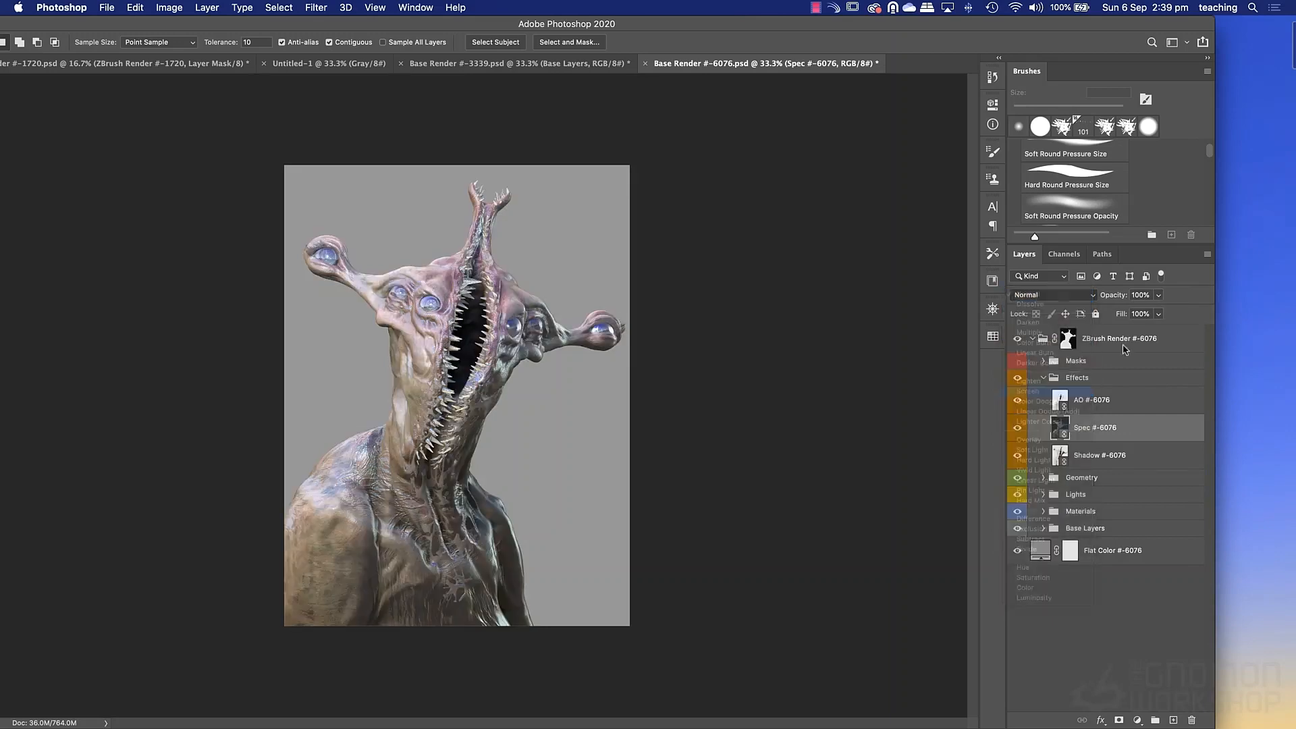
left_click(1157, 295)
left_click_drag(1158, 315, 1117, 313)
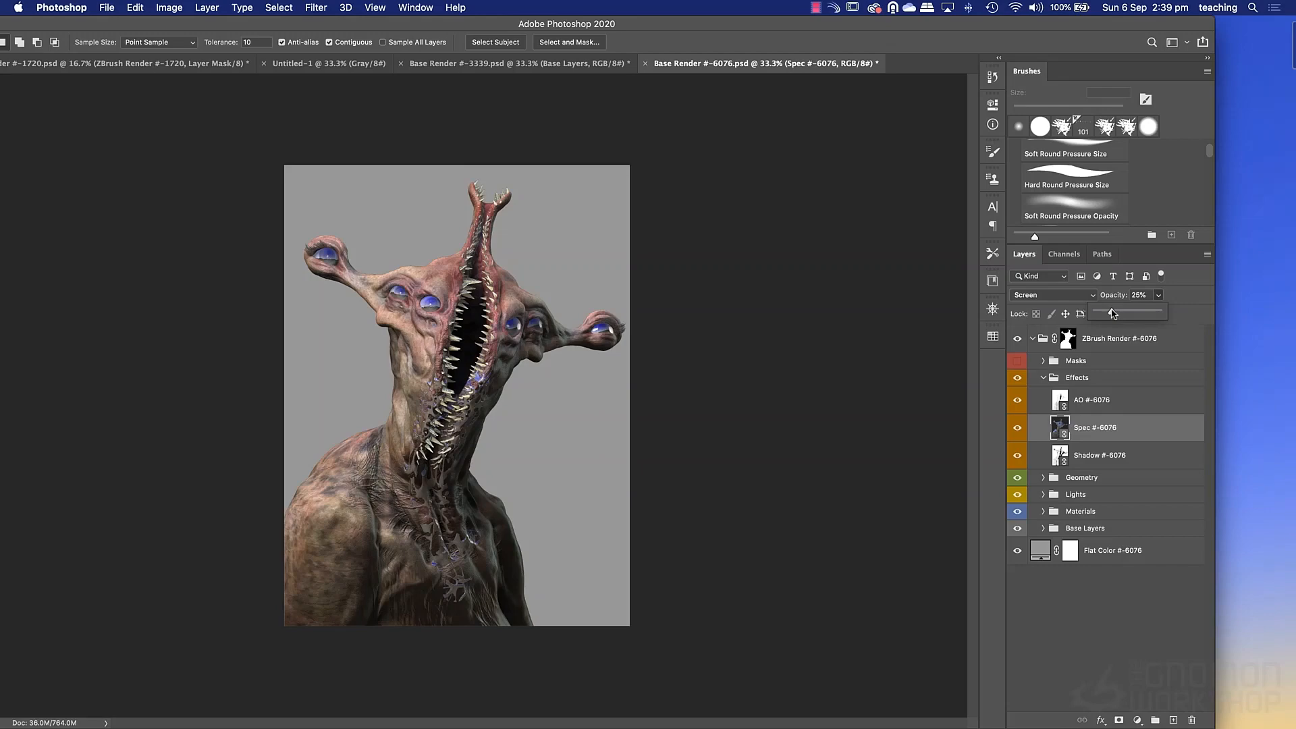
left_click_drag(1114, 315, 1118, 313)
left_click(1017, 429)
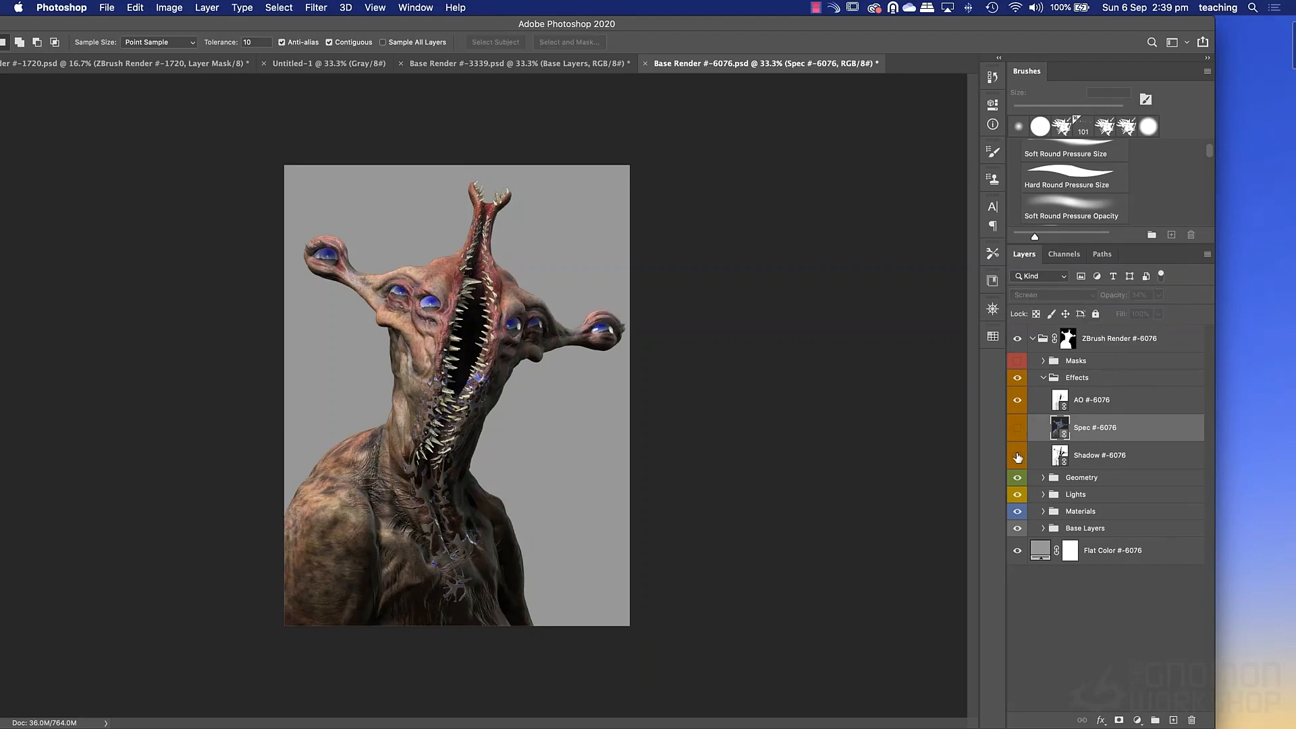
Compare the creature with and without the Shadow layer, leaving it shown and active.
left_click(1017, 456)
left_click(1017, 456)
left_click(1016, 456)
left_click(1017, 456)
left_click(1087, 459)
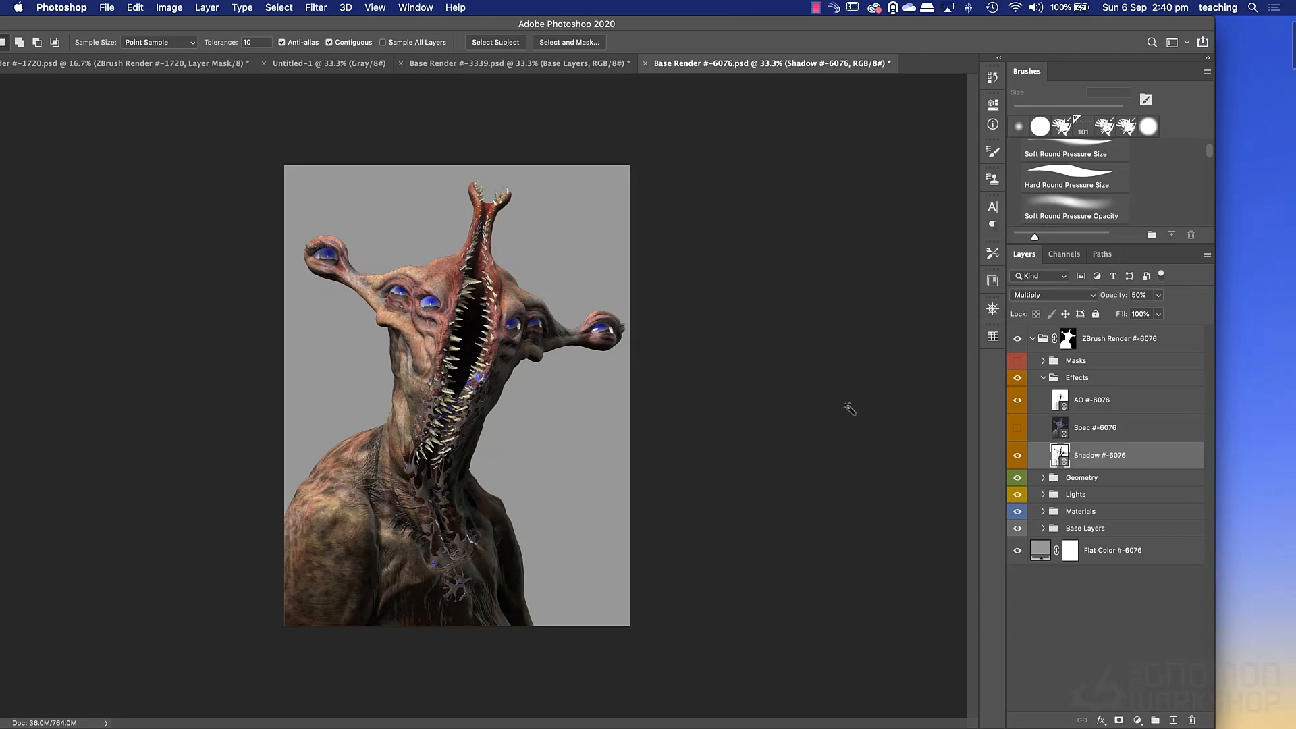
Apply Levels to the Shadow layer with black input 177 and midtone 2.53, and compare the filter off and on.
key("super+l")
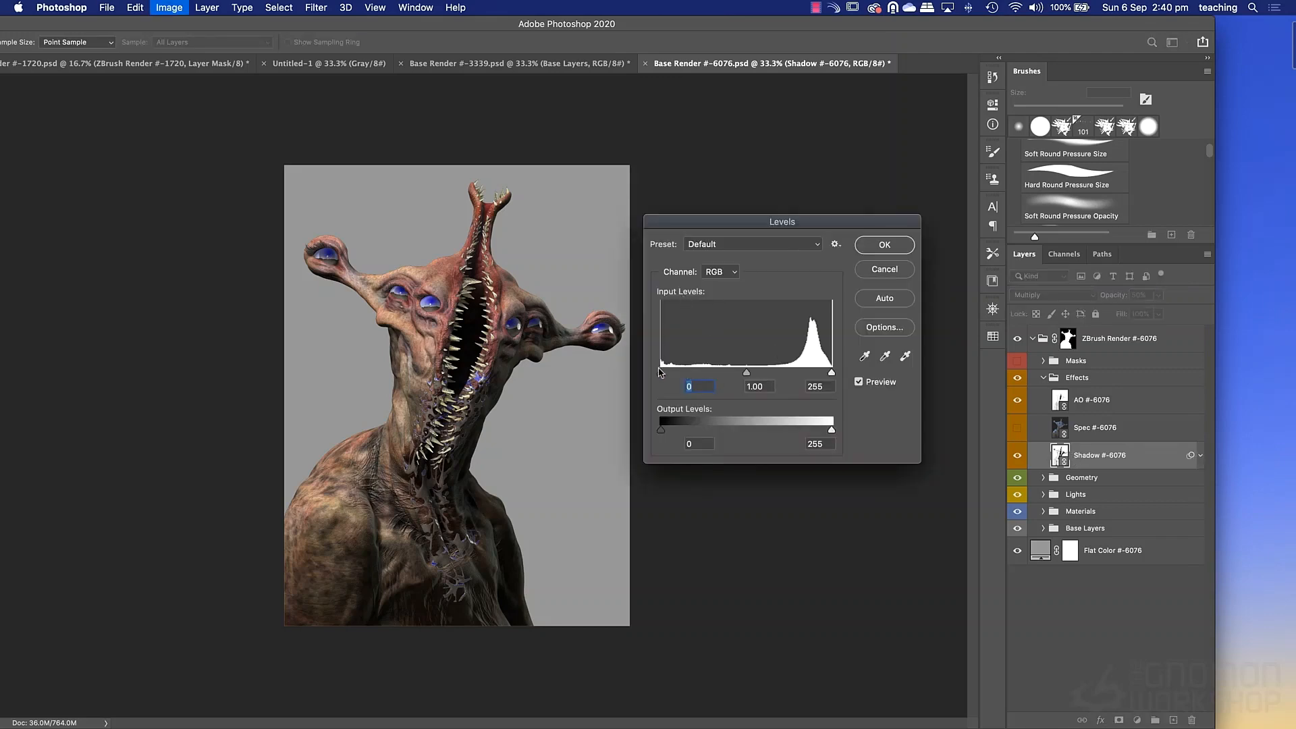
left_click_drag(661, 372, 788, 376)
left_click(880, 247)
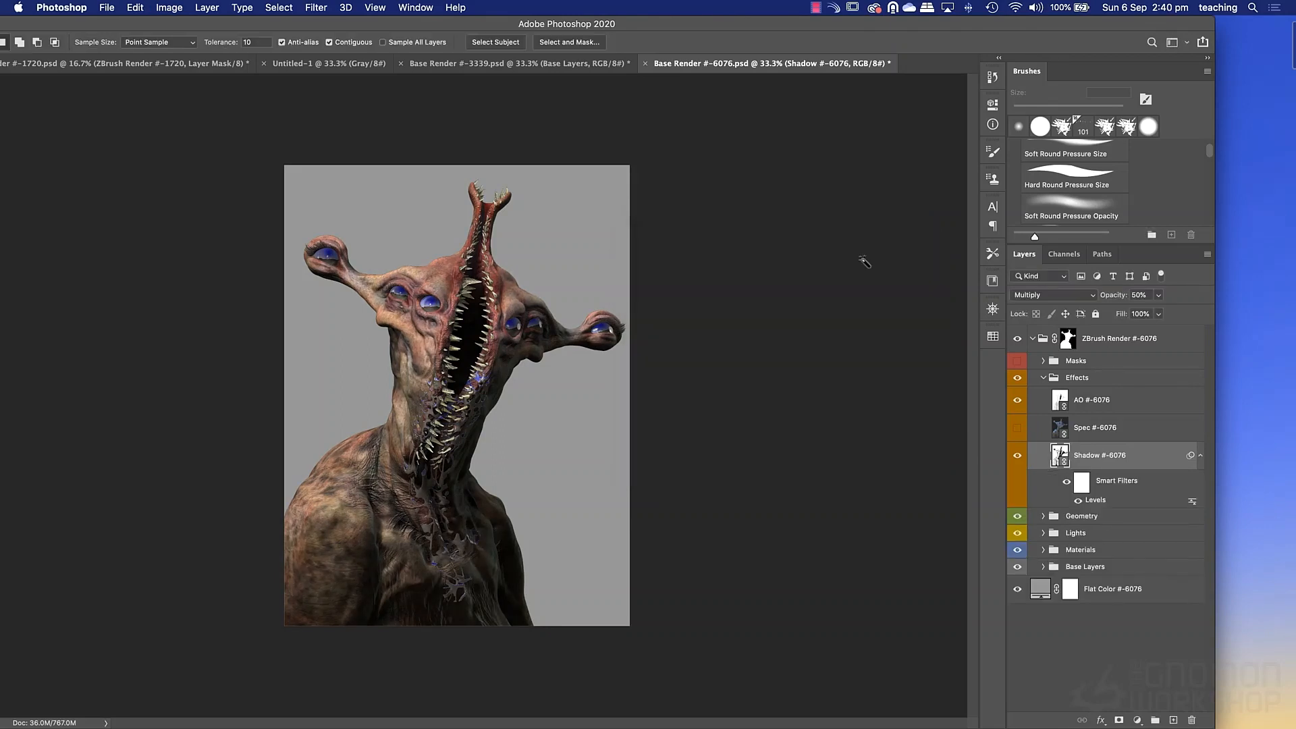
left_click(1078, 501)
left_click(1078, 501)
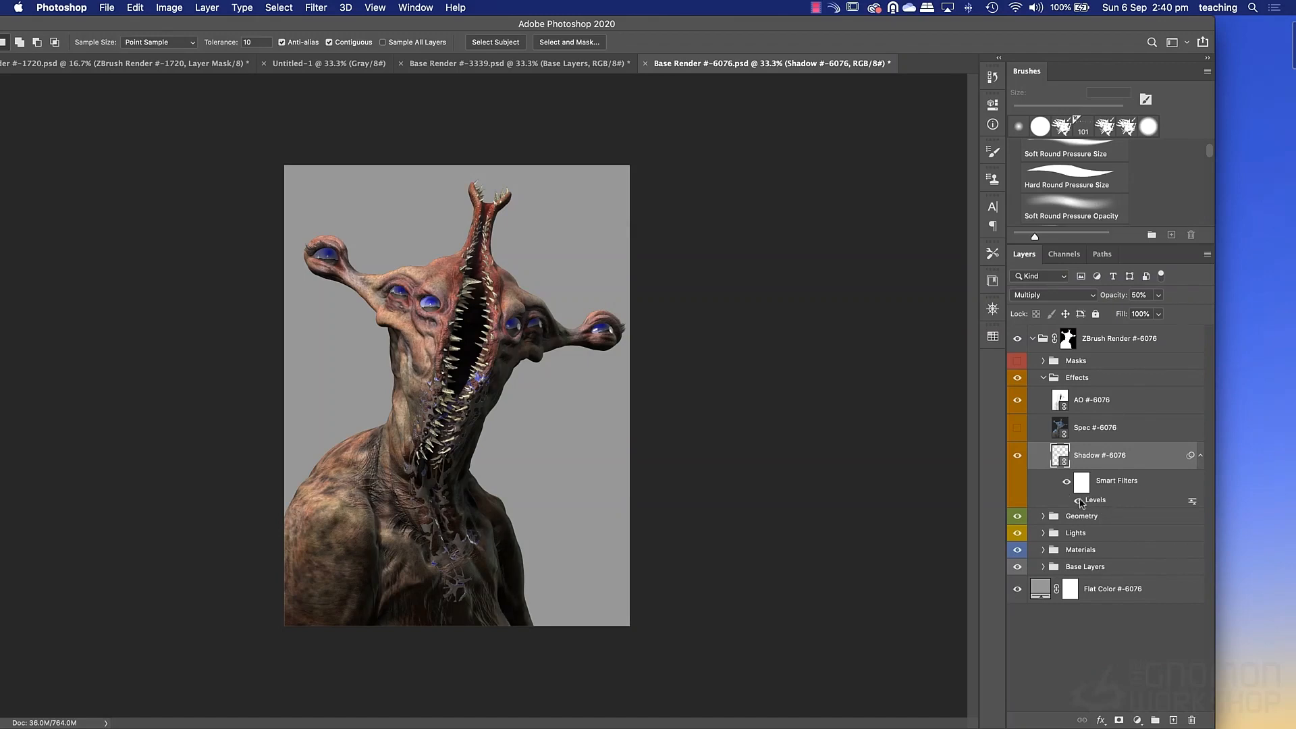
Try setting the black input level of the Shadow layer's Levels filter to 0.
double_click(1095, 500)
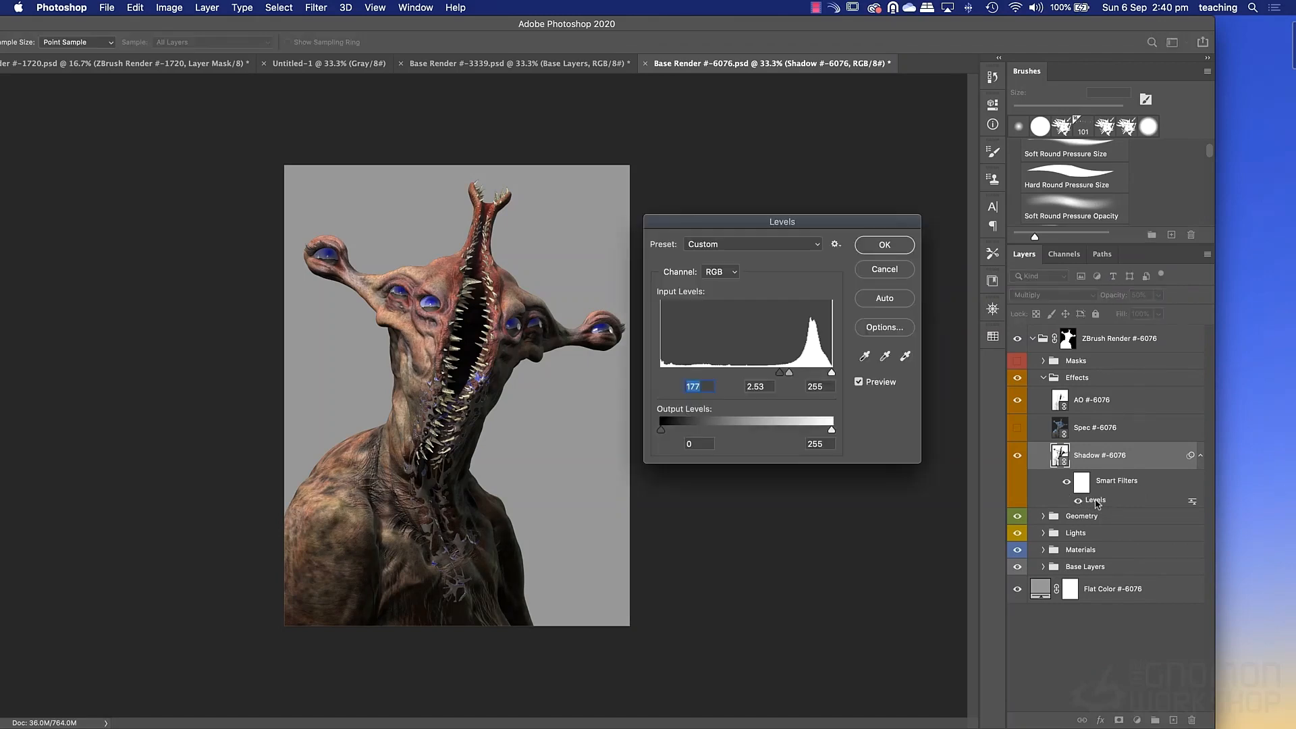
left_click_drag(780, 371, 610, 369)
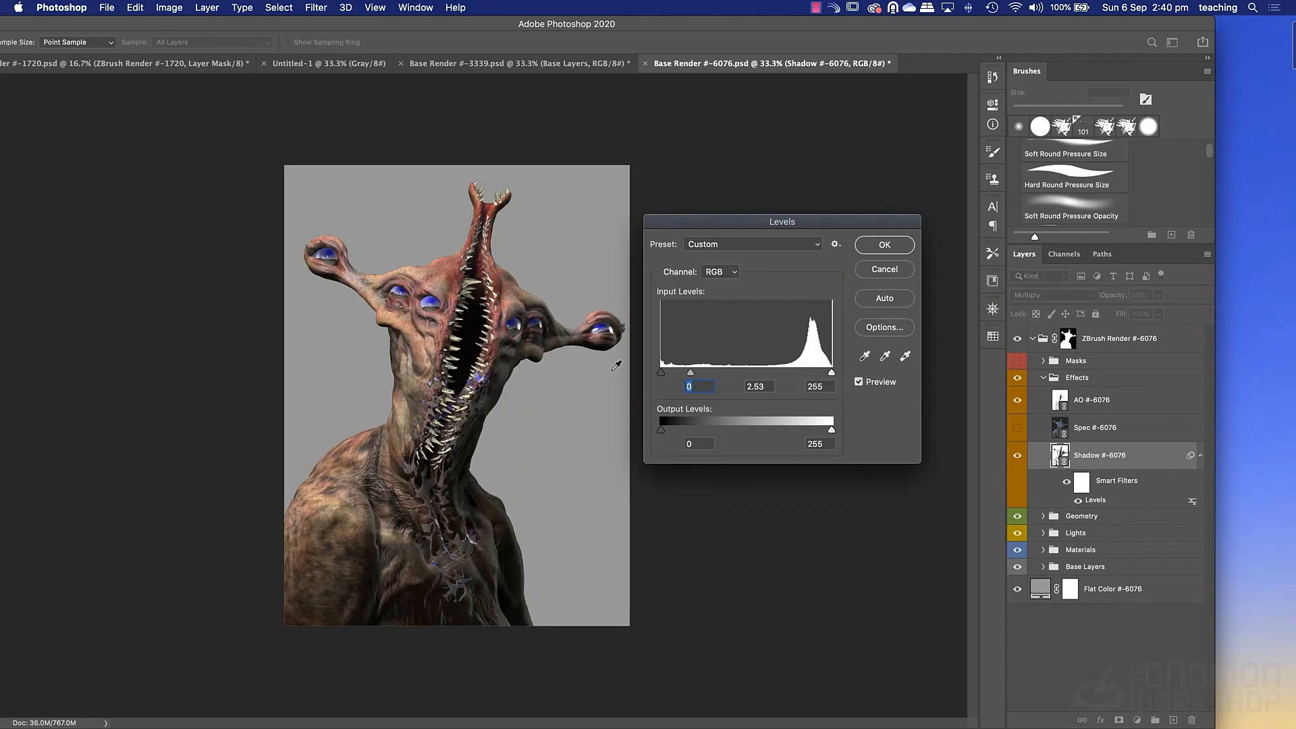
left_click(884, 268)
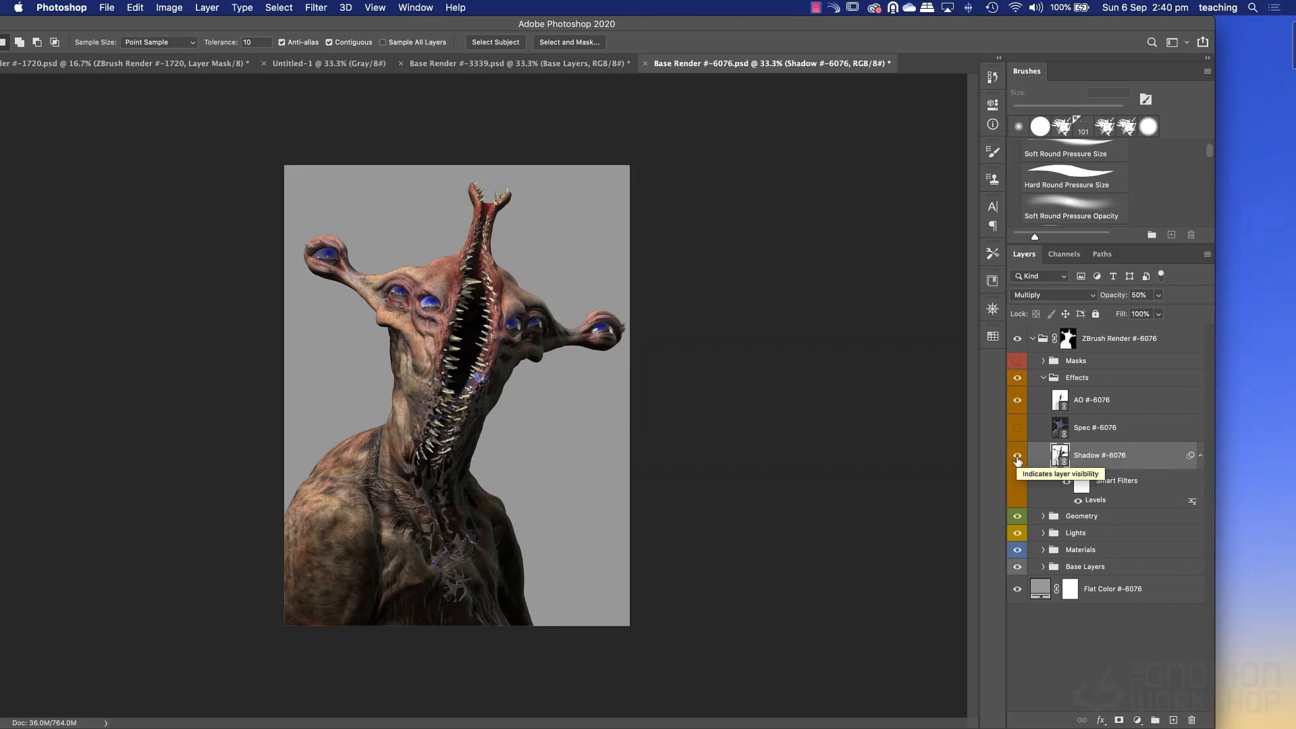
Collapse and hide the Effects group, and show the SubtoolID layer in the Geometry group as the active layer.
left_click(1043, 378)
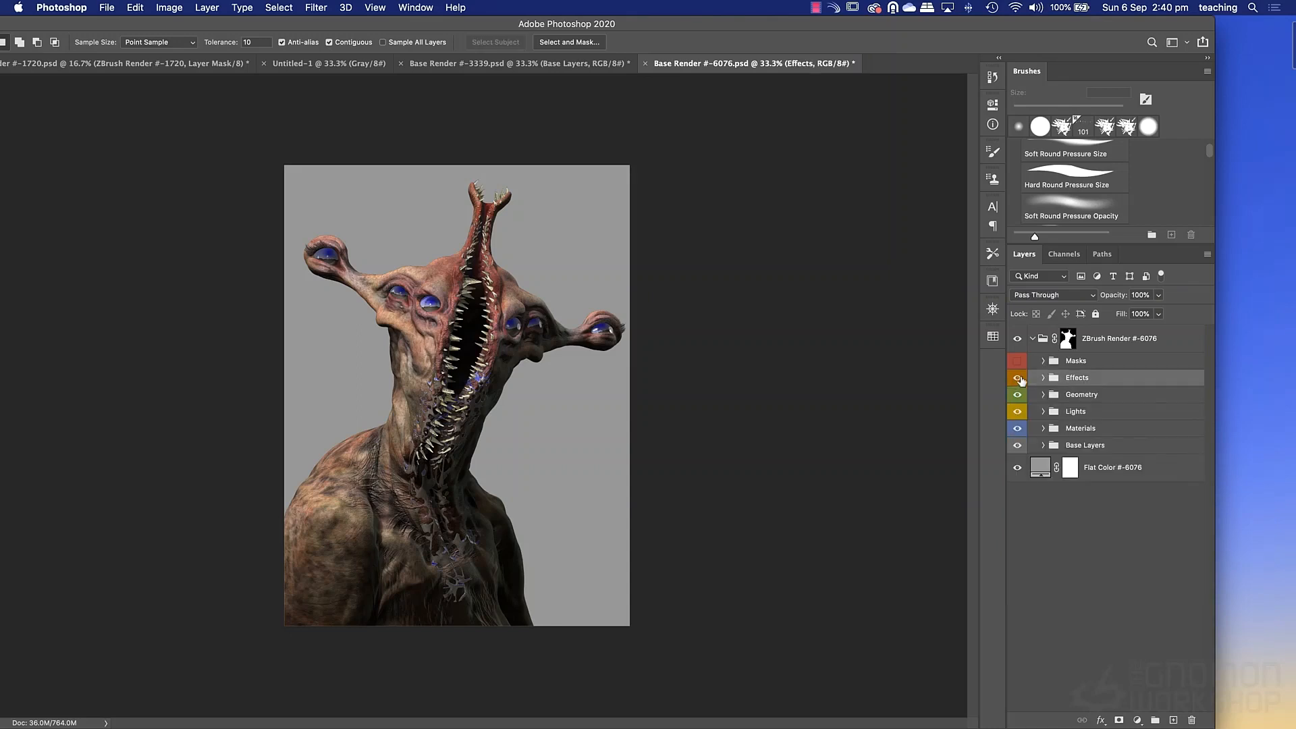
left_click(1018, 378)
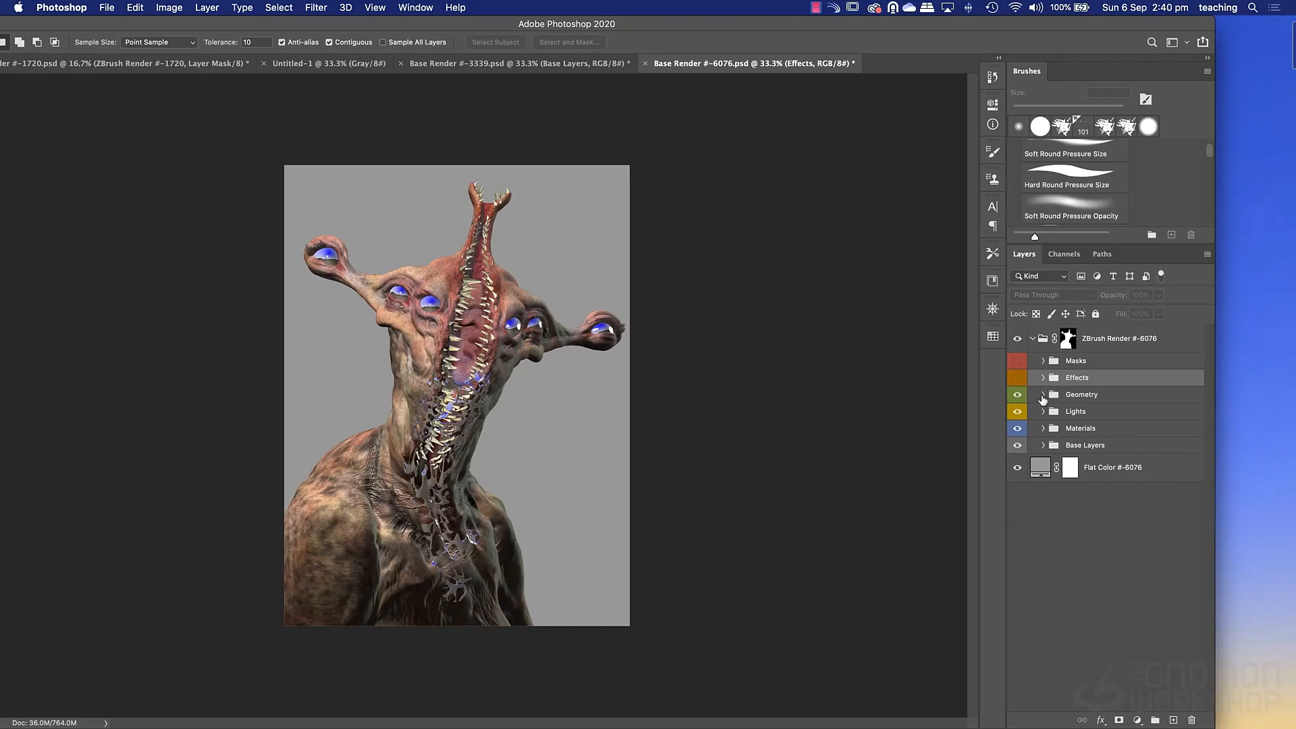
left_click(1043, 395)
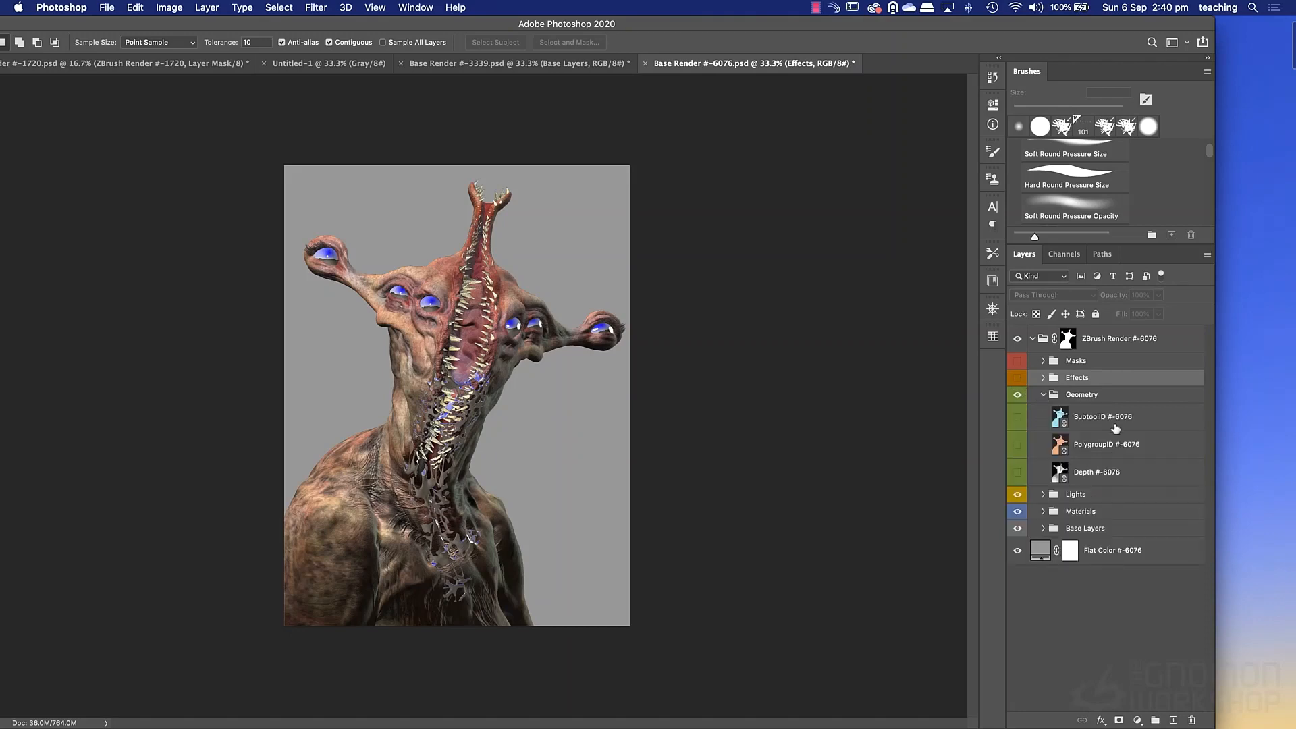
left_click(1018, 418)
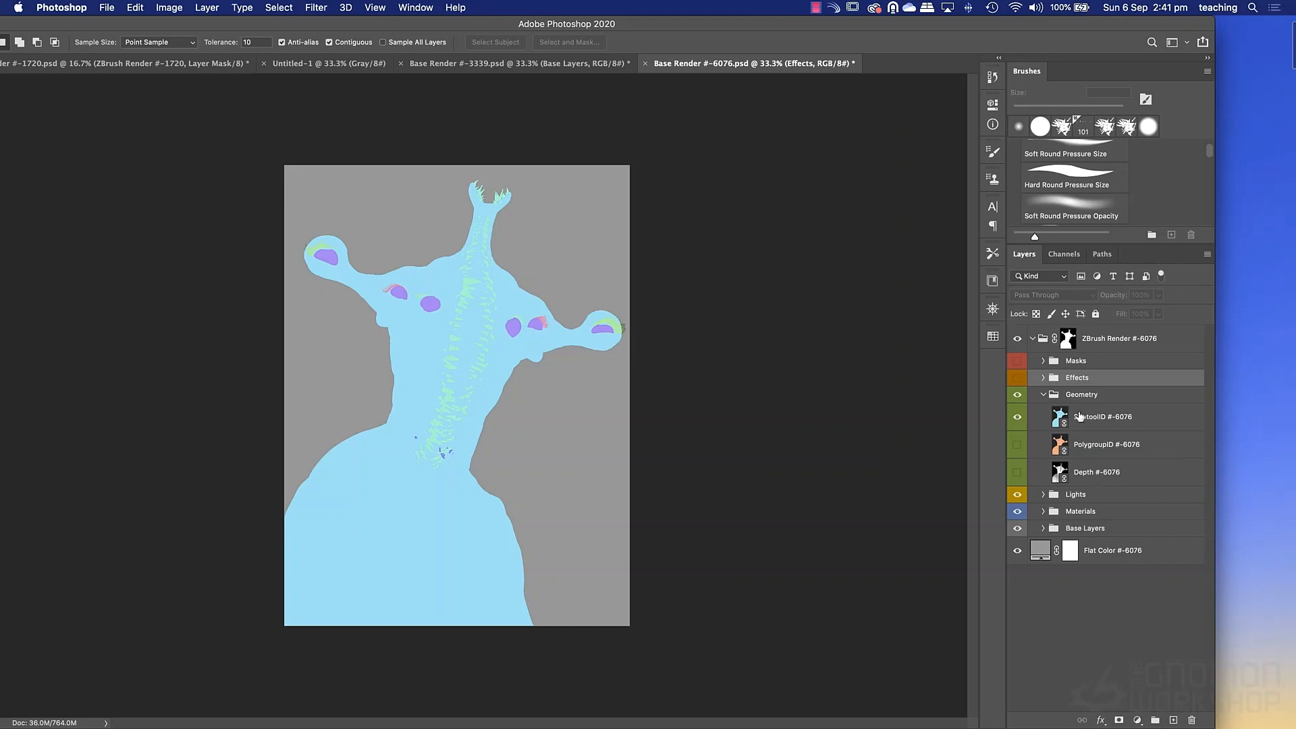
left_click(1067, 419)
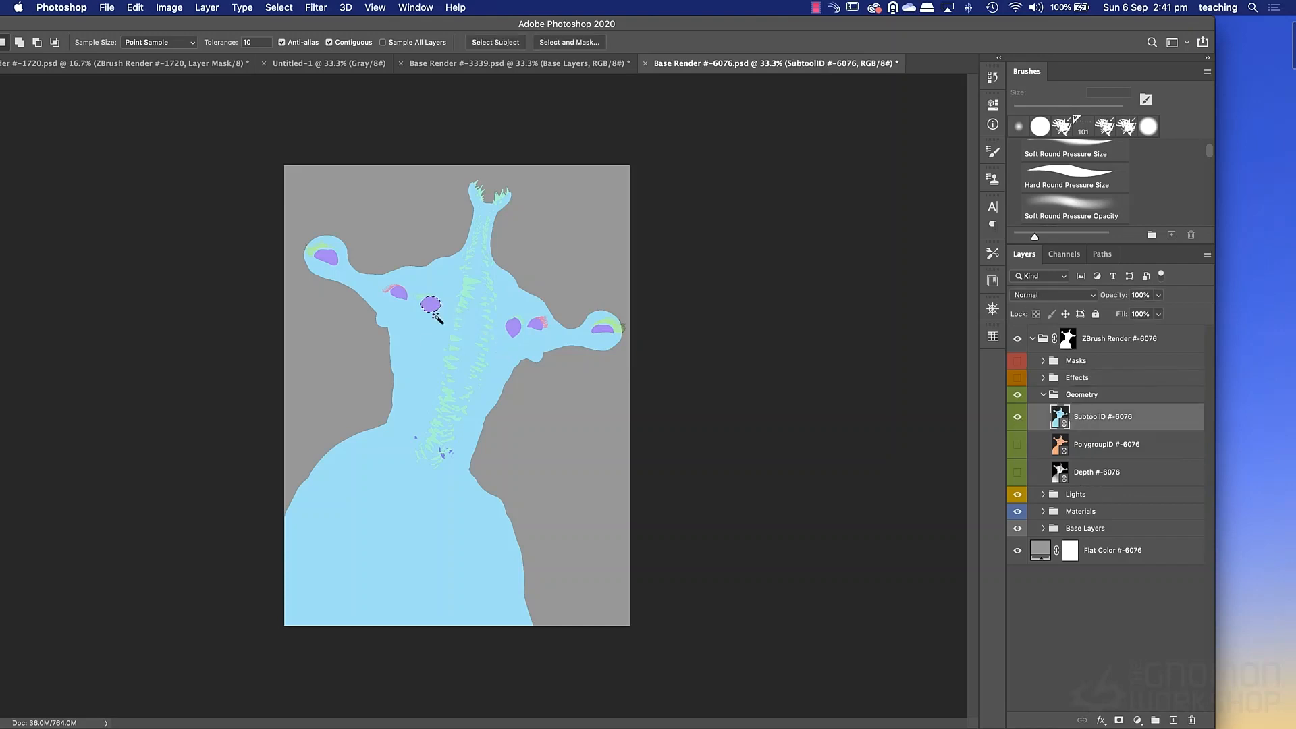
Test selecting the eye and body colour regions of the SubtoolID layer with the Magic Wand, and clear the selection.
left_click(424, 345)
left_click(535, 327)
left_click(523, 333)
left_click(530, 347)
left_click(492, 354)
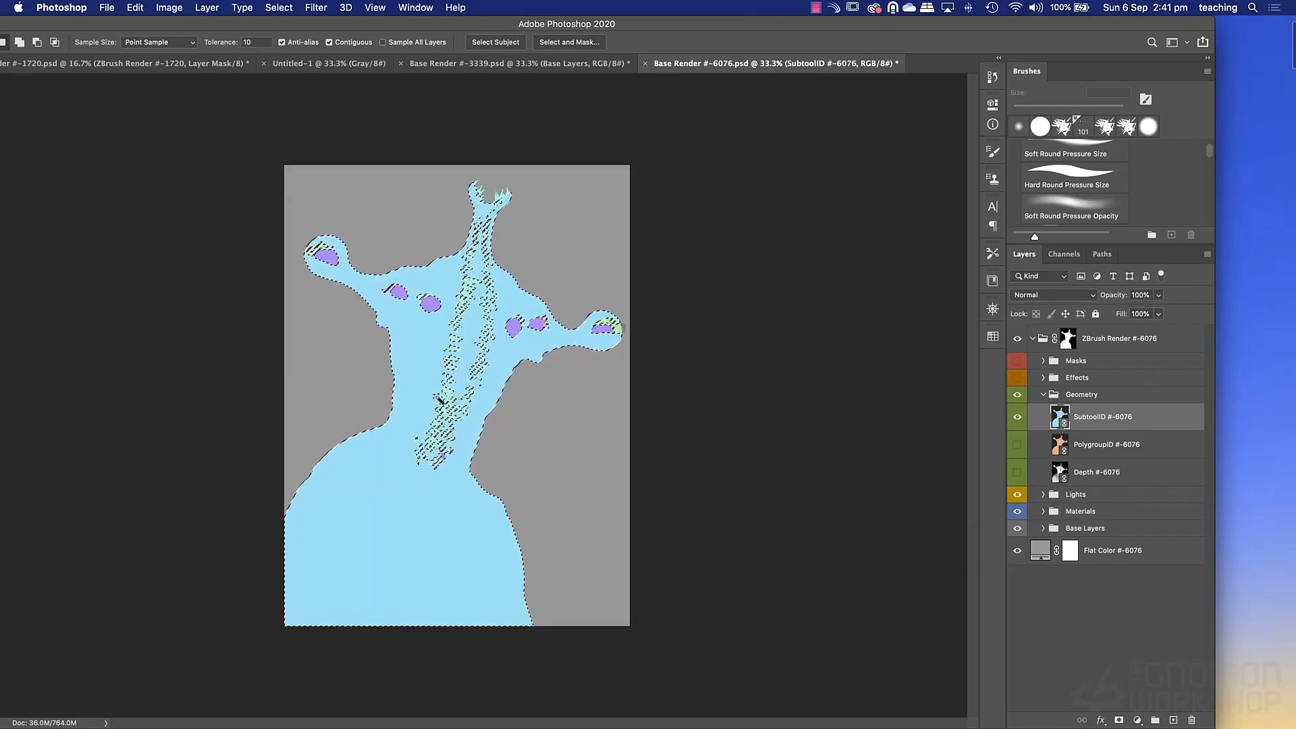
key("super+d")
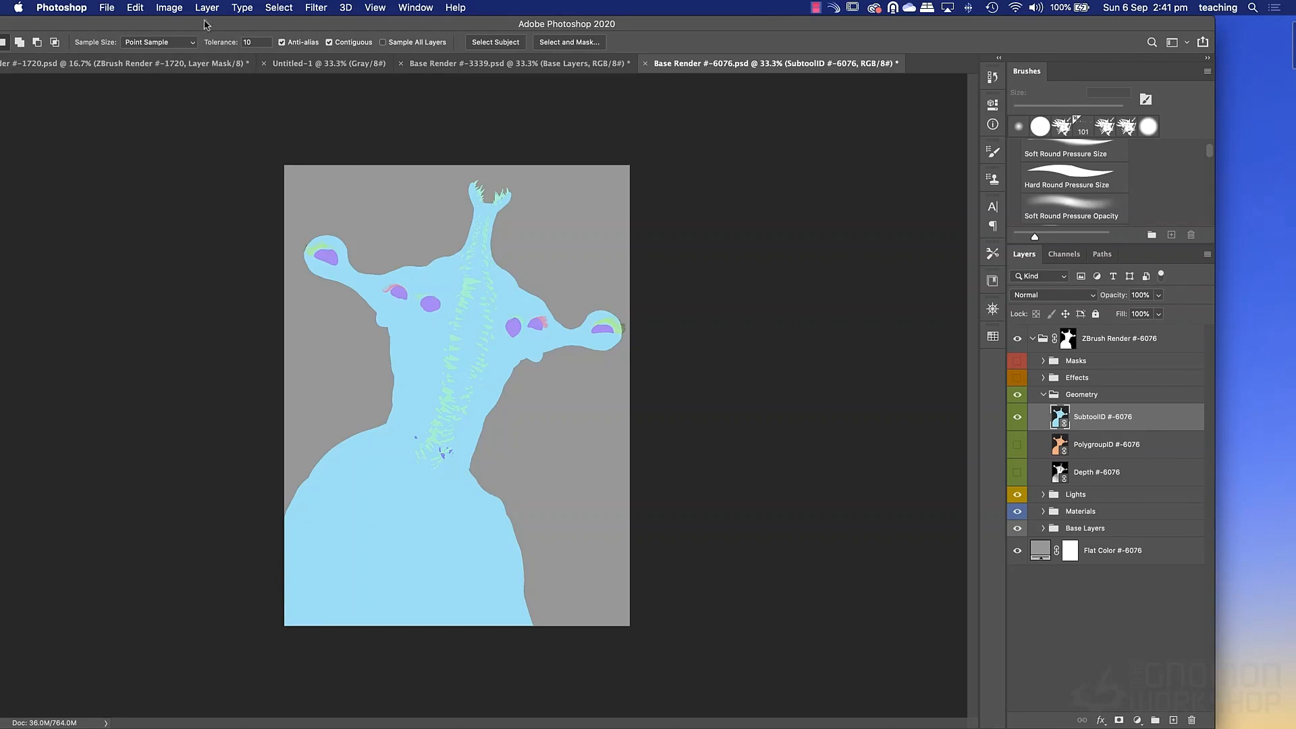
Try sampling the purple eye and blue body colours of the SubtoolID layer with Color Range, and cancel it.
left_click(170, 7)
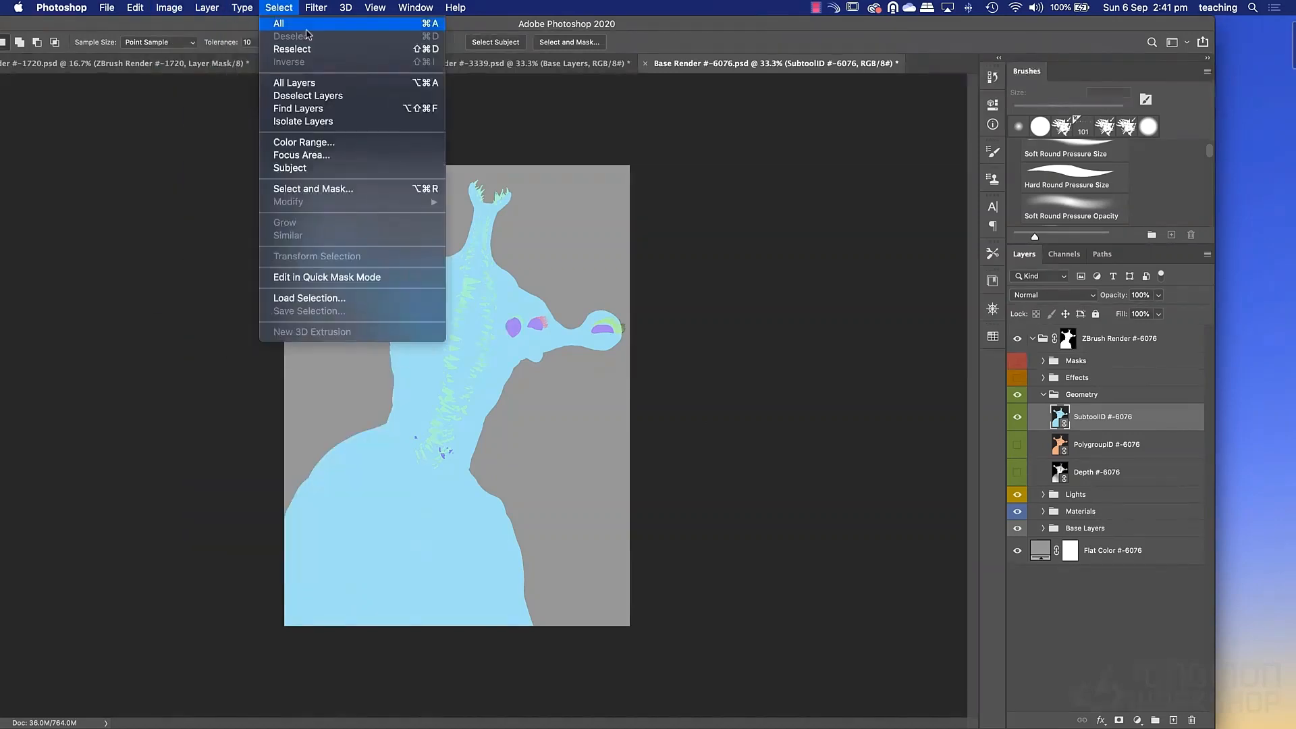
left_click(304, 142)
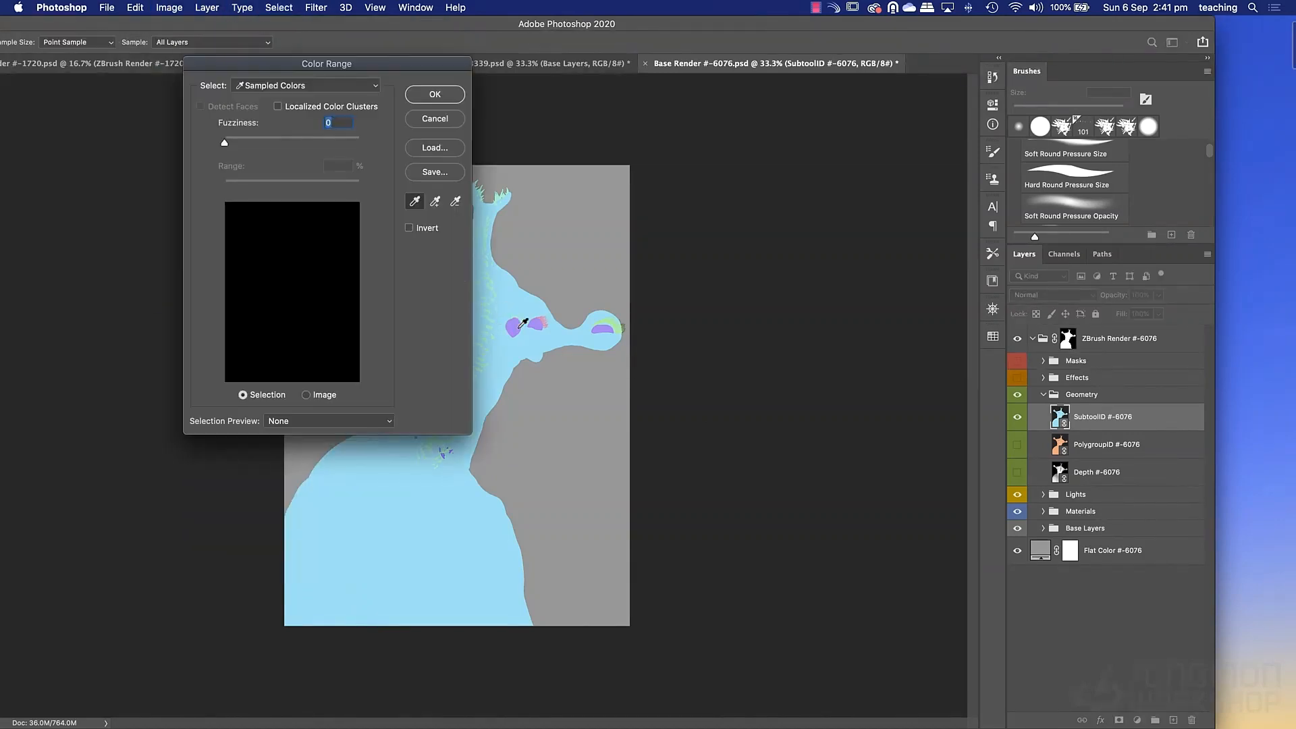
left_click(517, 328)
left_click(573, 336)
left_click(516, 327)
left_click(435, 120)
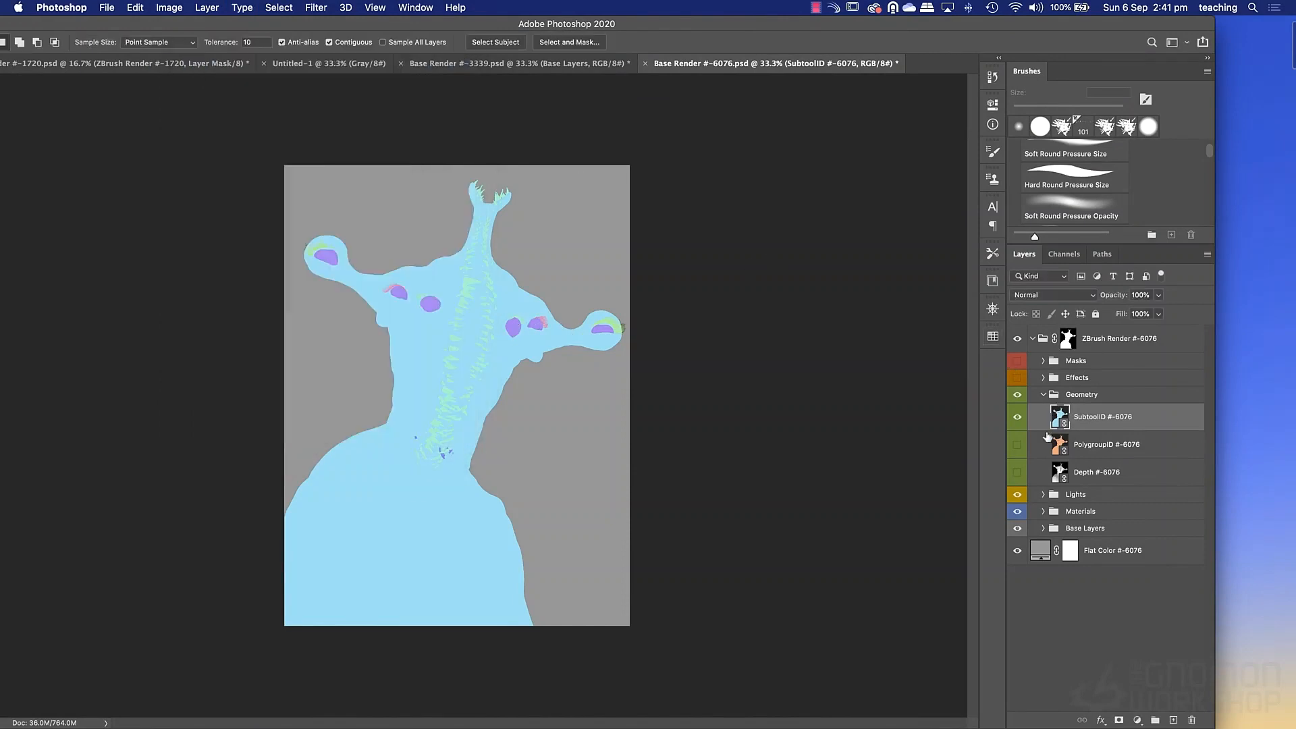
Hide the SubtoolID layer and preview the PolygroupID pass alone, followed by the Depth pass.
left_click(1016, 418)
left_click(1017, 446)
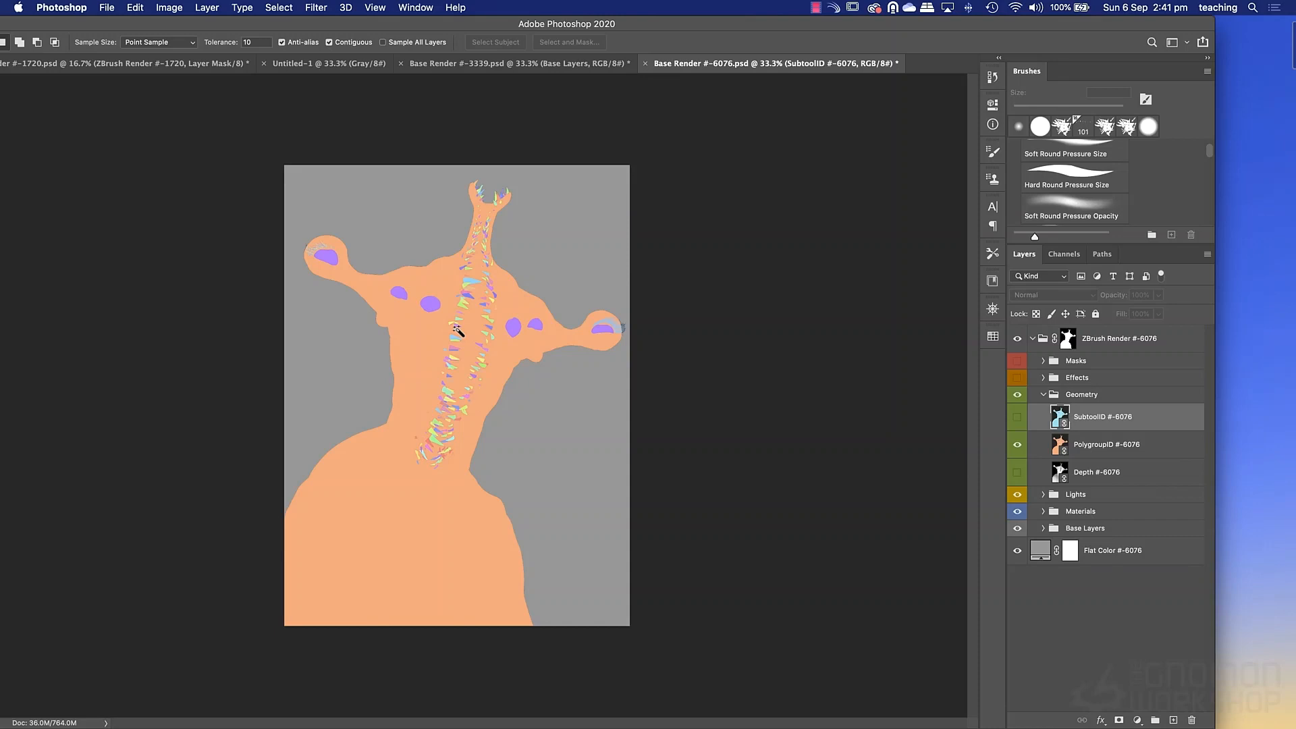
left_click(1017, 445)
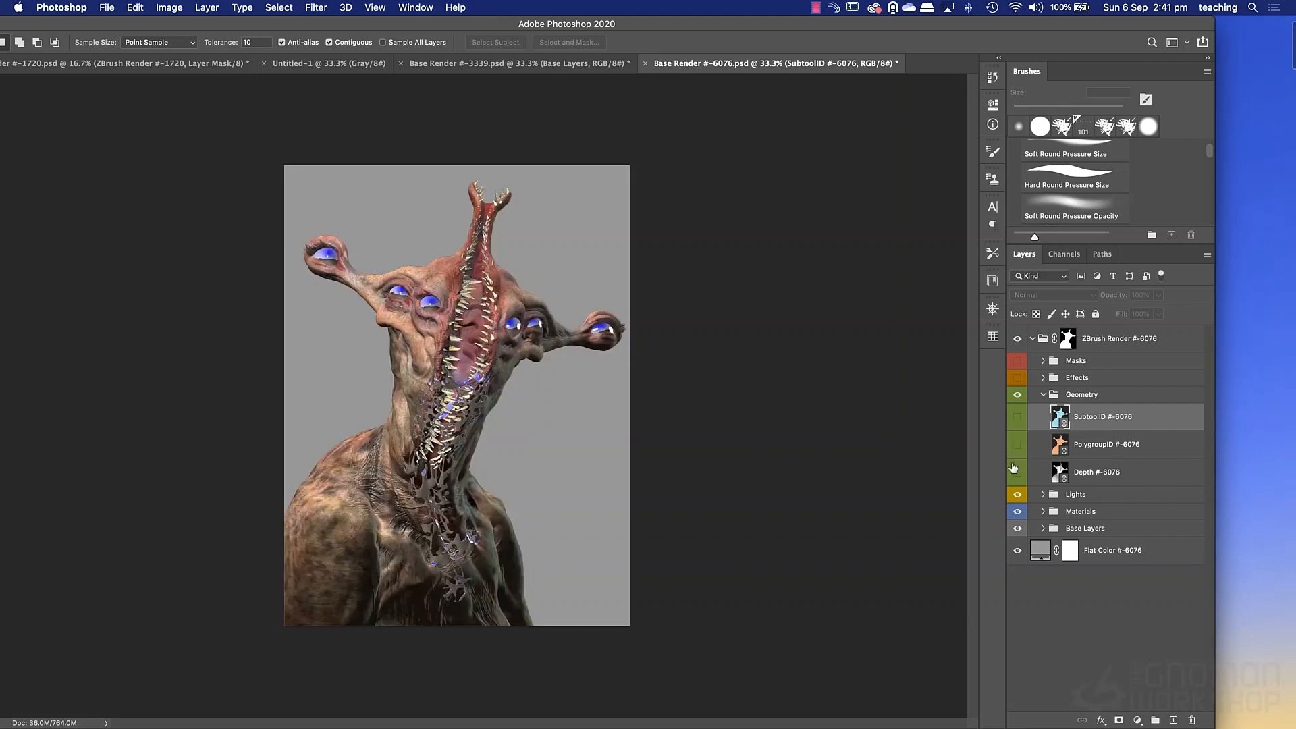
left_click(1015, 472)
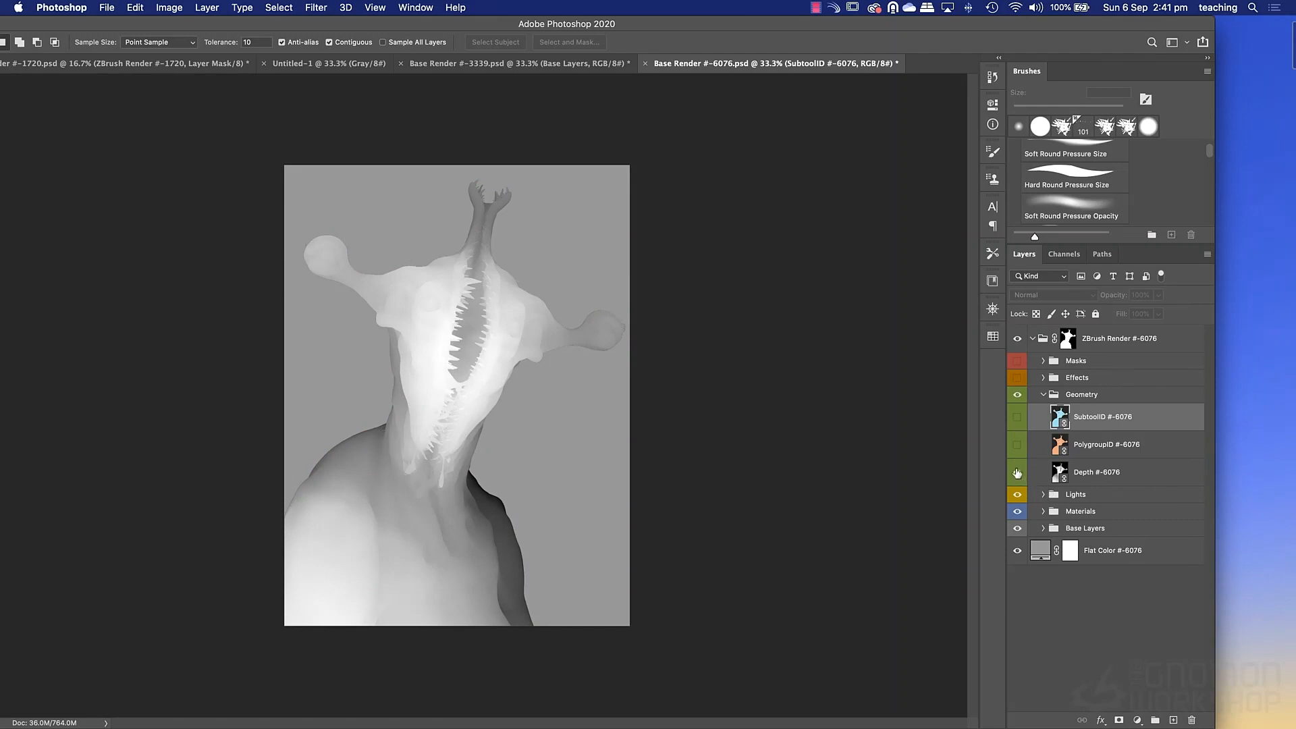
Hide the Depth layer, and collapse and hide the Geometry group.
left_click(1043, 395)
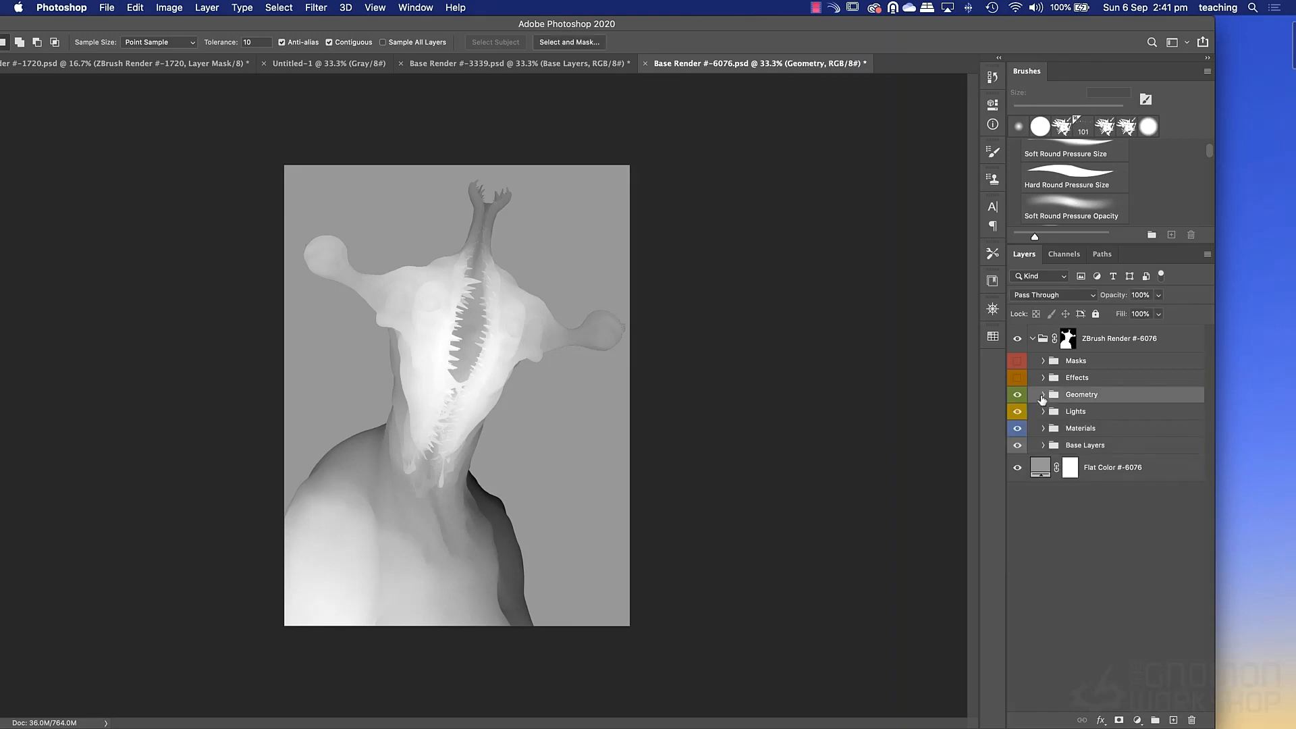
left_click(1042, 396)
left_click(1017, 472)
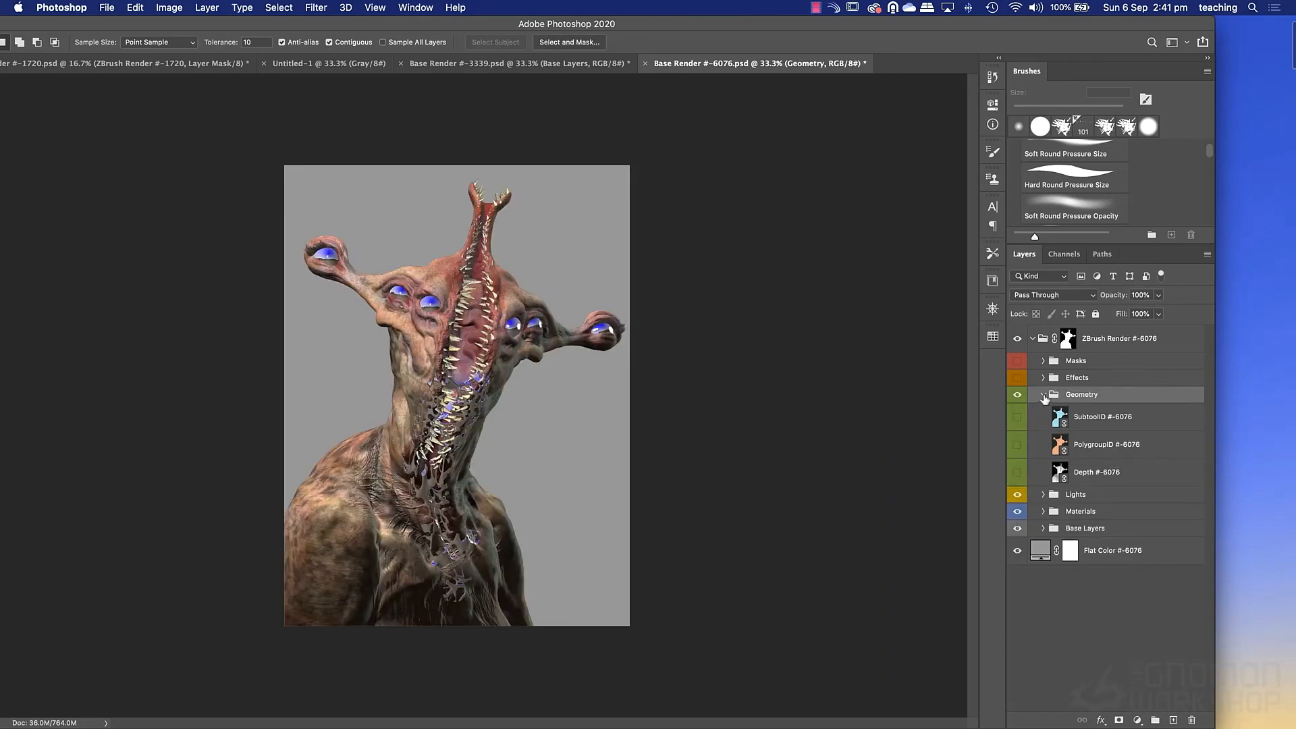
left_click(1043, 395)
left_click(1016, 396)
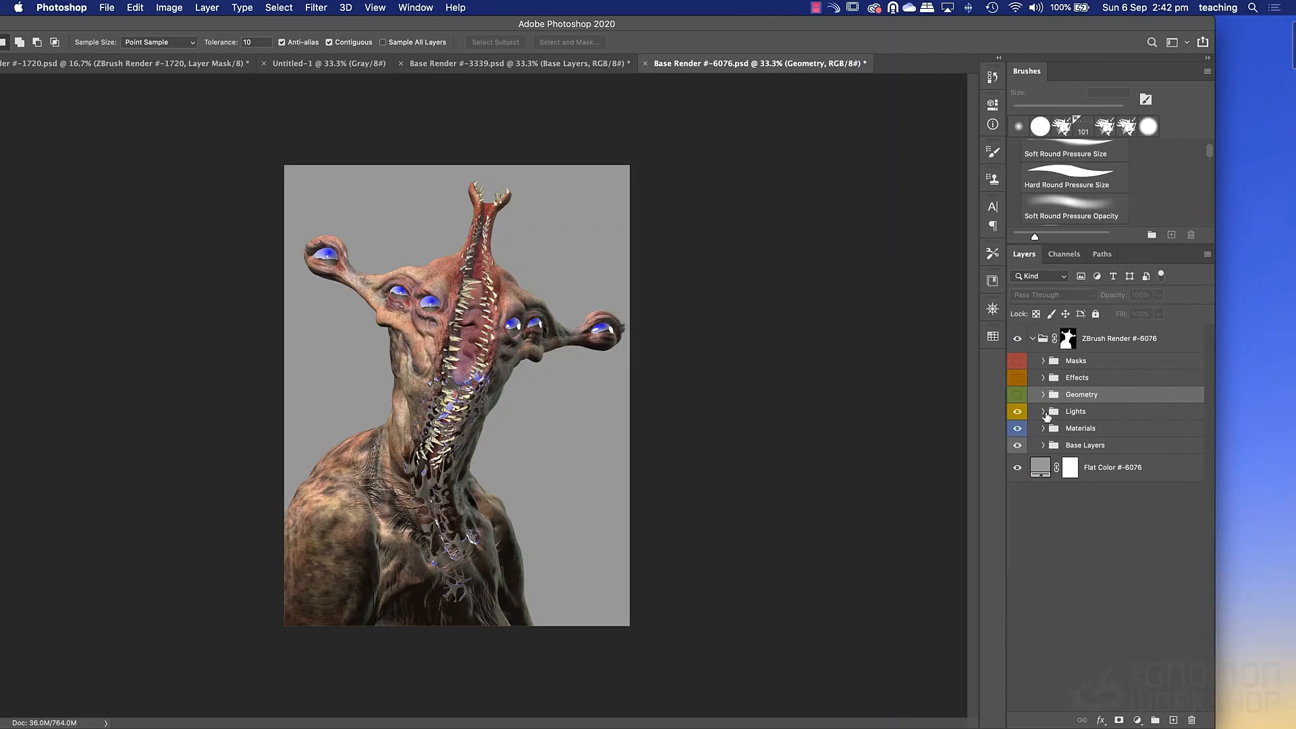
Expand the Lights group and compare the Back Right Light and Back Left Light layers on and off.
left_click(1044, 411)
left_click(1017, 435)
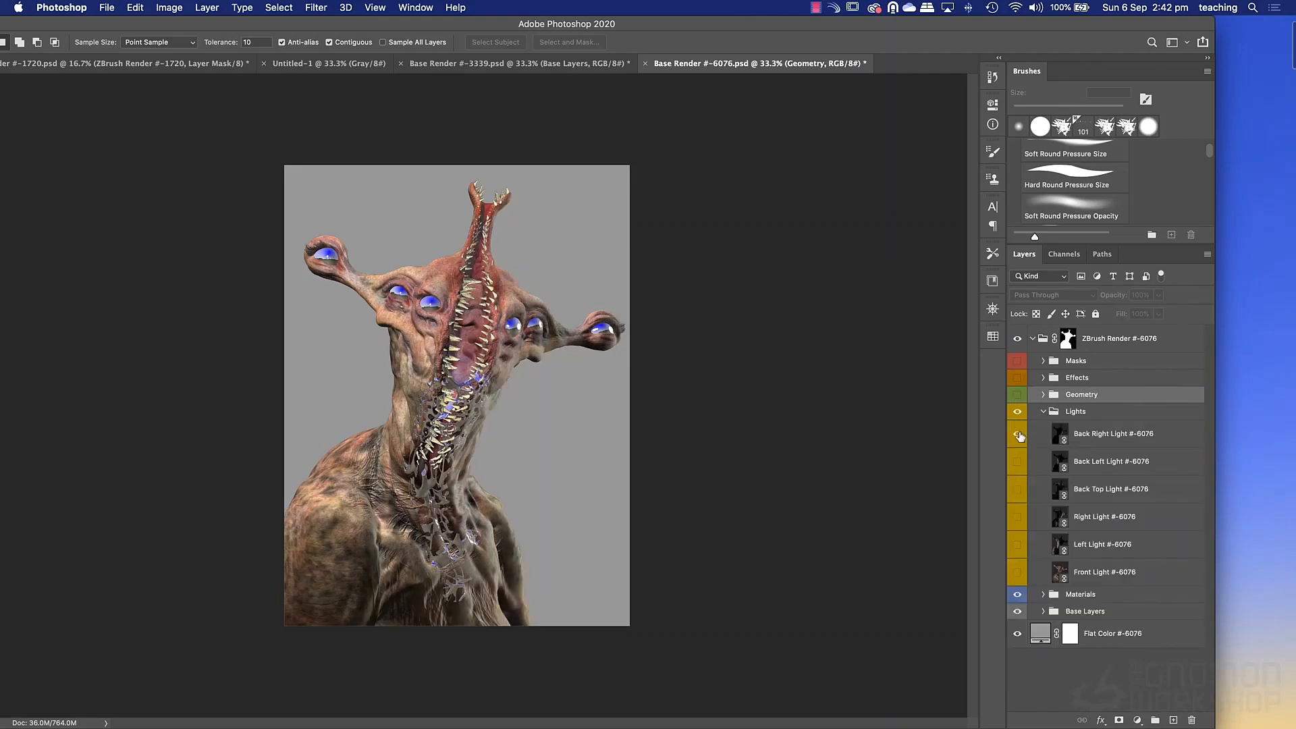
left_click(1018, 435)
left_click(1017, 435)
left_click(1018, 435)
left_click(1018, 462)
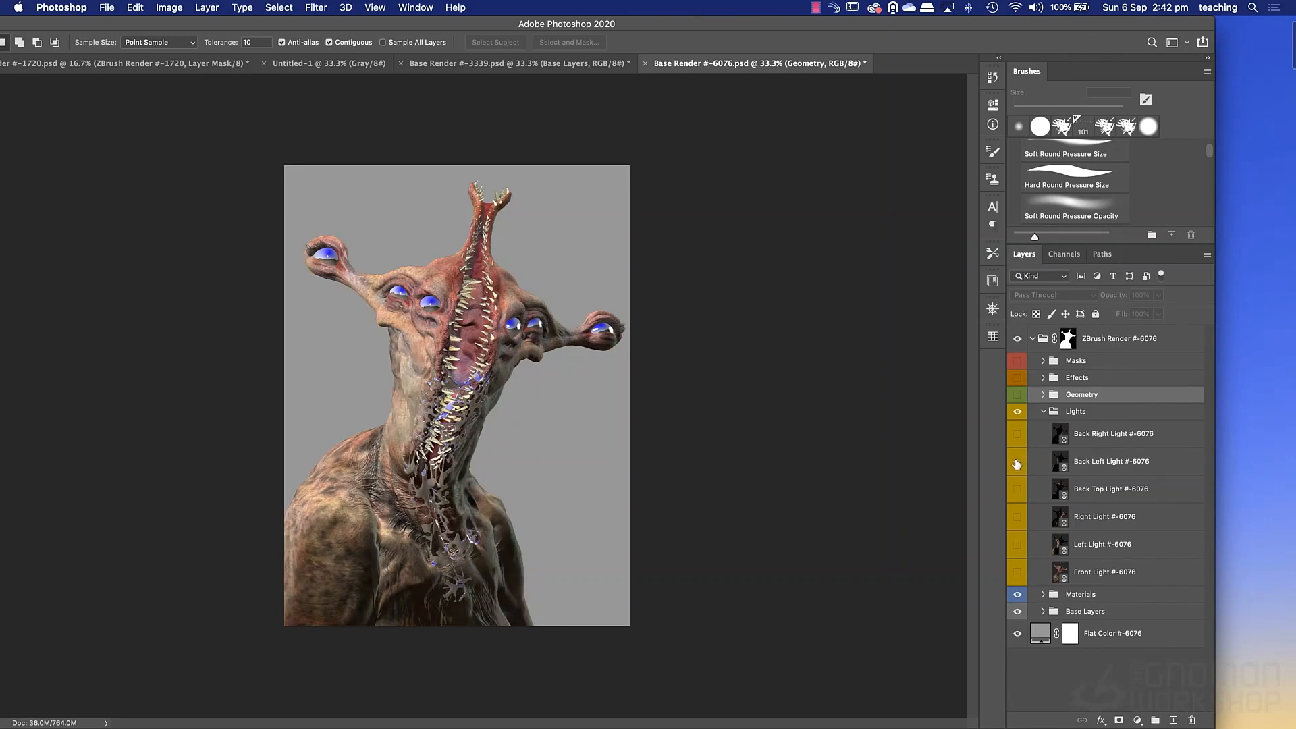
left_click(1017, 463)
left_click(1017, 433)
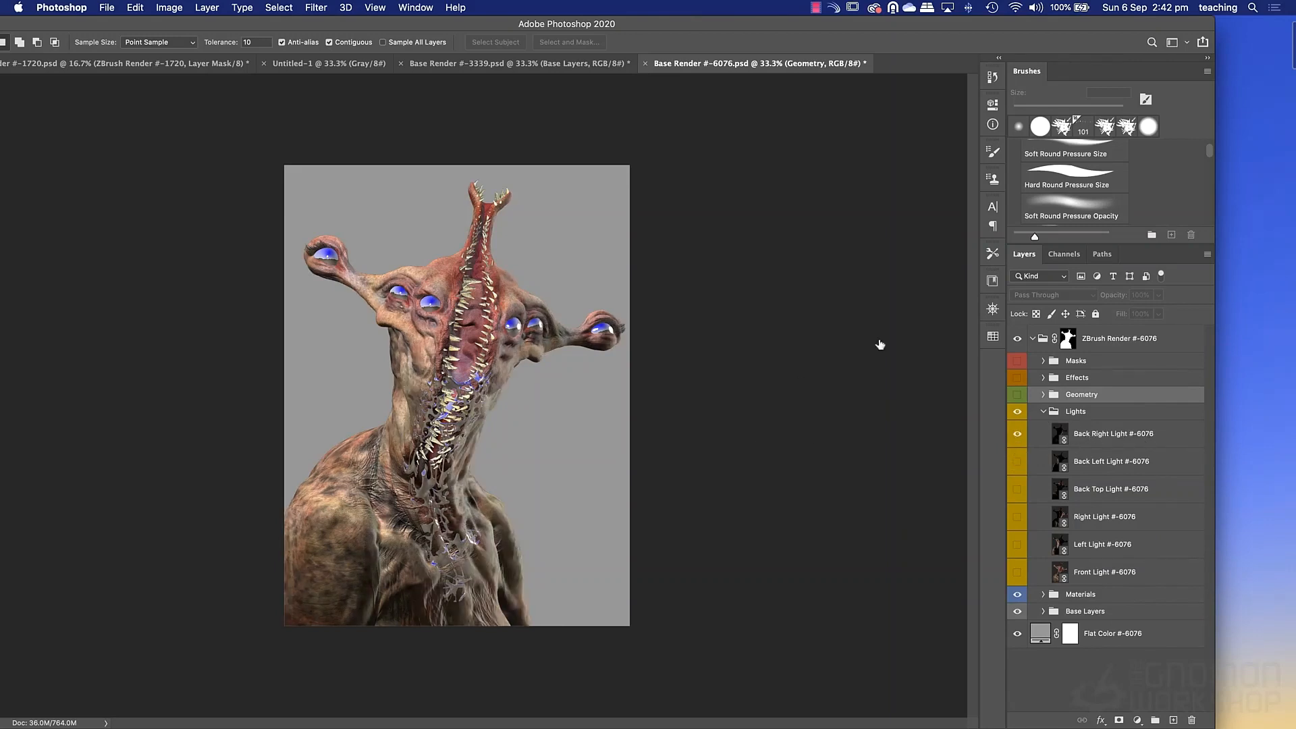
left_click(1017, 435)
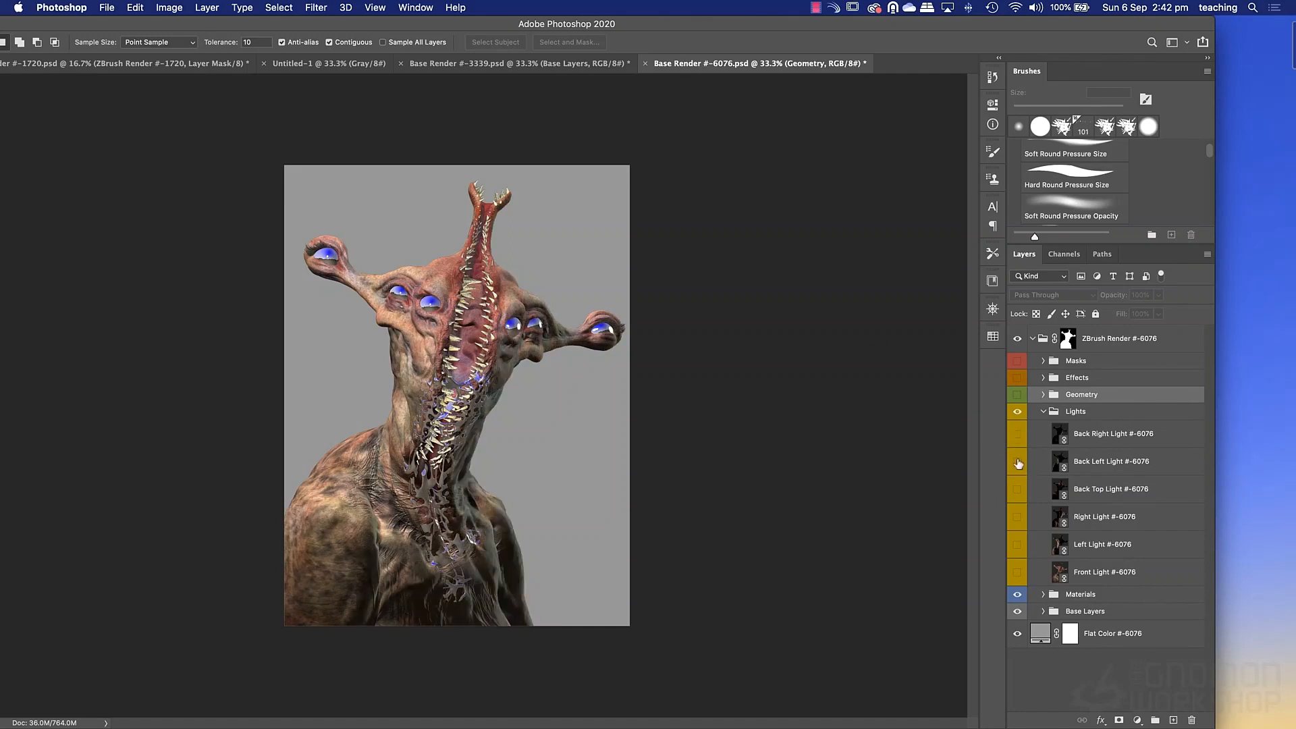
left_click(1018, 463)
left_click(1017, 463)
Compare the portrait with the Back Top, Right, Left and Front Light layers each shown and hidden in turn.
left_click(1017, 489)
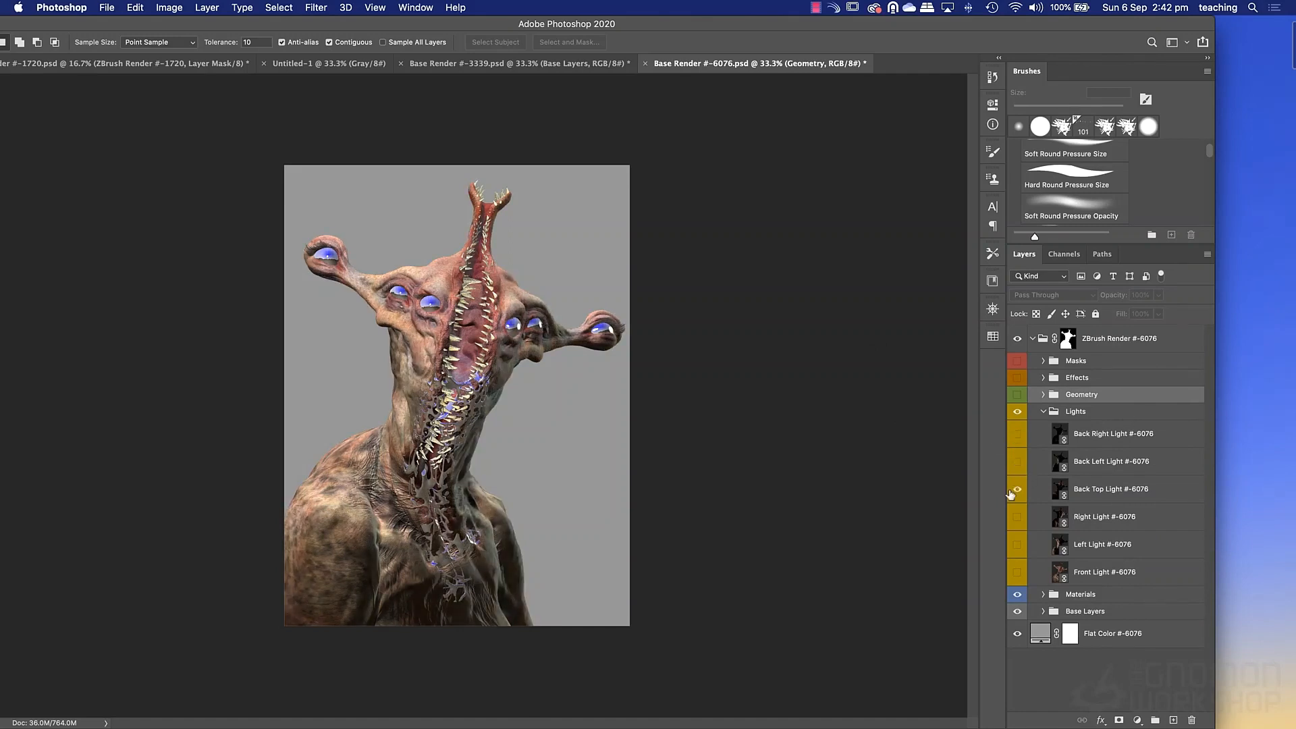
left_click(1015, 492)
left_click(1018, 518)
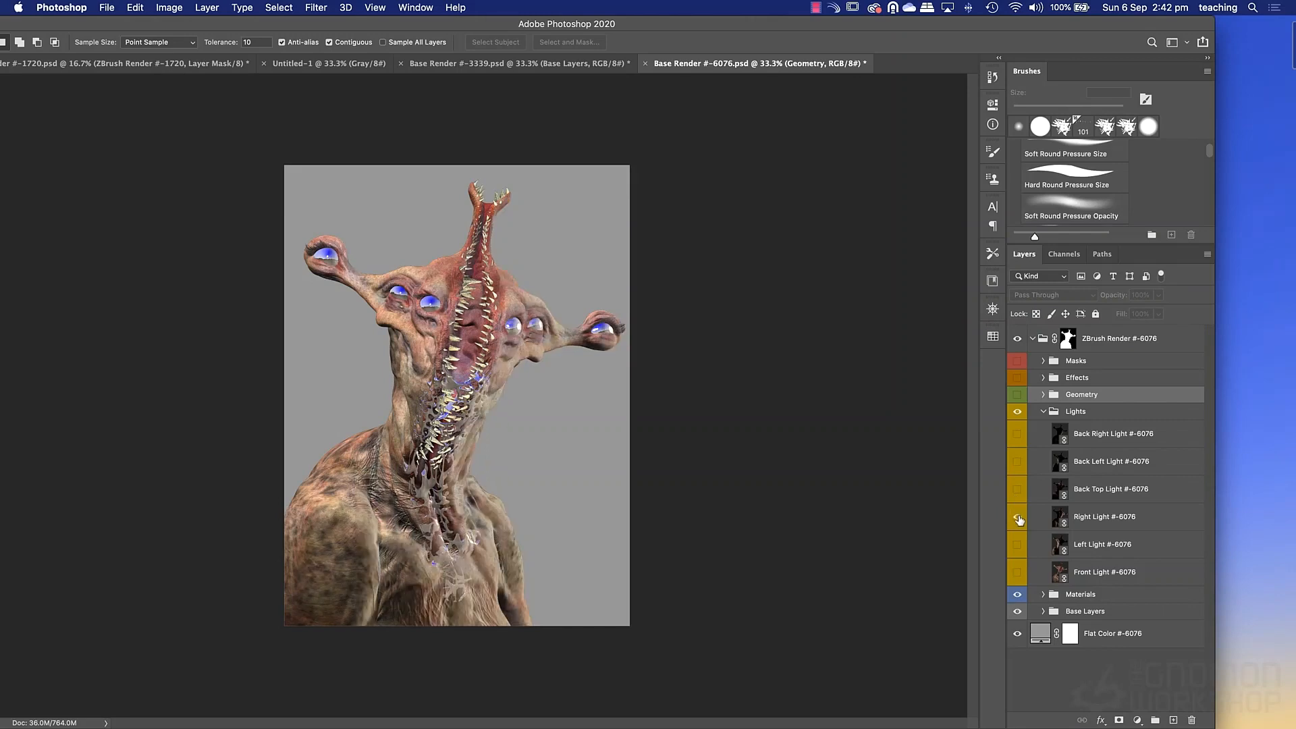
left_click(1018, 518)
left_click(1017, 545)
left_click(1017, 546)
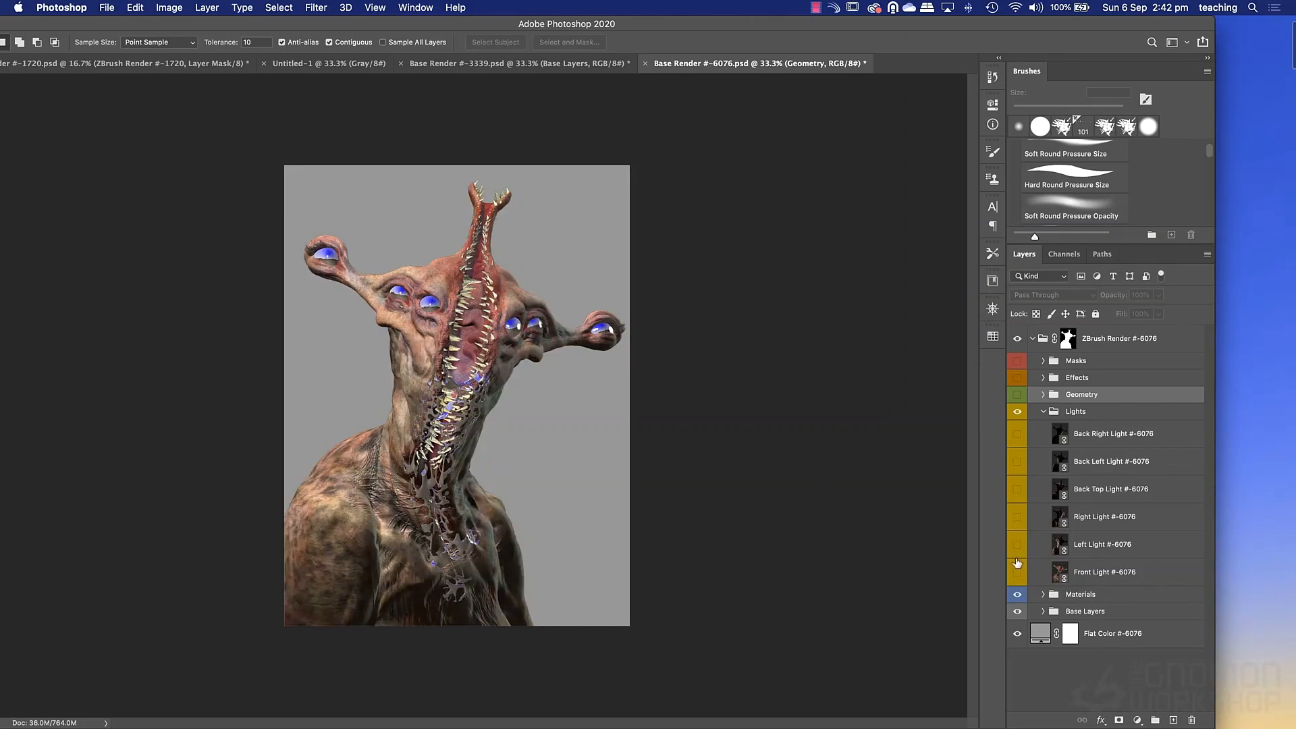
left_click(1017, 568)
left_click(1017, 569)
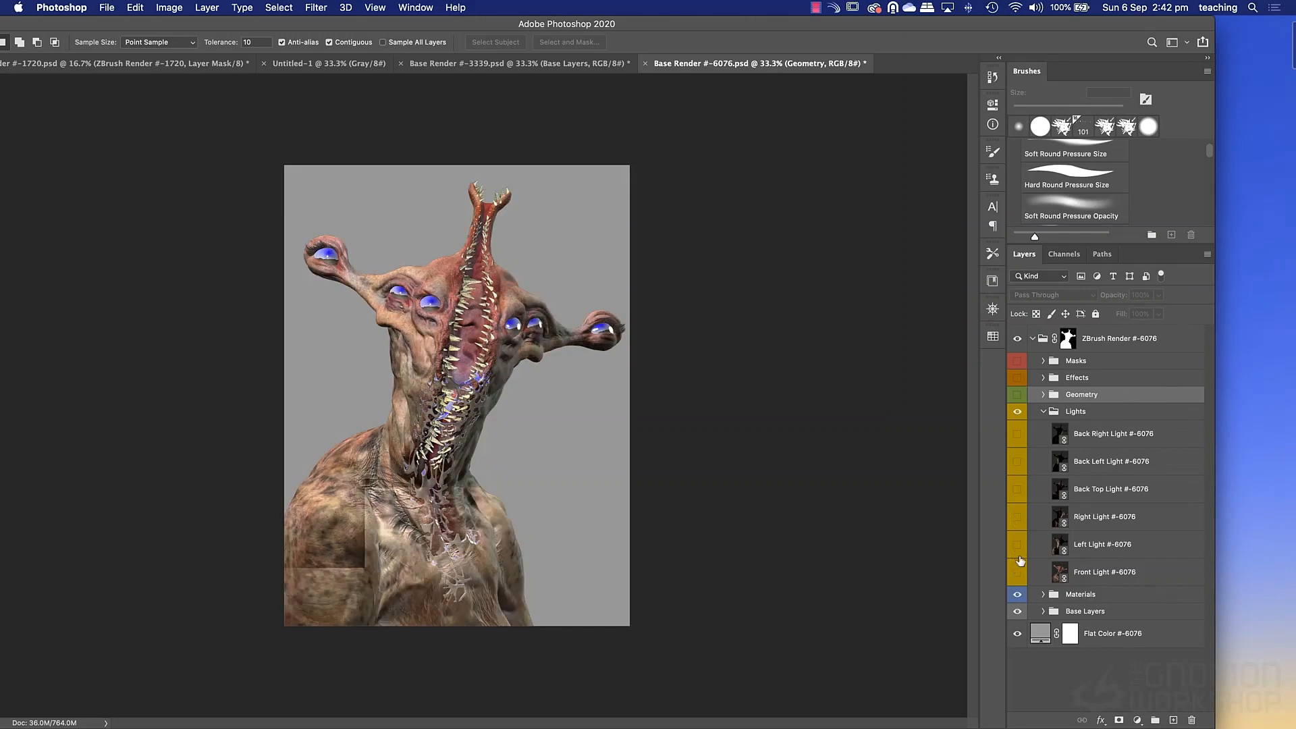
Show the Back Top Light layer and make it the active layer.
left_click(1016, 489)
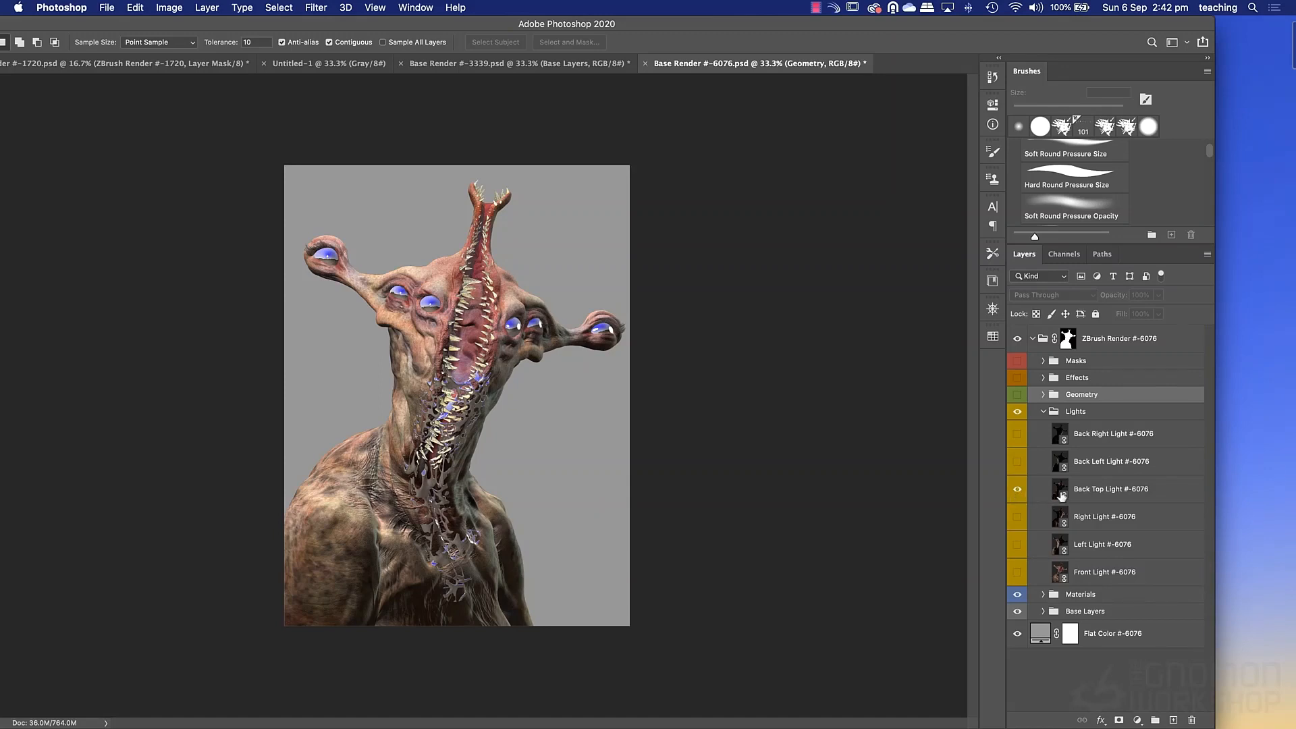
left_click(1043, 488)
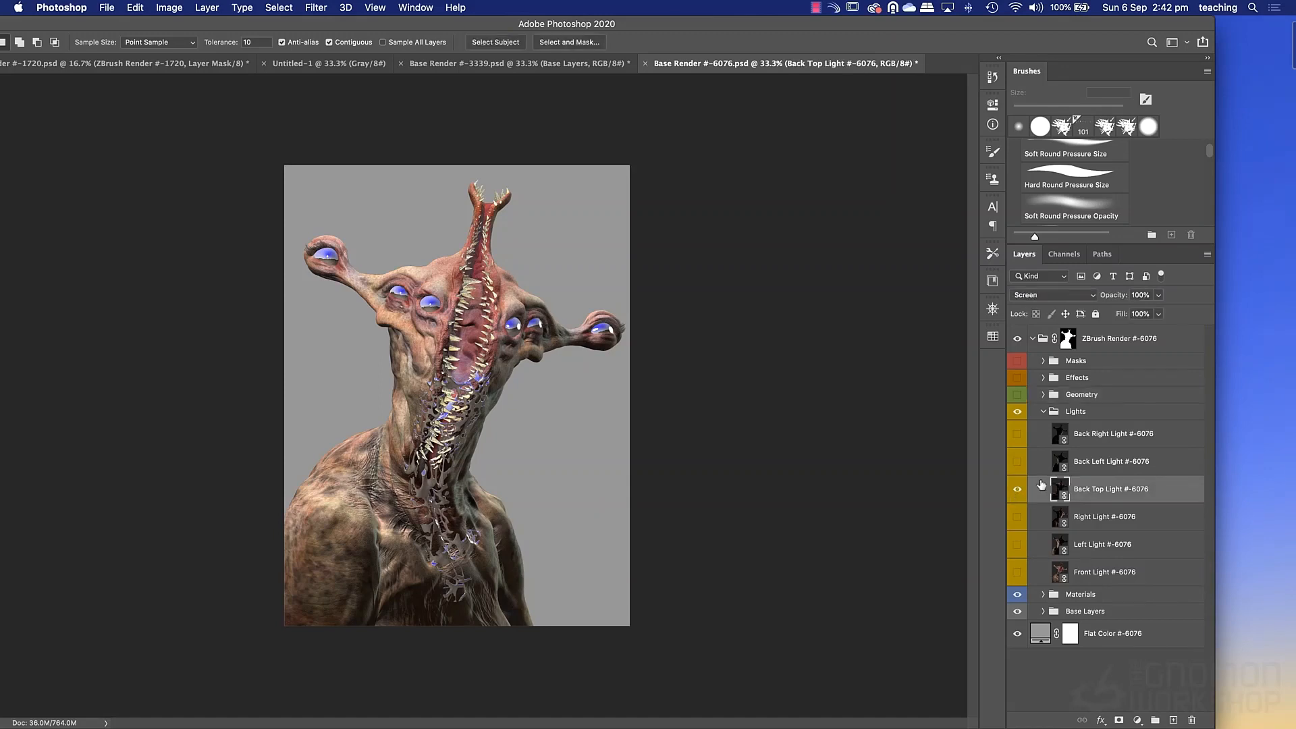
key("super+l")
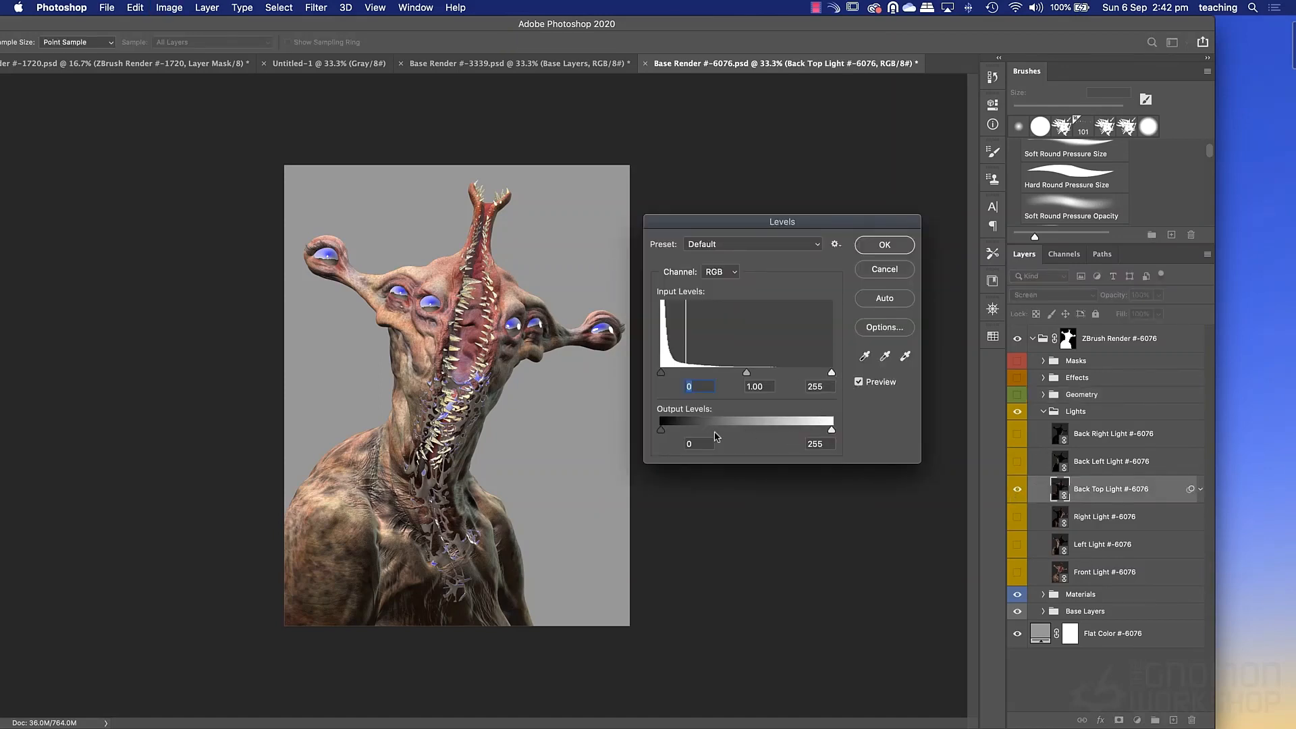
mouse_move(663, 430)
left_mouse_down()
mouse_move(699, 433)
mouse_move(654, 433)
left_mouse_up()
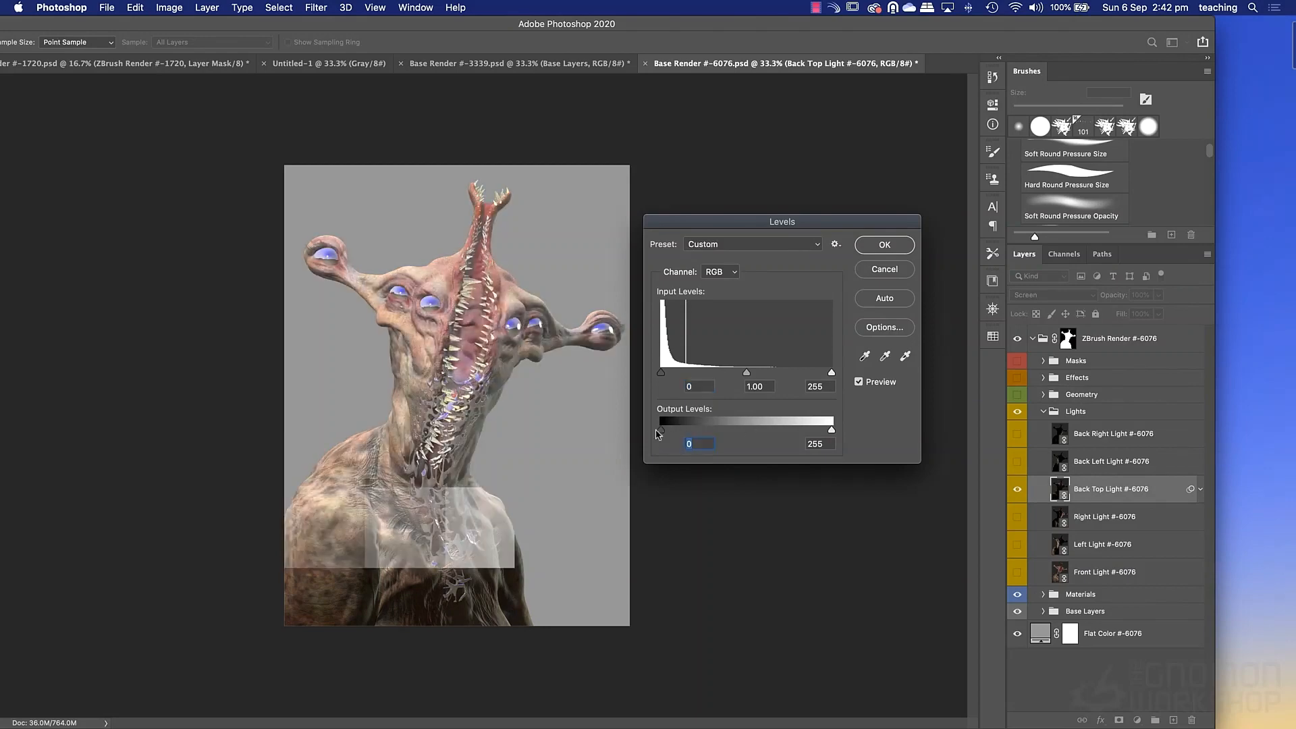
key("Escape")
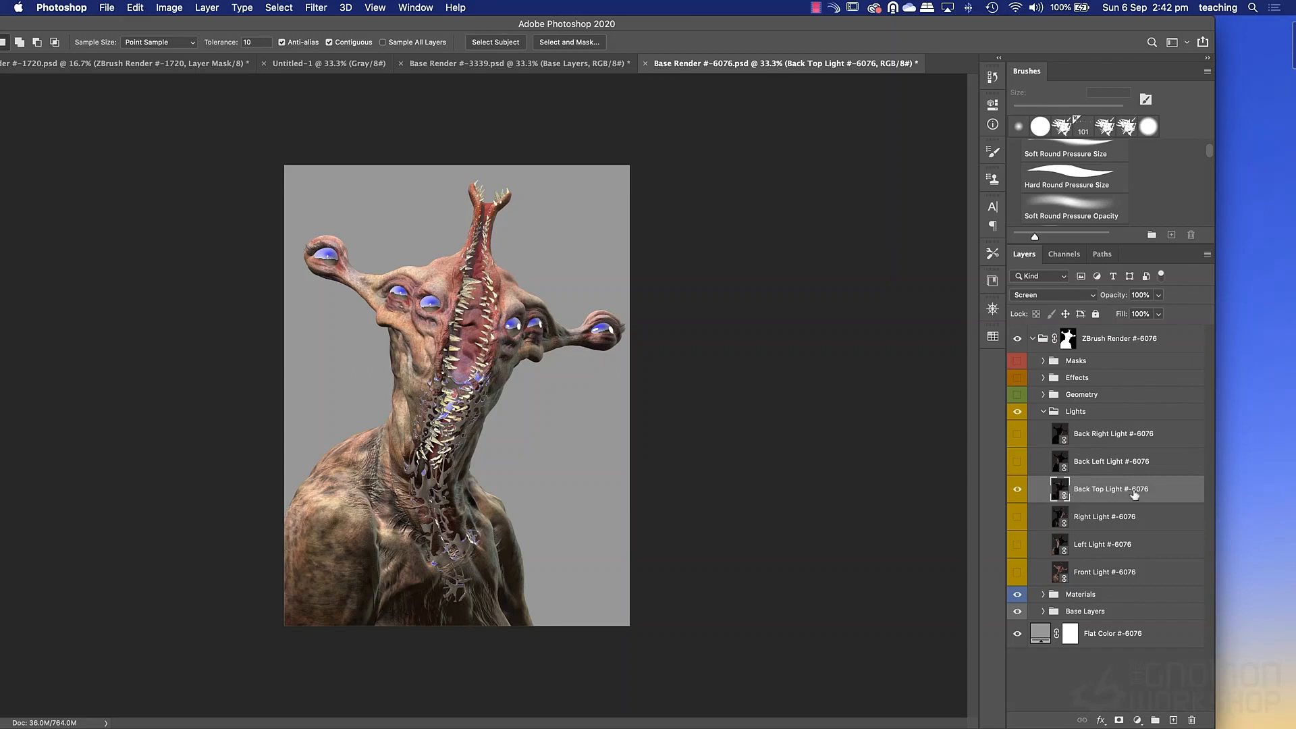
Apply Levels to the Back Top Light layer with midtone 1.46 and white input 22, and compare the filter off and on.
key("super+u")
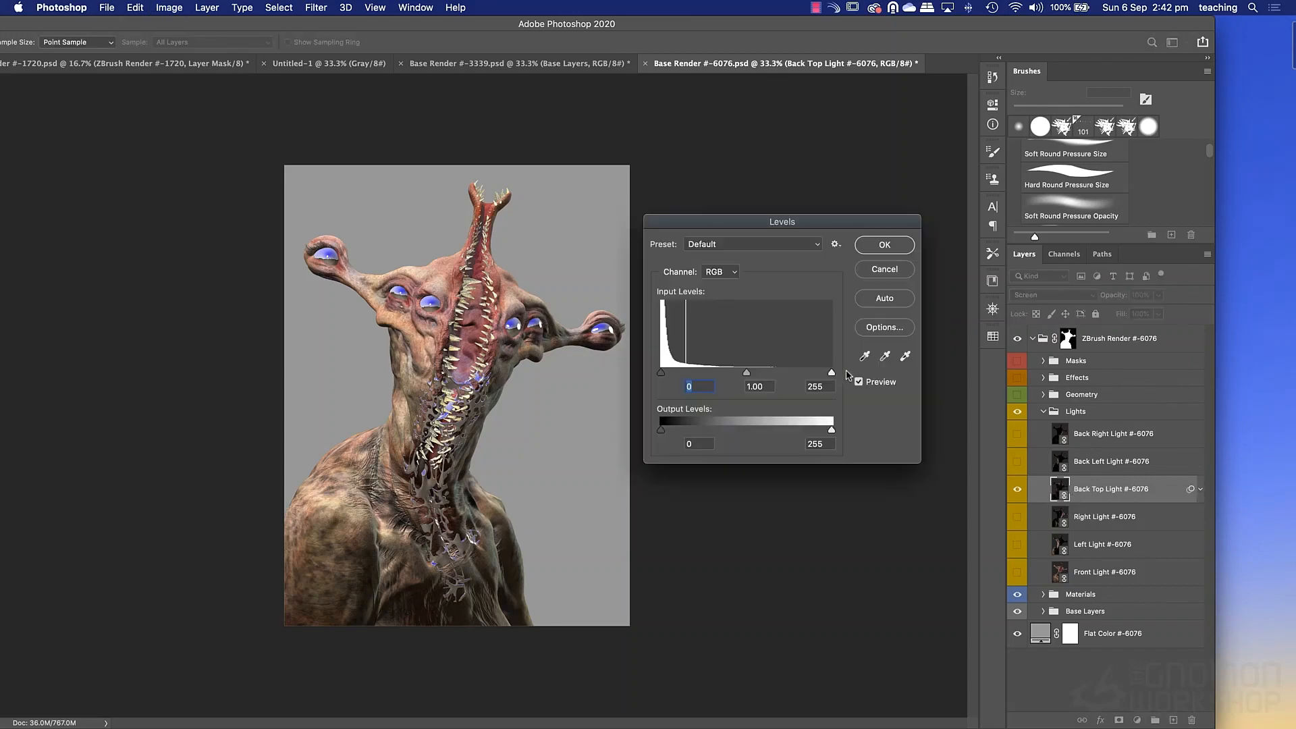
left_click_drag(828, 376, 676, 375)
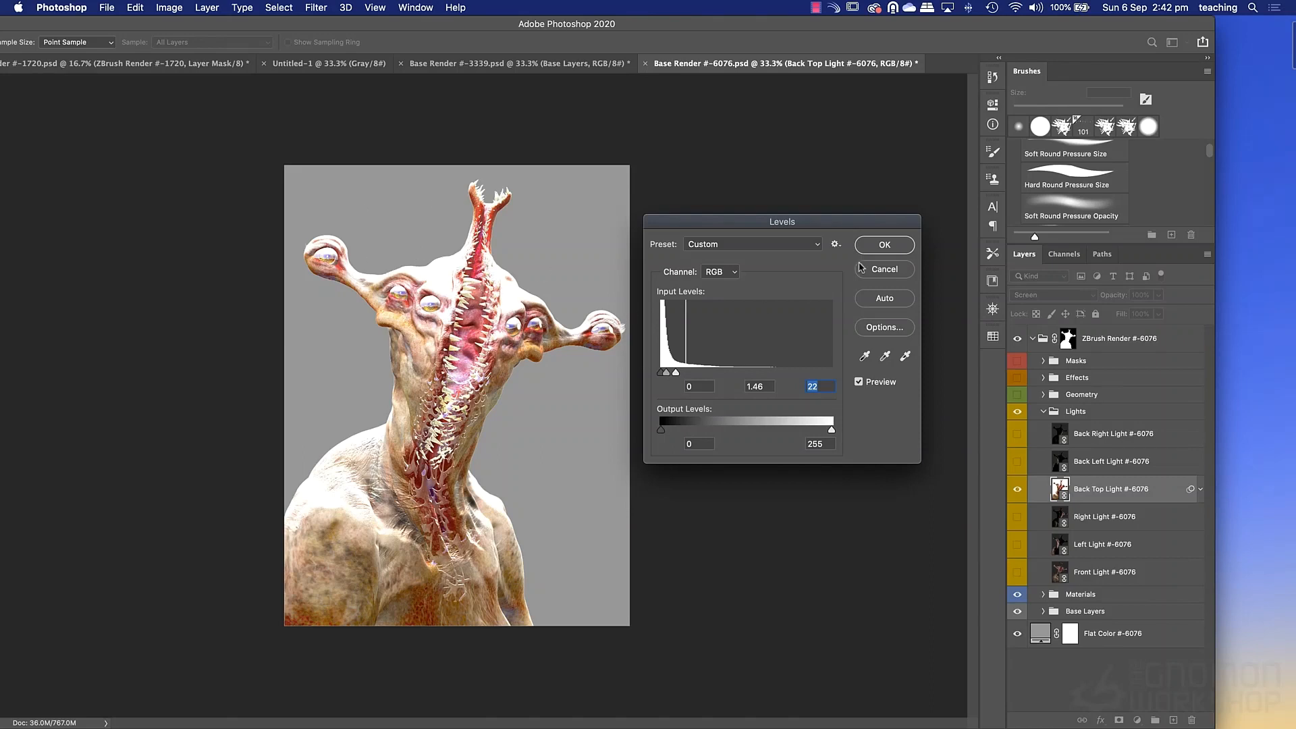
left_click(886, 246)
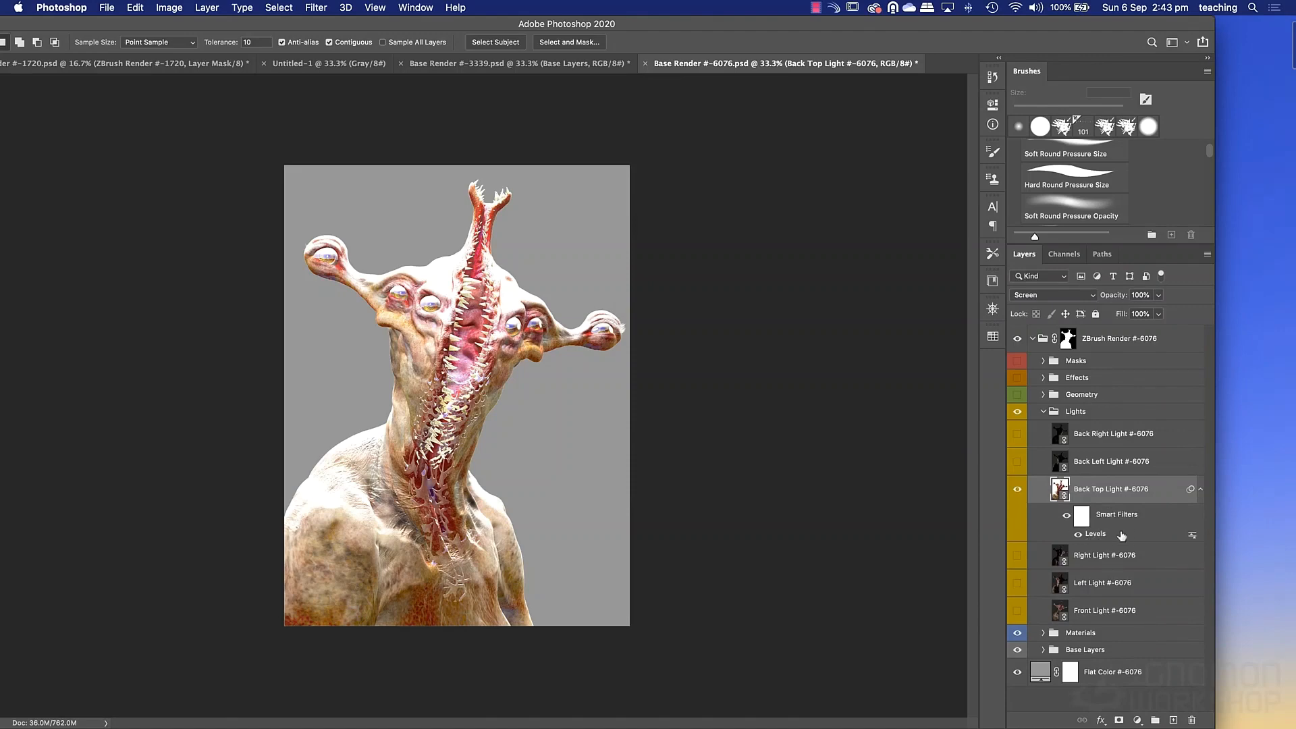
left_click(1078, 534)
left_click(1077, 536)
left_click(1078, 535)
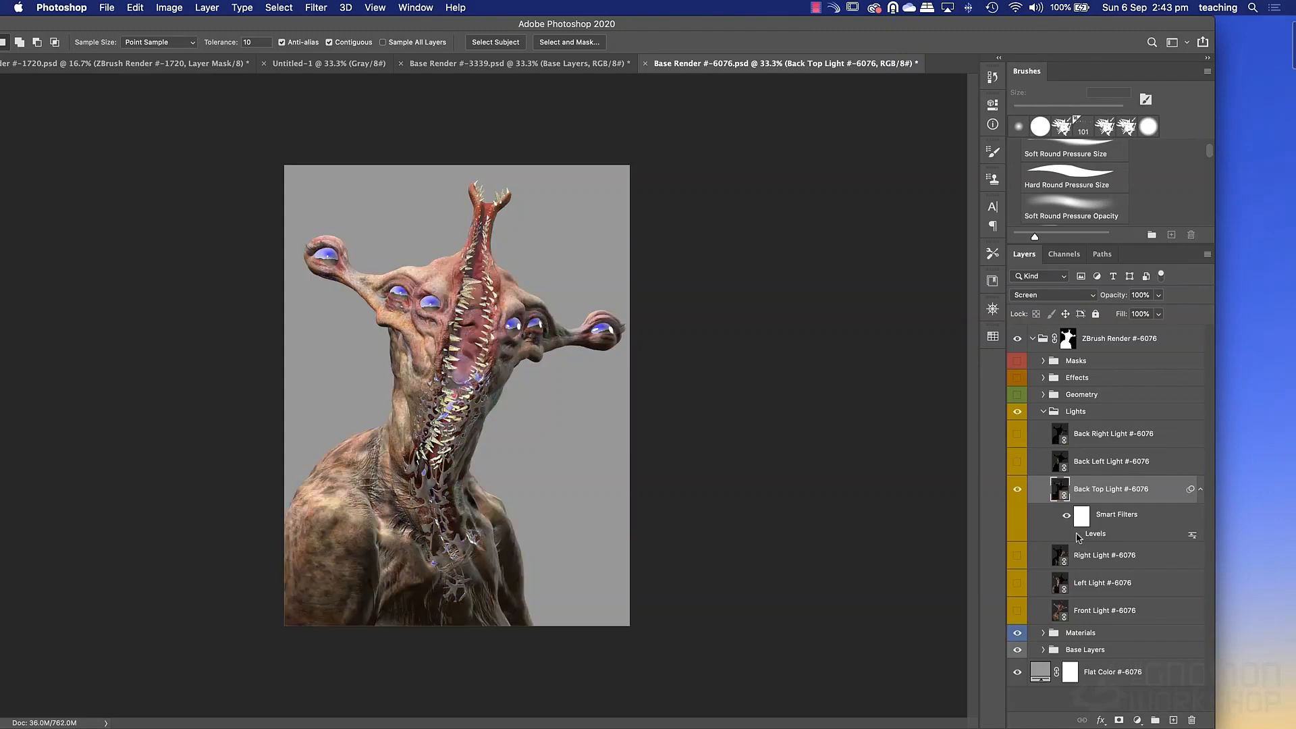
left_click(1078, 535)
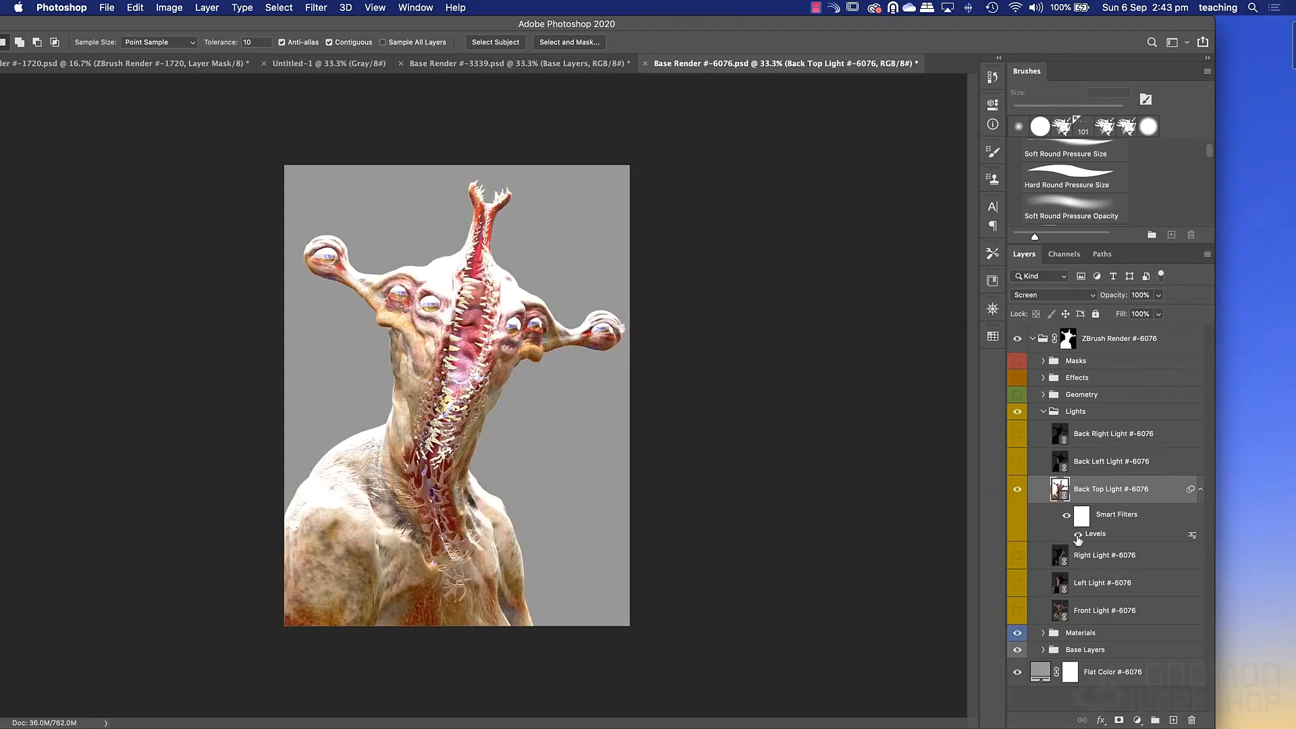
Apply a Gaussian Blur with an 8.2-pixel radius to the Back Top Light layer, and compare the blur off and on.
left_click(316, 8)
mouse_move(375, 167)
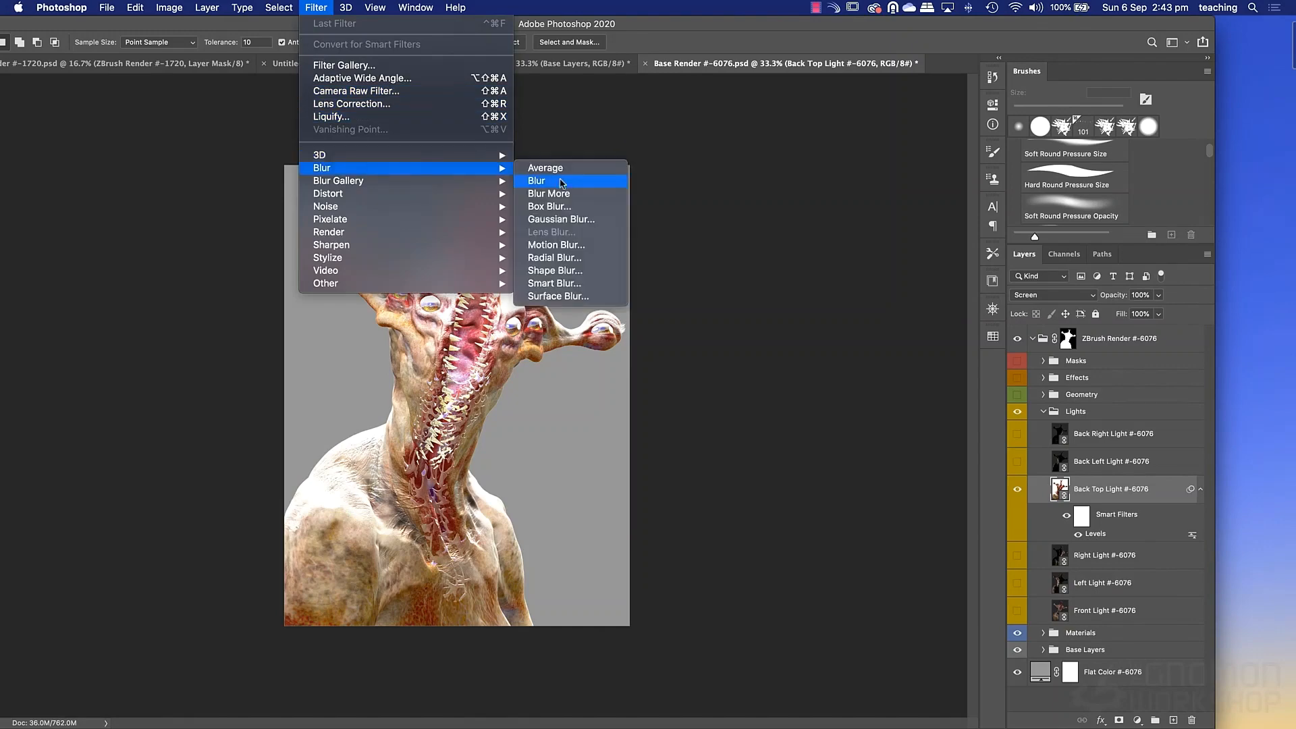
left_click(573, 219)
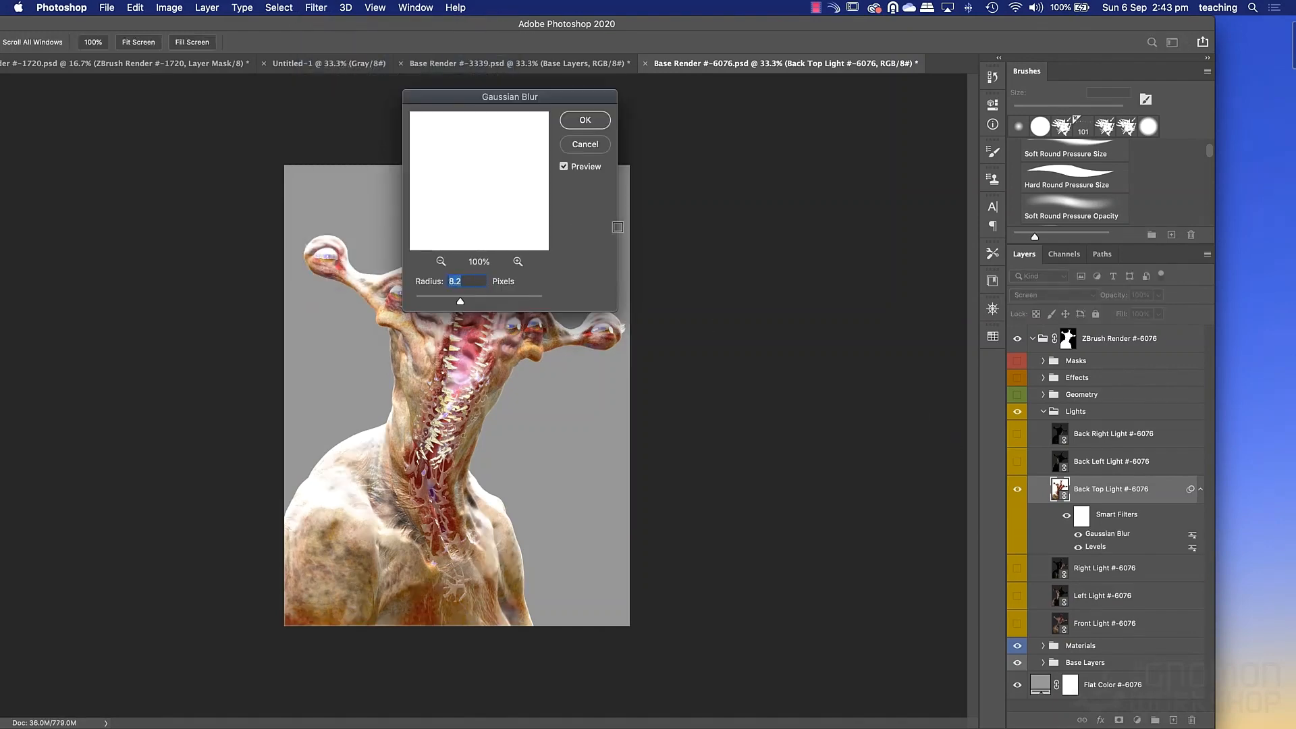
left_click(585, 121)
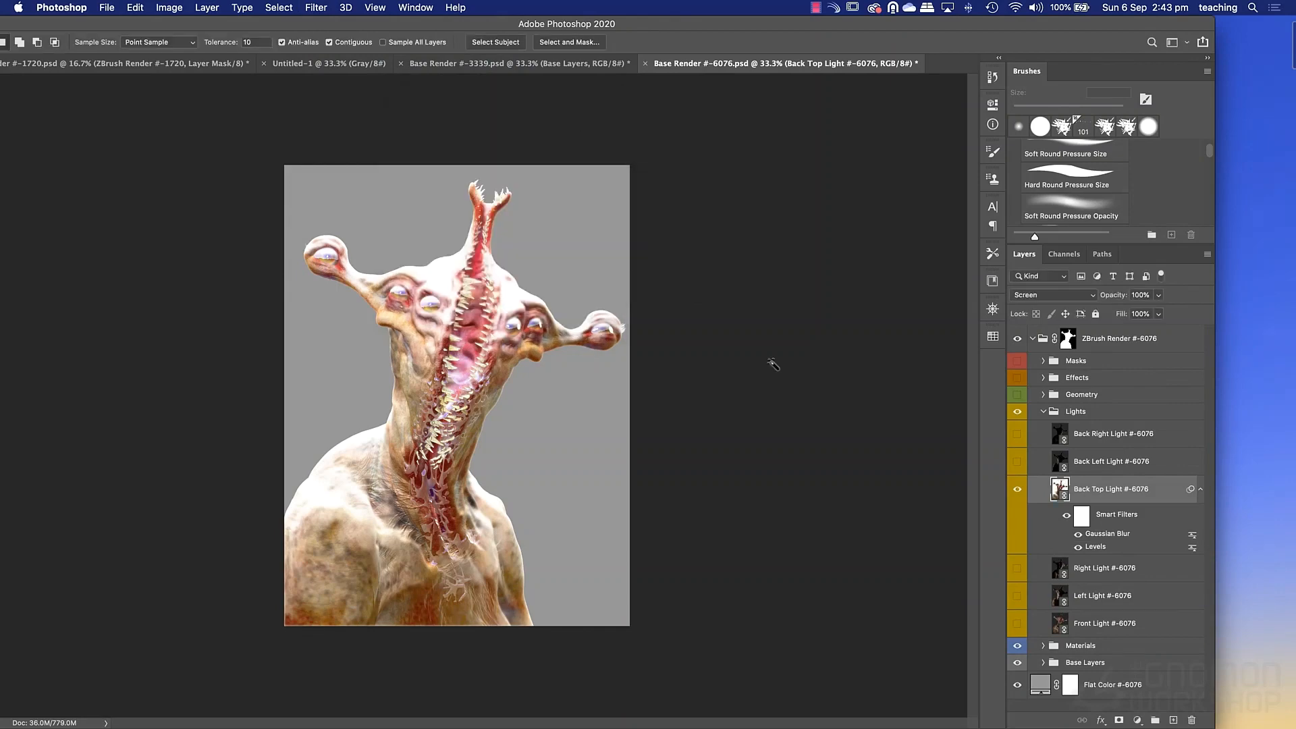
left_click(1077, 535)
left_click(1078, 535)
left_click(1078, 535)
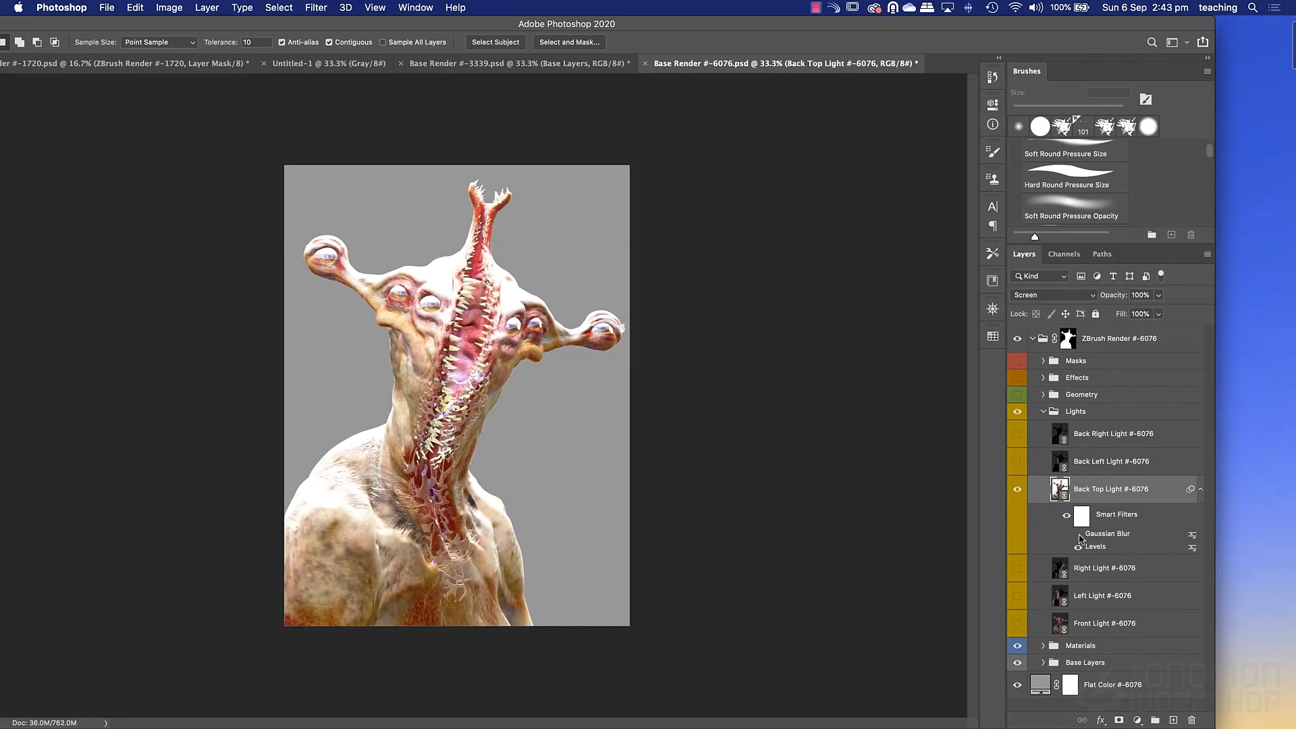
left_click(1078, 534)
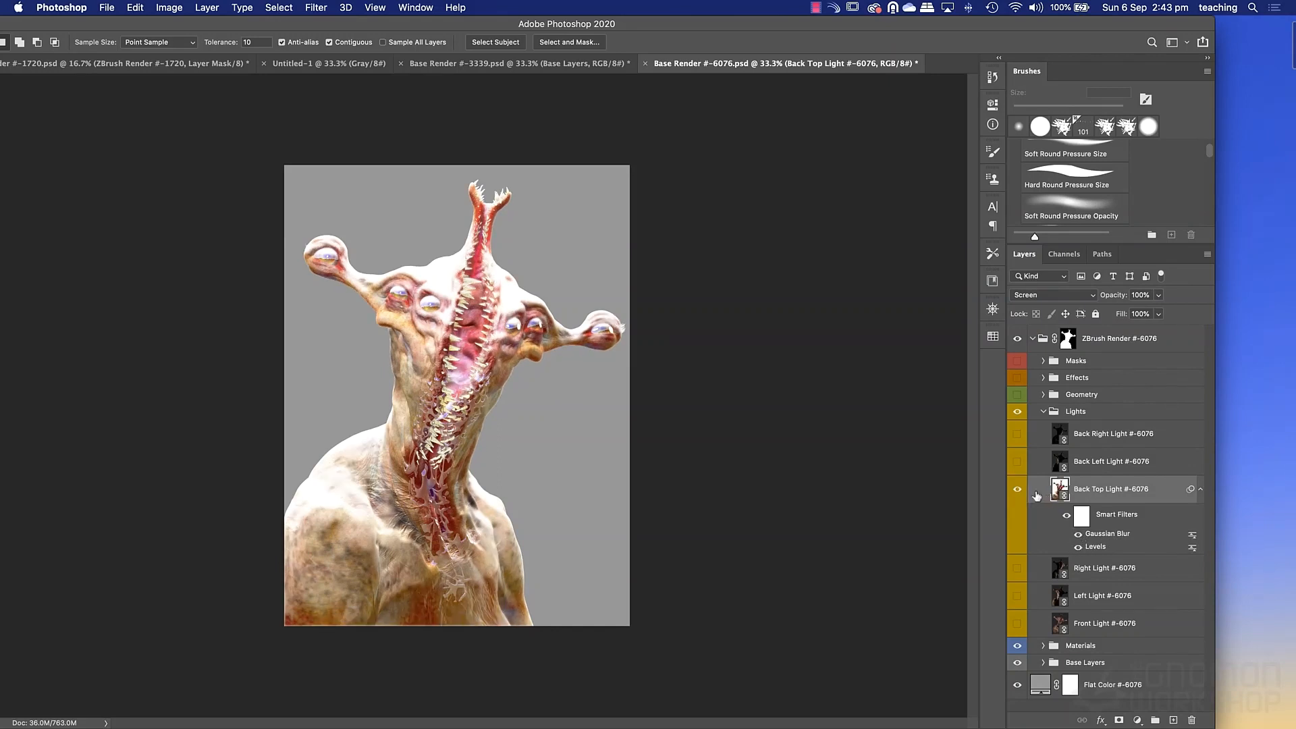
Hide the Back Top Light layer, show the Right Light layer and make it the active layer.
left_click(1016, 492)
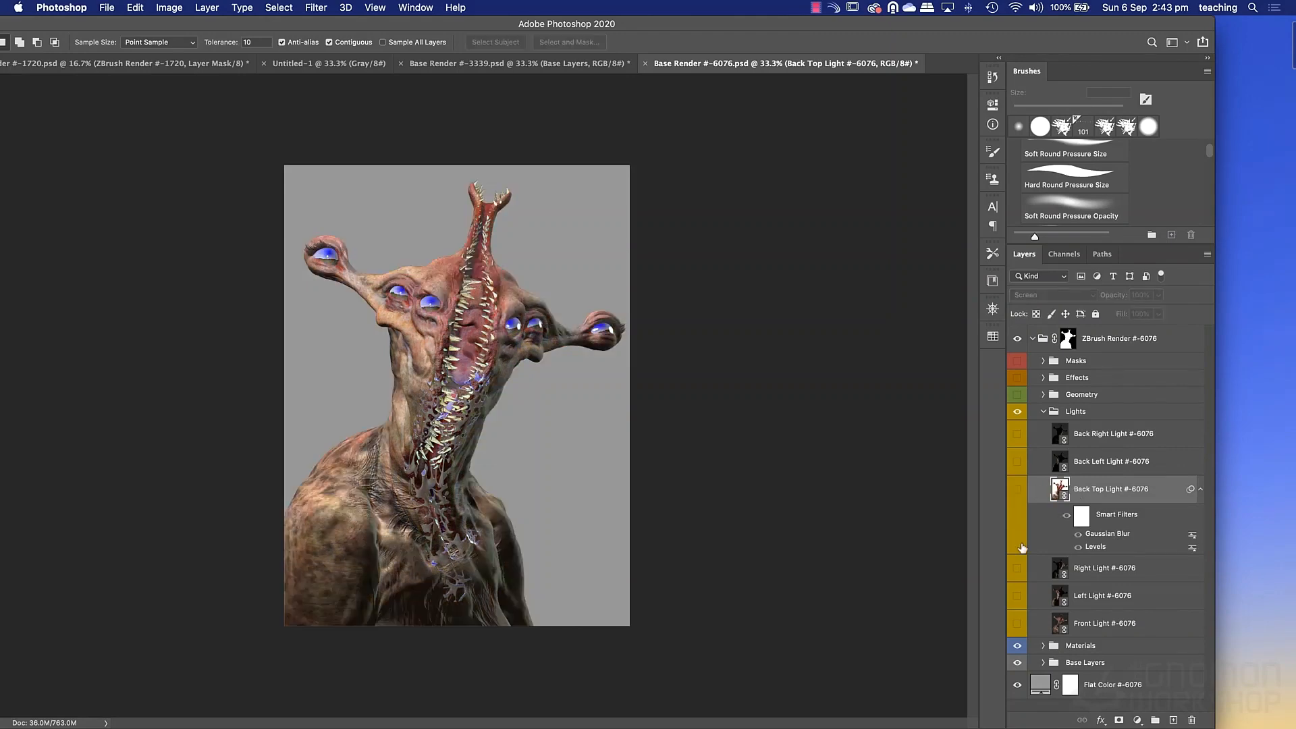
left_click(1016, 570)
left_click(1016, 570)
left_click(1016, 570)
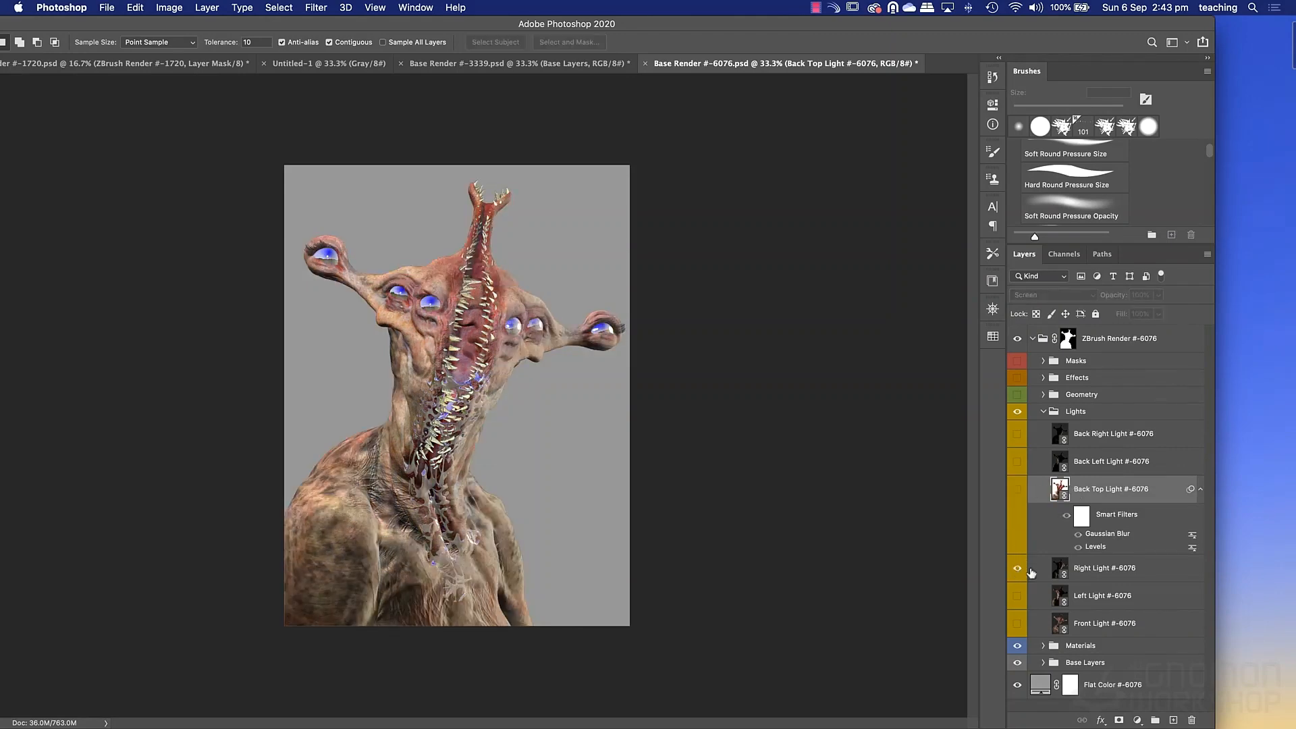
left_click(1075, 575)
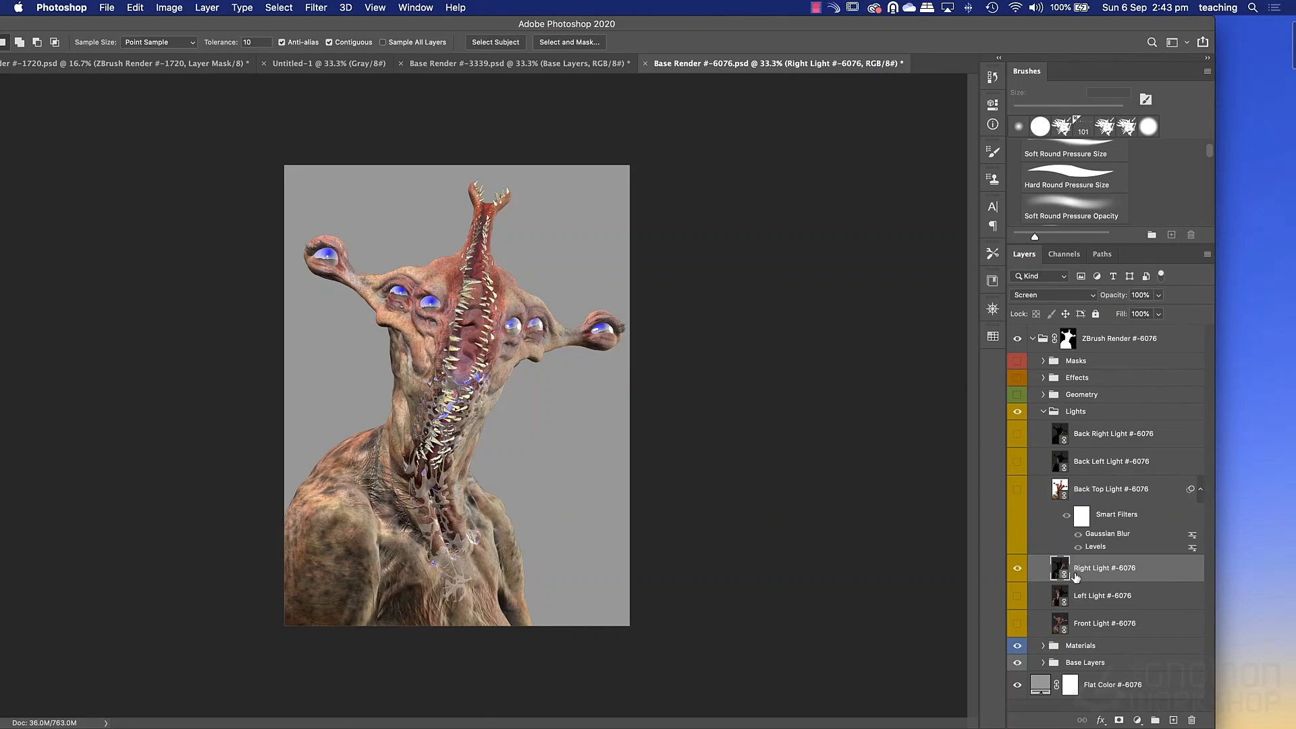
Apply a colorized Hue/Saturation filter to the Right Light layer with hue 173, saturation 75 and lightness -36, and compare it off and on.
key("super+u")
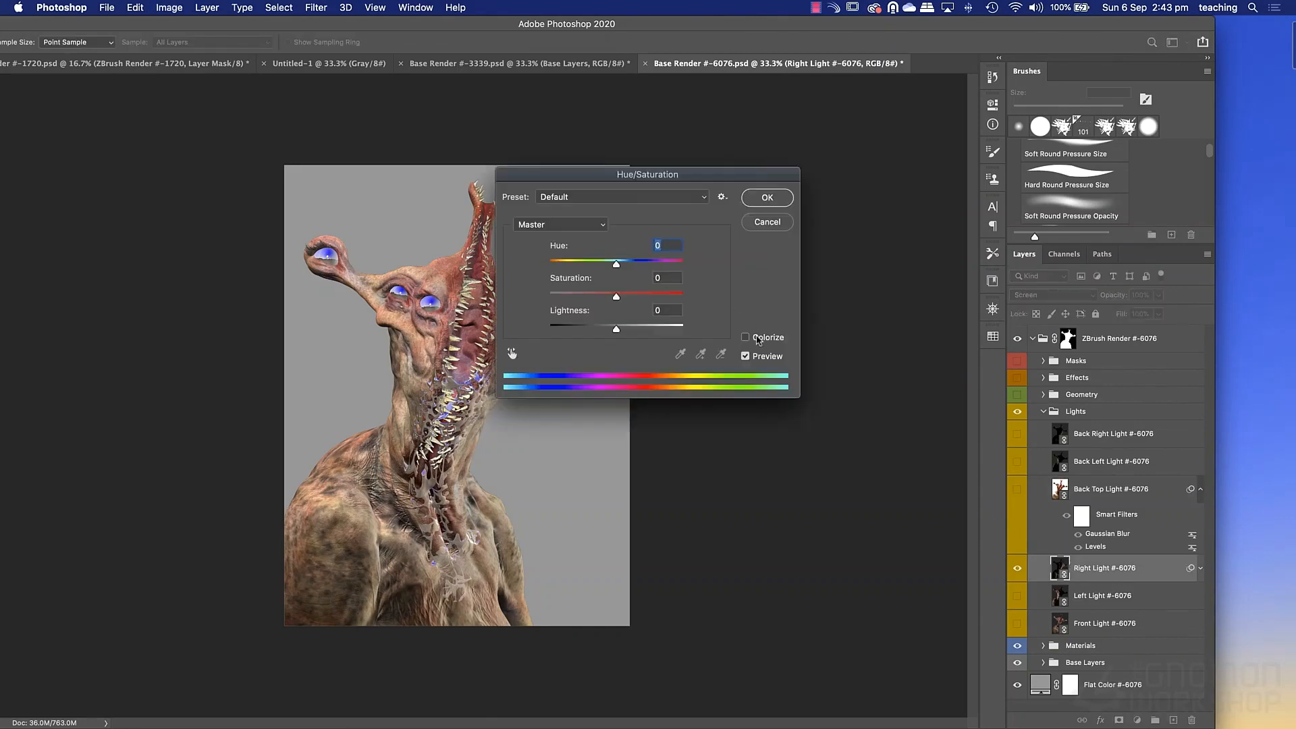
left_click(745, 337)
left_click_drag(606, 179, 761, 150)
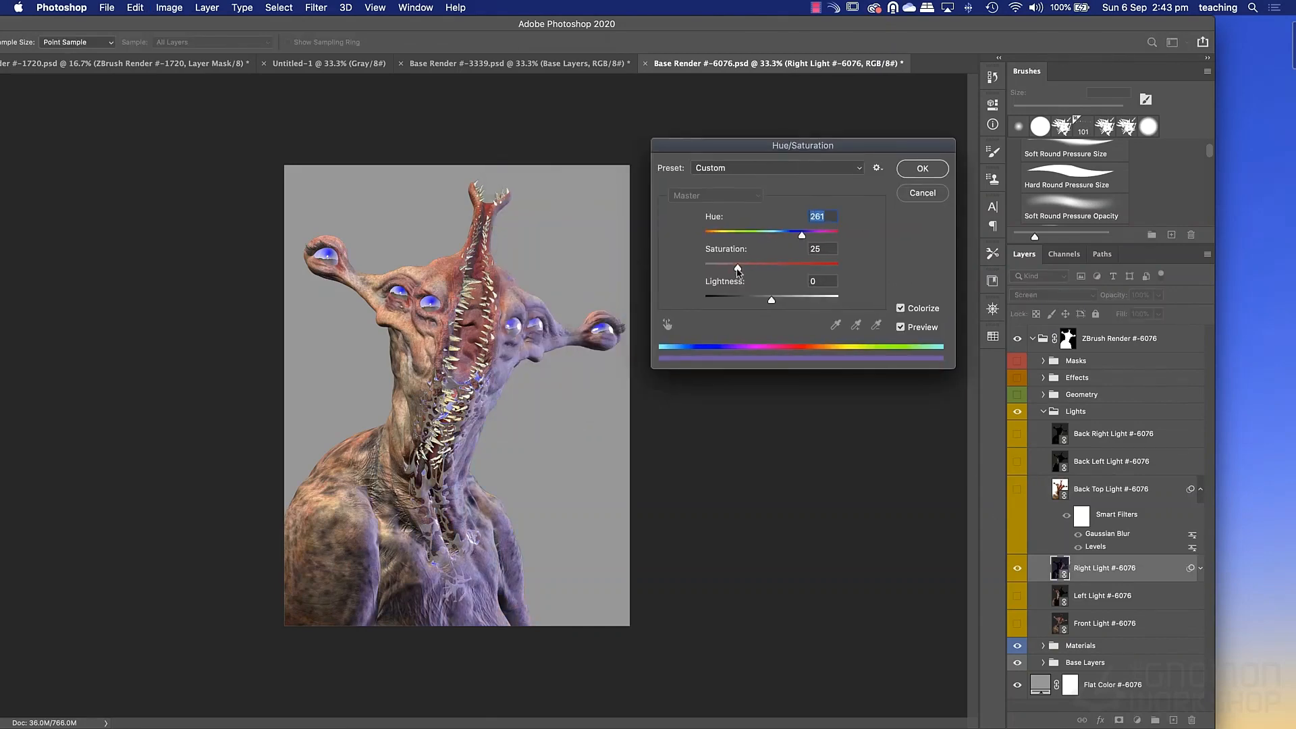
left_click_drag(801, 235, 772, 237)
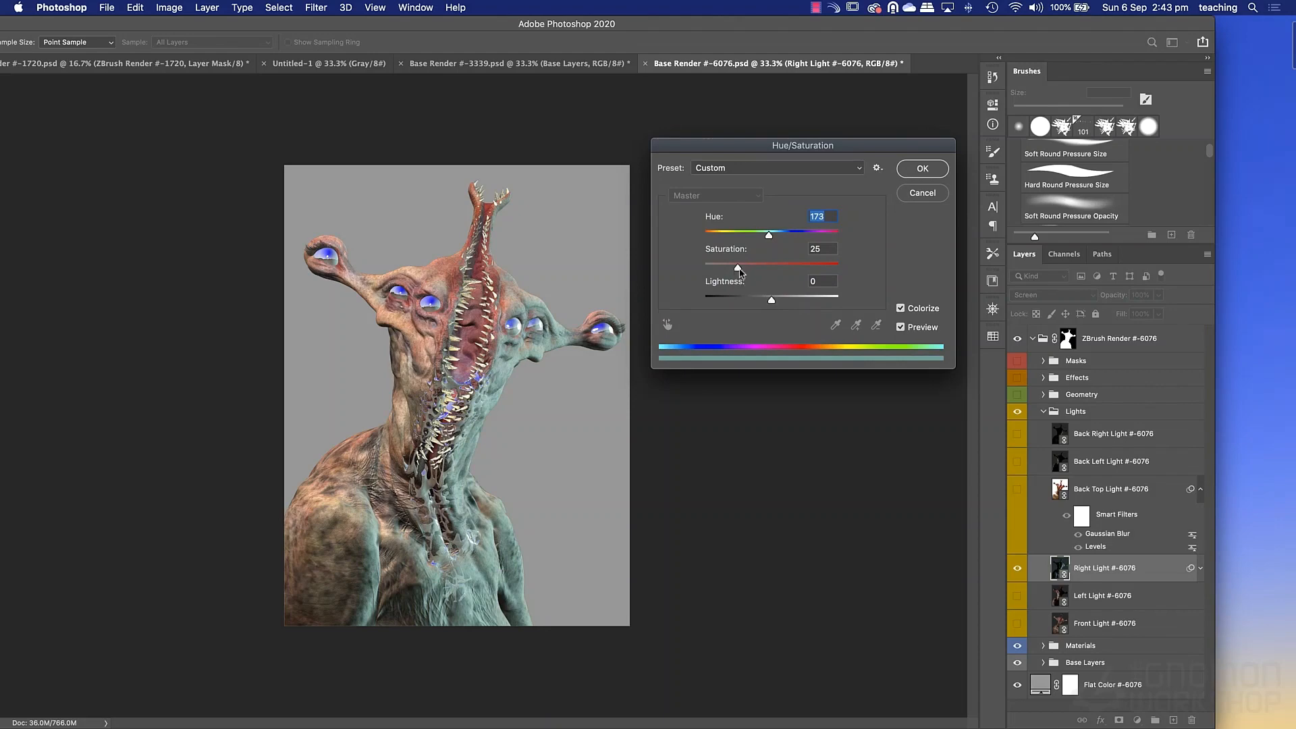
left_click_drag(738, 268, 755, 305)
left_click_drag(753, 301, 746, 301)
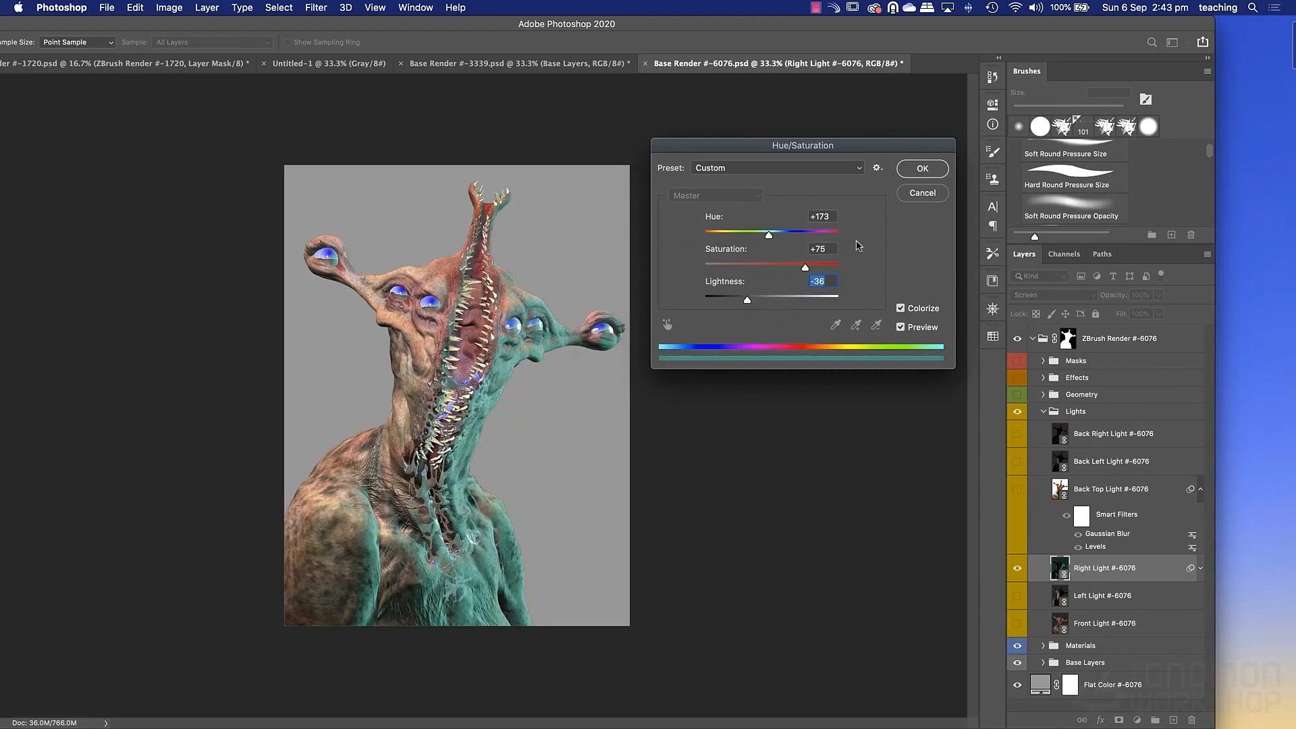
left_click(923, 172)
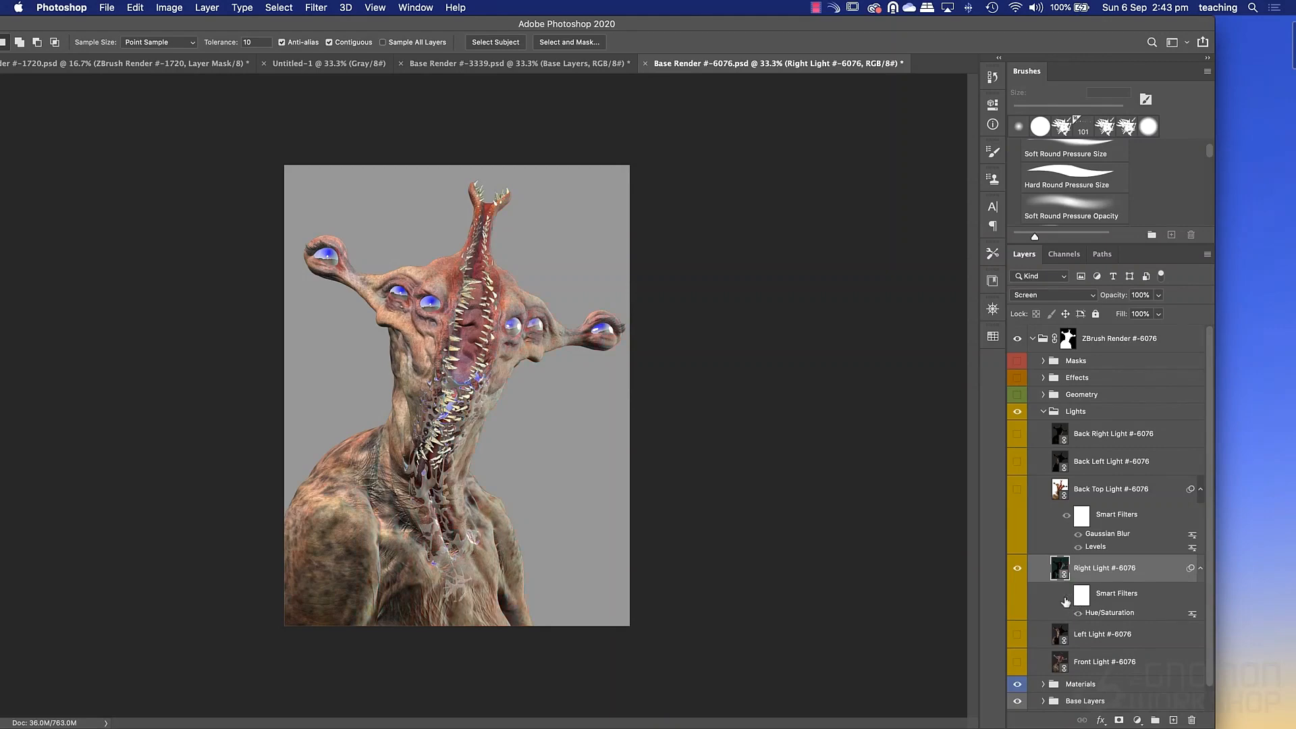
left_click(1066, 594)
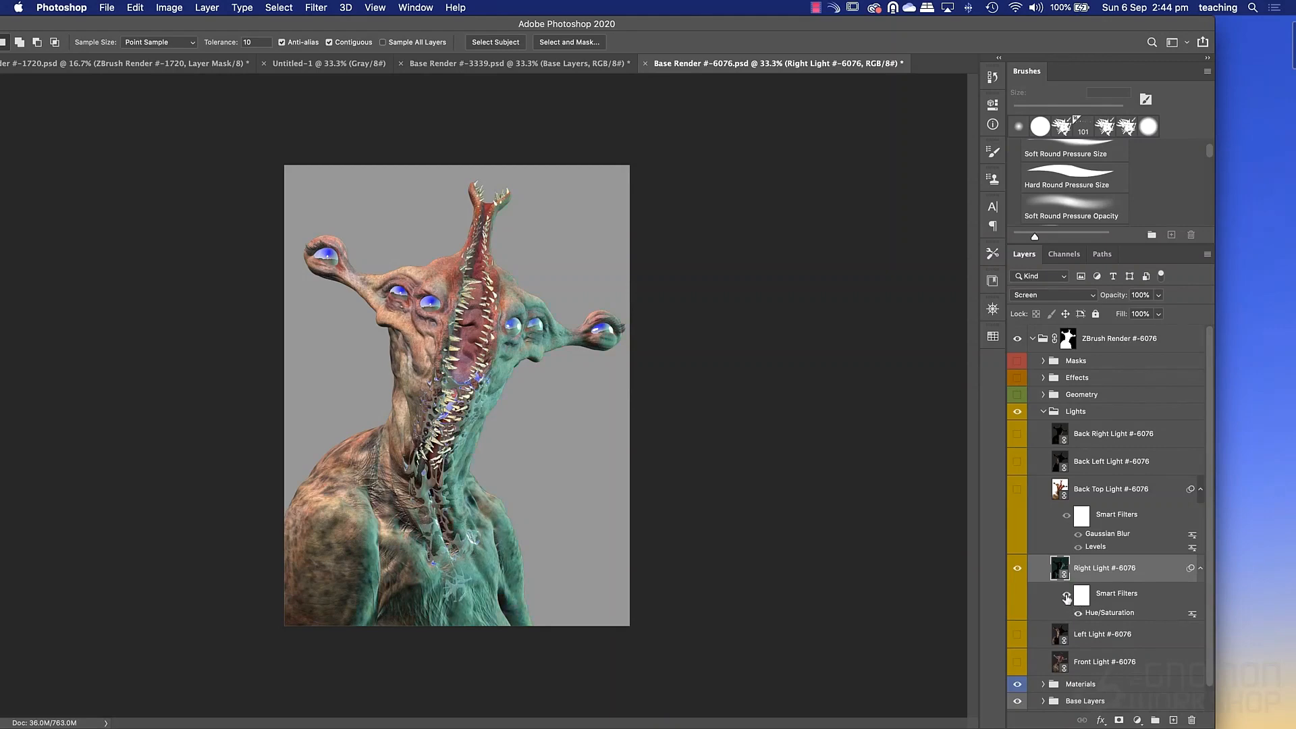
Hide the Right Light layer, then collapse and hide the Lights group.
left_click(1016, 571)
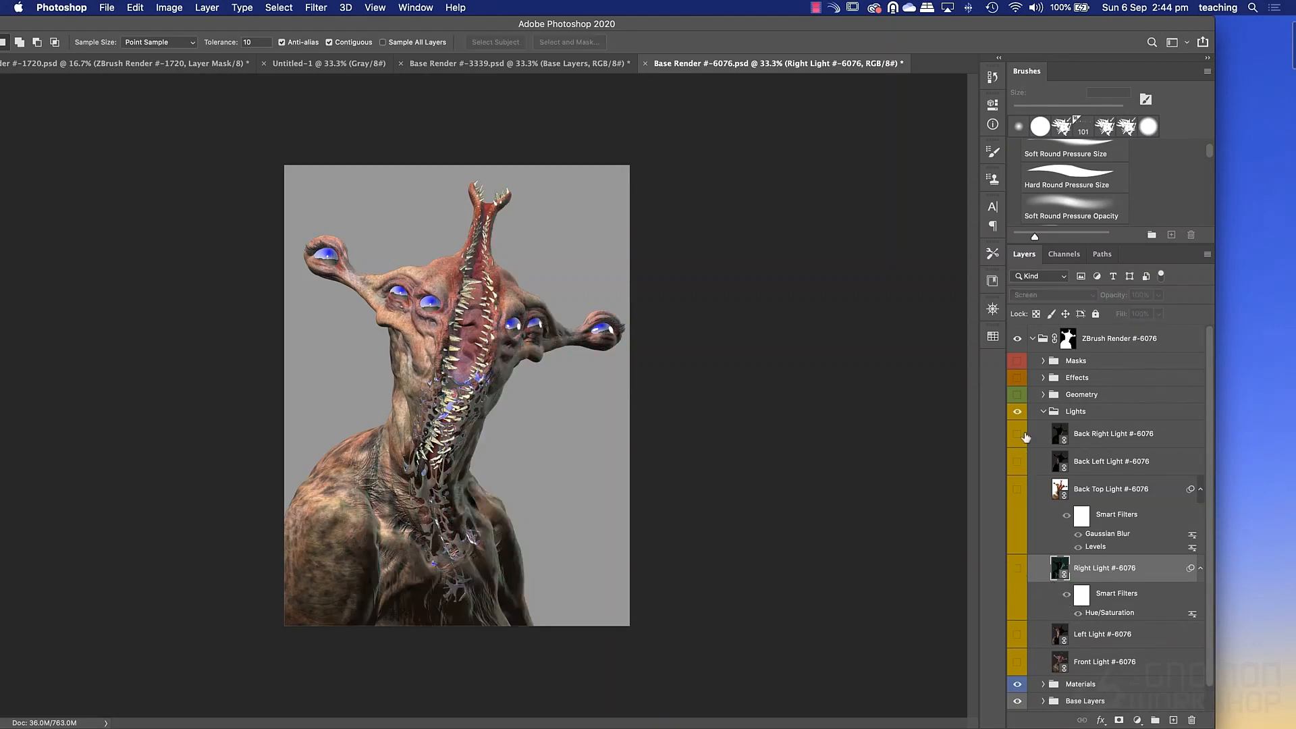
left_click(1043, 411)
left_click(1019, 412)
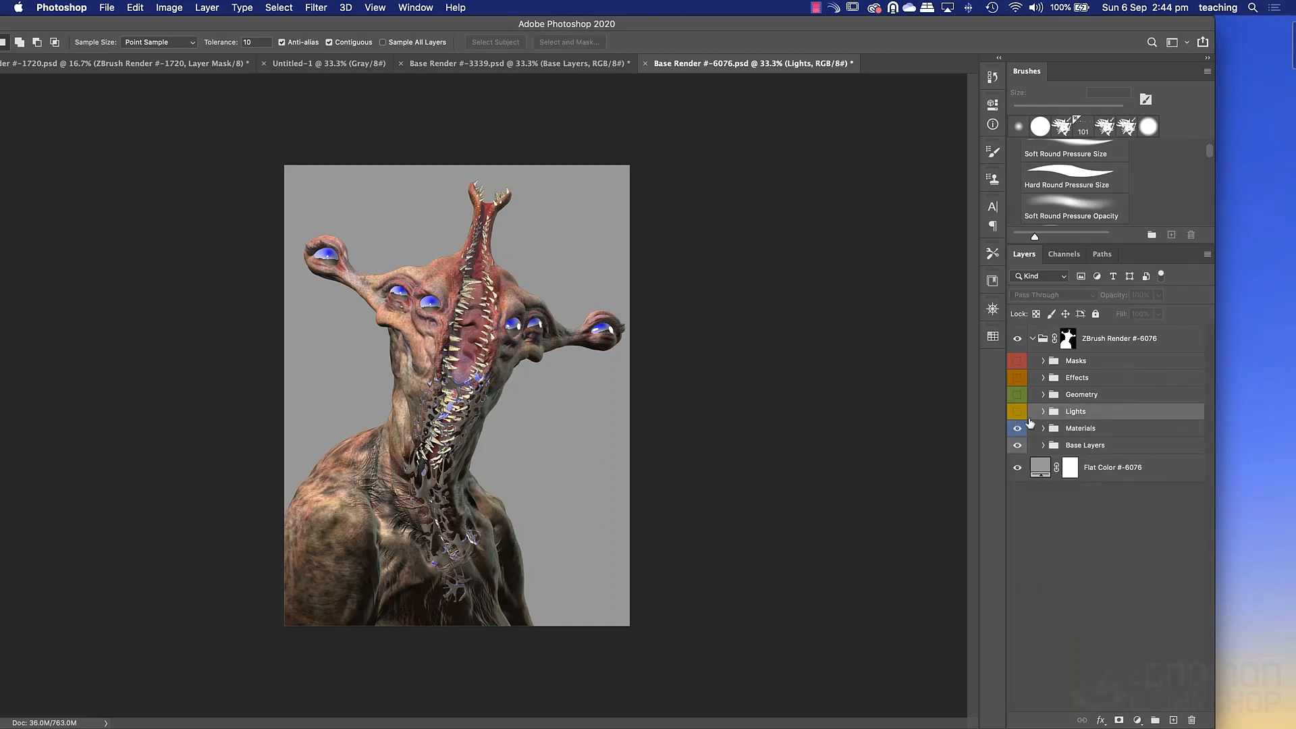
Expand the Materials group, preview the ReflectRed and MatCap Sculpy layers one at a time, and make both visible together.
left_click(1044, 428)
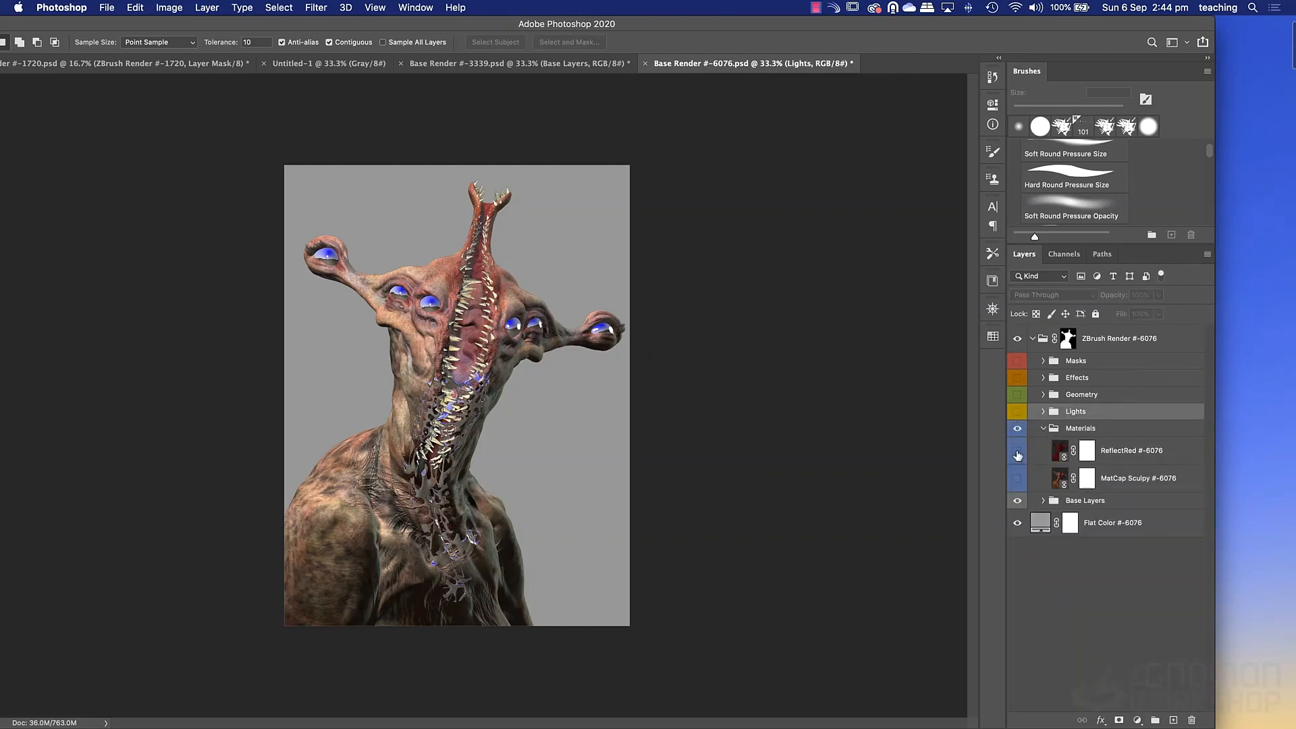
left_click(1017, 452)
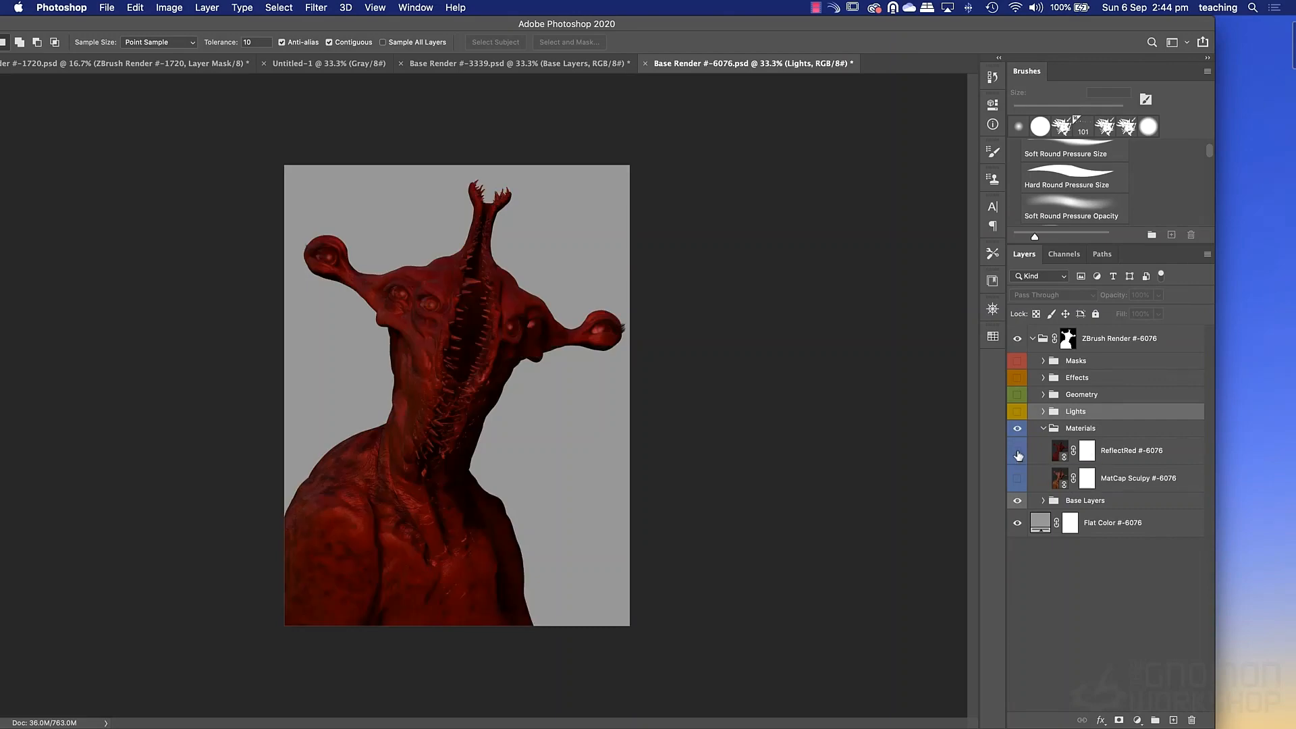
left_click(1017, 451)
left_click(1017, 479)
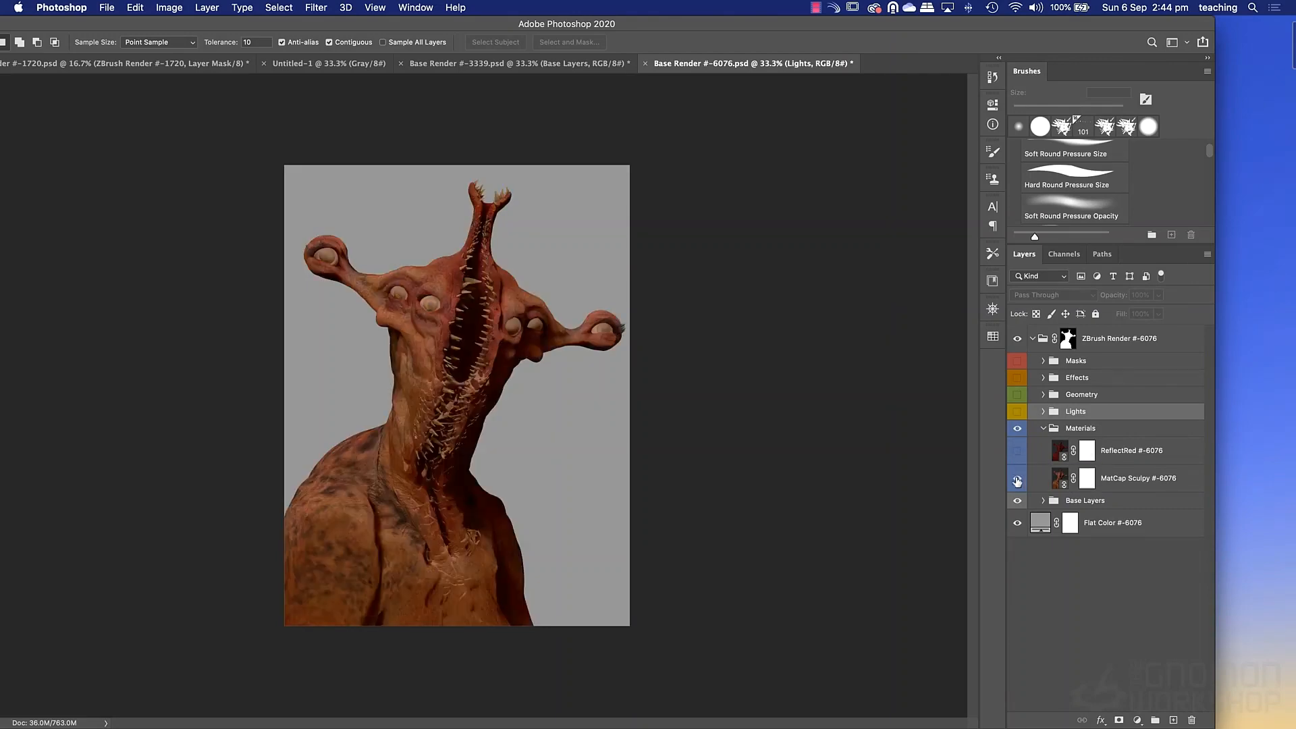
left_click(1017, 479)
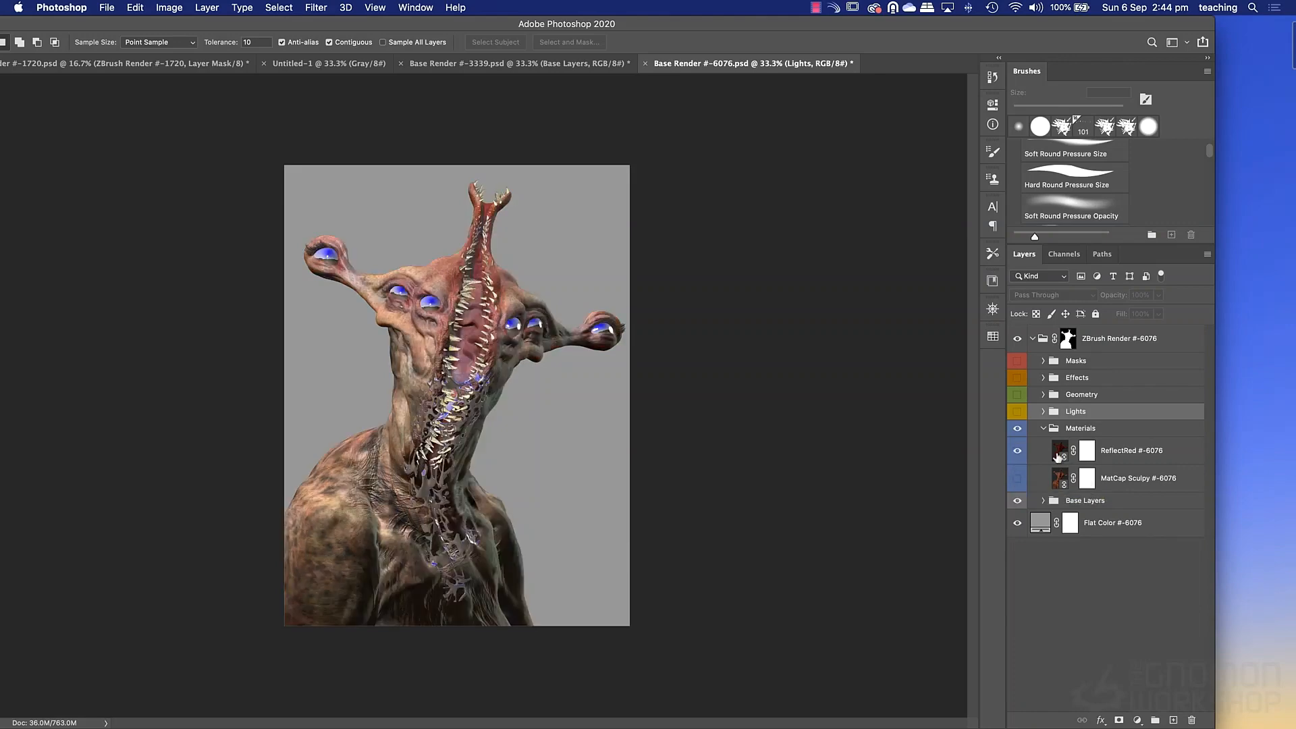
left_click(1017, 452)
left_click(1017, 479)
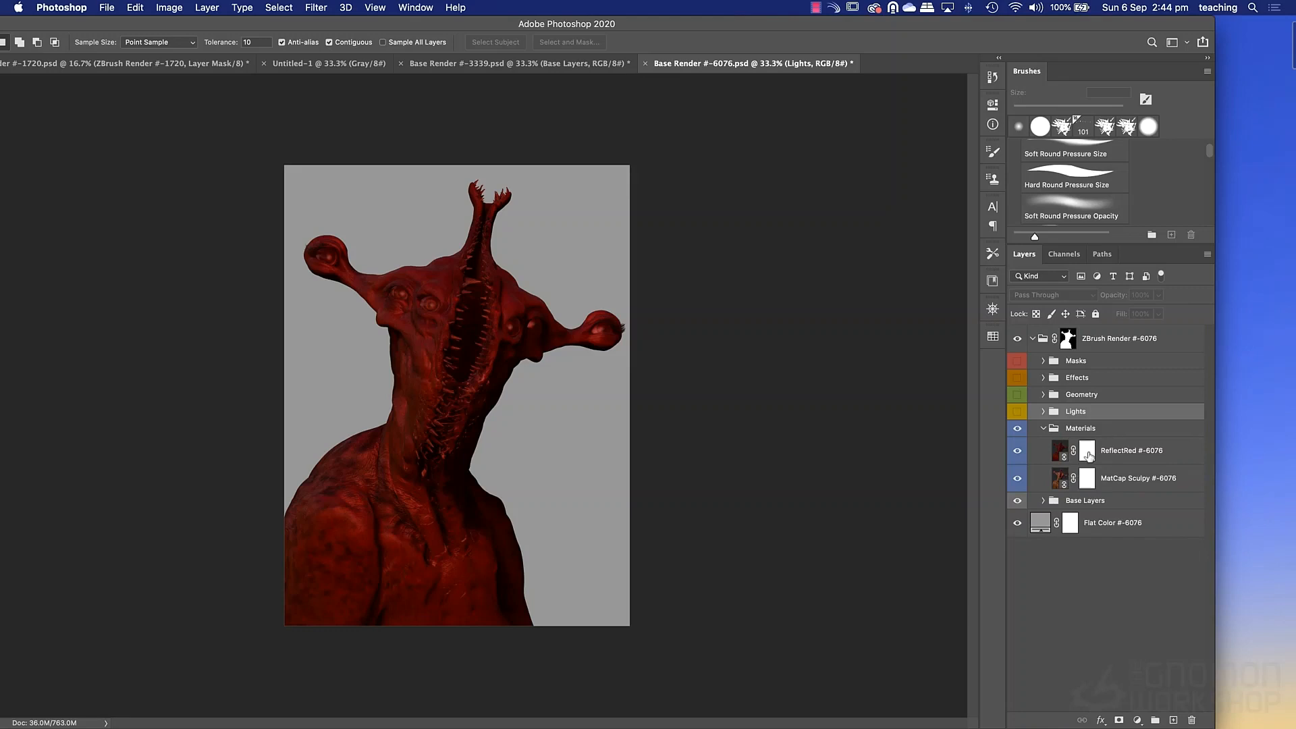
Paint black on the ReflectRed layer mask with a 250 px Hard Round brush over the creature's head, eyes and neck.
left_click(1087, 453)
key("b")
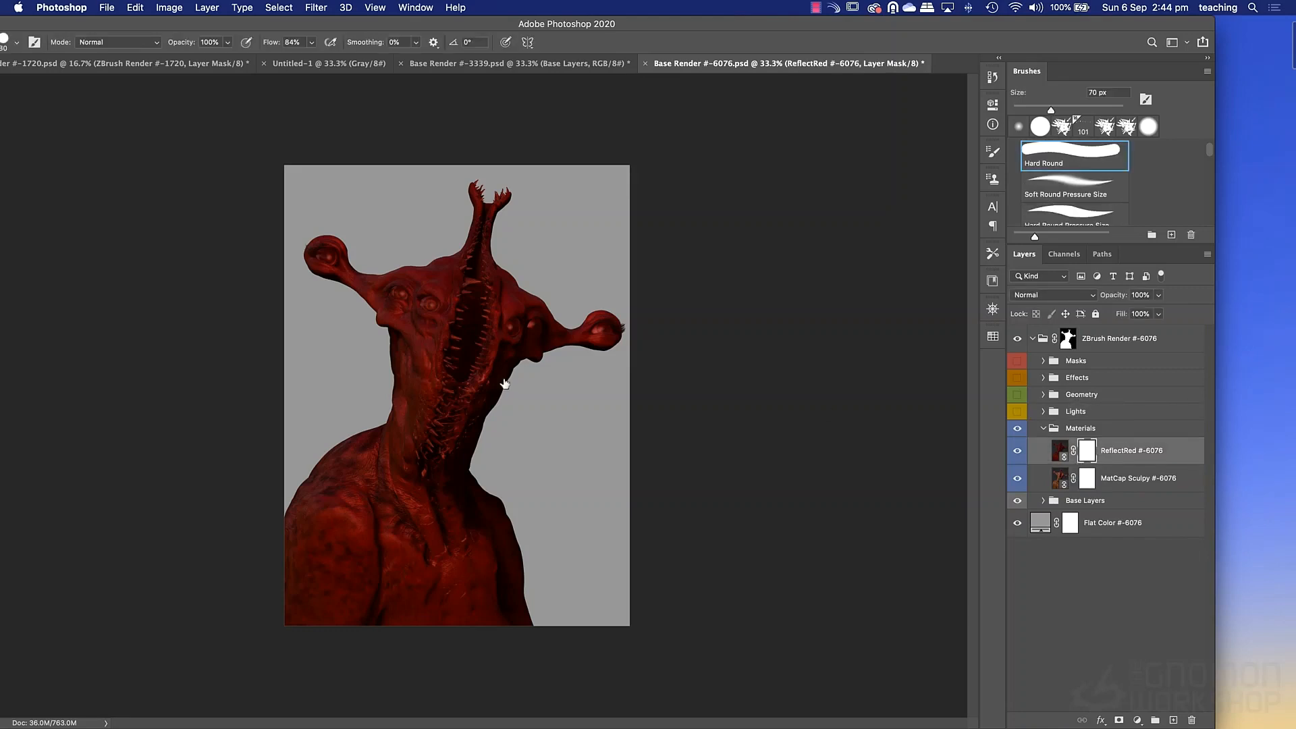
key("bracketright")
key("bracketright")
key("bracketright")
key("bracketright")
key("bracketright")
key("bracketright")
key("bracketright")
key("bracketright")
left_click_drag(240, 22, 310, 24)
left_click(28, 27)
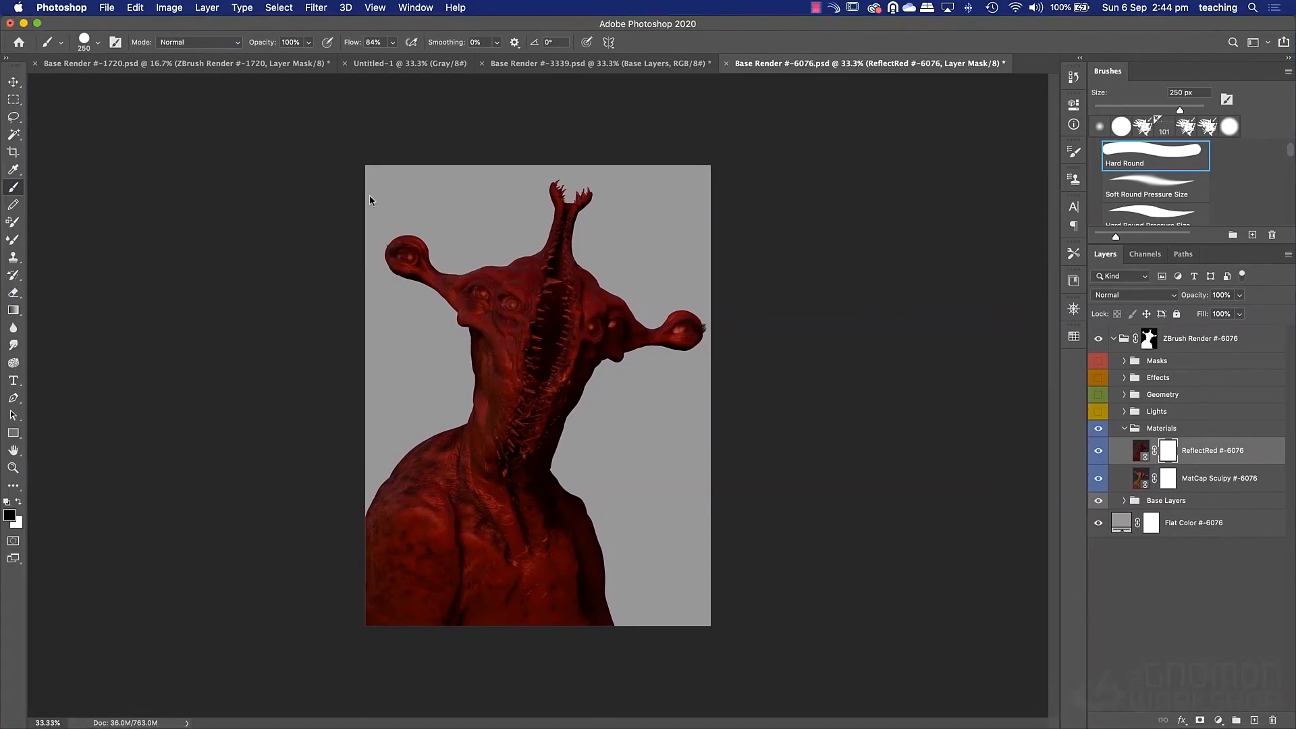
mouse_move(570, 332)
left_mouse_down()
mouse_move(602, 296)
mouse_move(588, 361)
mouse_move(610, 346)
mouse_move(552, 399)
left_mouse_up()
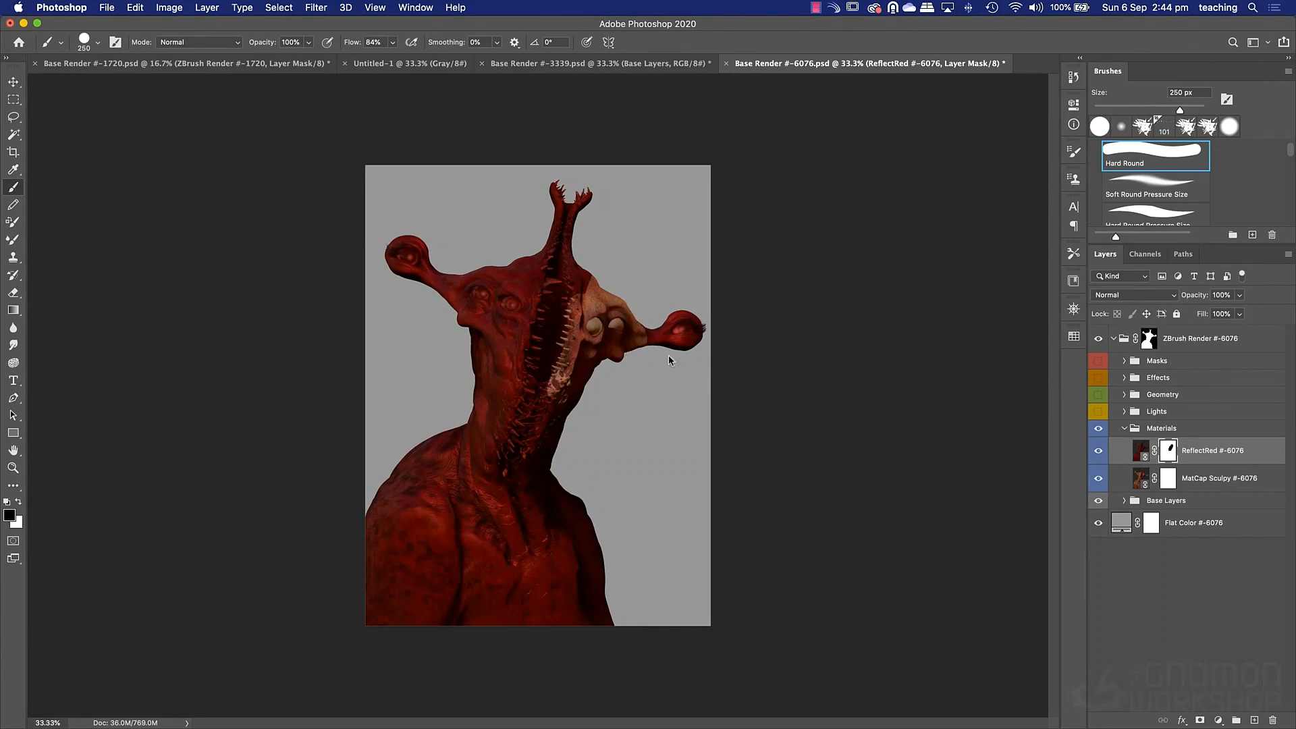
left_click_drag(672, 331, 688, 330)
mouse_move(527, 351)
left_mouse_down()
mouse_move(417, 300)
mouse_move(589, 258)
mouse_move(667, 355)
mouse_move(367, 426)
mouse_move(518, 405)
mouse_move(405, 466)
mouse_move(527, 466)
left_mouse_up()
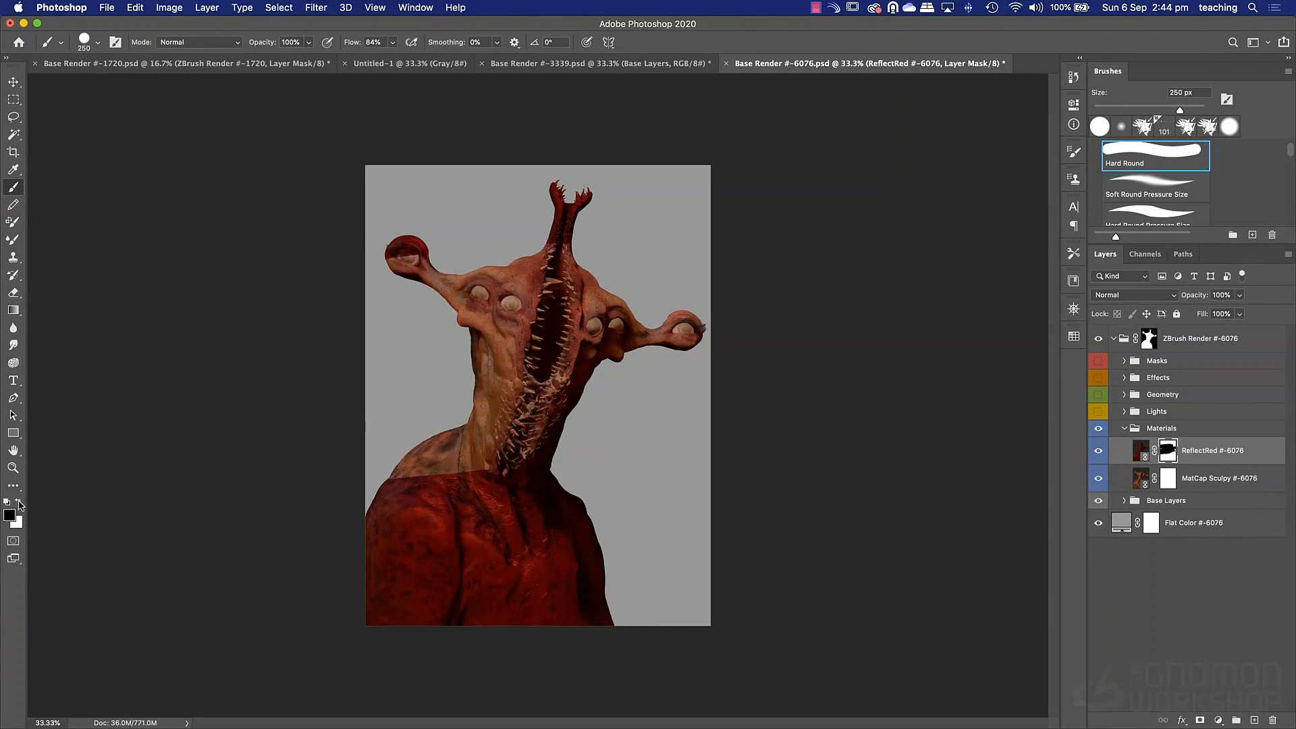
Paint white on the ReflectRed mask to restore a band across the face and neck, and compare the layer off and on.
left_click(18, 503)
mouse_move(473, 337)
left_mouse_down()
mouse_move(393, 371)
mouse_move(653, 311)
mouse_move(507, 350)
mouse_move(459, 405)
mouse_move(497, 393)
left_mouse_up()
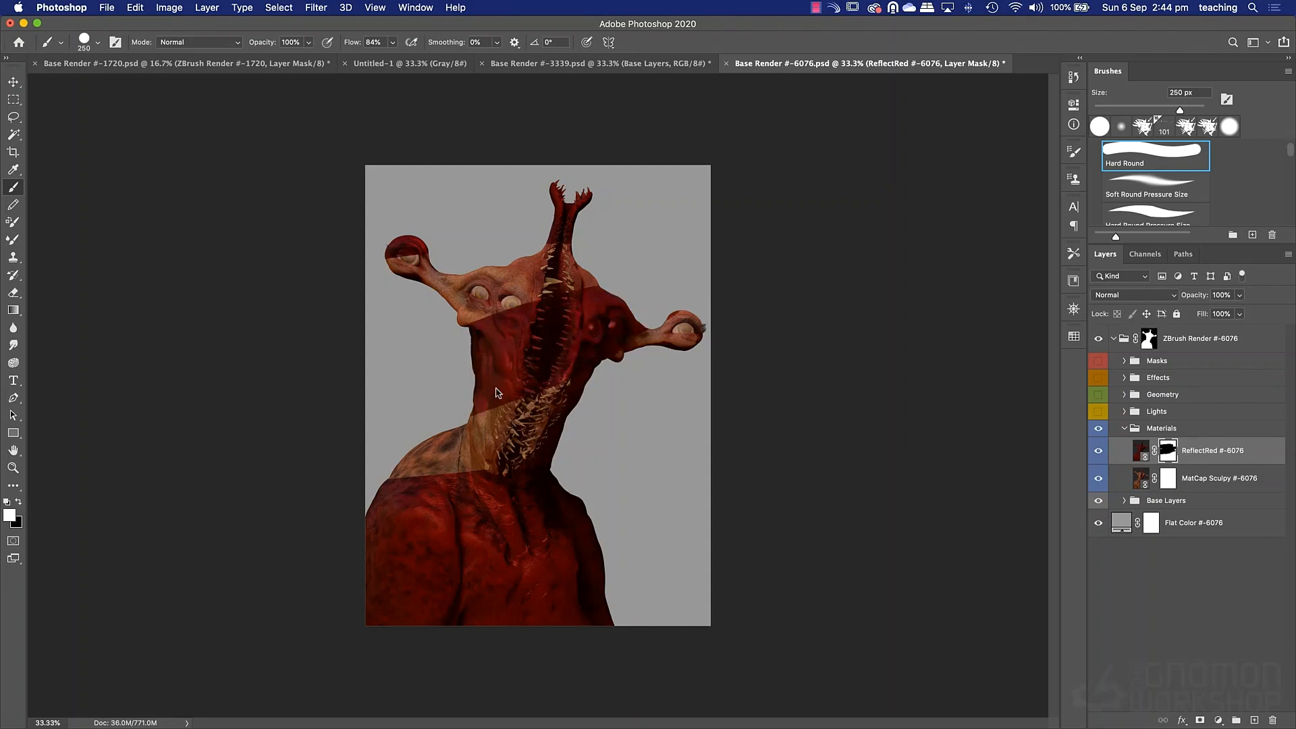
left_click(1097, 451)
left_click(1097, 451)
Collapse the Materials group and hide it.
left_click(1122, 432)
left_click(1123, 429)
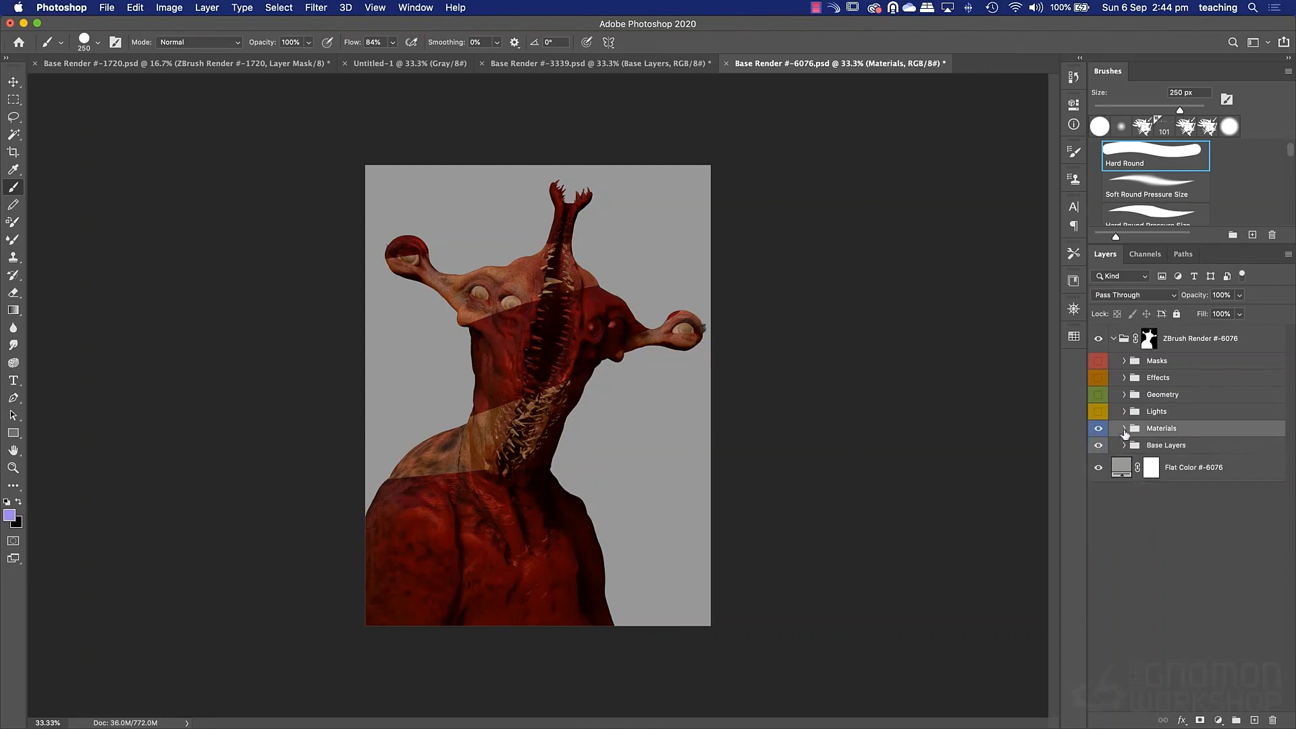
left_click(1098, 427)
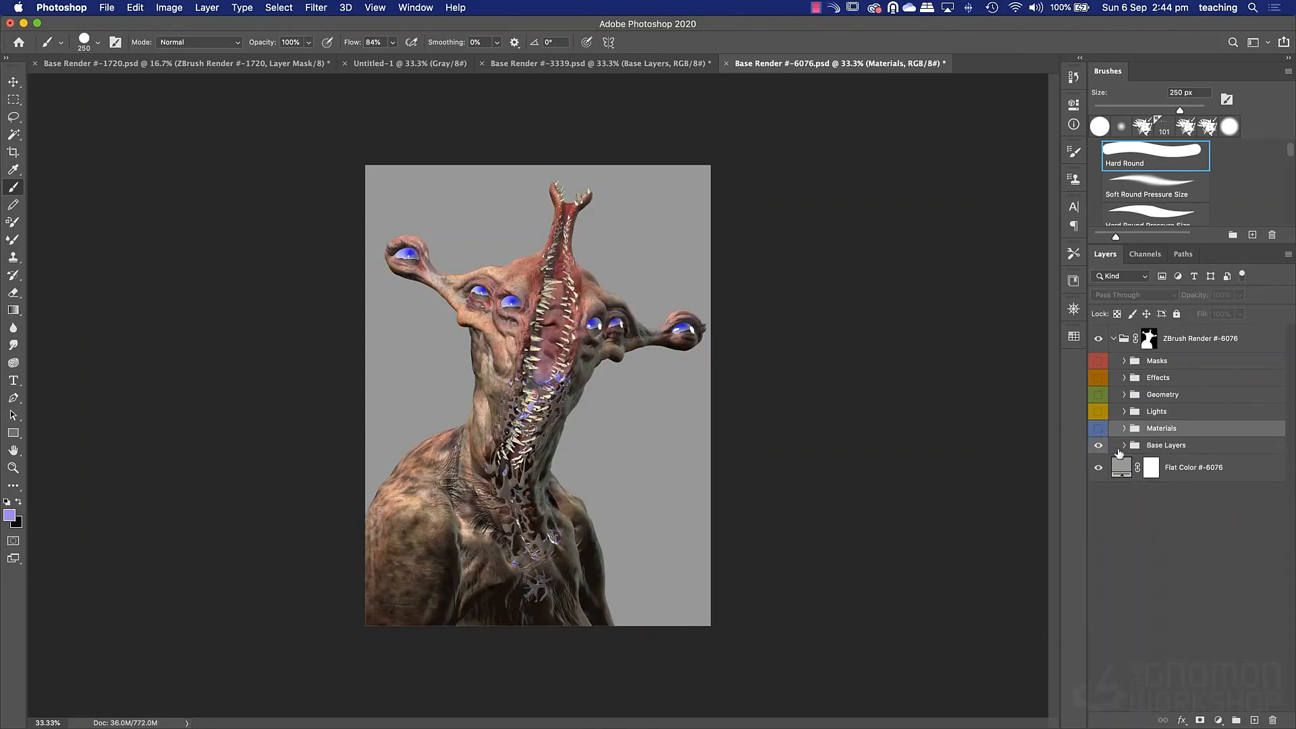
Expand the Base Layers group, hide Albedo and Preview to view the BPR layer alone, and show Preview again for comparison.
left_click(1124, 446)
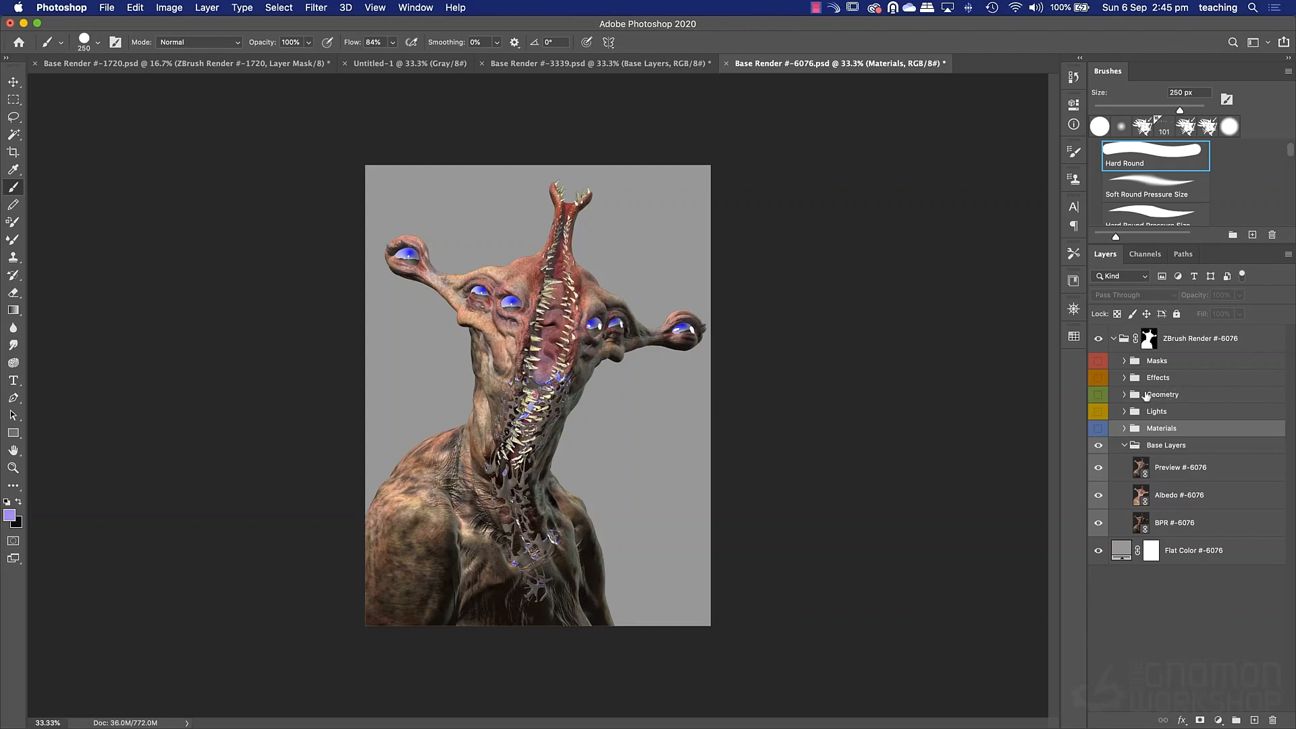
left_click(1097, 496)
left_click(1096, 470)
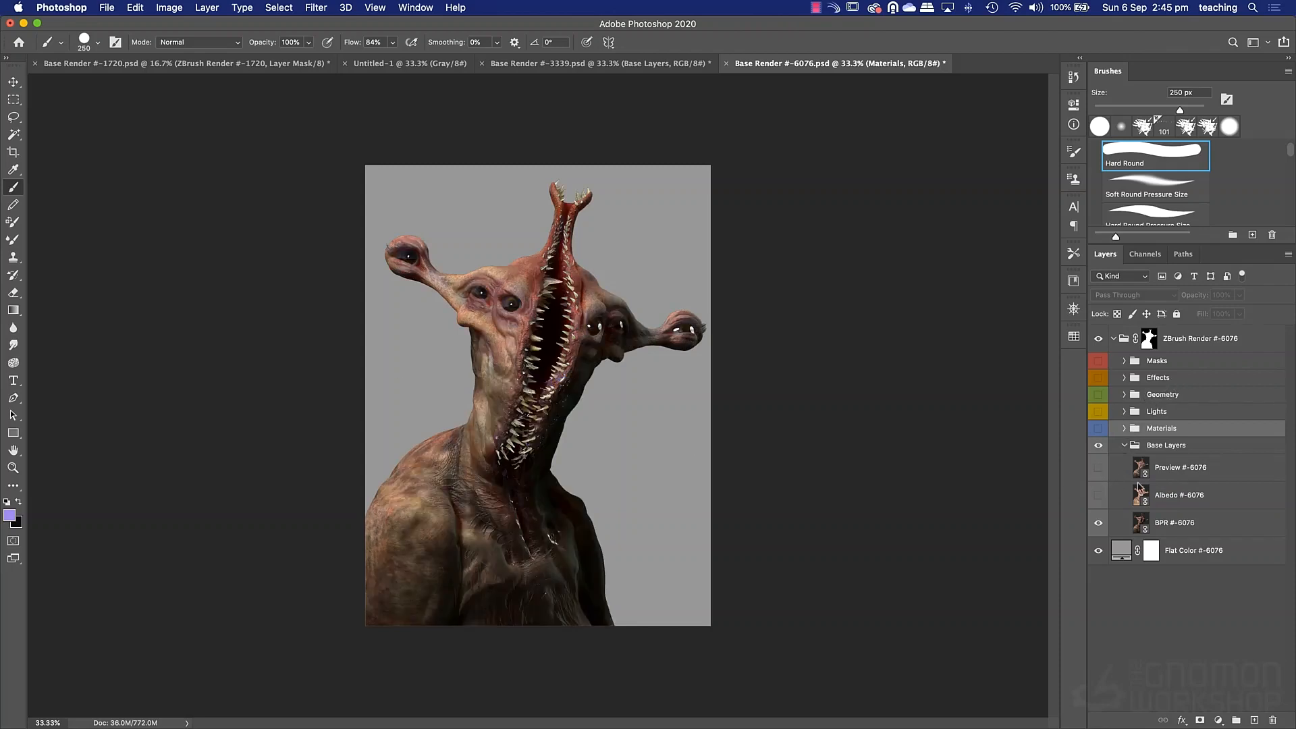
left_click(1099, 467)
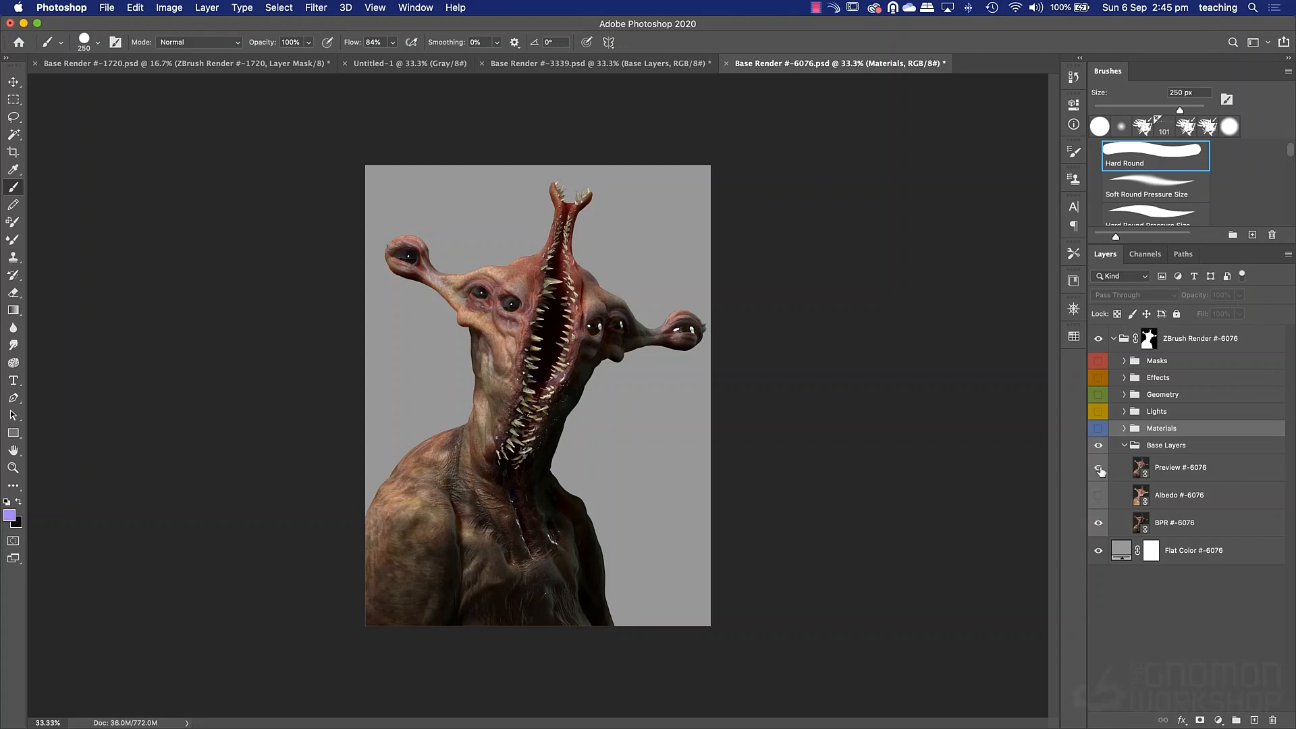
Show the Effects and Geometry groups, hide the Preview layer and show the Albedo layer.
left_click(1097, 377)
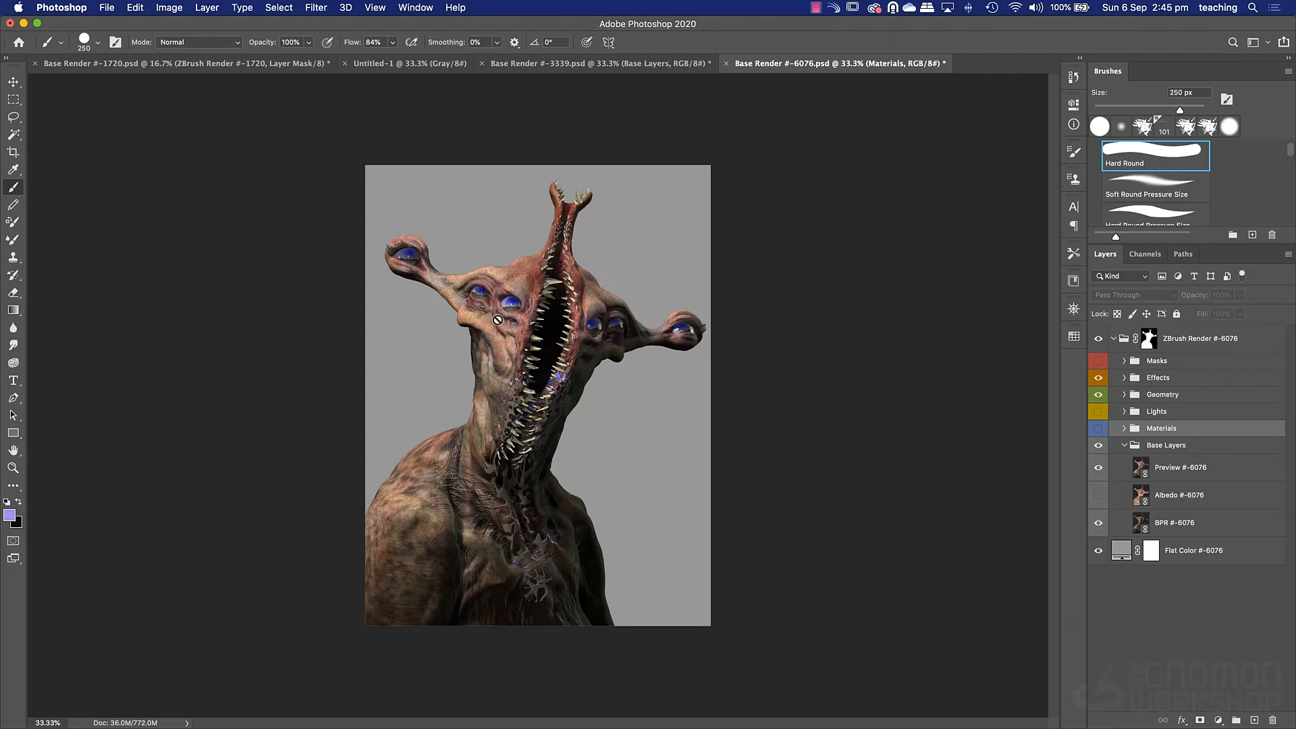
left_click(1097, 497)
left_click(1097, 497)
left_click(1098, 468)
left_click(1098, 495)
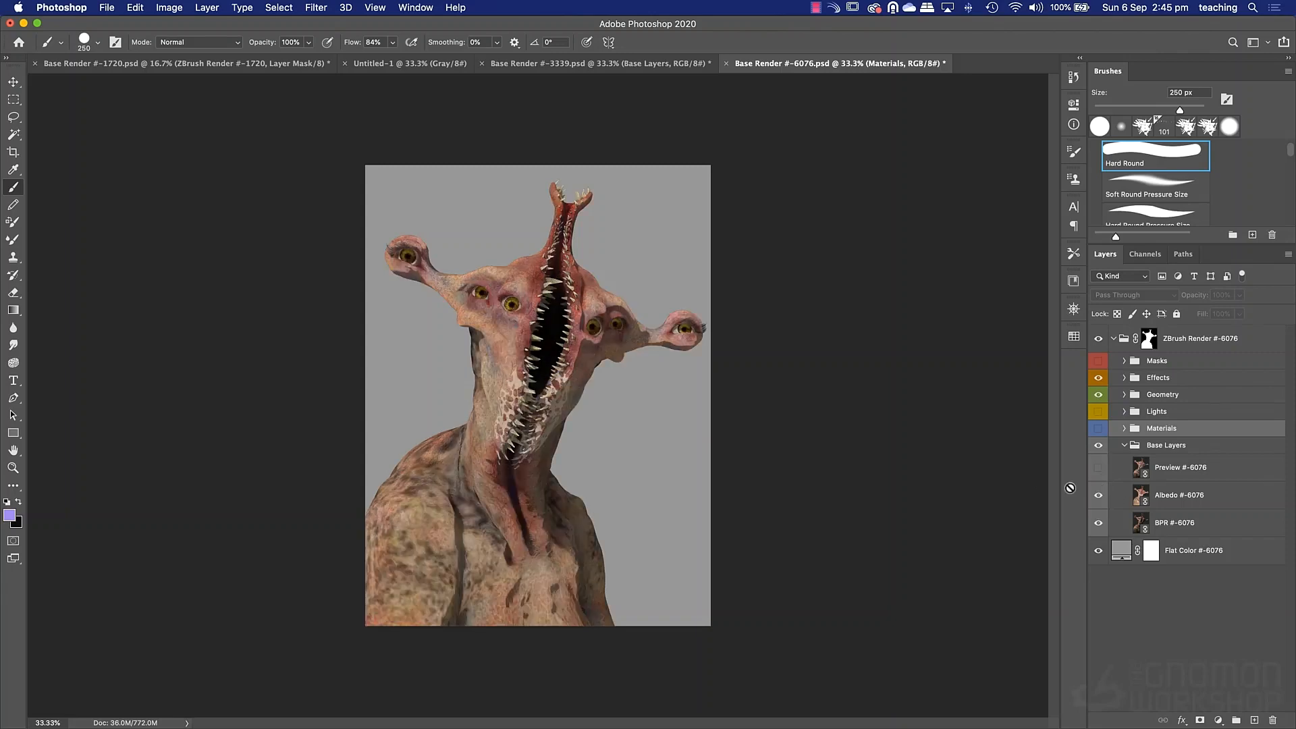
Set the Albedo layer's blend mode to Overlay and its opacity to 32%.
left_click(1178, 501)
left_click(1119, 295)
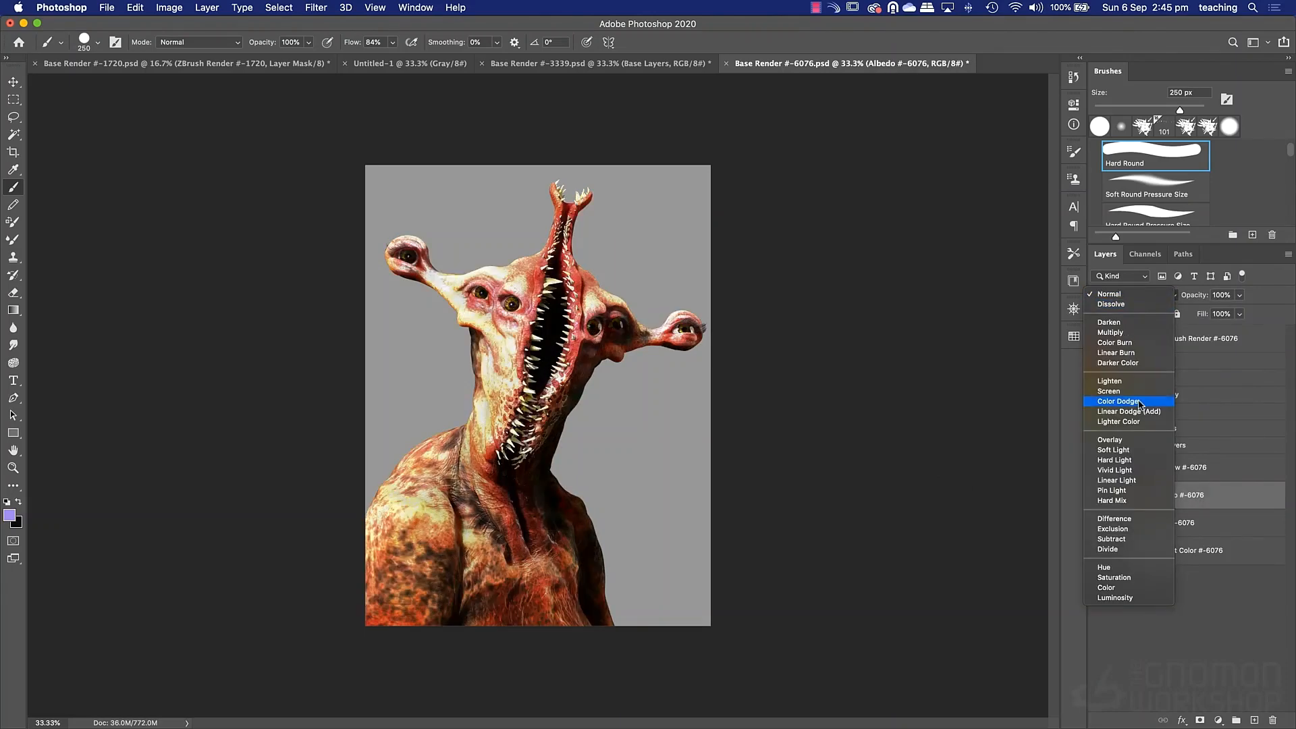
left_click(1142, 443)
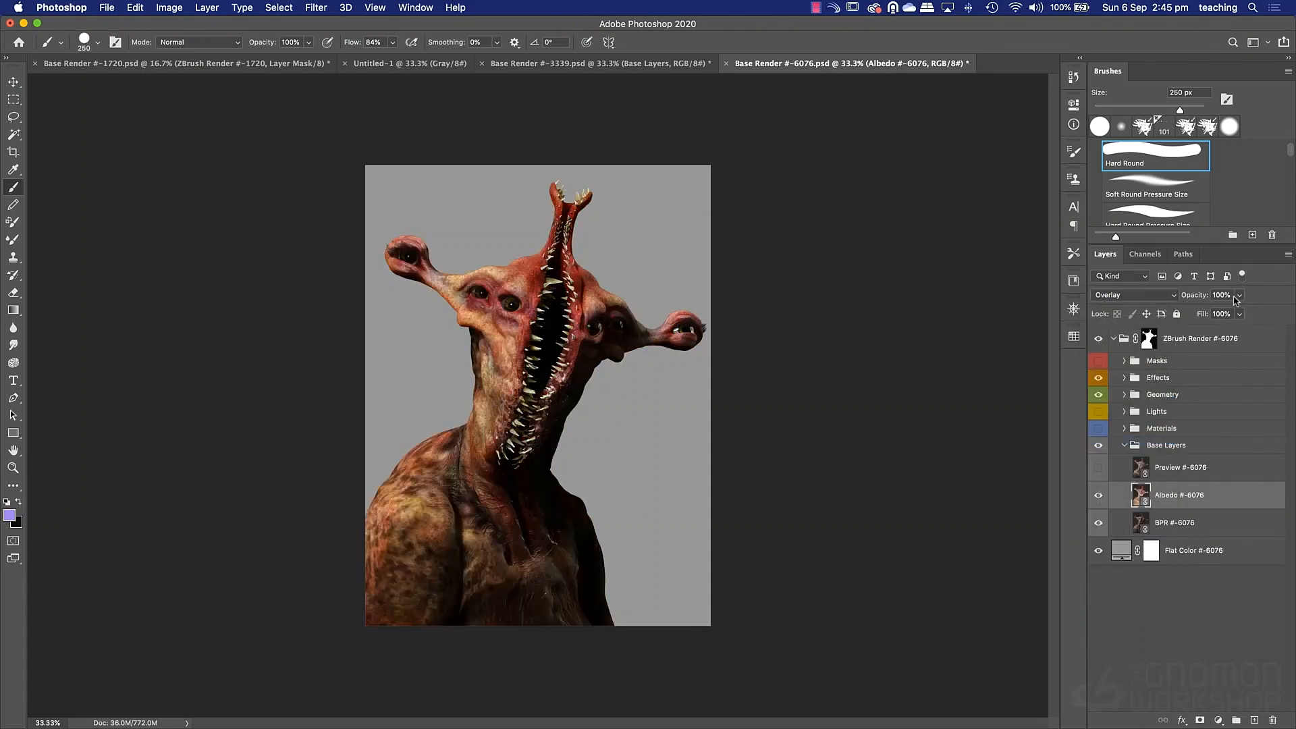
left_click(1239, 295)
left_click_drag(1242, 311, 1198, 315)
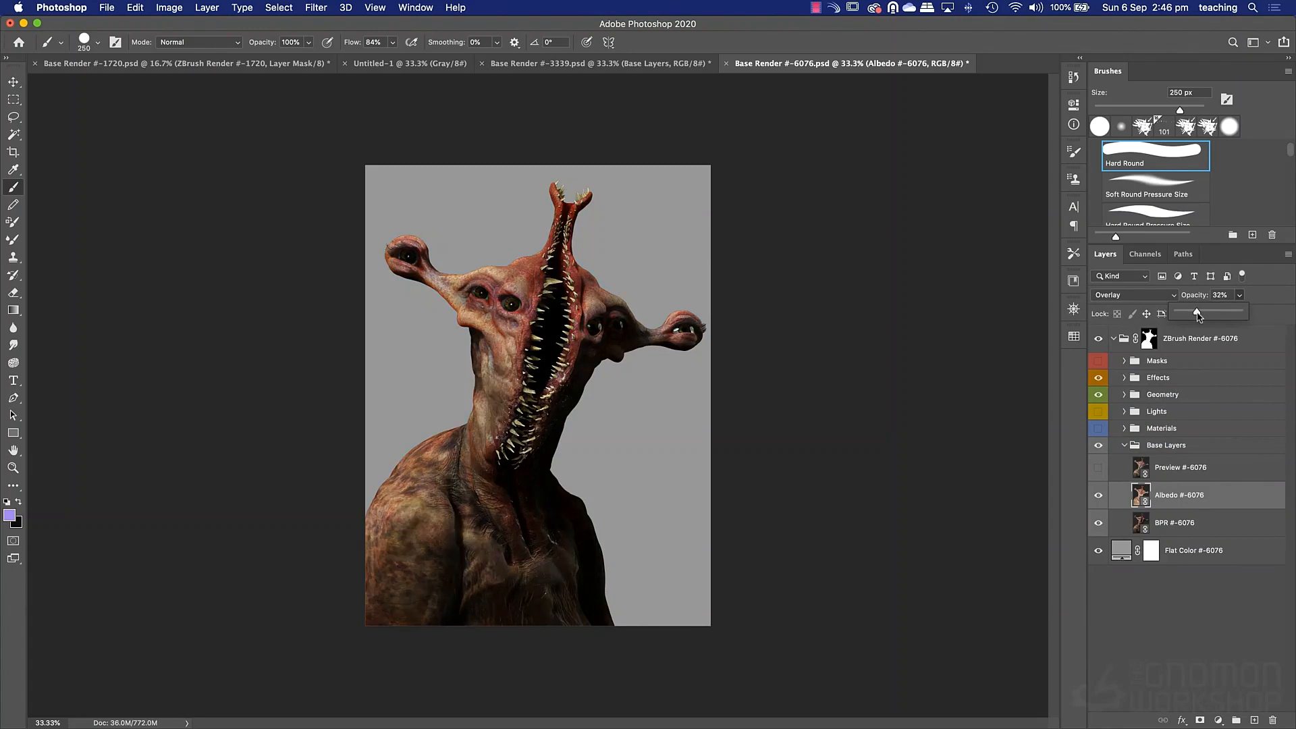
Show the Lights group with its Back Right Light layer, and compare the Right Light layer on and off.
left_click(1107, 414)
left_click(1107, 415)
left_click(1124, 413)
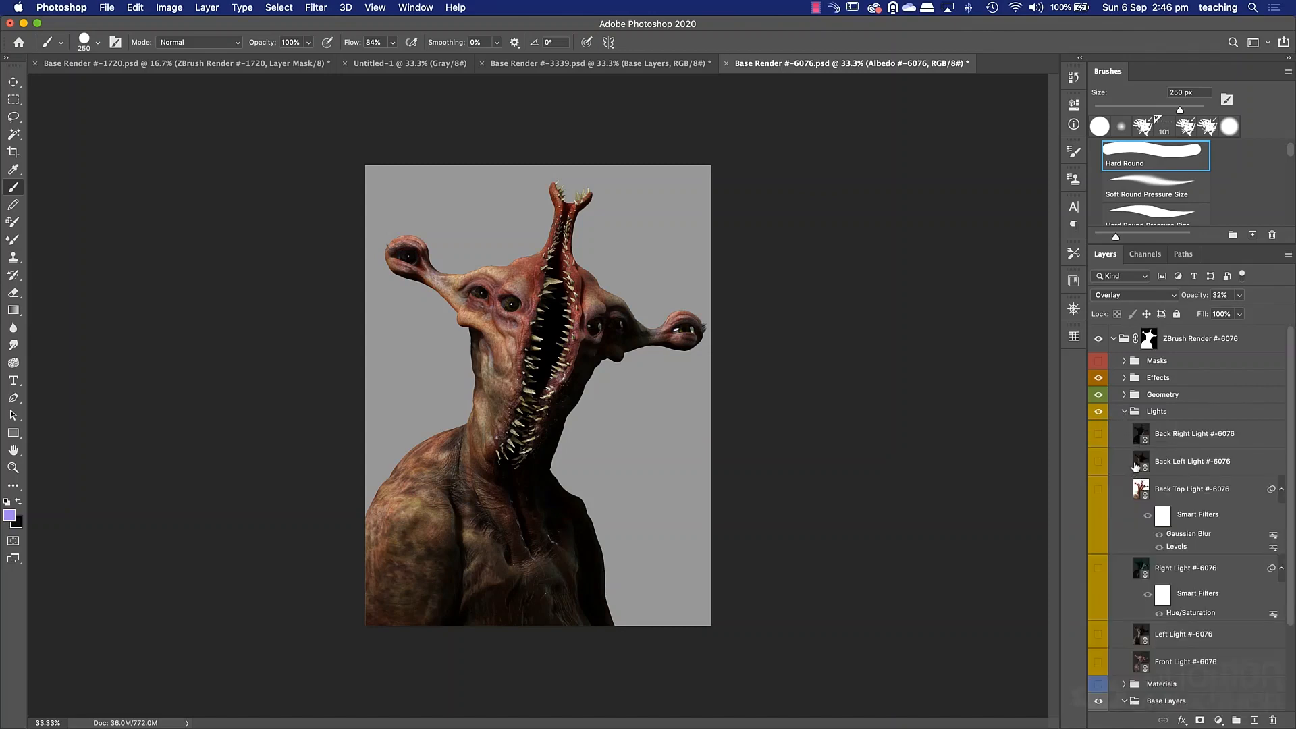
left_click(1098, 435)
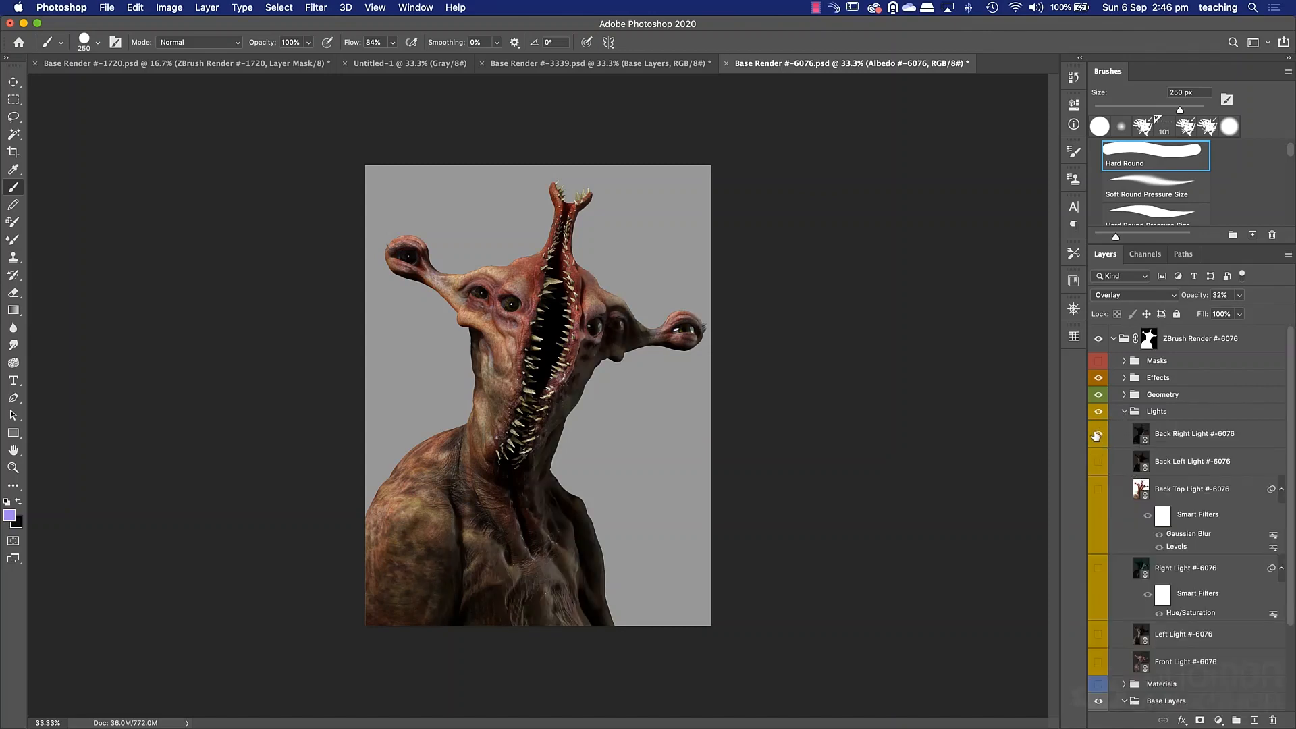
left_click(1098, 568)
left_click(1098, 568)
left_click(1123, 412)
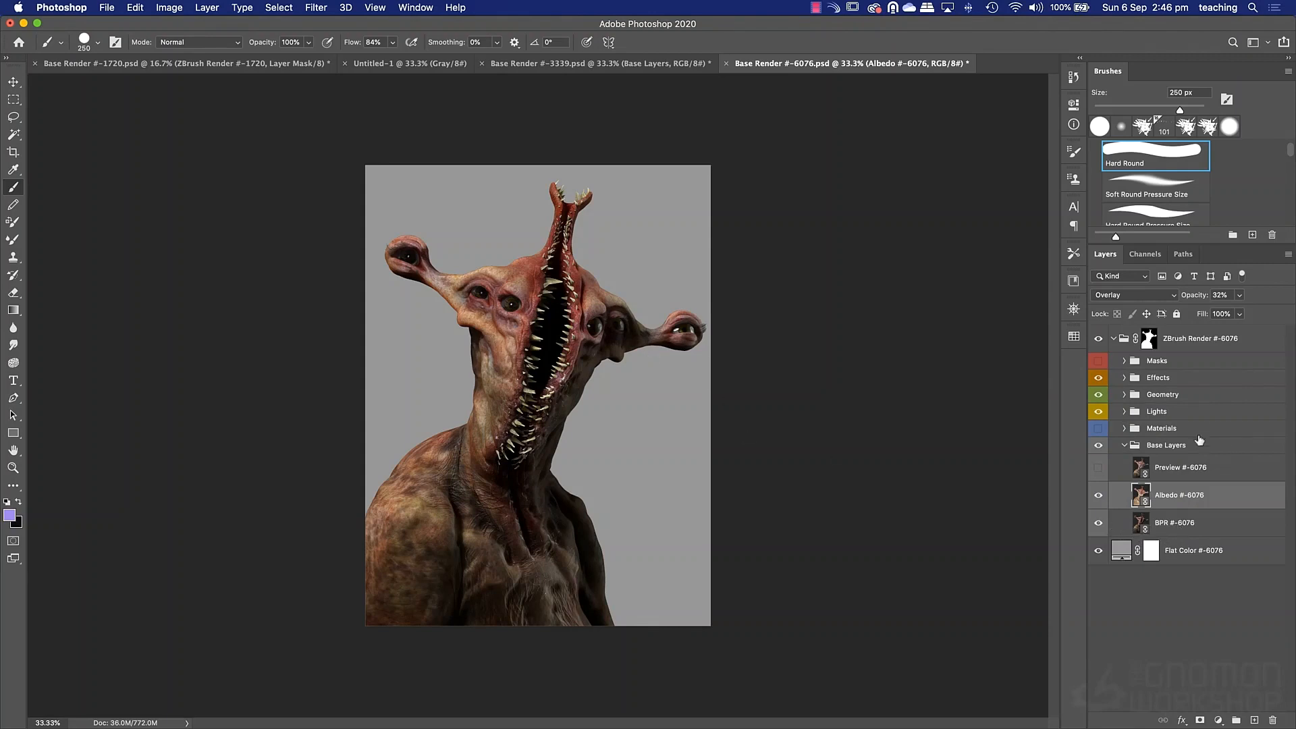
Show the Back Top Light layer, turn off its smart filters, and collapse the Lights group.
left_click(1123, 412)
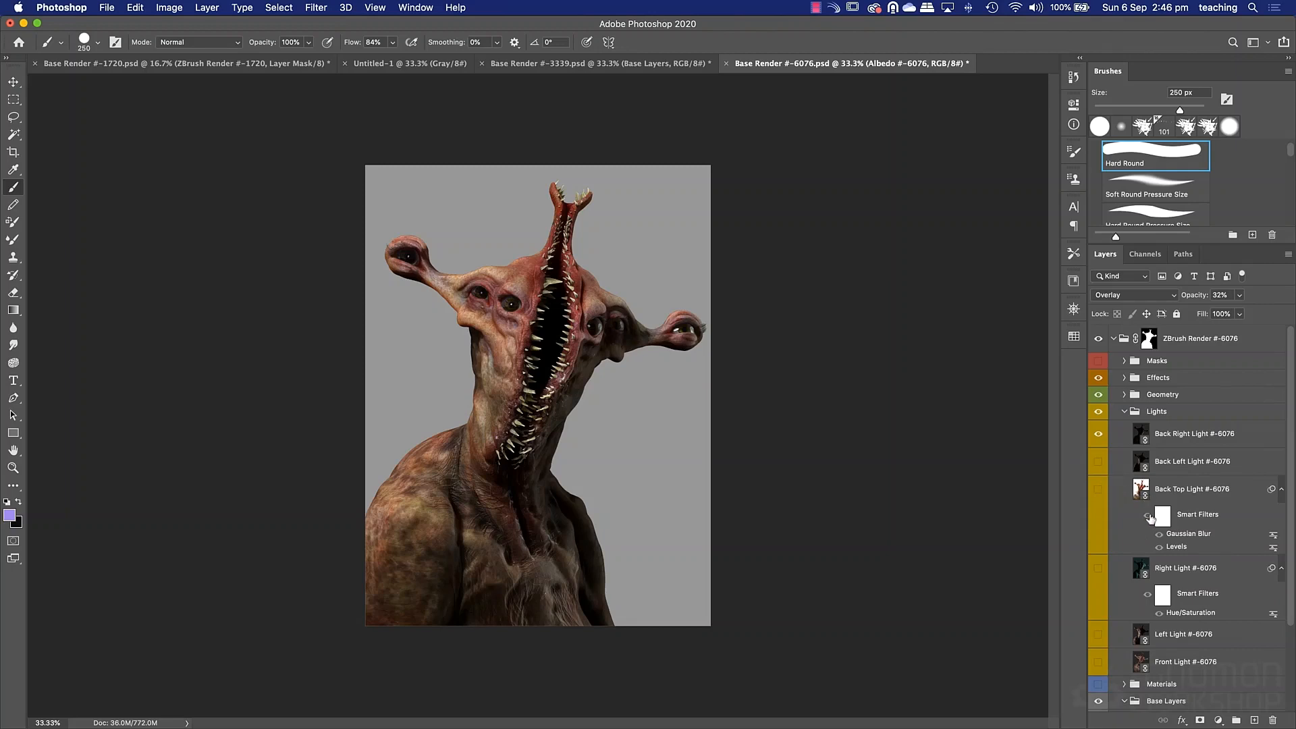
left_click(1098, 490)
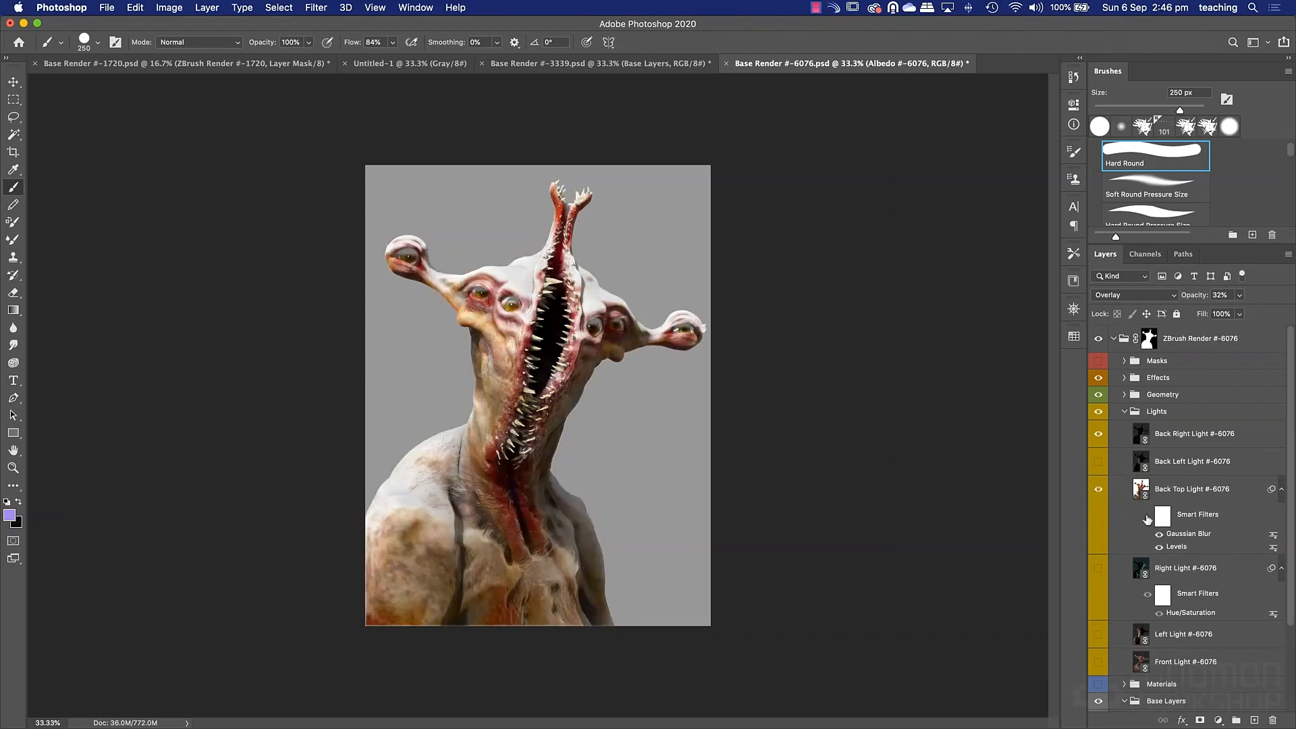
left_click(1147, 515)
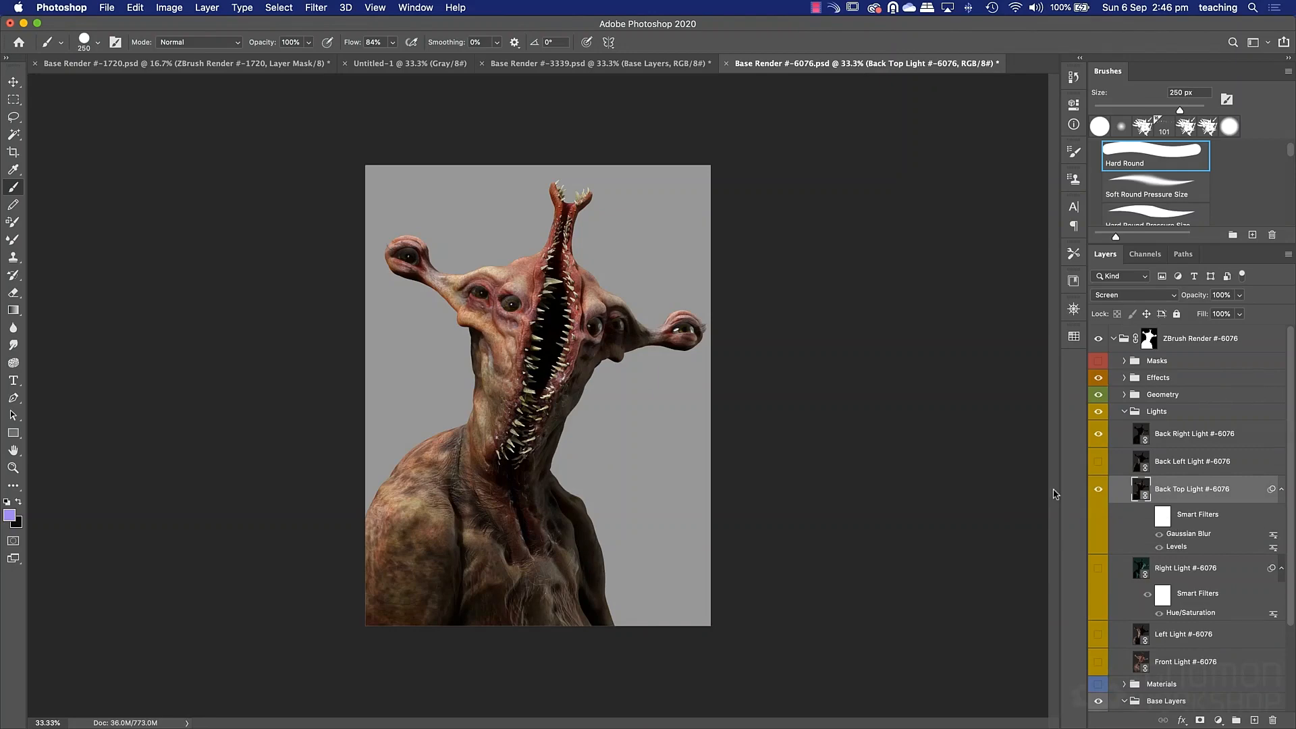
left_click(1123, 413)
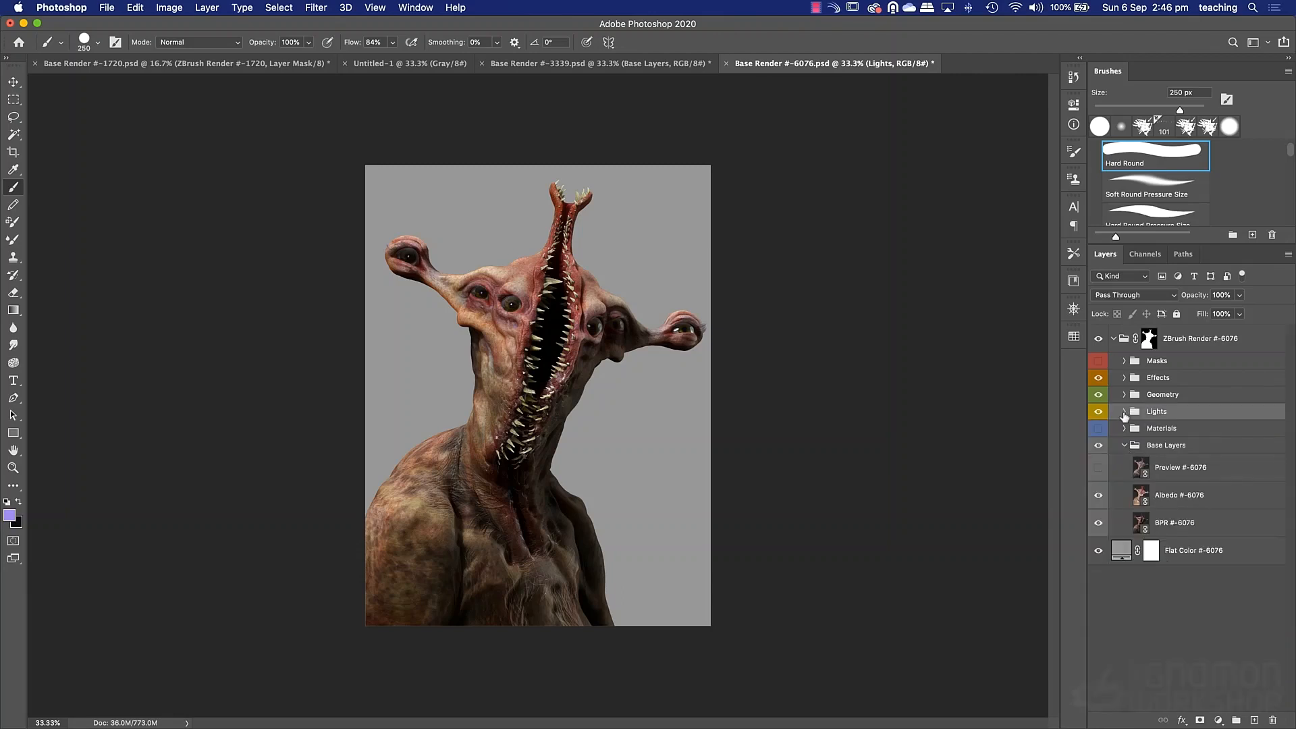
Look through the contents of the Effects, Geometry, Lights and Base Layers groups, collapsing each group after viewing it.
left_click(1125, 446)
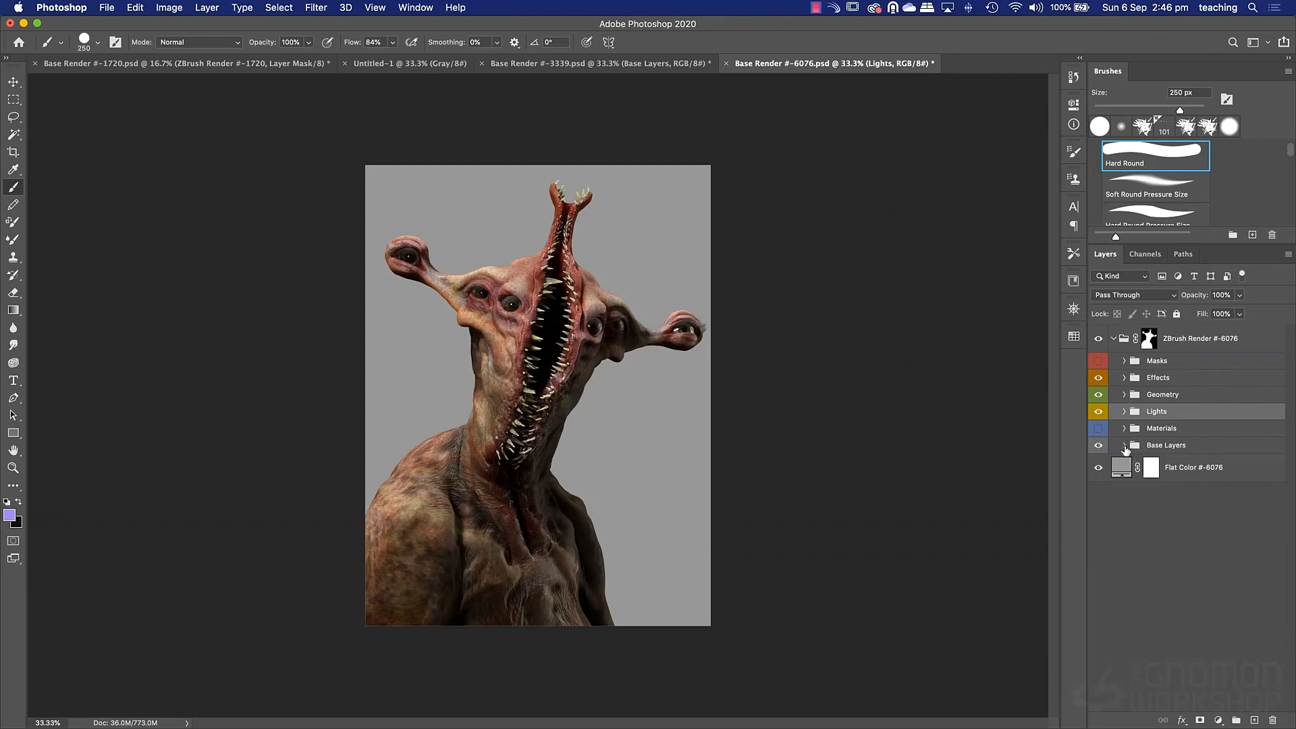
left_click(1125, 446)
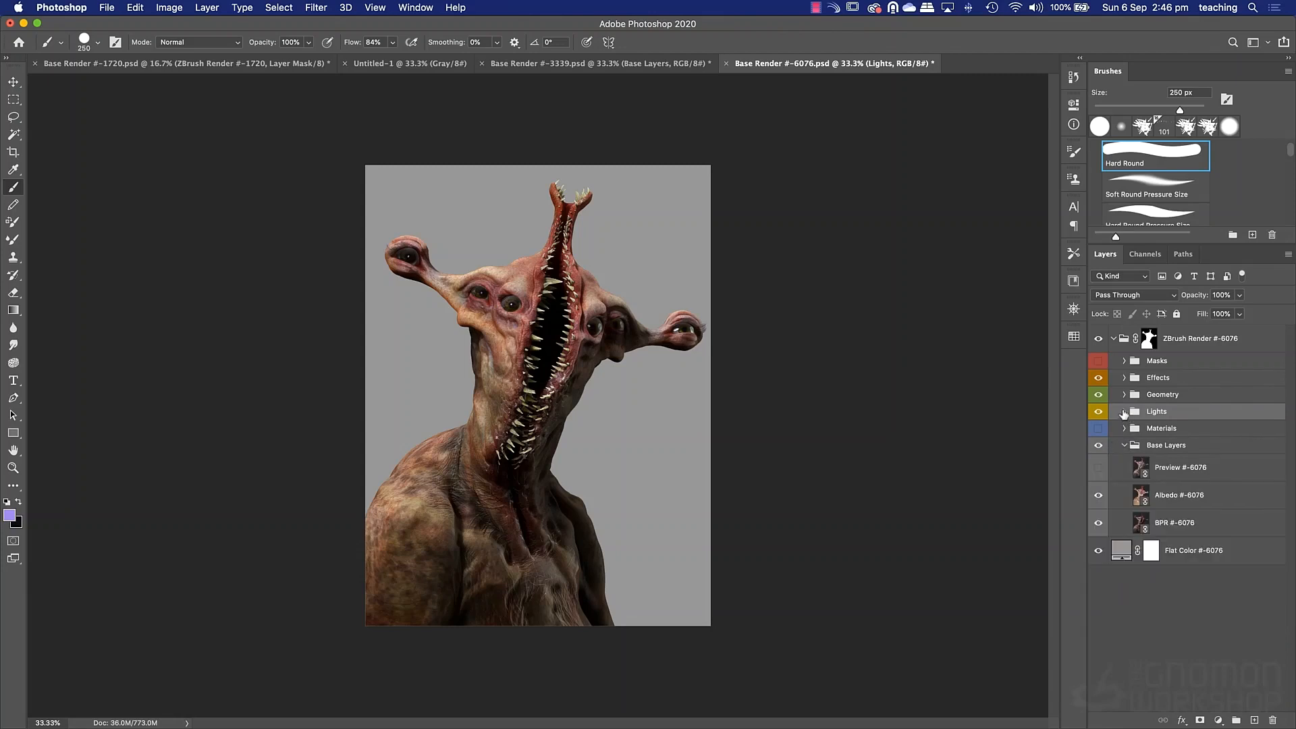
left_click(1124, 412)
left_click(1124, 395)
left_click(1124, 378)
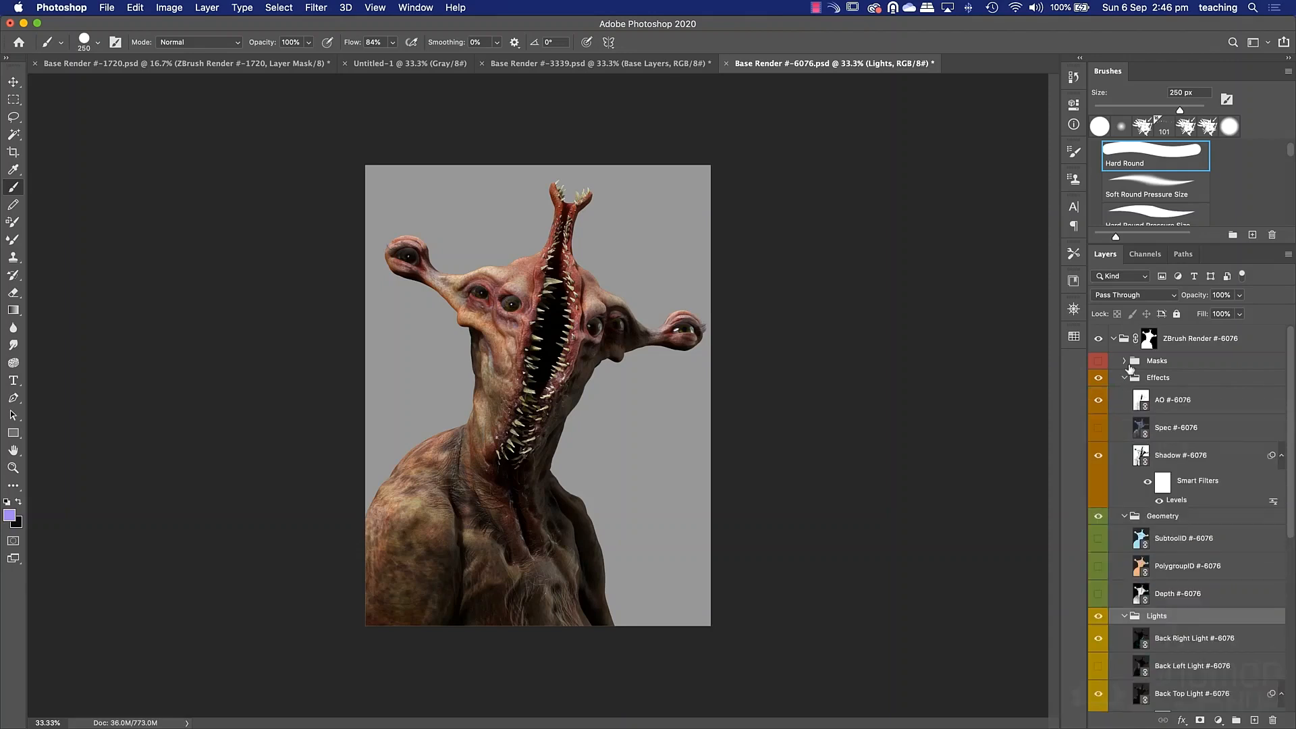
left_click(1124, 362)
left_click(1123, 362)
left_click(1124, 378)
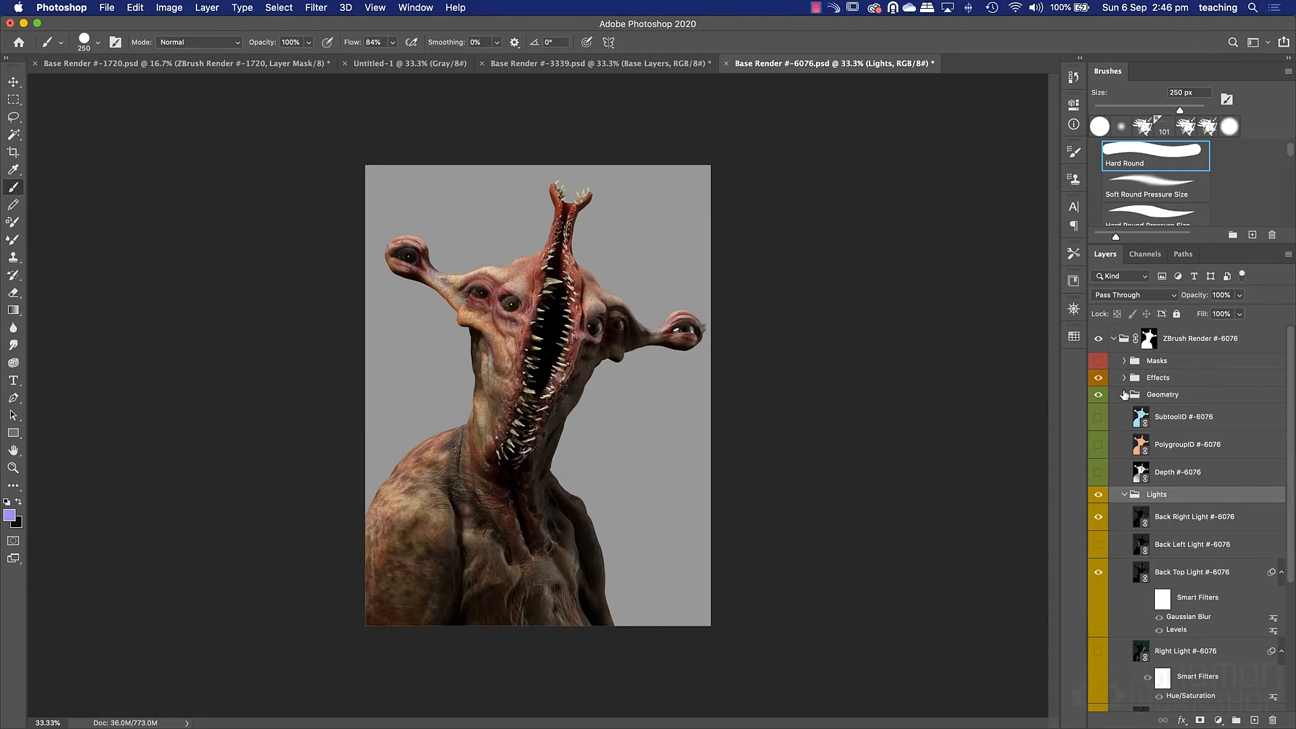
left_click(1124, 395)
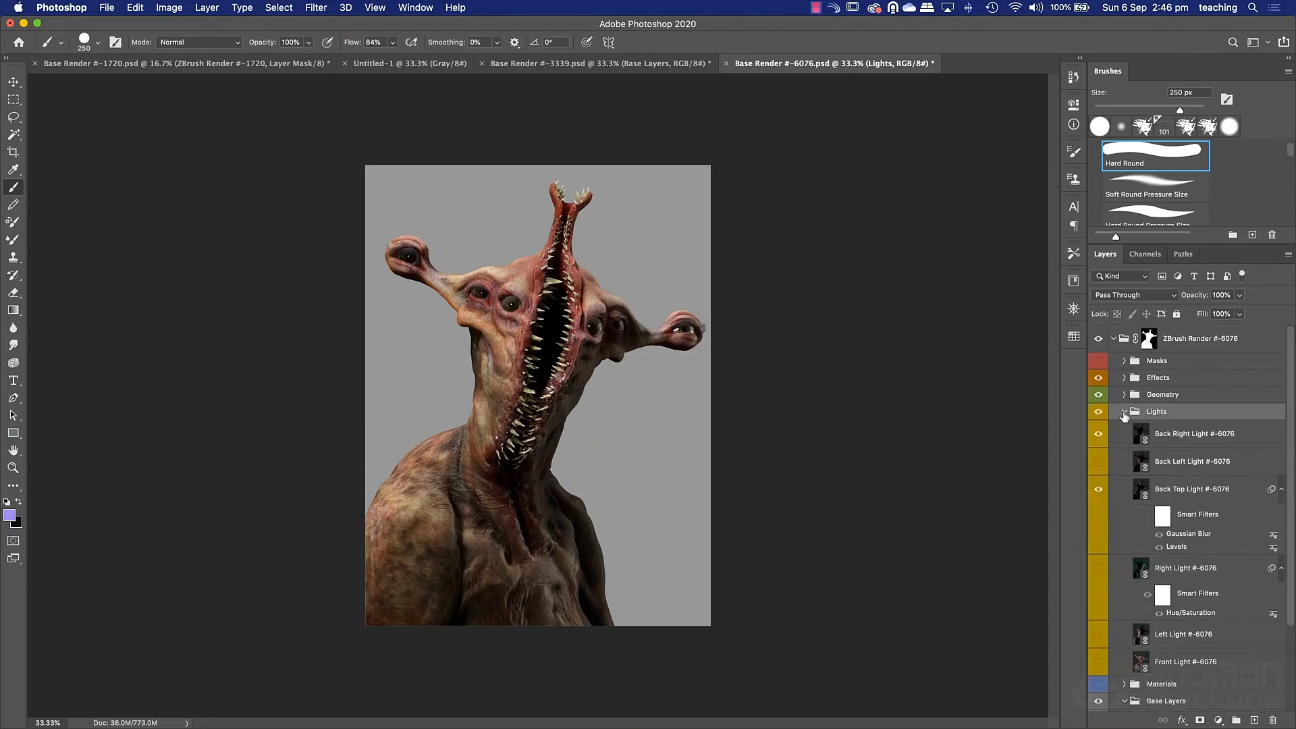
left_click(1124, 412)
left_click(1123, 445)
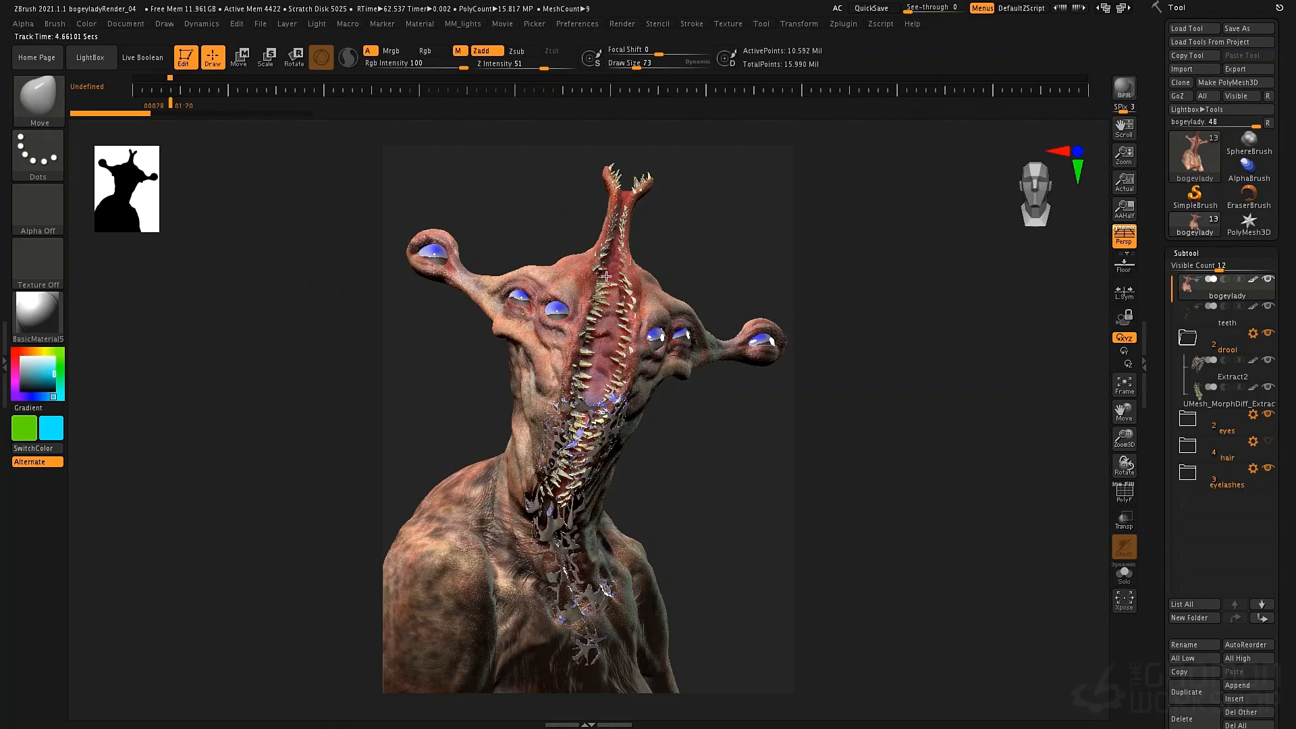
Switch to ZBrush, dock the Material palette beside the canvas and set the BasicMaterial5 wax strength to 82.
left_click(40, 320)
left_click(16, 336)
left_click(86, 23)
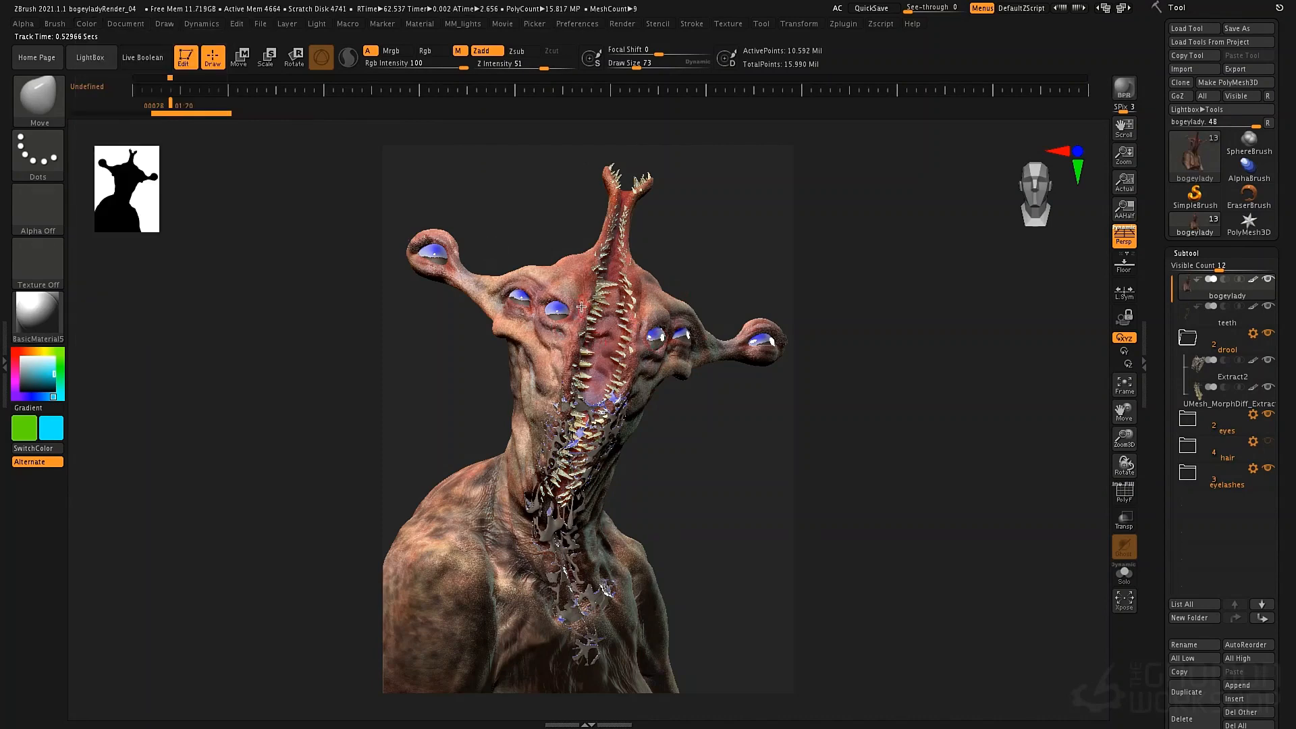
left_click(419, 23)
left_click(410, 35)
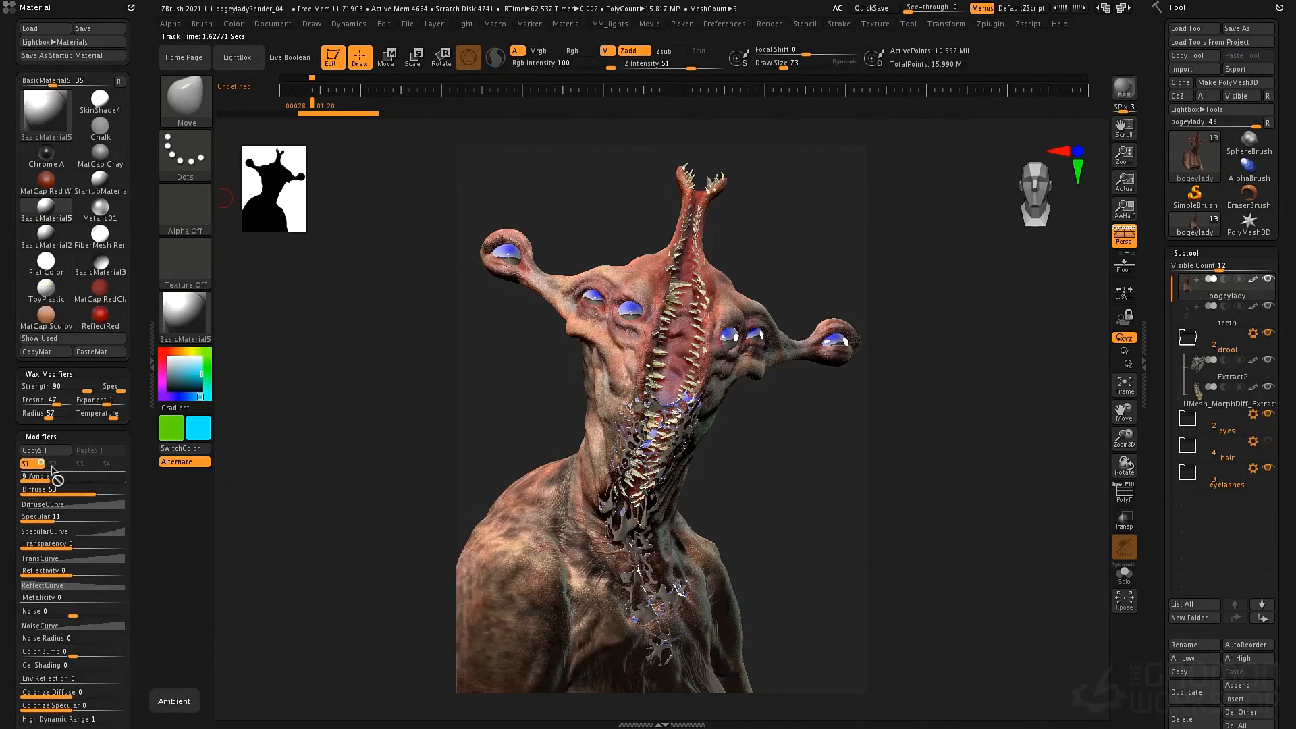
mouse_move(74, 387)
left_mouse_down()
mouse_move(62, 386)
mouse_move(82, 387)
left_mouse_up()
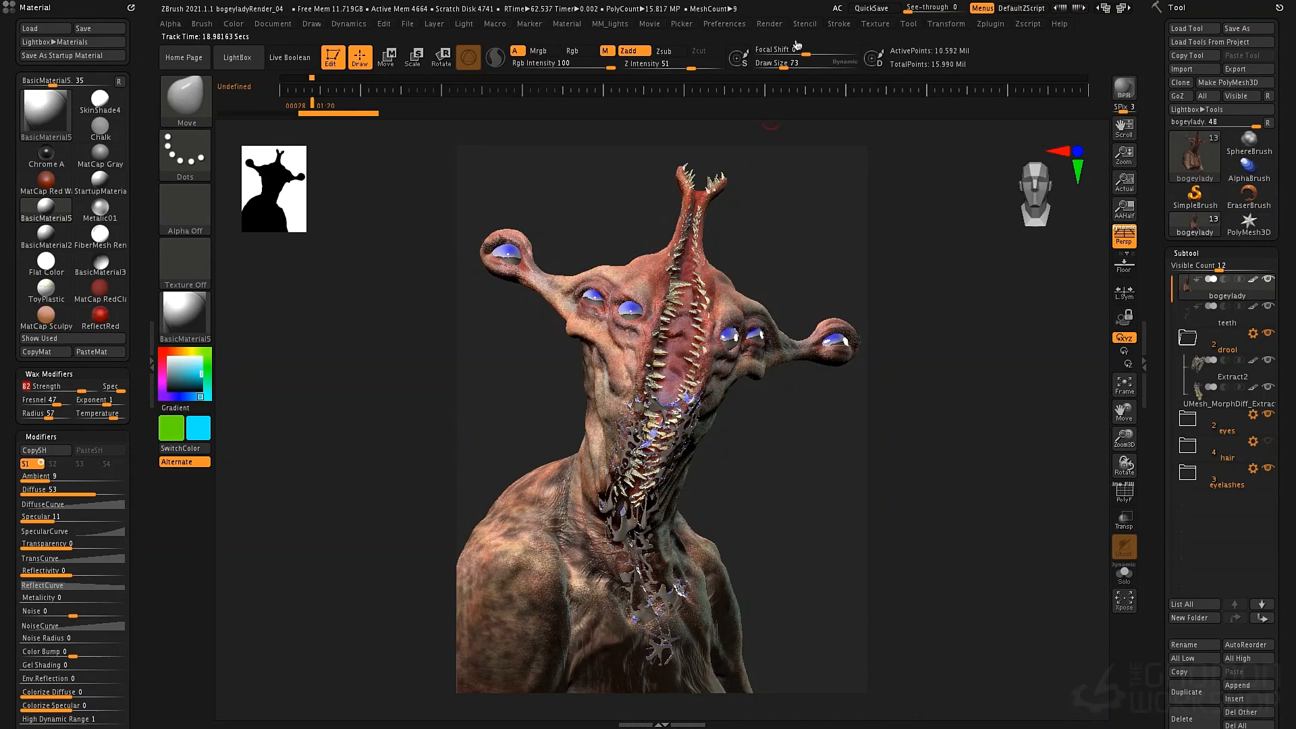
Dock the Render palette beside the canvas and review the BPR Shadow and BPR AO settings.
left_click(767, 27)
left_click(760, 35)
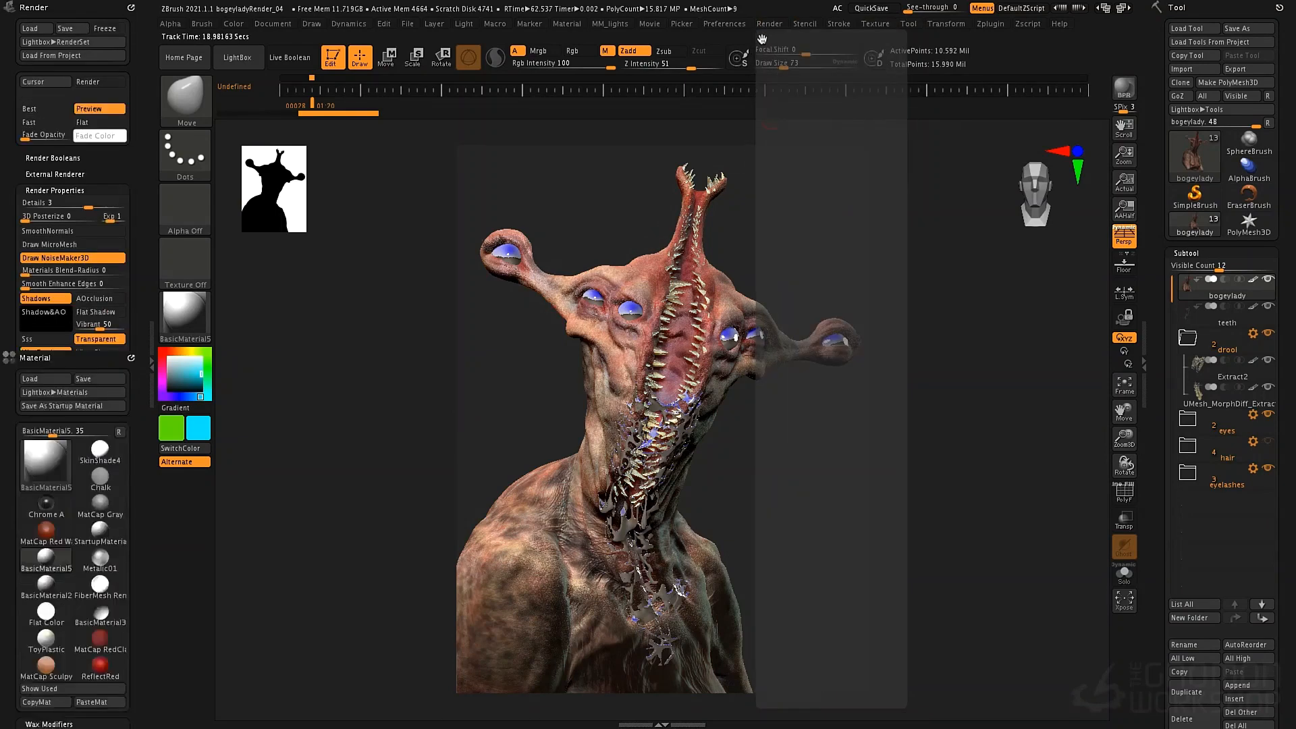
left_click(47, 189)
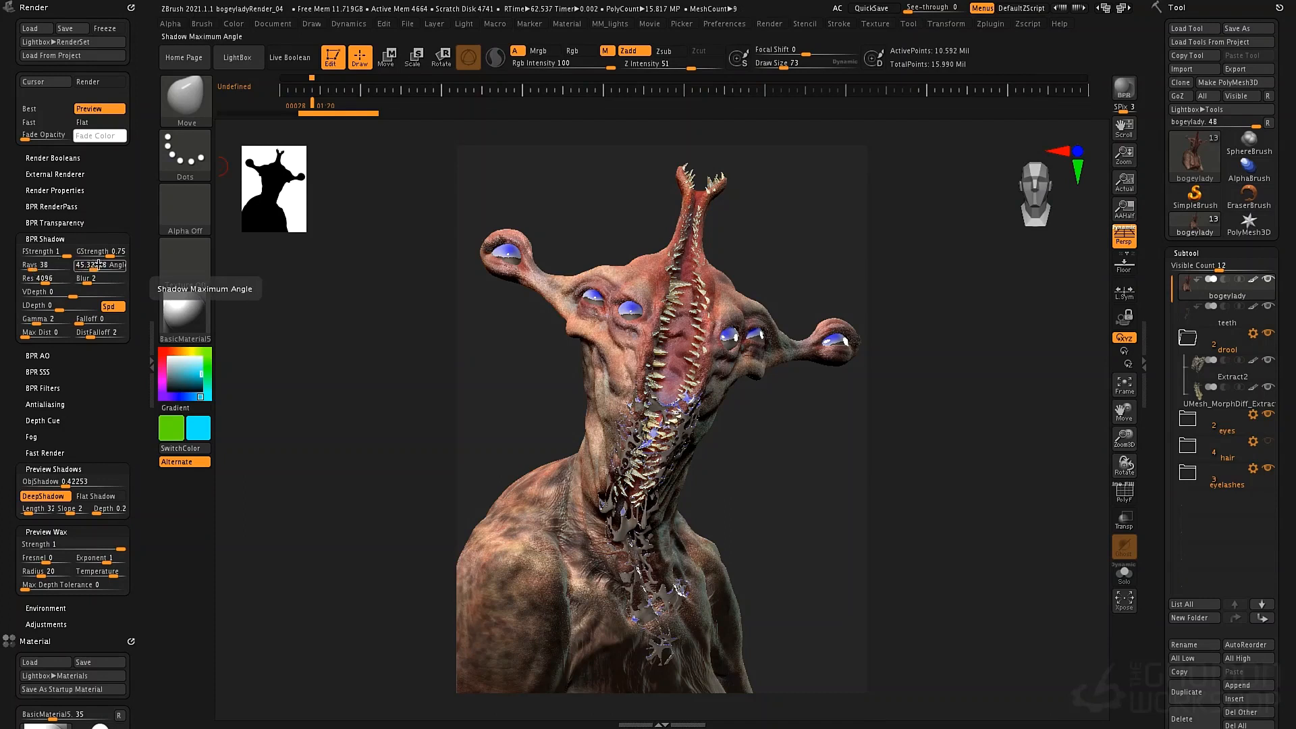
left_click(45, 237)
left_click(43, 255)
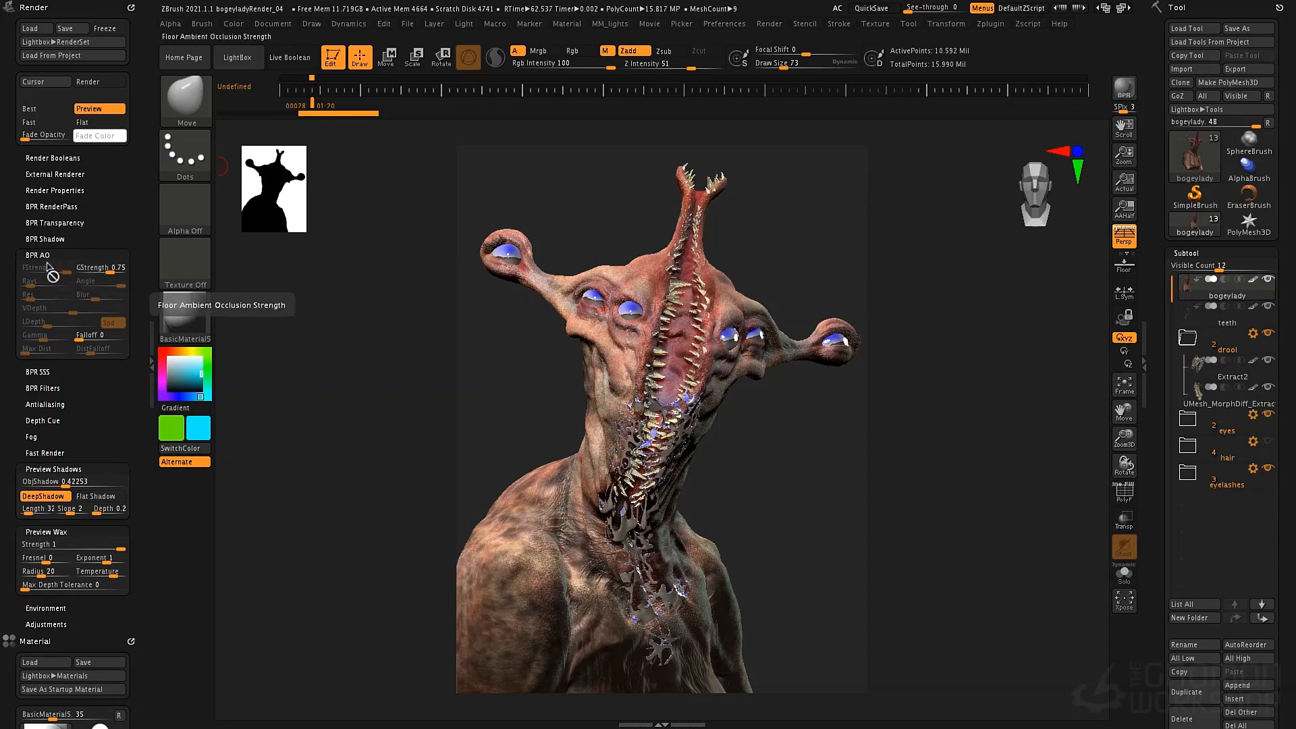
left_click(41, 256)
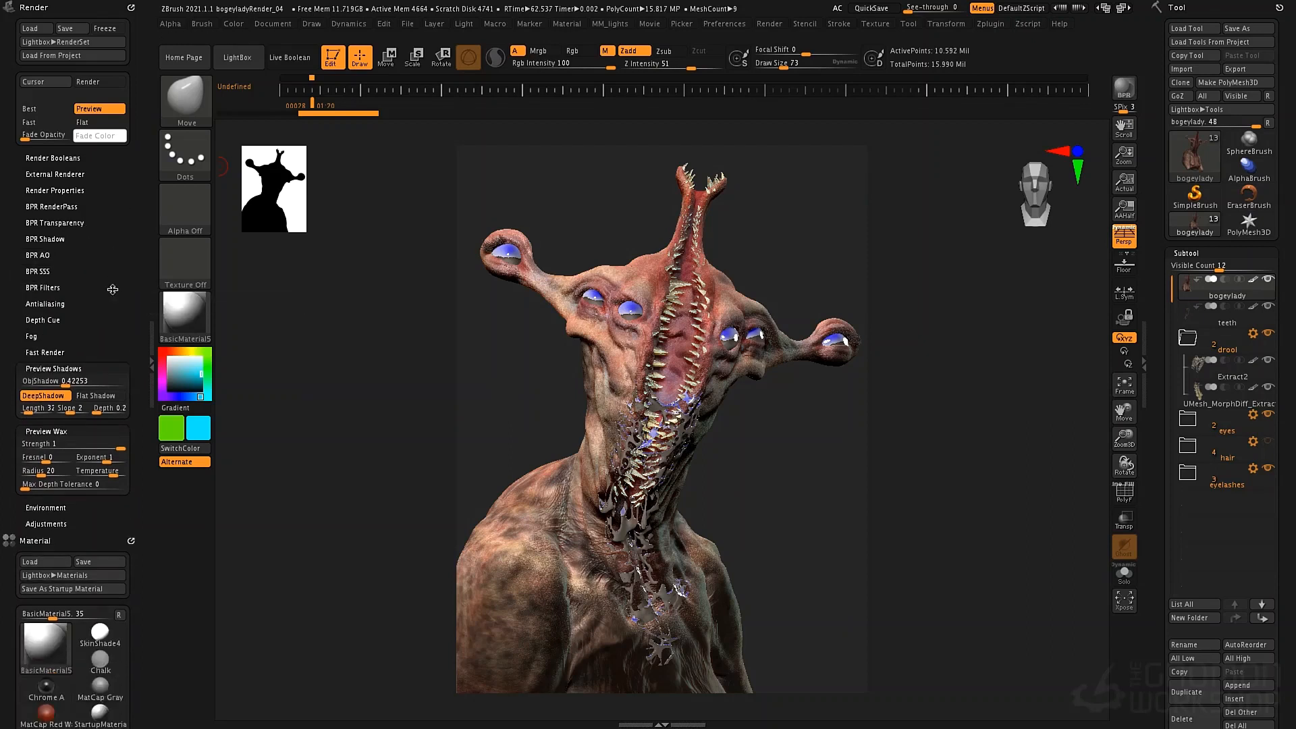
Enable ambient occlusion (AOcclusion) in the render properties and collapse that section.
left_click(67, 190)
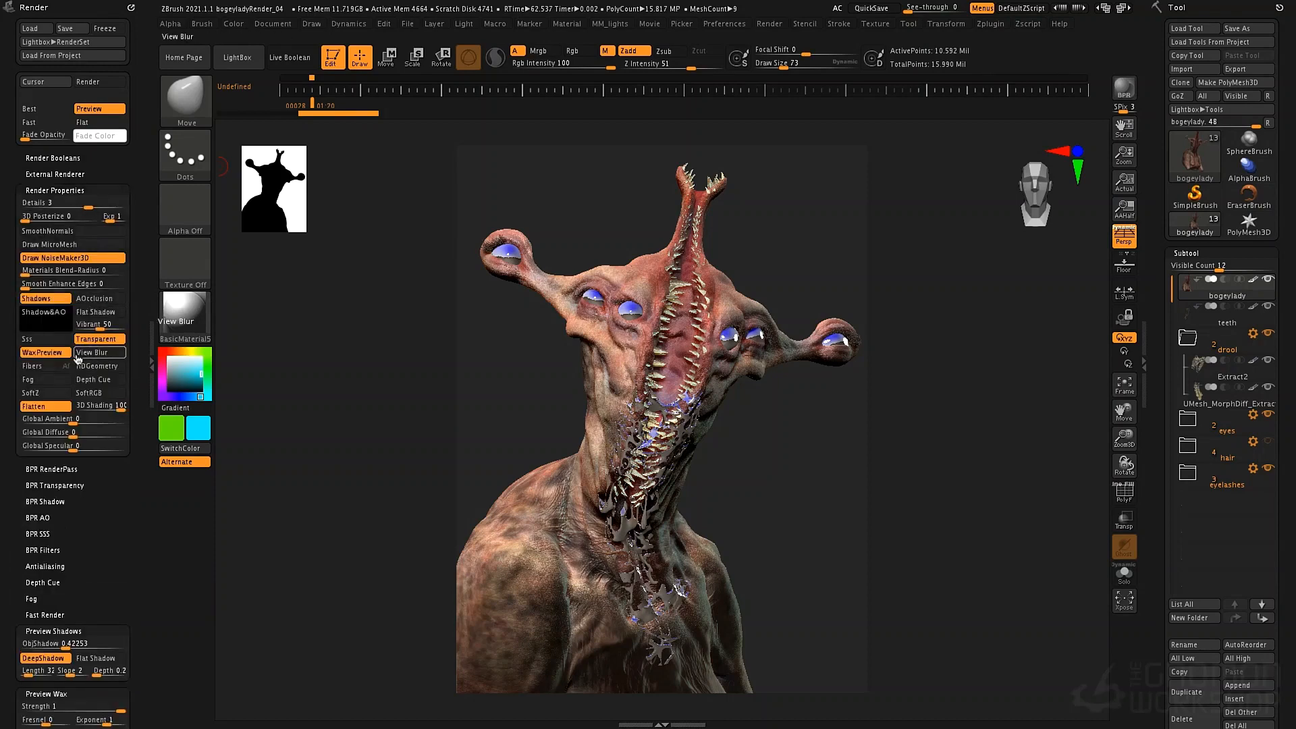
left_click(101, 298)
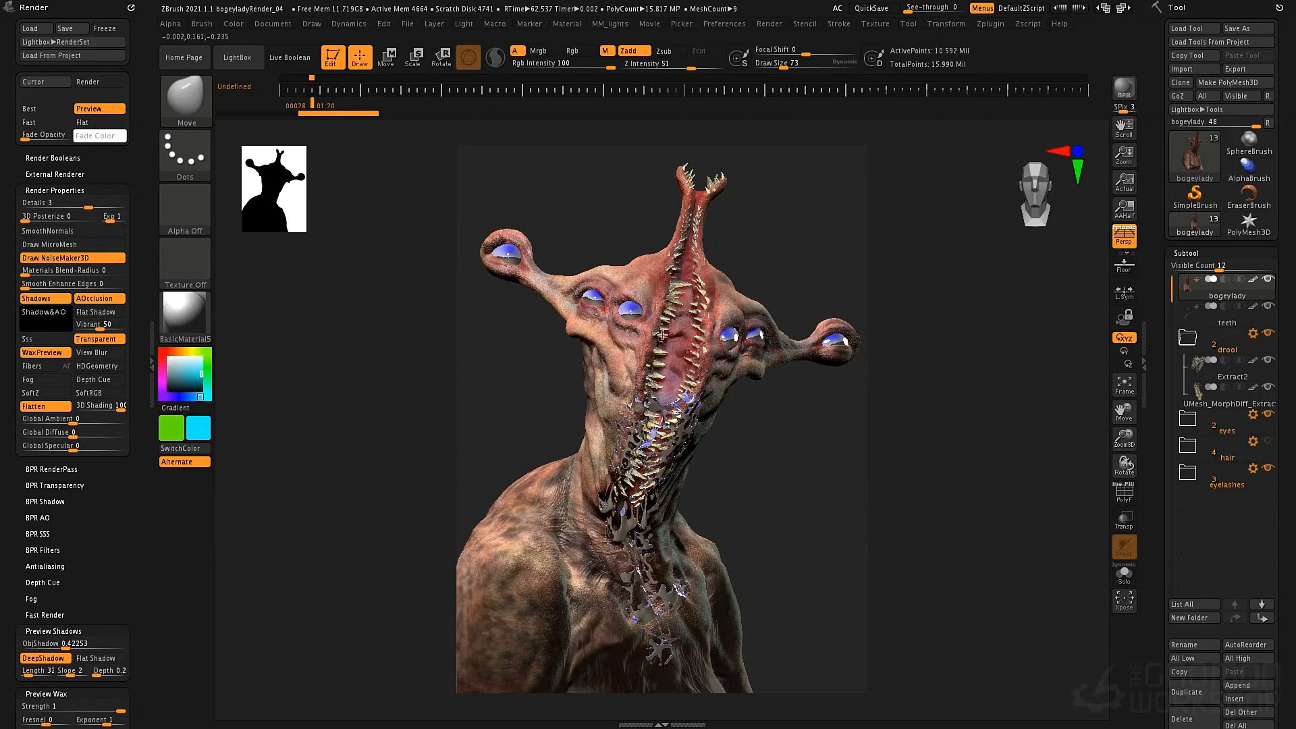
left_click(59, 190)
Preview the Shaded, Depth and Mask images from the last BPR render and render the creature again with BPR.
left_click(56, 207)
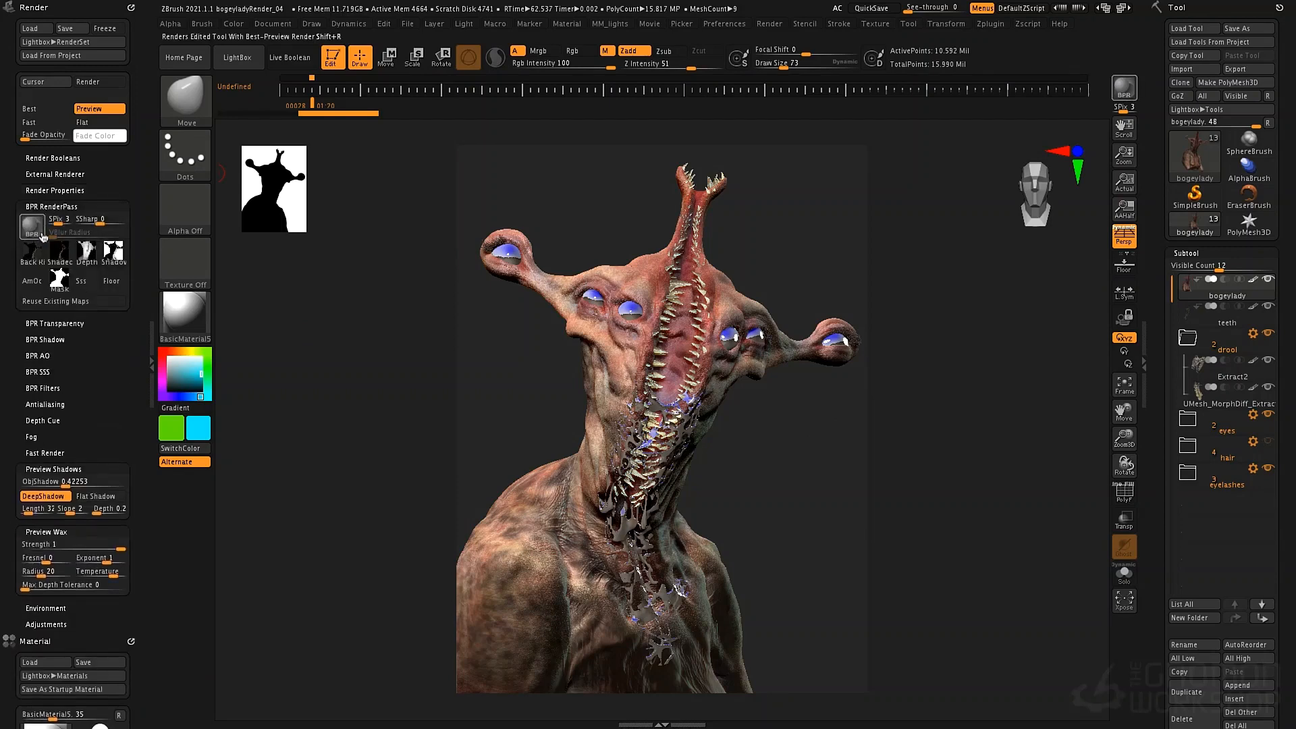
mouse_move(34, 255)
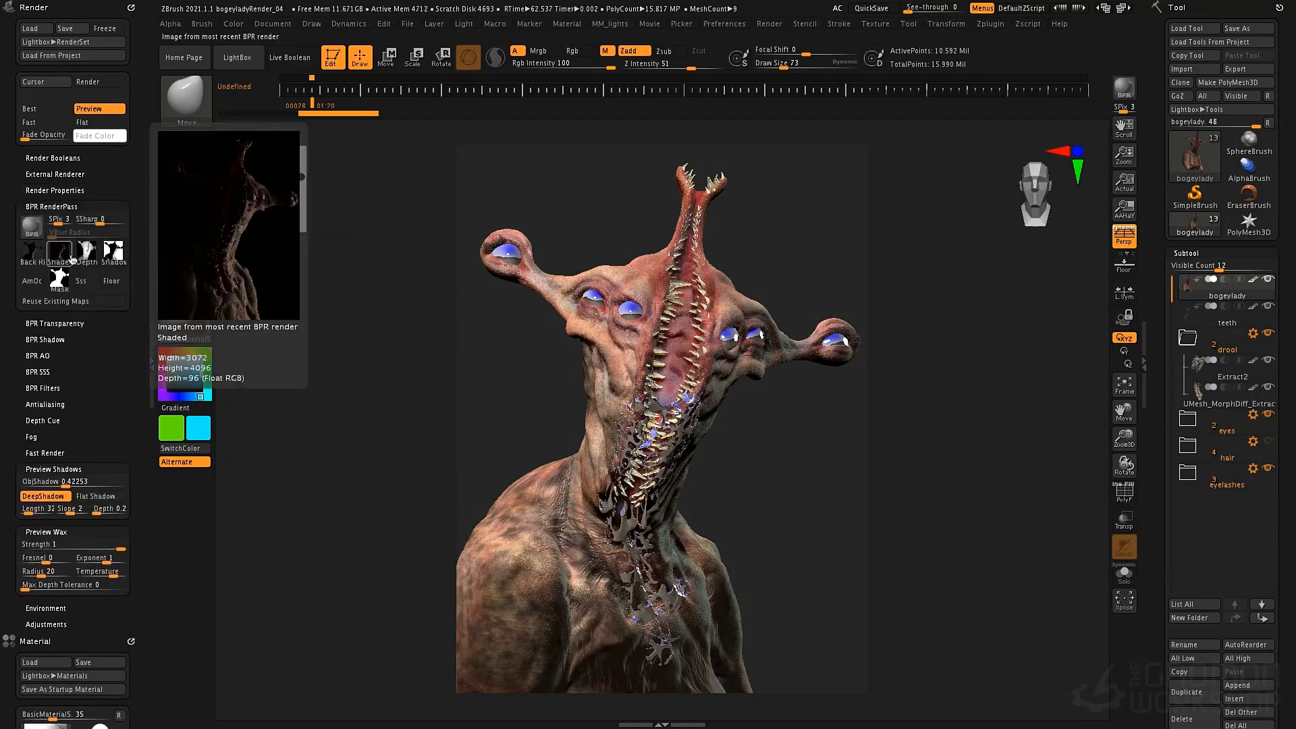
mouse_move(86, 258)
mouse_move(58, 284)
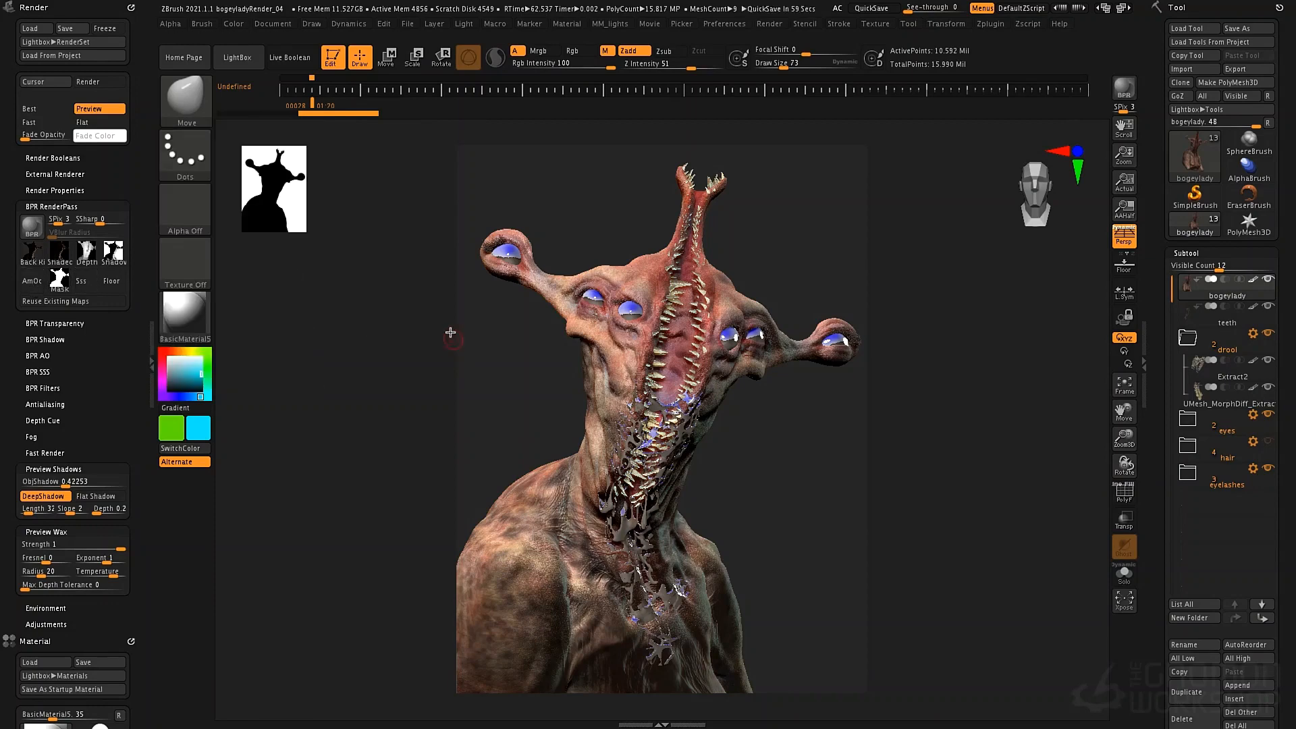
left_click(1122, 95)
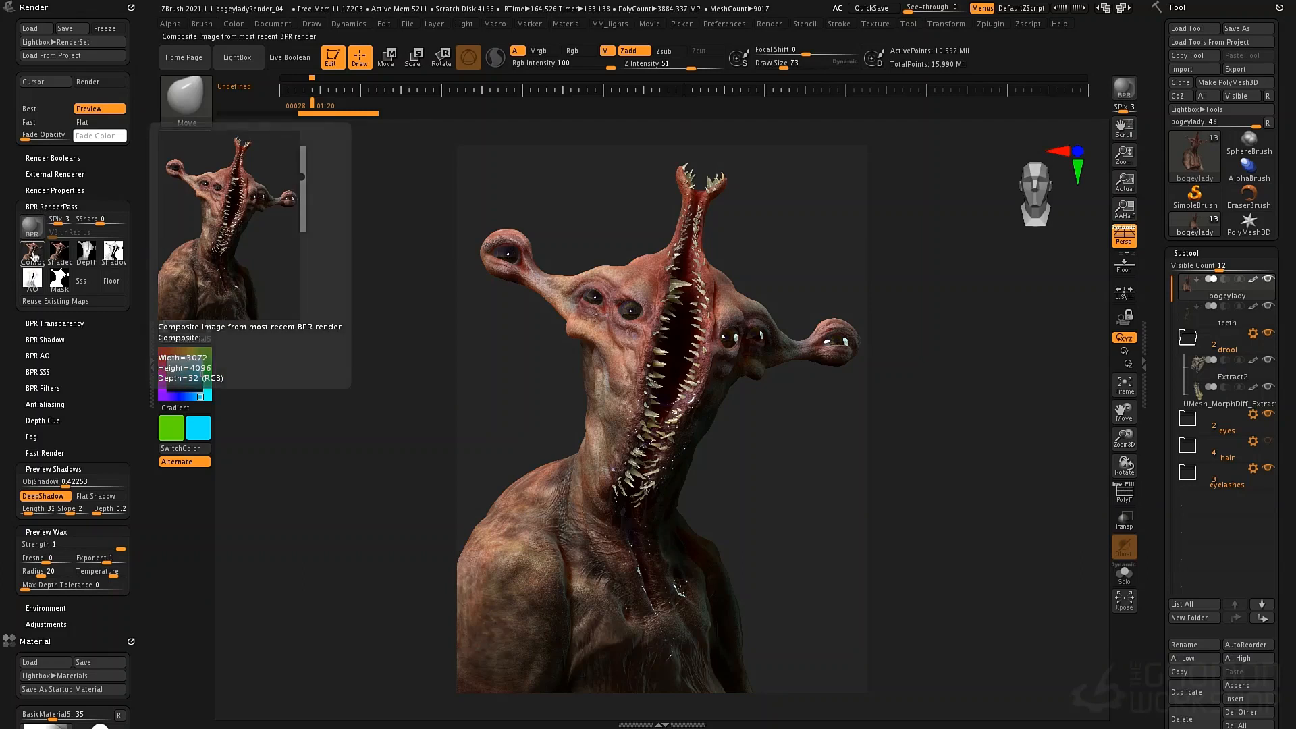
Start exporting the composite render pass and create a folder named passes inside ztools for it.
mouse_move(65, 255)
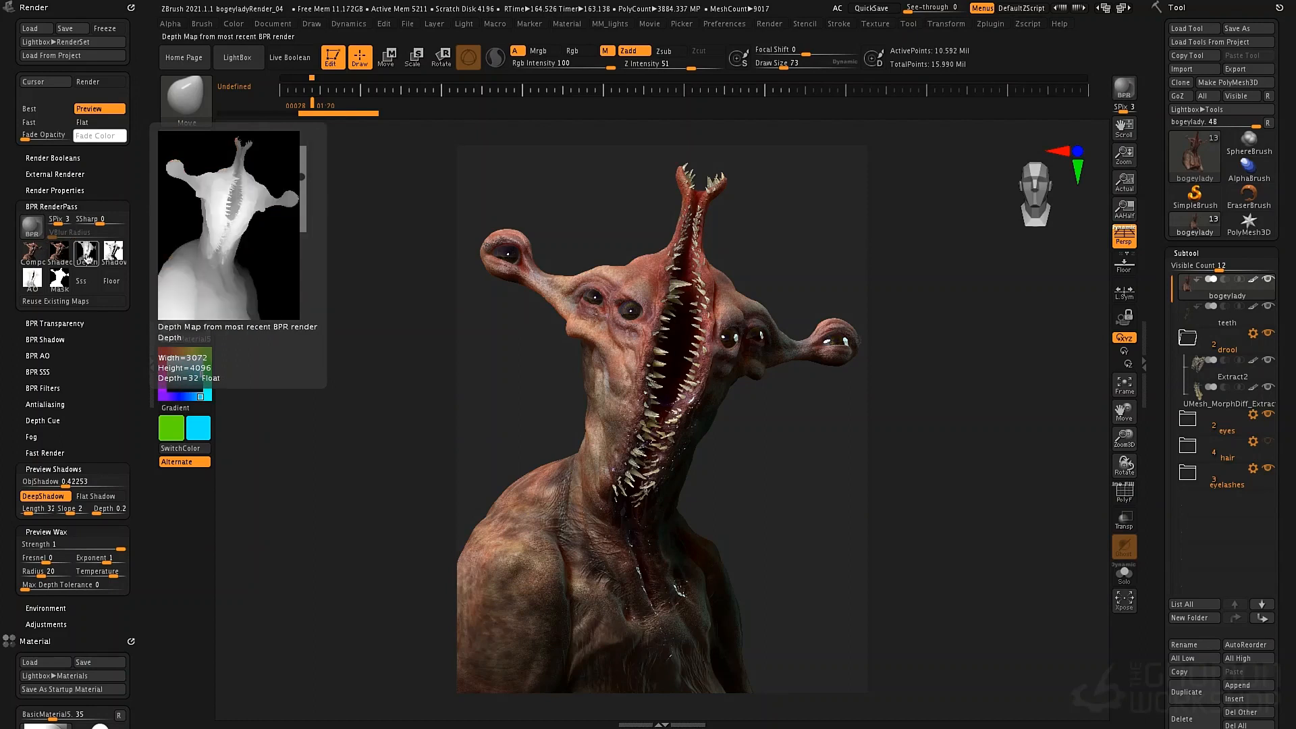
mouse_move(33, 279)
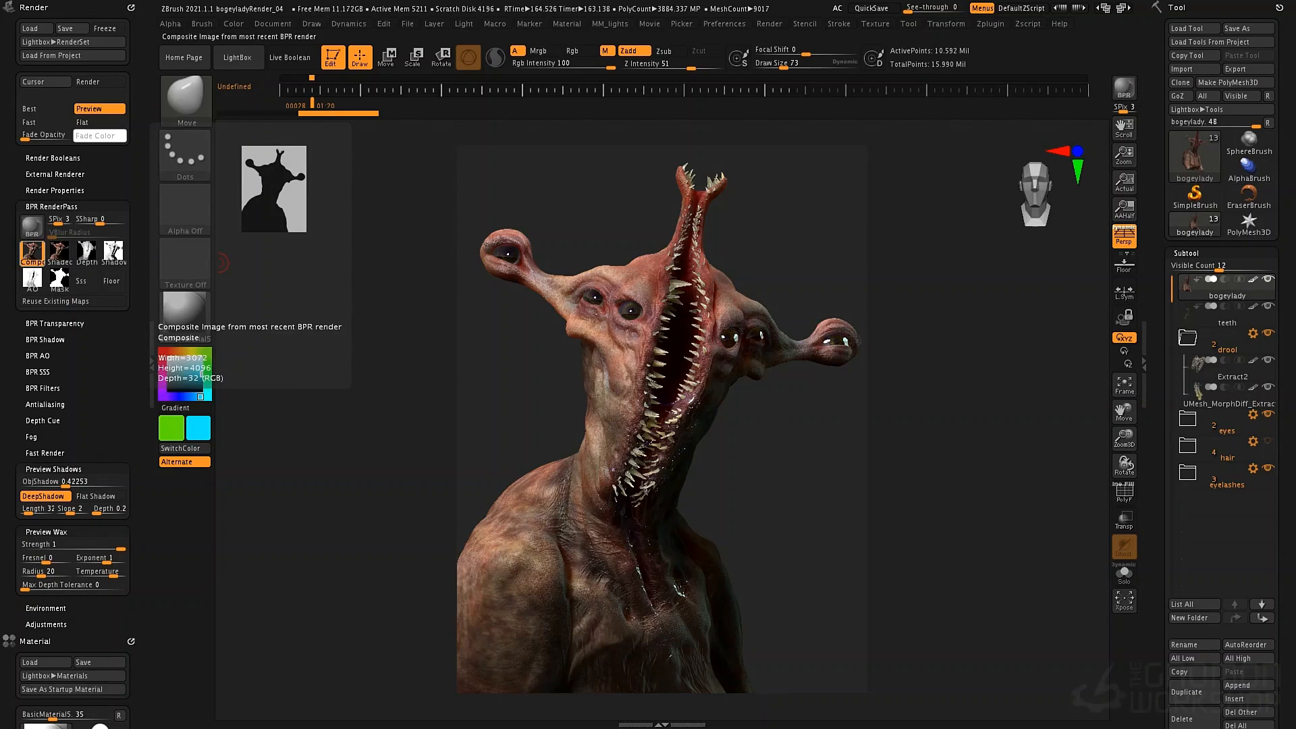
left_click(32, 253)
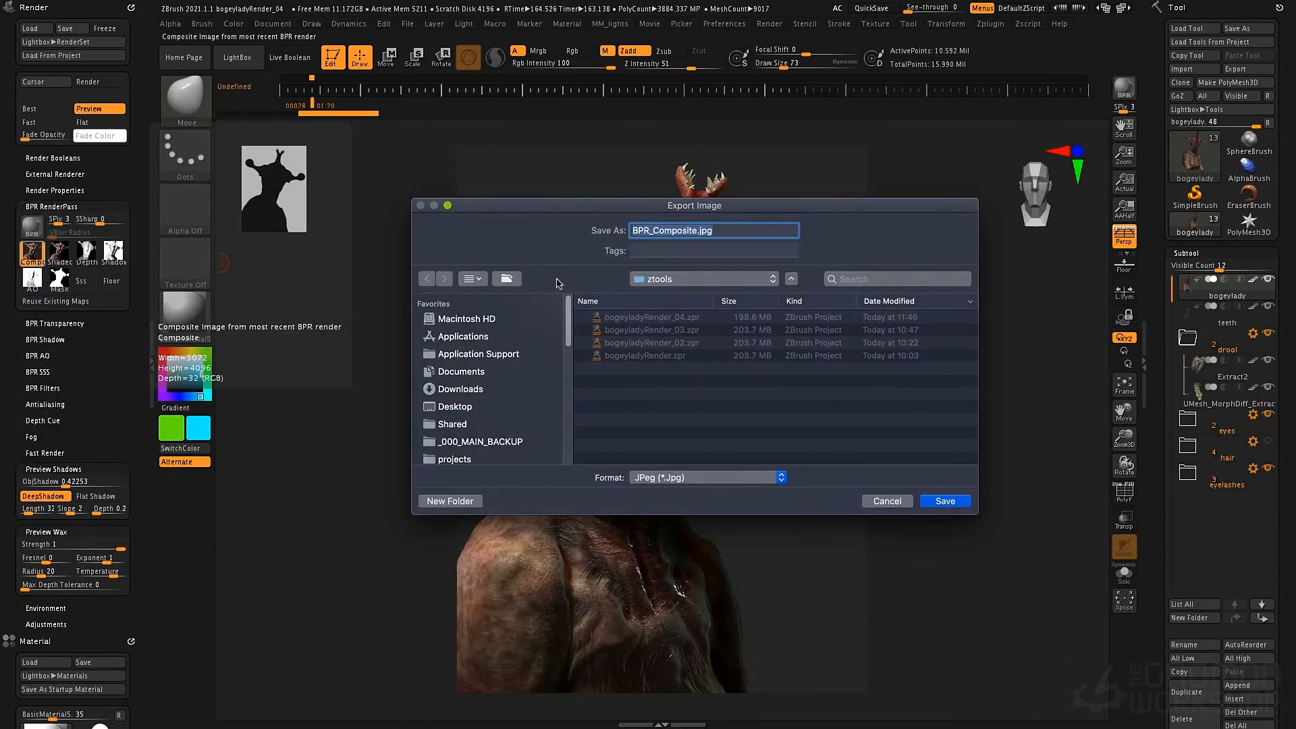
left_click(506, 278)
type("passes")
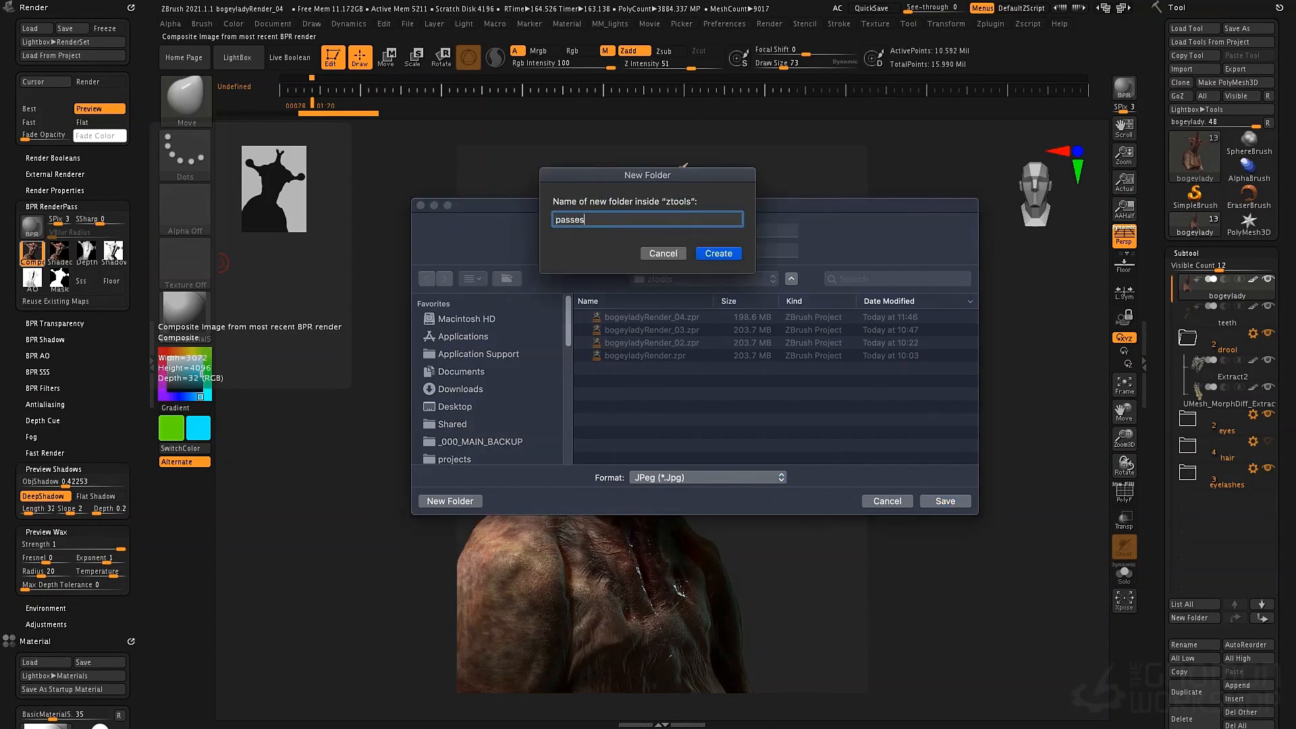
key("Return")
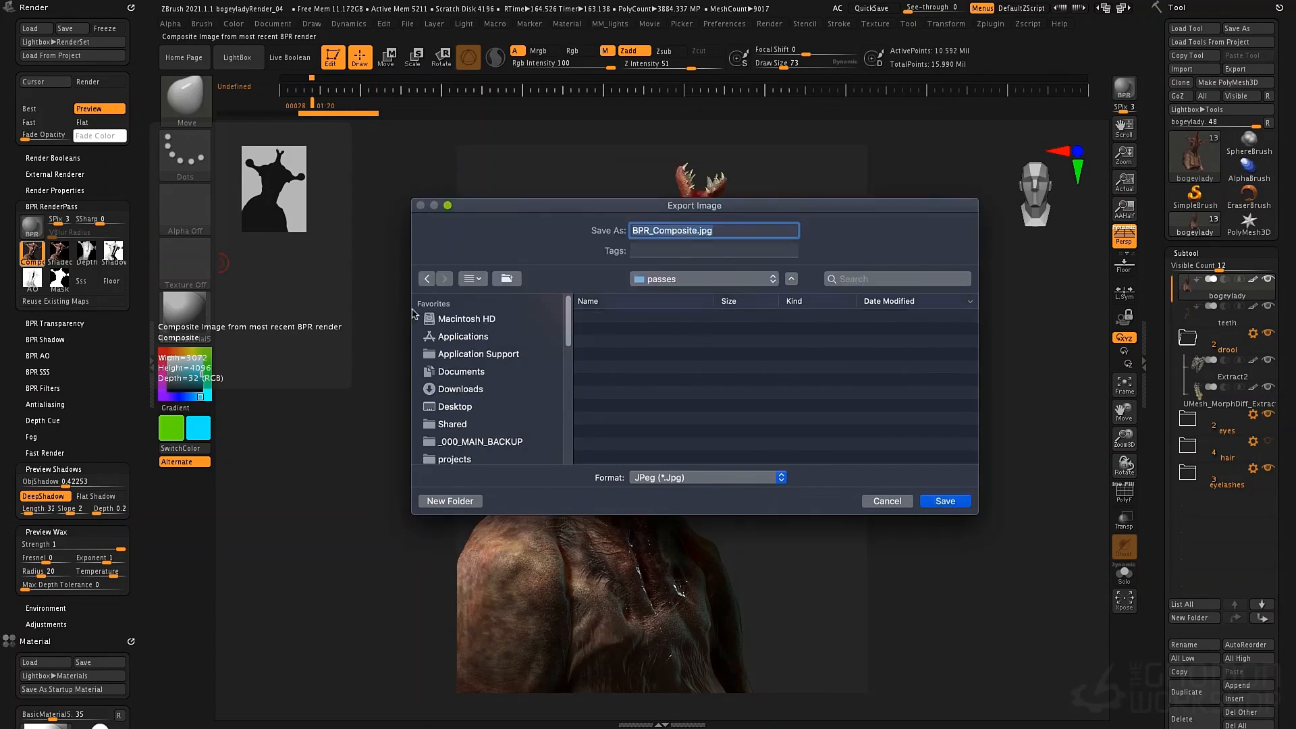
Save the composite pass in psd format as BPR_Composite.psd in the passes folder.
left_click(711, 478)
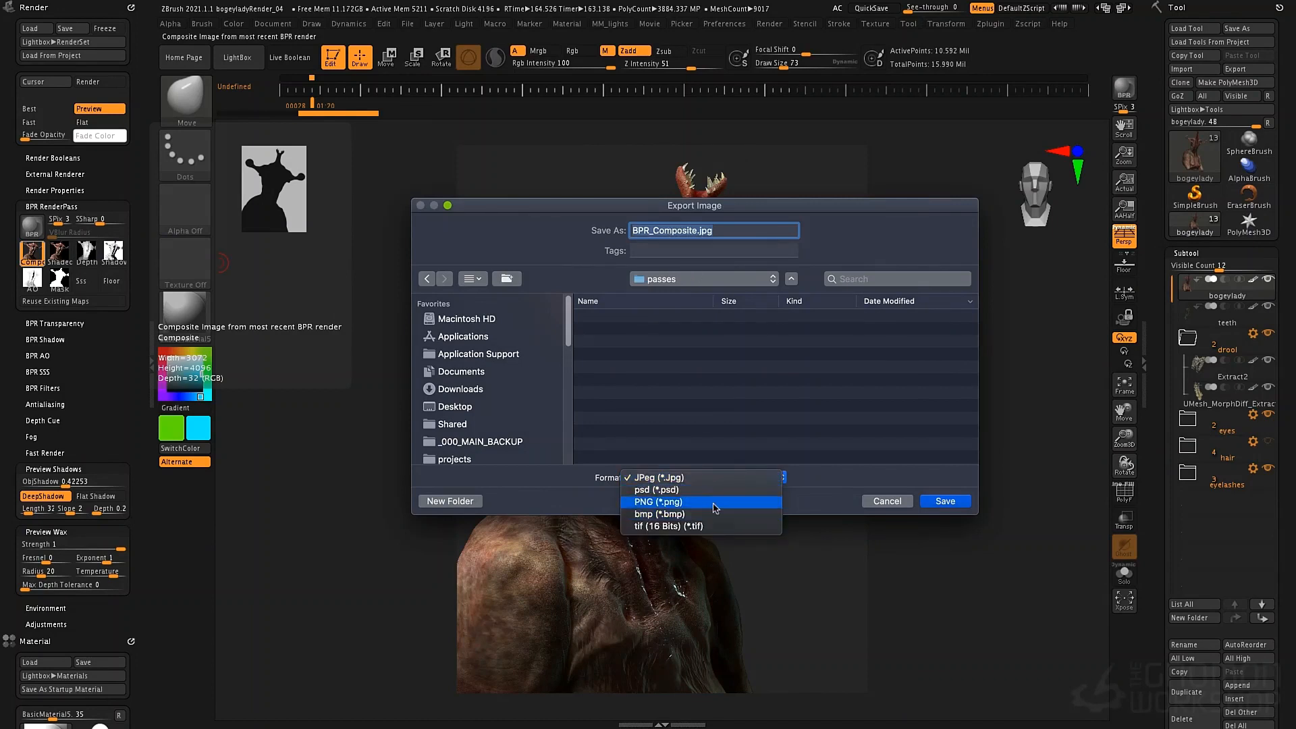
left_click(709, 490)
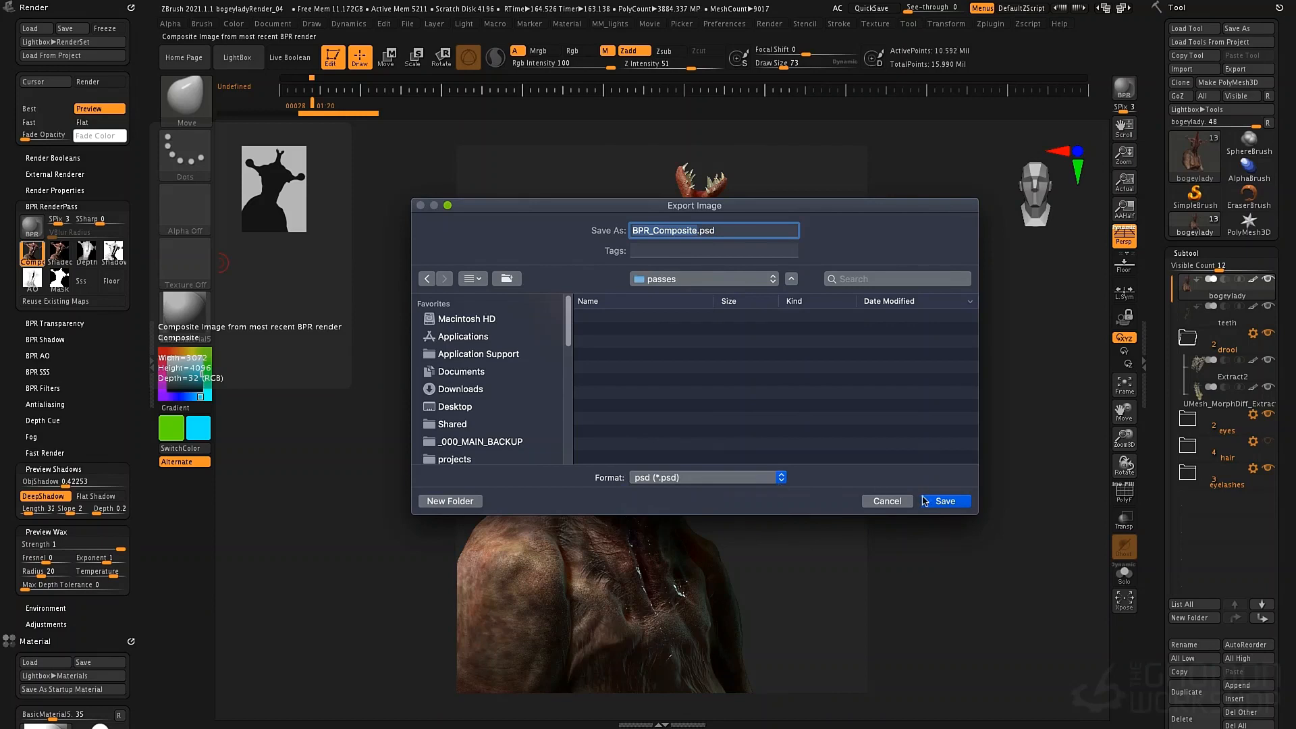
left_click(943, 503)
Export the shaded render pass in psd format as BPR_Render.psd to the passes folder.
left_click(60, 253)
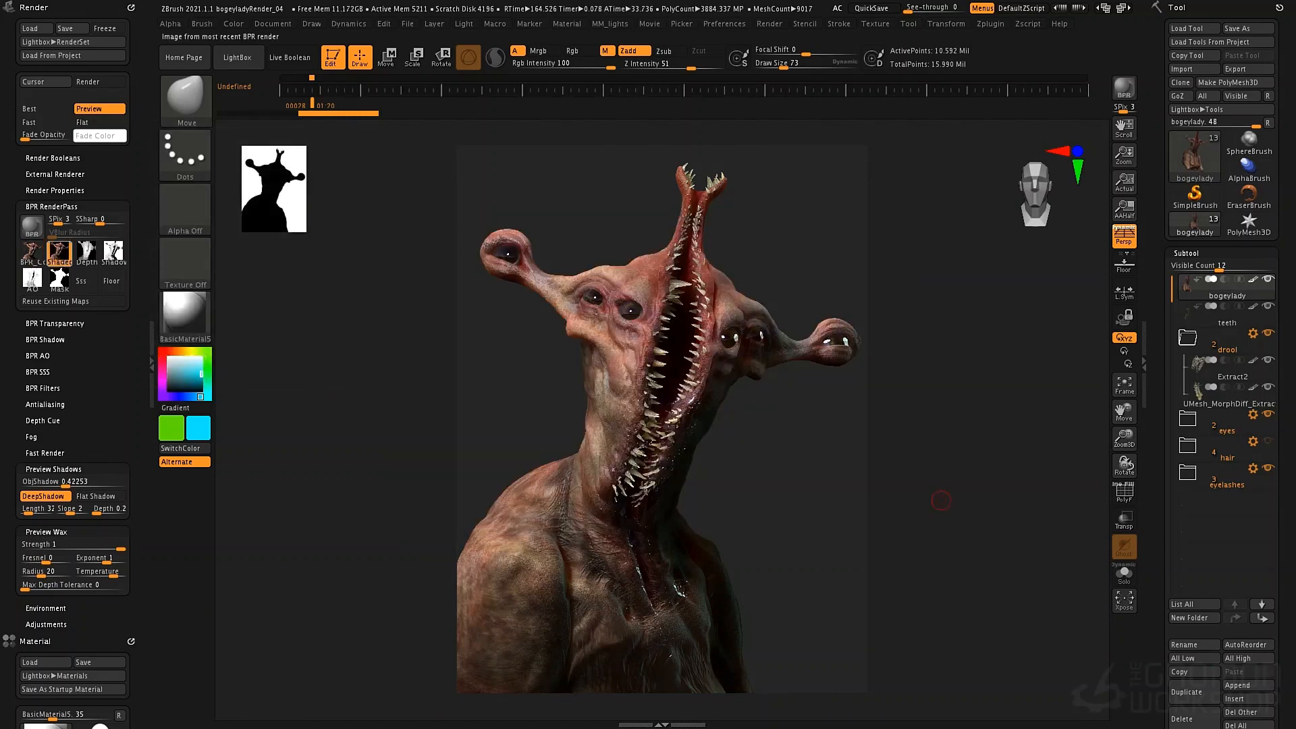
left_click(59, 277)
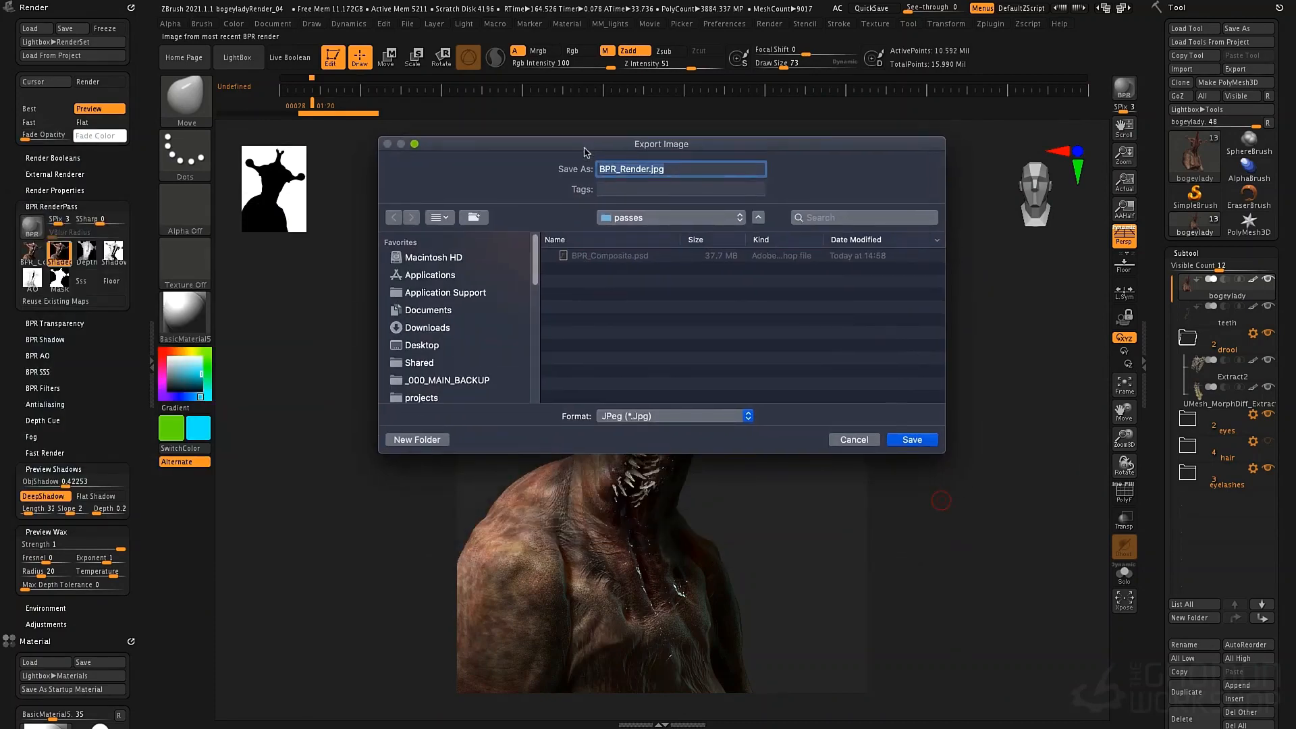
left_click(677, 416)
left_click(675, 440)
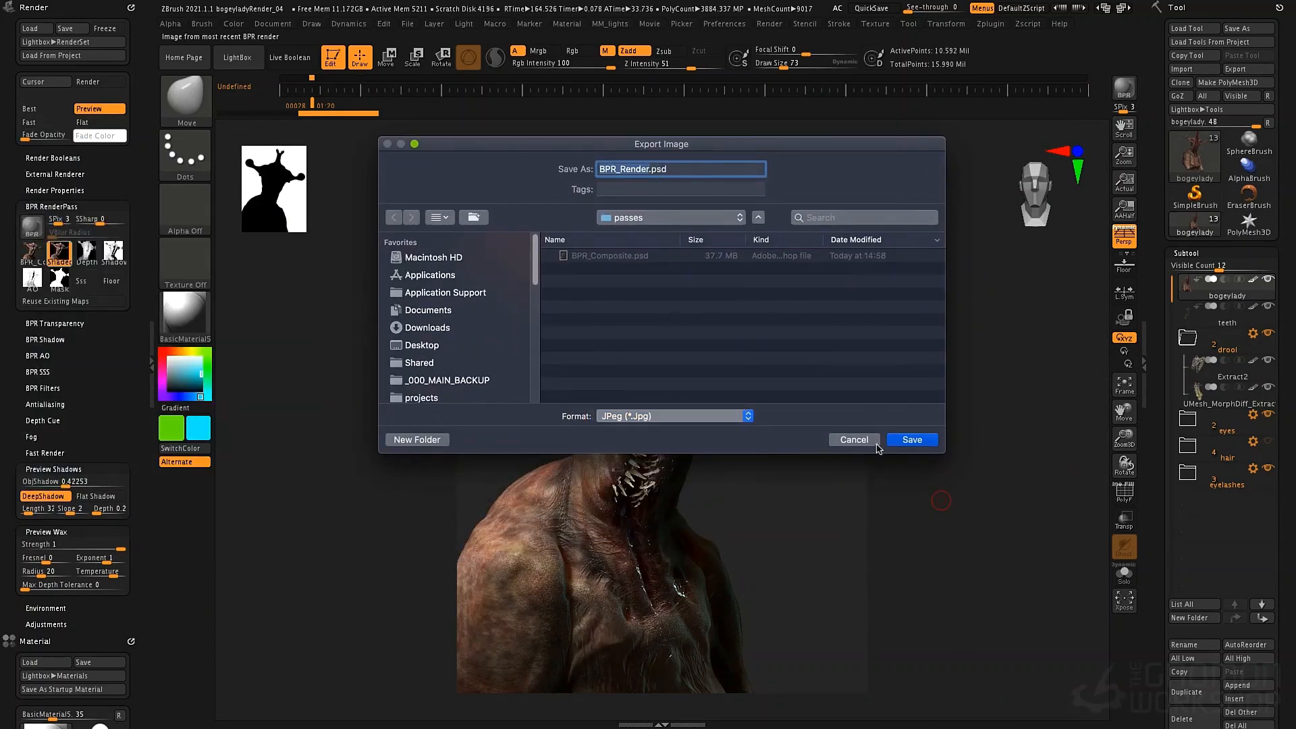
left_click(911, 439)
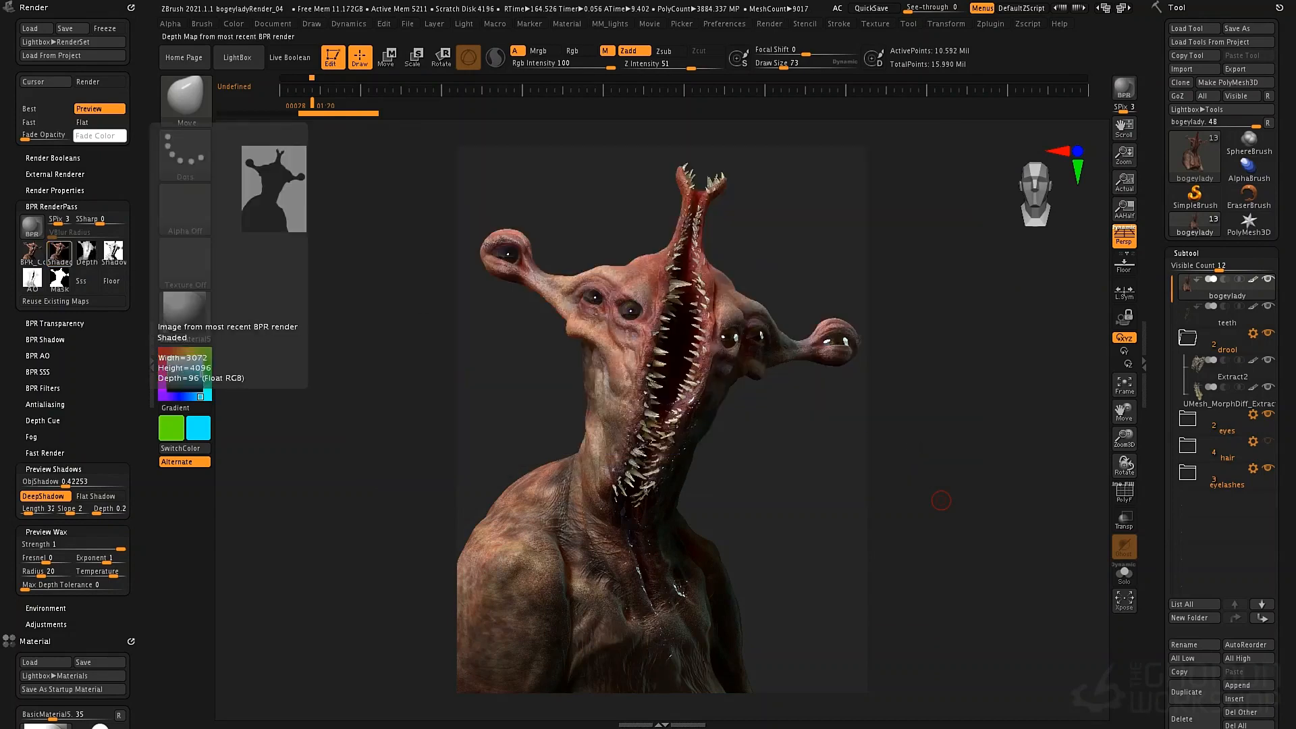
Export the depth and shadow passes as BPR_Depth.psd and BPR_Shadow.psd to the passes folder.
left_click(93, 257)
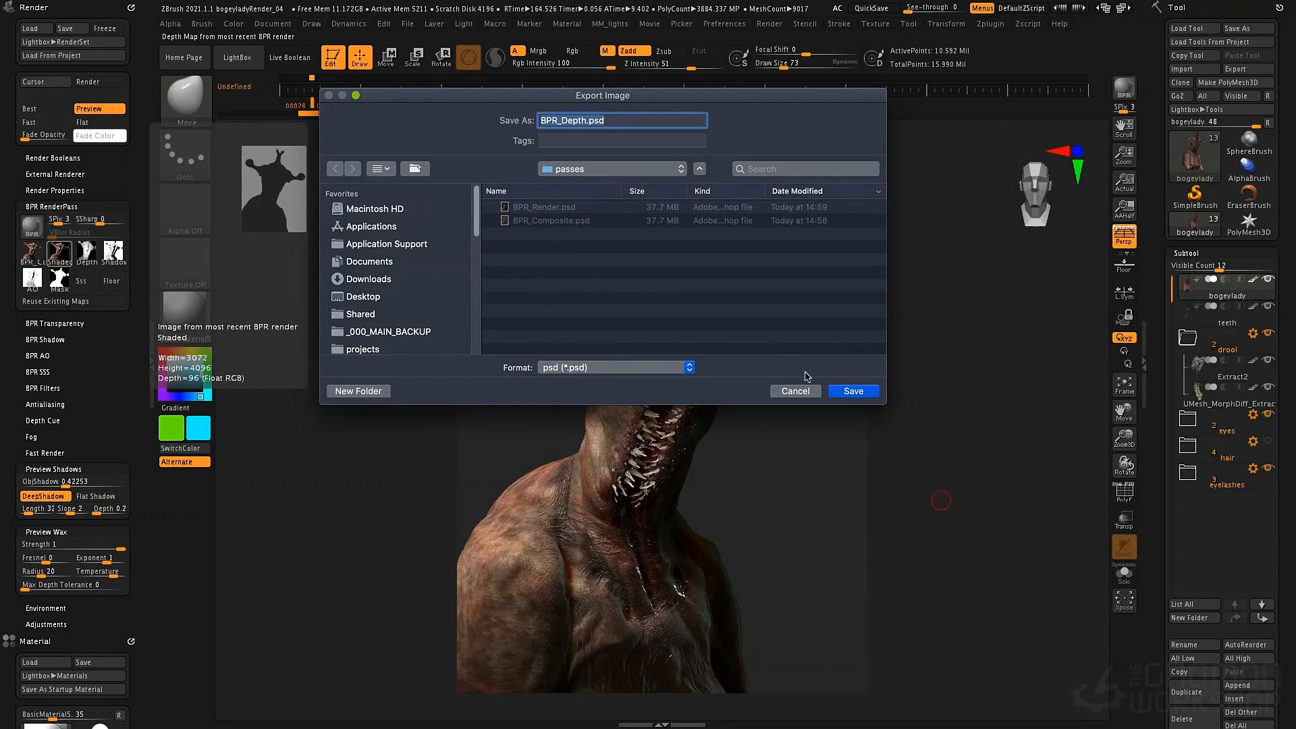
left_click(857, 393)
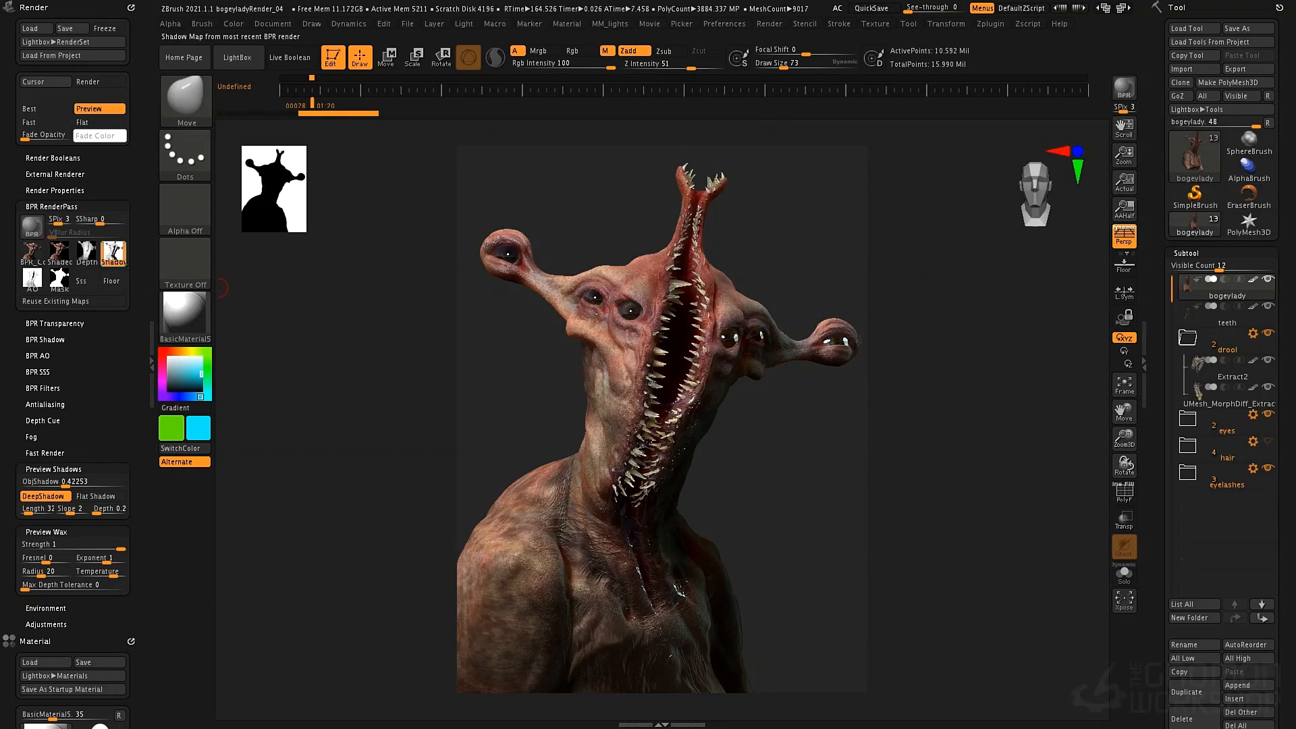
left_click(113, 254)
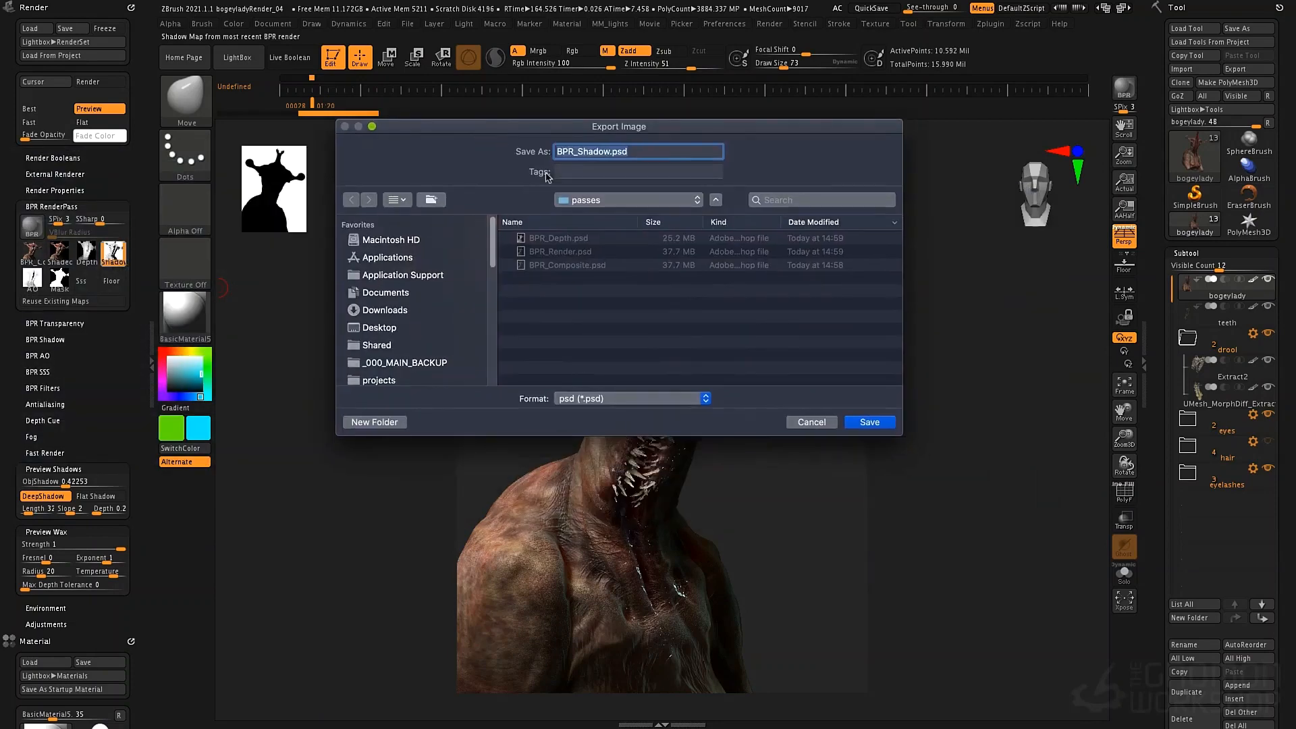
left_click(849, 423)
Export the ambient occlusion and mask passes as BPR_AO.psd and BPR_Mask.psd to the passes folder.
mouse_move(26, 282)
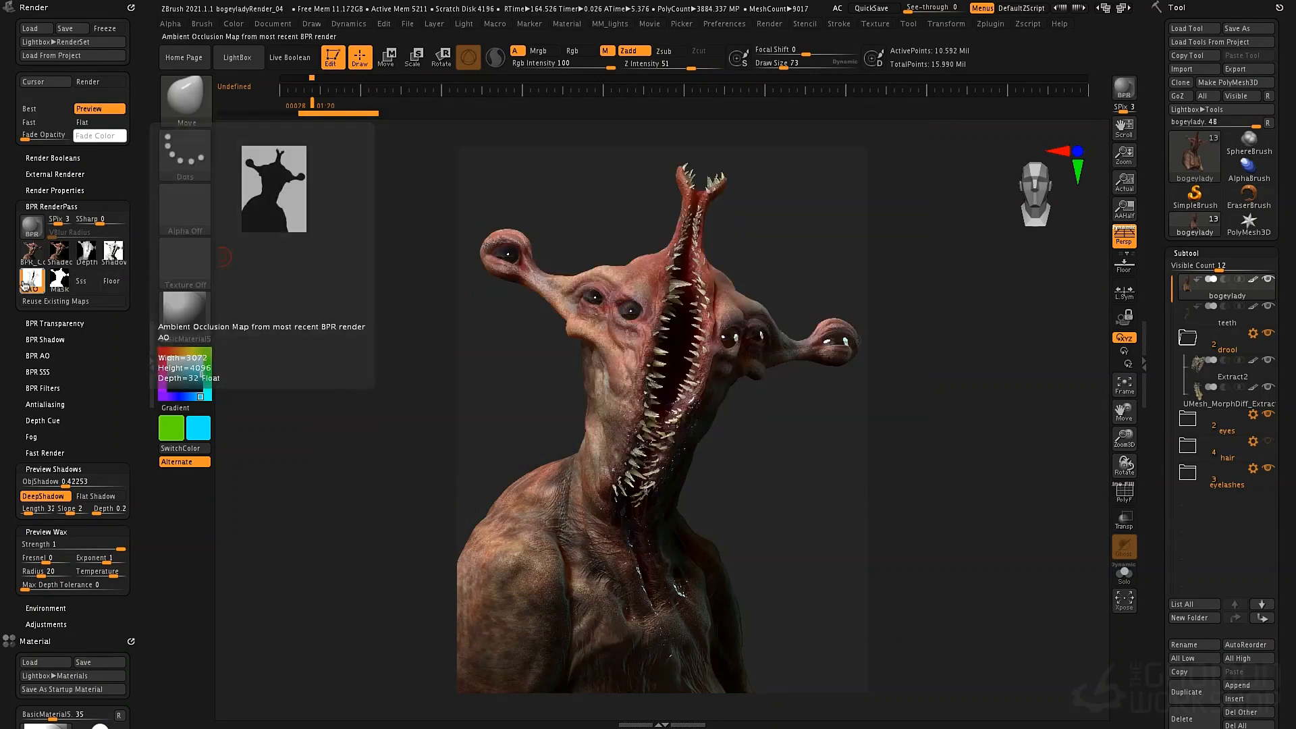
left_click(31, 278)
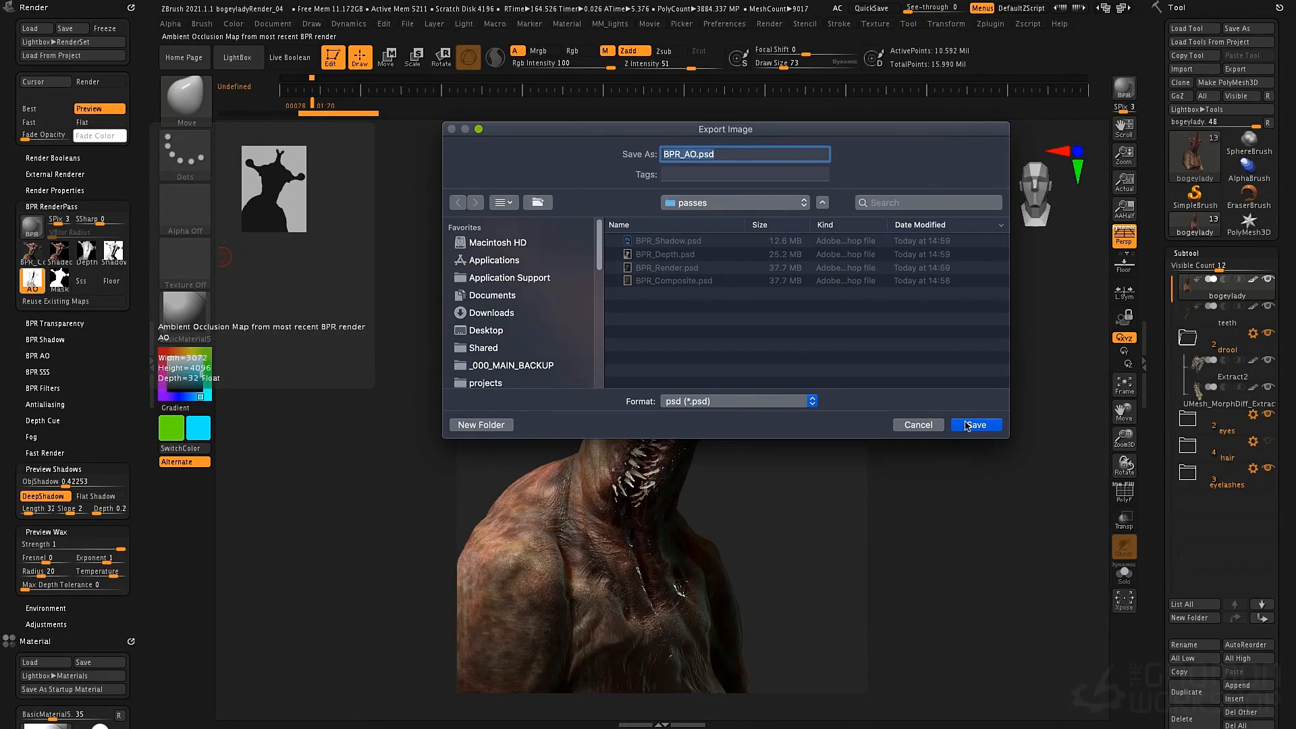
left_click(967, 425)
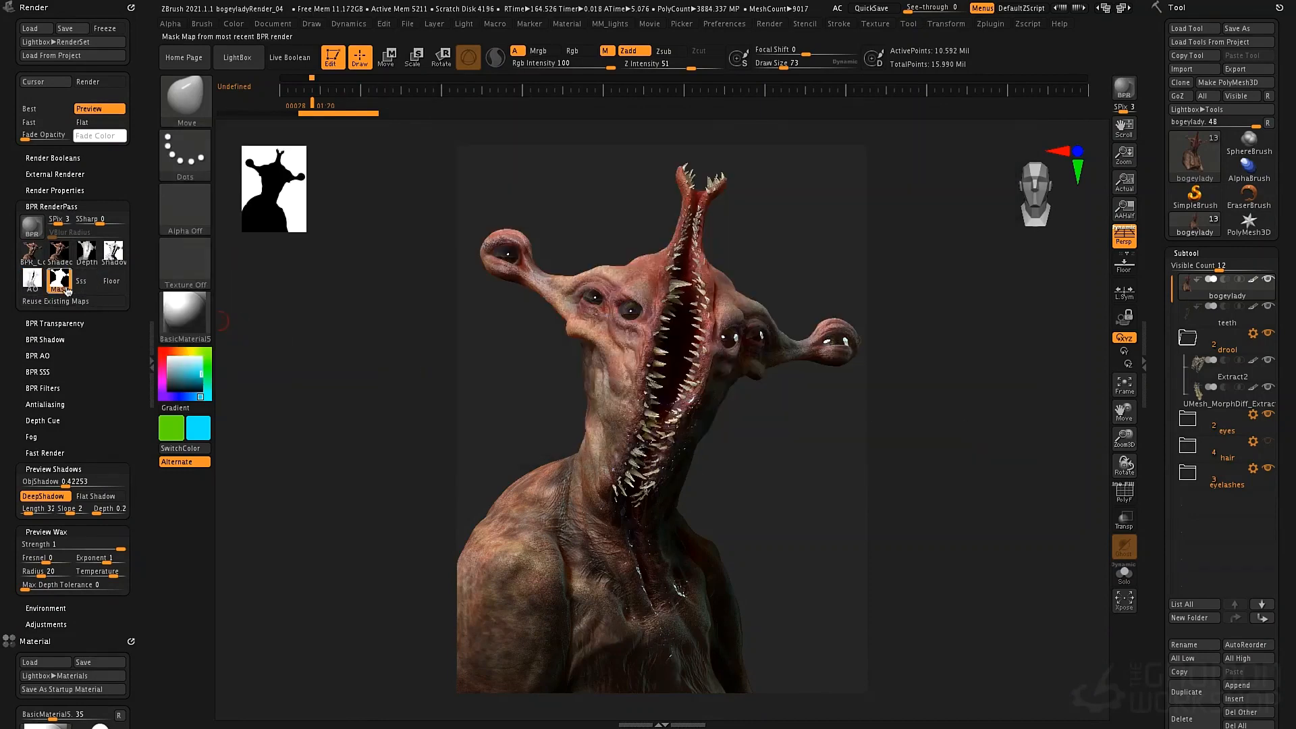
left_click(58, 281)
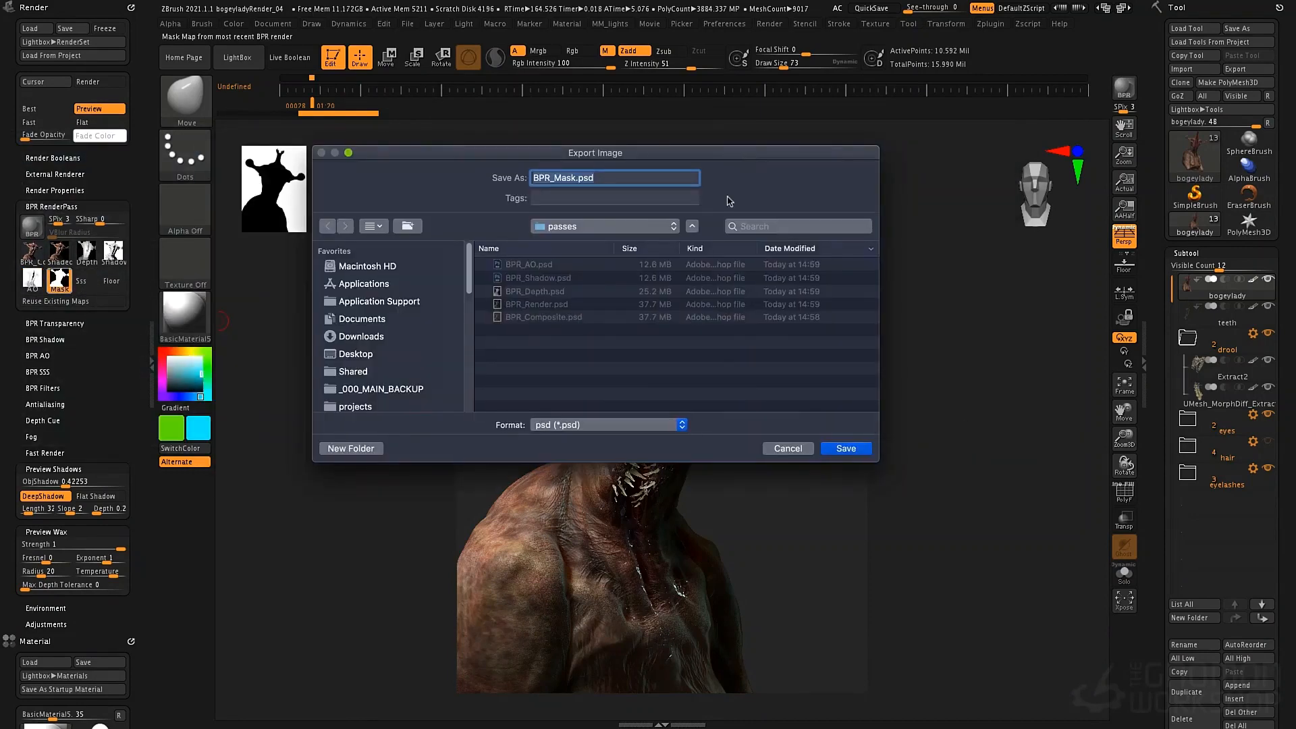
left_click(839, 451)
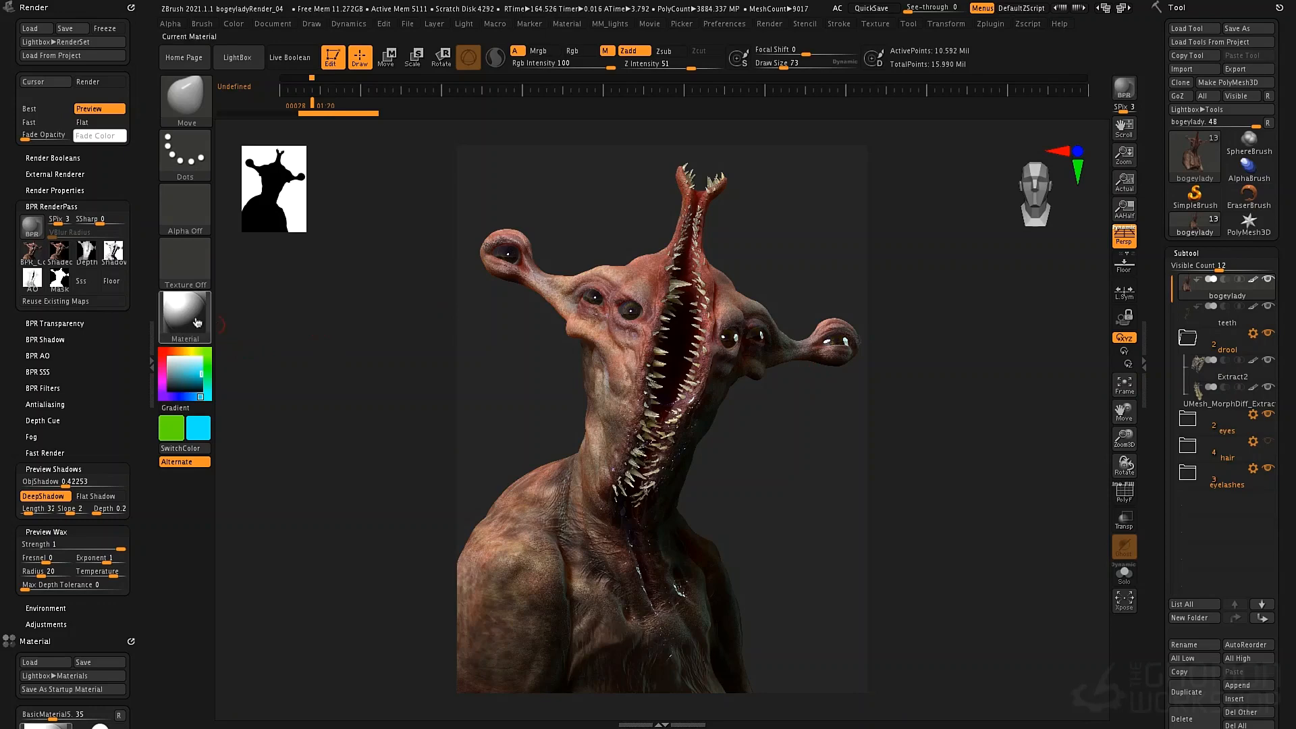
Set BasicMaterial5's Specular to 43 and reshape its SpecularCurve to tighten the highlights.
mouse_move(201, 336)
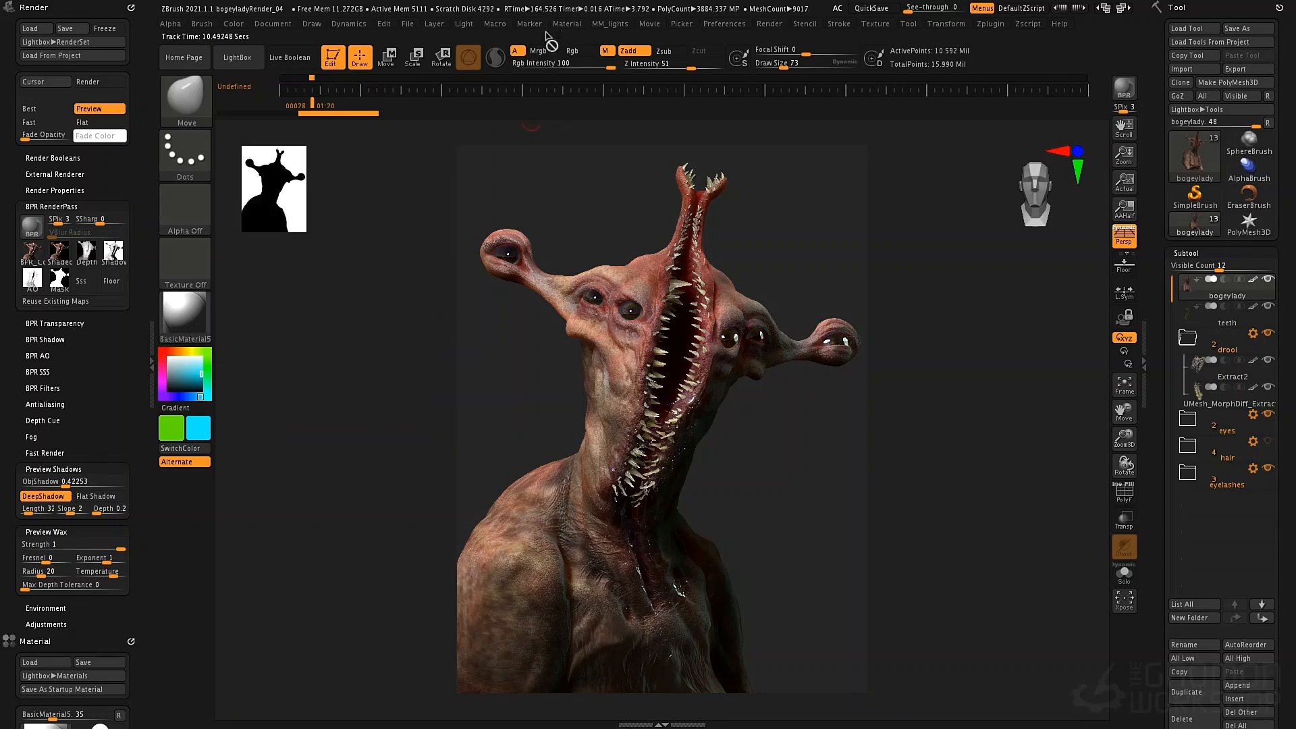
scroll(101, 328, "down", 10)
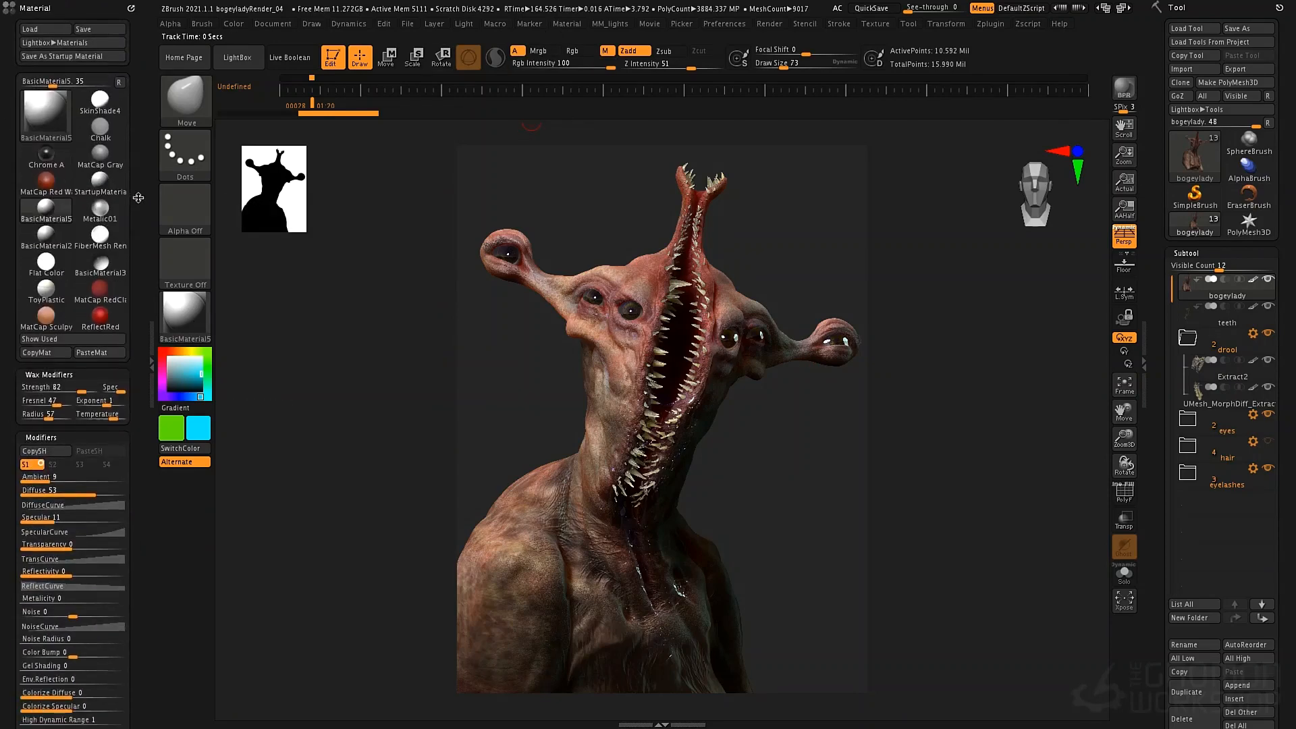
scroll(139, 187, "down", 2)
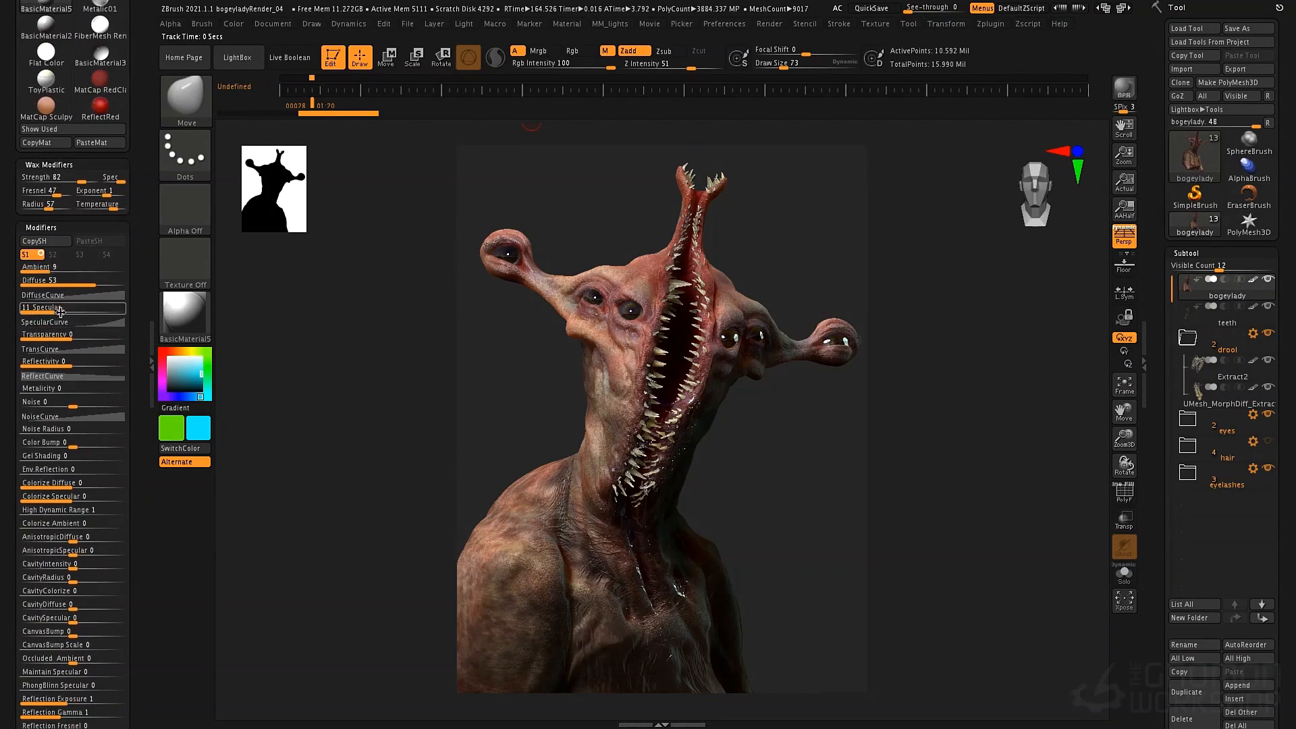
left_click_drag(59, 309, 89, 333)
left_click(88, 322)
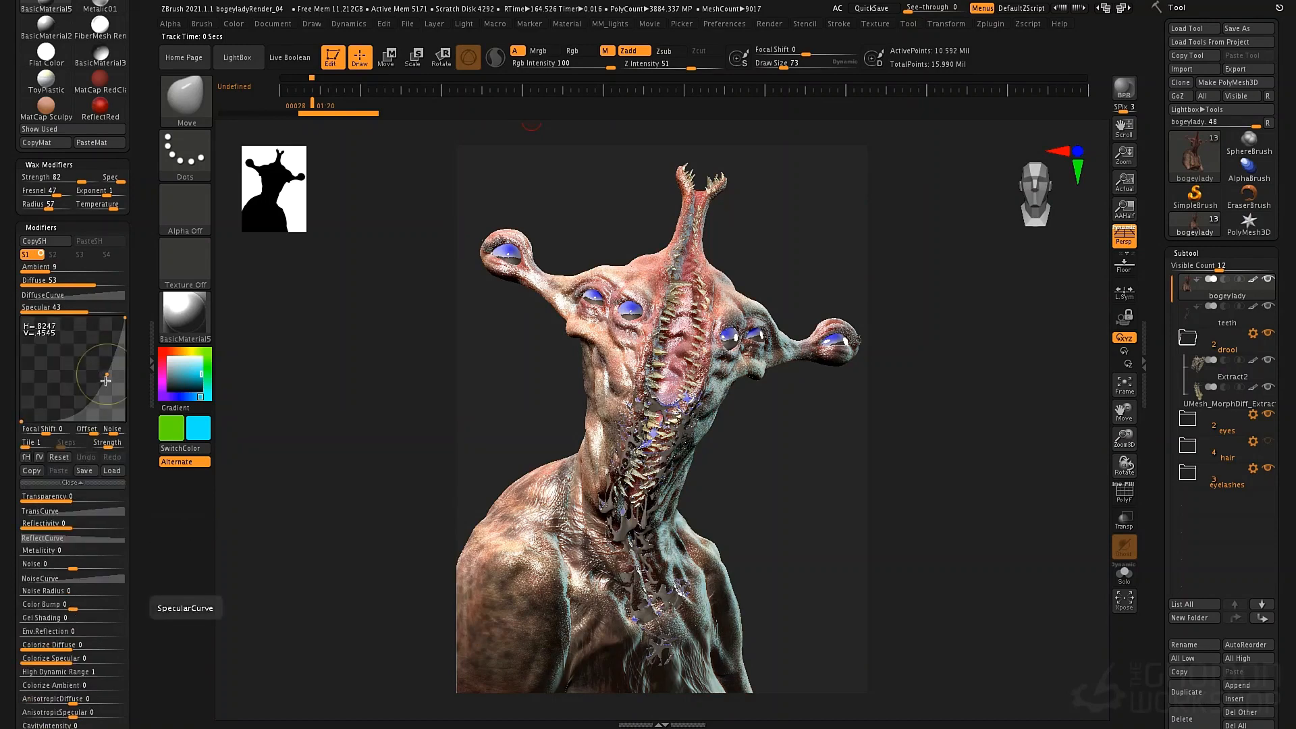
left_click_drag(114, 384, 116, 385)
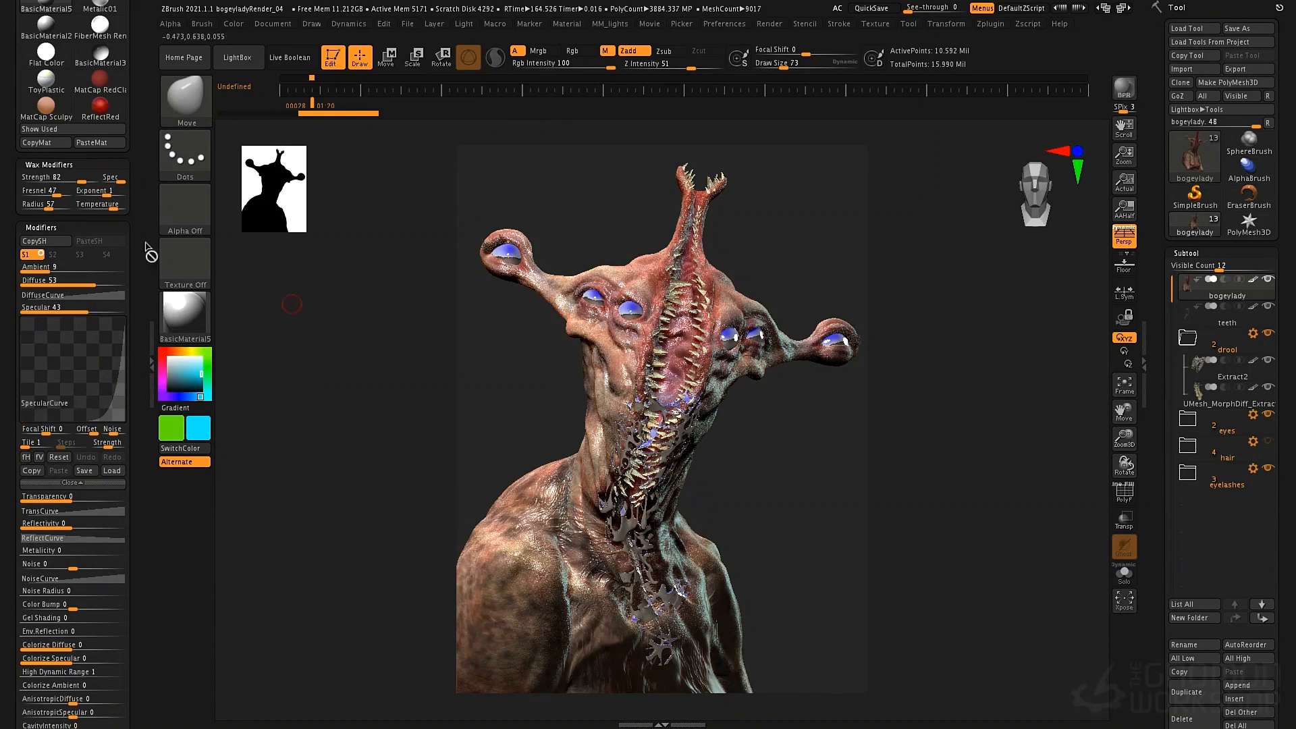
Pick black and fill the subtools with Color & Material using SubTool Master, applying BasicMaterial5.
left_click(168, 390)
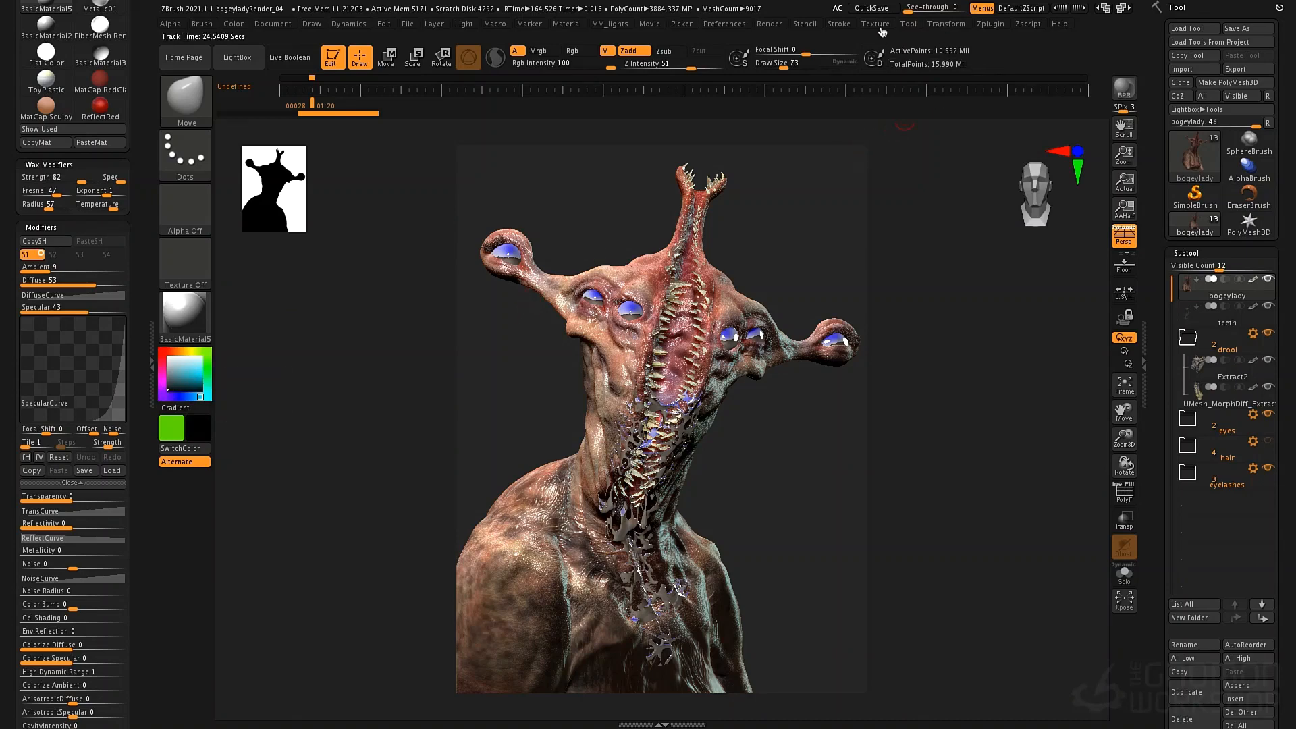
left_click(989, 24)
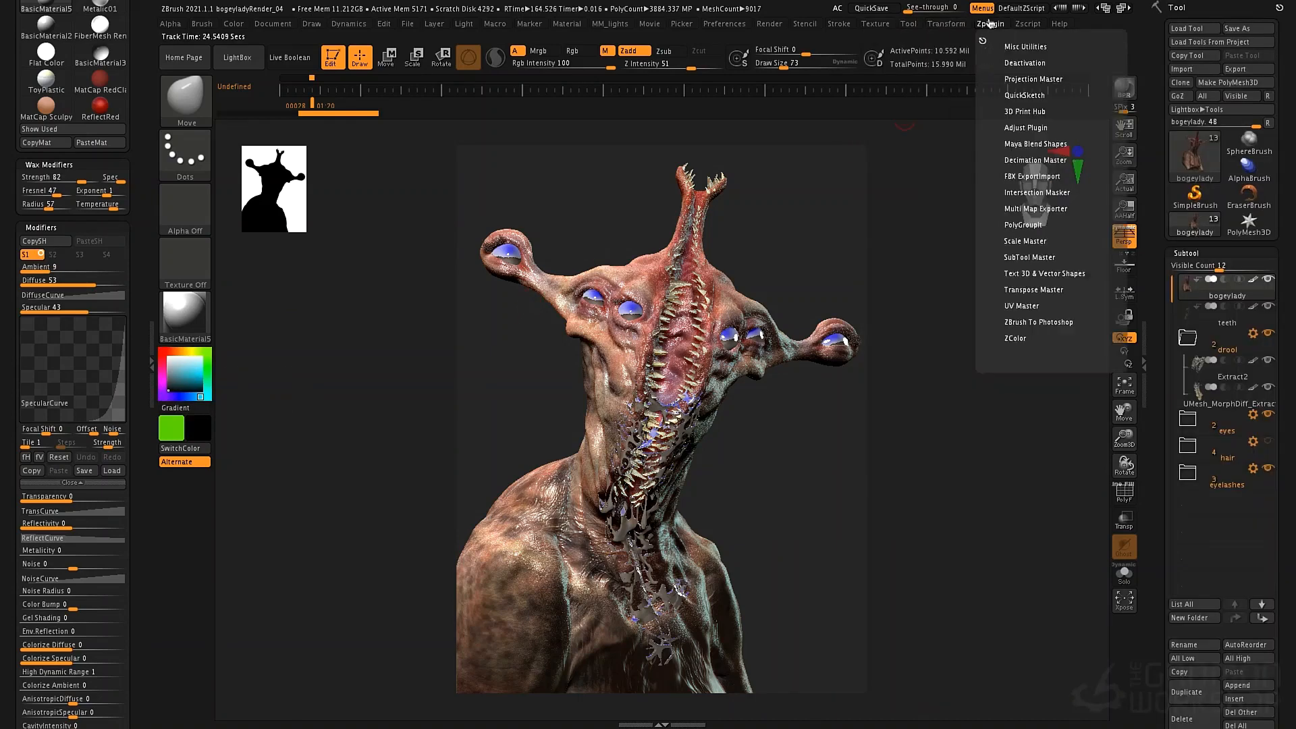
left_click(1033, 257)
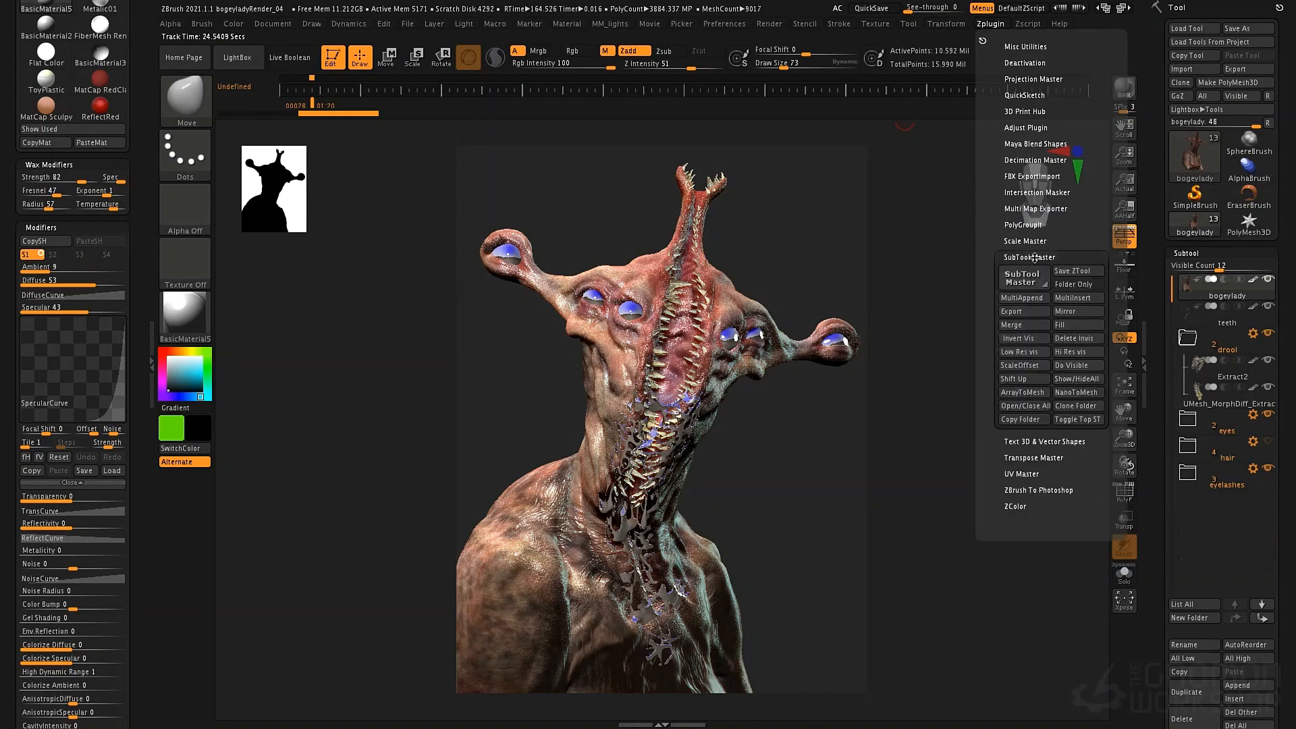
left_click(1078, 325)
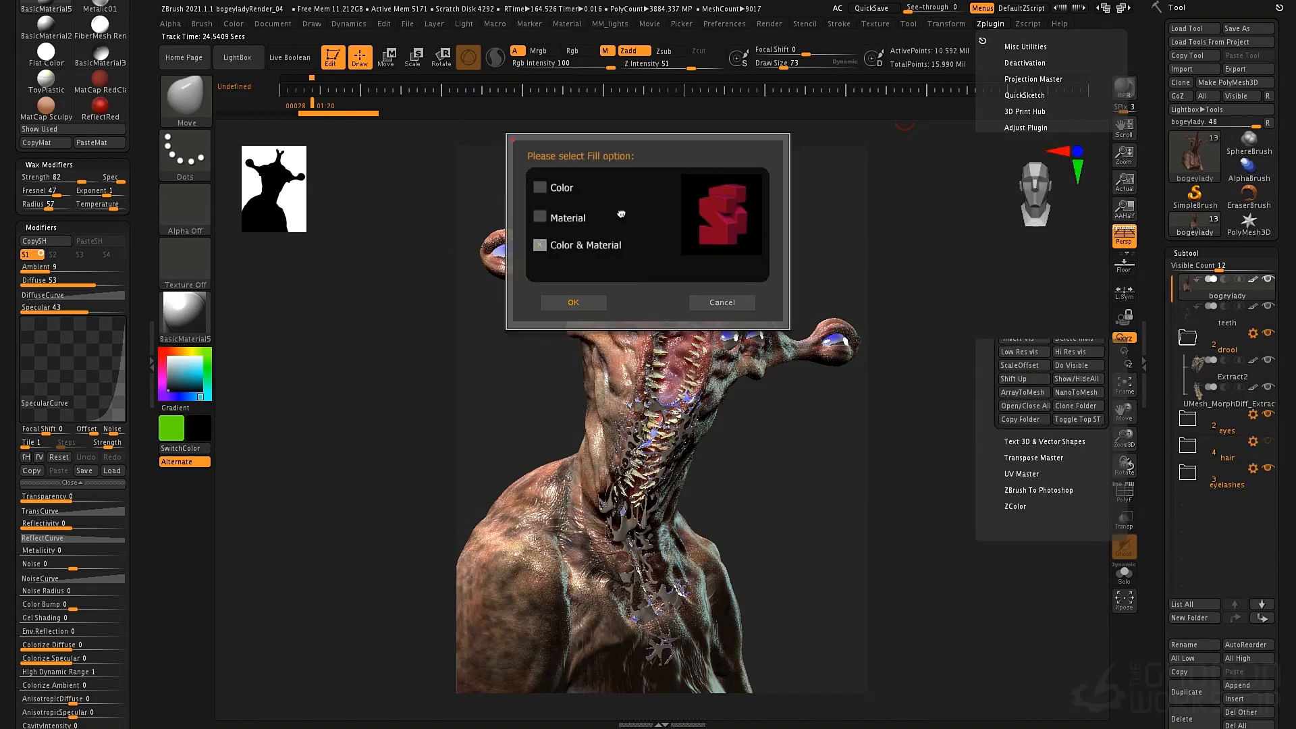
left_click(539, 247)
left_click(567, 305)
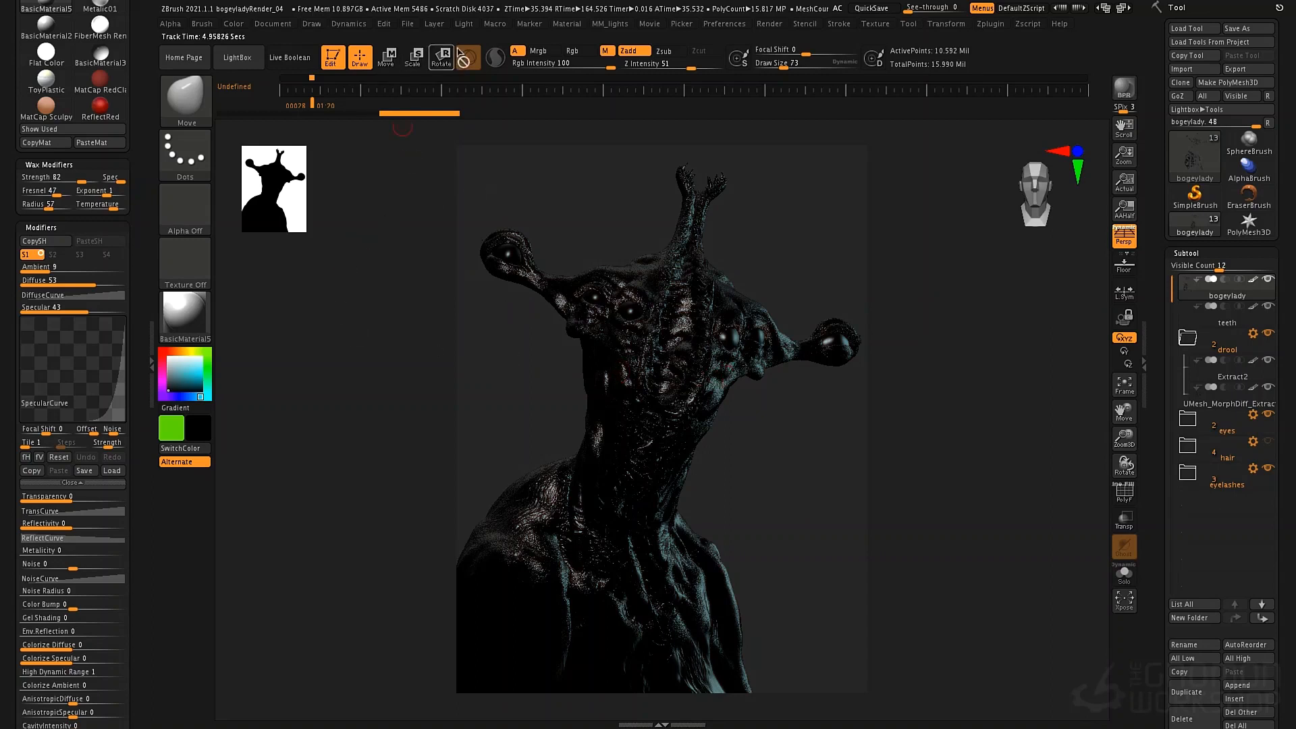
Switch the third light and the second, pale-blue light off and on to examine each one's specular contribution.
left_click(464, 25)
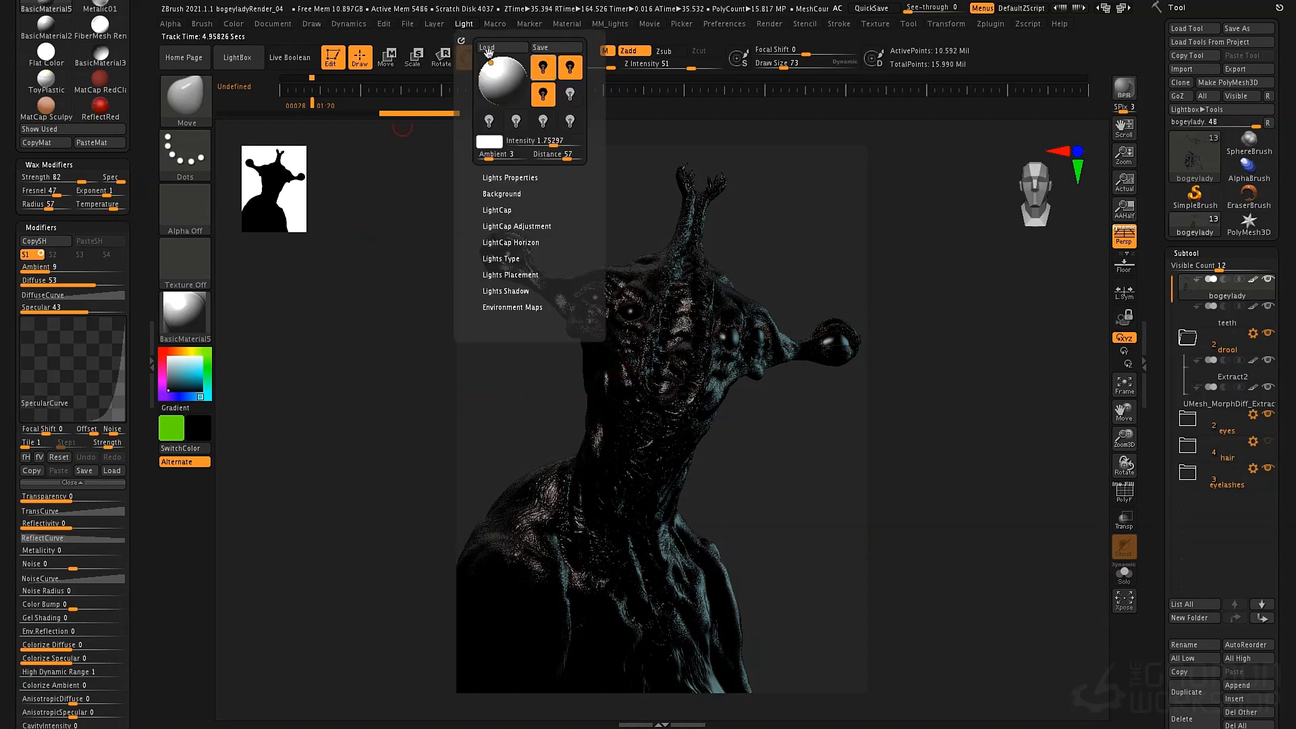
left_click(548, 104)
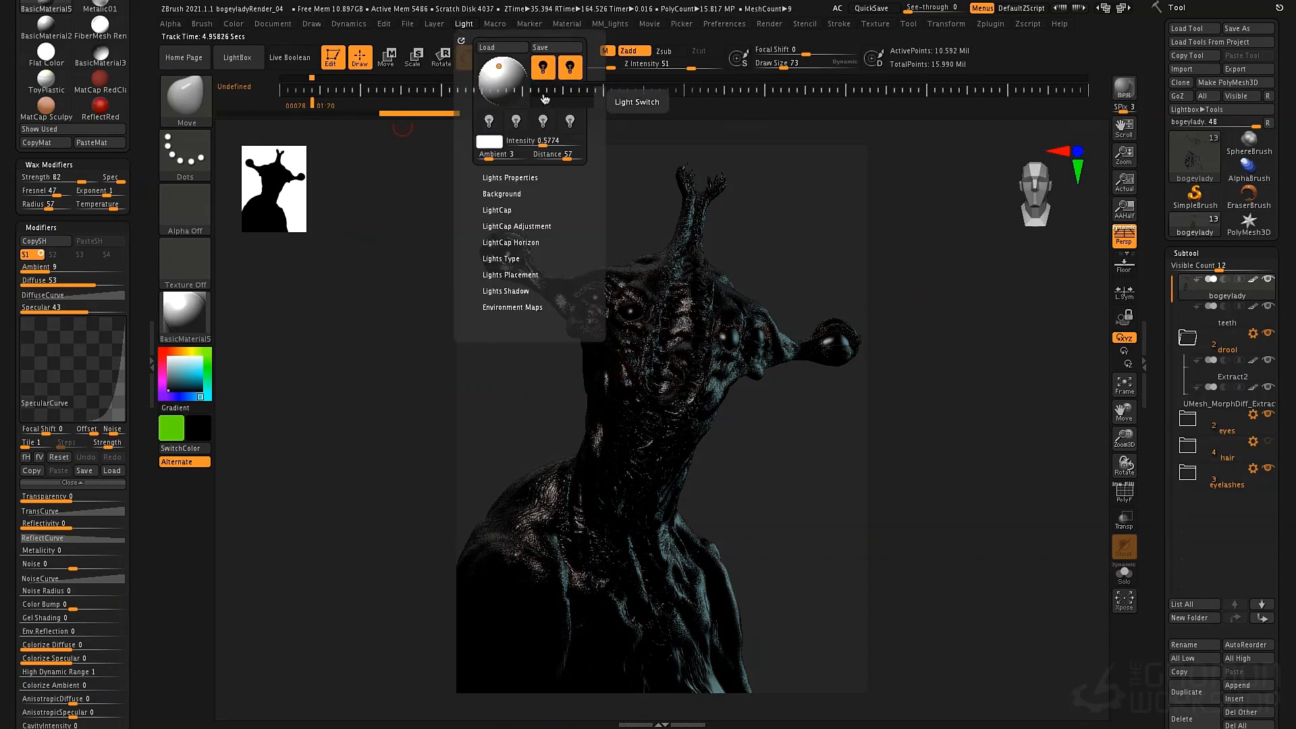
left_click(546, 103)
left_click(542, 97)
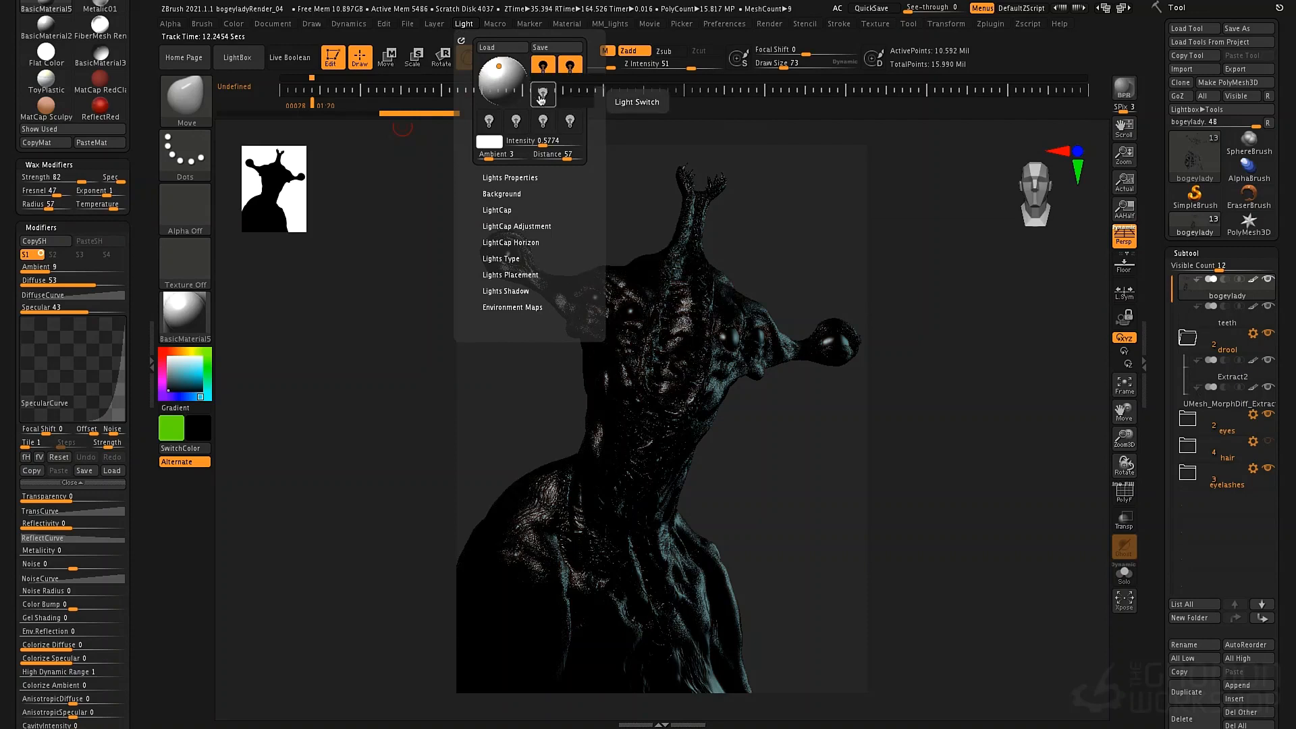
left_click(542, 97)
left_click(570, 68)
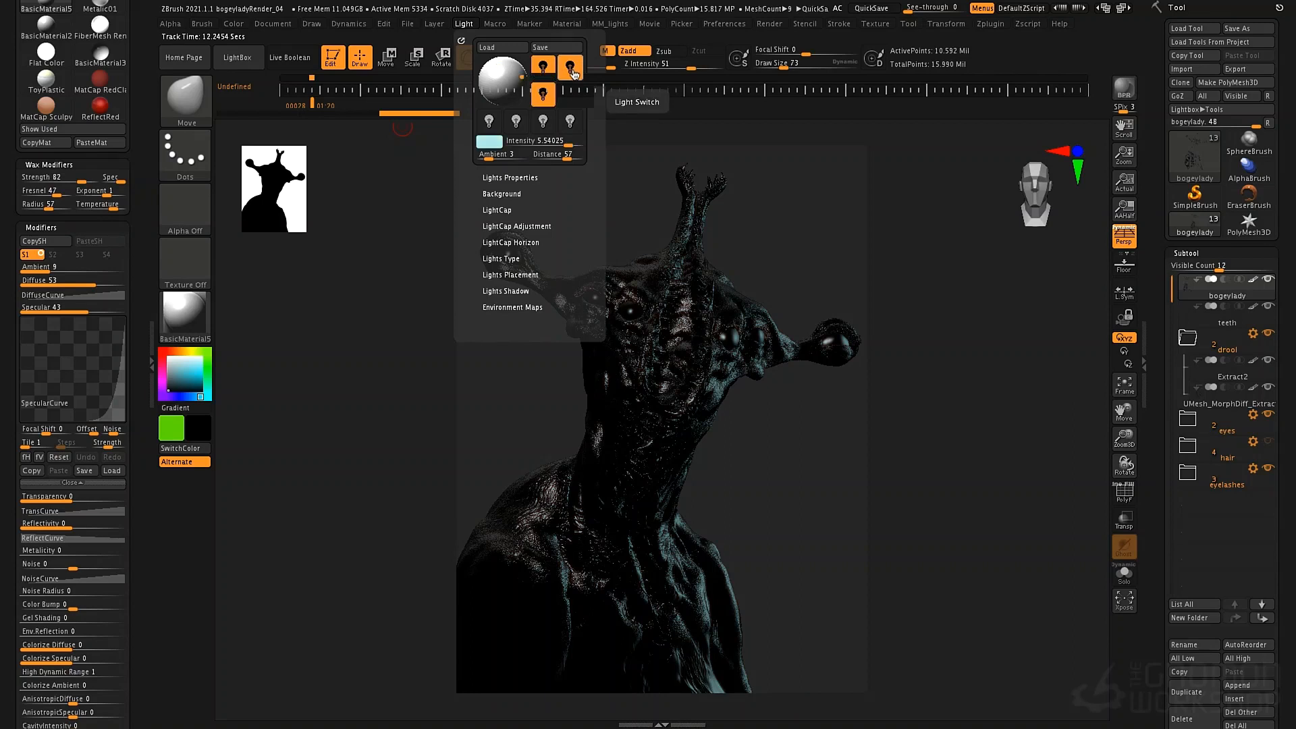
left_click(572, 72)
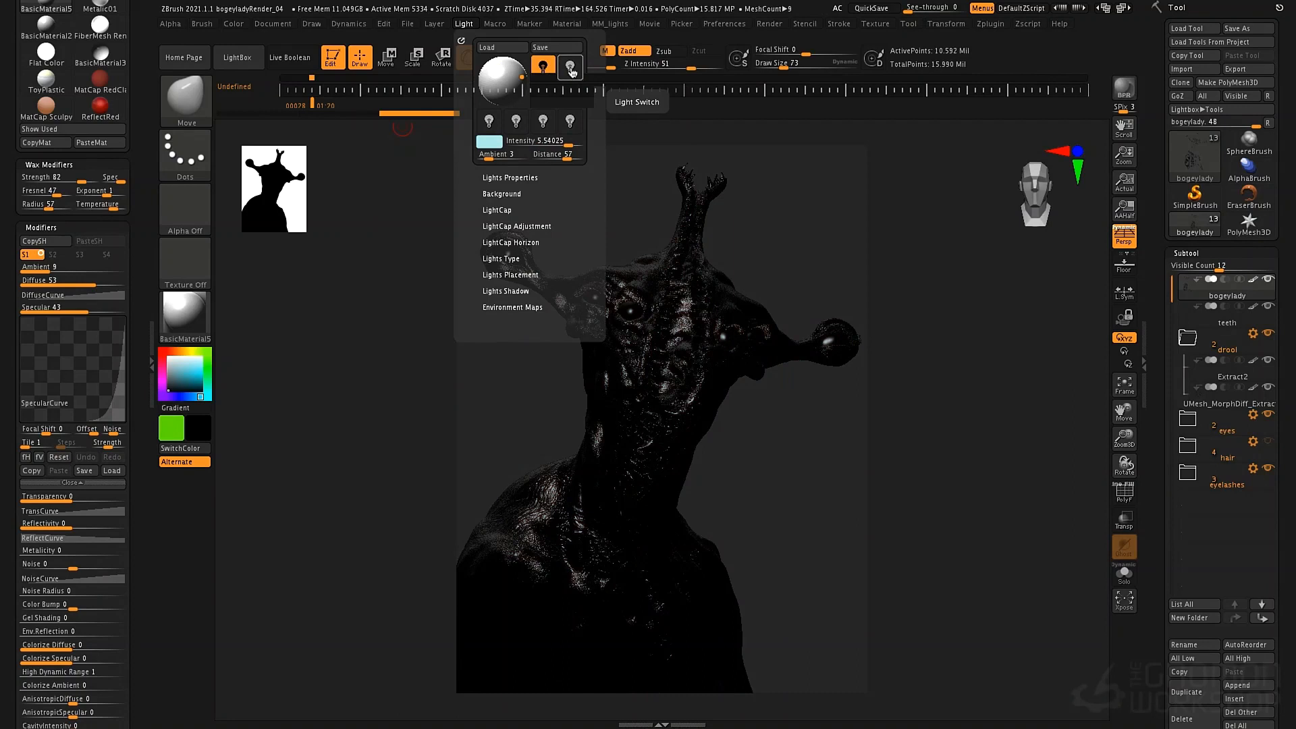
left_click(572, 72)
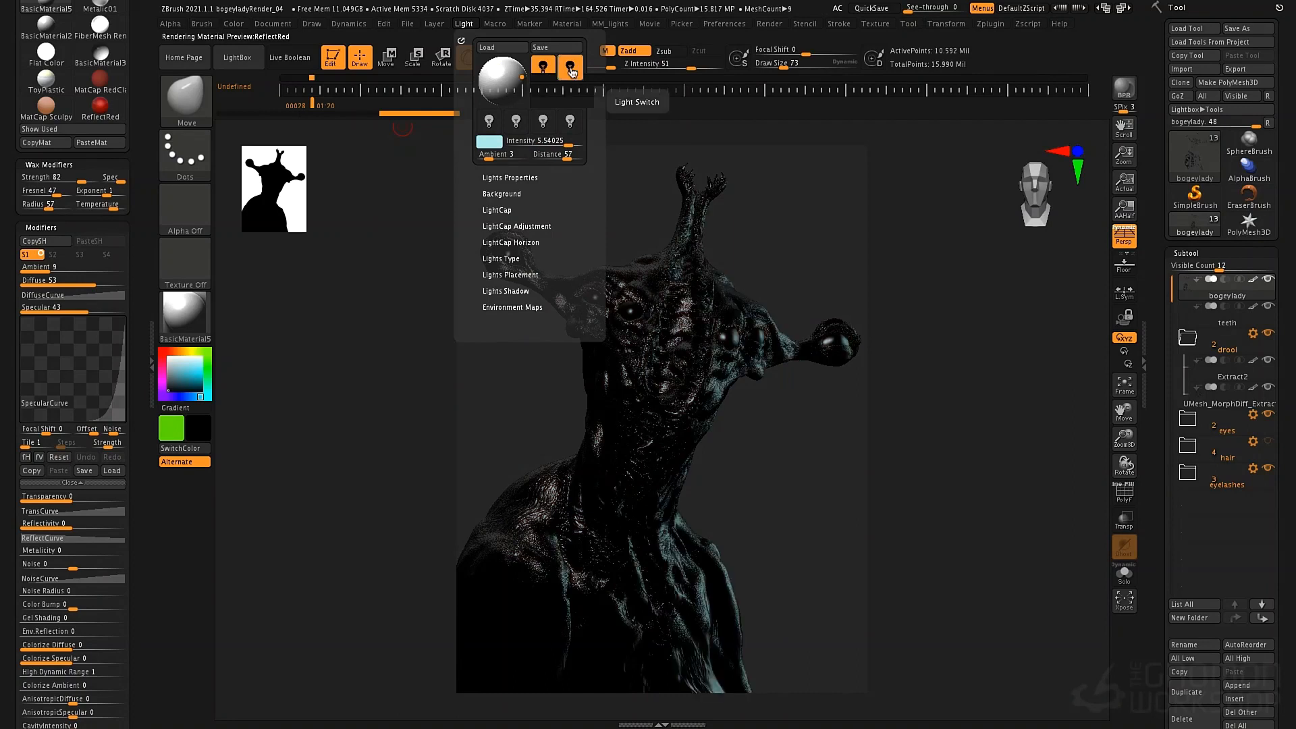
Turn the third light back on and raise the white light's intensity to strengthen its specular highlights.
left_click(544, 71)
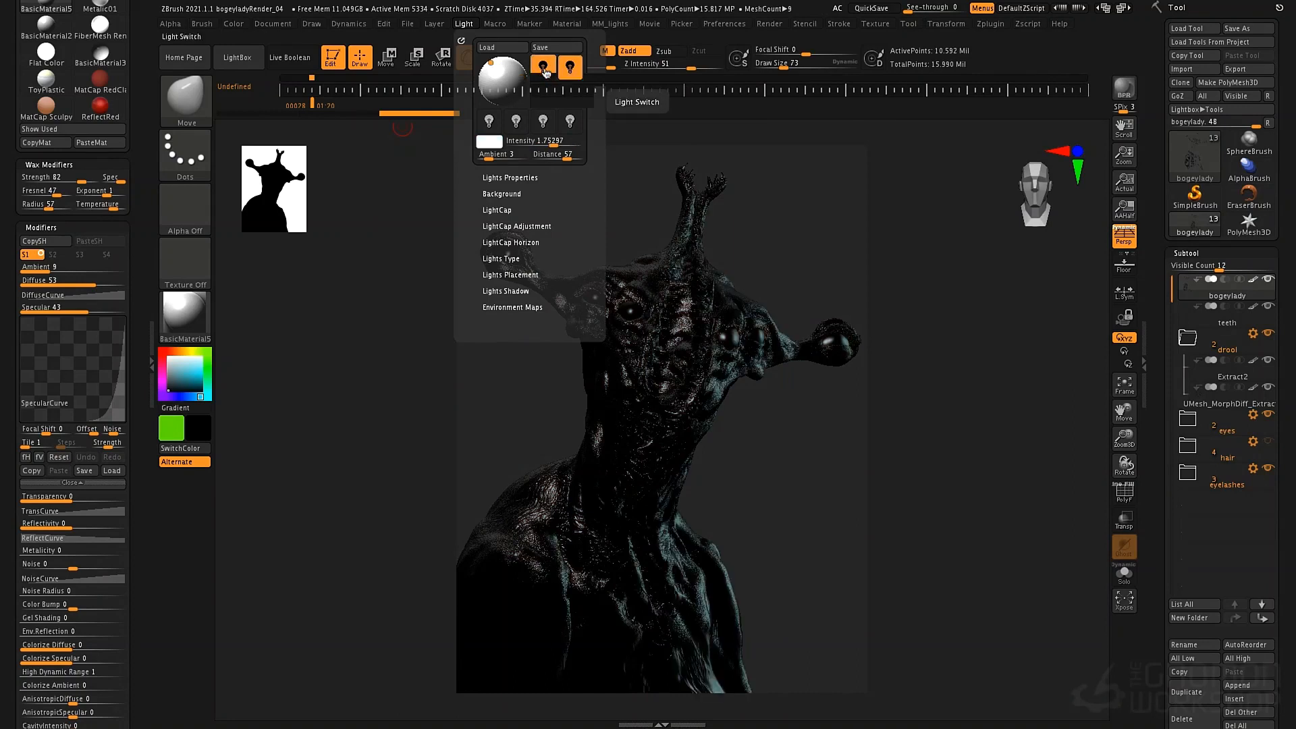
left_click(553, 143)
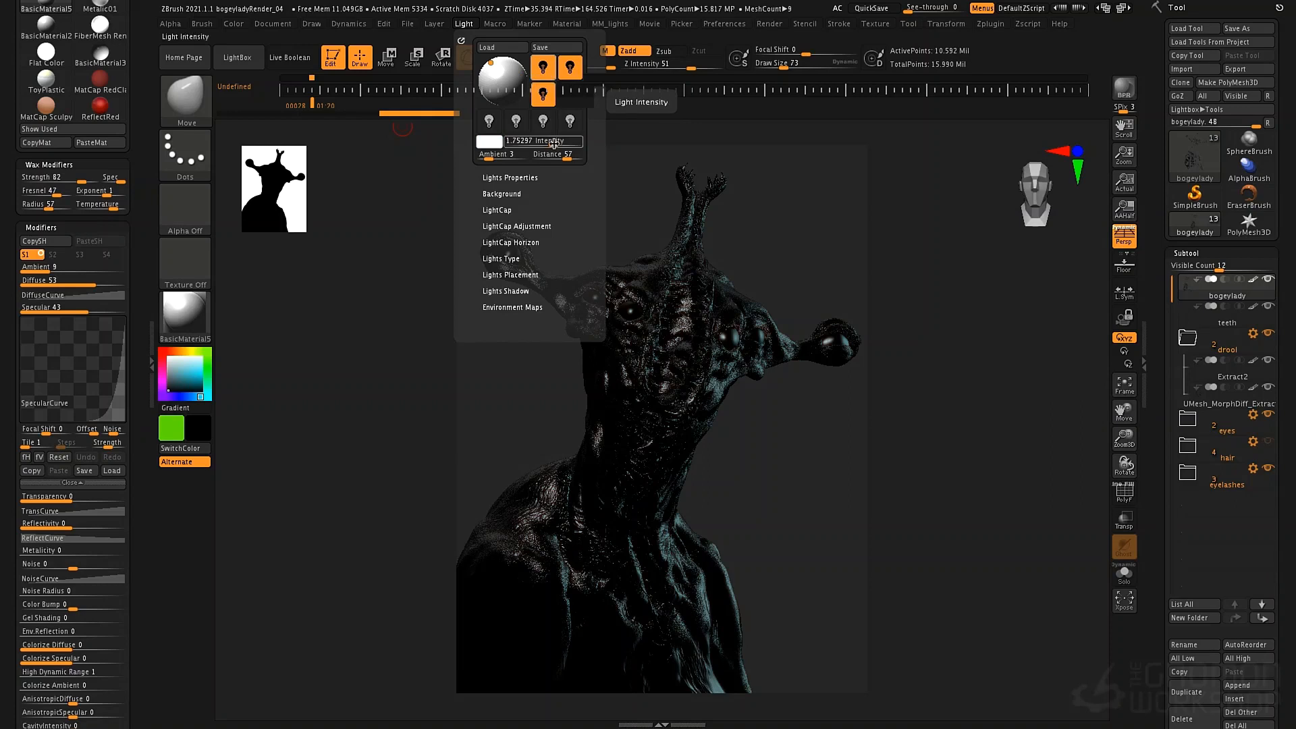
left_click_drag(553, 143, 560, 144)
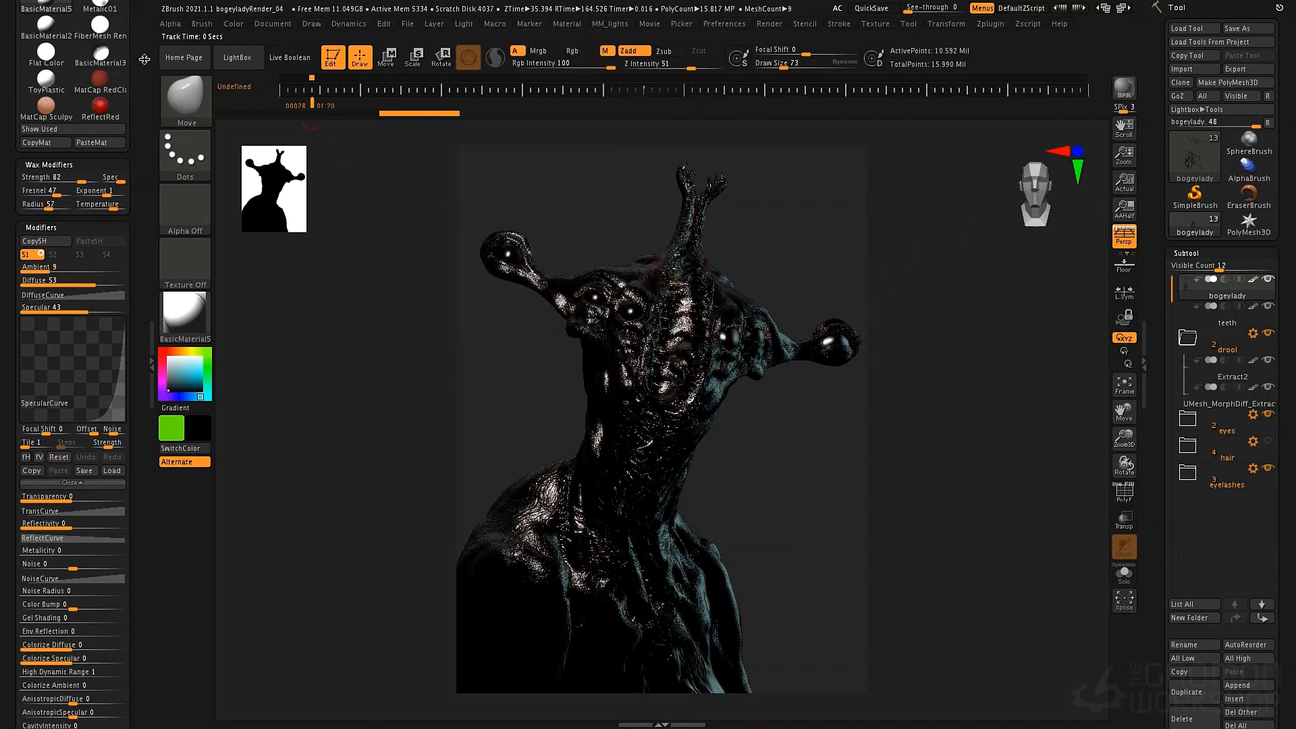
Display the document at actual size in preparation for exporting the specular image at full resolution.
left_click_drag(144, 59, 140, 338)
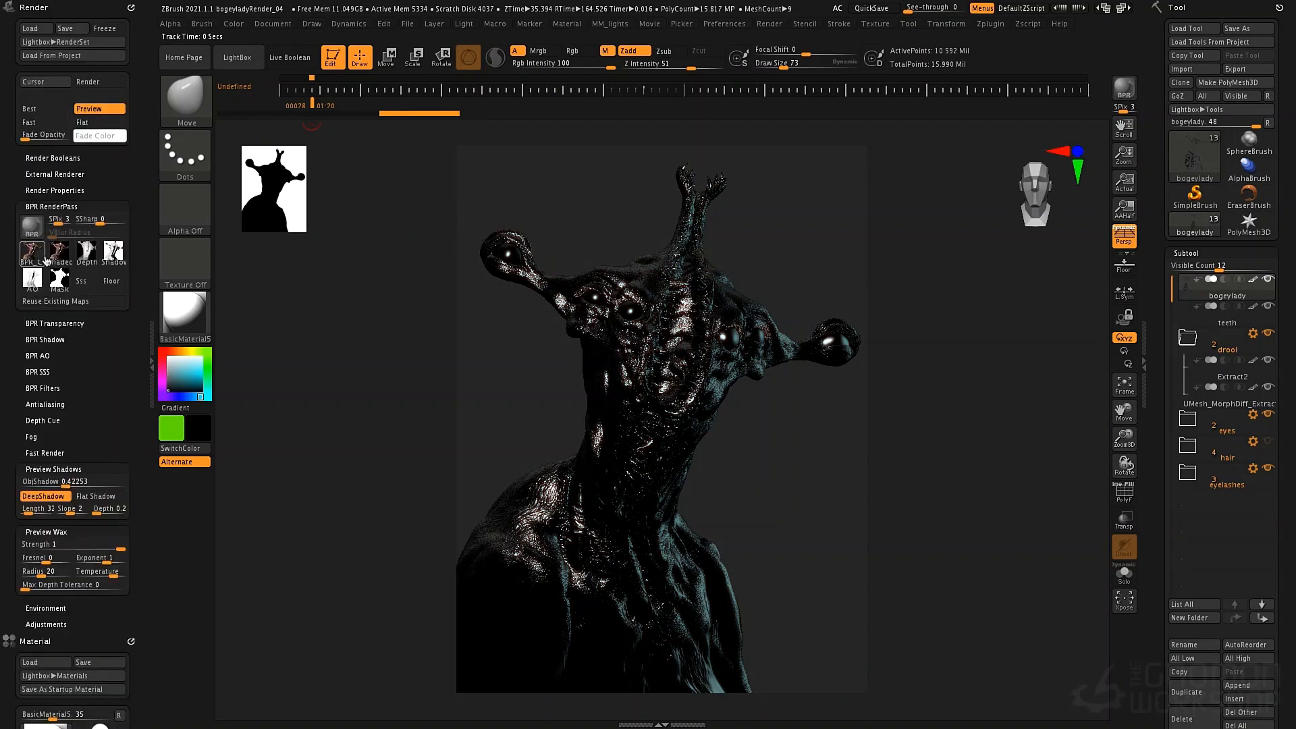
mouse_move(44, 260)
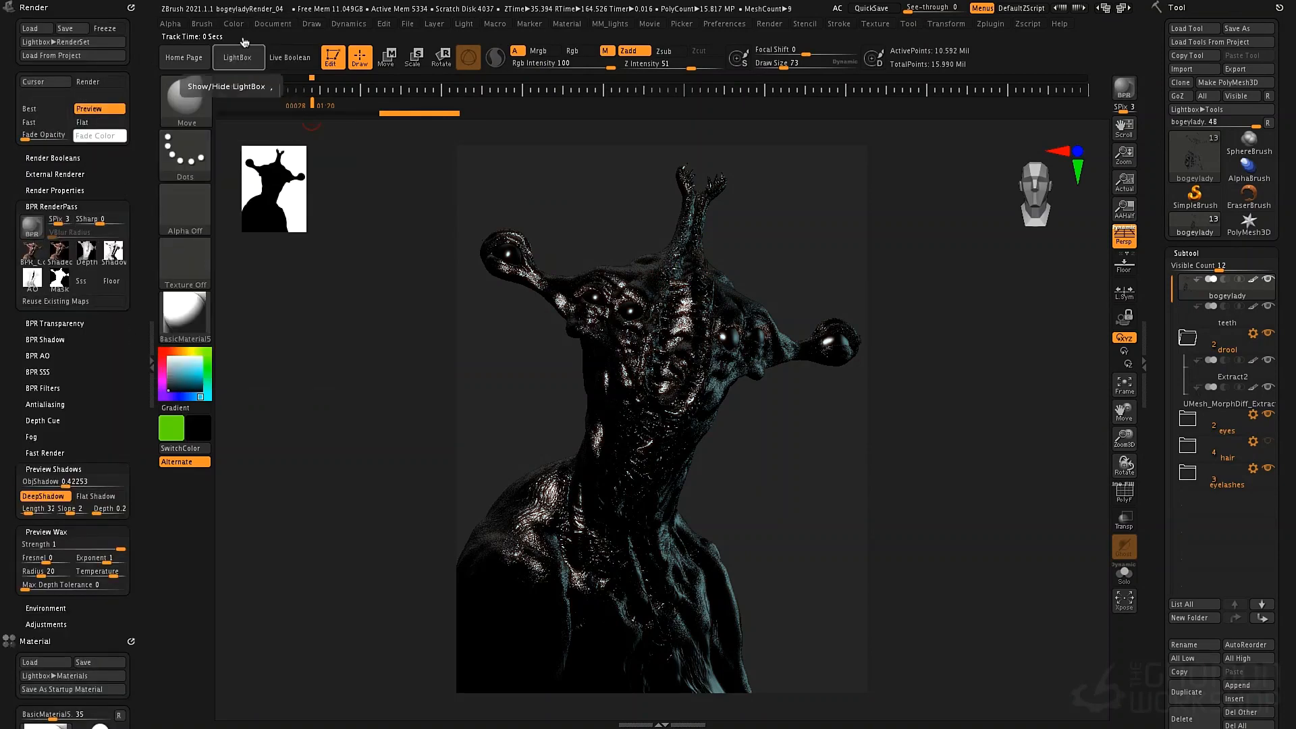
left_click(270, 24)
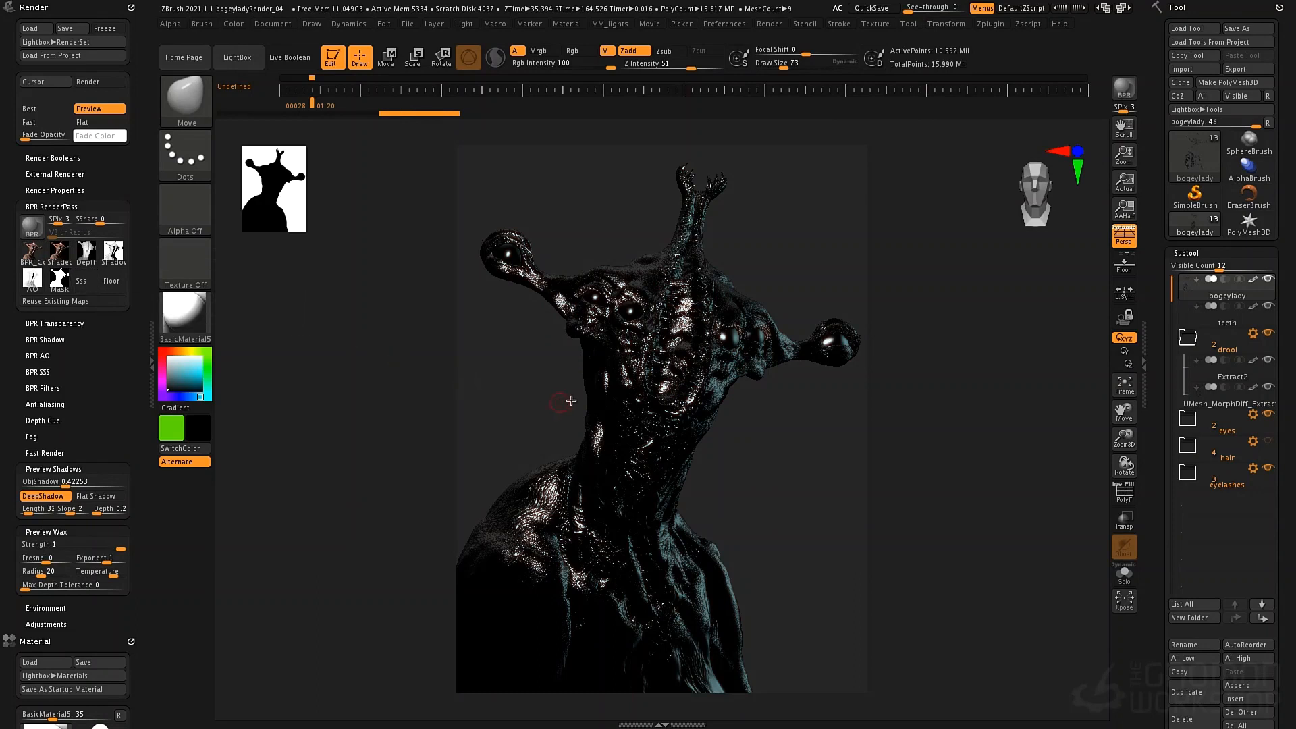
left_click(272, 26)
left_click(1124, 186)
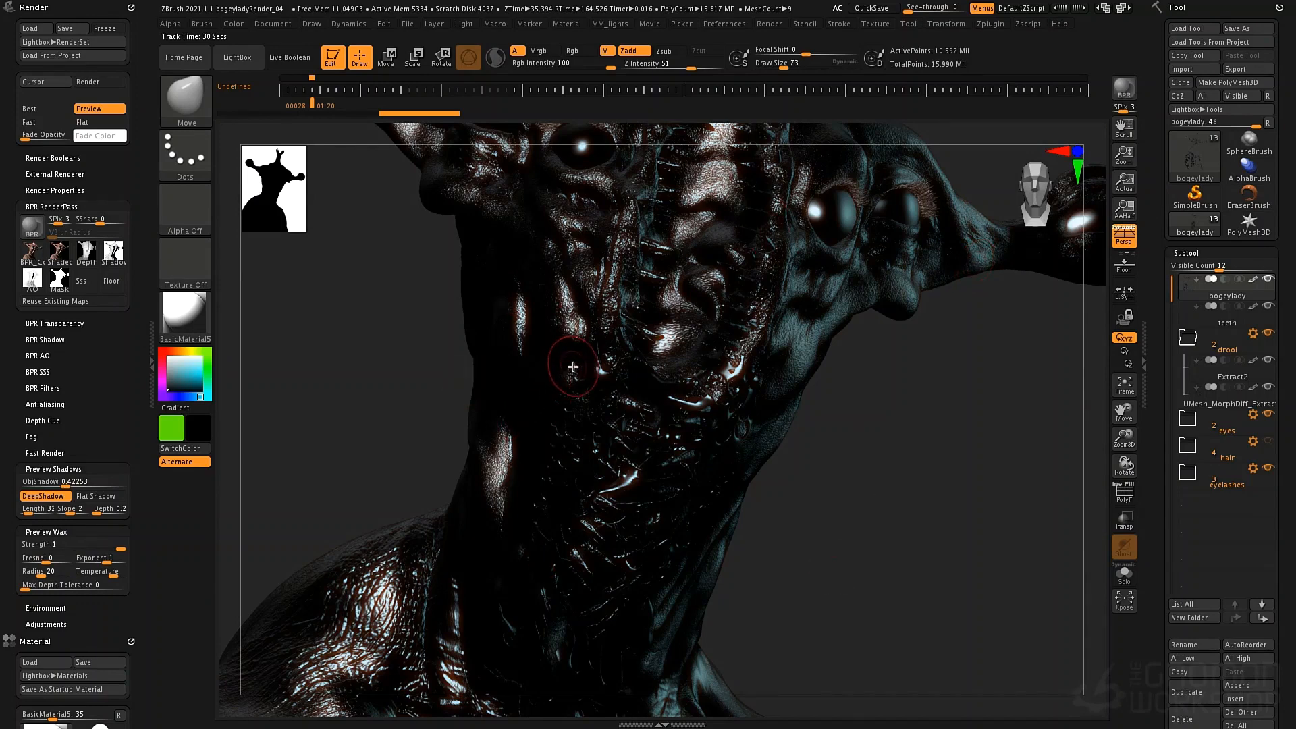
left_click(274, 25)
left_click(1127, 185)
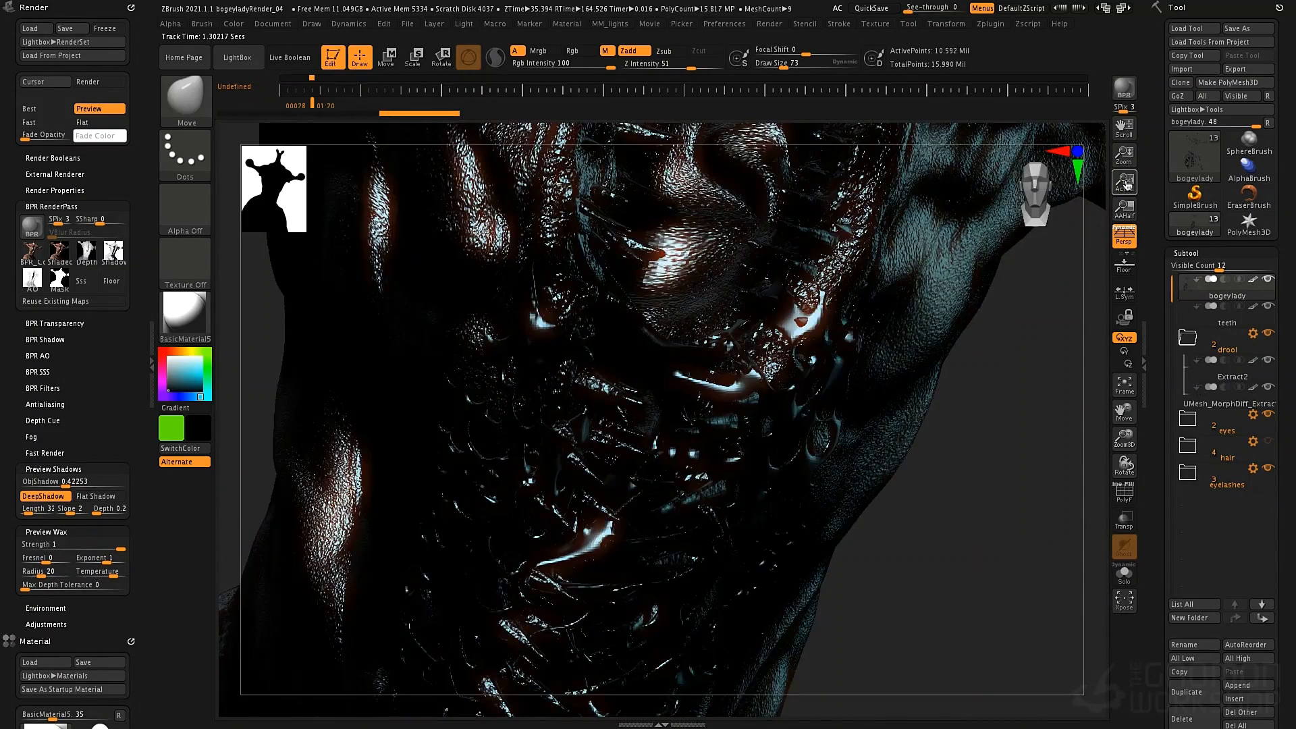
Export the document image as a PSD named specular to the passes folder.
left_click(273, 25)
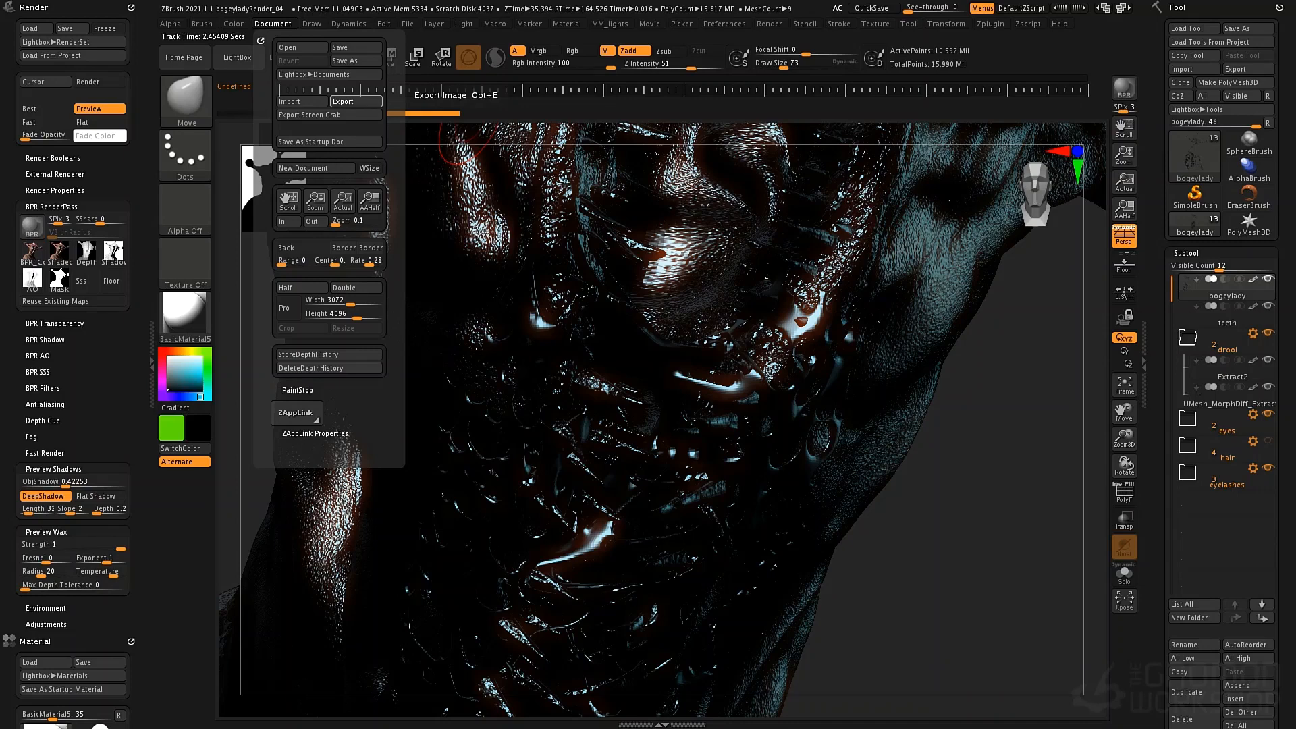
left_click(355, 101)
type("specular")
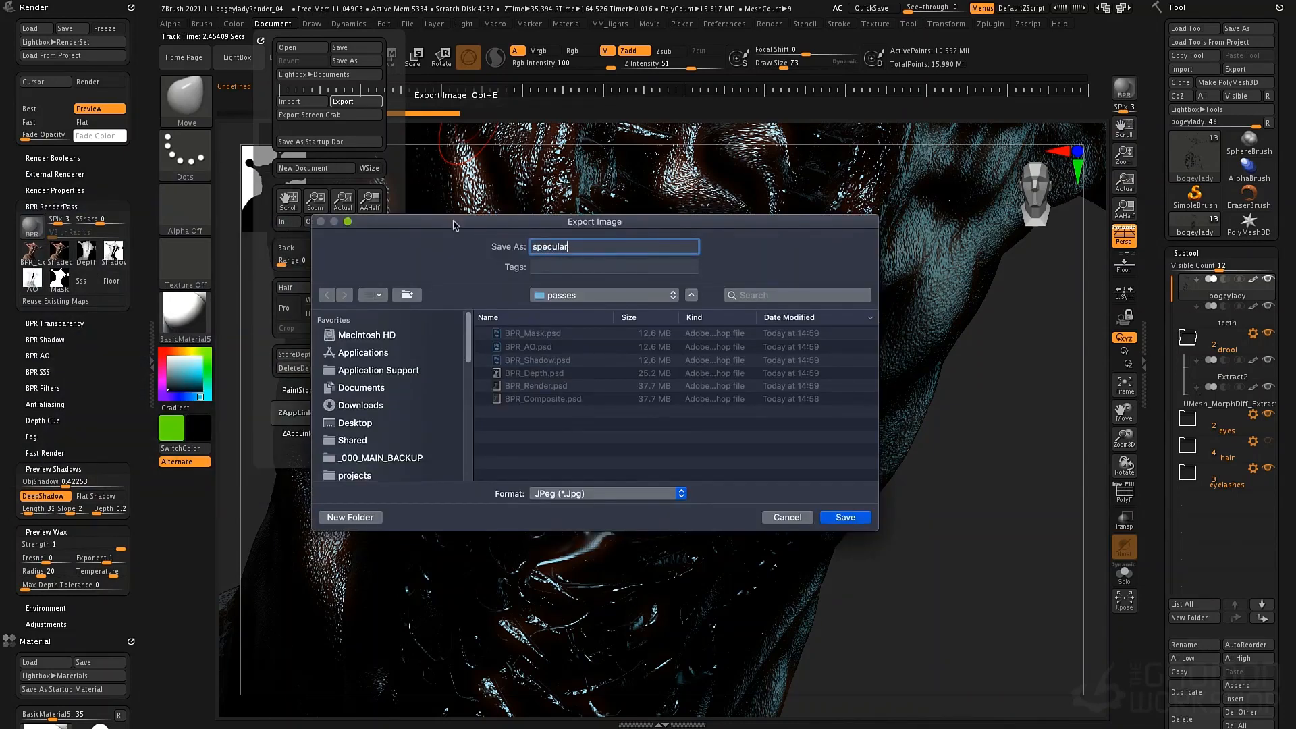
left_click(573, 494)
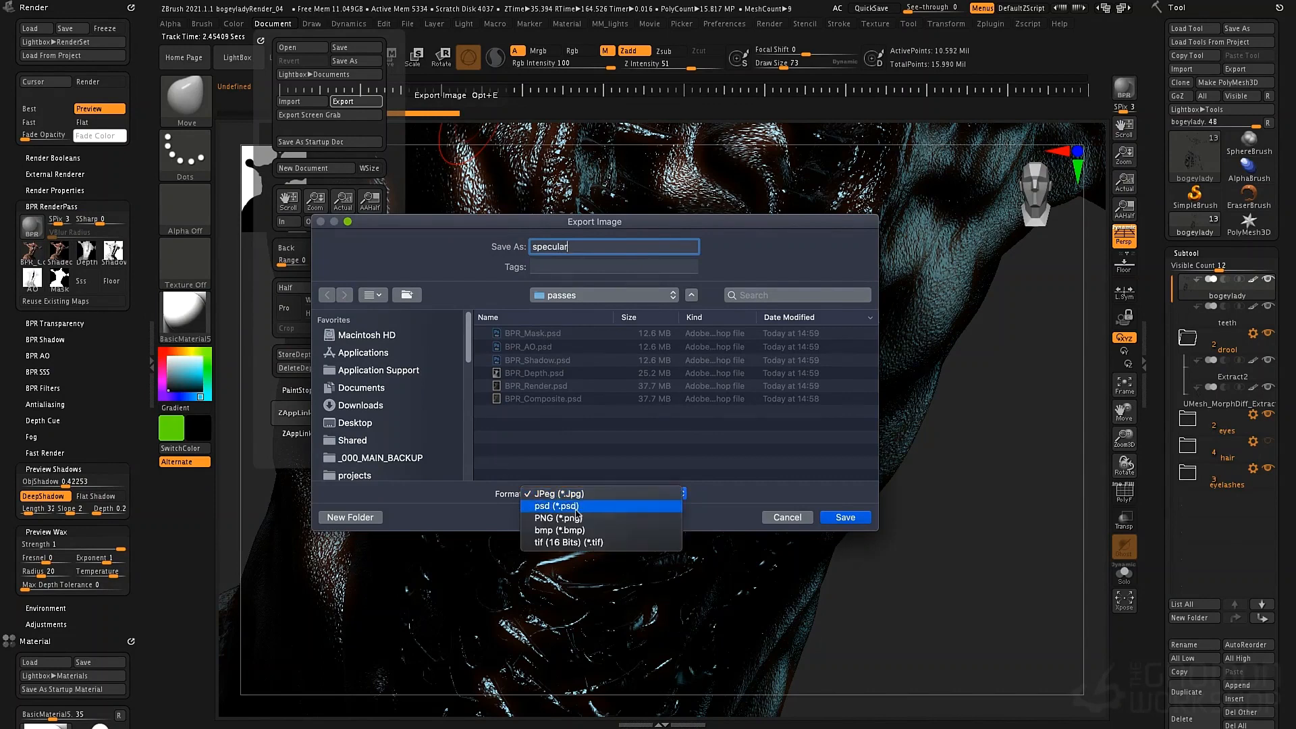
left_click(573, 504)
left_click(845, 517)
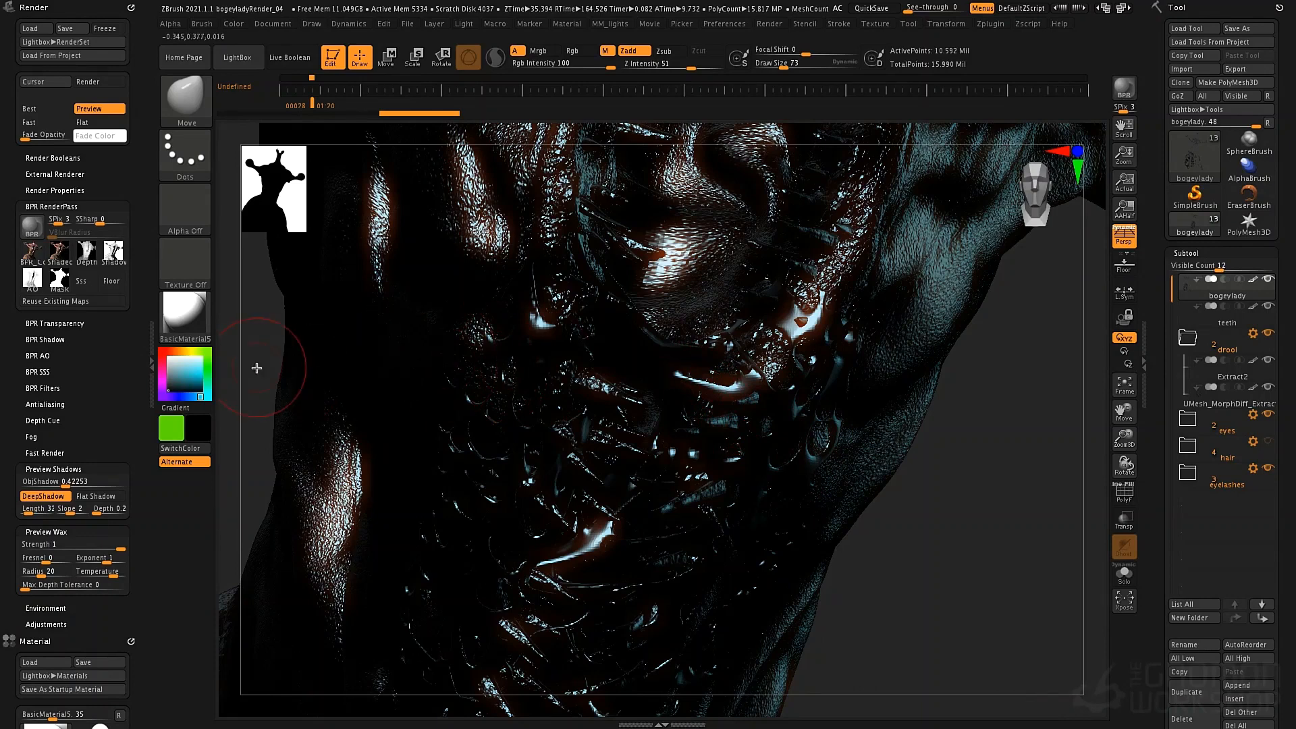
Choose the Flat Color material with white and fill all visible subtools with Color & Material using SubTool Master.
left_click(188, 328)
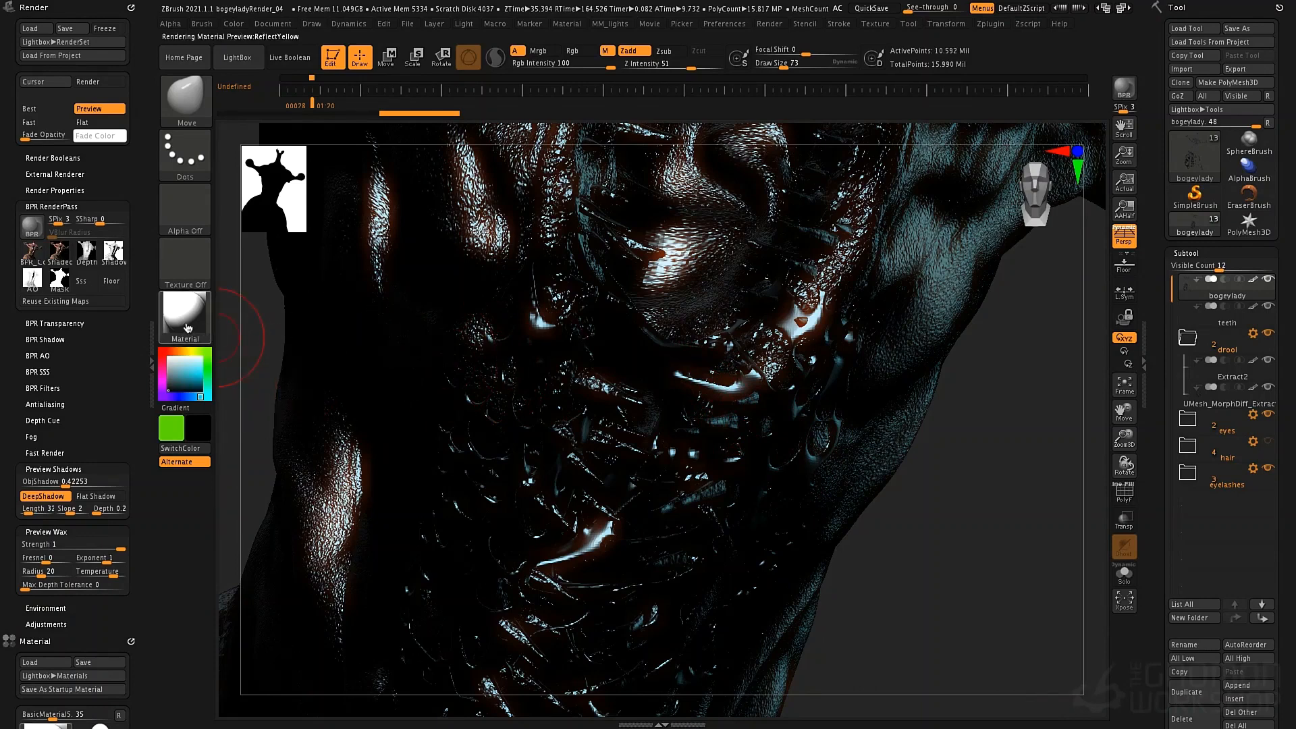
left_click(188, 328)
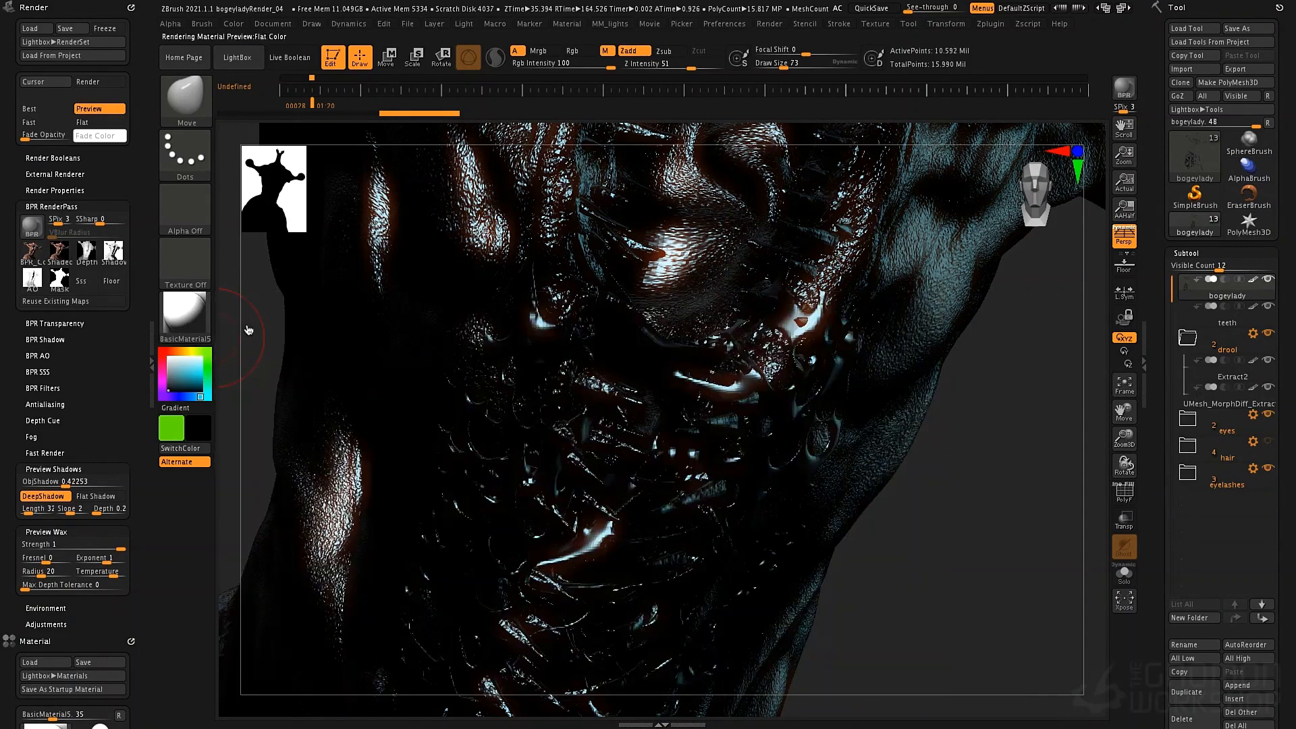
left_click_drag(188, 375, 156, 355)
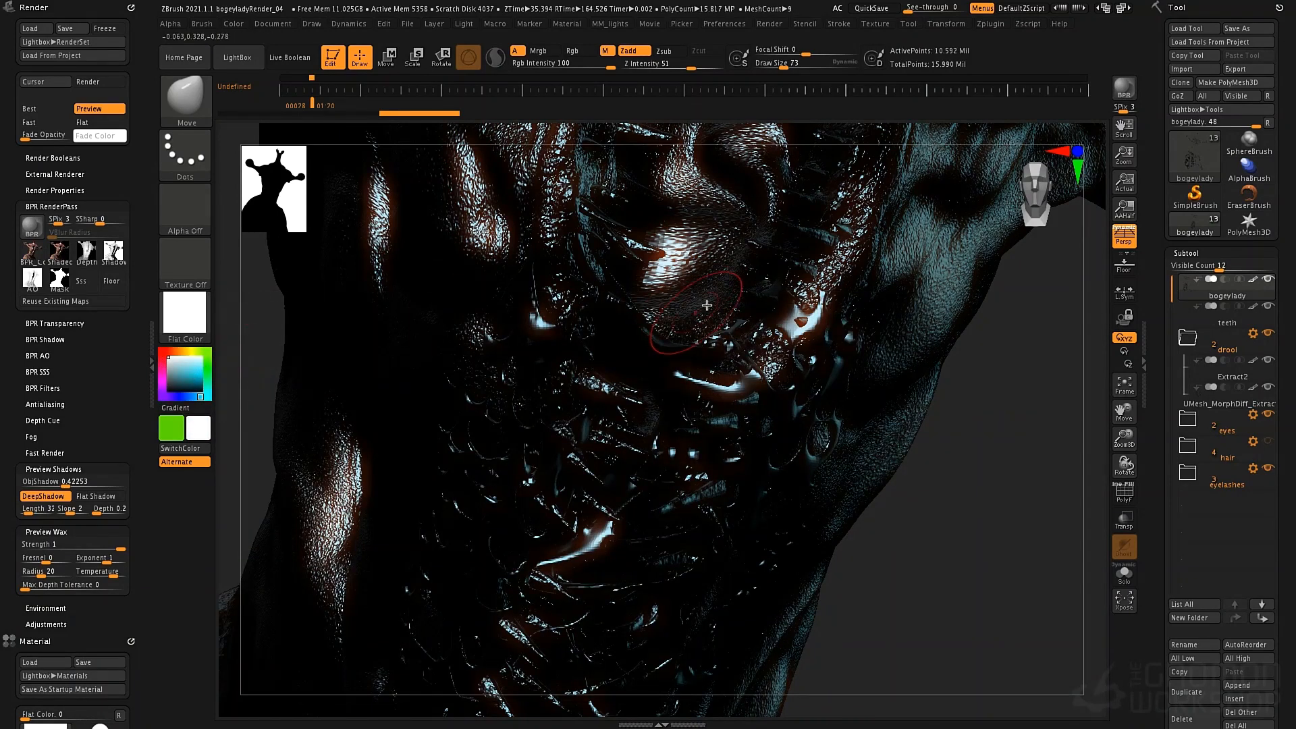
left_click(990, 24)
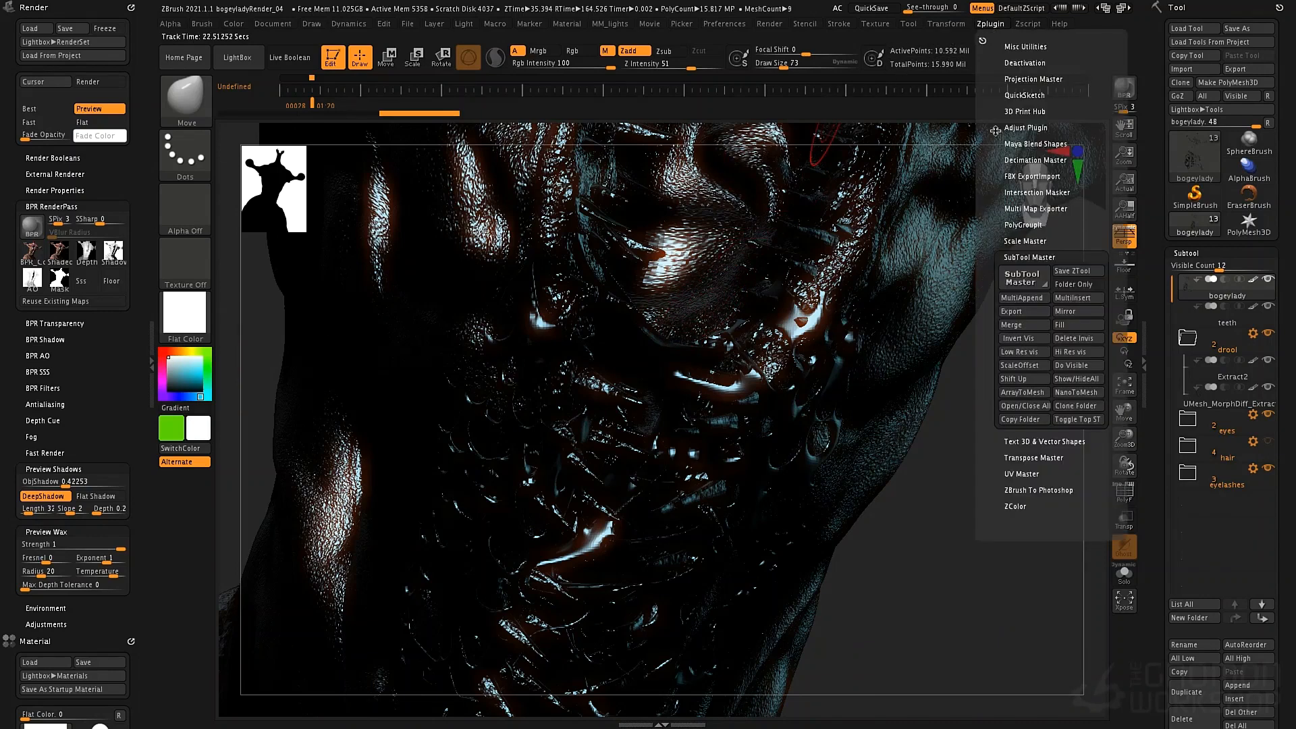
left_click(1088, 325)
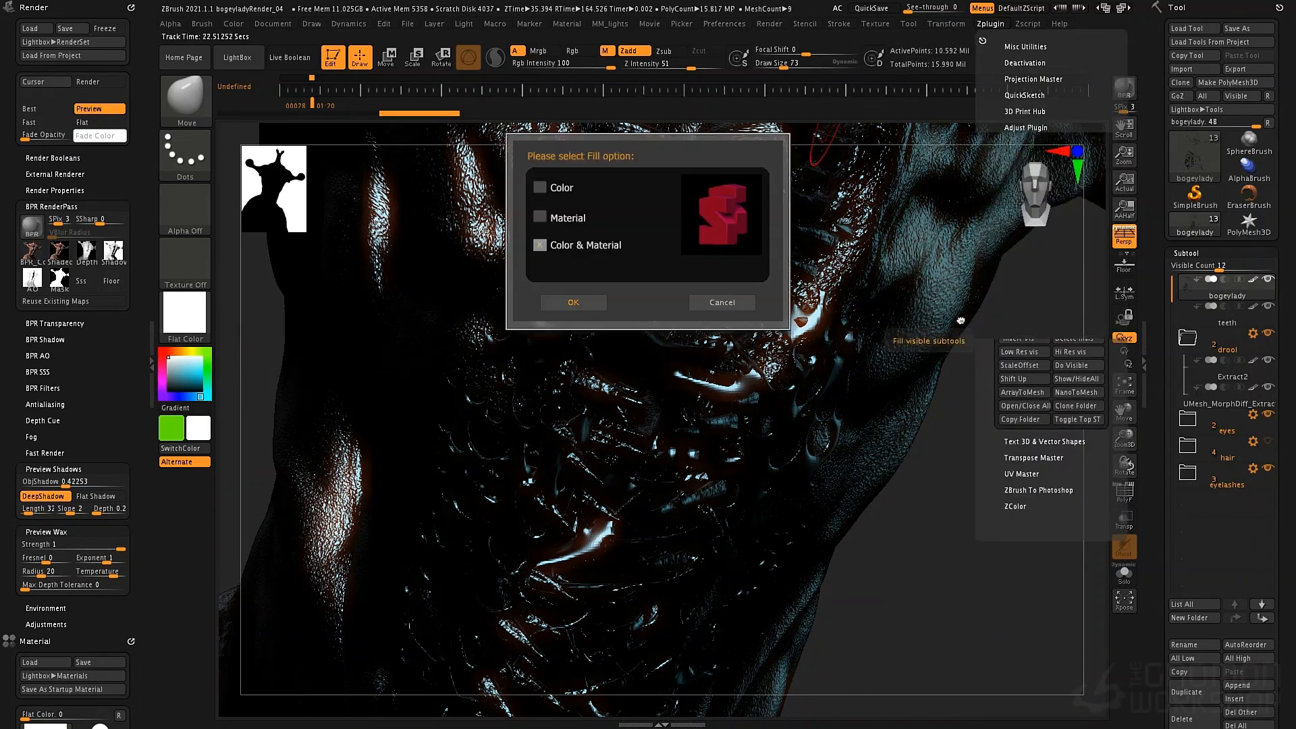
left_click(564, 302)
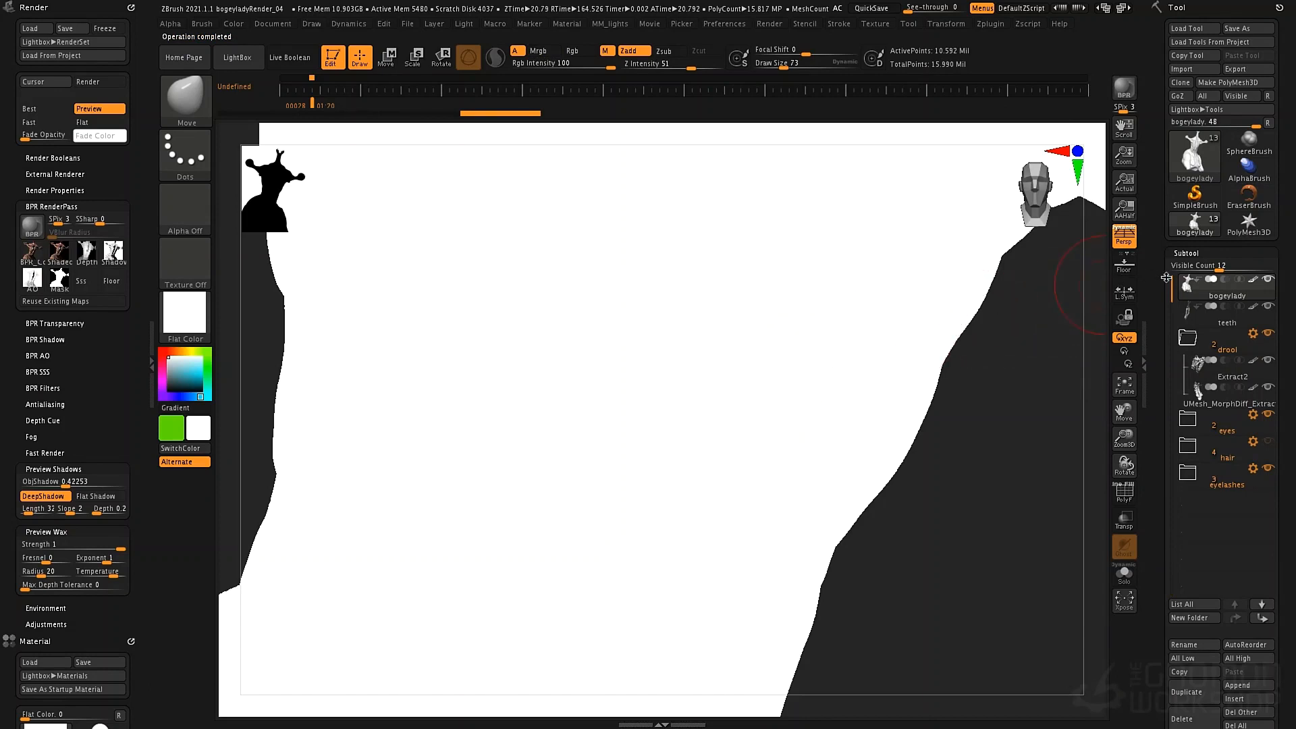
Select the teeth subtool and display its polyframe to locate it against the white body.
left_click(1189, 312)
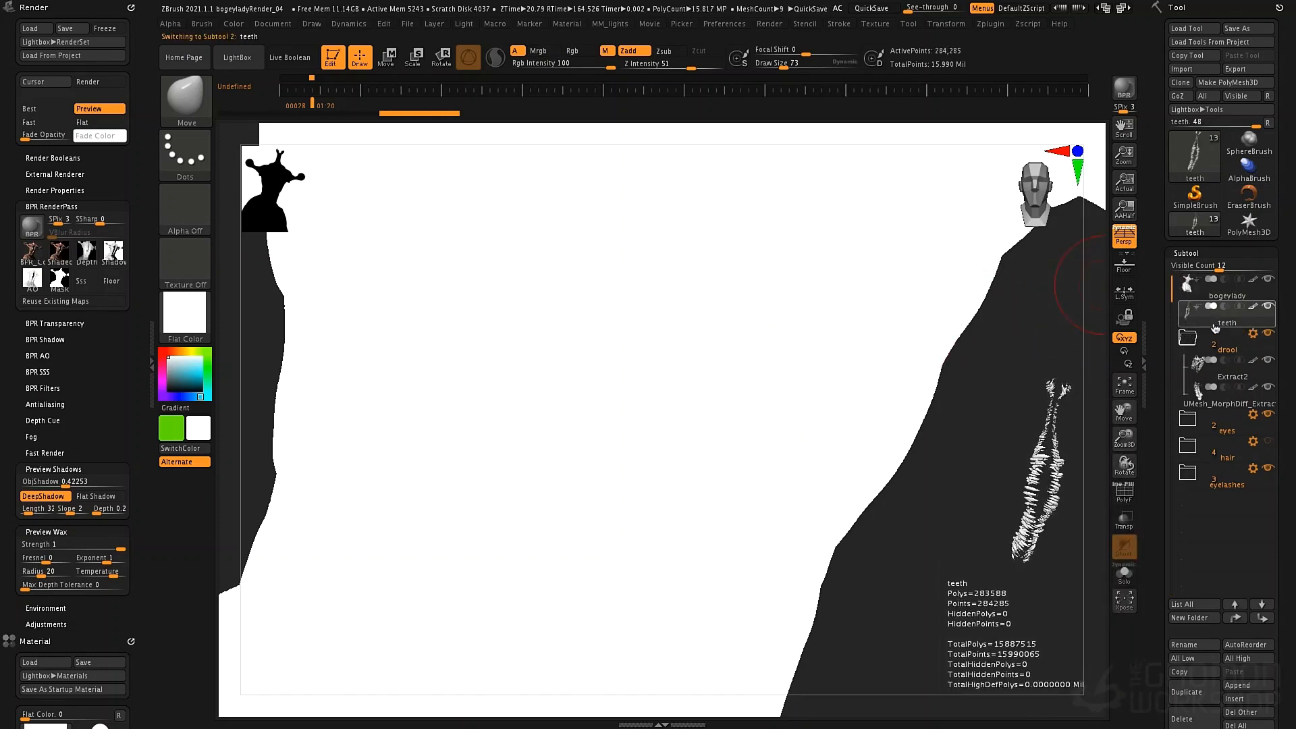
key("shift")
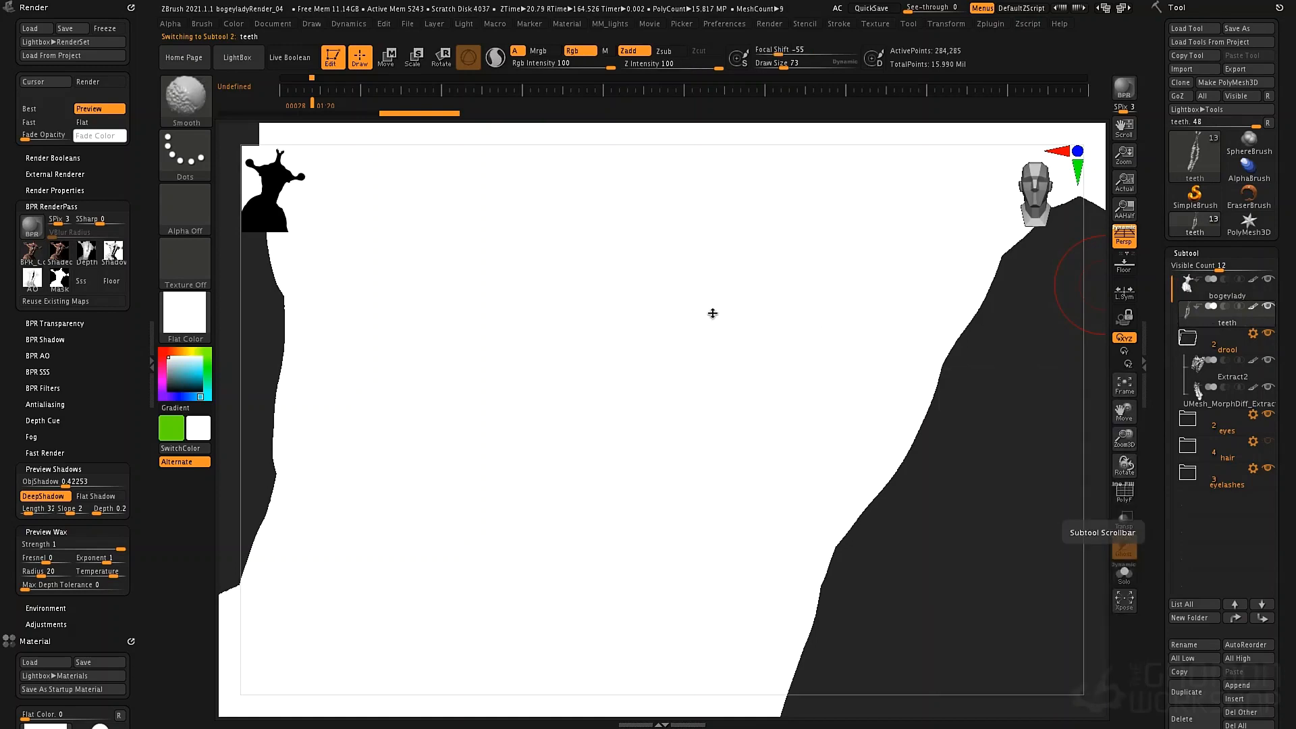
key("shift+f")
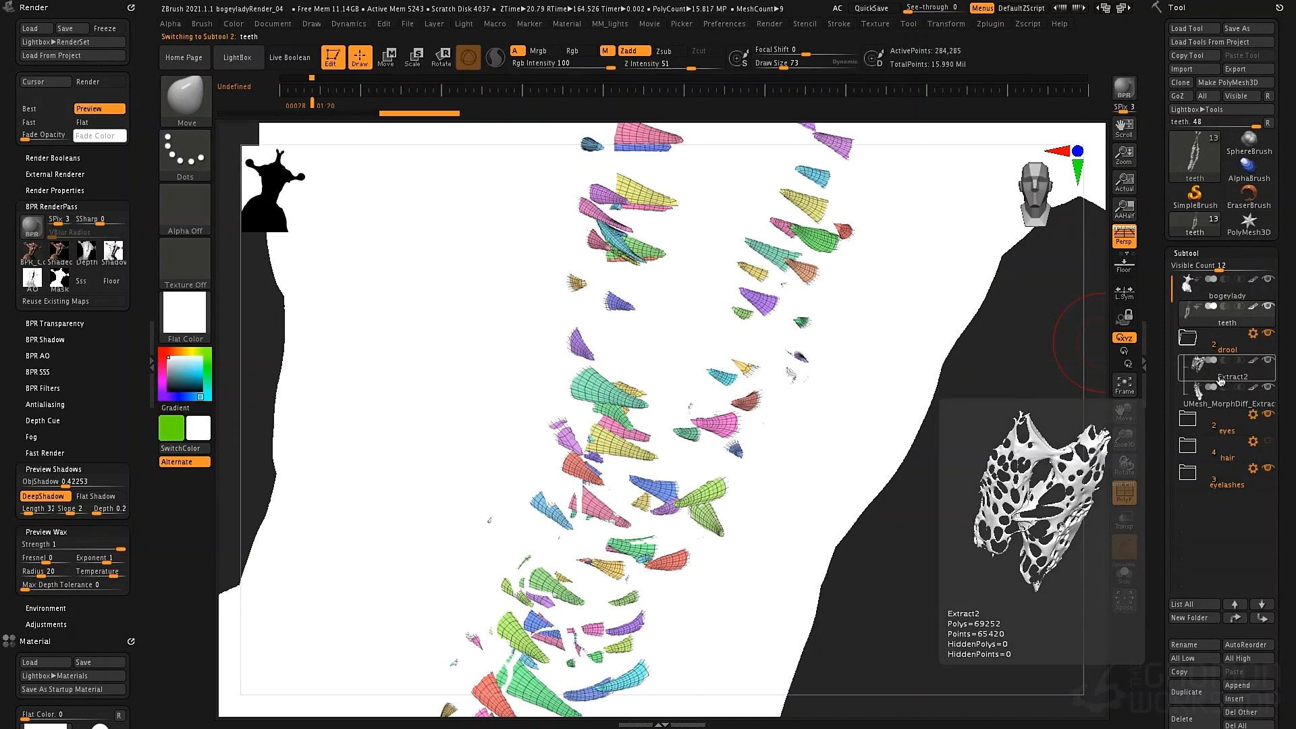
Select the Extract2 drool subtool, turn off the polyframe, and fill it with pure red using Rgb mode.
left_click(1196, 379)
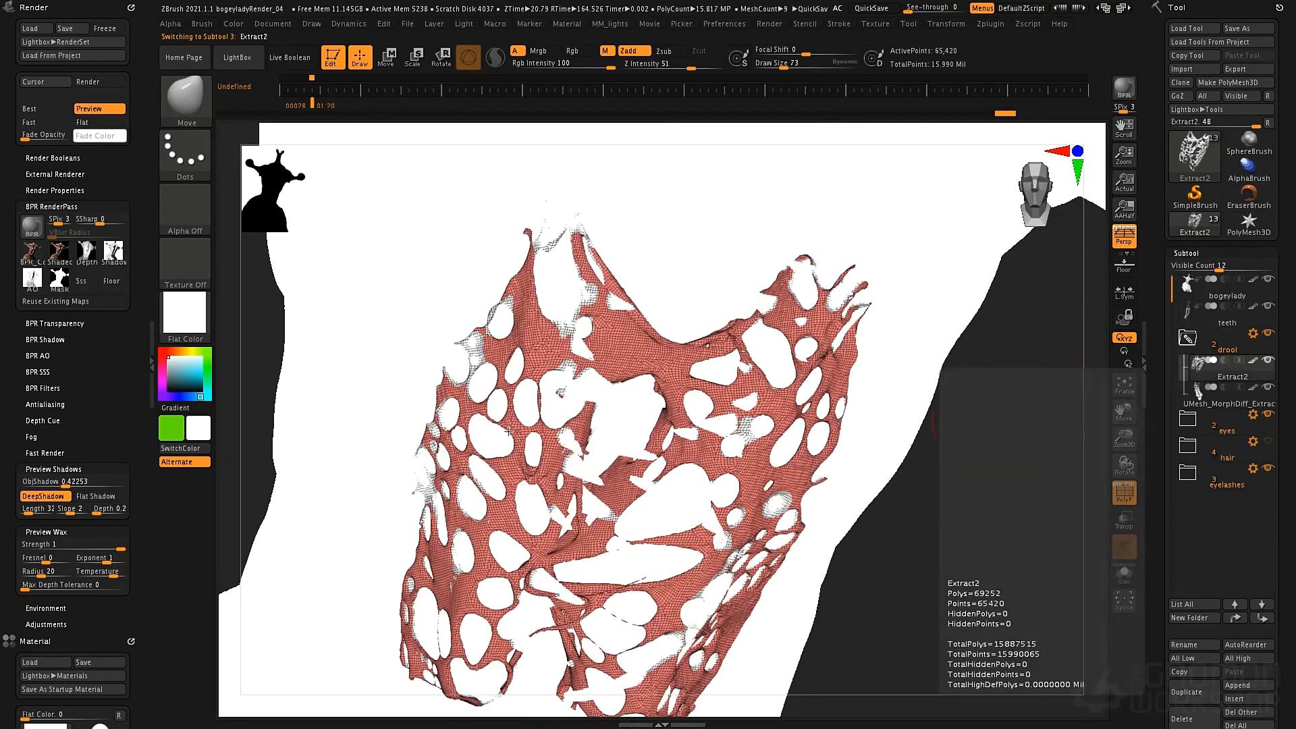
key("shift")
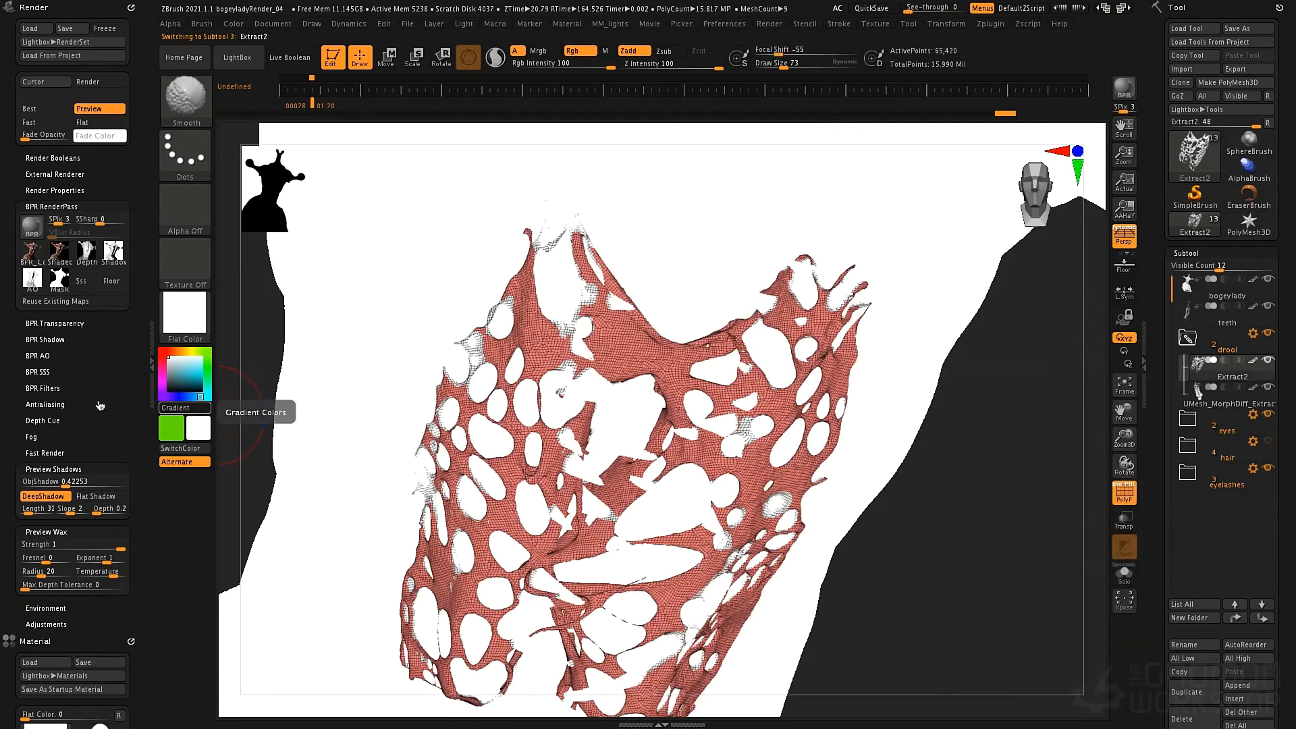
key("shift+f")
left_click(162, 351)
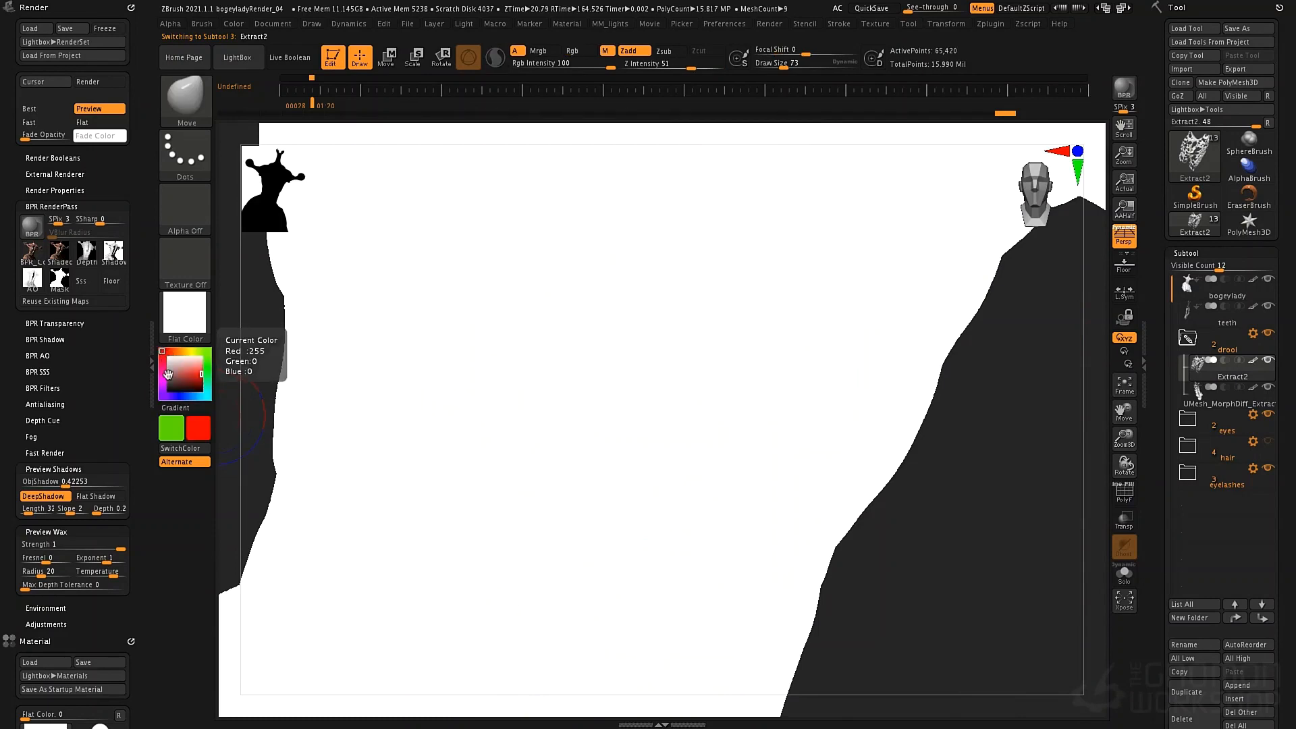
left_click(571, 50)
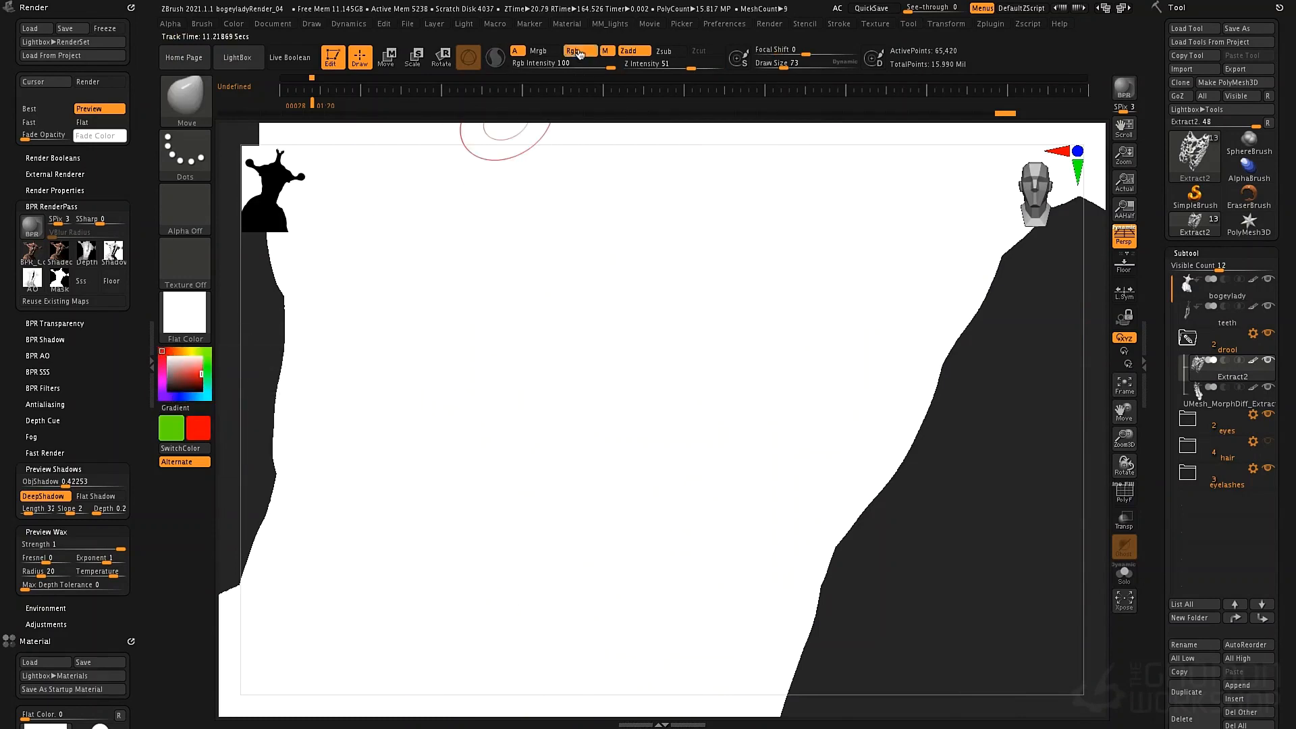
left_click(234, 24)
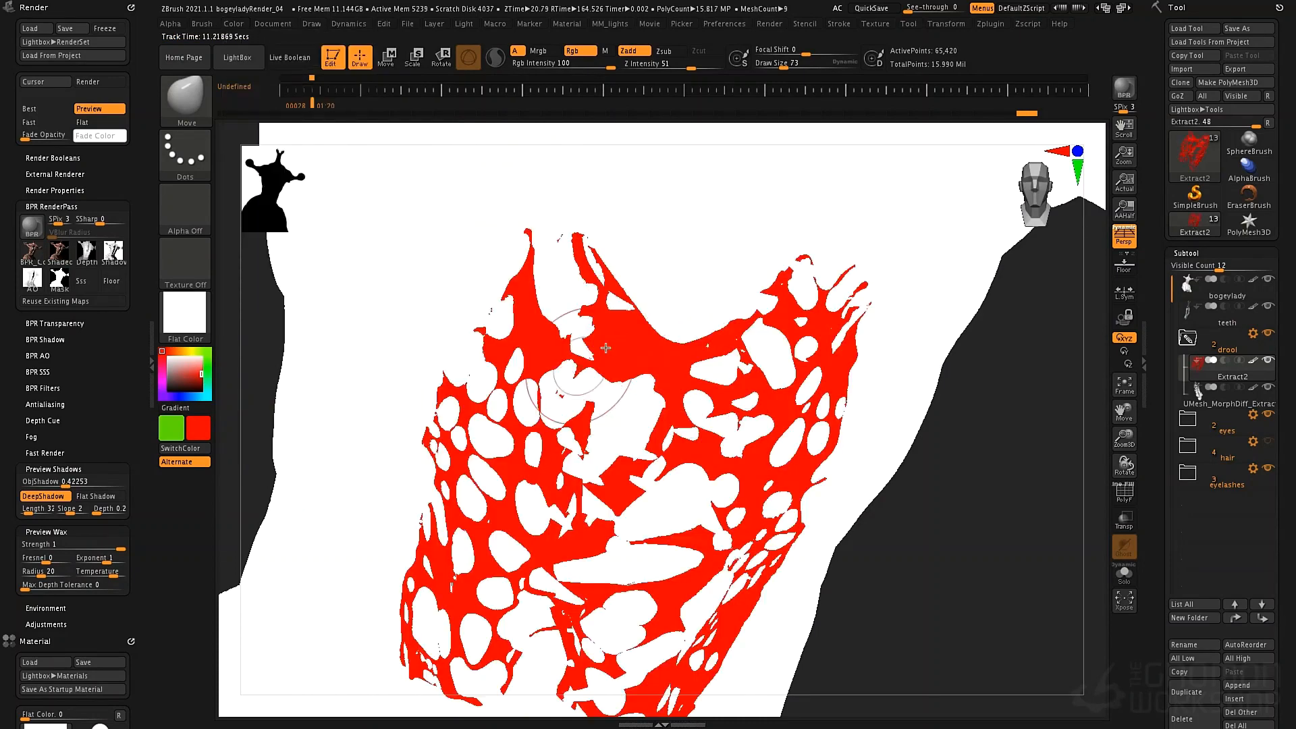
Fill the UMesh_MorphDiff_Extract drool subtool with the green secondary color.
left_click(1200, 401)
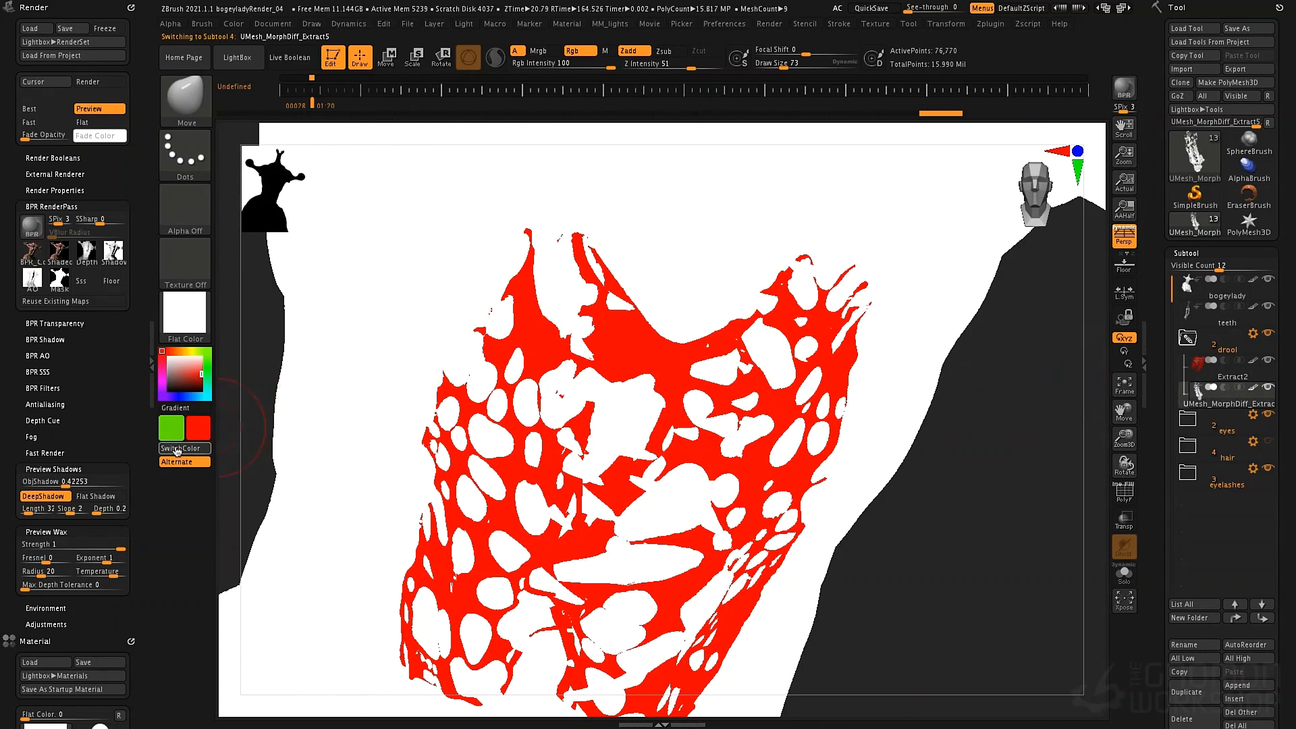
left_click(178, 450)
left_click(234, 25)
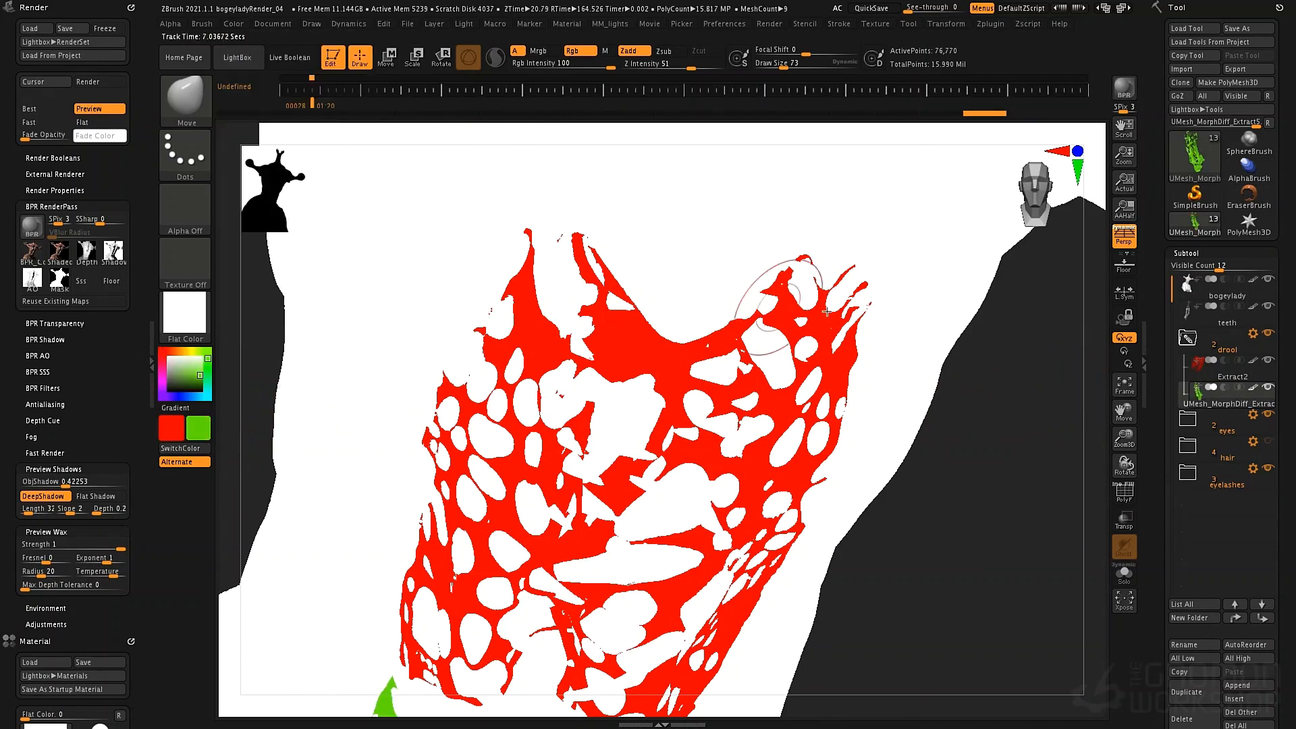
Expand the eyes folder and fill its PolyMesh3D1 subtool with blue (R 7, G 36, B 224).
left_click(1188, 421)
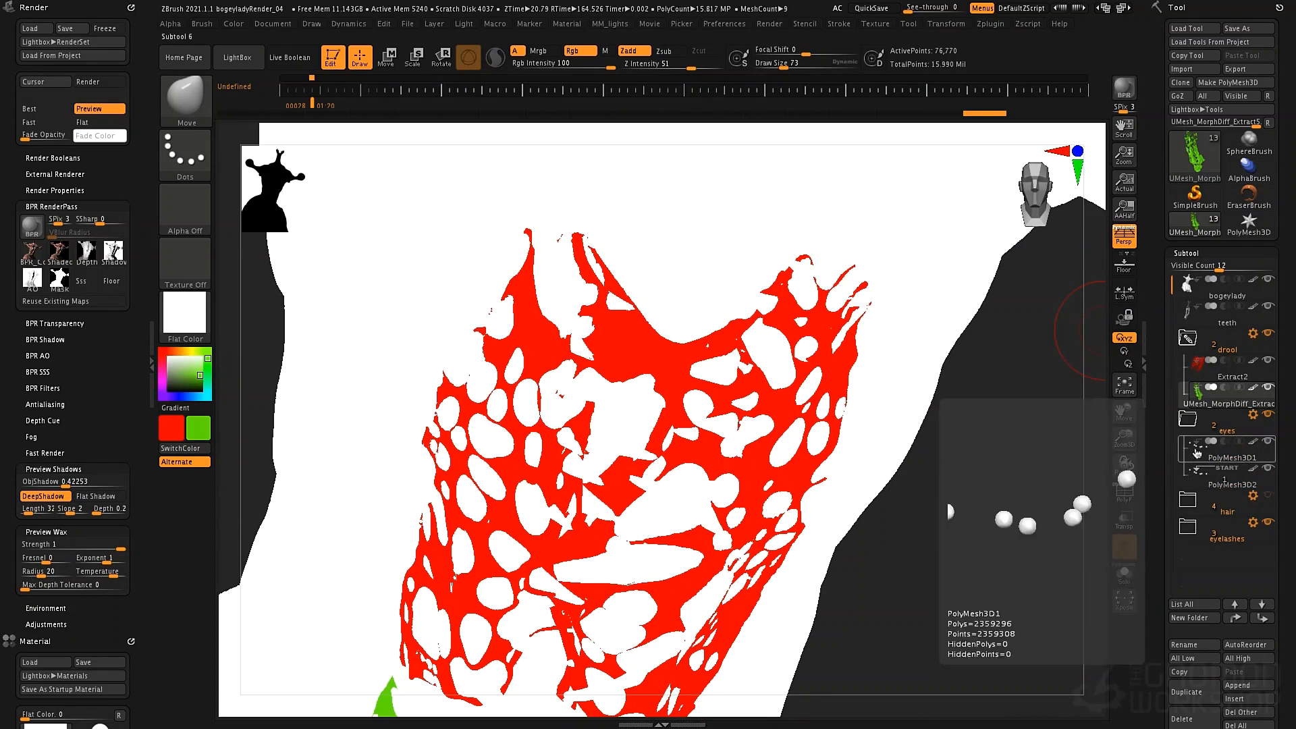
left_click(1196, 452)
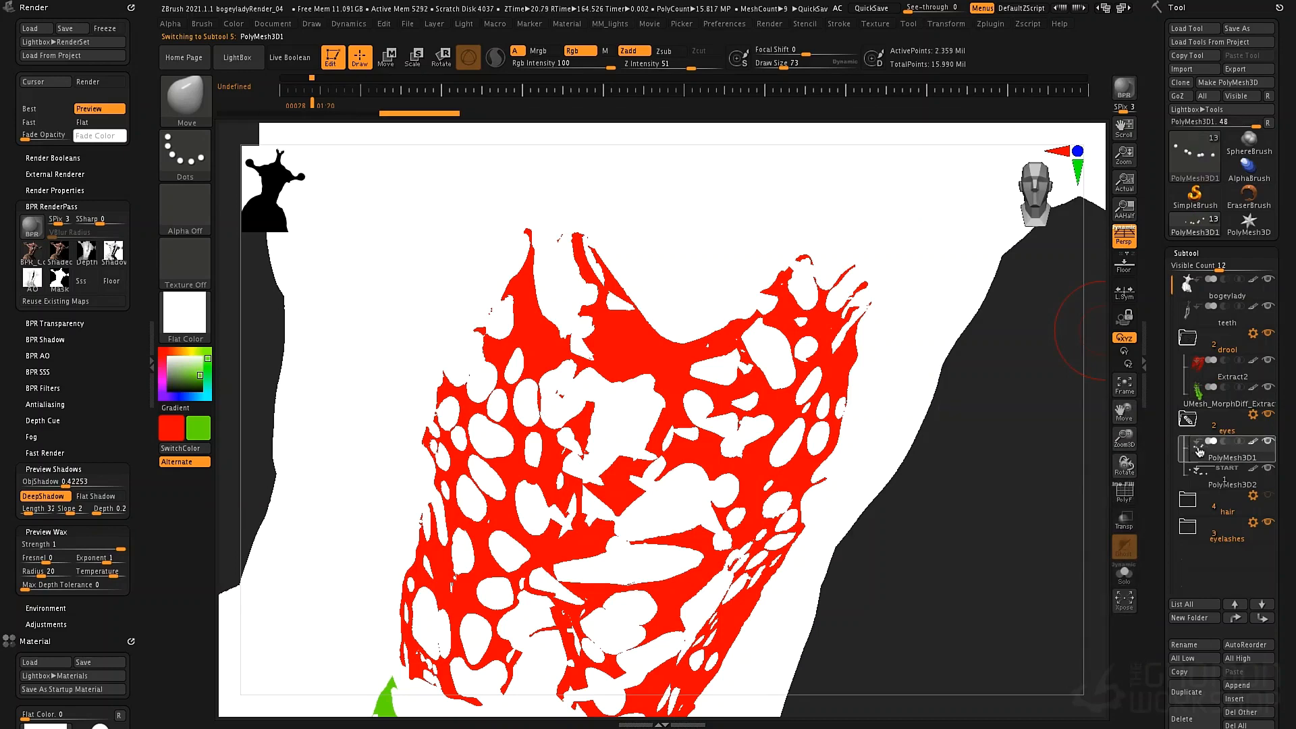
left_click(181, 397)
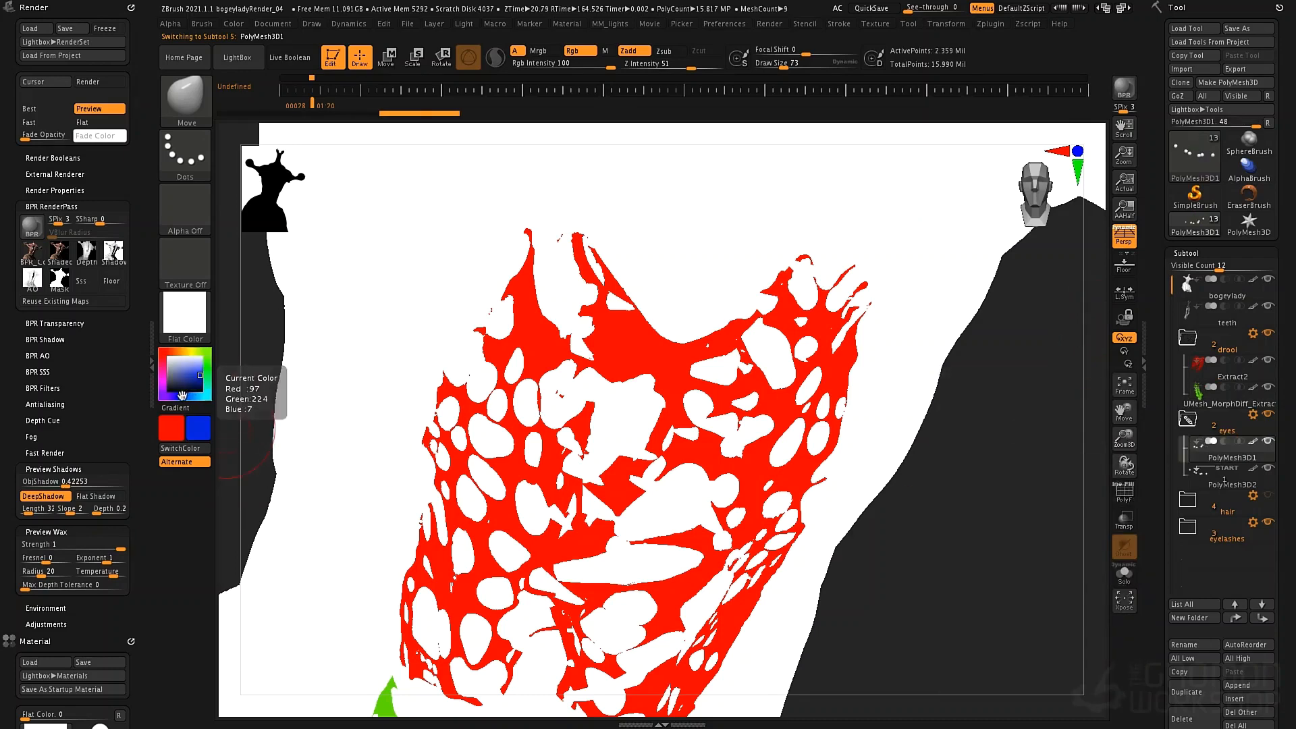
left_click(236, 24)
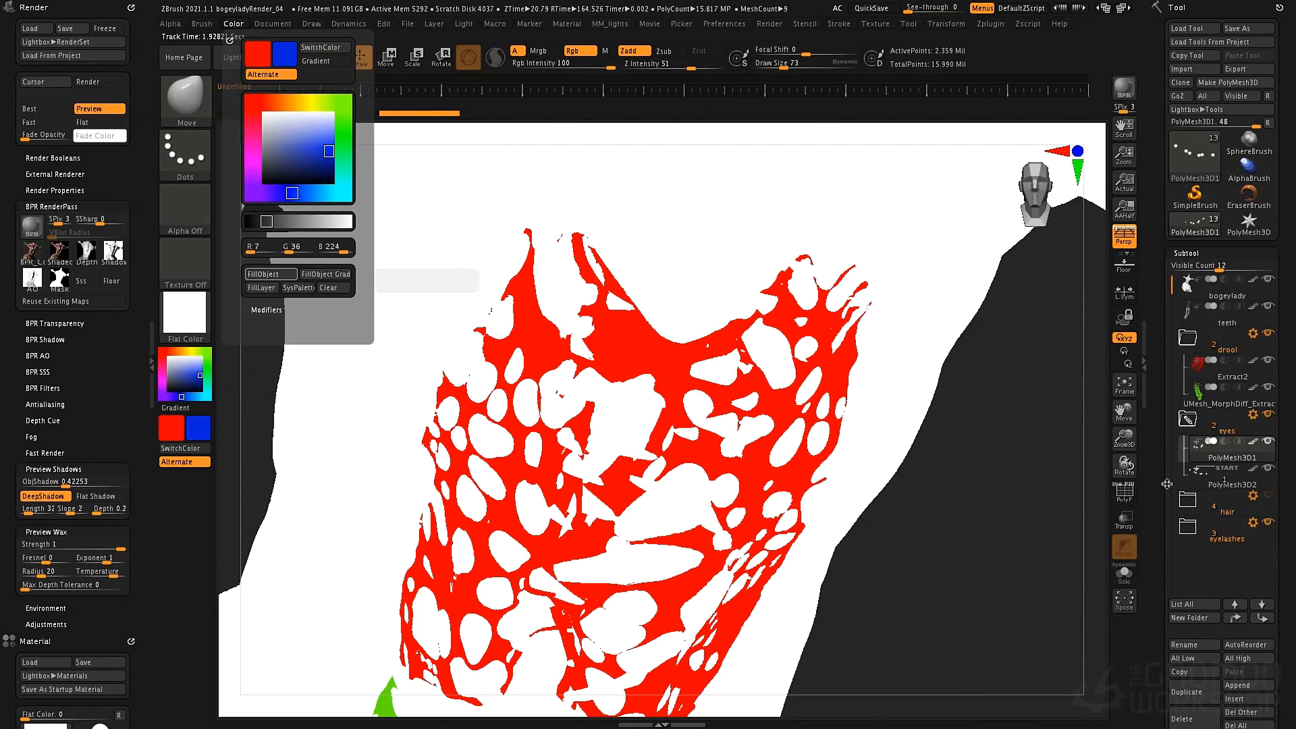
Expand the eyelashes folder, select its Fibers46 subtool, and set the secondary color to green (R 116, G 224, B 7).
left_click(1201, 538)
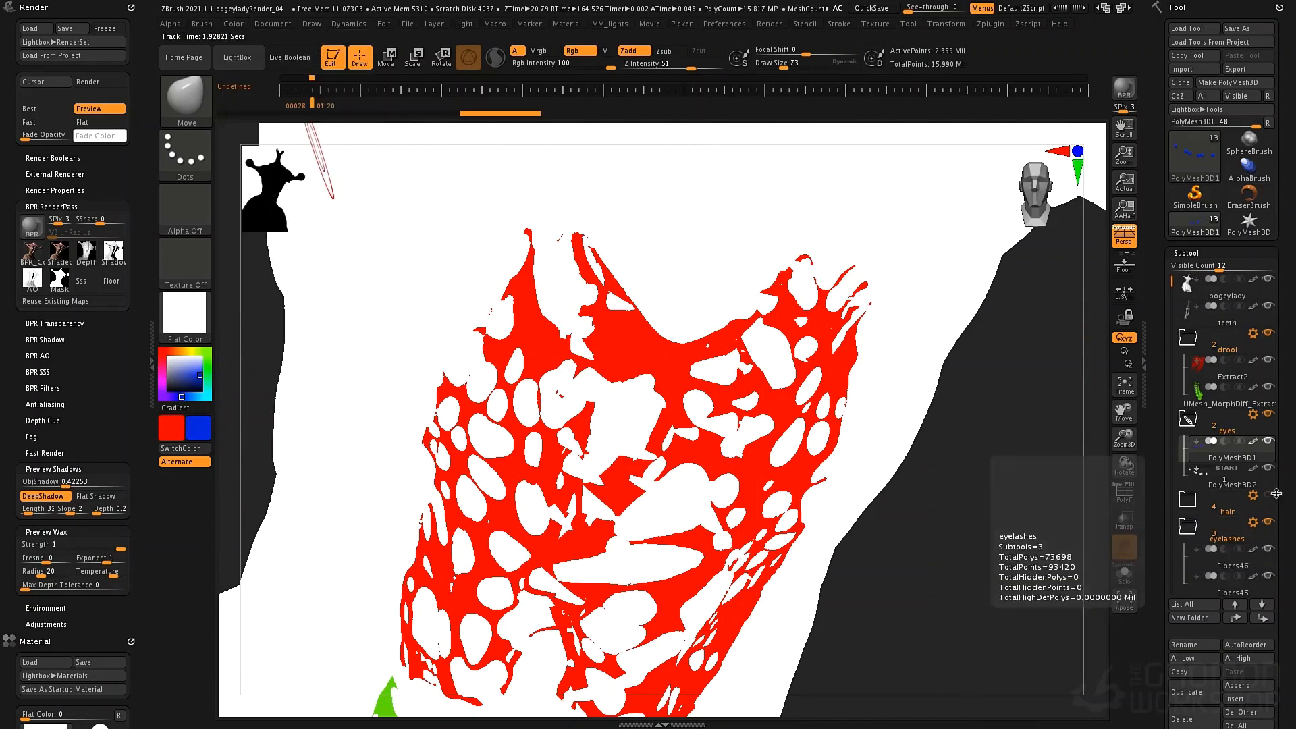
left_click_drag(1168, 282, 1171, 346)
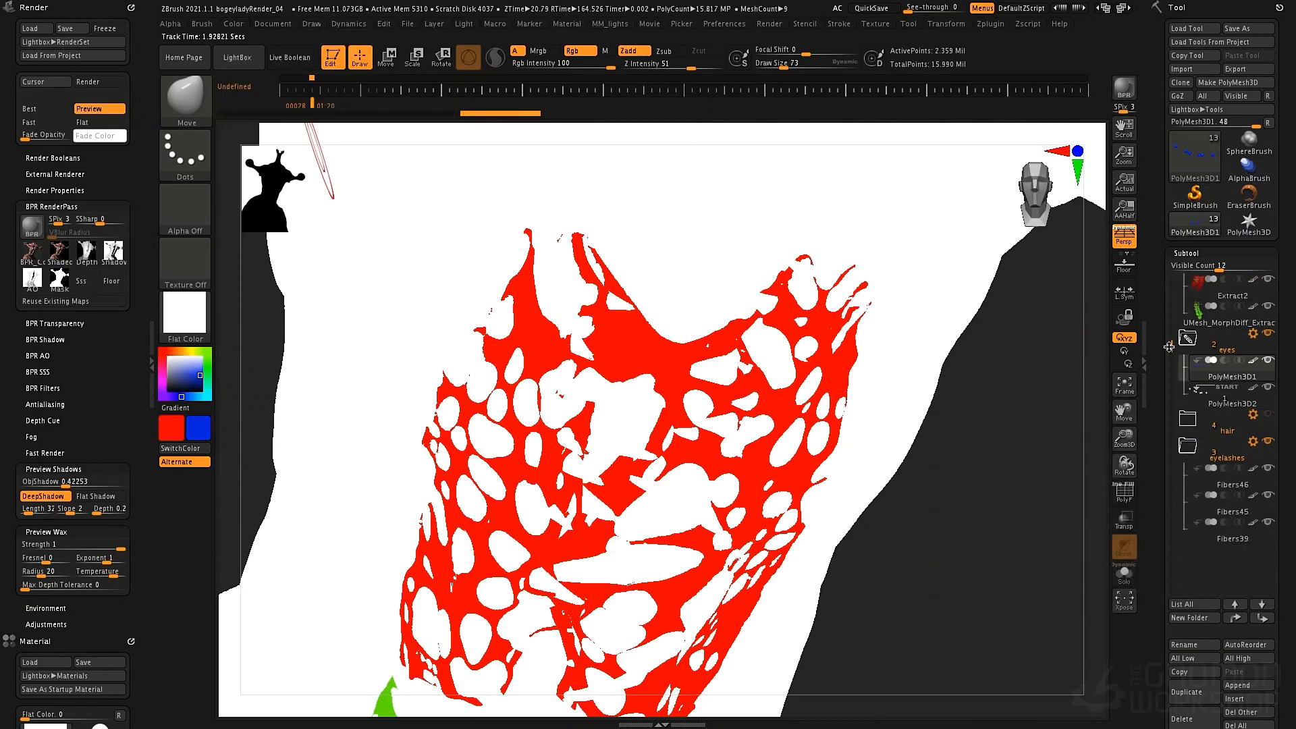
left_click(1192, 484)
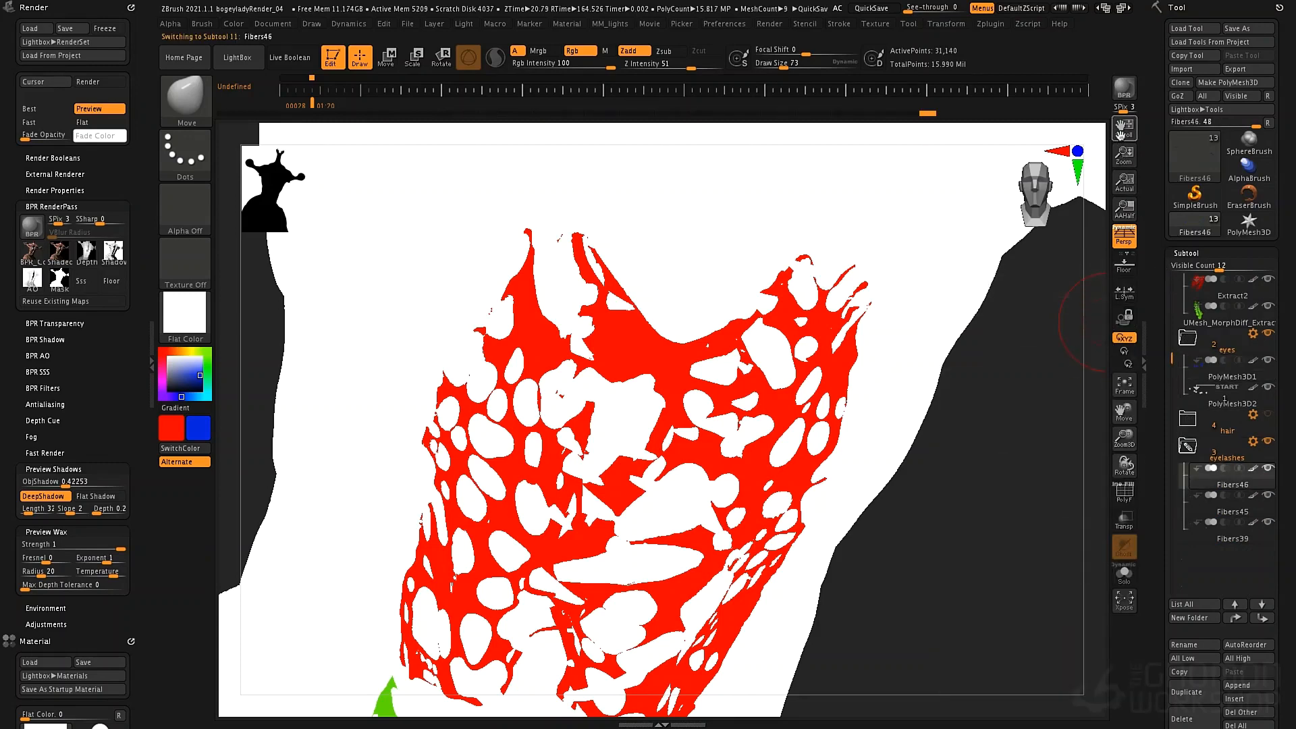
left_click_drag(1123, 128, 1083, 298)
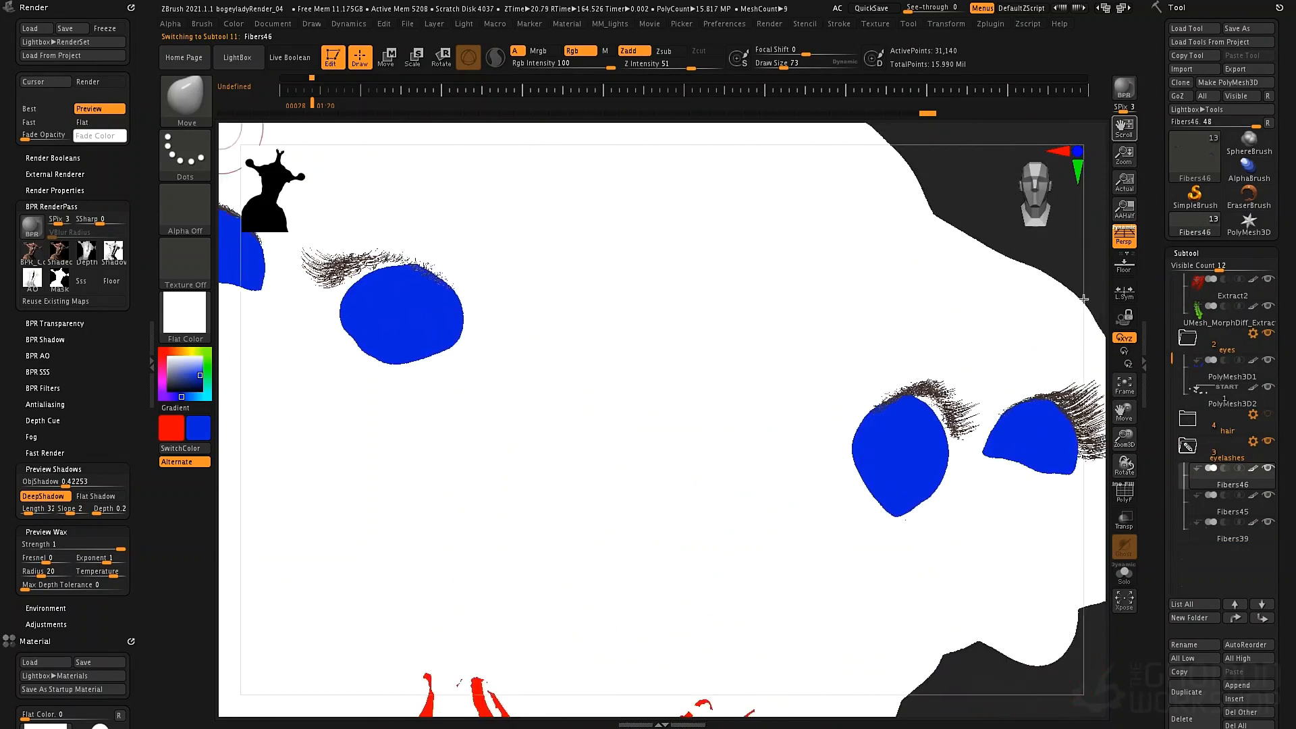
left_click_drag(1123, 155, 1088, 95)
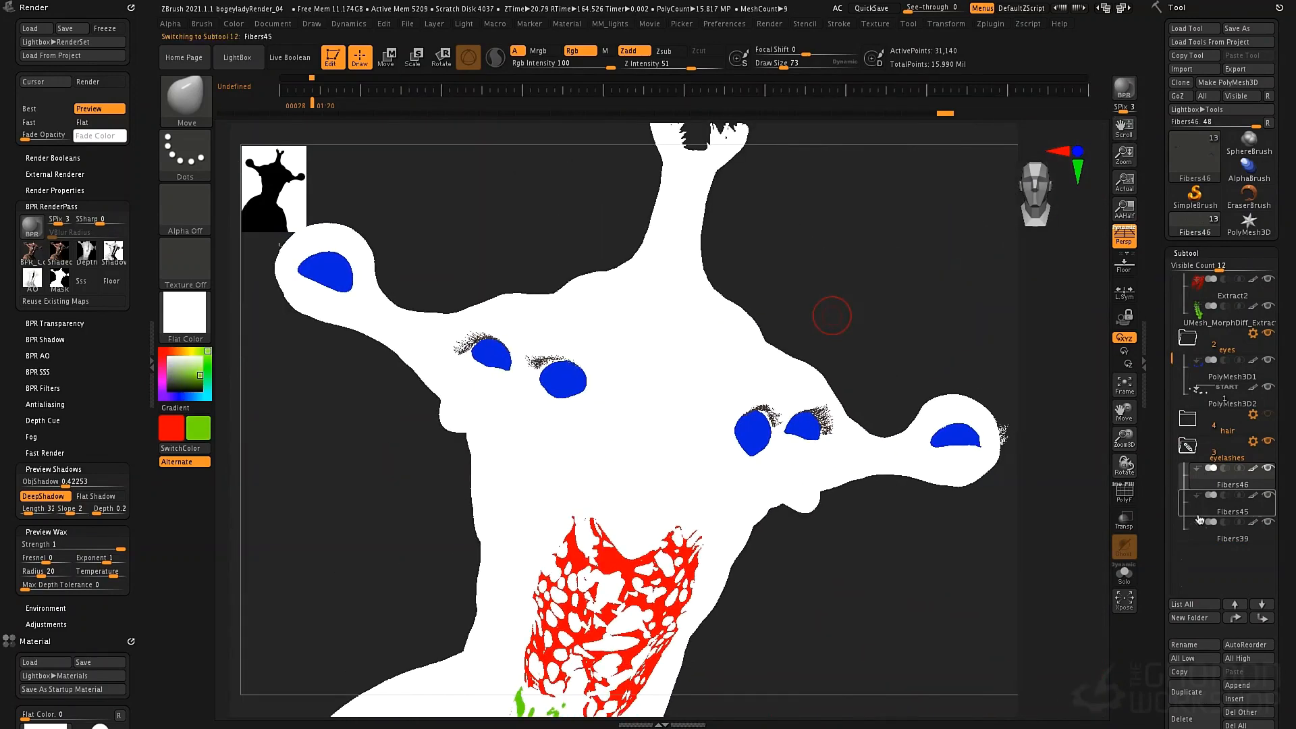
Select the Fibers45 eyelash subtool and turn off its texture map so its flat green fill displays.
left_click(1200, 511)
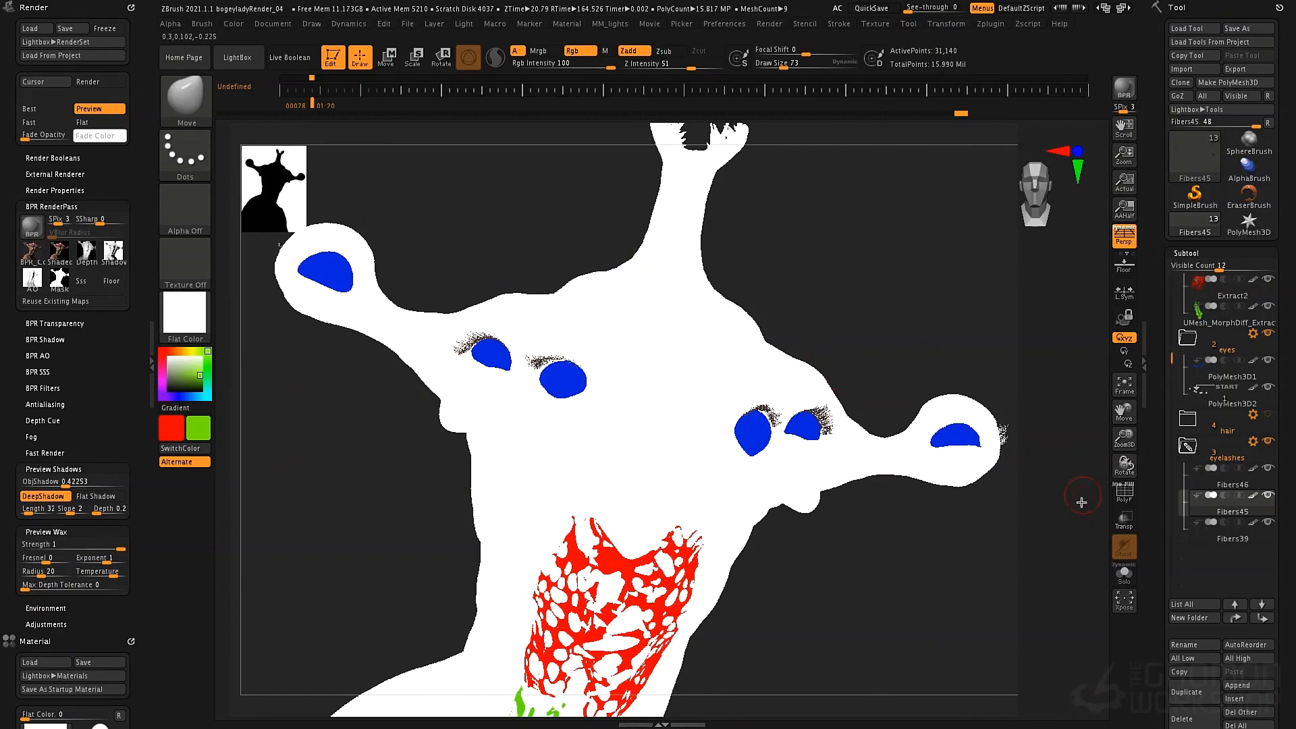
left_click_drag(1149, 532, 1143, 375)
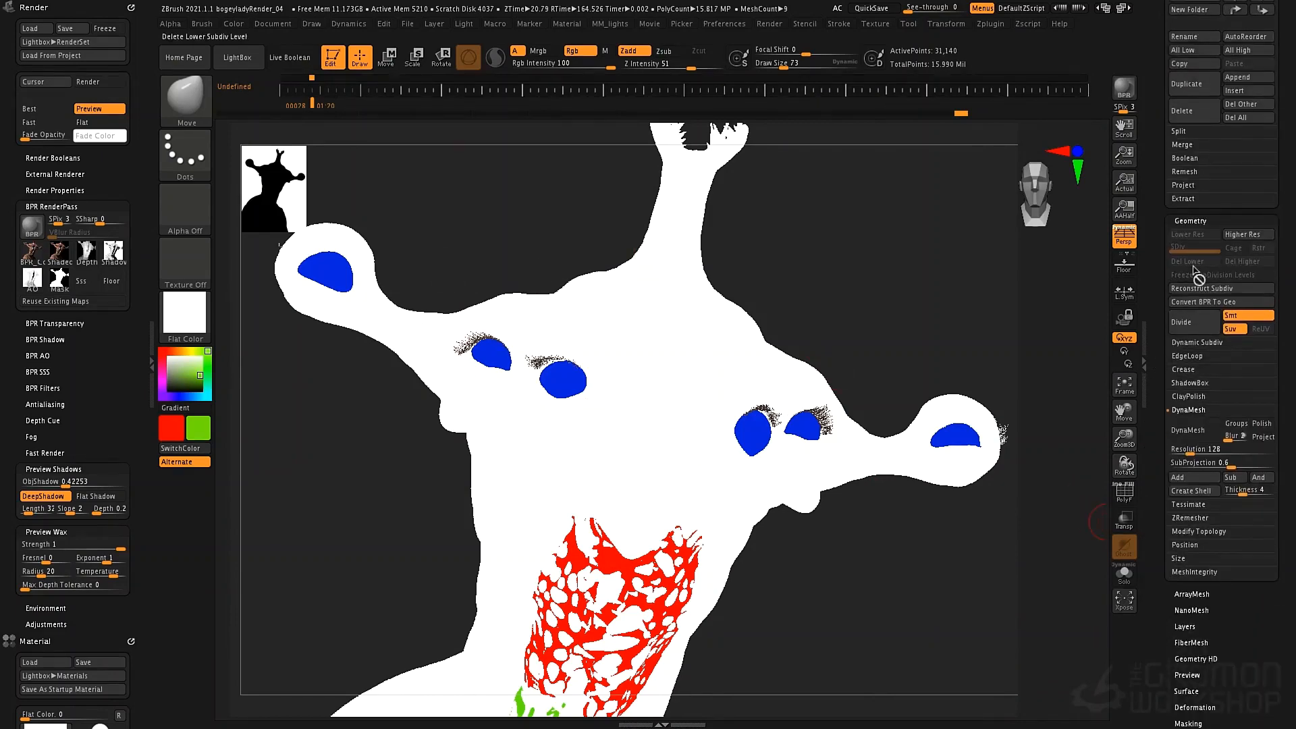
left_click(1186, 221)
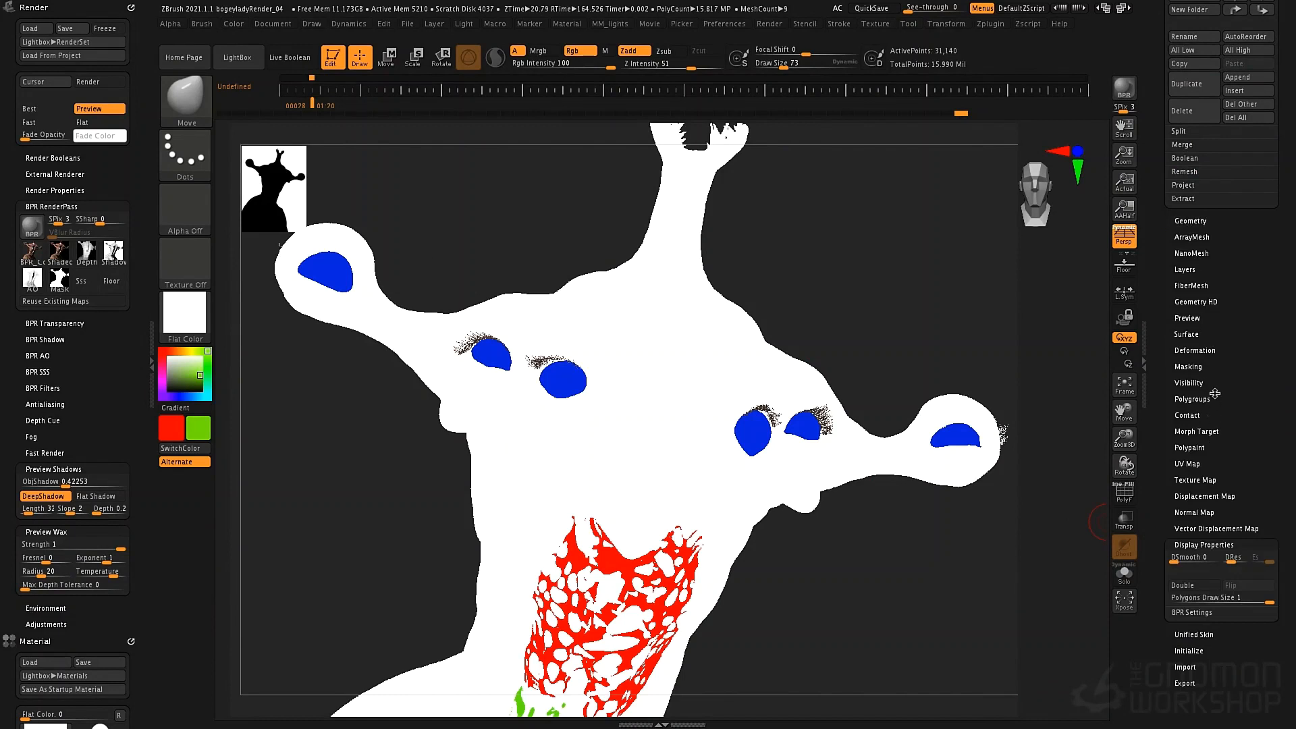
left_click(1212, 479)
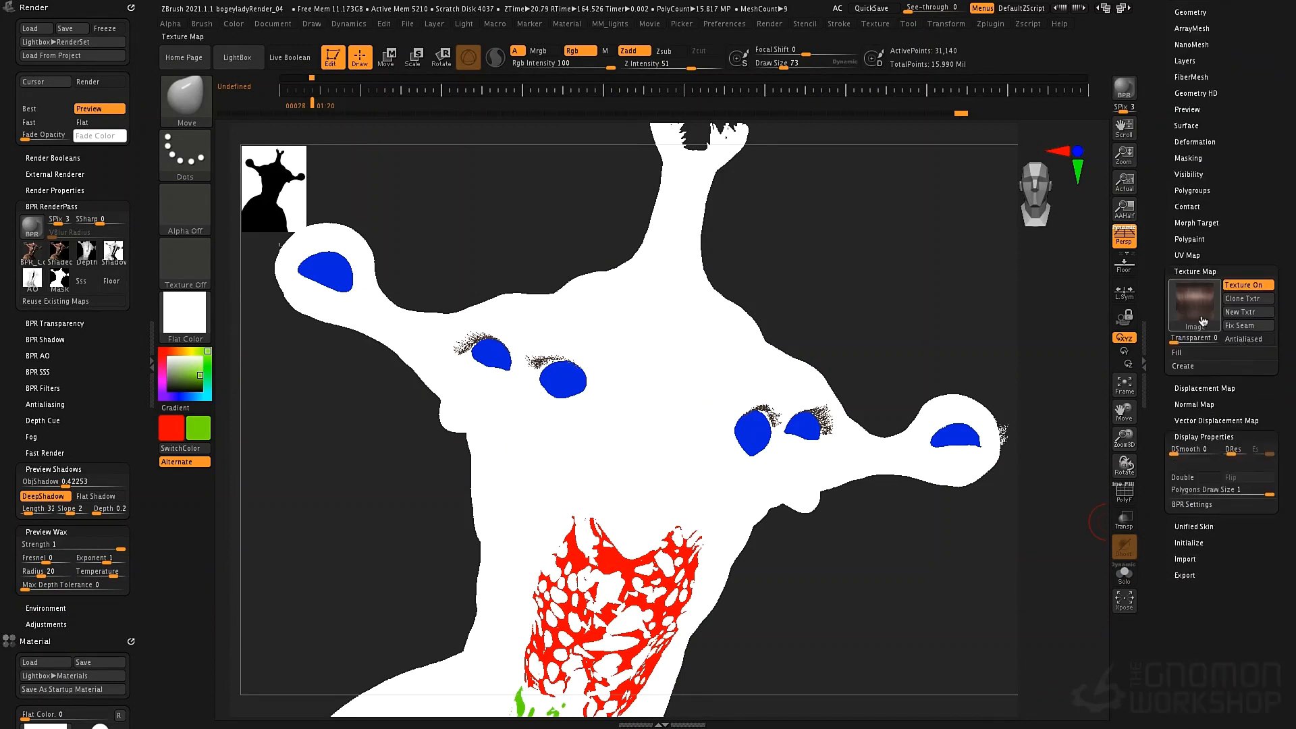
mouse_move(1204, 315)
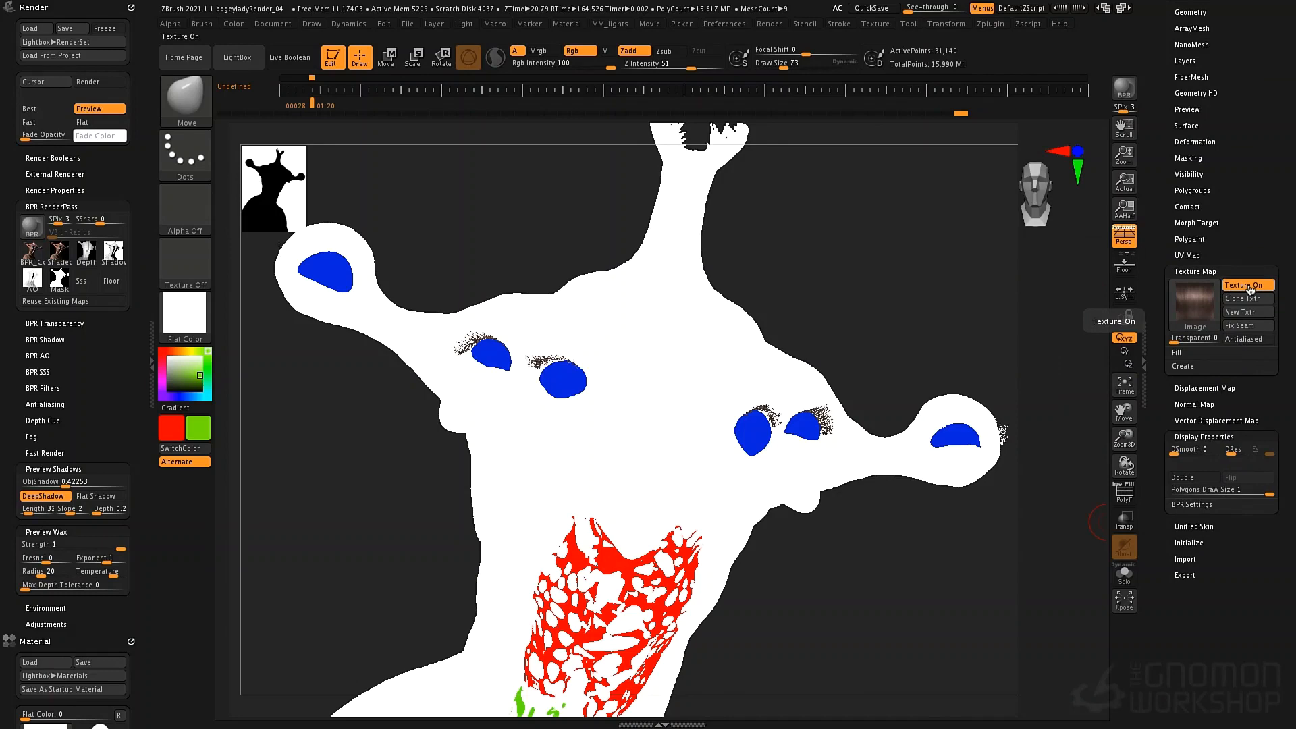
left_click(1248, 288)
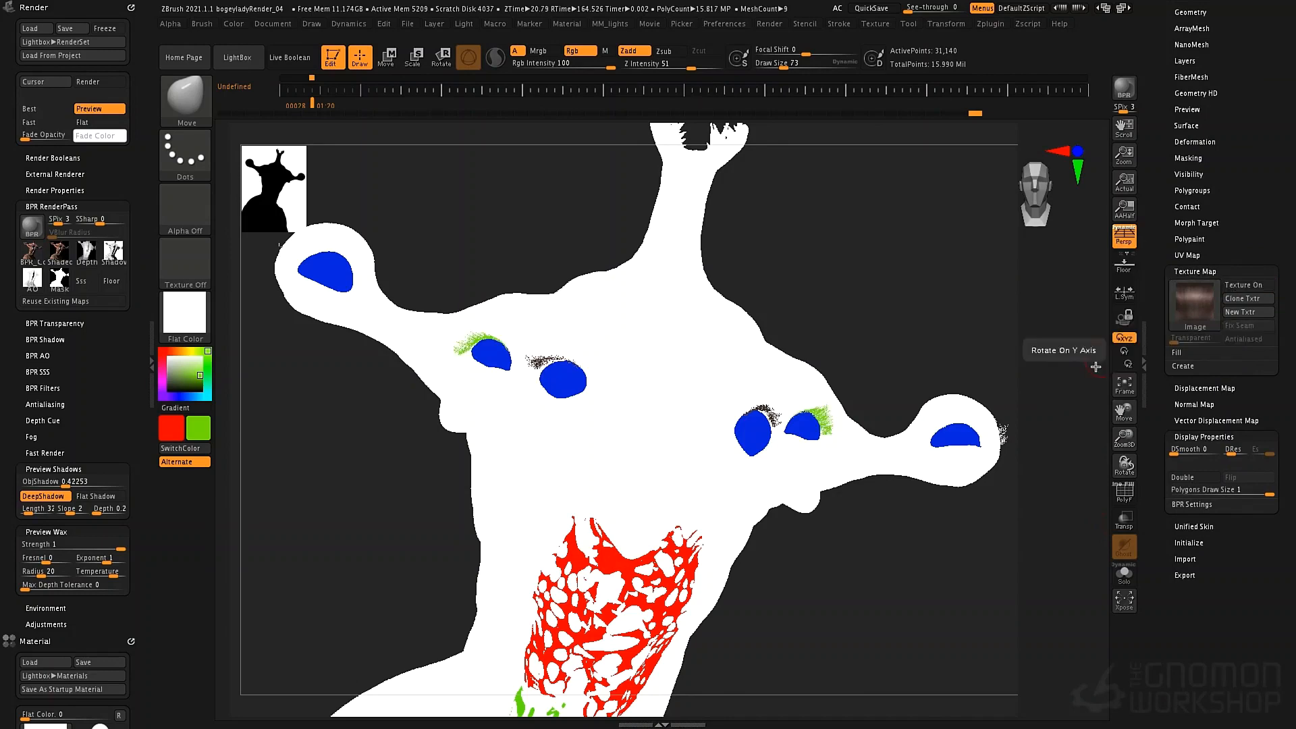
Fill the Fibers46 and Fibers39 eyelash subtools with the green secondary color, with their texture maps turned off.
left_click_drag(1153, 199, 1157, 363)
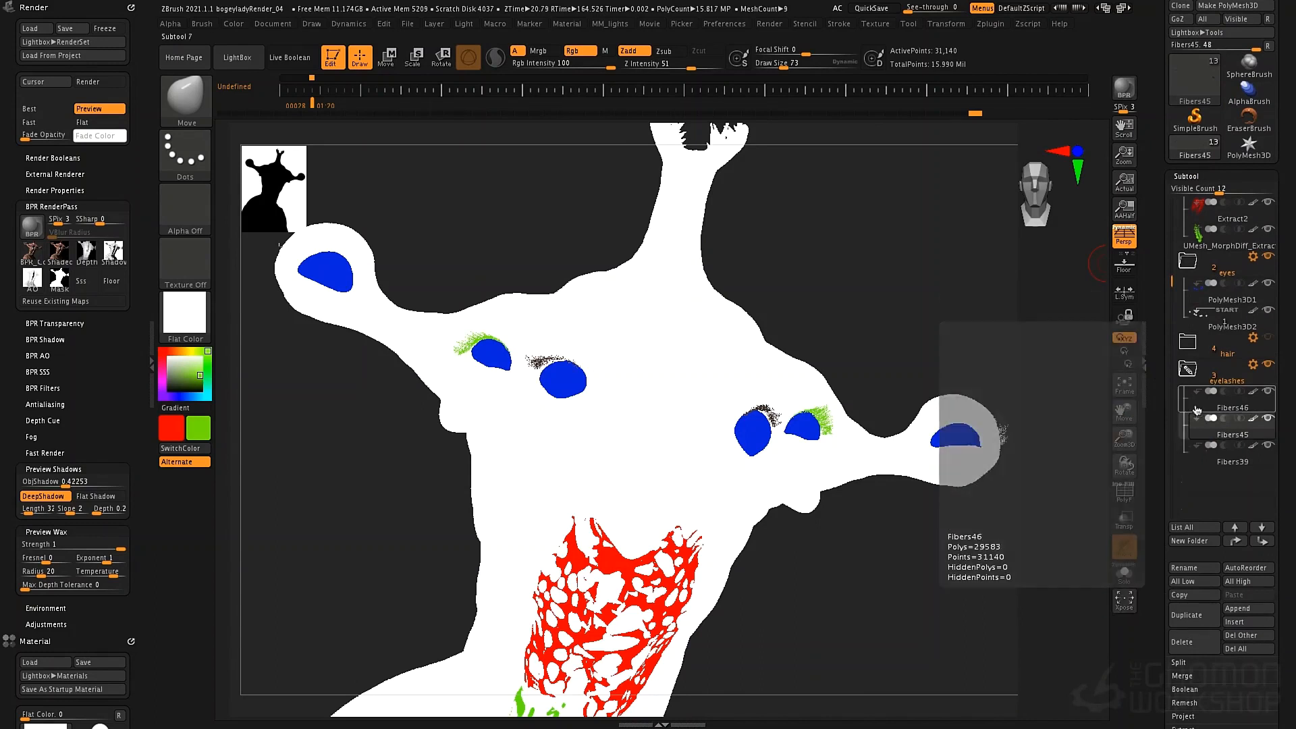
left_click(1178, 416)
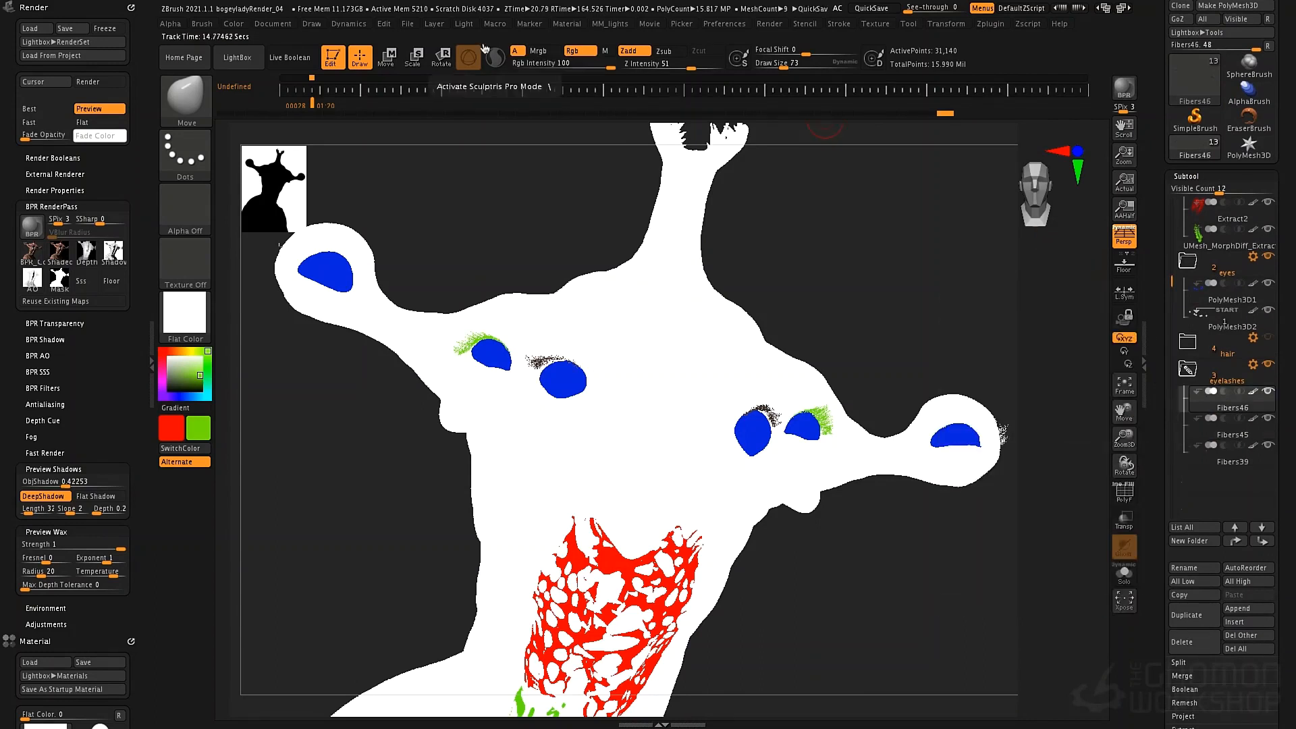
left_click(234, 24)
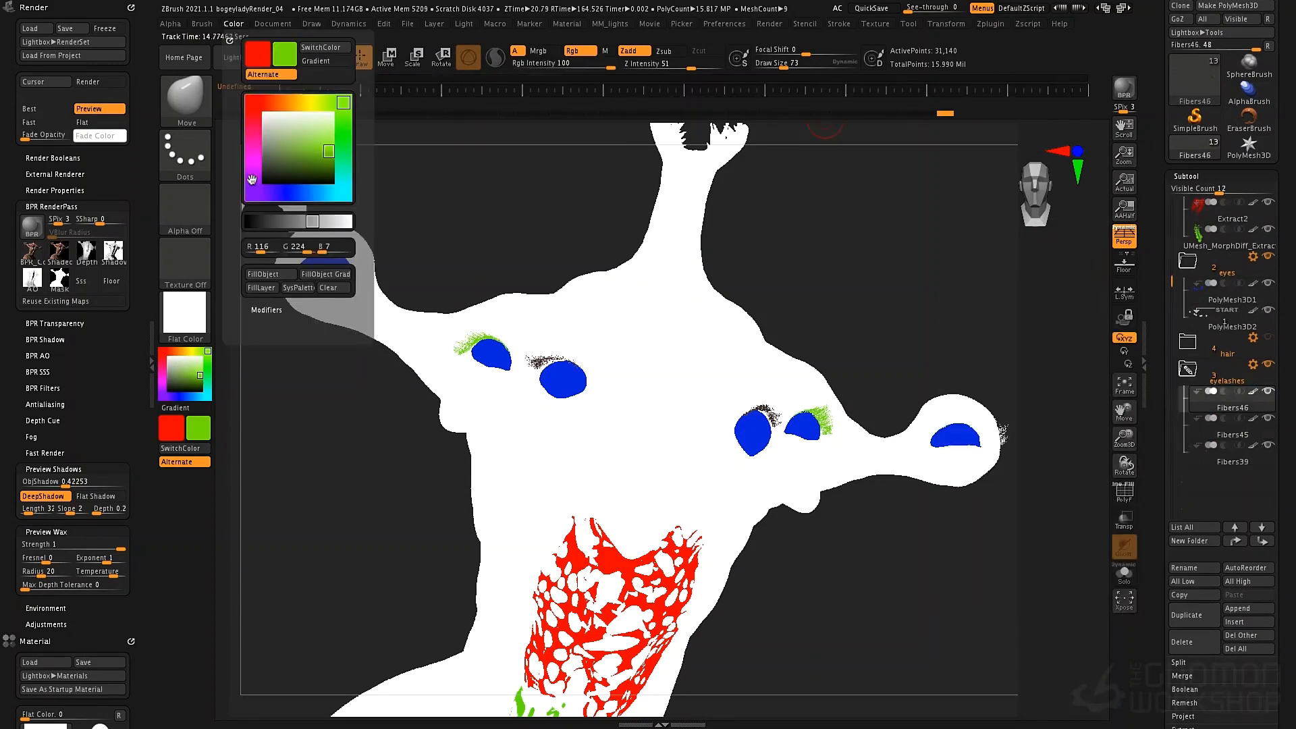
left_click(284, 275)
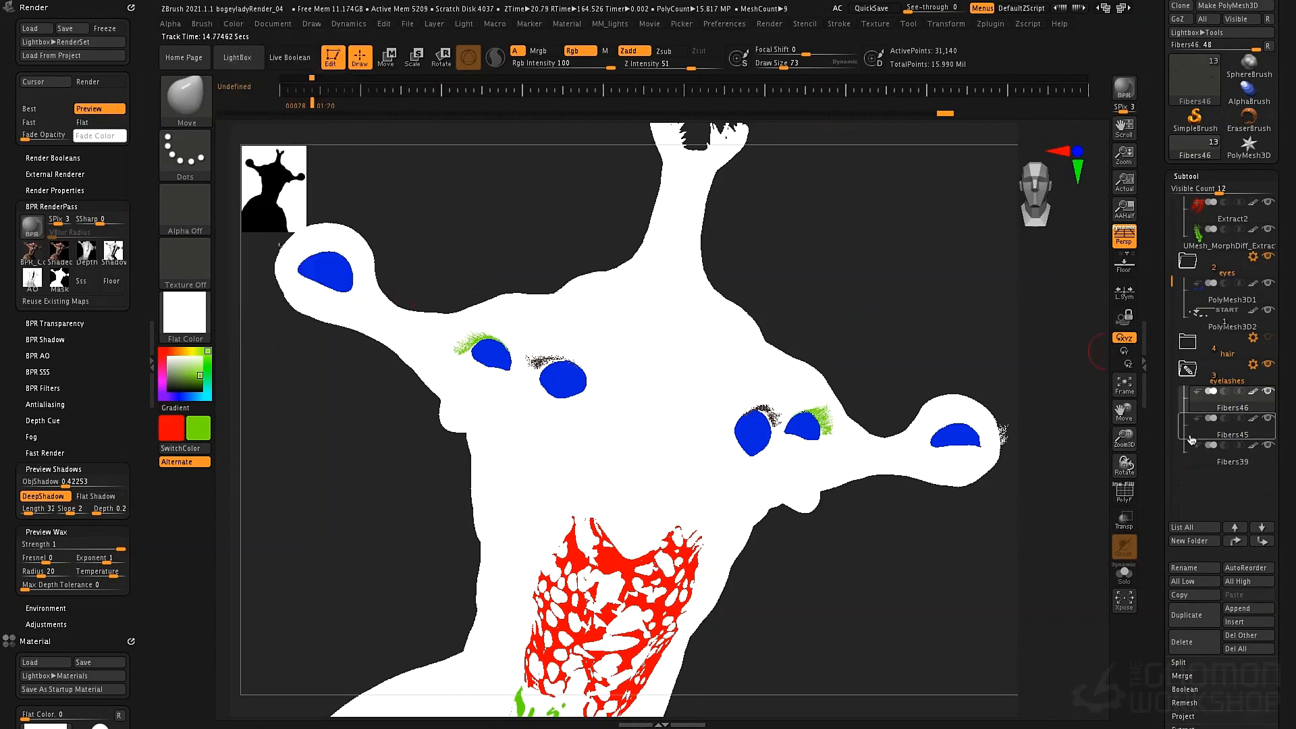
left_click_drag(1154, 398, 1166, 286)
left_click_drag(1160, 207, 1164, 401)
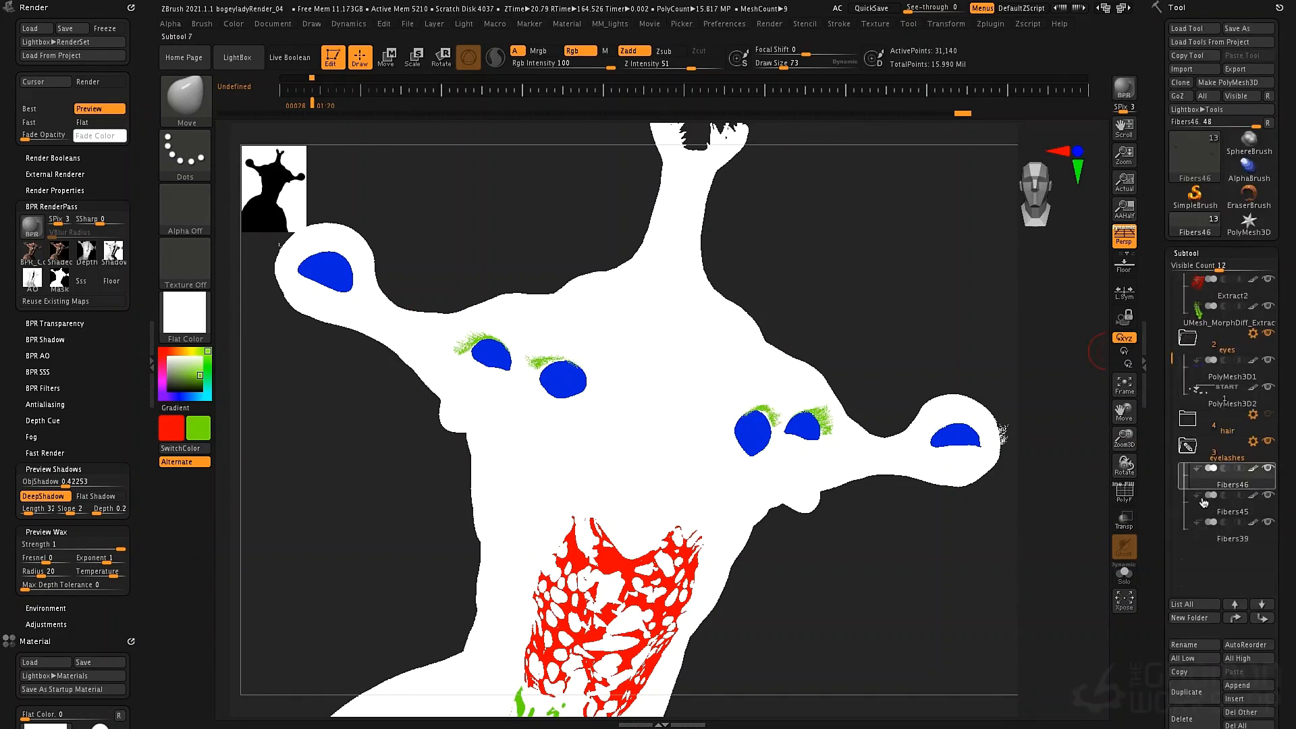
left_click(1200, 538)
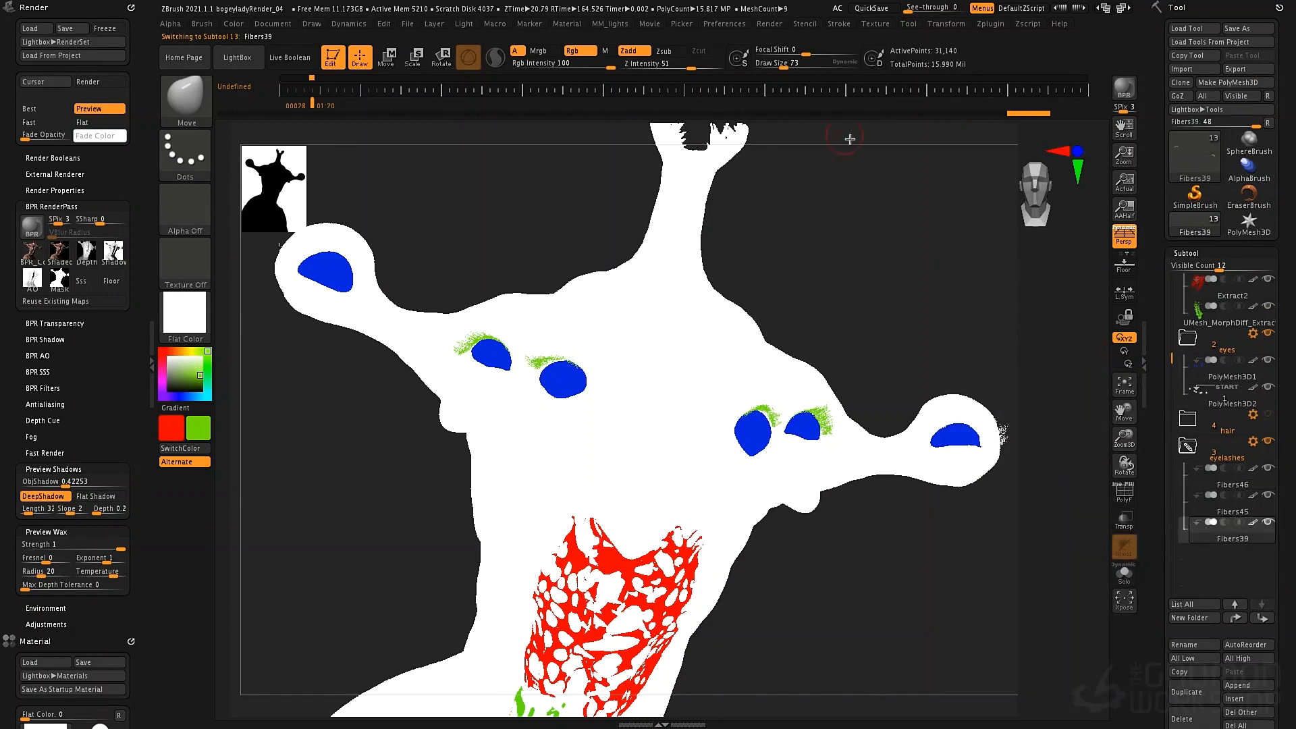
left_click(234, 23)
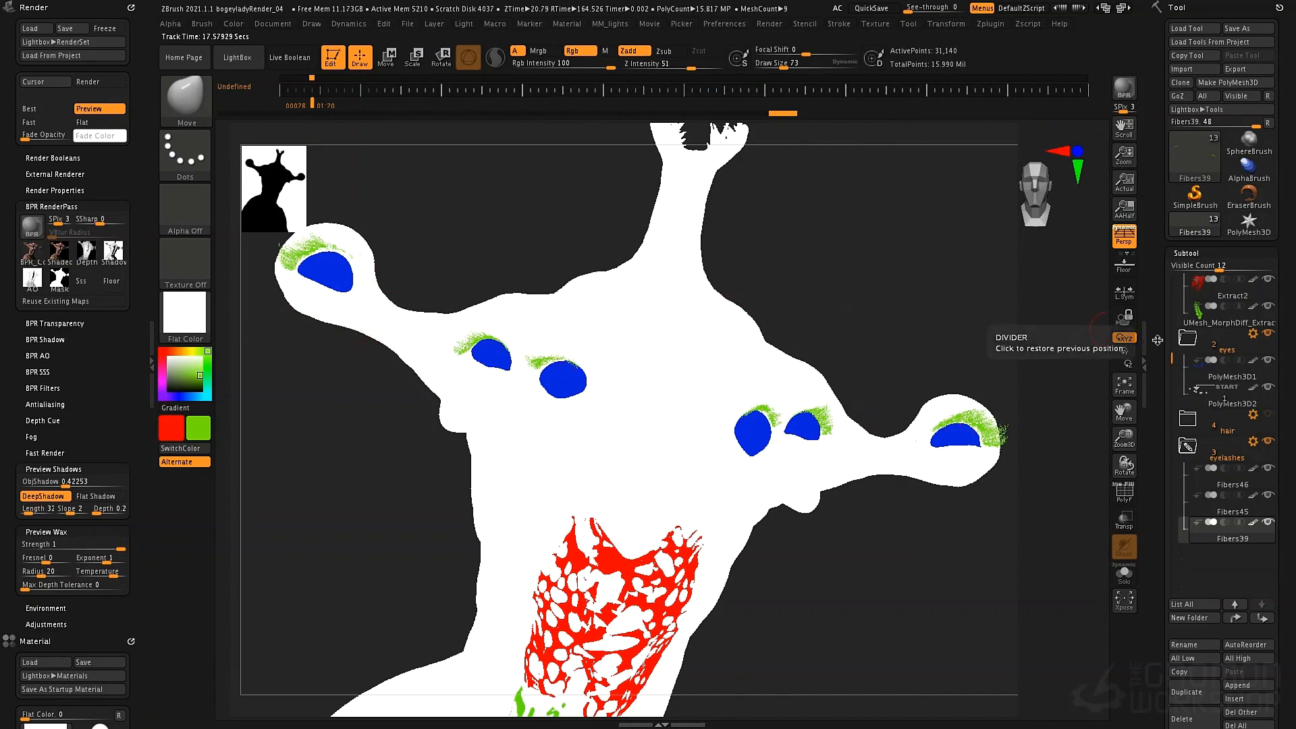
Select the teeth subtool and display its polyframe as flat polygroup colors without wireframe lines.
left_click_drag(1172, 356, 1171, 279)
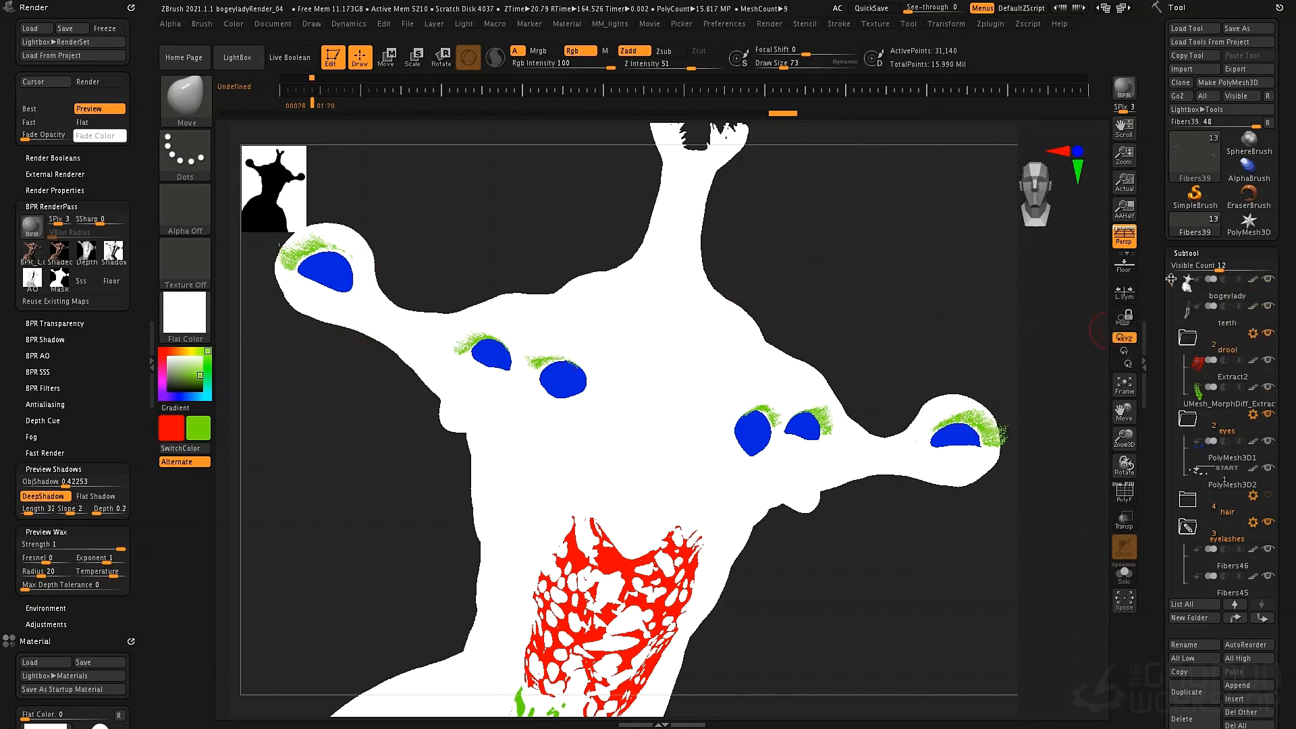
left_click(1186, 315)
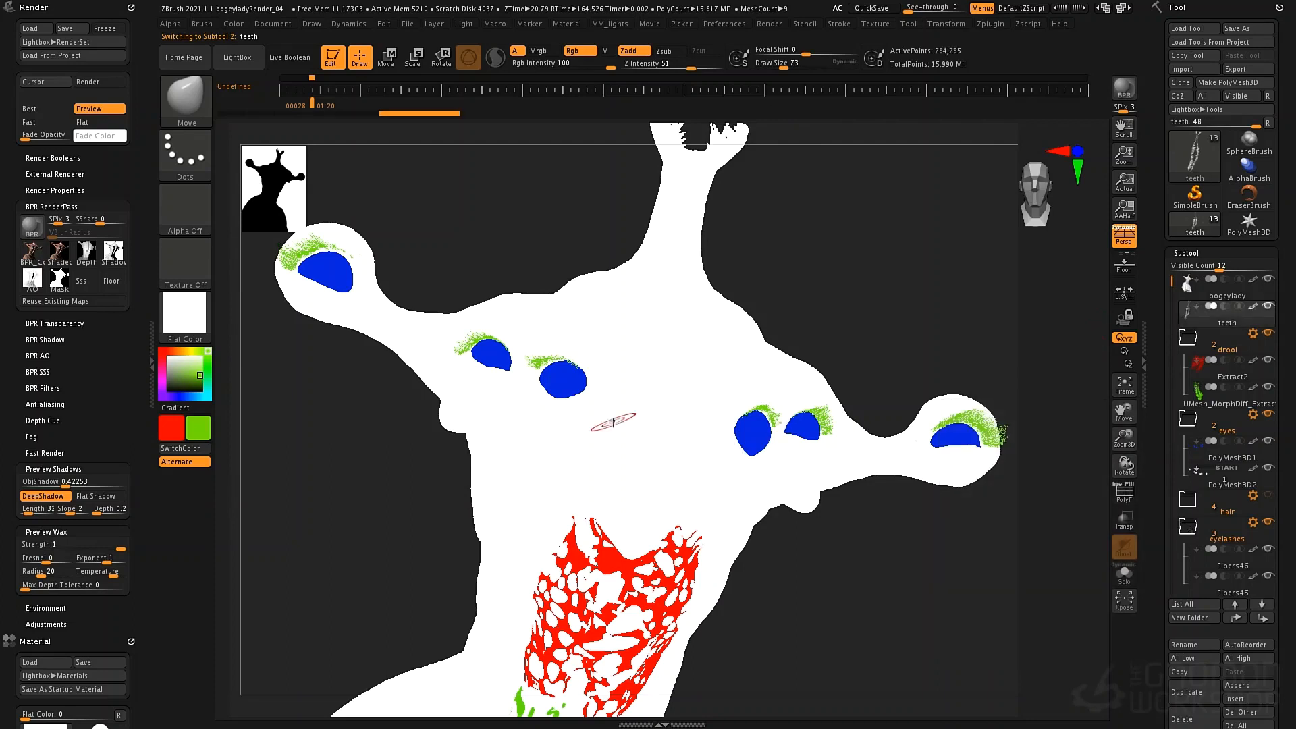
key("shift")
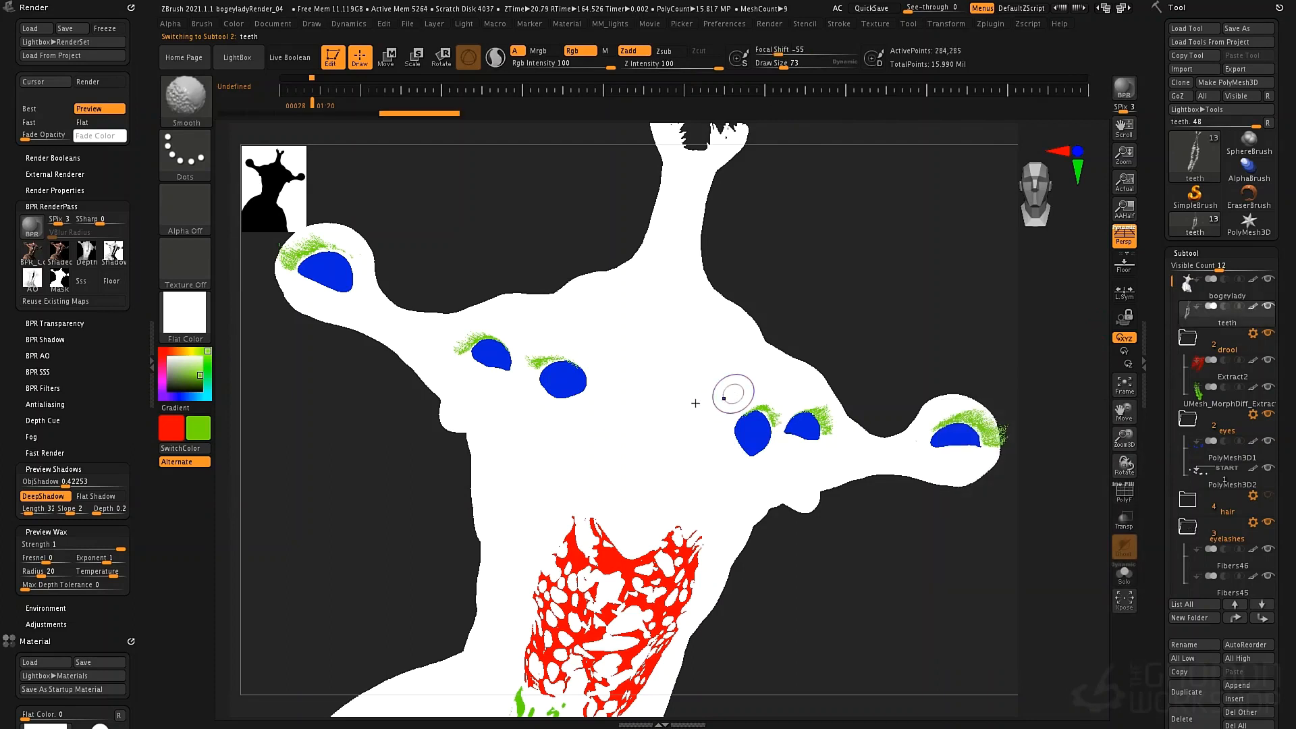
key("shift+f")
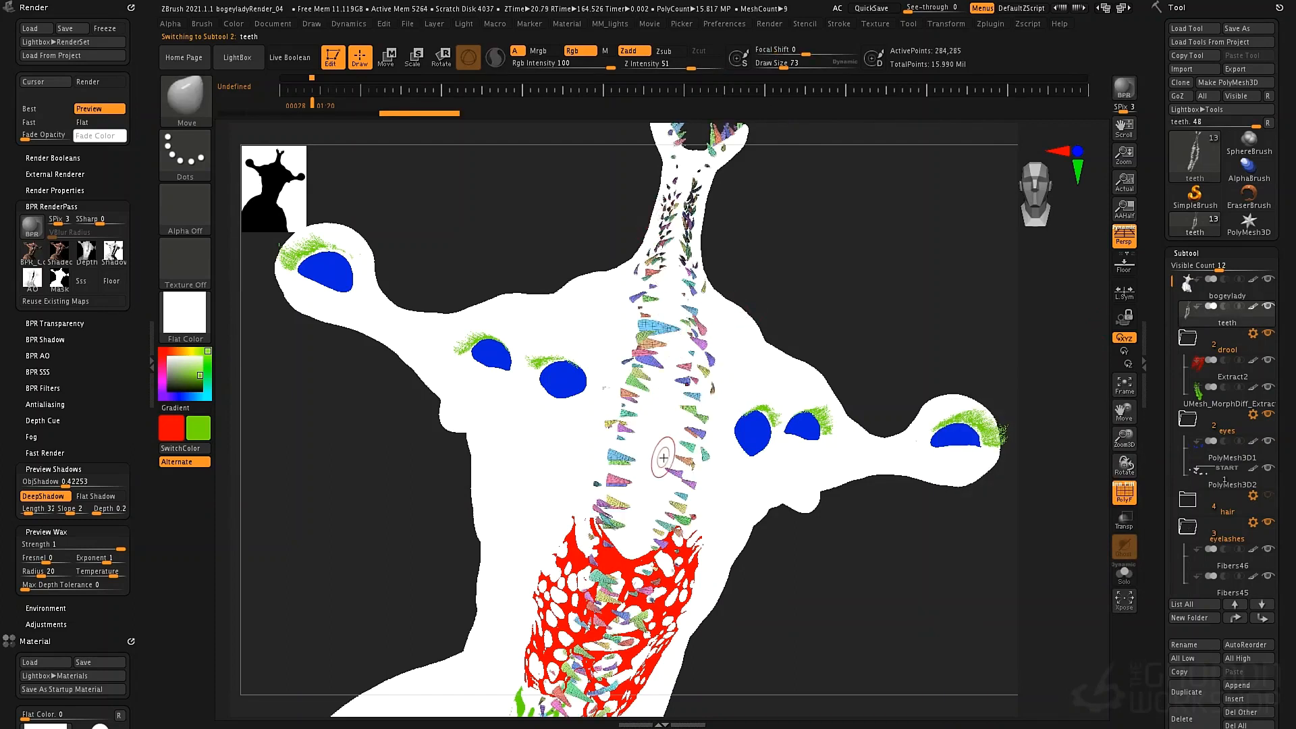
left_click(1117, 487)
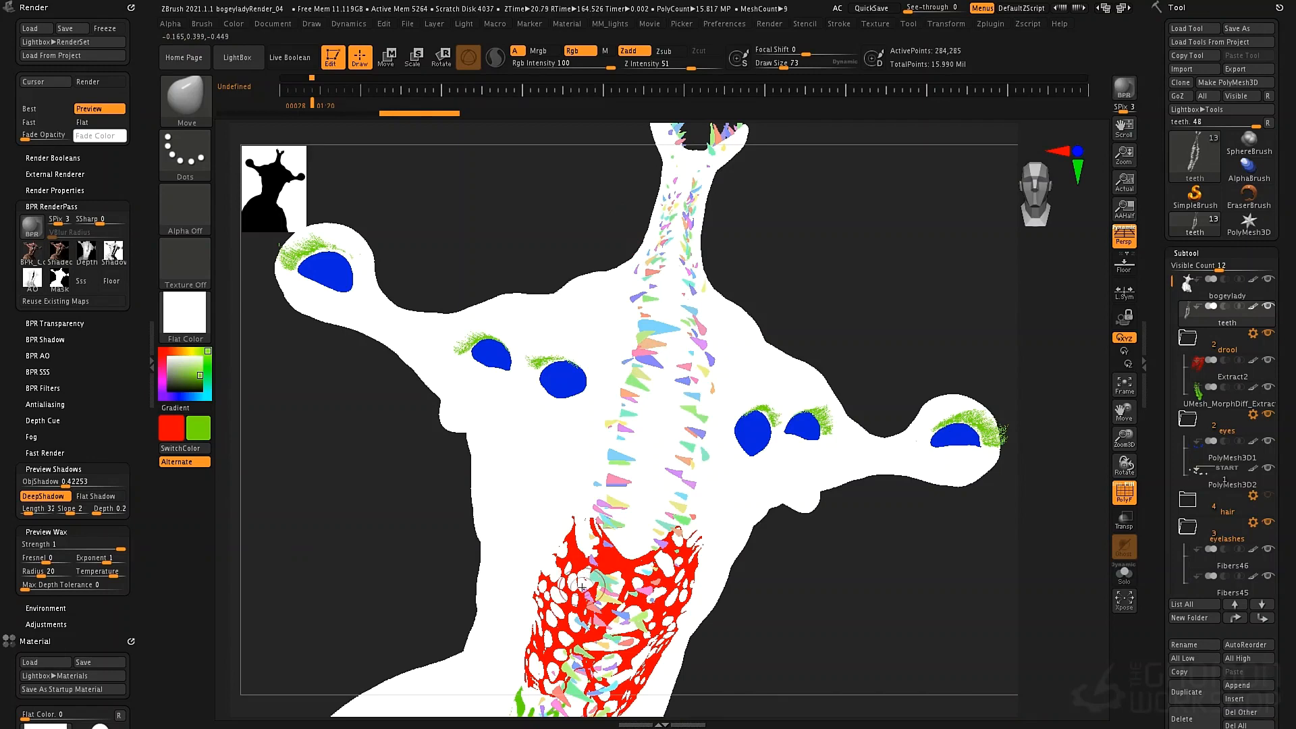
left_click(1125, 184)
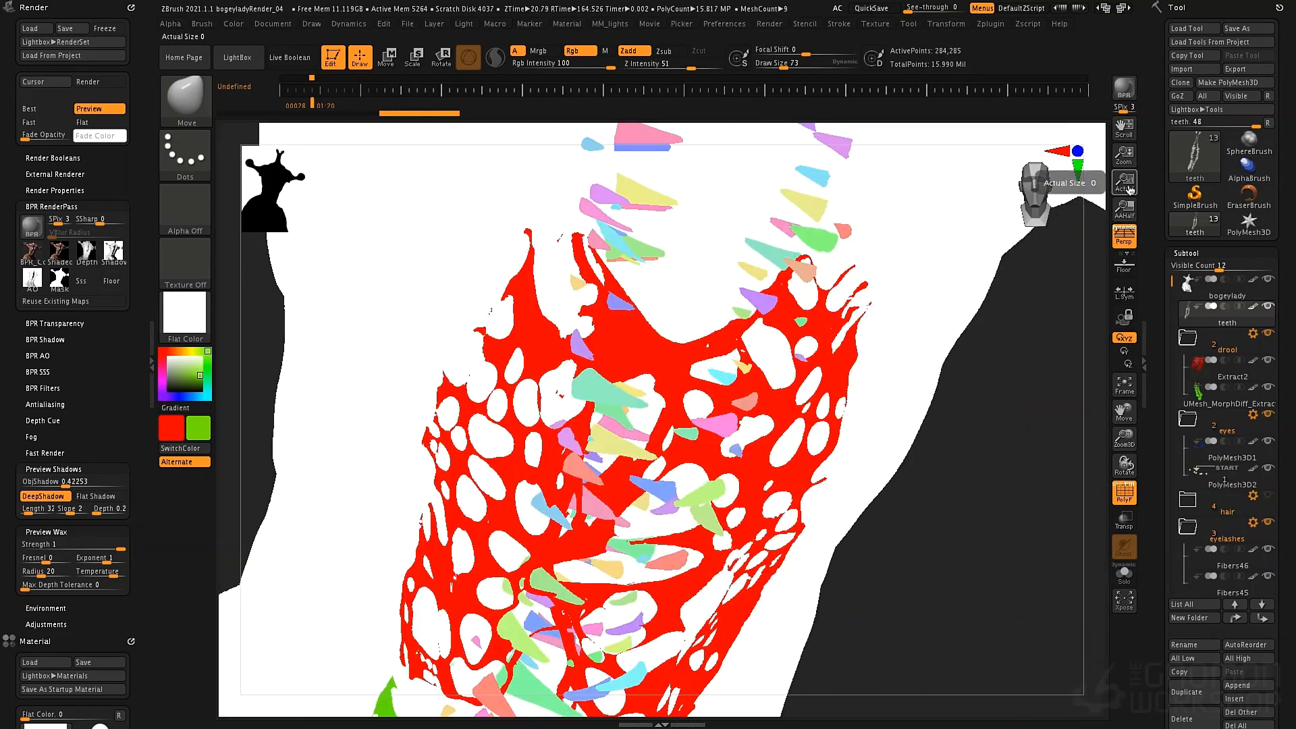
left_click(273, 24)
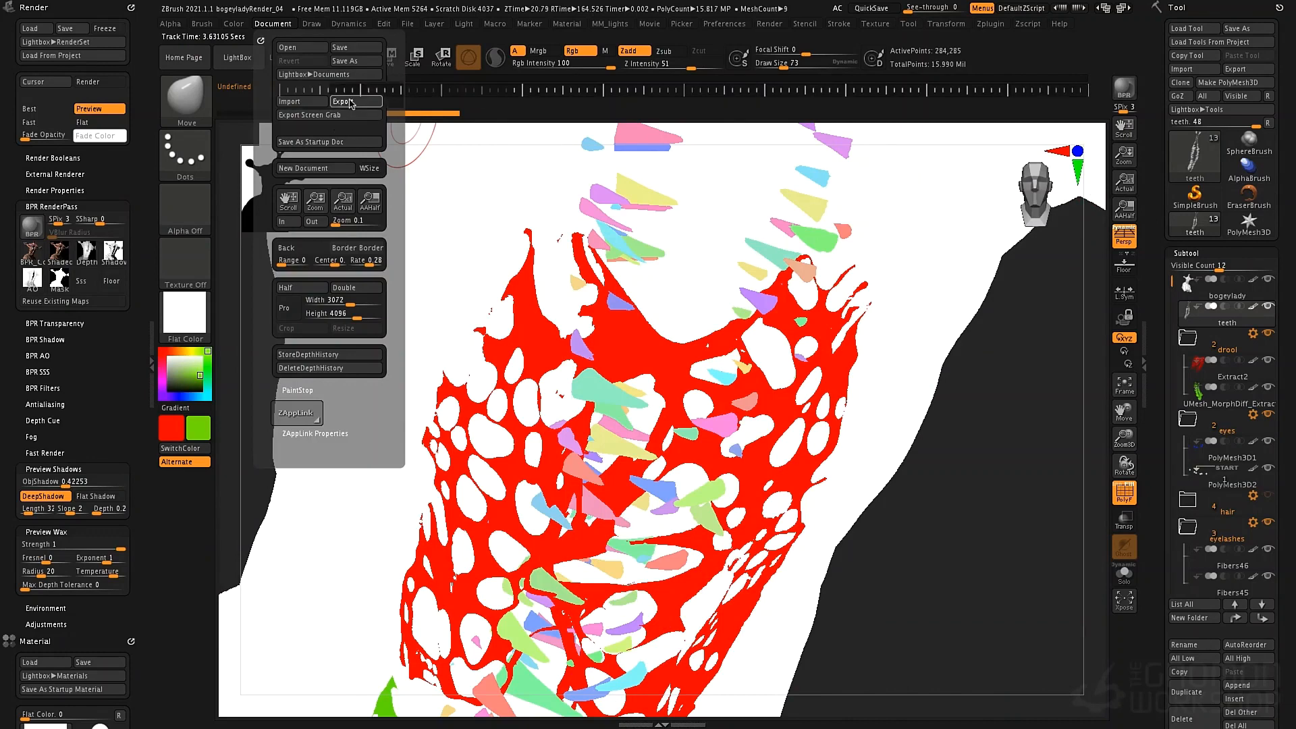
left_click(356, 102)
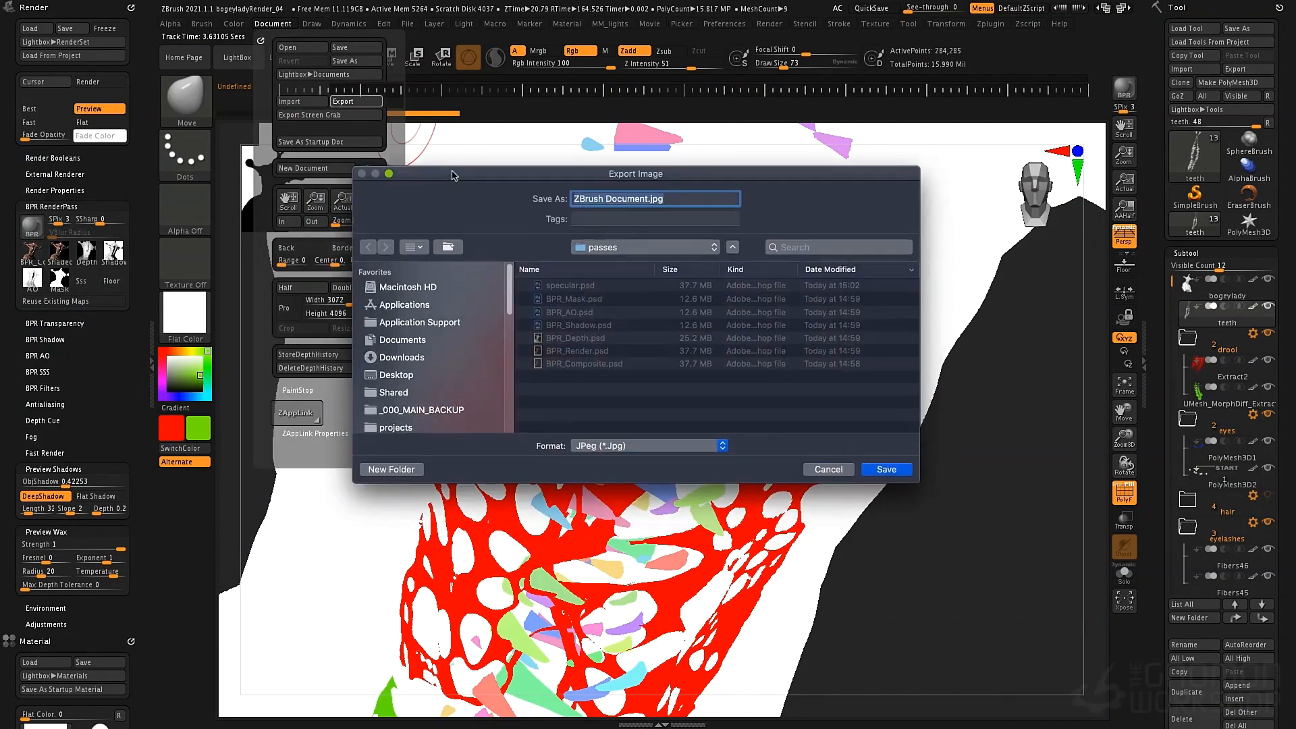
type("mattes")
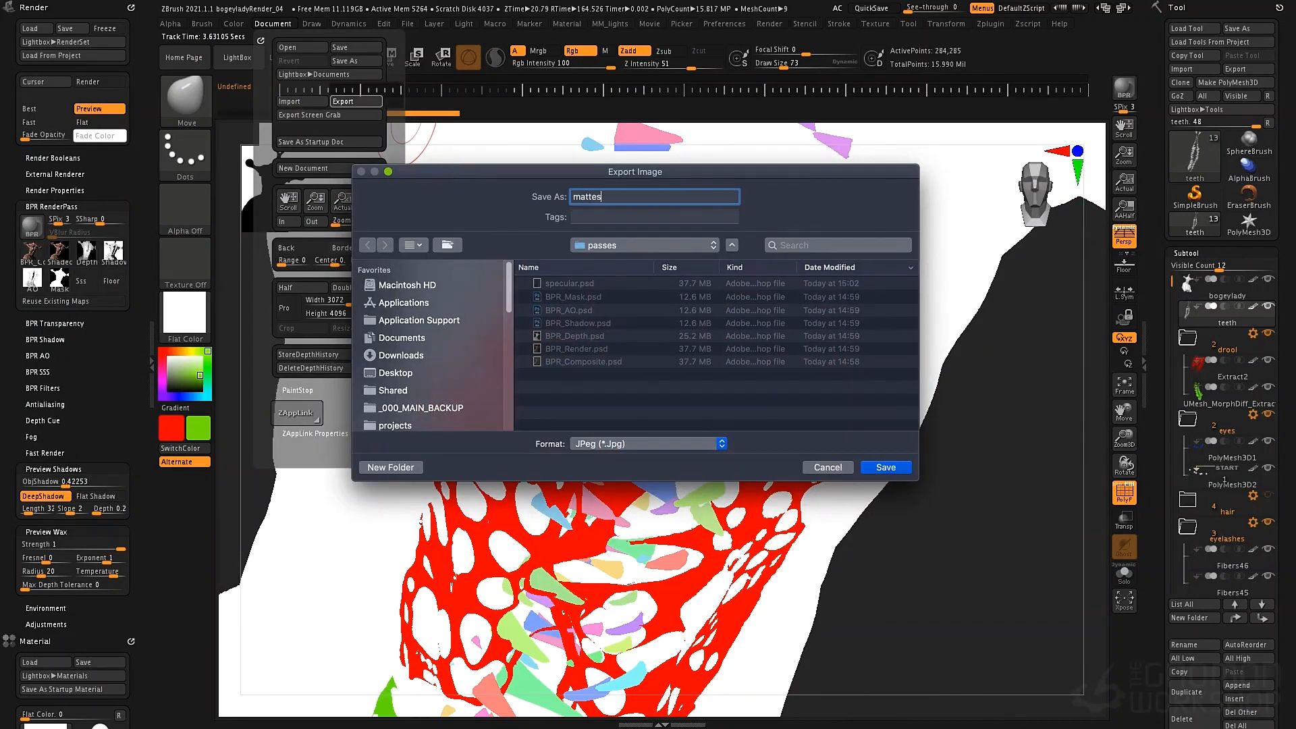
key("Return")
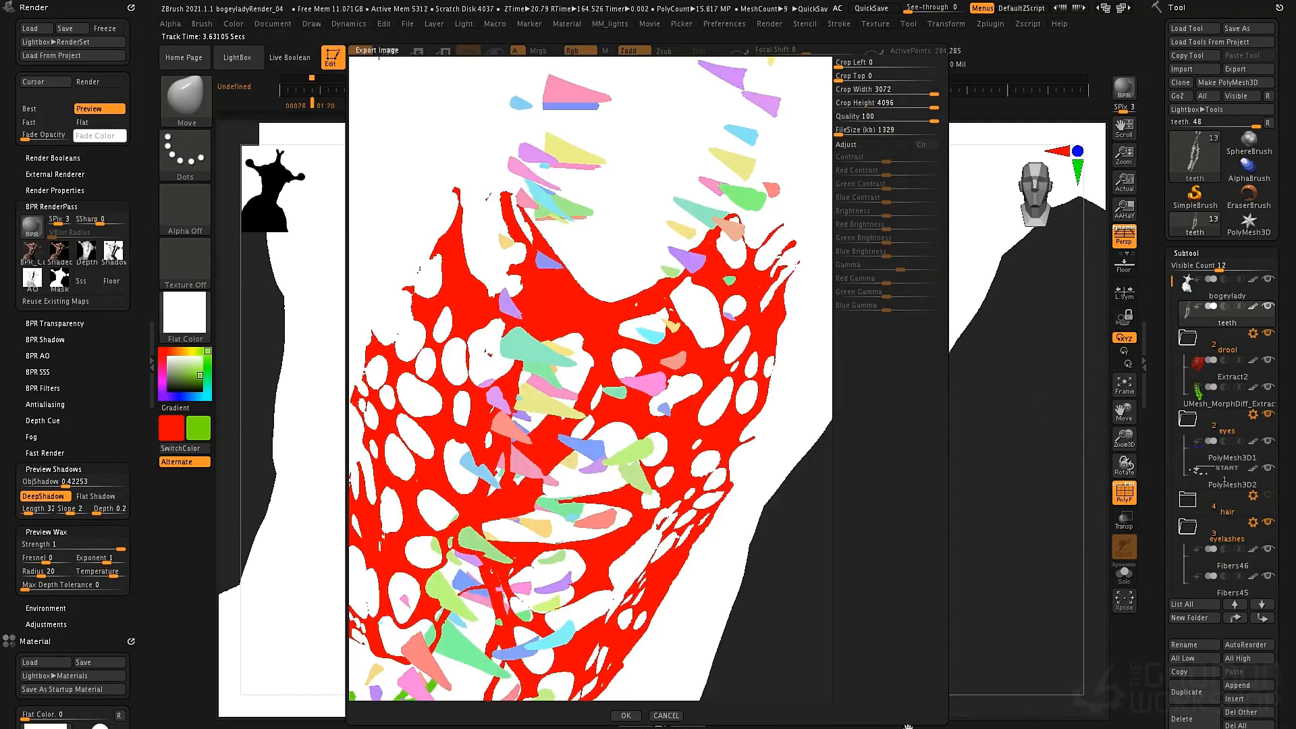
left_click(671, 716)
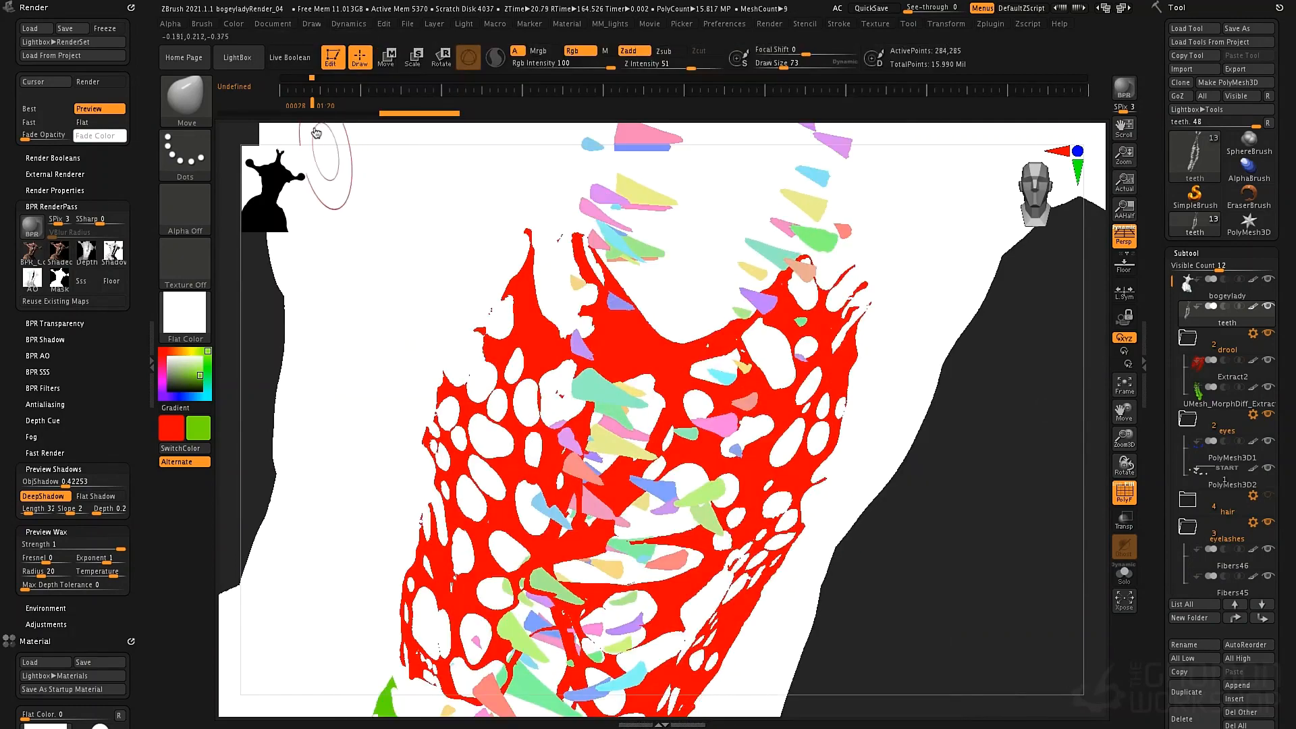
Export the document to the passes folder as "mattes" in psd format.
left_click(267, 26)
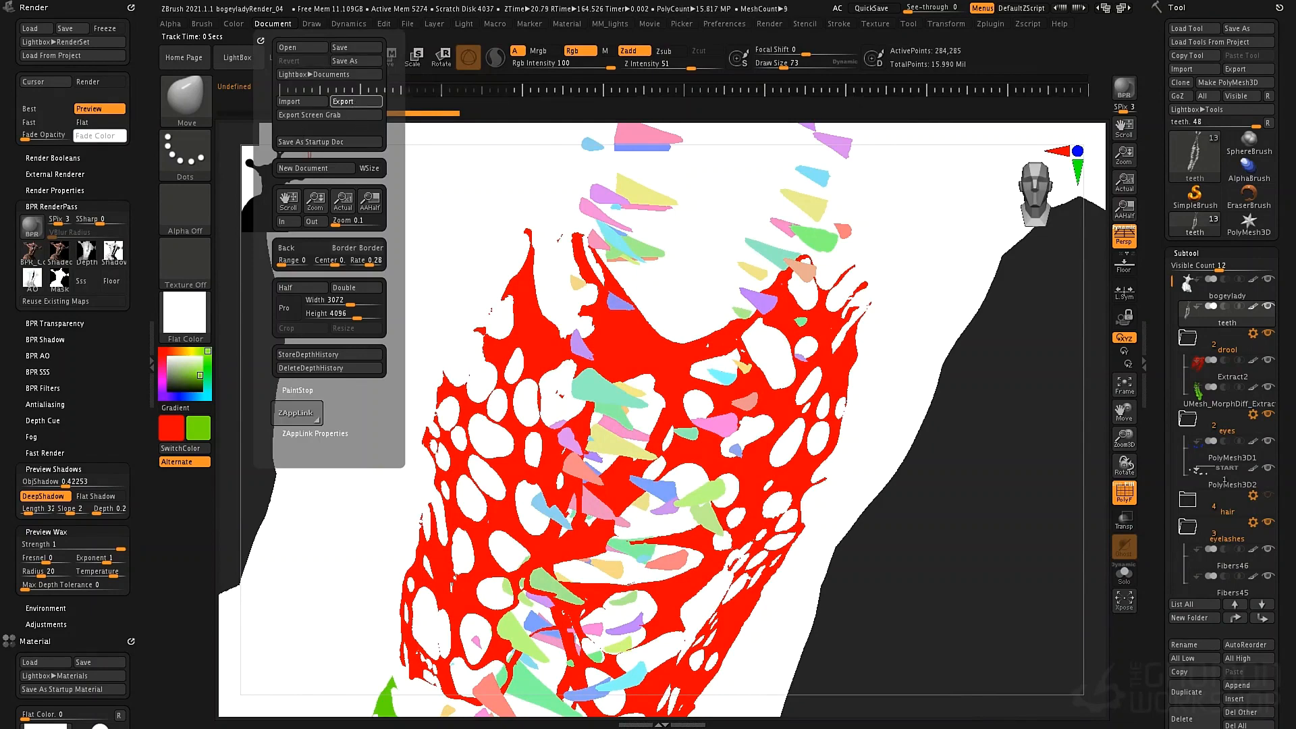
left_click(355, 101)
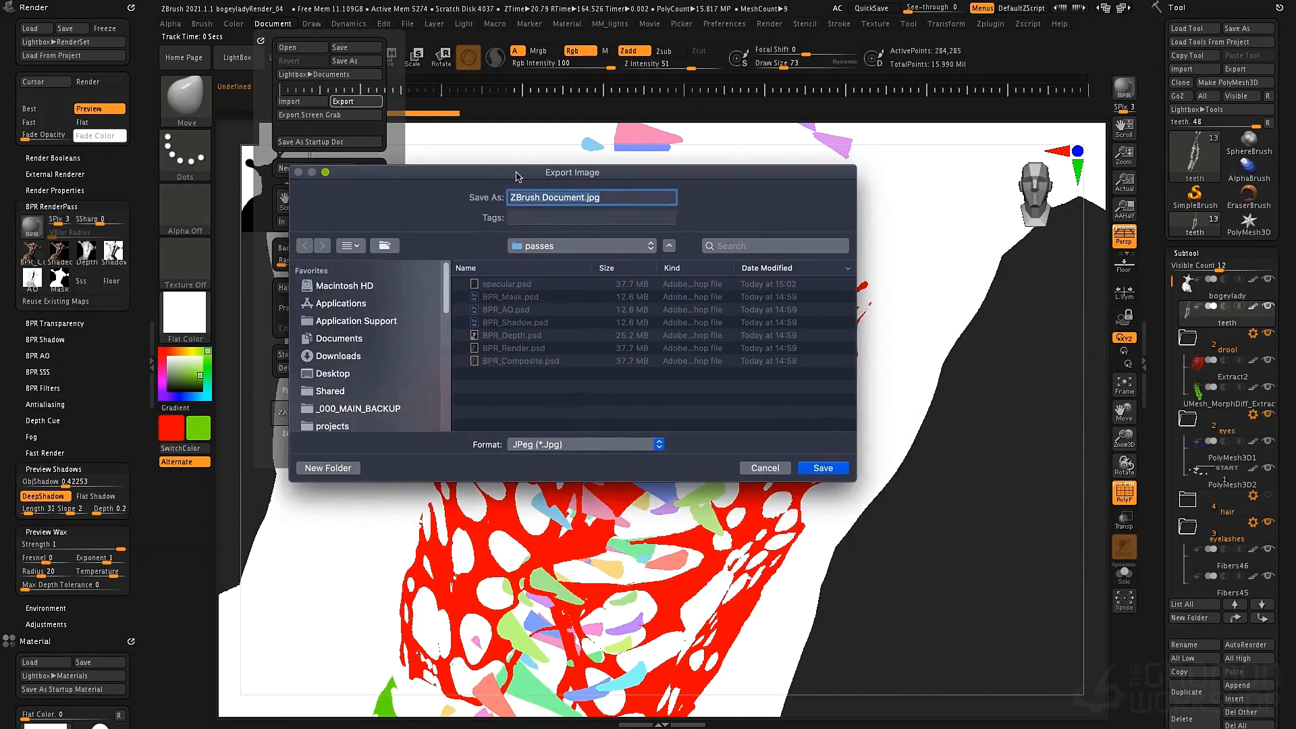
type("mattes")
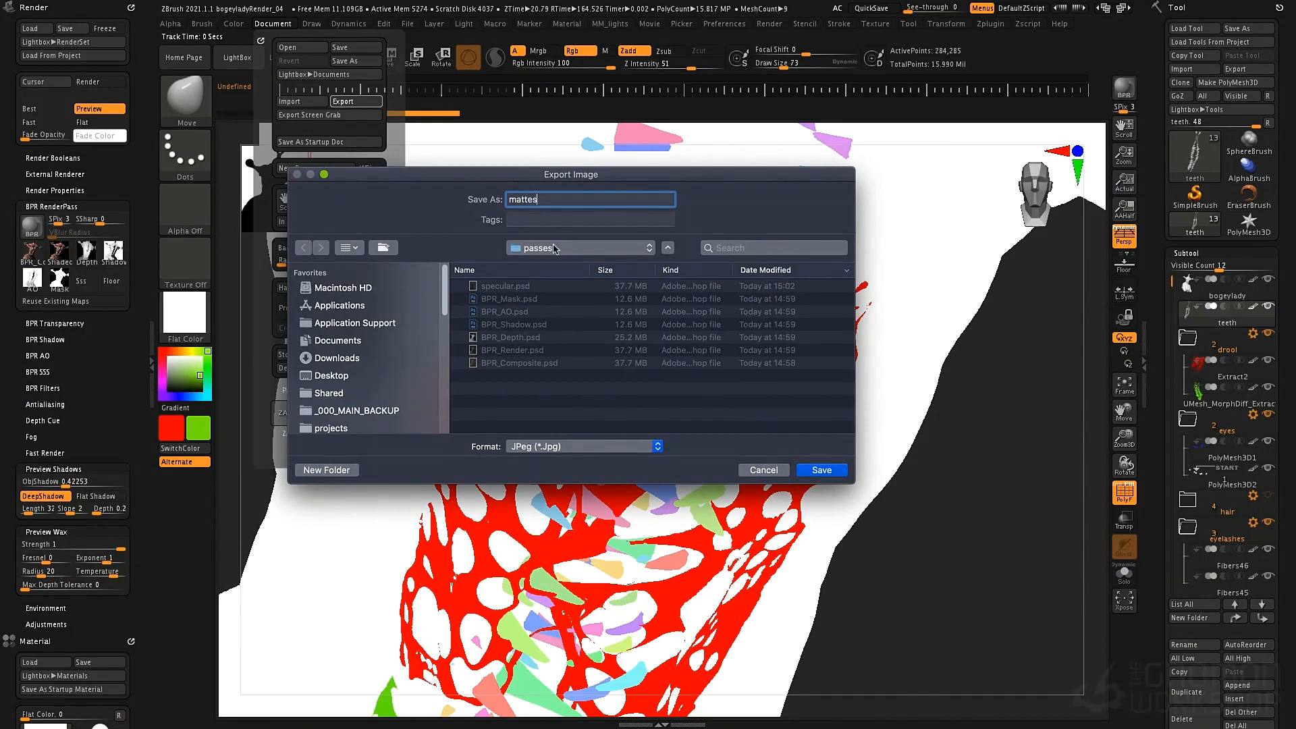
left_click(547, 447)
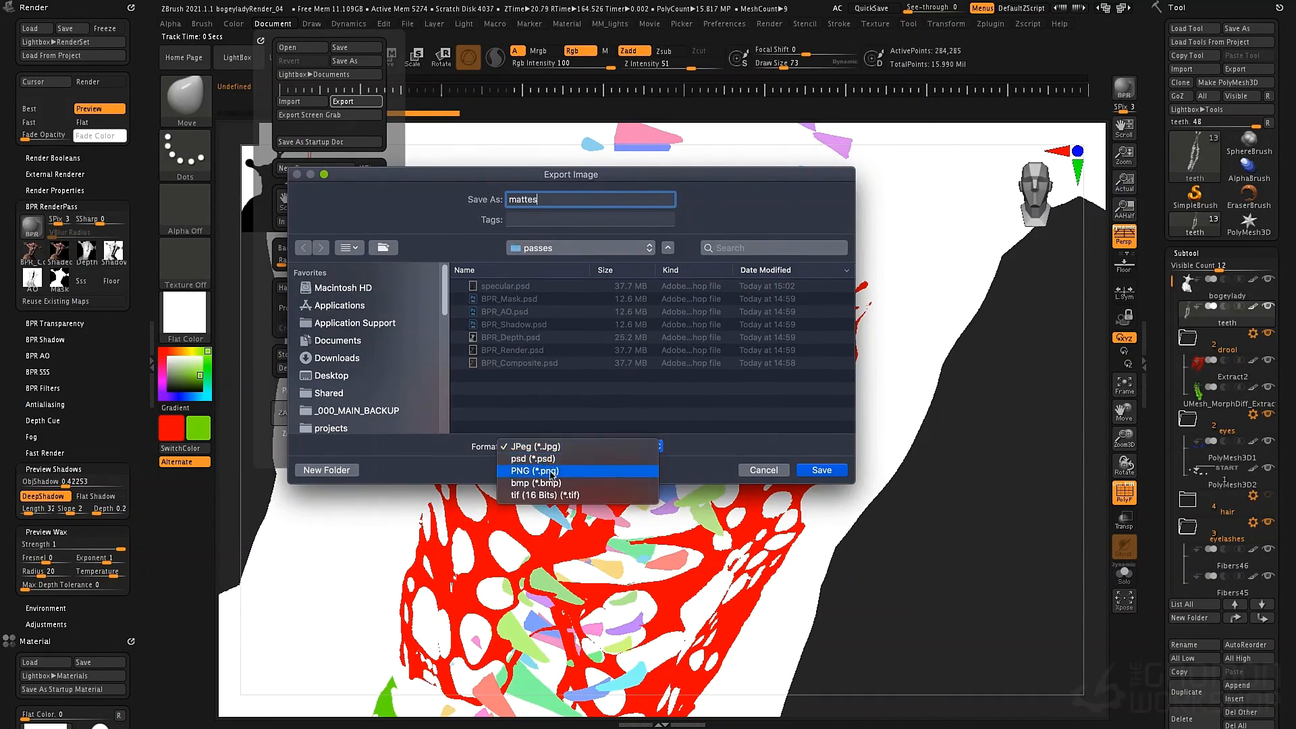
left_click(550, 471)
left_click(552, 447)
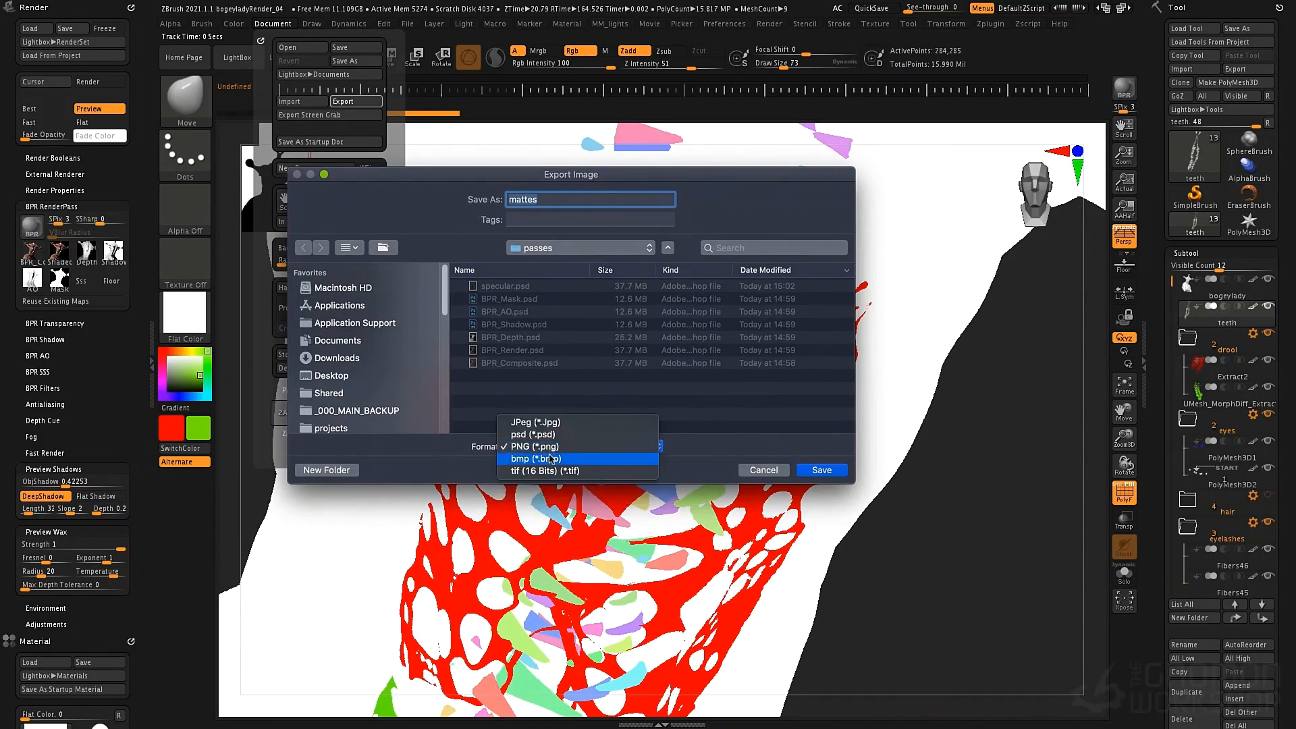
left_click(552, 436)
left_click(818, 472)
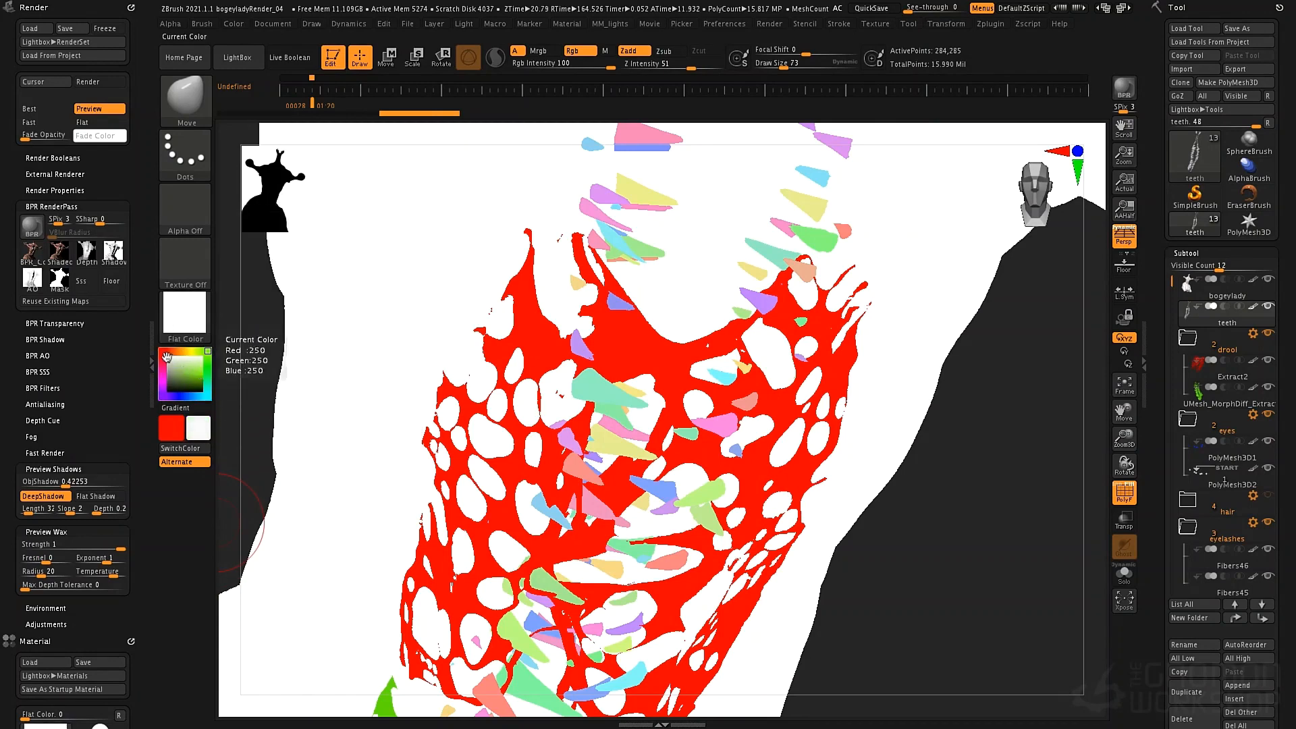
Fill all visible subtools with white color and material using SubTool Master, and turn off the polyframe display on bogeylady.
left_click(990, 23)
left_click(1067, 327)
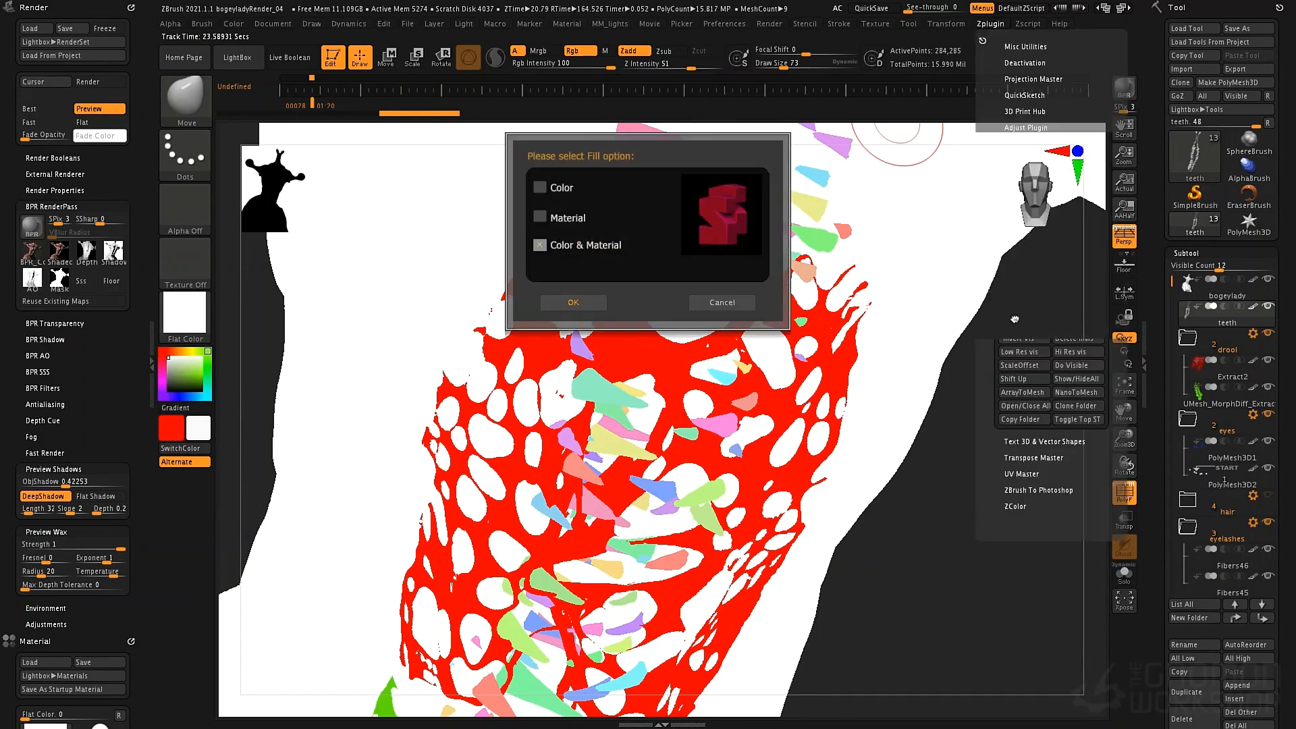
left_click(567, 305)
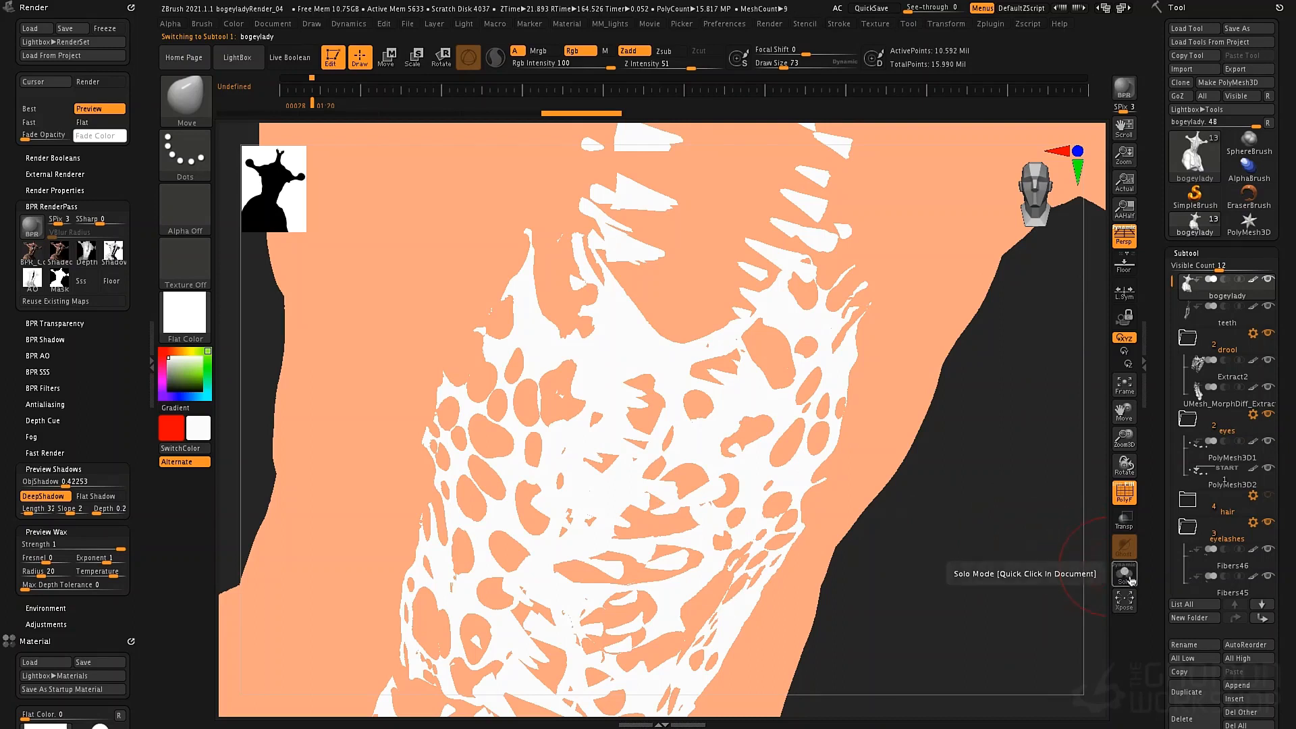
key("shift")
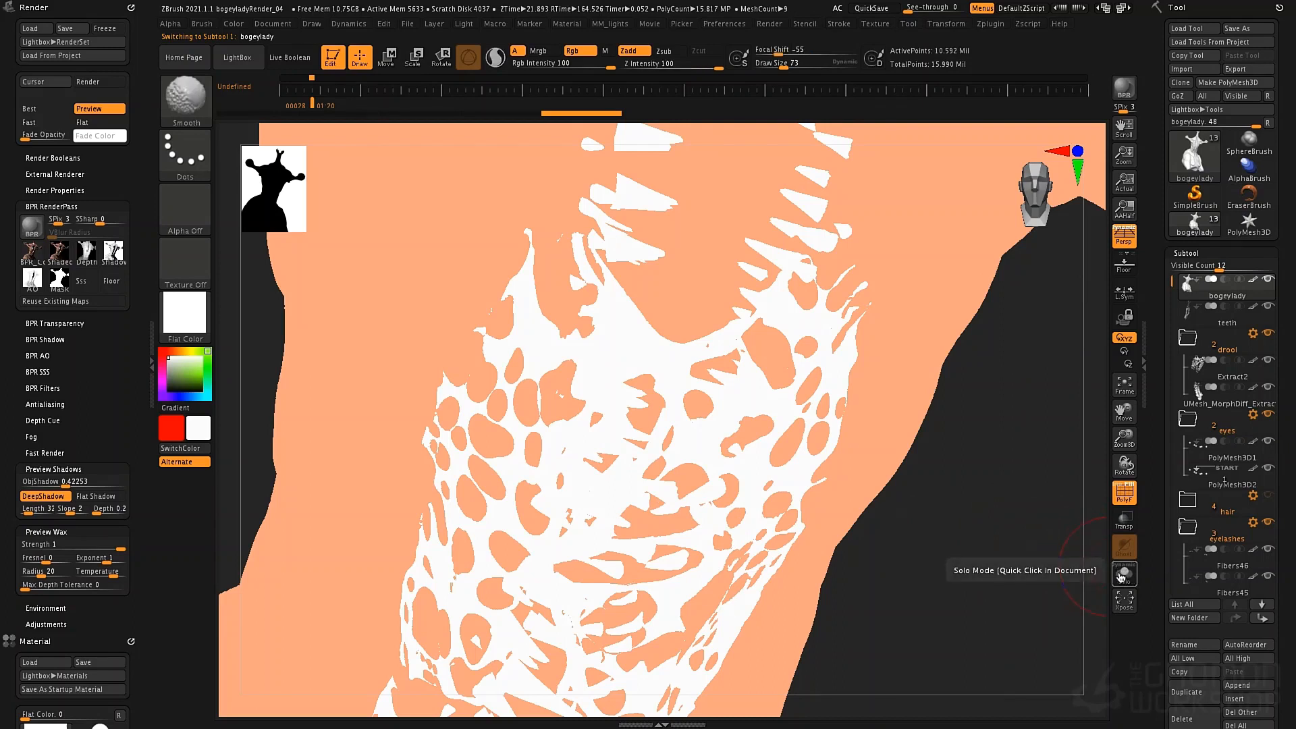
key("shift+f")
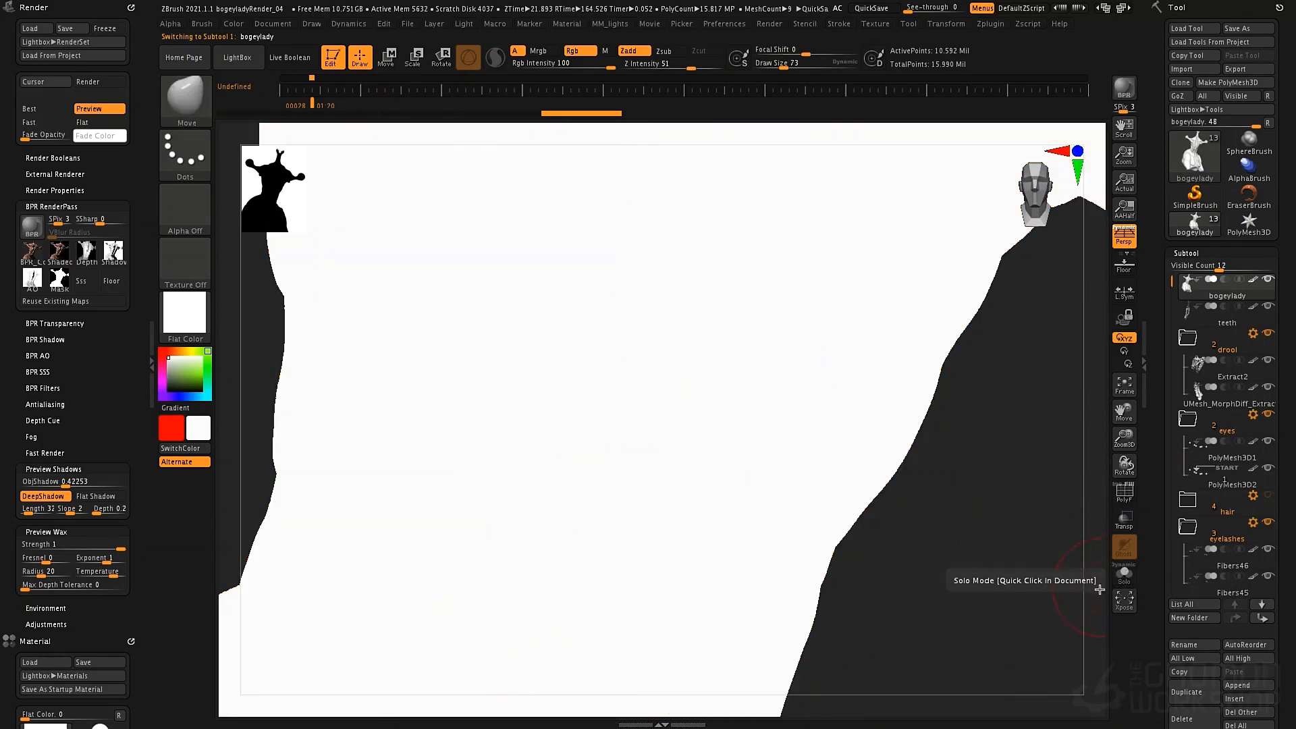
Reset the Mask By Cavity profile of the bogeylady subtool and shape its curve into a sharp dark-to-light step at the middle.
scroll(1177, 408, "down", 10)
scroll(1178, 408, "up", 5)
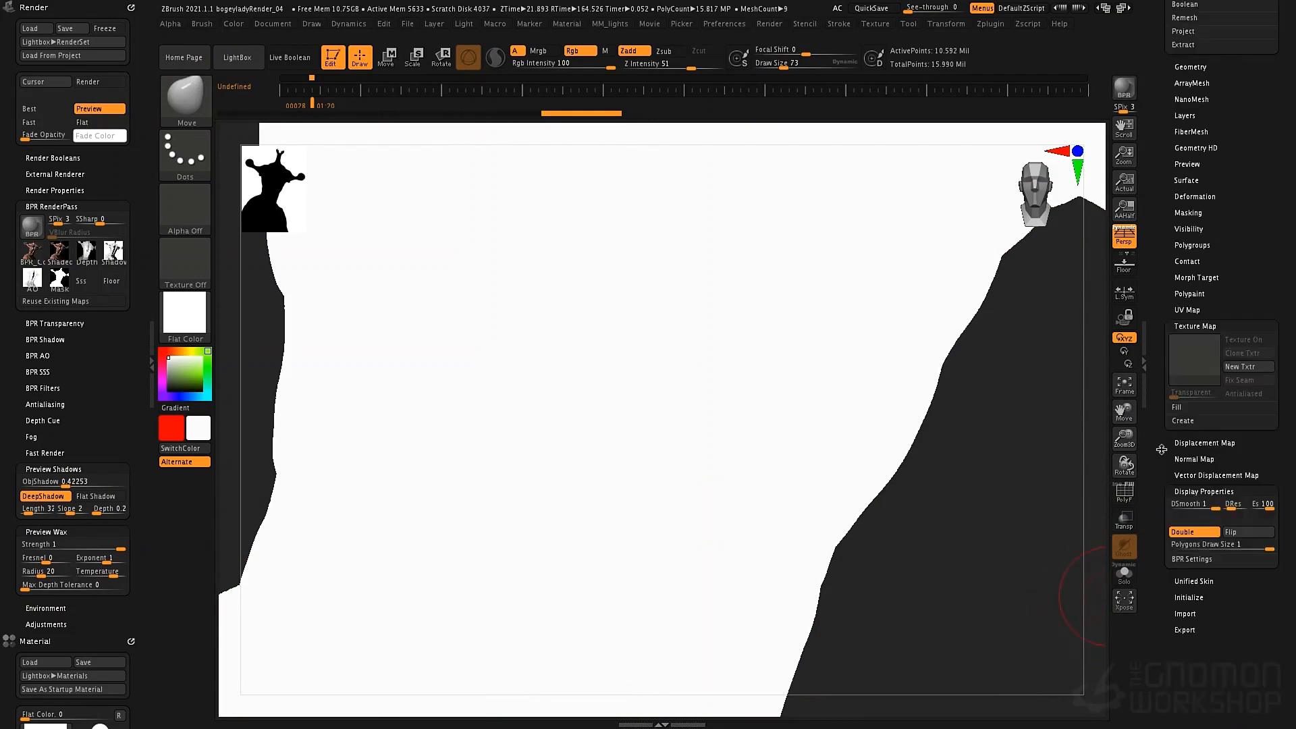
left_click(1189, 214)
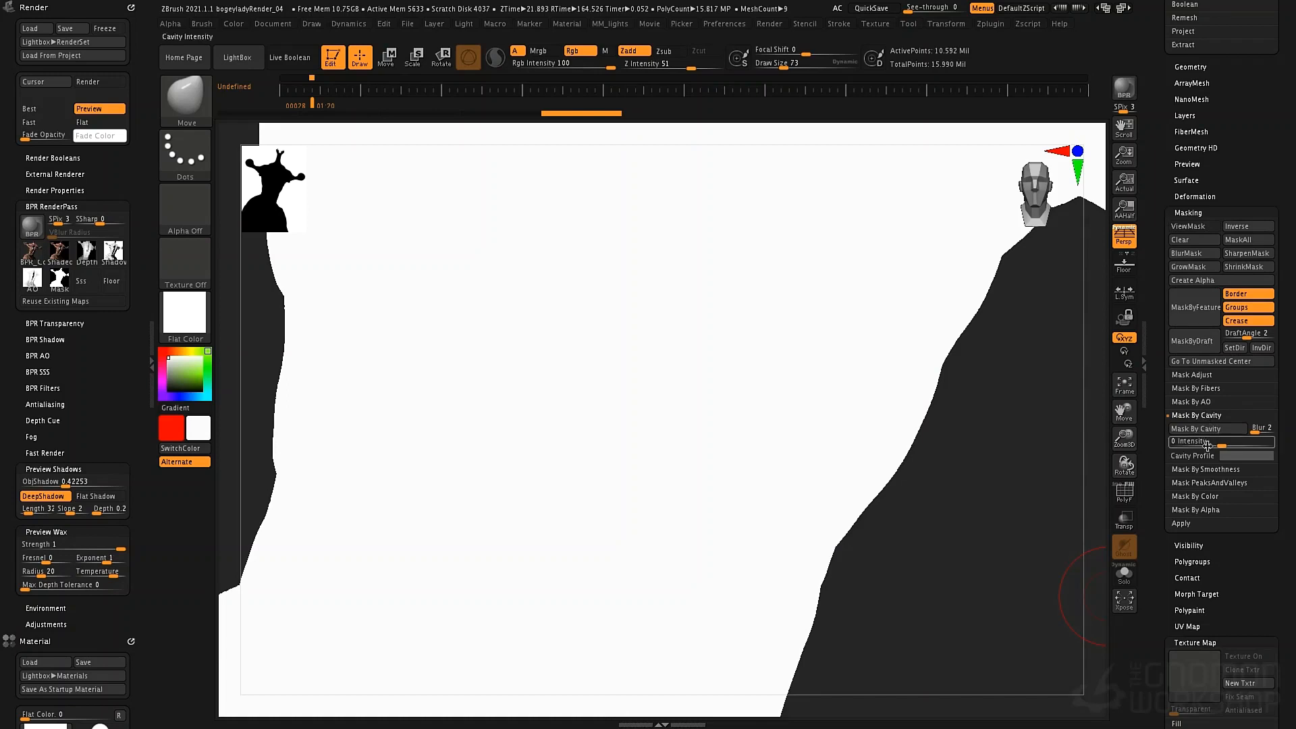
left_click(1205, 417)
left_click(1205, 418)
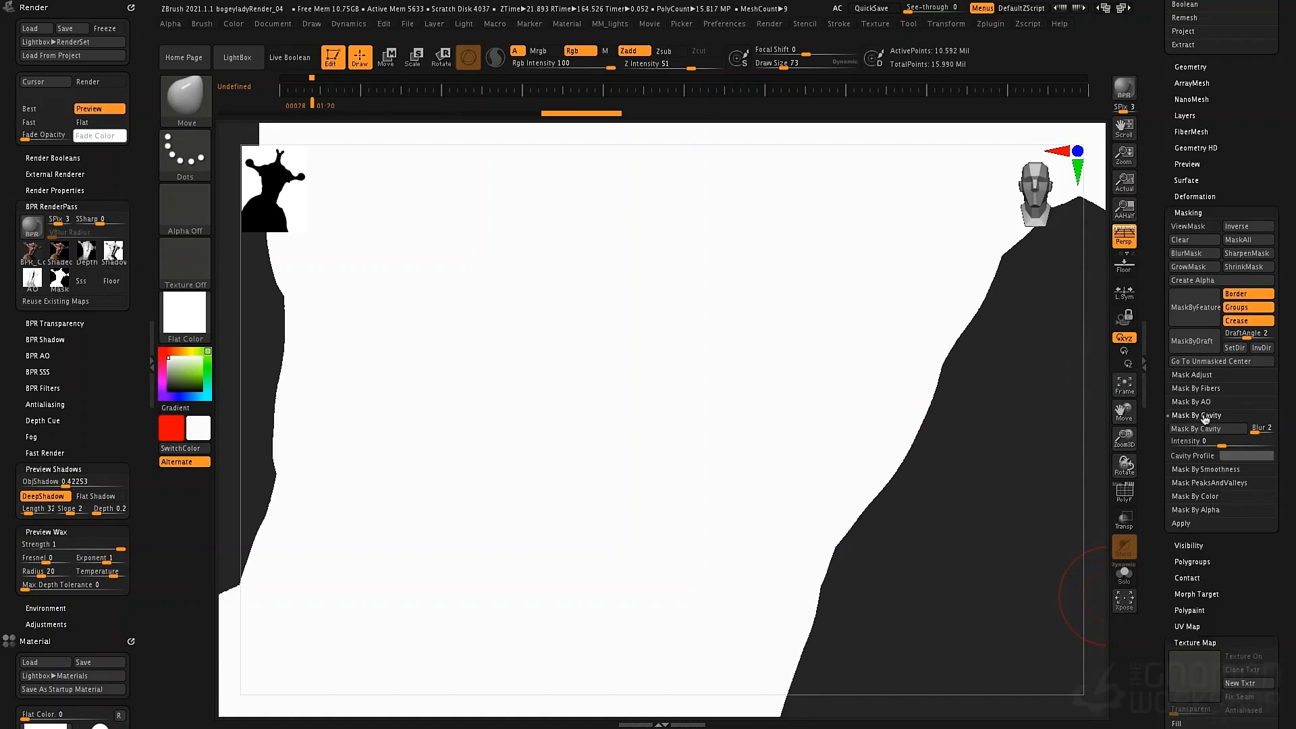
left_click(1218, 455)
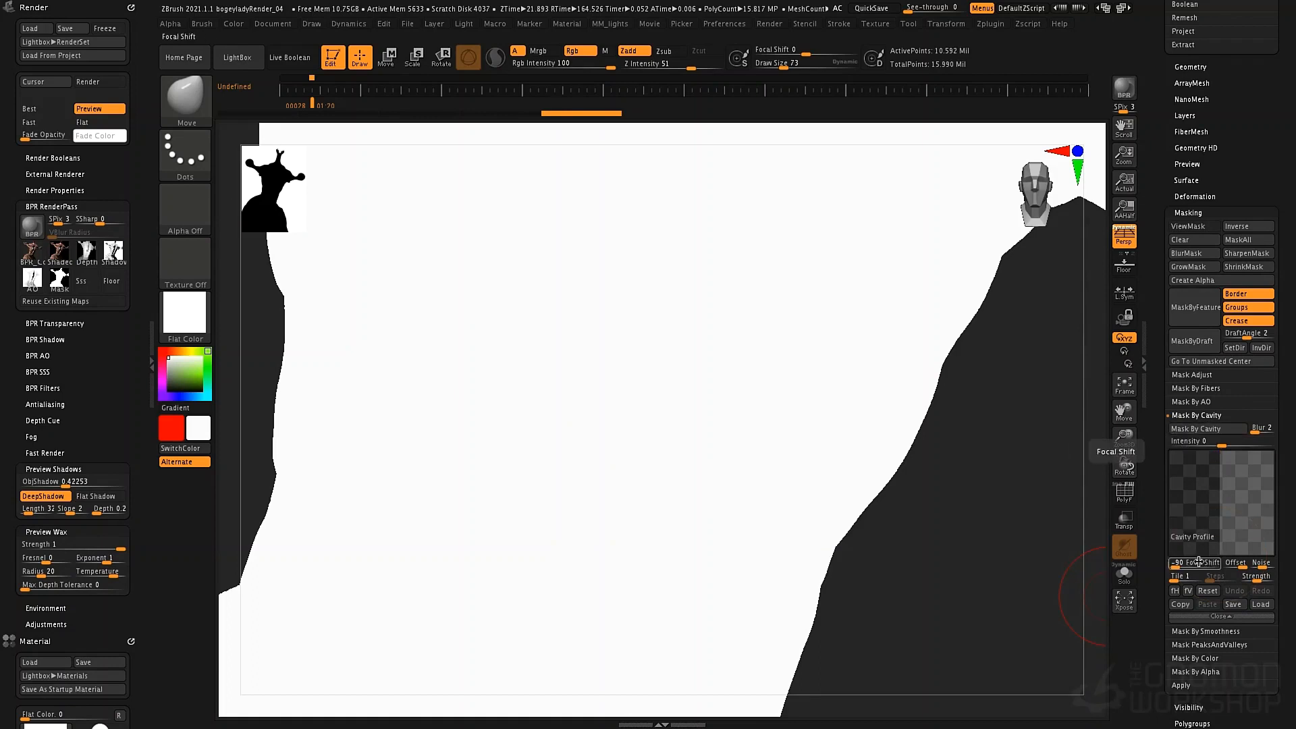
left_click(1205, 596)
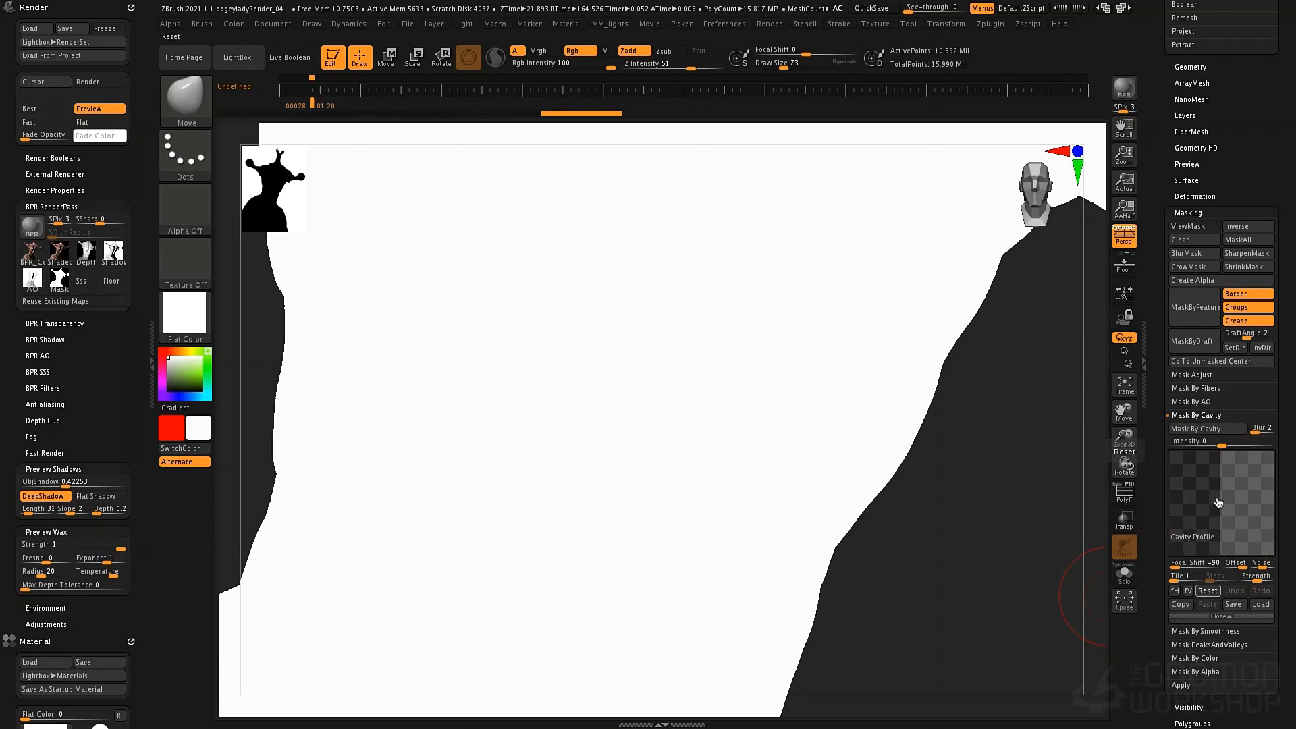
left_click_drag(1224, 458, 1221, 448)
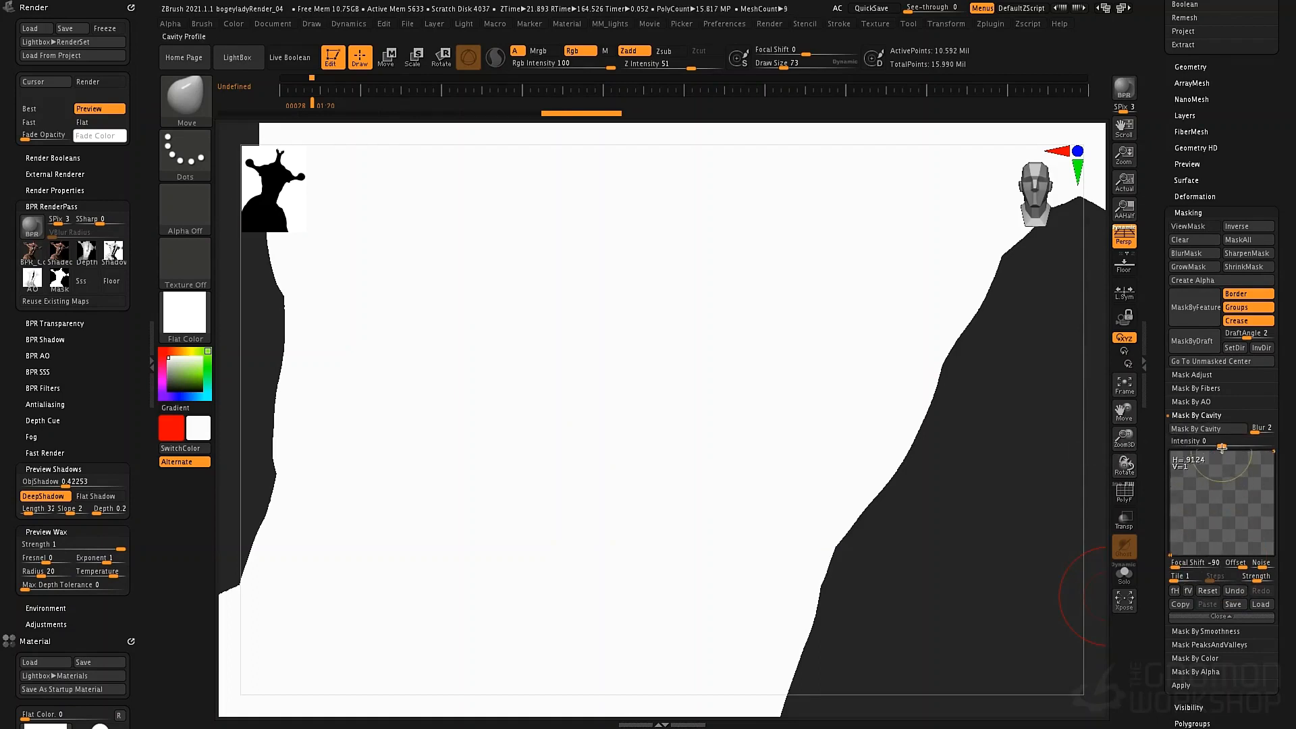
left_click_drag(1247, 526, 1214, 558)
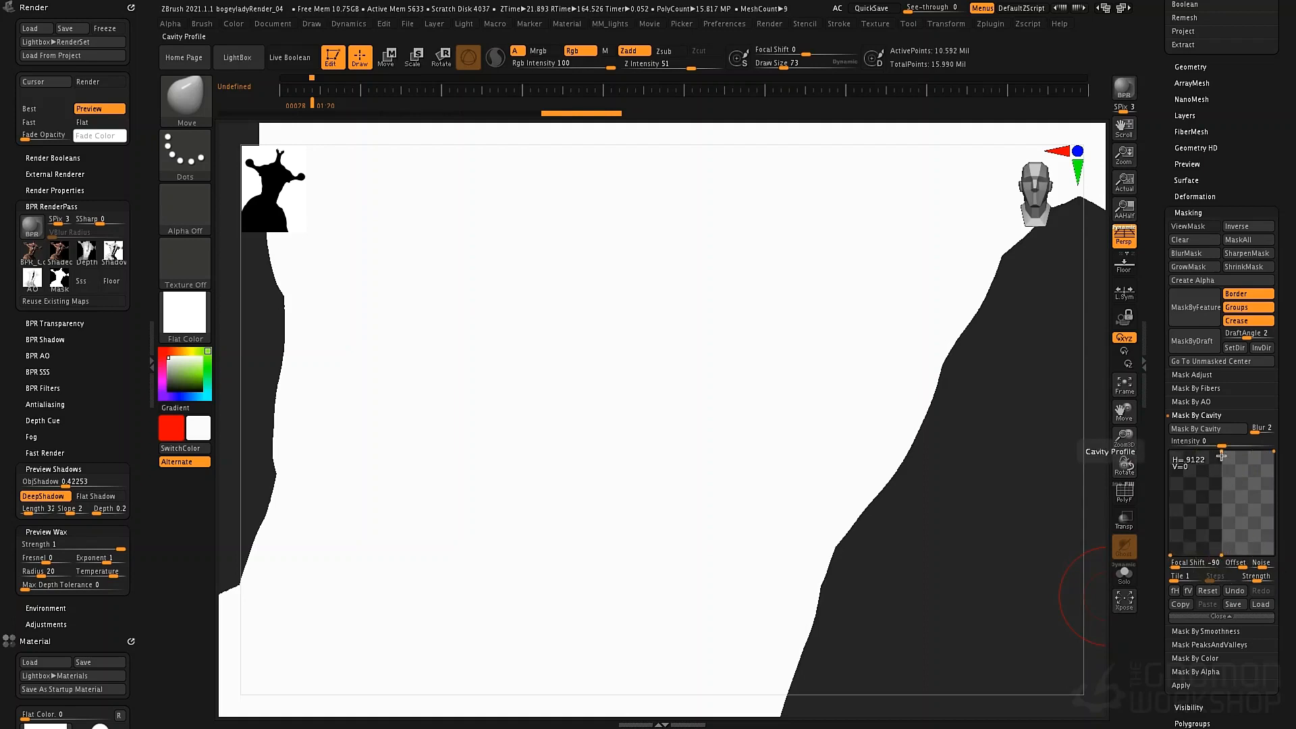
Set the cavity intensity to 100 and apply Mask By Cavity to the bogeylady subtool.
left_click_drag(1221, 442, 1272, 441)
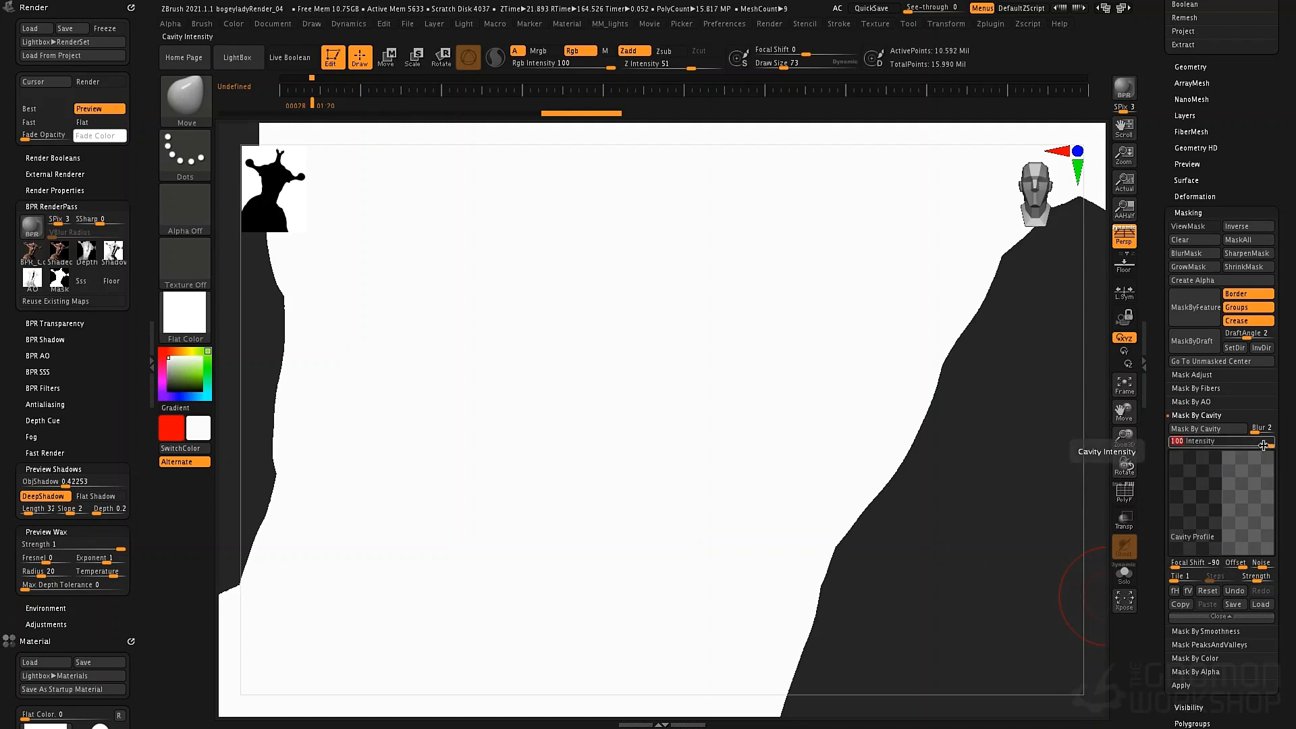
left_click(1222, 432)
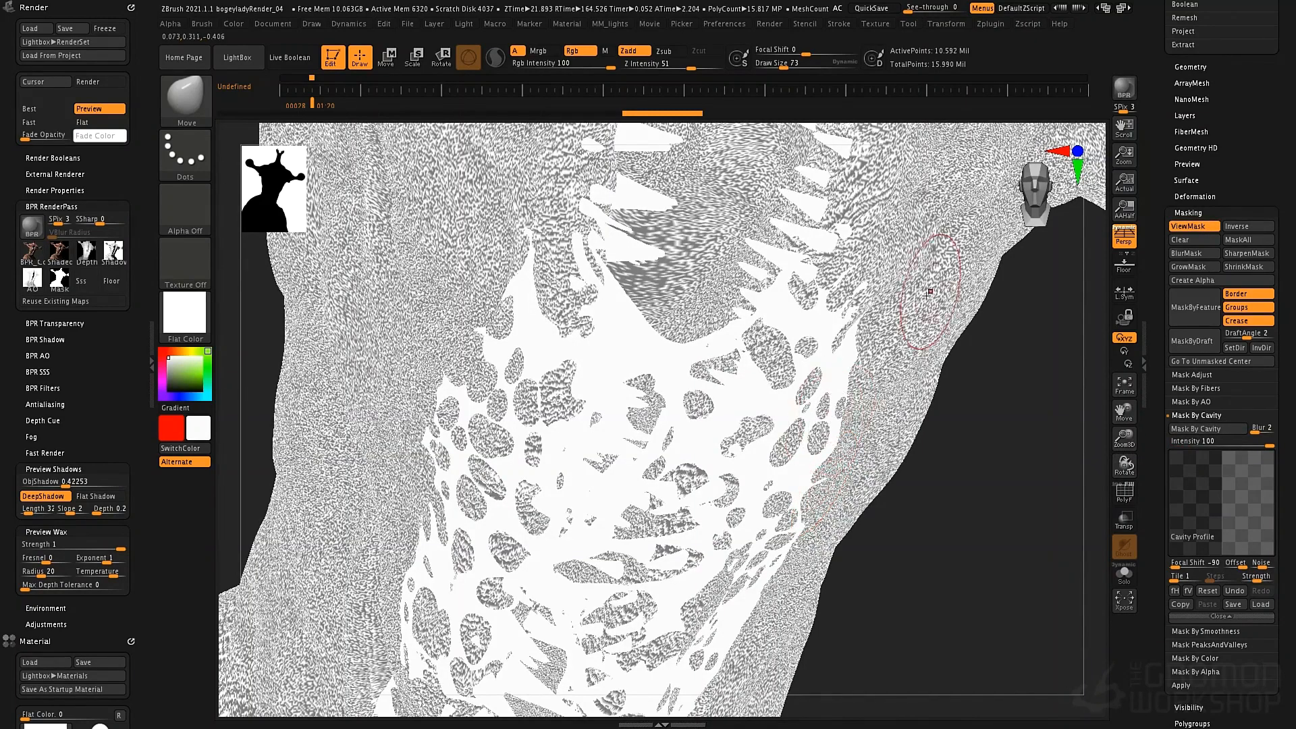
mouse_move(1124, 128)
left_mouse_down()
mouse_move(1120, 287)
mouse_move(1162, 309)
mouse_move(920, 416)
mouse_move(853, 376)
mouse_move(958, 191)
mouse_move(1244, 3)
mouse_move(1218, 111)
mouse_move(999, 206)
left_mouse_up()
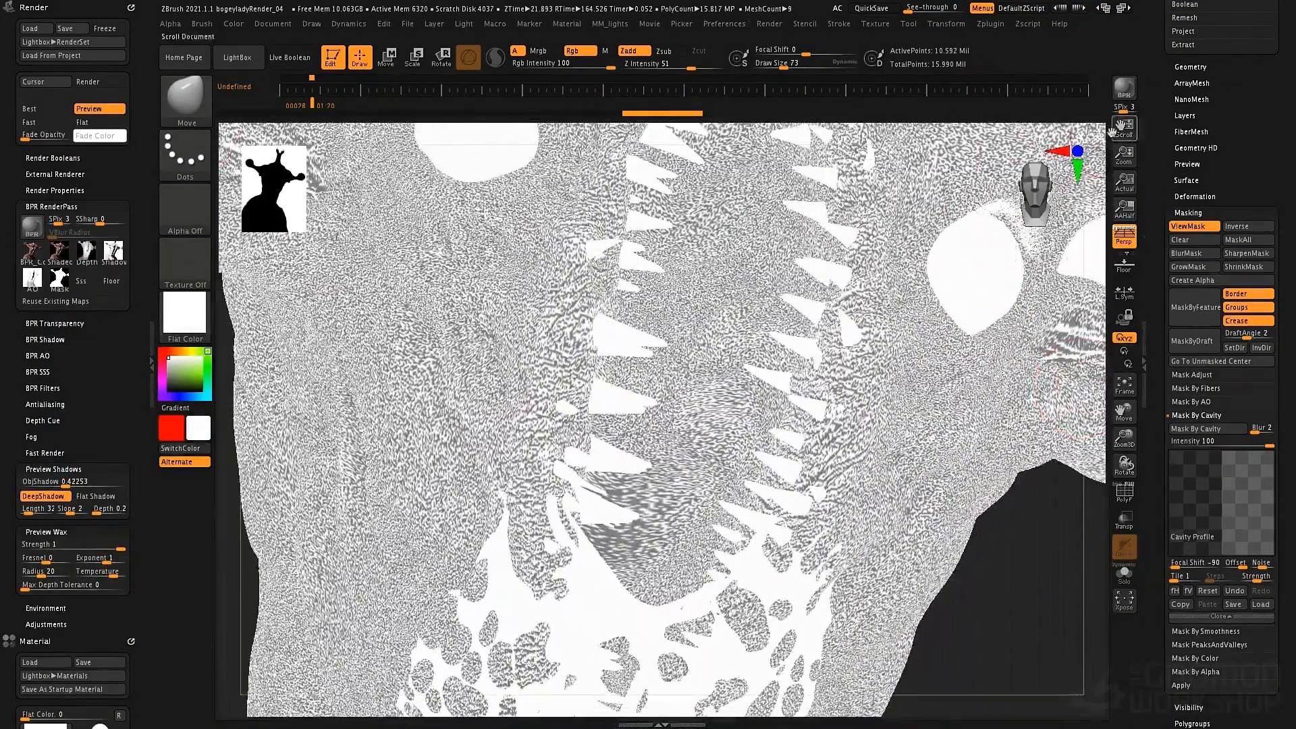
left_click_drag(1124, 185, 1142, 20)
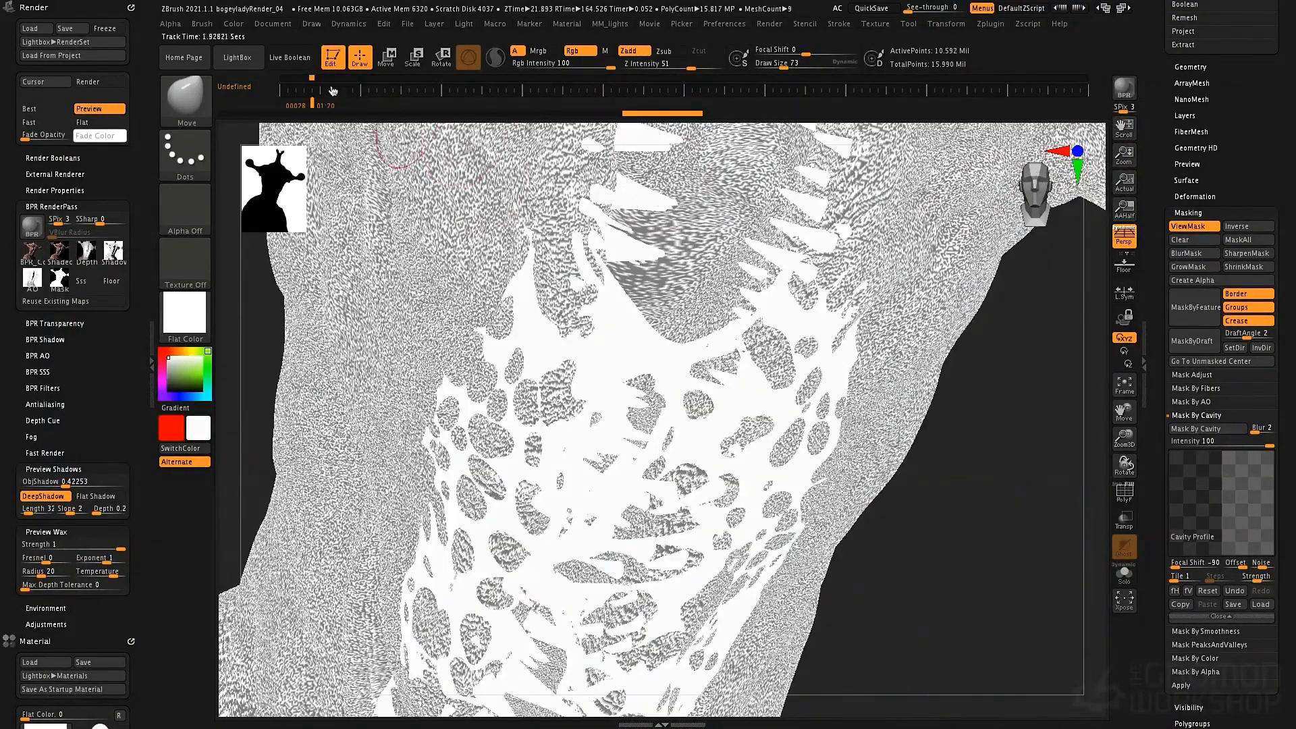
Export the cavity-masked document to the passes folder as "cavity" in psd format.
left_click(272, 24)
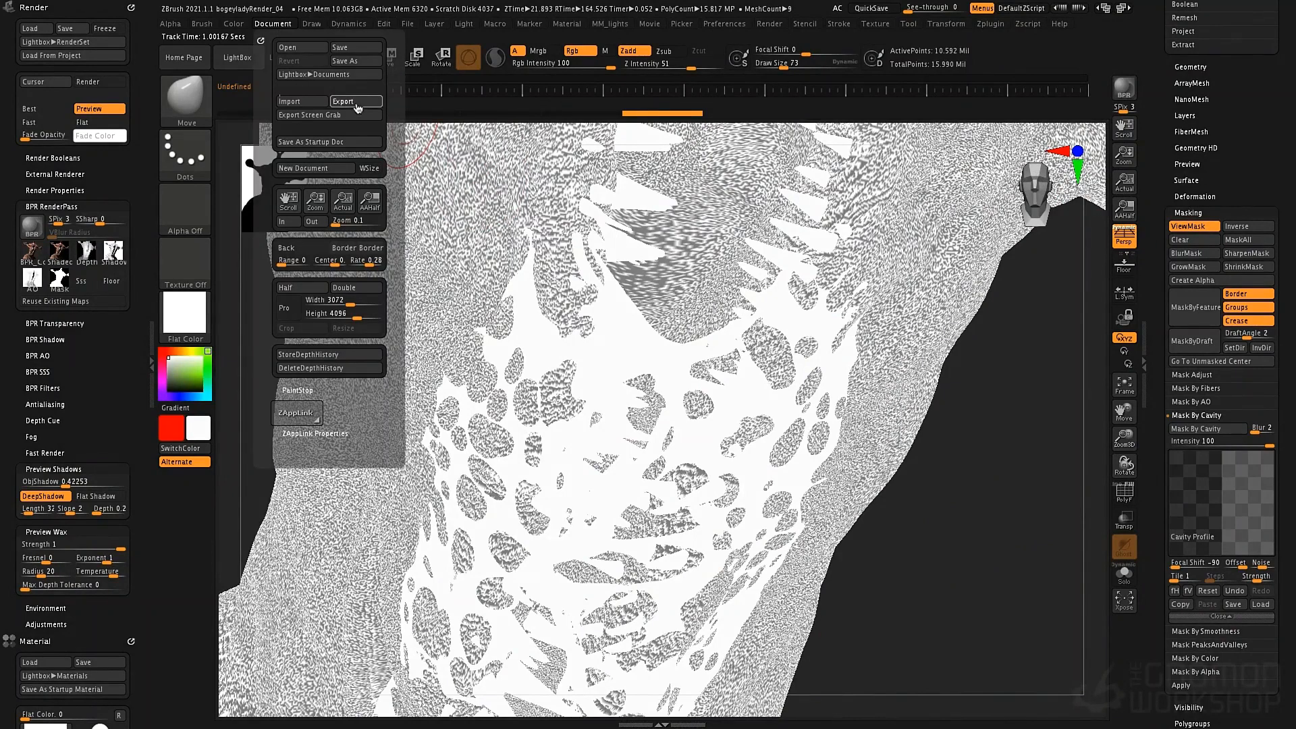
left_click(356, 102)
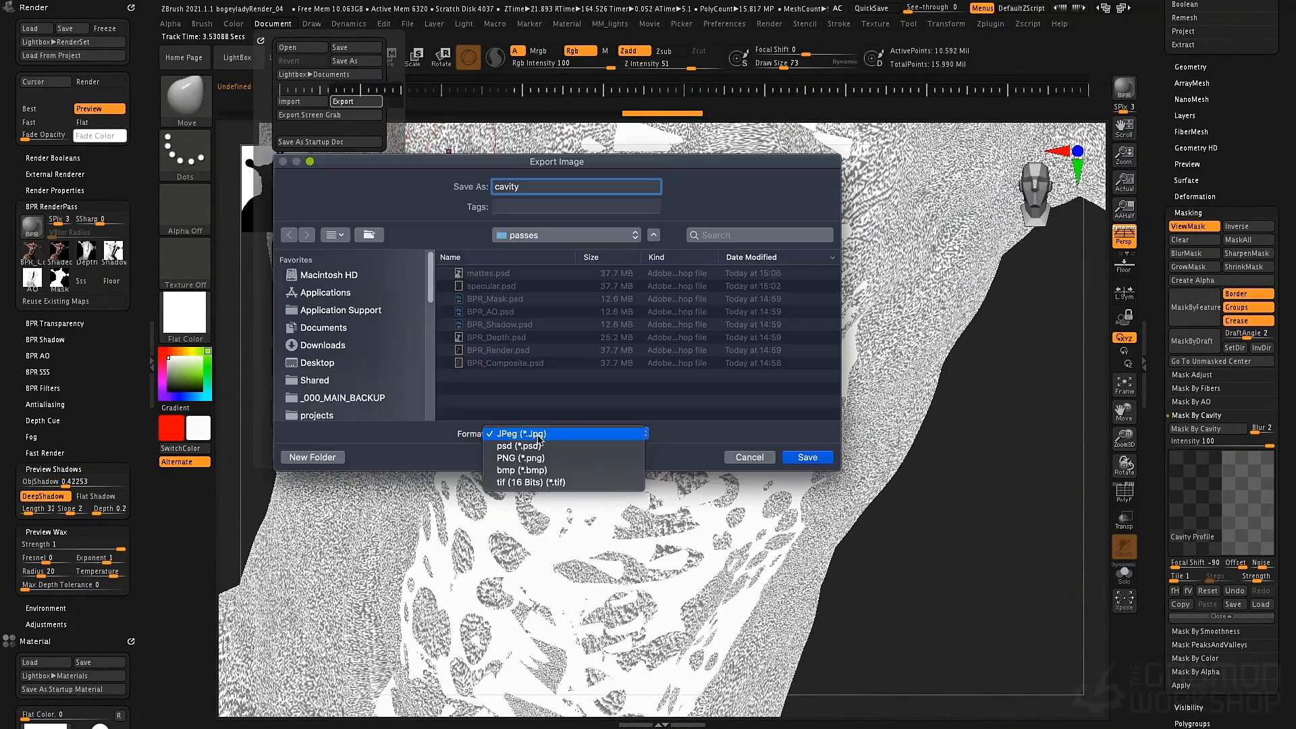
left_click(568, 451)
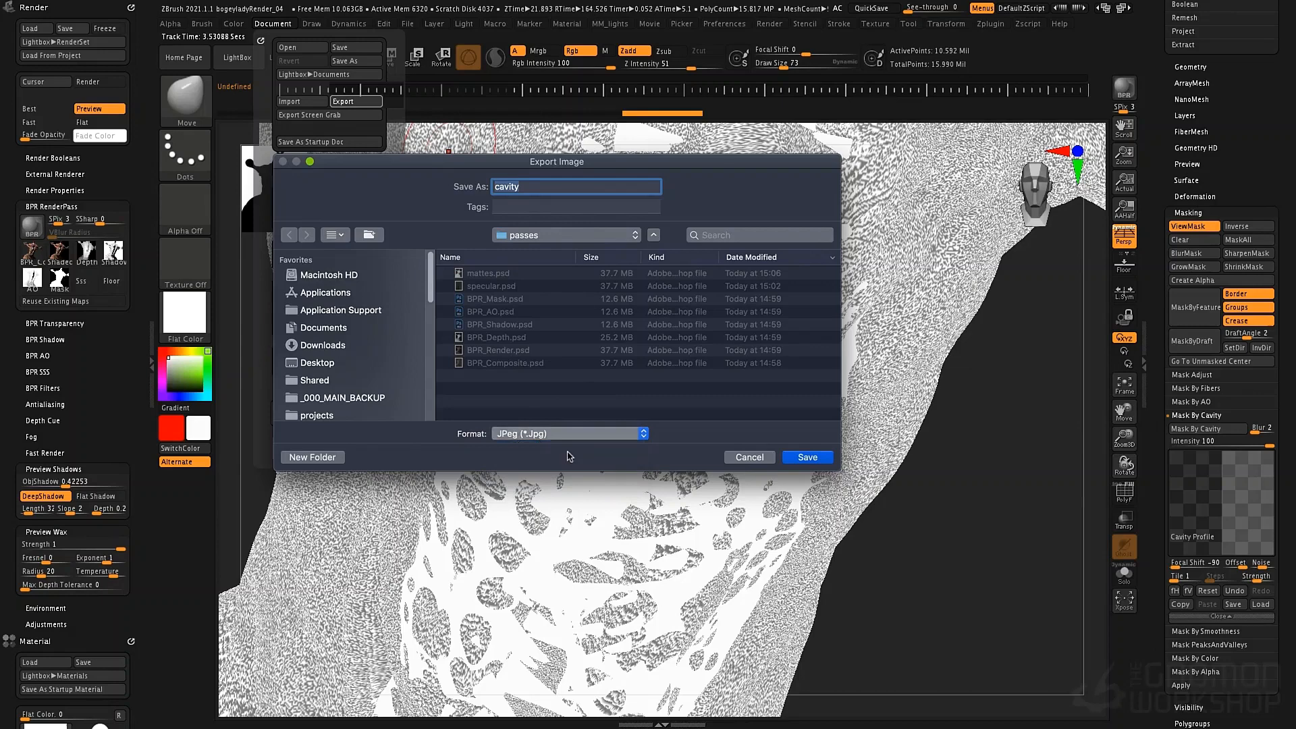
left_click(799, 459)
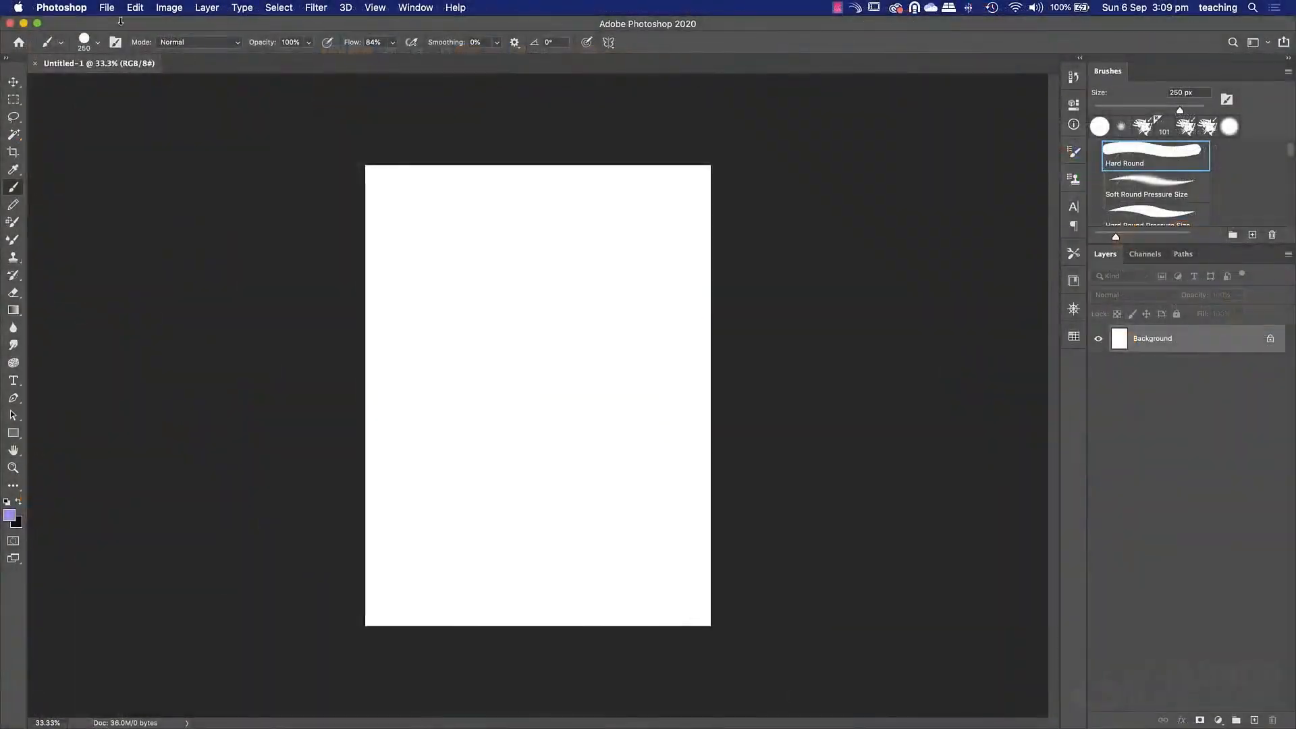
Switch to Photoshop and open every pass in the passes folder, from cavity.psd to BPR_Composite.psd.
left_click(107, 8)
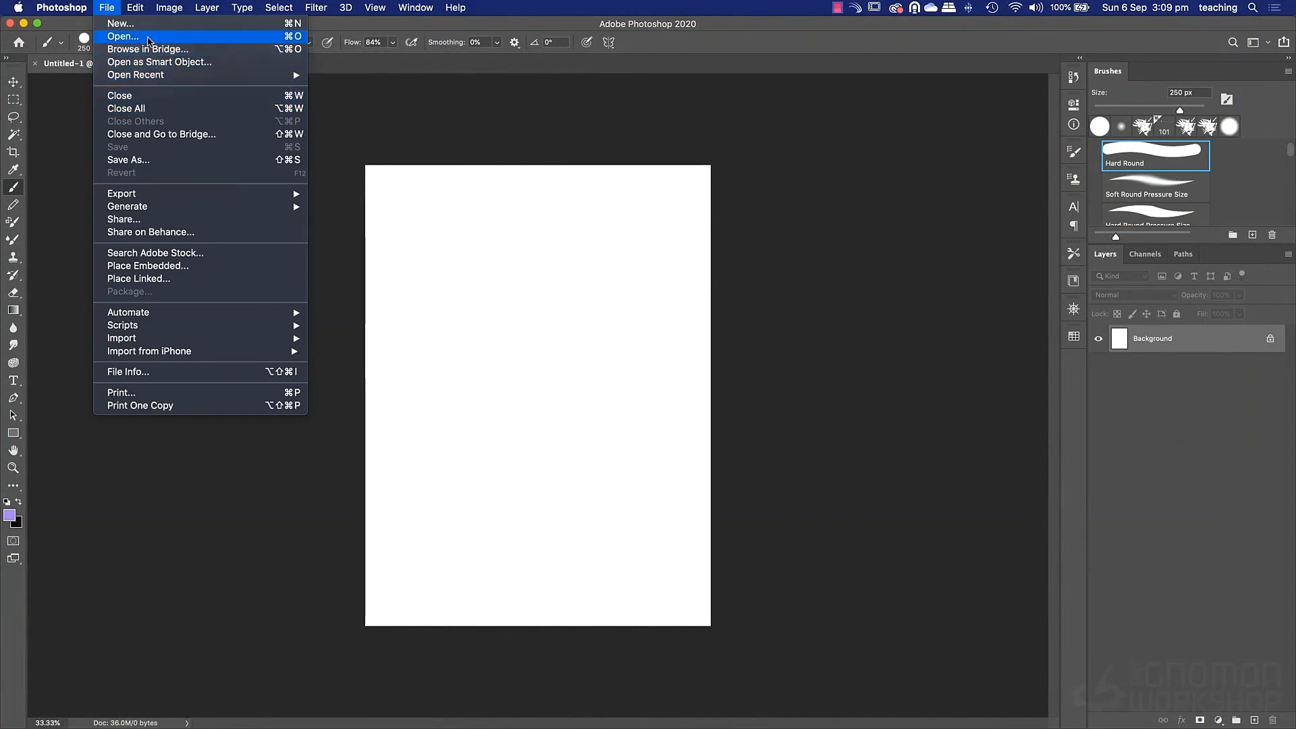
left_click(149, 40)
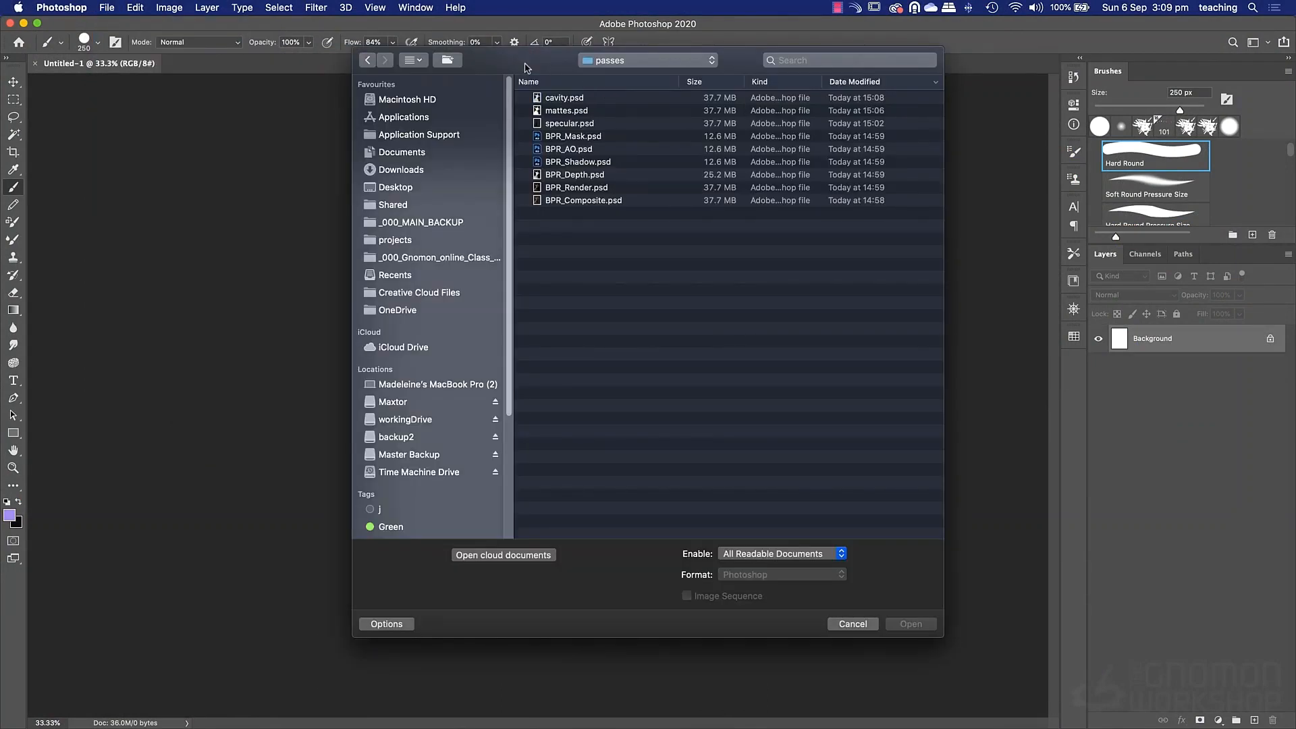
left_click(580, 100)
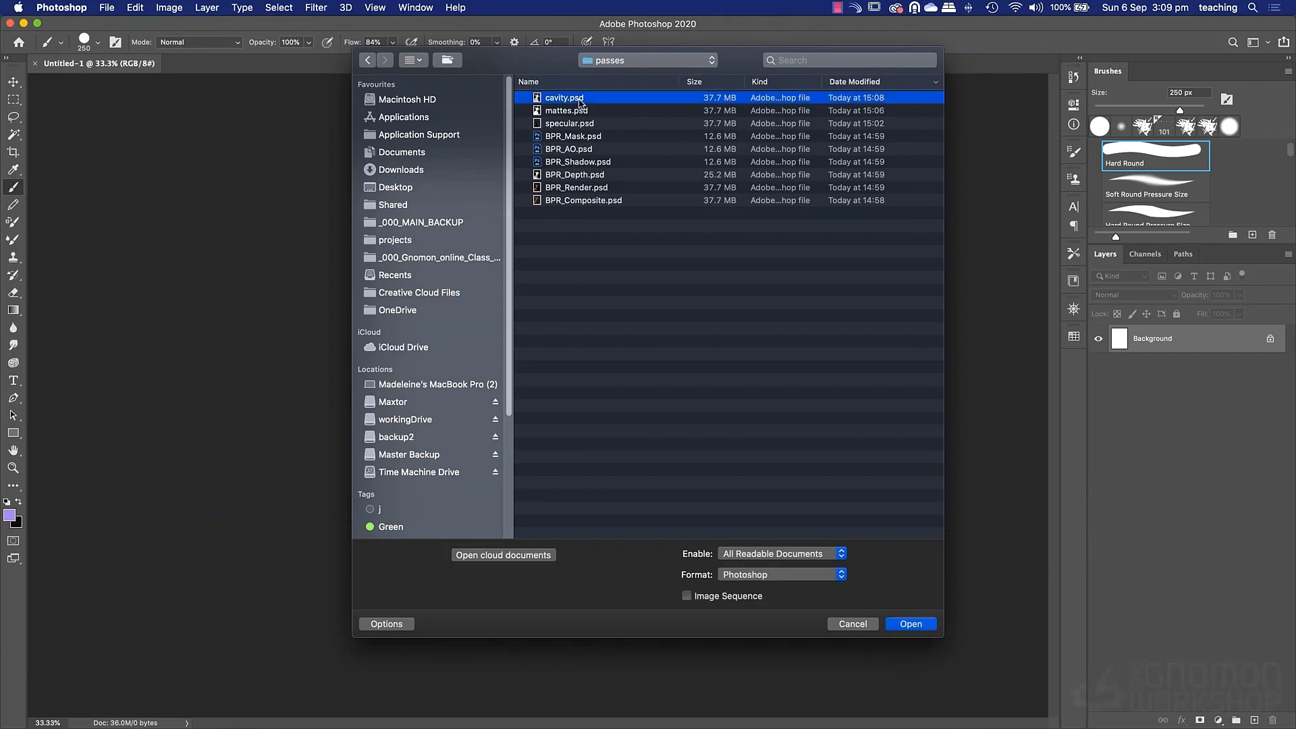
left_click(577, 201, "shift")
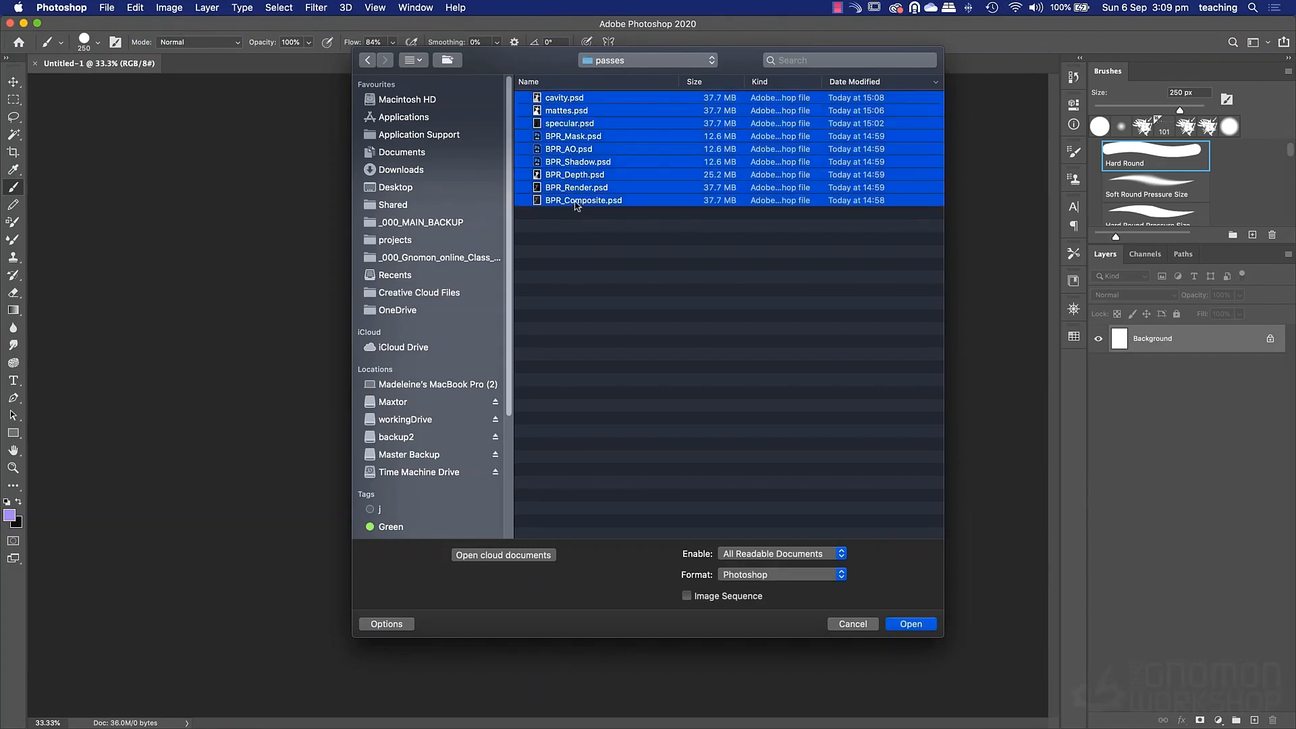
left_click(923, 628)
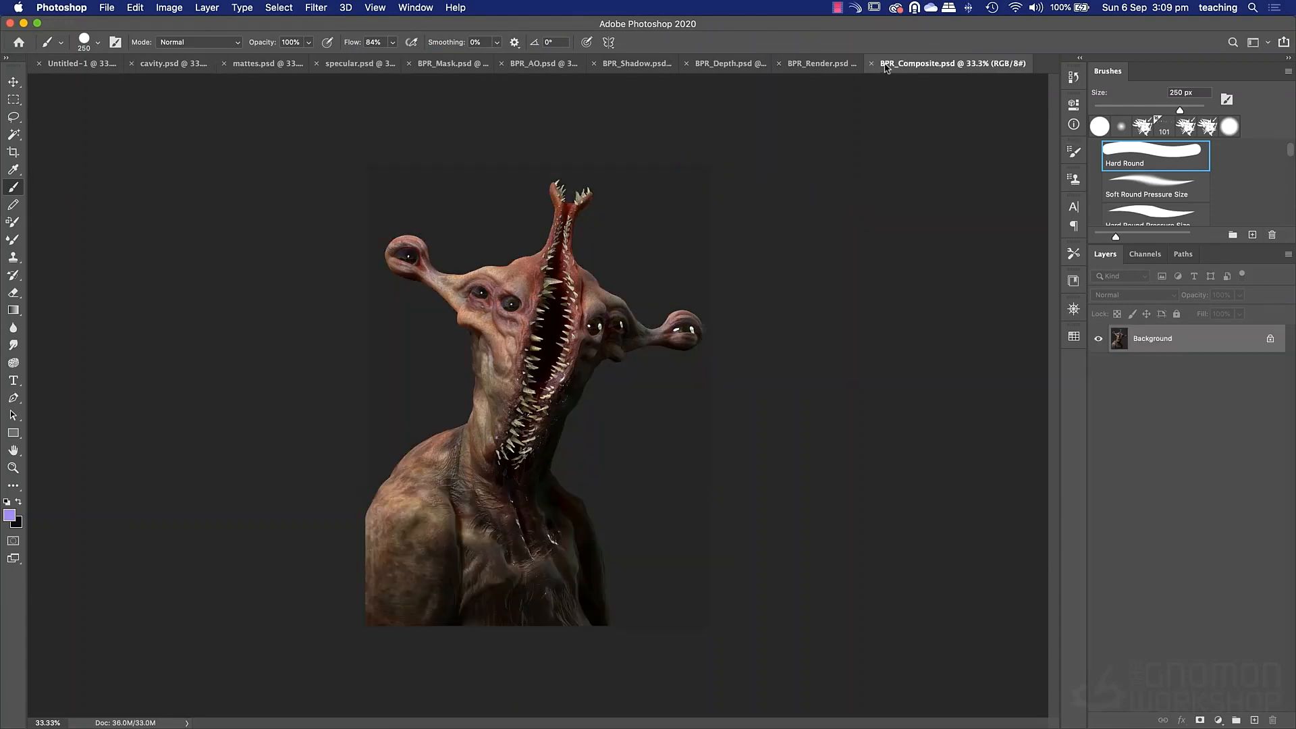
Check the color mode of BPR_Composite.psd and close that document.
left_click(167, 10)
mouse_move(181, 27)
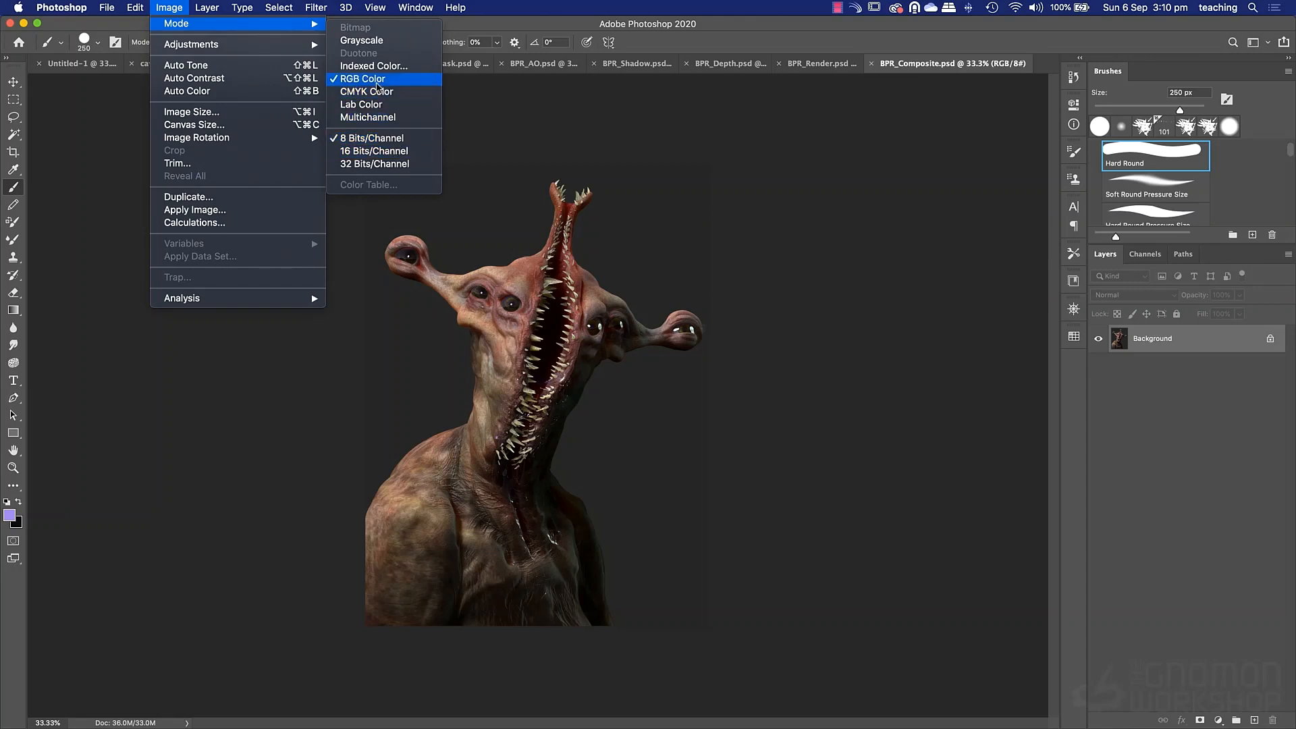
left_click(884, 67)
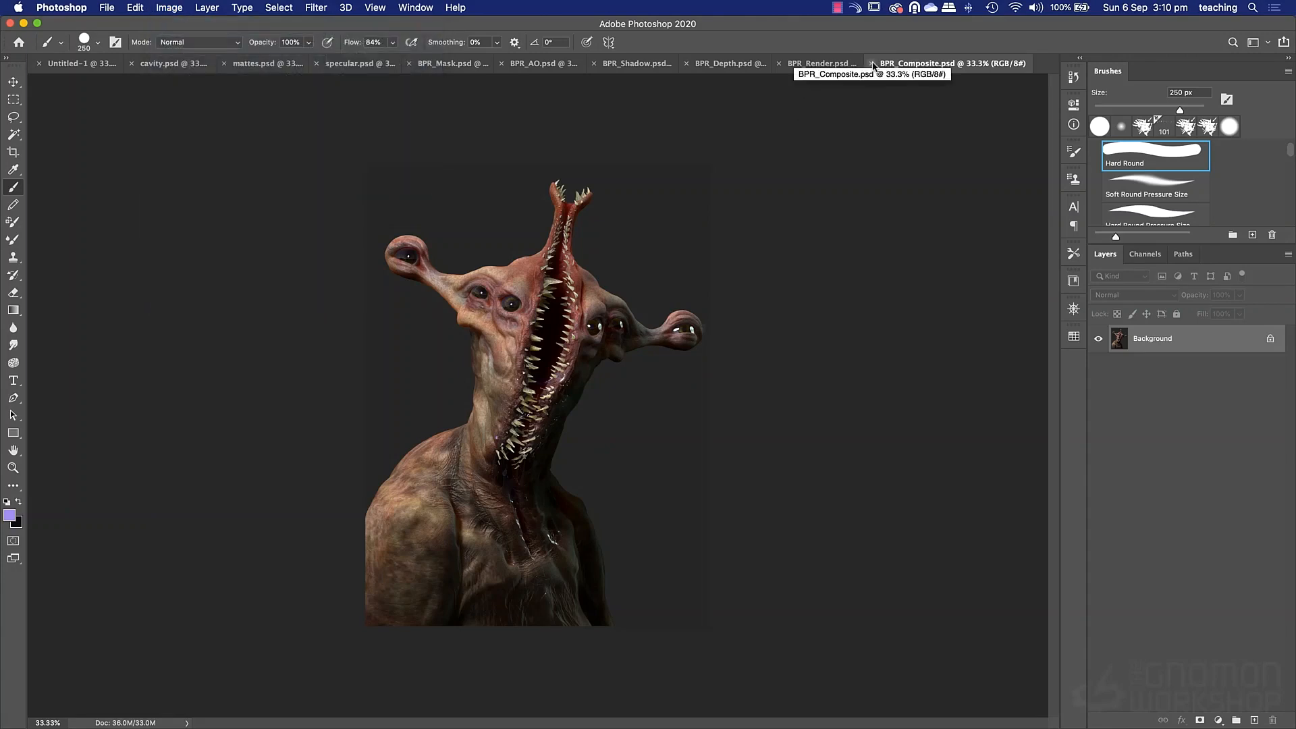
left_click(872, 64)
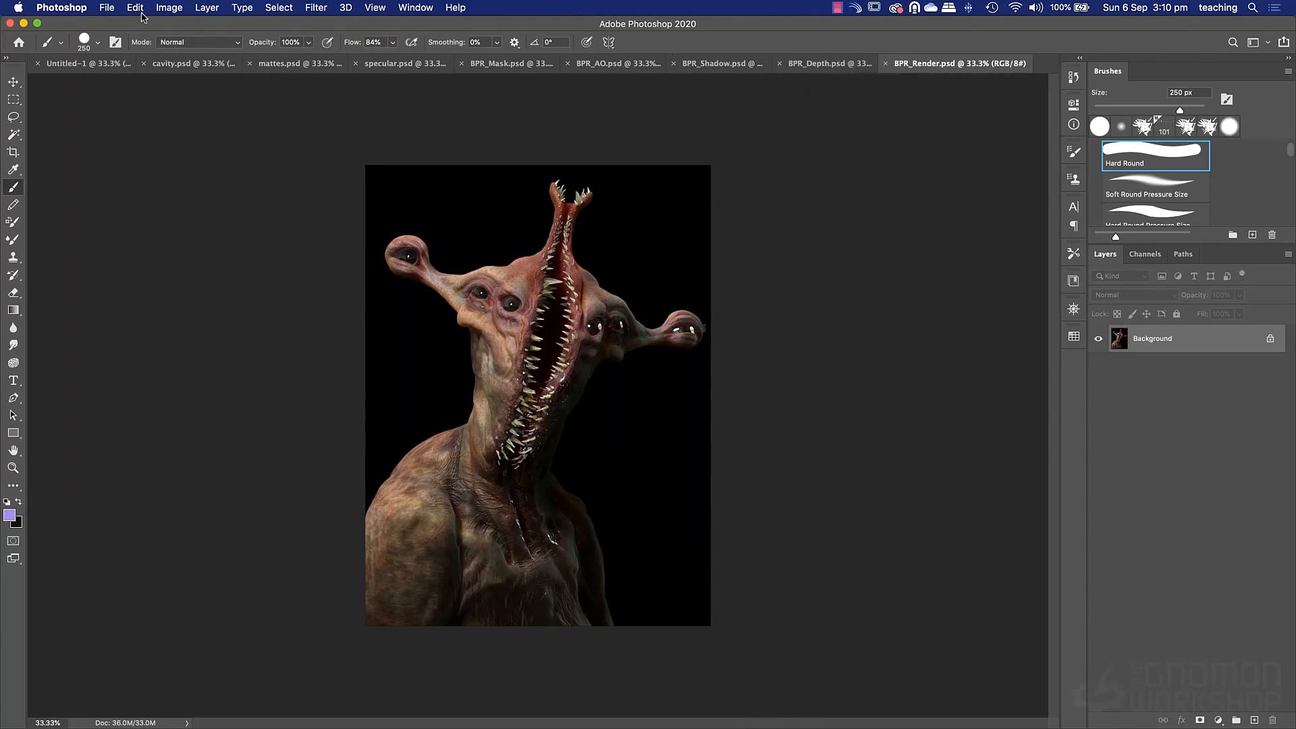
Check the color mode of BPR_Render.psd and close that document.
left_click(176, 9)
mouse_move(194, 29)
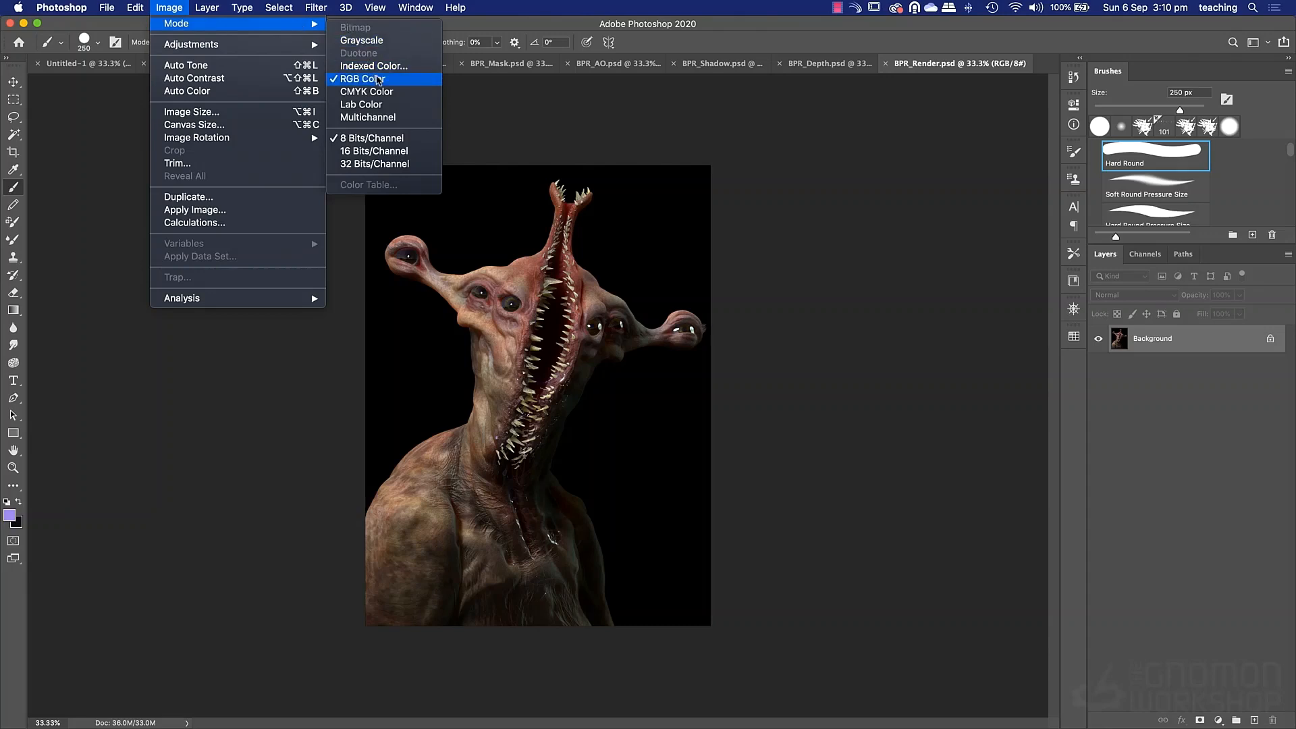
left_click(919, 76)
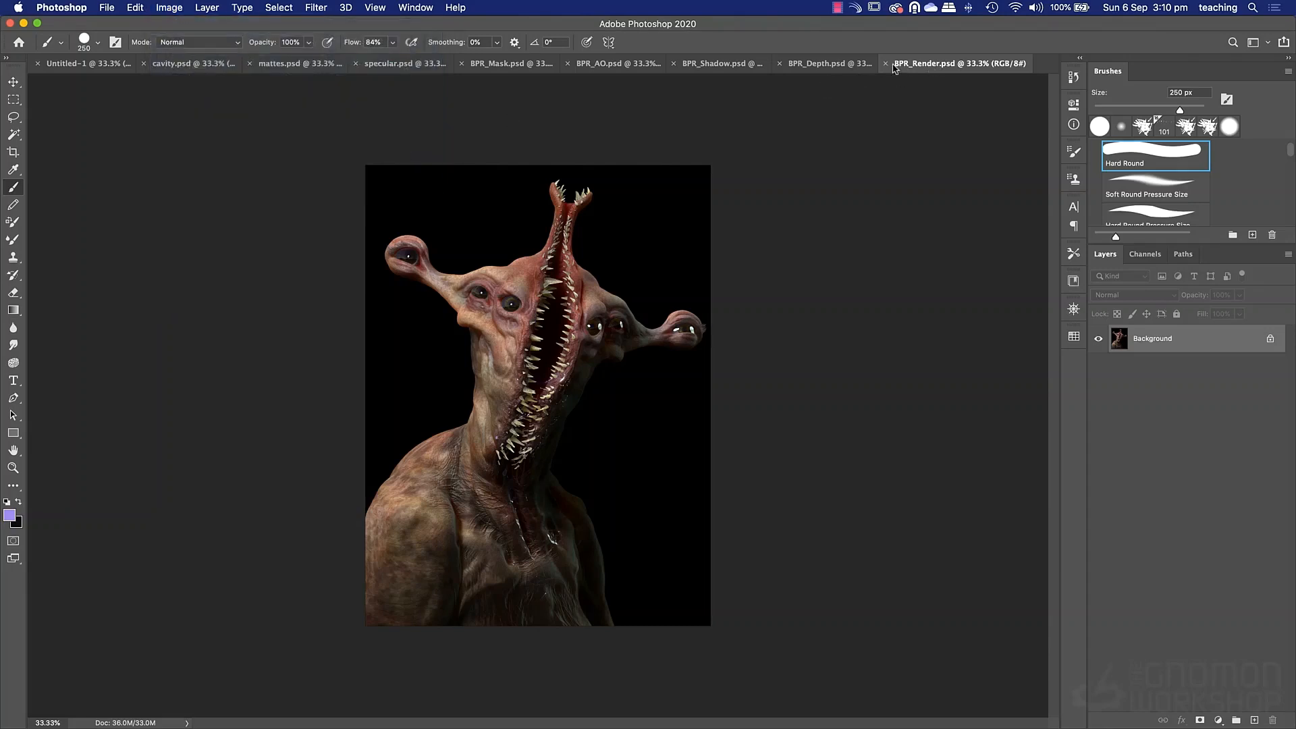
left_click(885, 63)
Convert BPR_Shadow.psd to Grayscale mode first and from there to RGB Color.
left_click(803, 64)
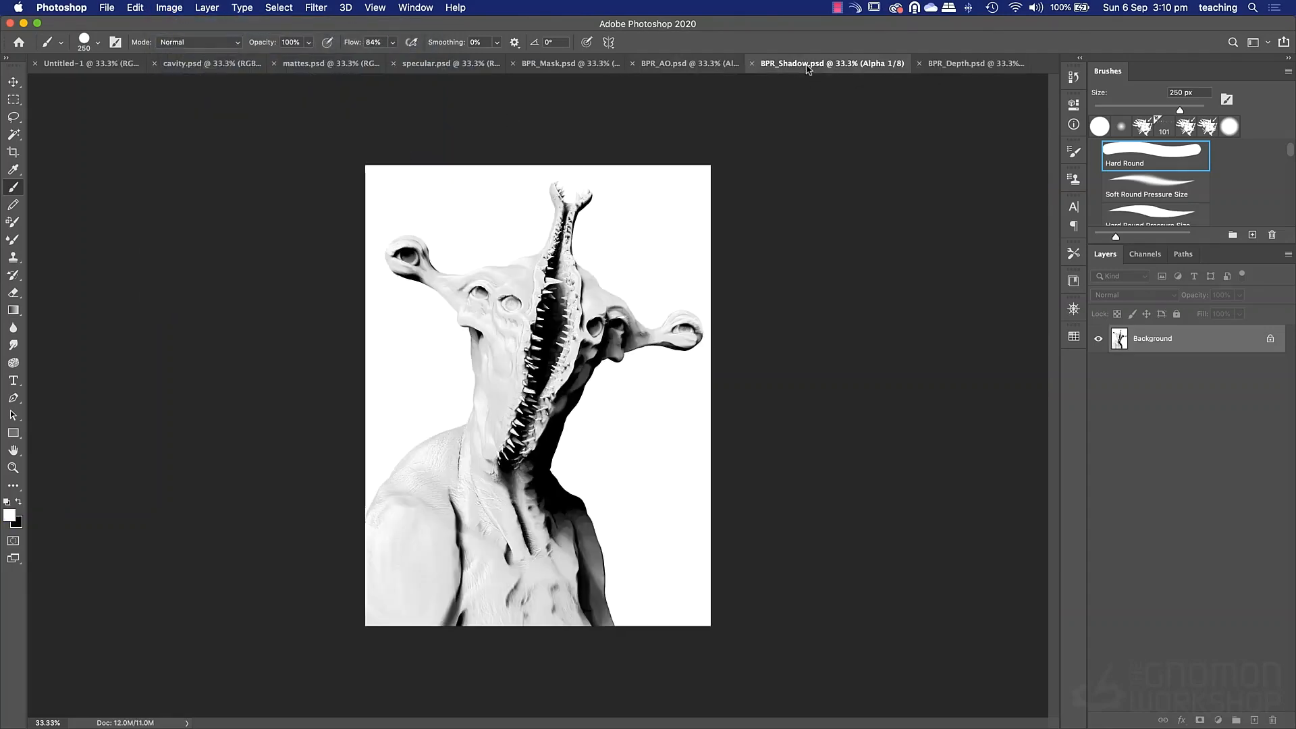
left_click(169, 8)
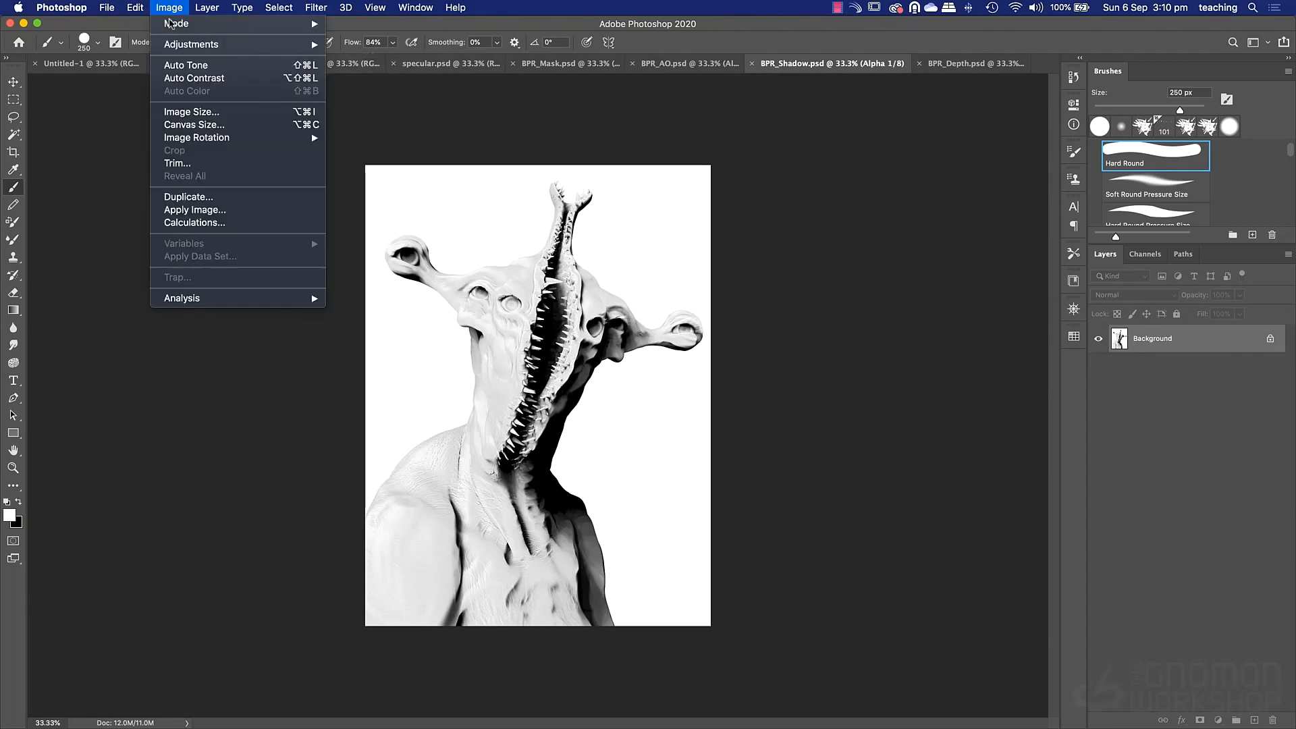
mouse_move(175, 32)
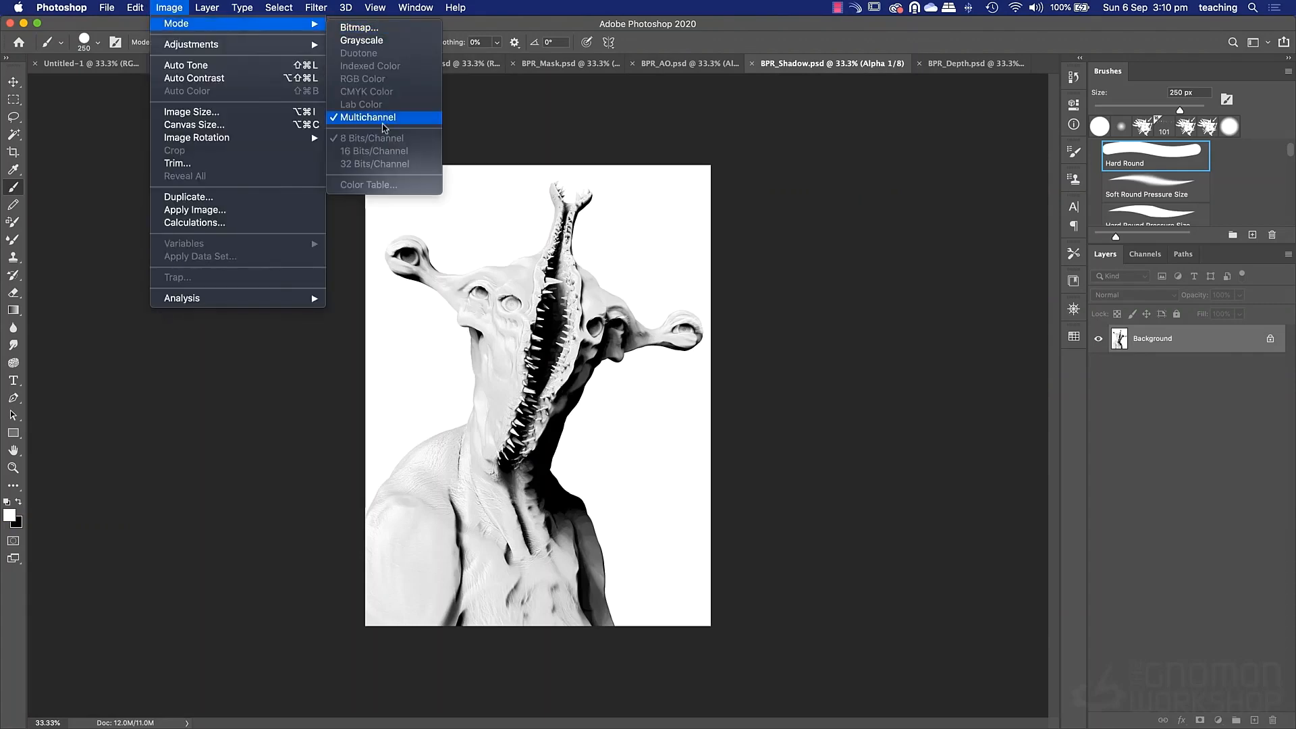
left_click(363, 41)
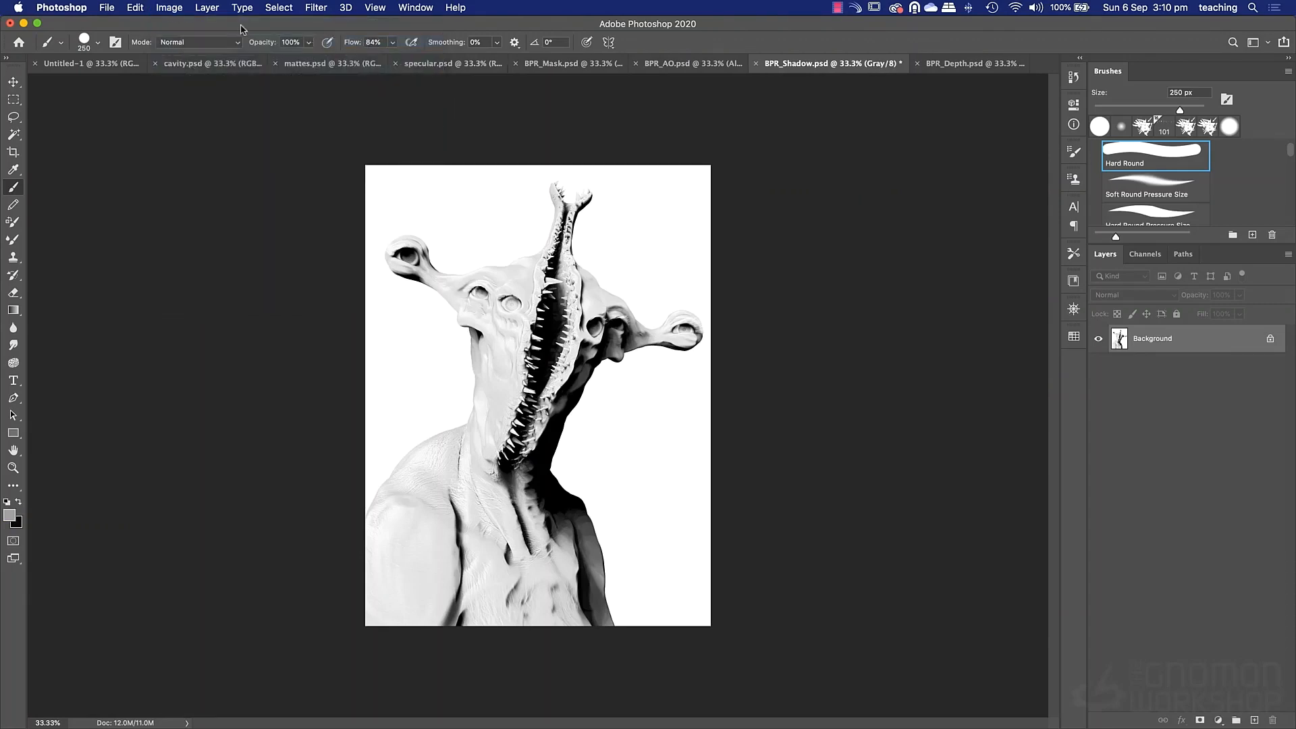
left_click(162, 8)
mouse_move(170, 25)
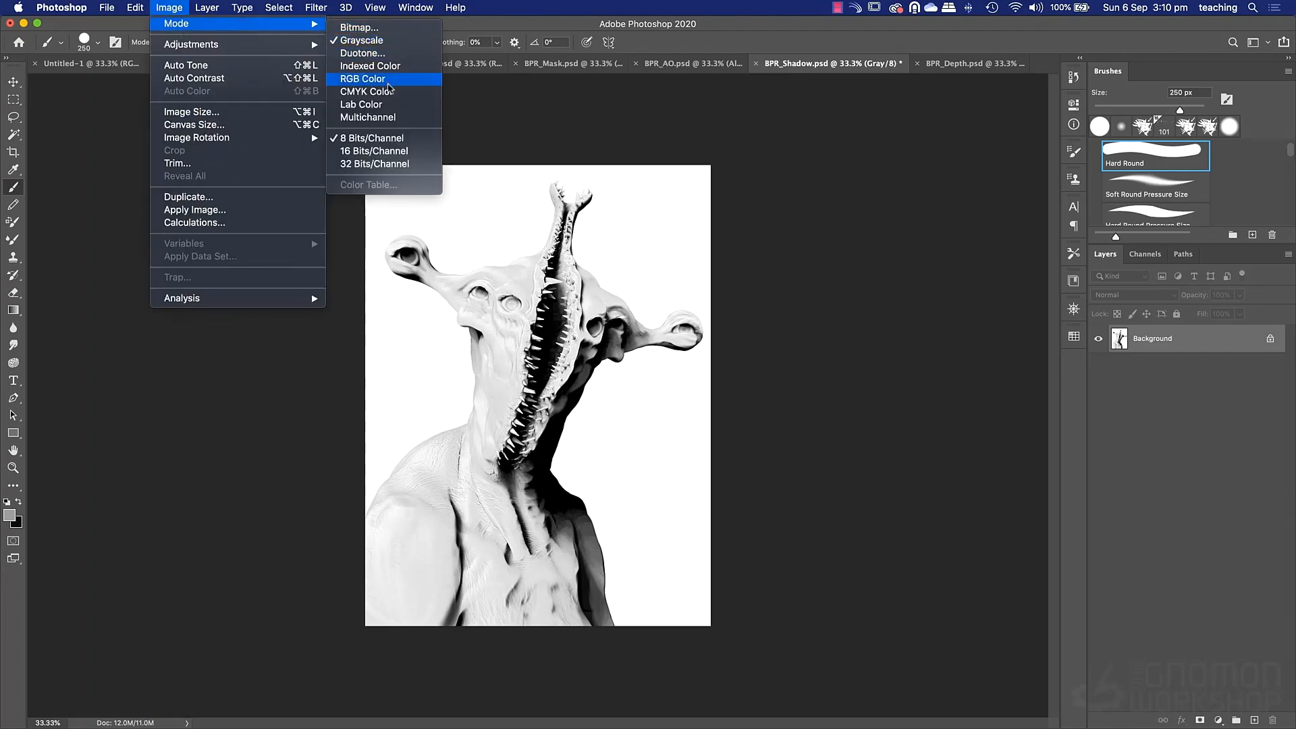
left_click(390, 84)
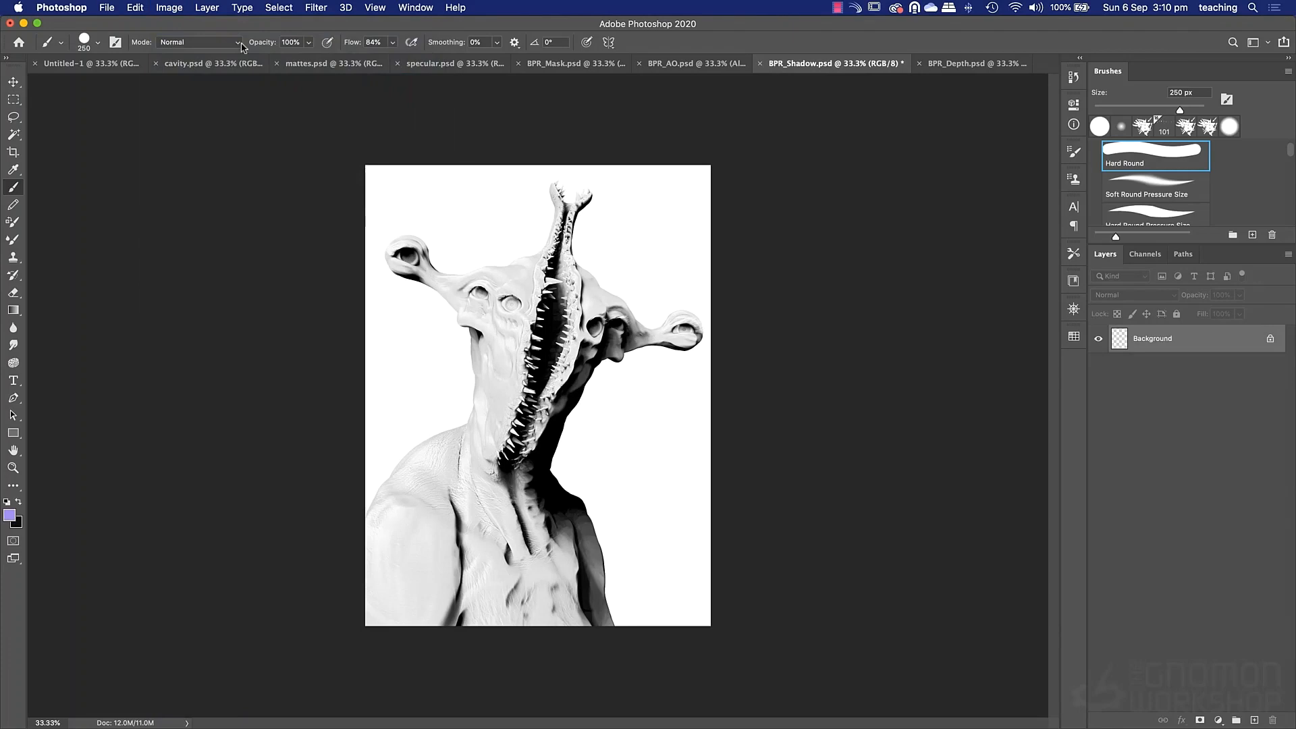
Keep BPR_Shadow.psd at 8 Bits/Channel, and save and close the document.
left_click(170, 8)
mouse_move(240, 33)
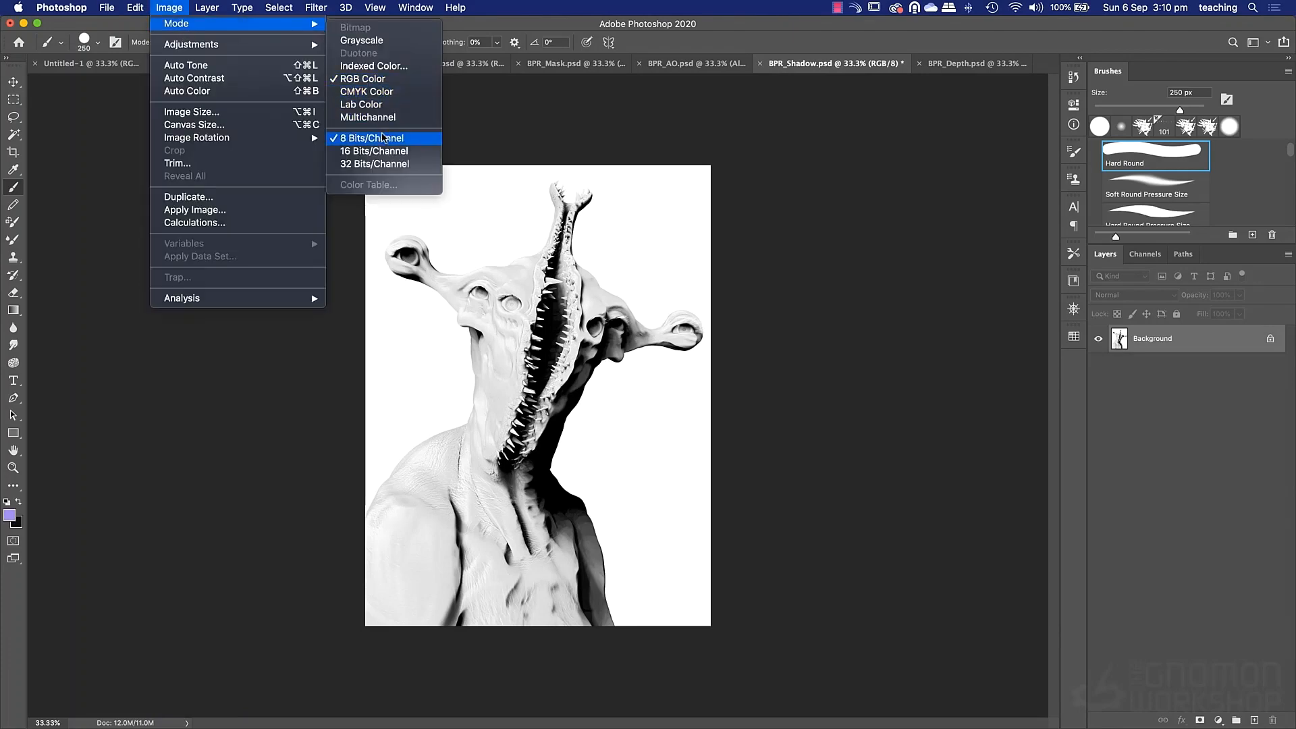
left_click(368, 138)
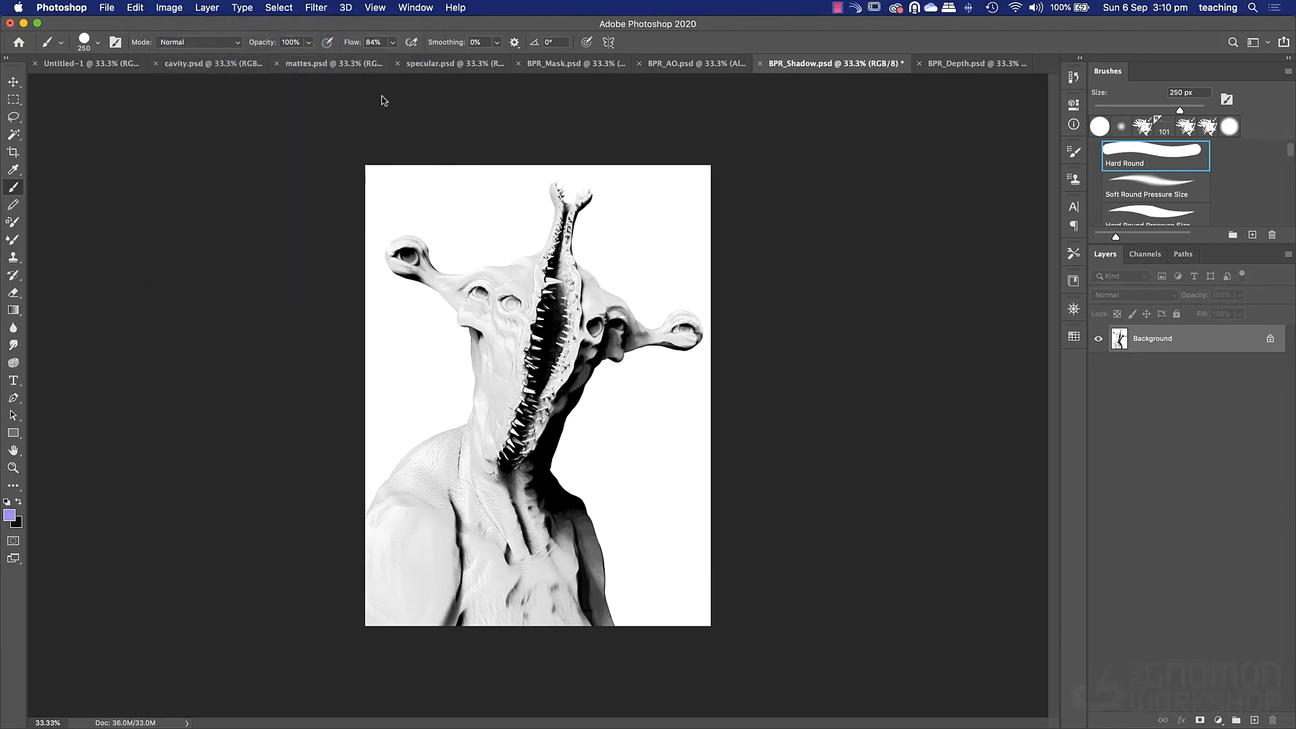
key("super+s")
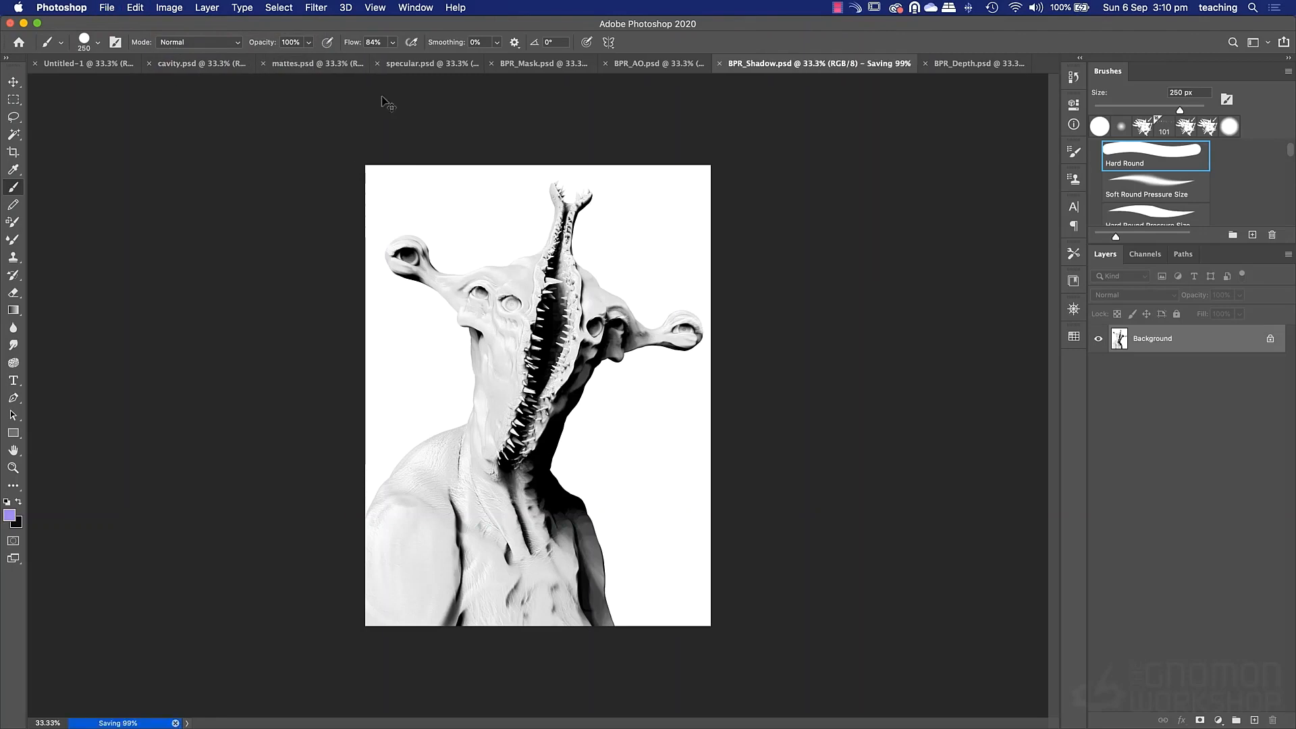
key("super+w")
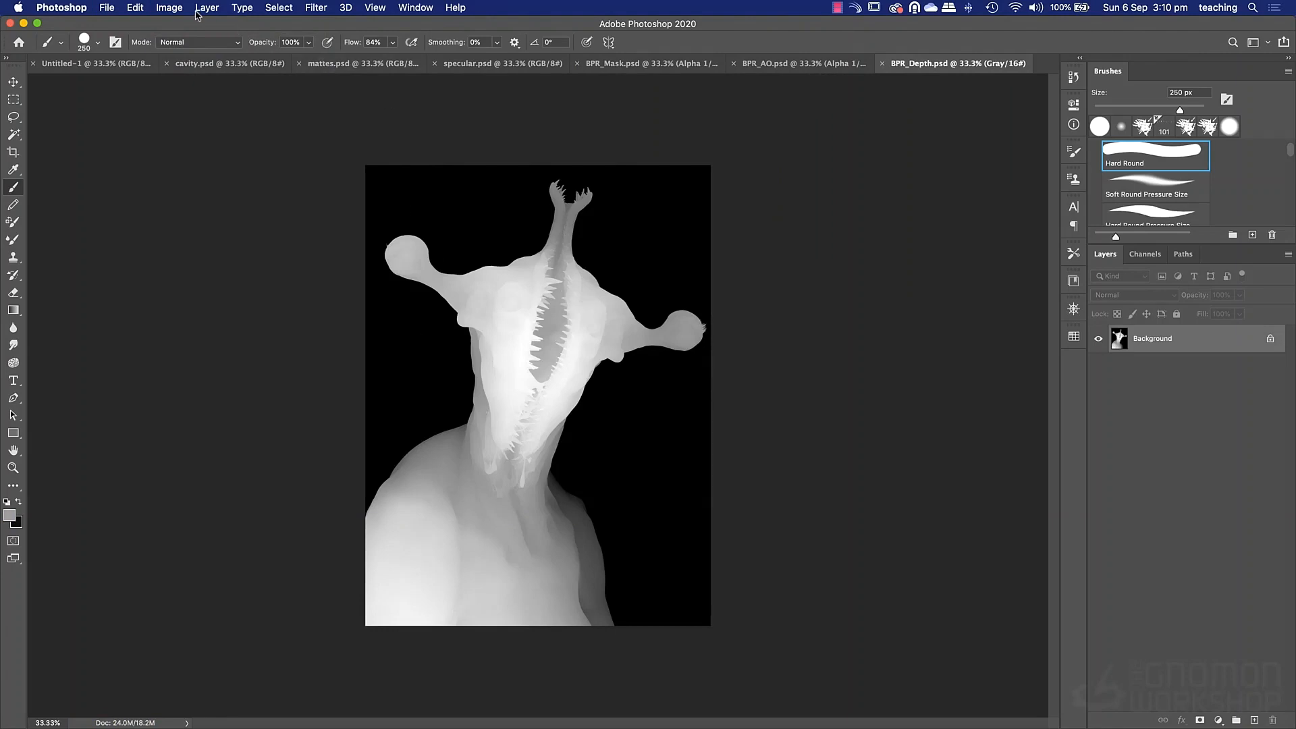
Convert BPR_Depth.psd to RGB Color mode and set its depth to 8 Bits/Channel.
left_click(168, 8)
mouse_move(172, 25)
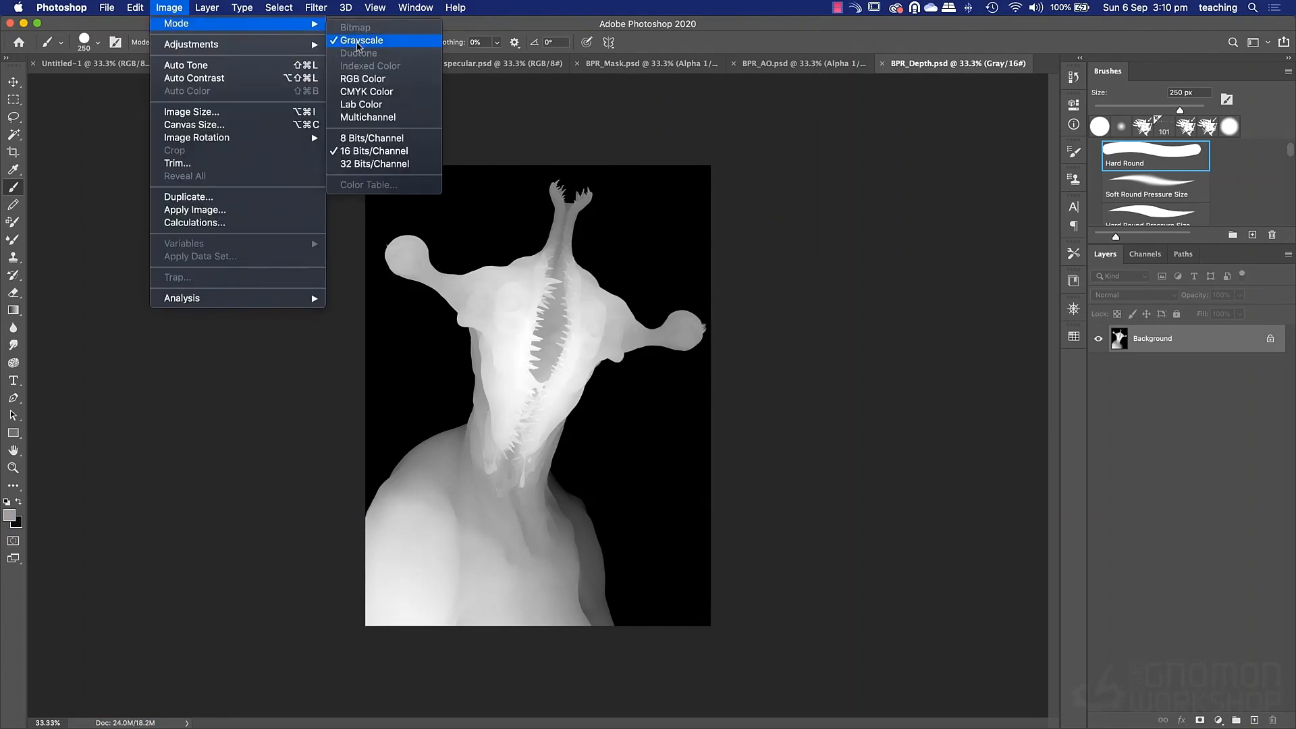
left_click(375, 83)
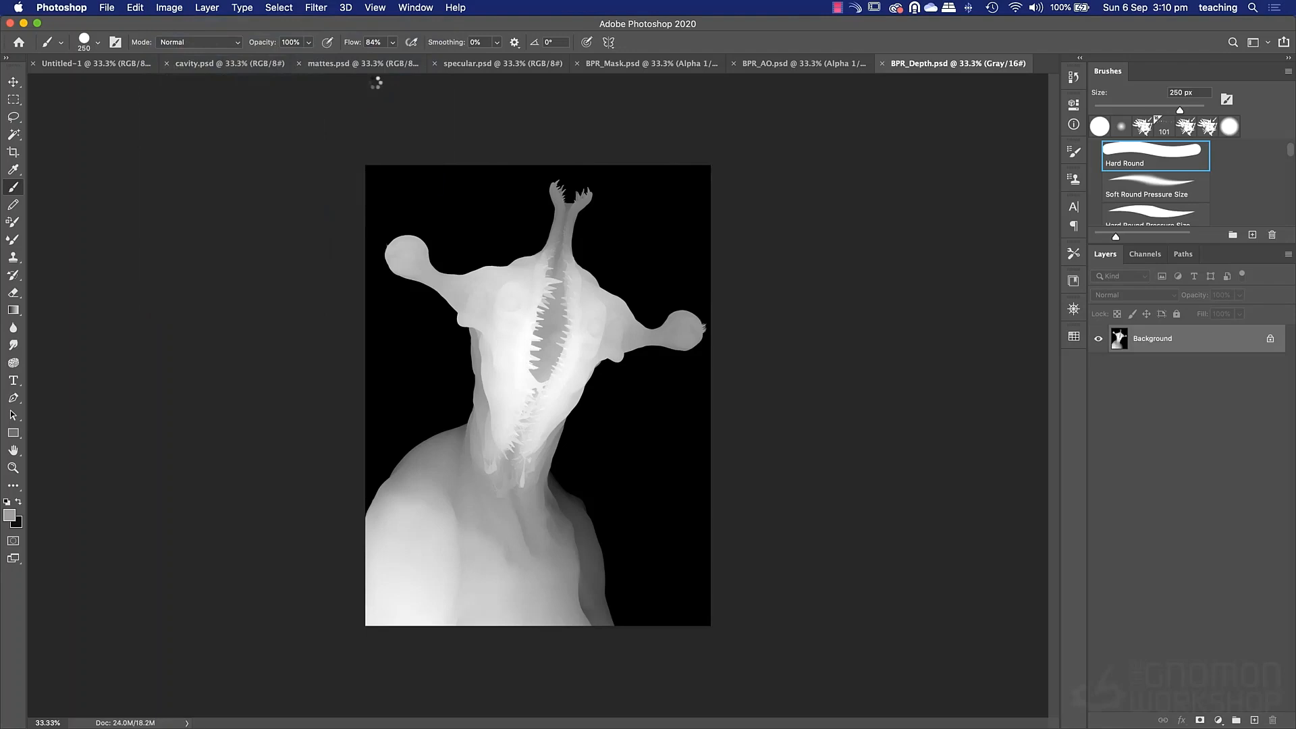
left_click(168, 9)
mouse_move(179, 31)
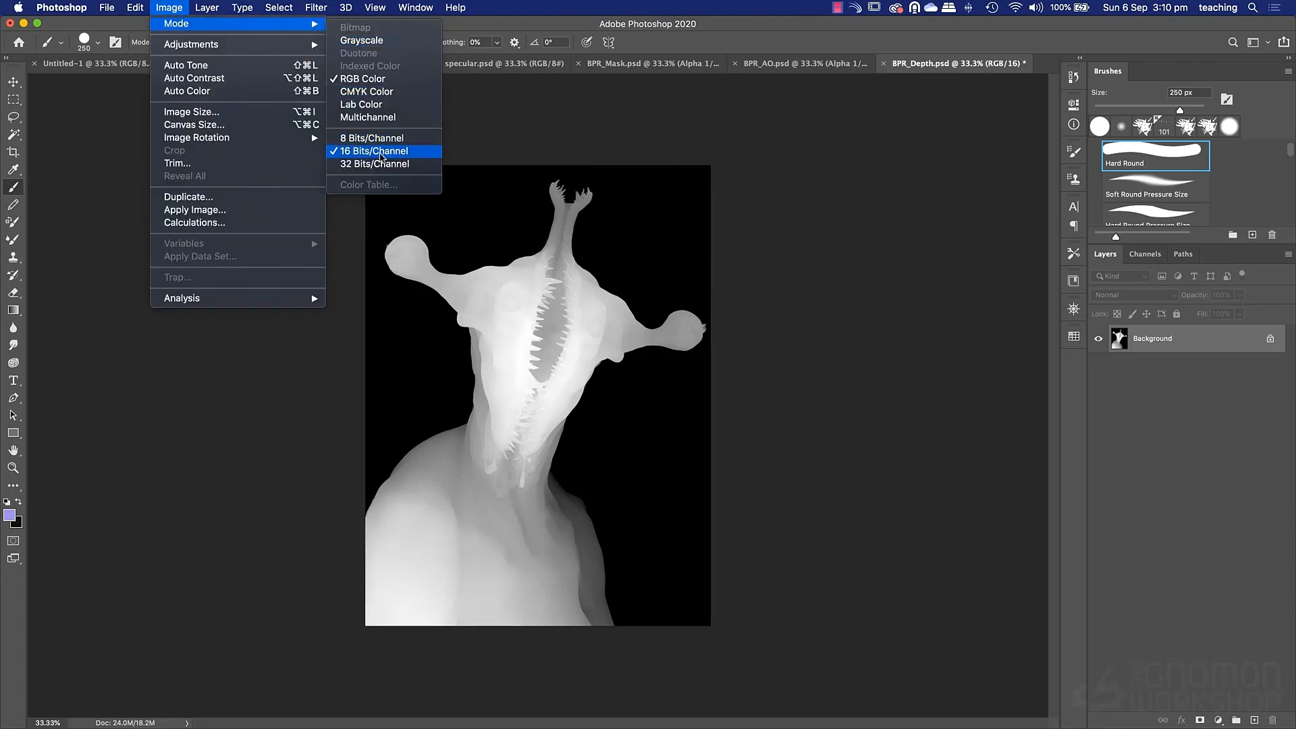
left_click(371, 139)
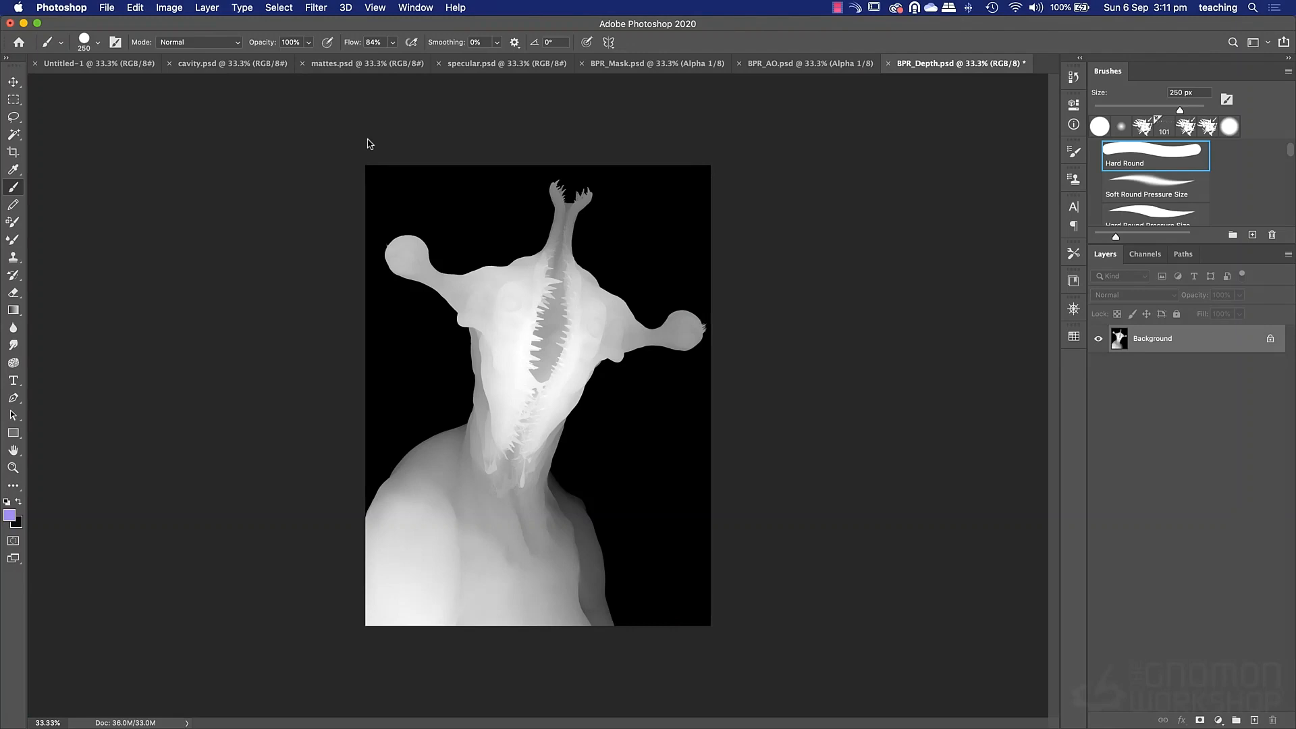
Save BPR_Depth.psd and close it.
key("super+s")
key("super+w")
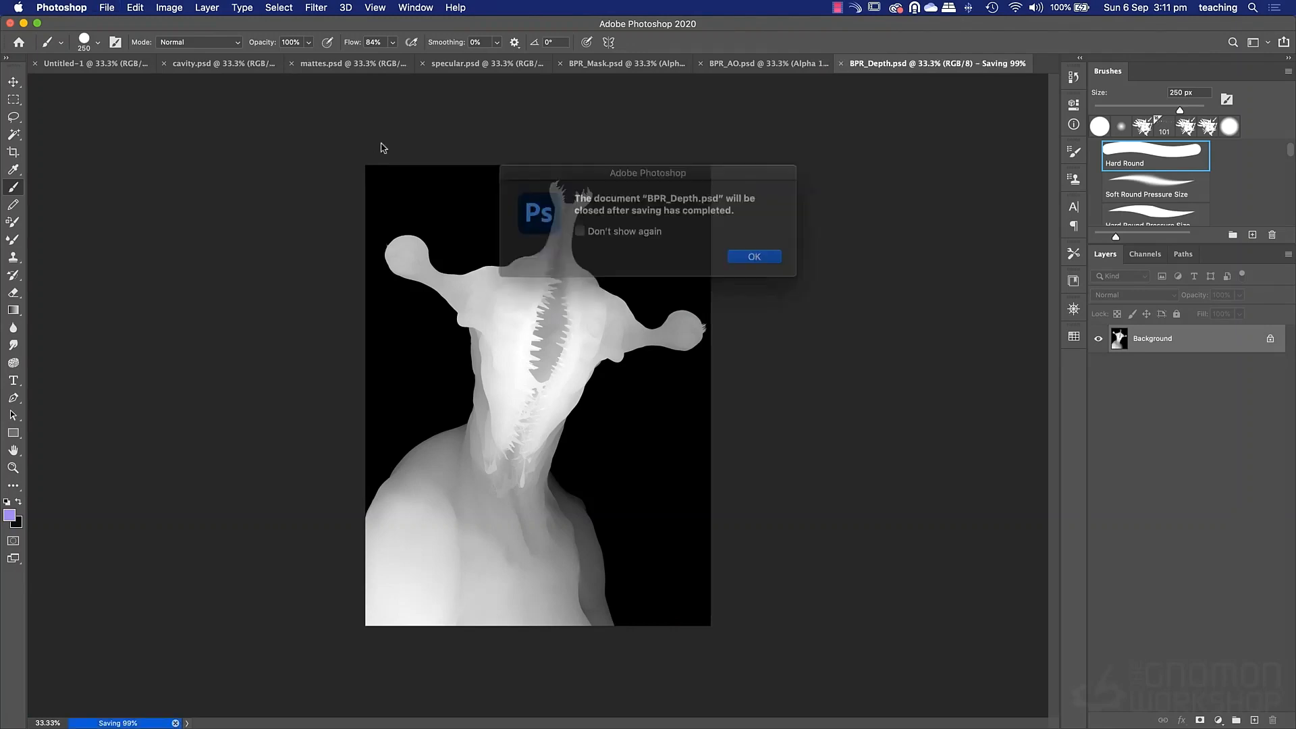
left_click(743, 255)
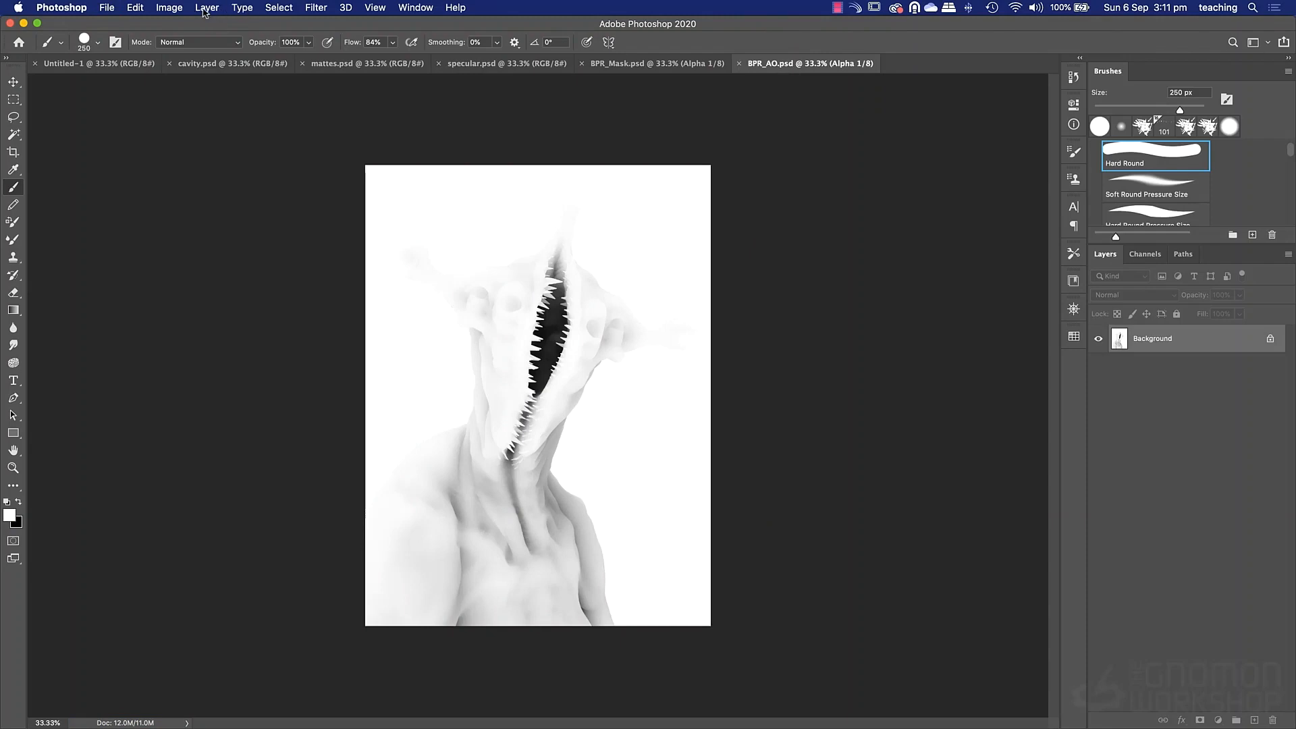
Convert BPR_AO.psd to Grayscale first and from there to RGB Color, and close it with the changes saved.
left_click(169, 7)
mouse_move(178, 24)
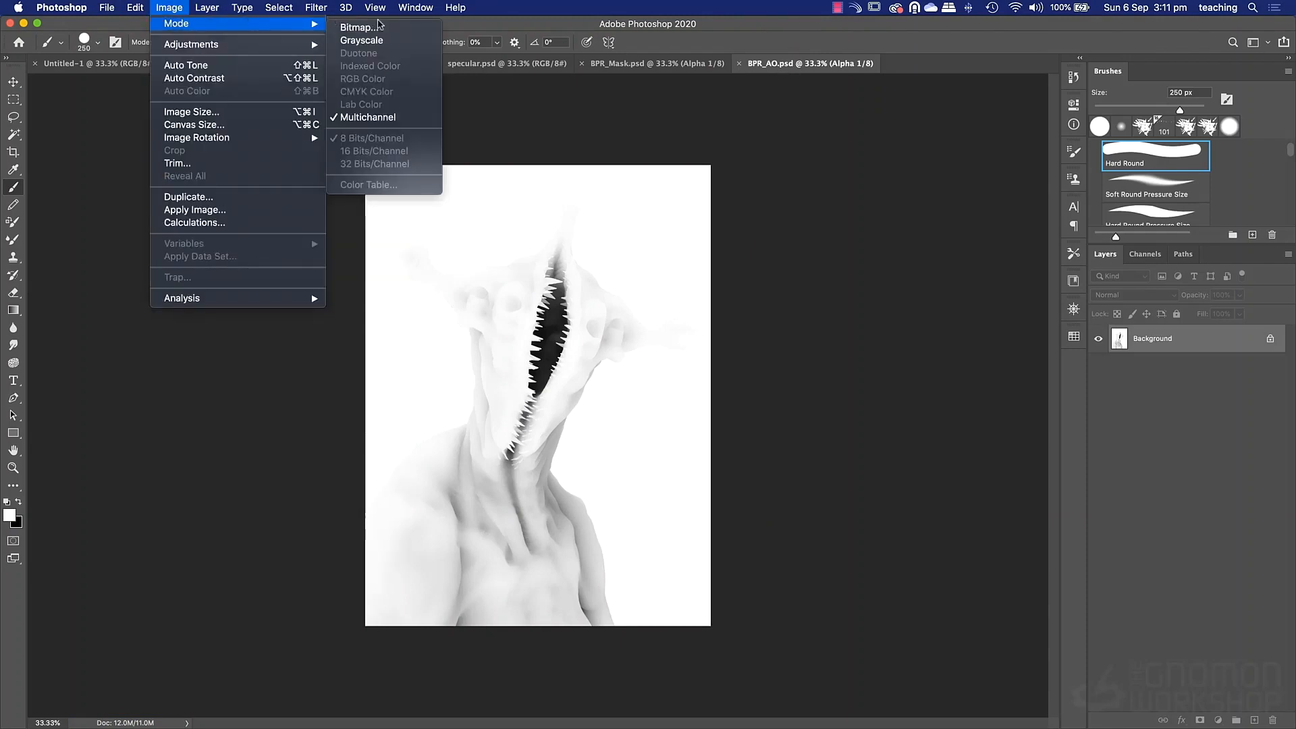
left_click(374, 43)
left_click(169, 7)
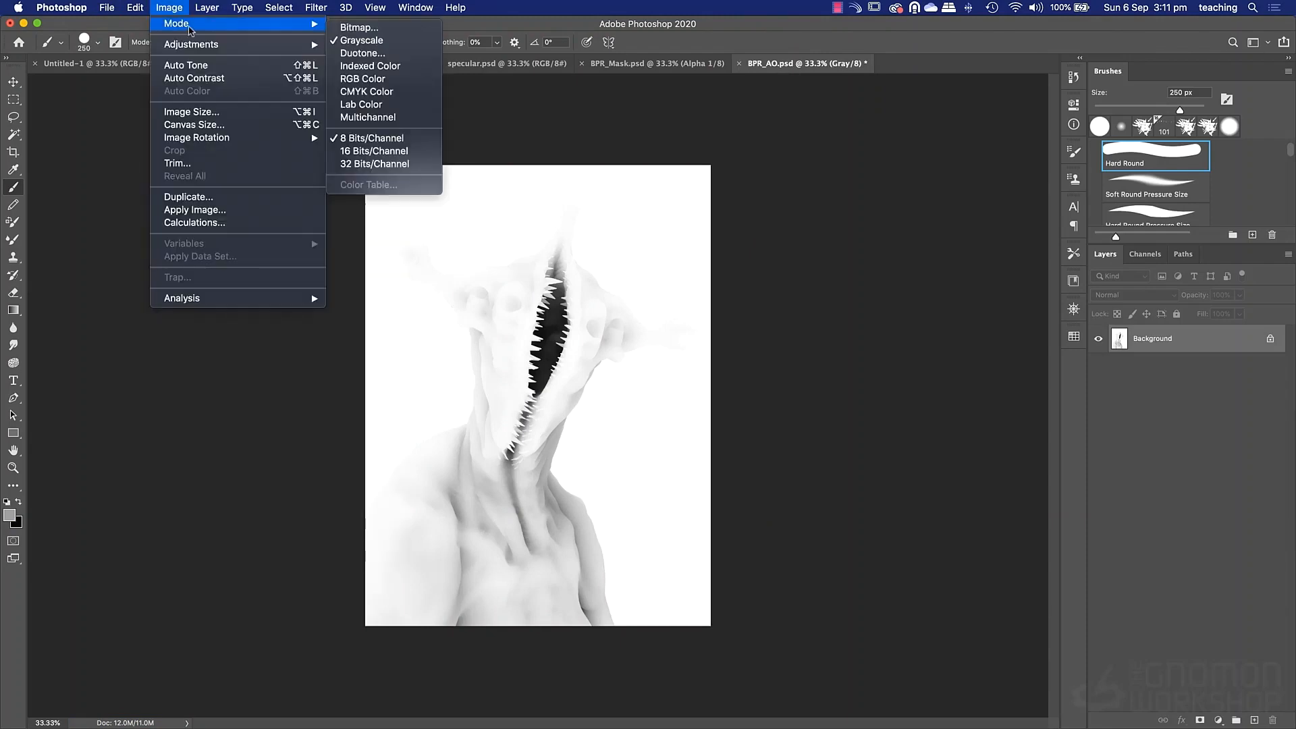
left_click(367, 79)
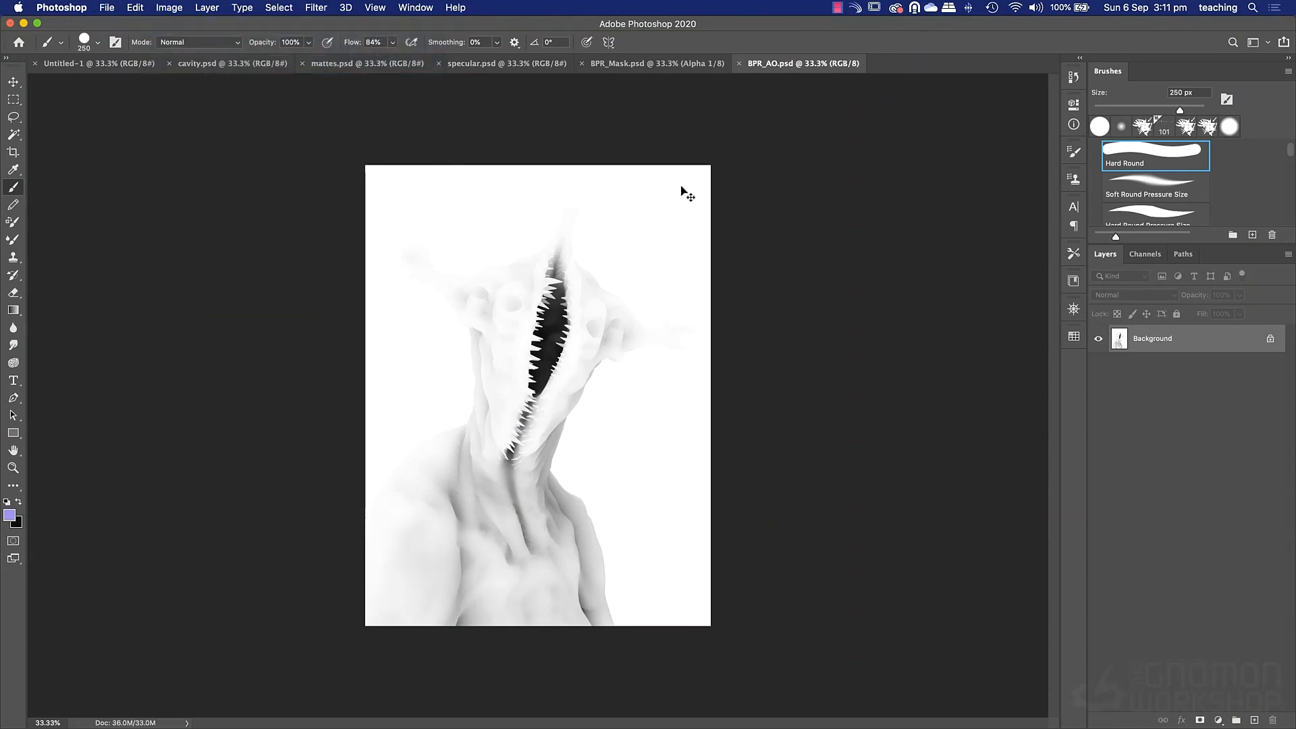
key("super+w")
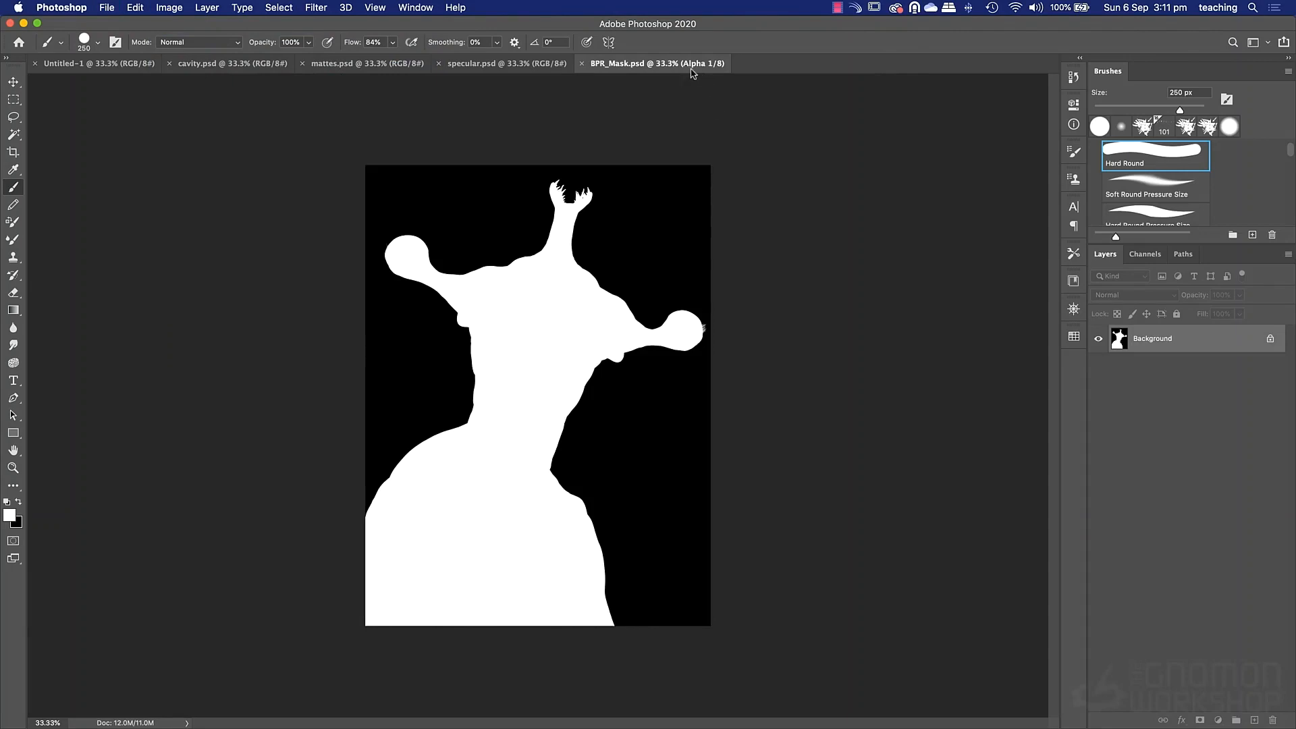
Convert BPR_Mask.psd to Grayscale first and from there to RGB Color, and close it with the changes saved.
left_click(168, 9)
mouse_move(177, 23)
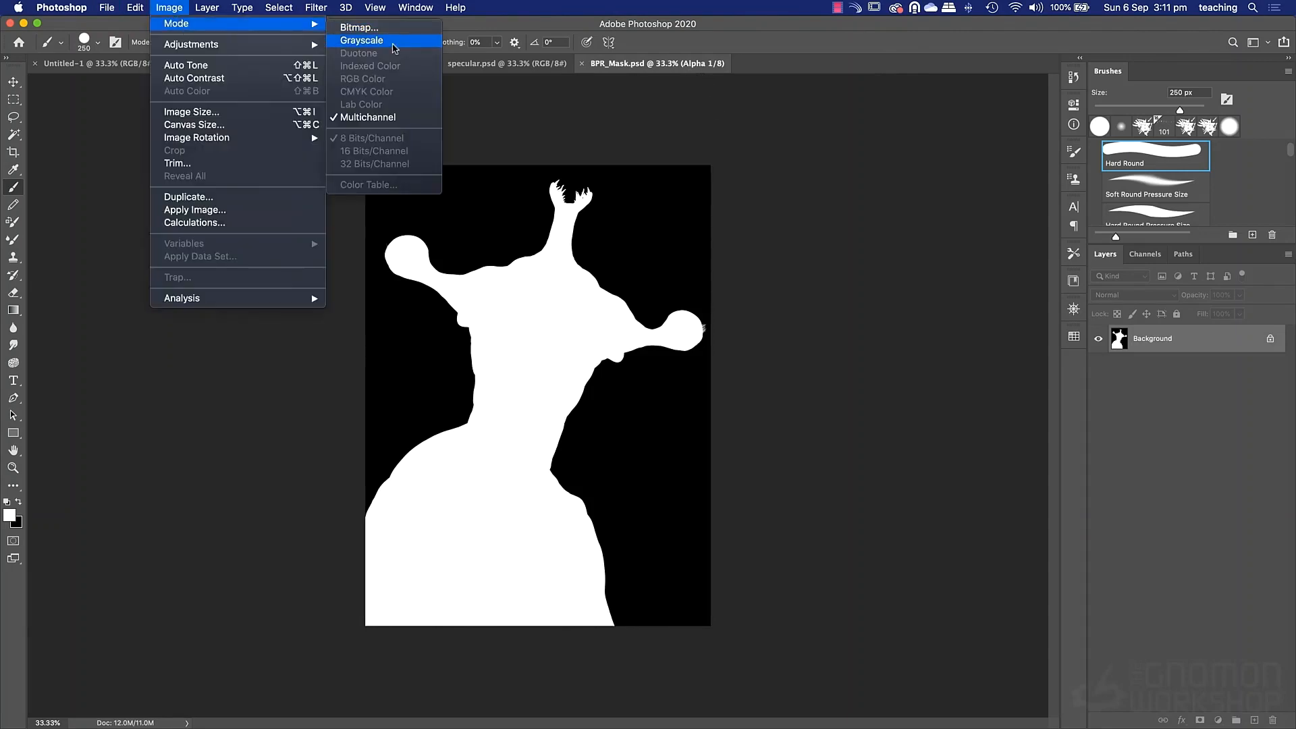
left_click(395, 42)
left_click(169, 7)
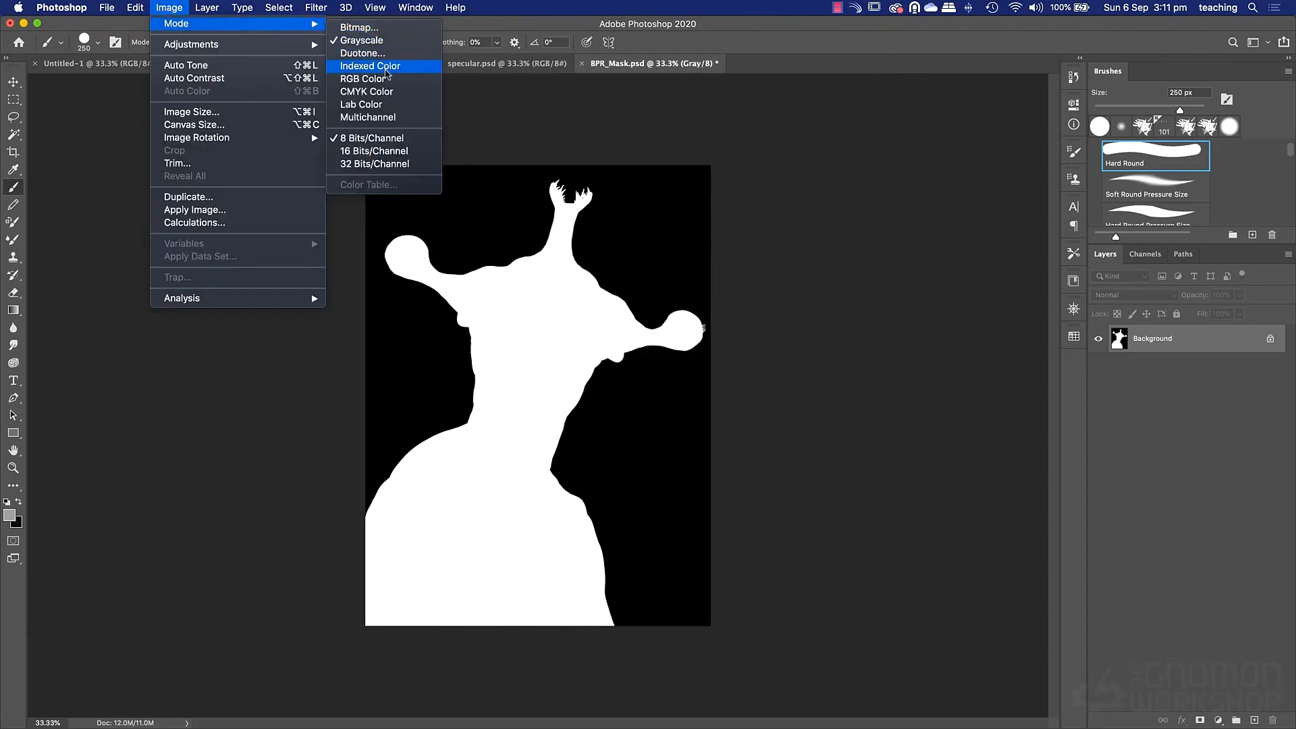
left_click(390, 80)
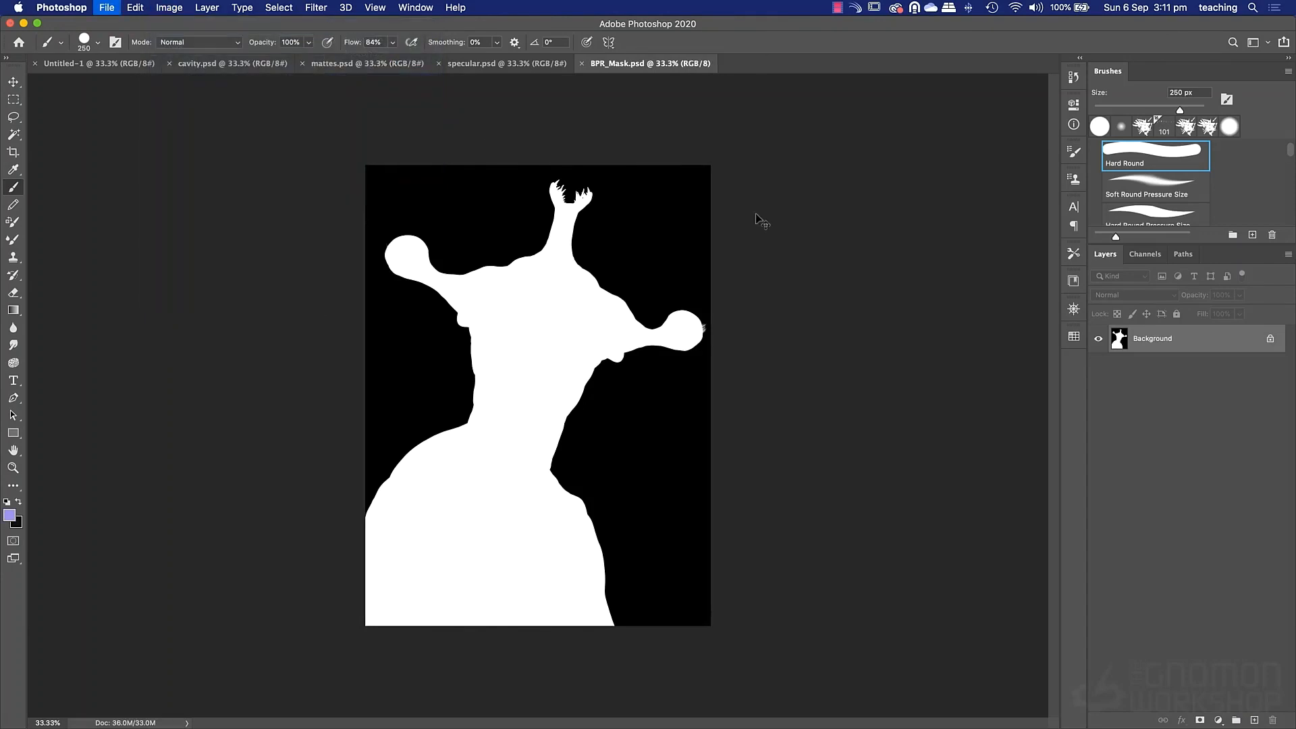
key("super+w")
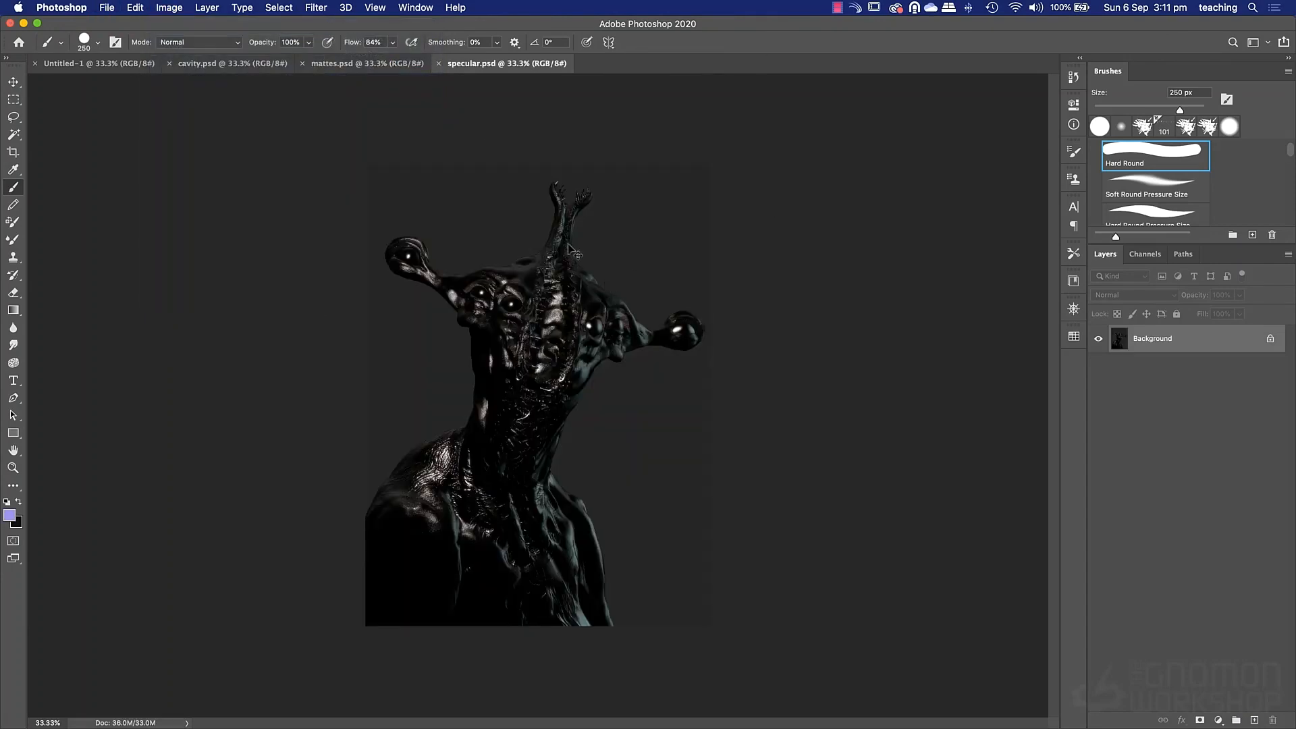
Check the color mode and bit depth of specular.psd and close that document.
left_click(170, 9)
mouse_move(173, 26)
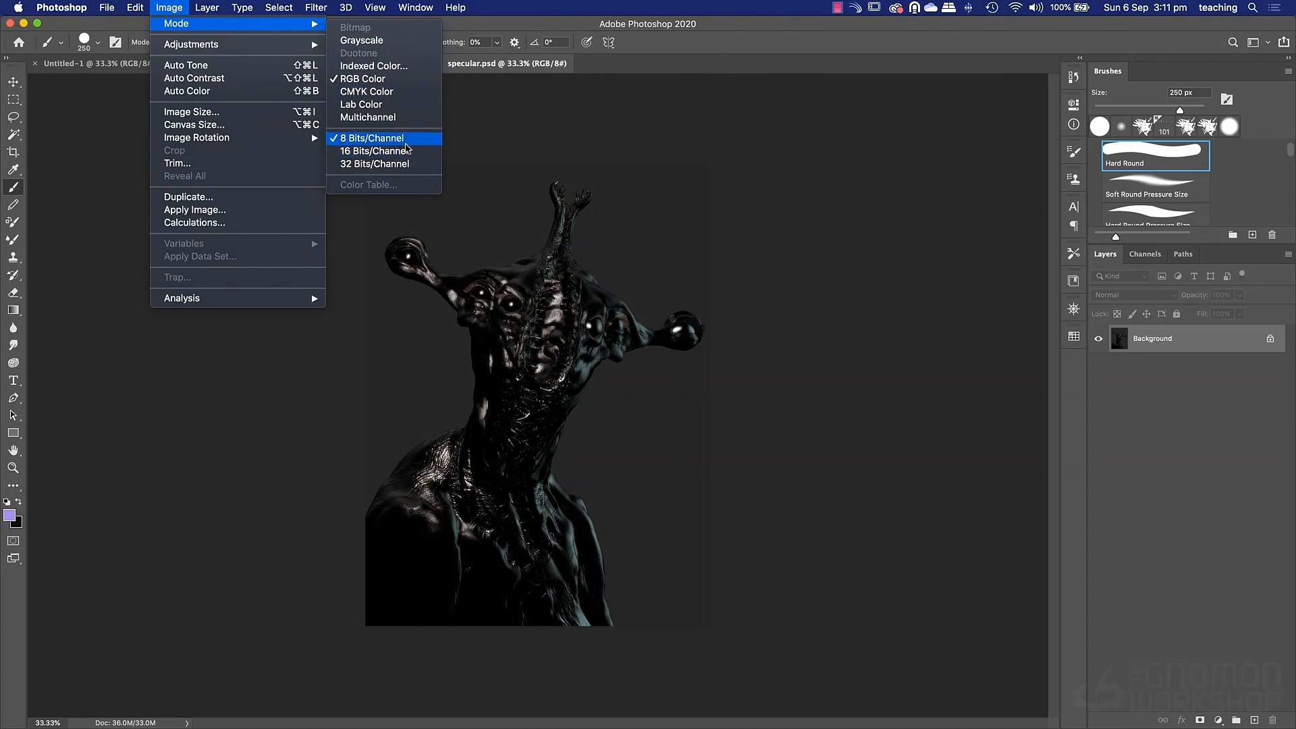
left_click(1000, 276)
key("super+w")
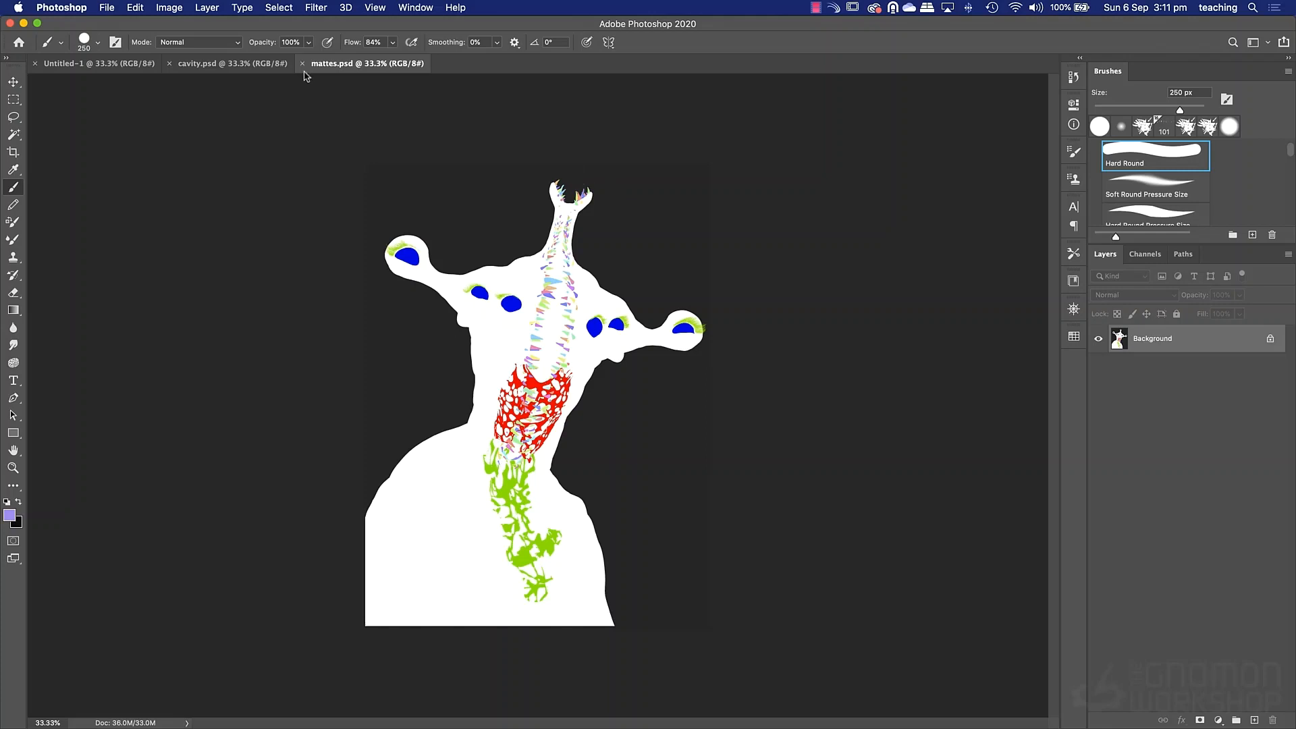
Check the color mode of mattes.psd, and close both mattes.psd and cavity.psd.
left_click(165, 9)
mouse_move(170, 25)
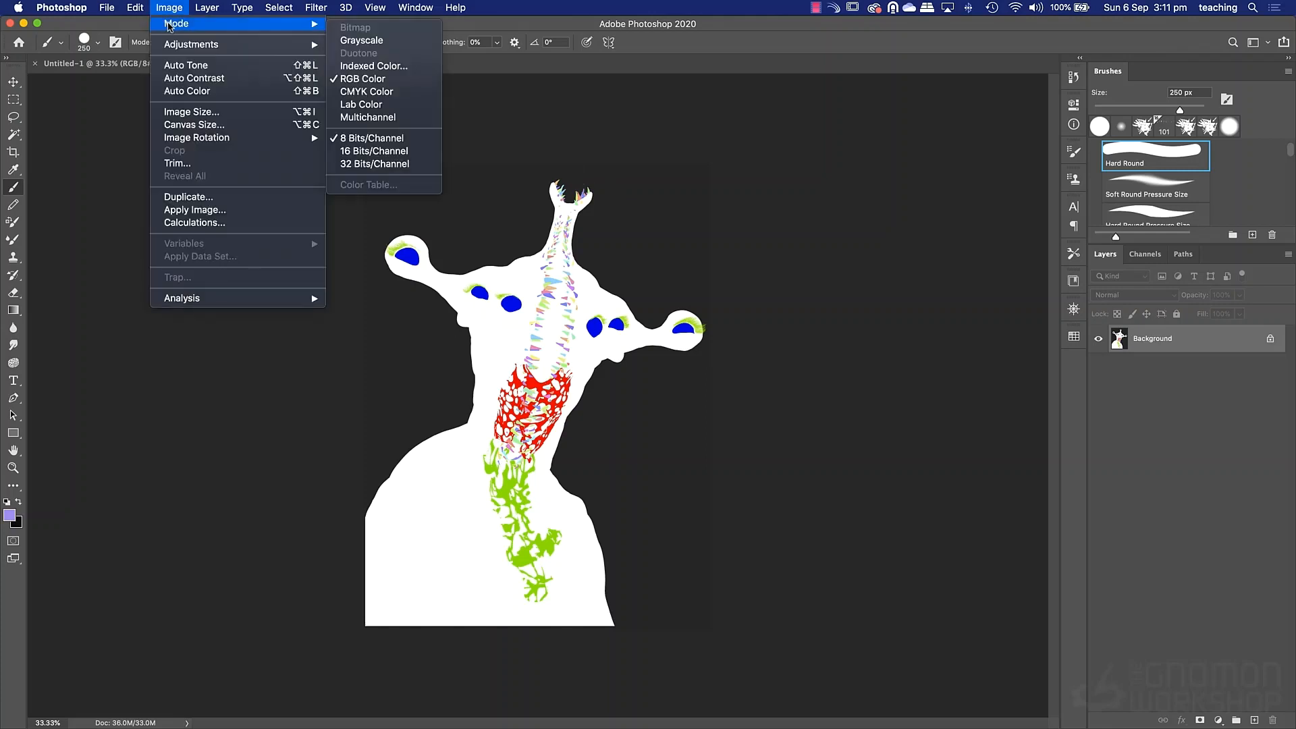
left_click(986, 313)
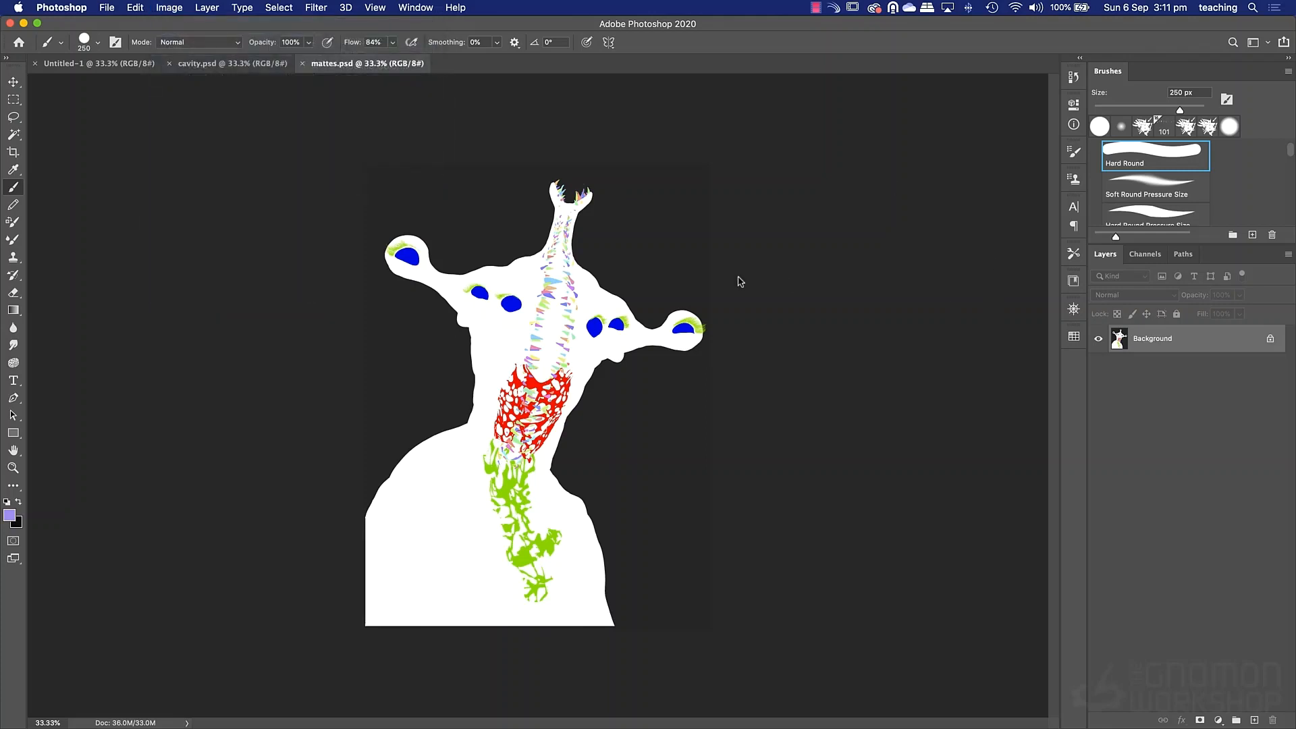
key("super+w")
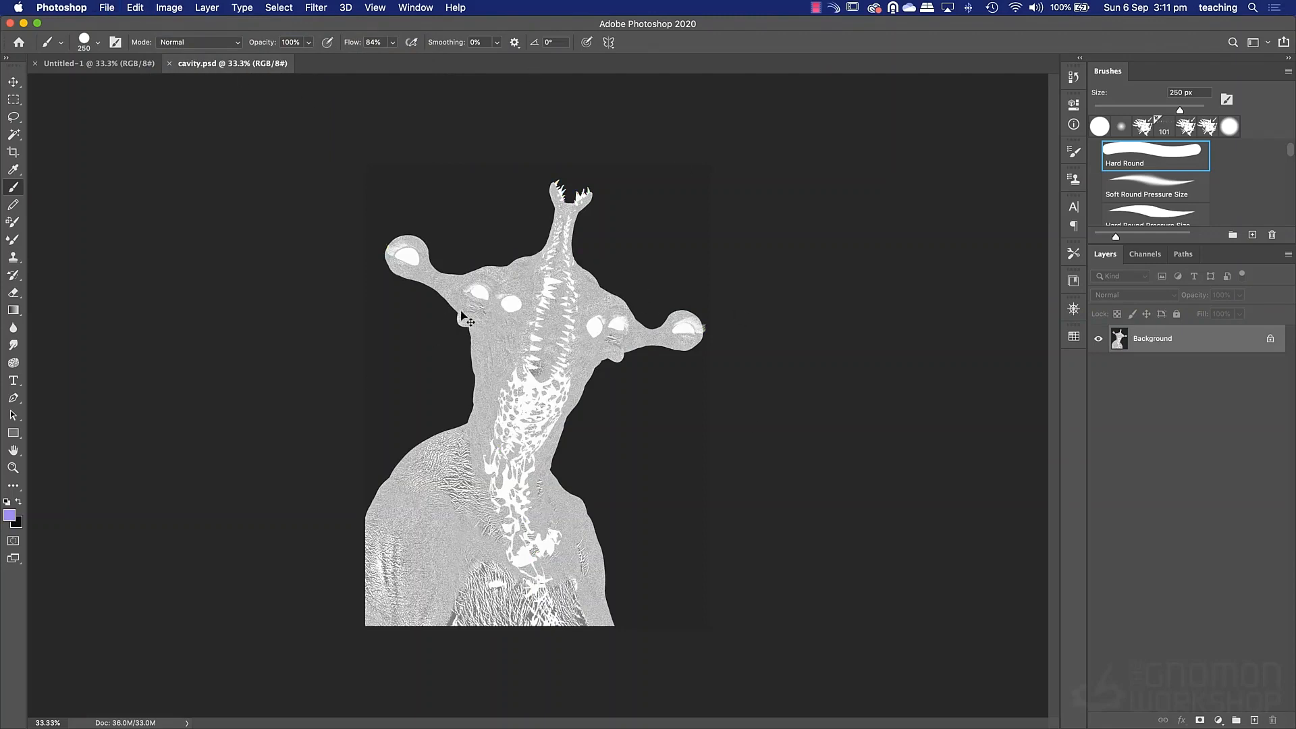
key("super+w")
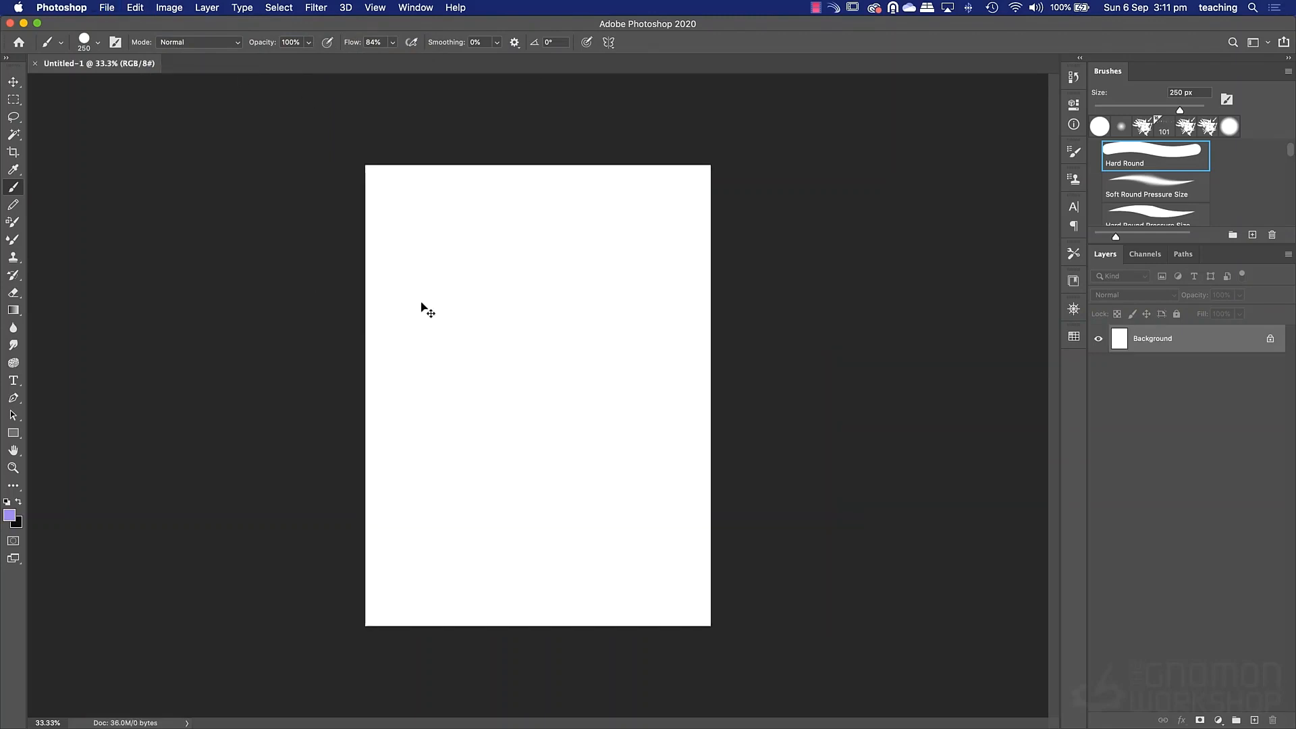
Load all nine PSD files from the passes folder into a single layered document with Load Files into Stack.
left_click(107, 7)
mouse_move(213, 330)
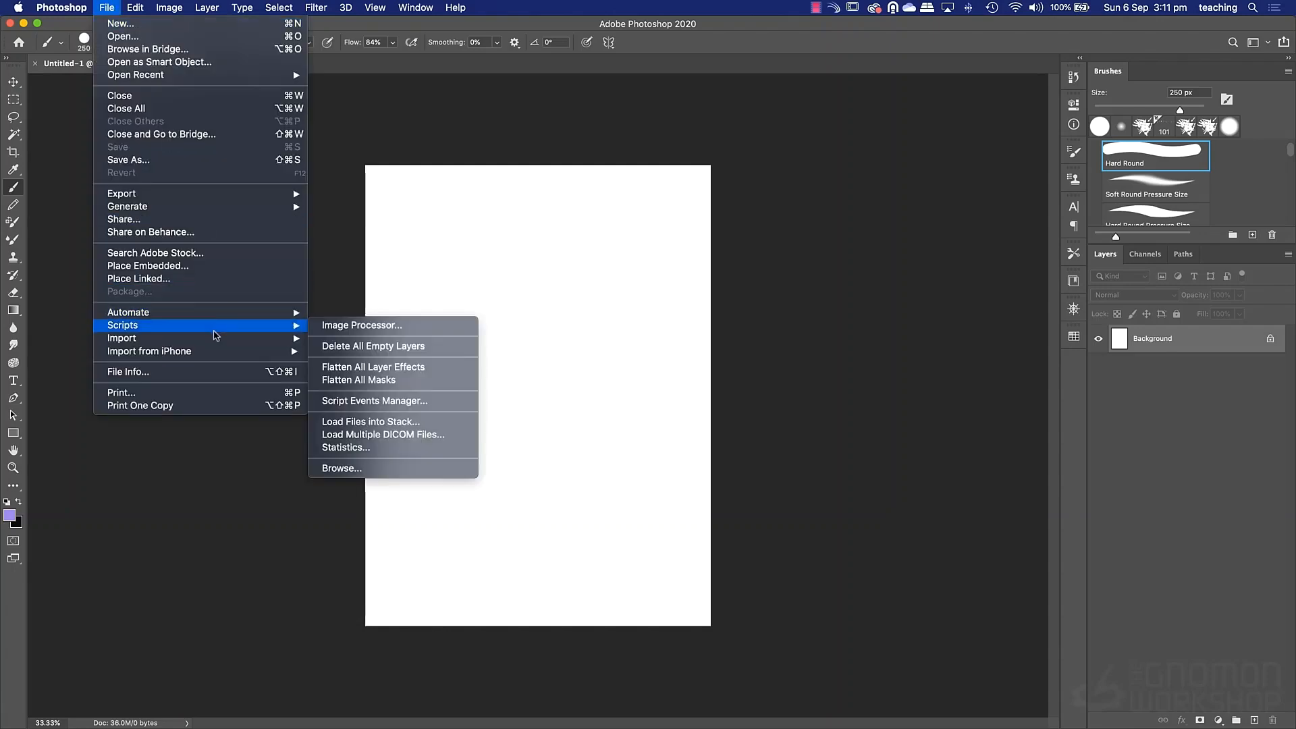
left_click(425, 424)
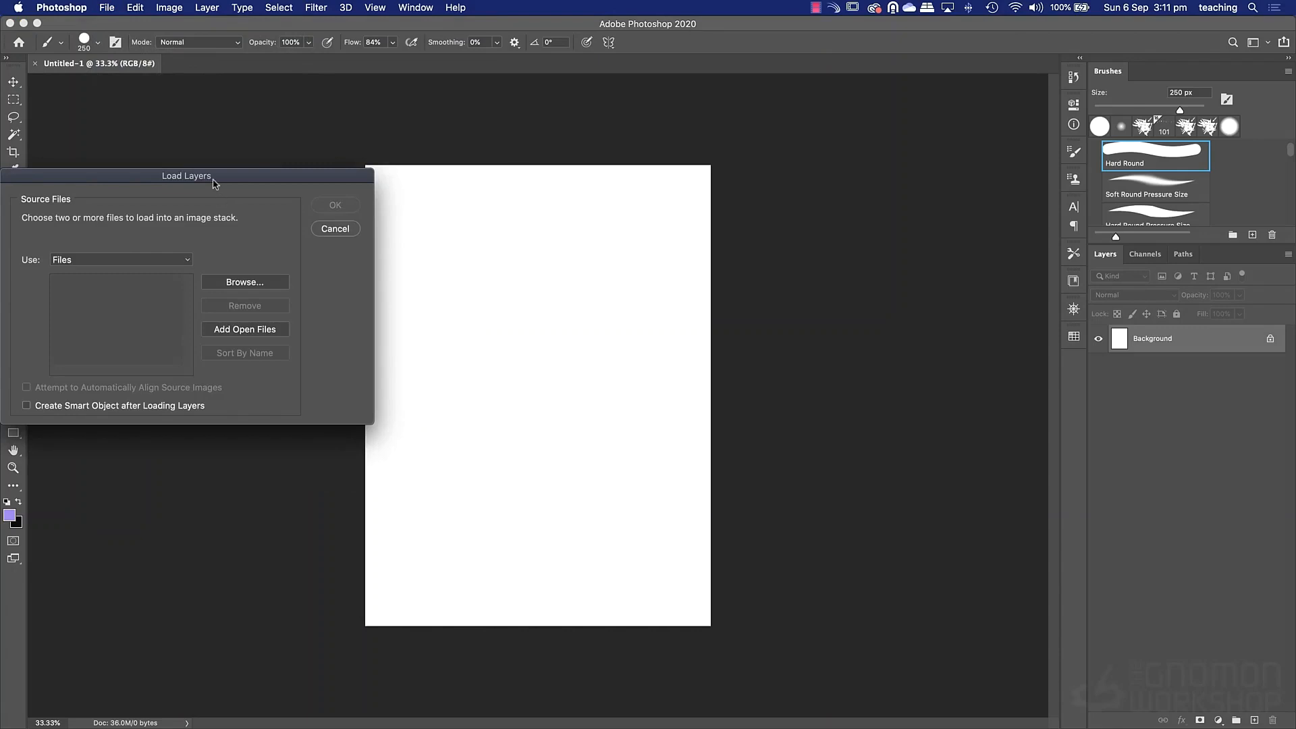
left_click_drag(214, 183, 408, 148)
left_click(445, 251)
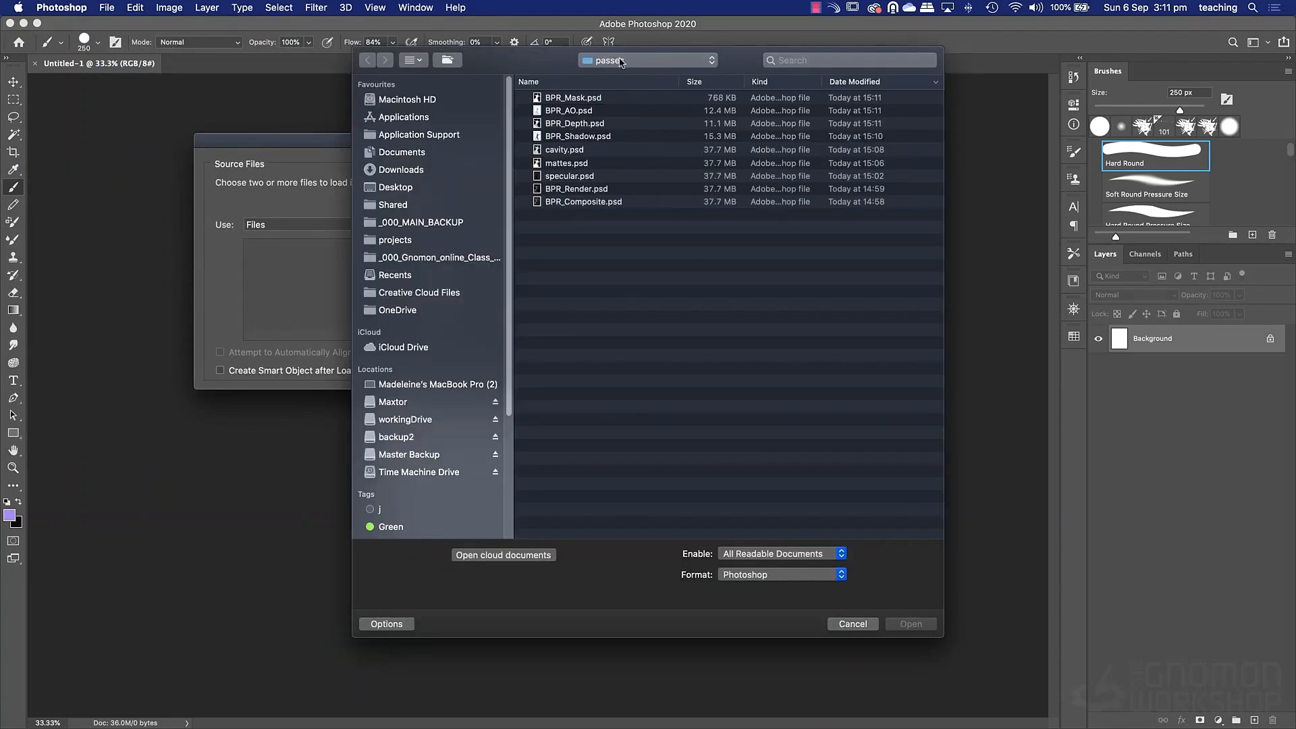
left_click_drag(621, 307, 523, 95)
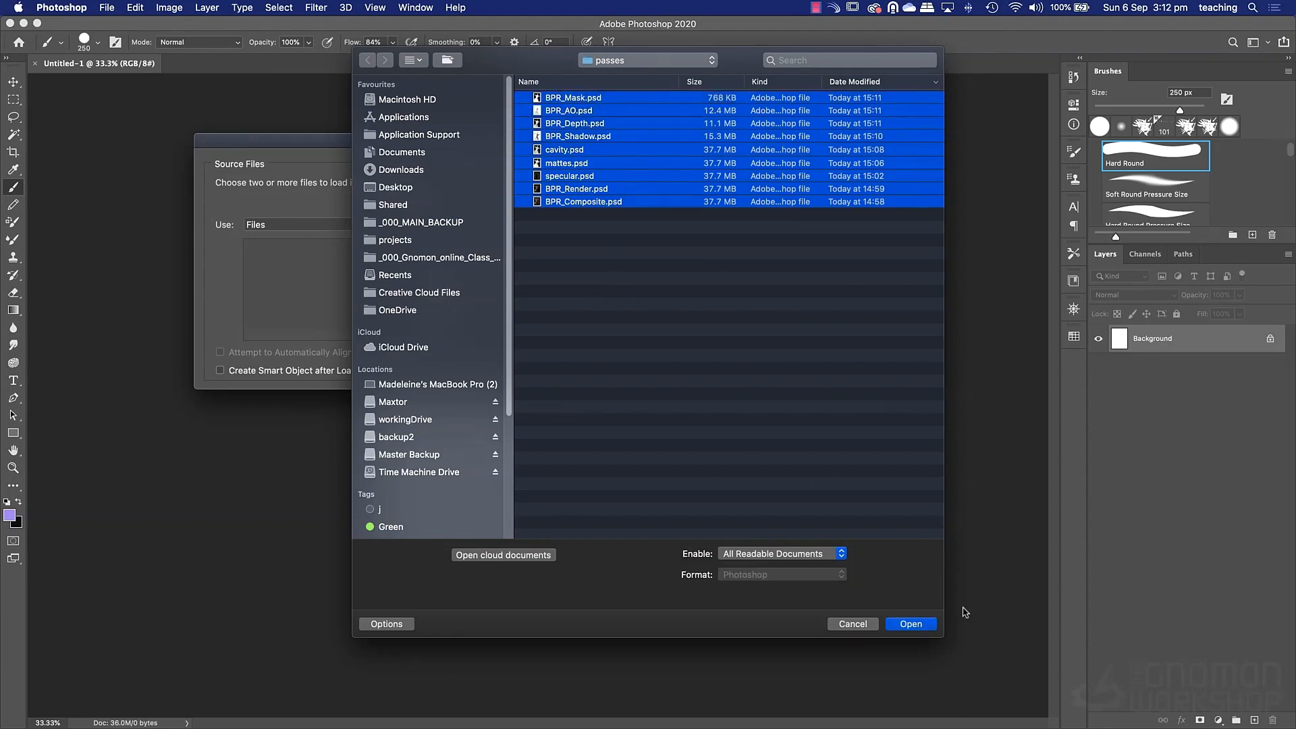
left_click(918, 625)
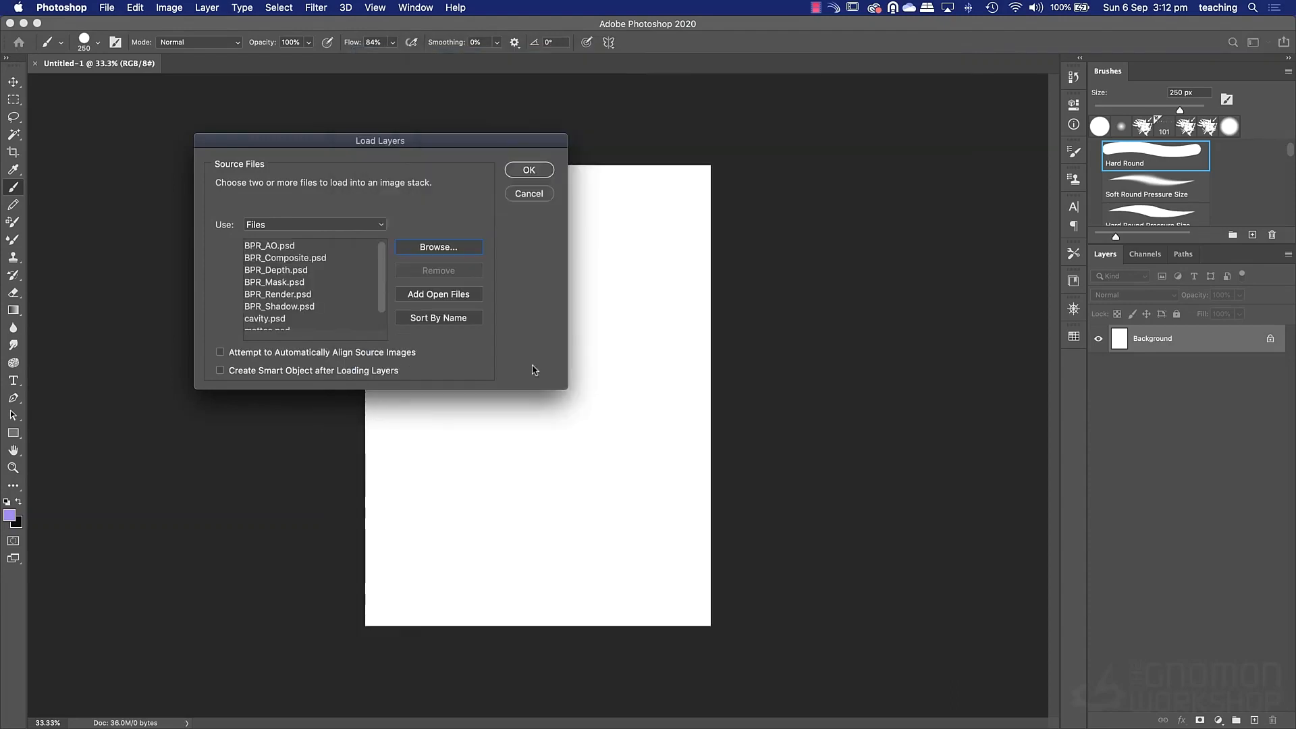
left_click(528, 170)
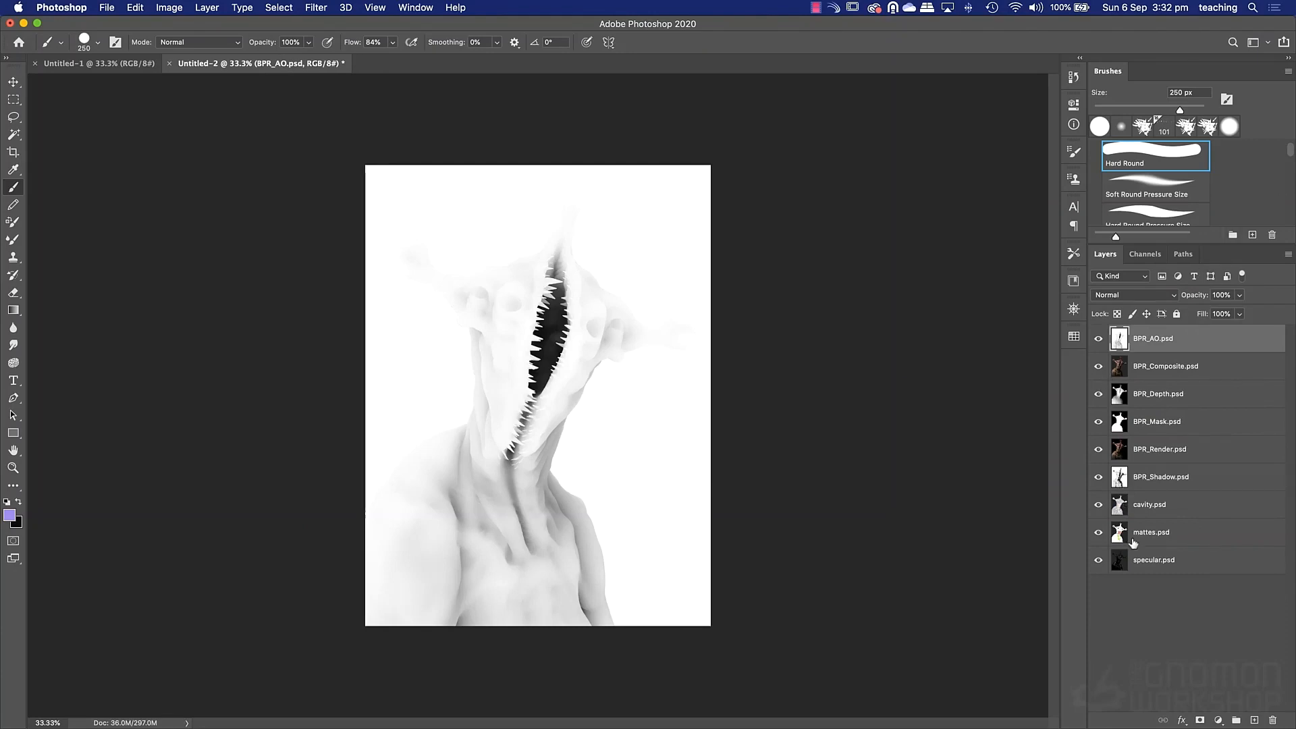
Move the mattes, BPR_Mask and BPR_Depth layers to the top of the layer stack, with BPR_Depth uppermost.
left_click(1128, 537)
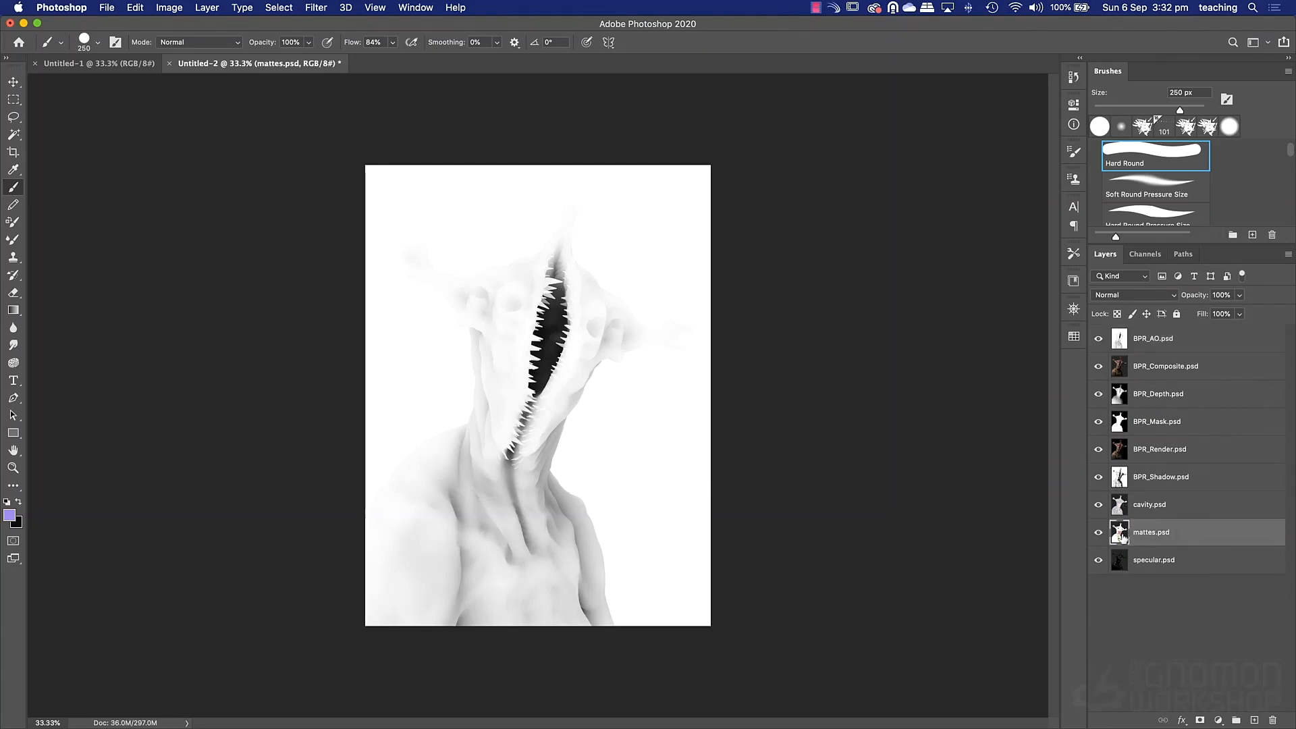
left_click_drag(1122, 536, 1125, 338)
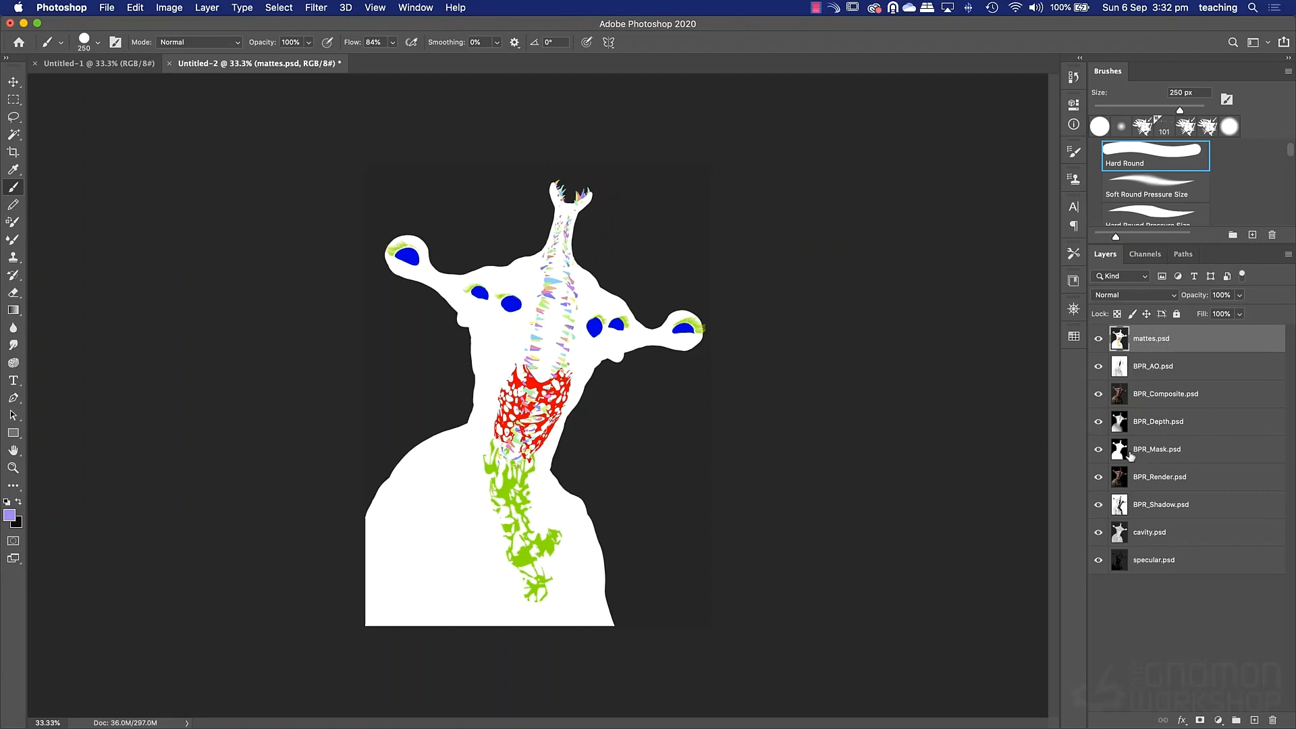
left_click_drag(1114, 448, 1120, 335)
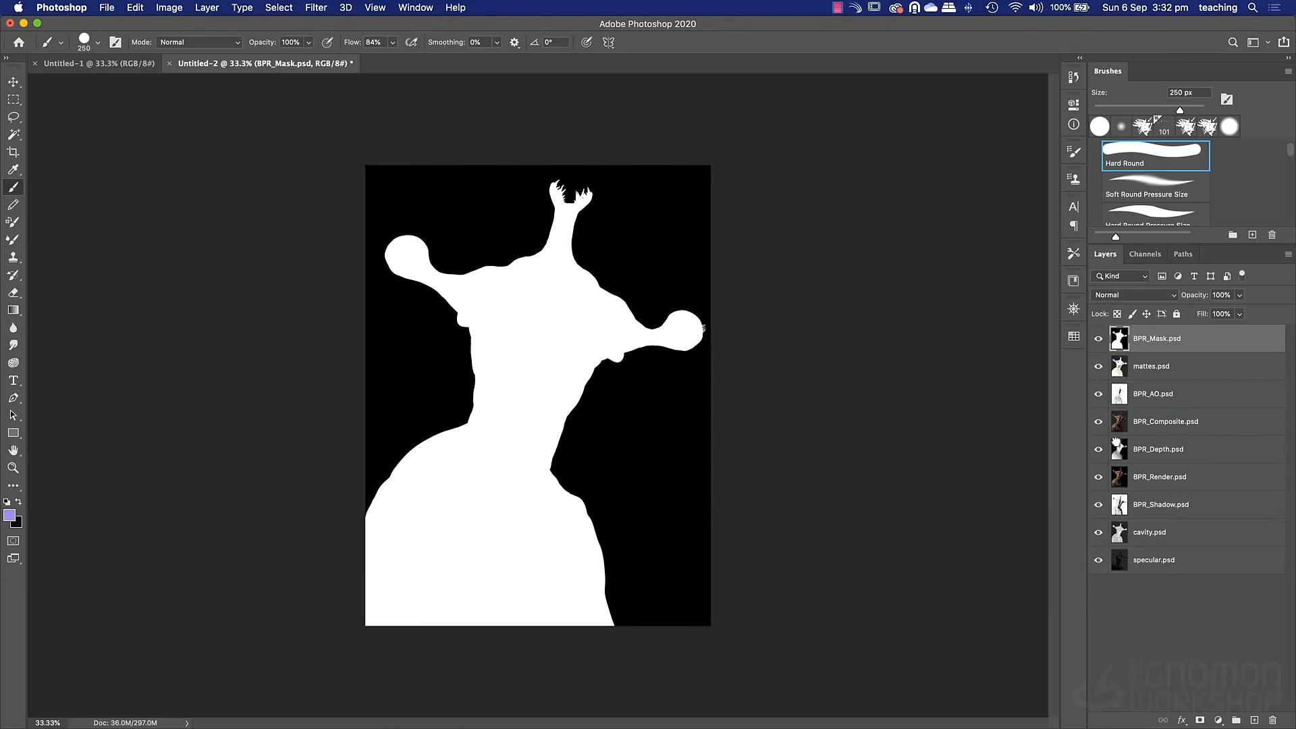
left_click_drag(1118, 449, 1131, 339)
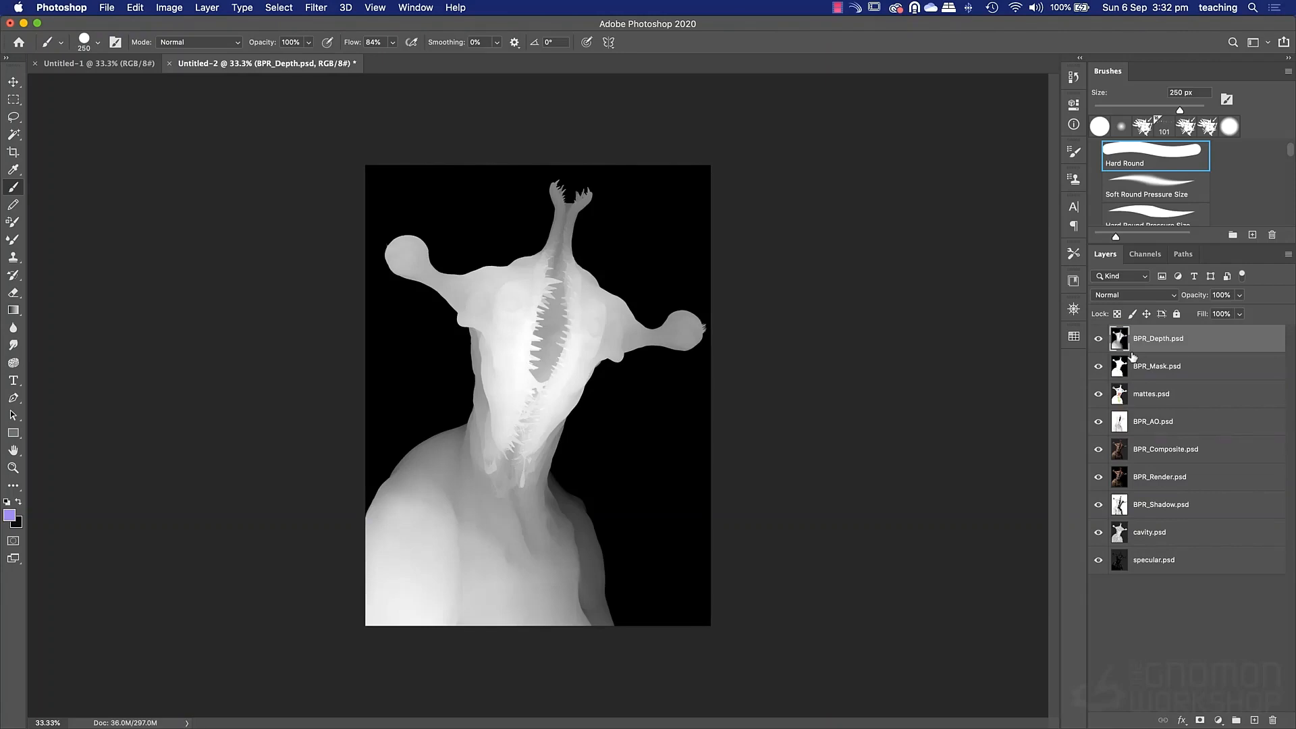
Group the BPR_Depth, BPR_Mask and mattes layers into a group named util and hide that group.
left_click(1159, 398, "shift")
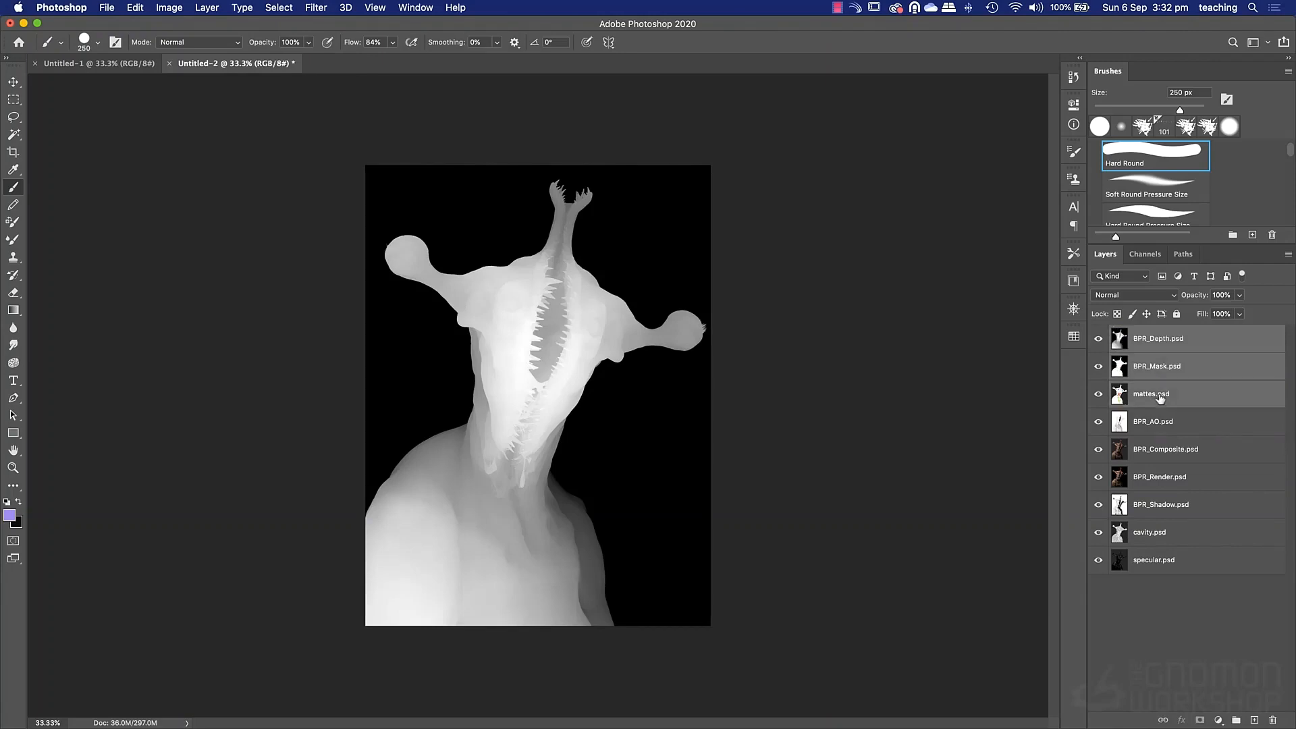
key("super+g")
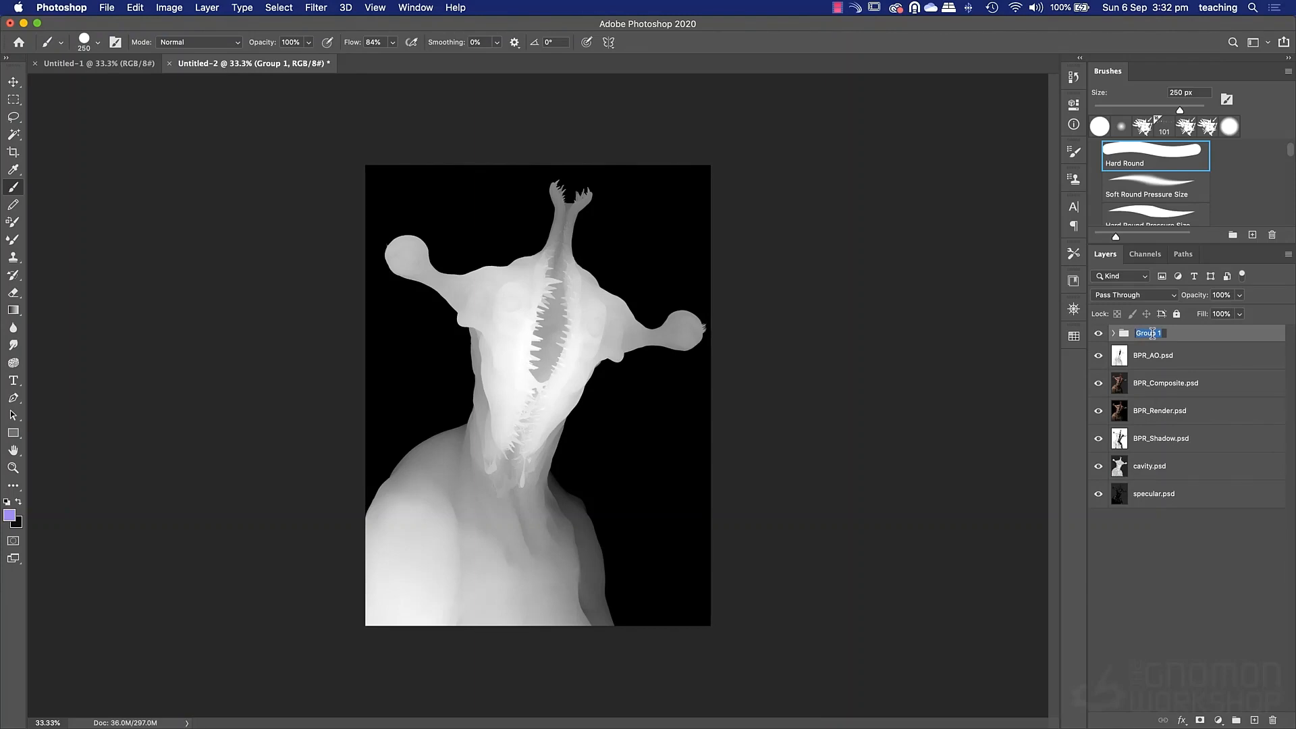
type("util")
key("Return")
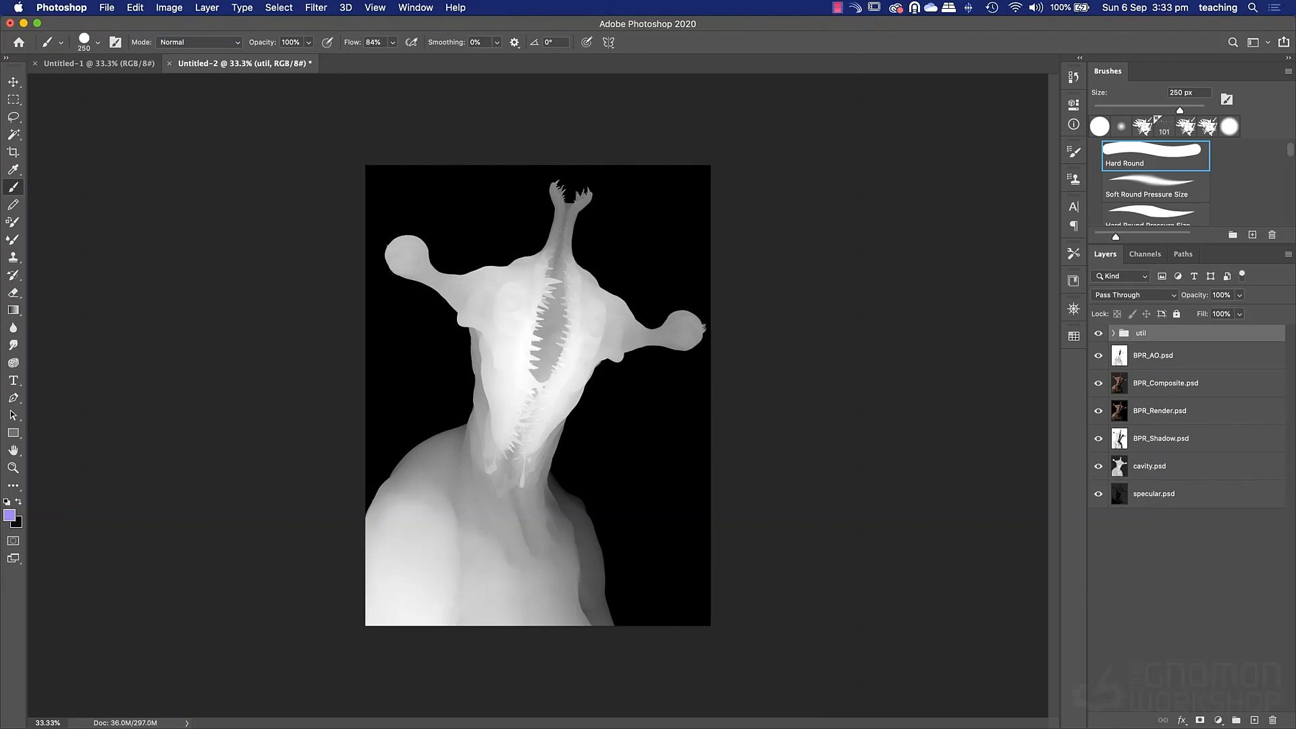
left_click(1097, 333)
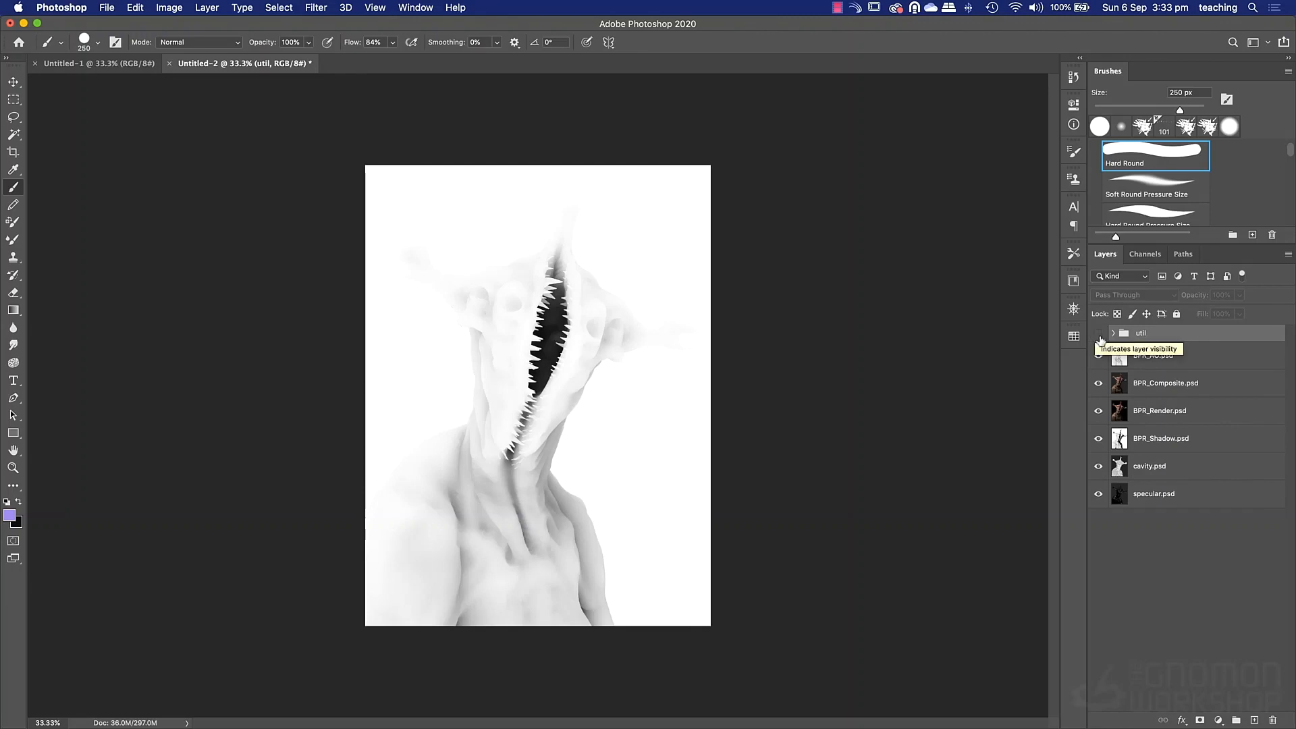
Reorder the remaining layers so BPR_Shadow sits directly below BPR_AO, followed by specular, BPR_Render, BPR_Composite and cavity.
left_click_drag(1121, 439, 1145, 359)
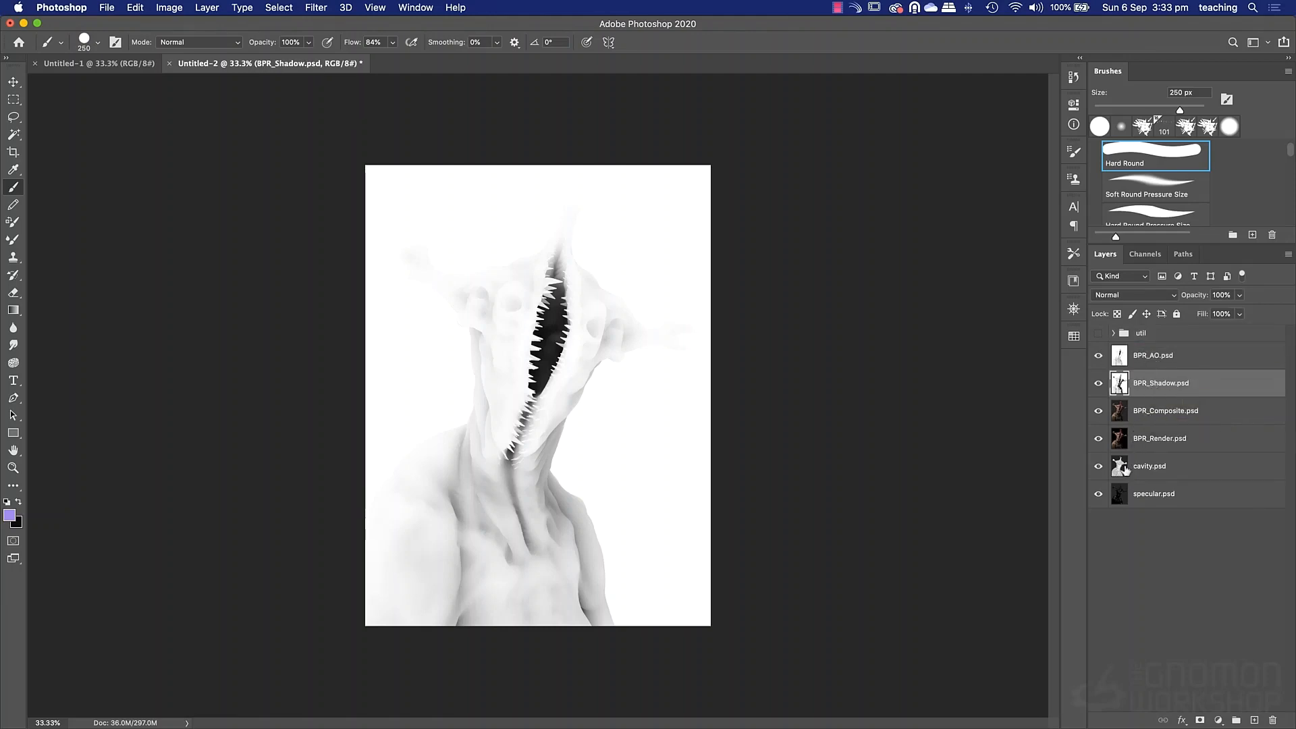
left_click(1120, 362)
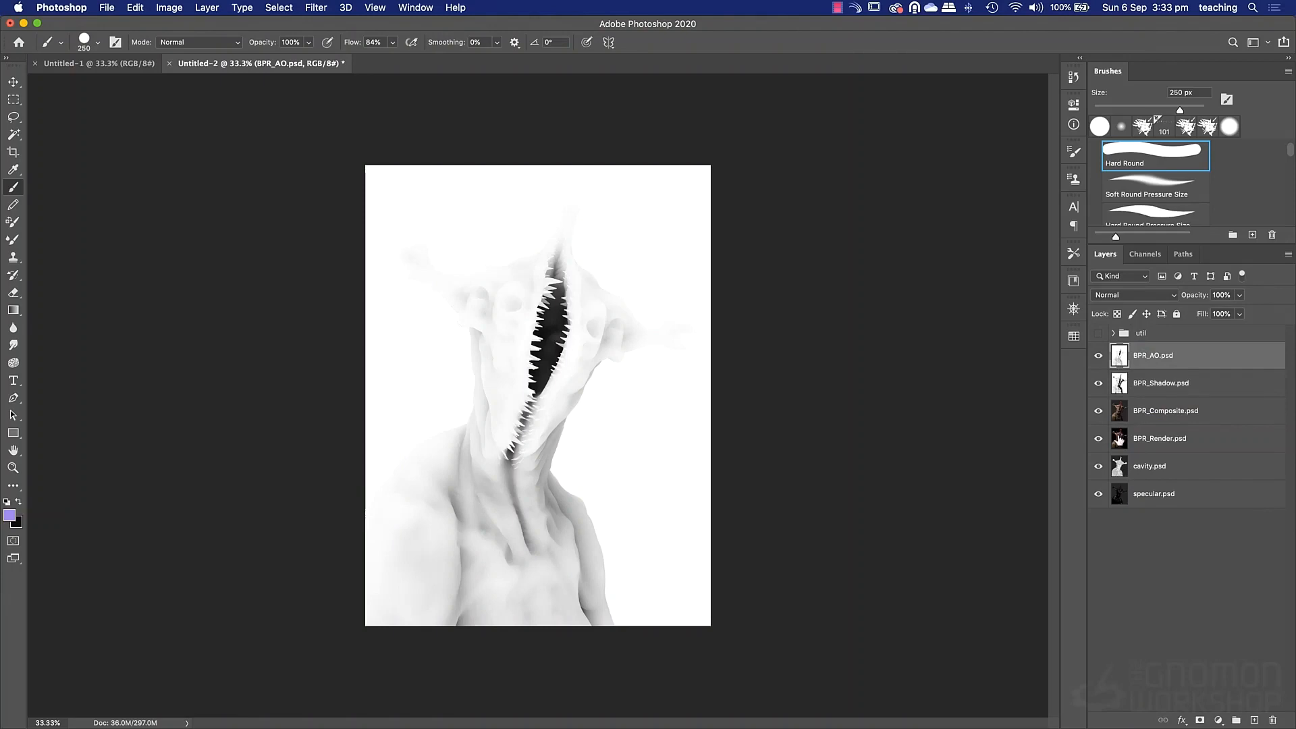
left_click_drag(1118, 438, 1119, 405)
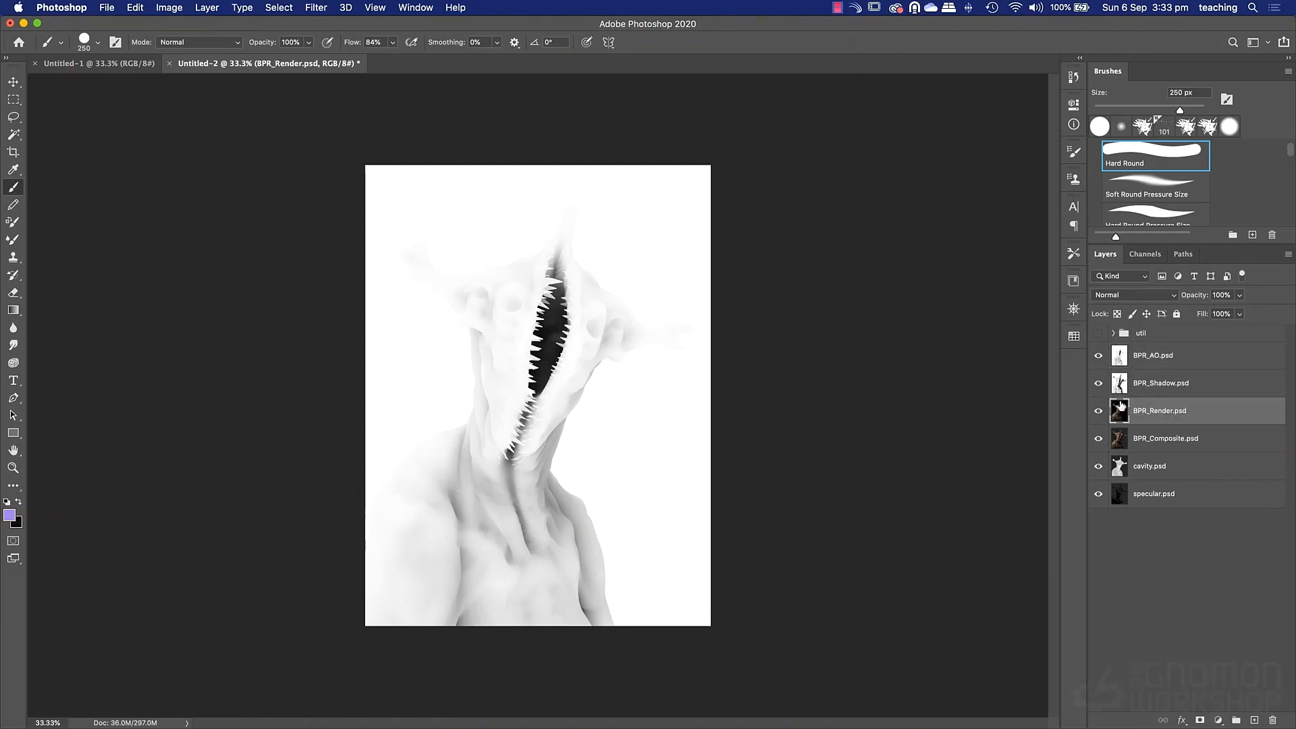
left_click(1122, 499)
left_click_drag(1123, 500, 1135, 408)
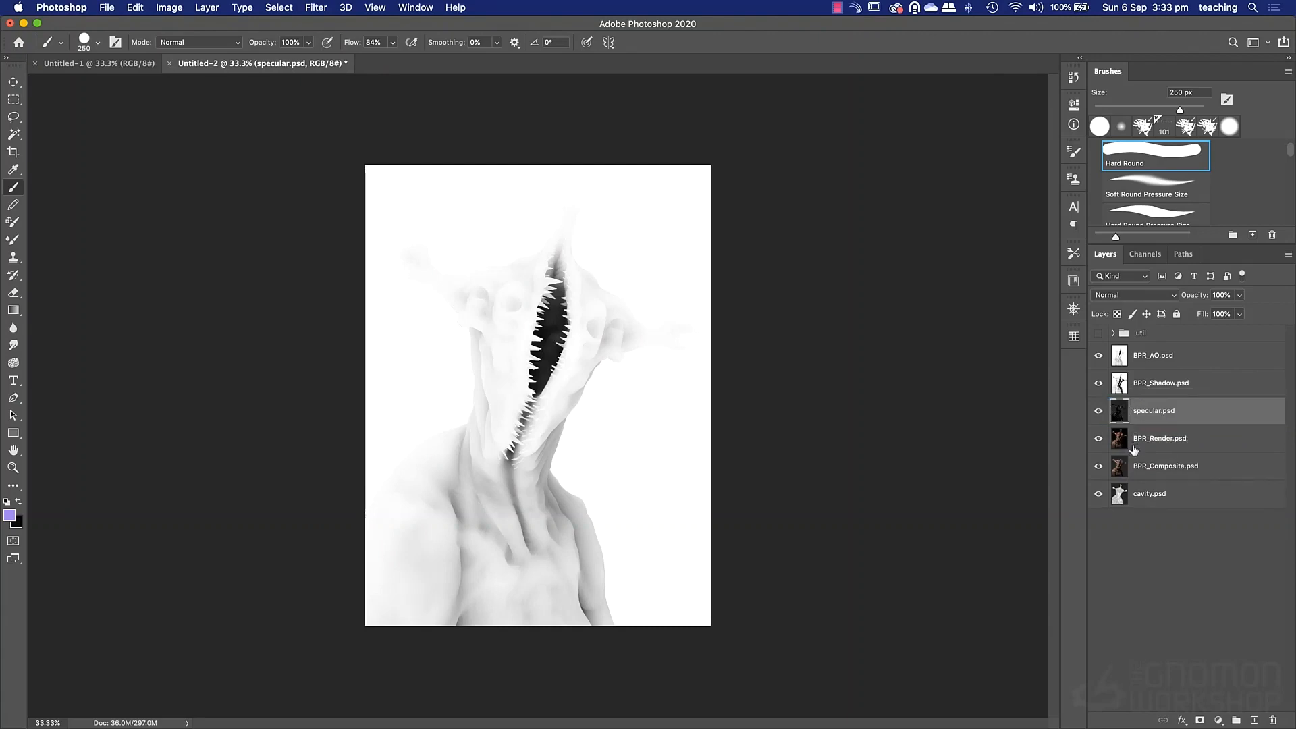
Hide the shadow, specular, composite and cavity layers, leaving BPR_Render visible, and set BPR_AO's blending mode to Multiply.
left_click_drag(1097, 384, 1100, 464)
left_click(1098, 440)
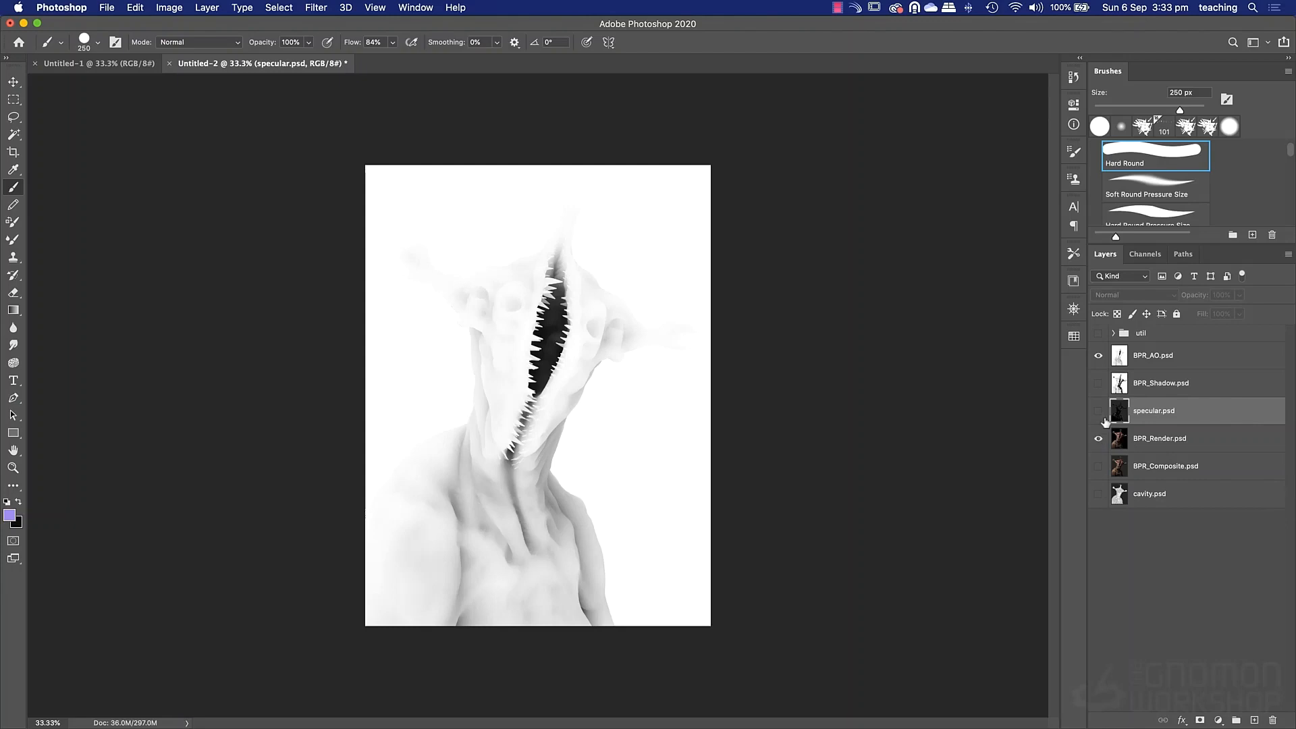
left_click(1124, 361)
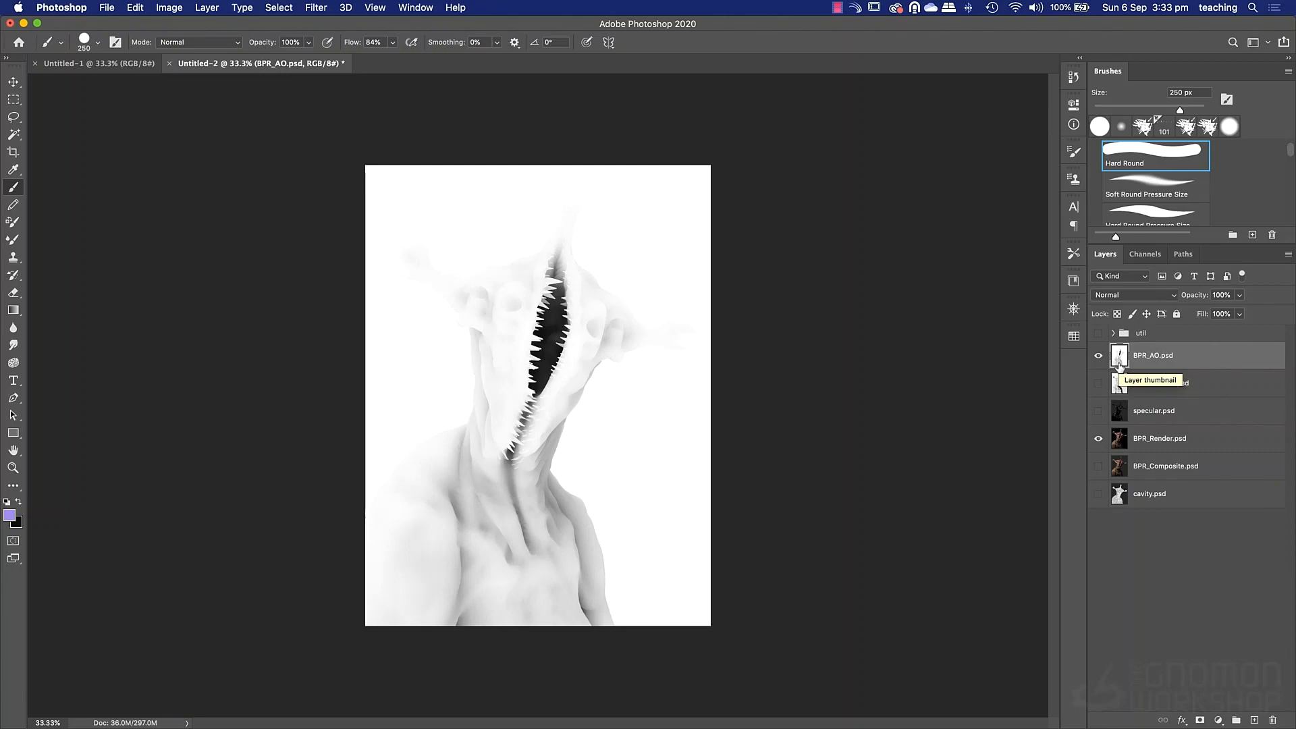
left_click(1113, 295)
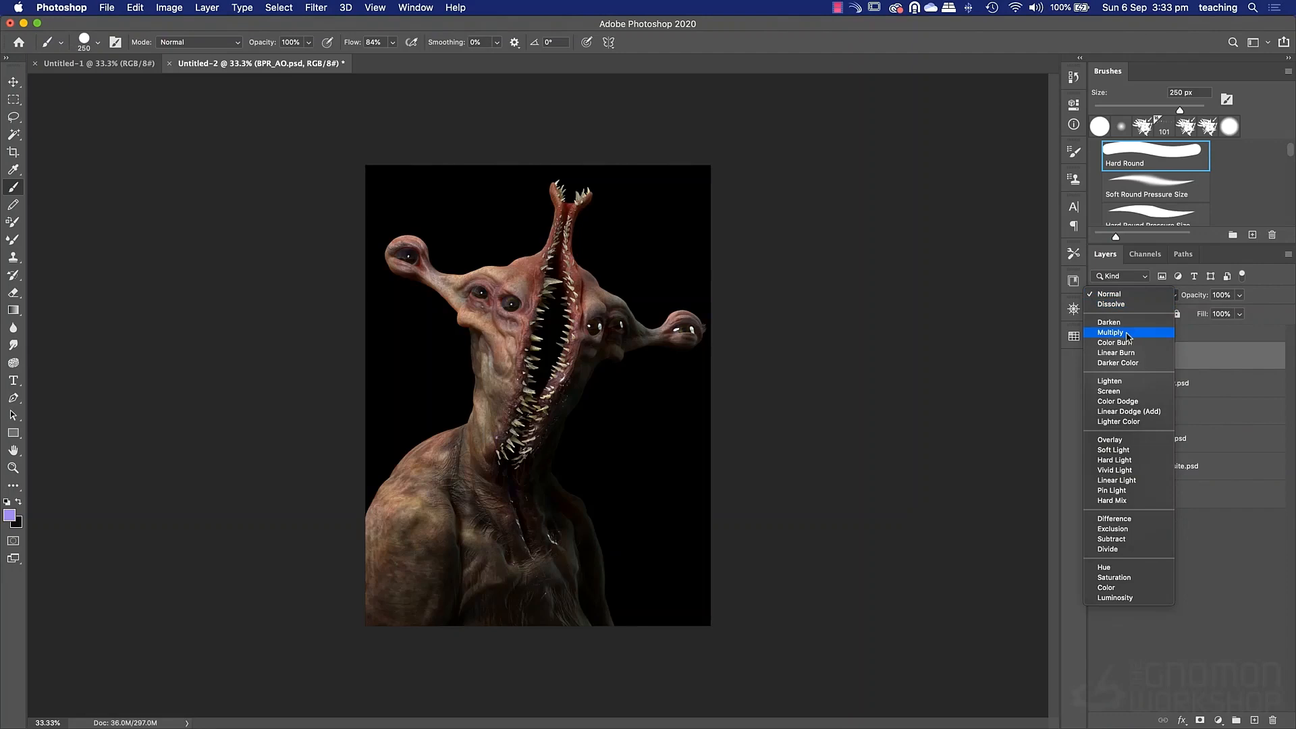
left_click(1126, 333)
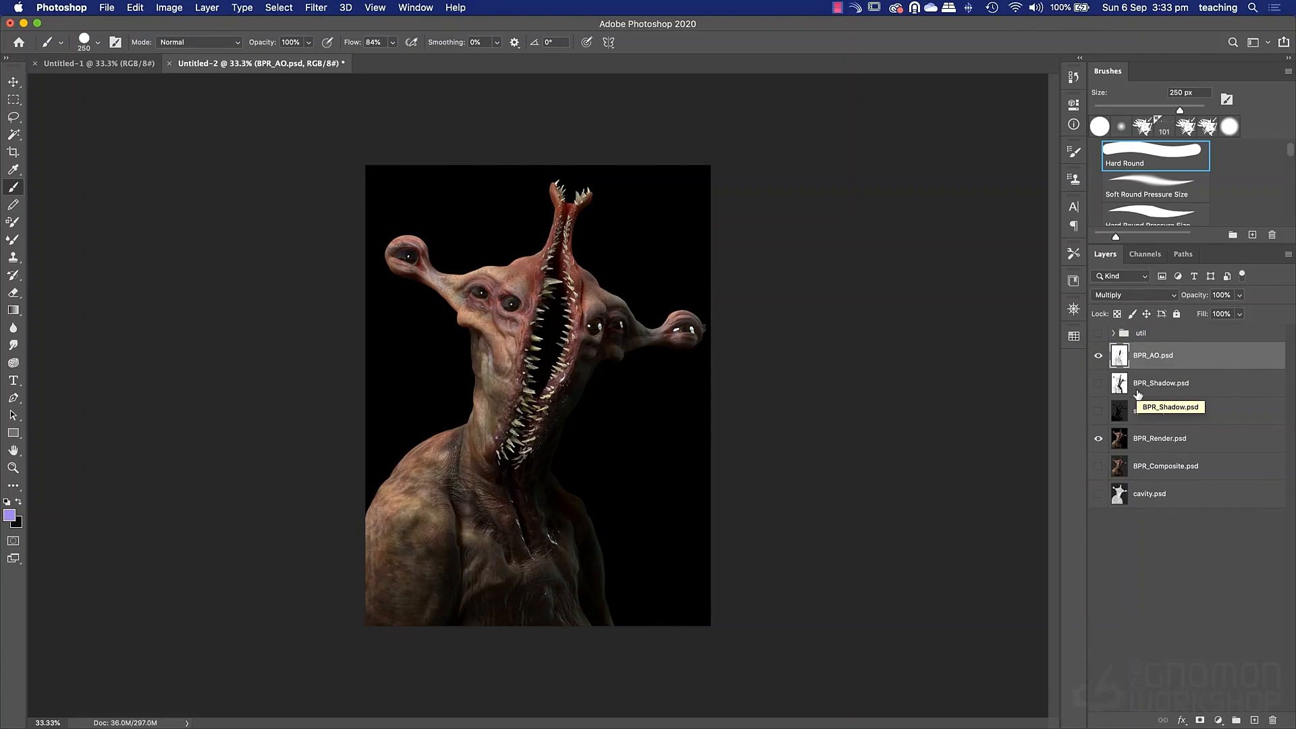
Compare the render with and without the BPR_AO layer and check its opacity adjustment, leaving it at 100%.
left_click(1100, 360)
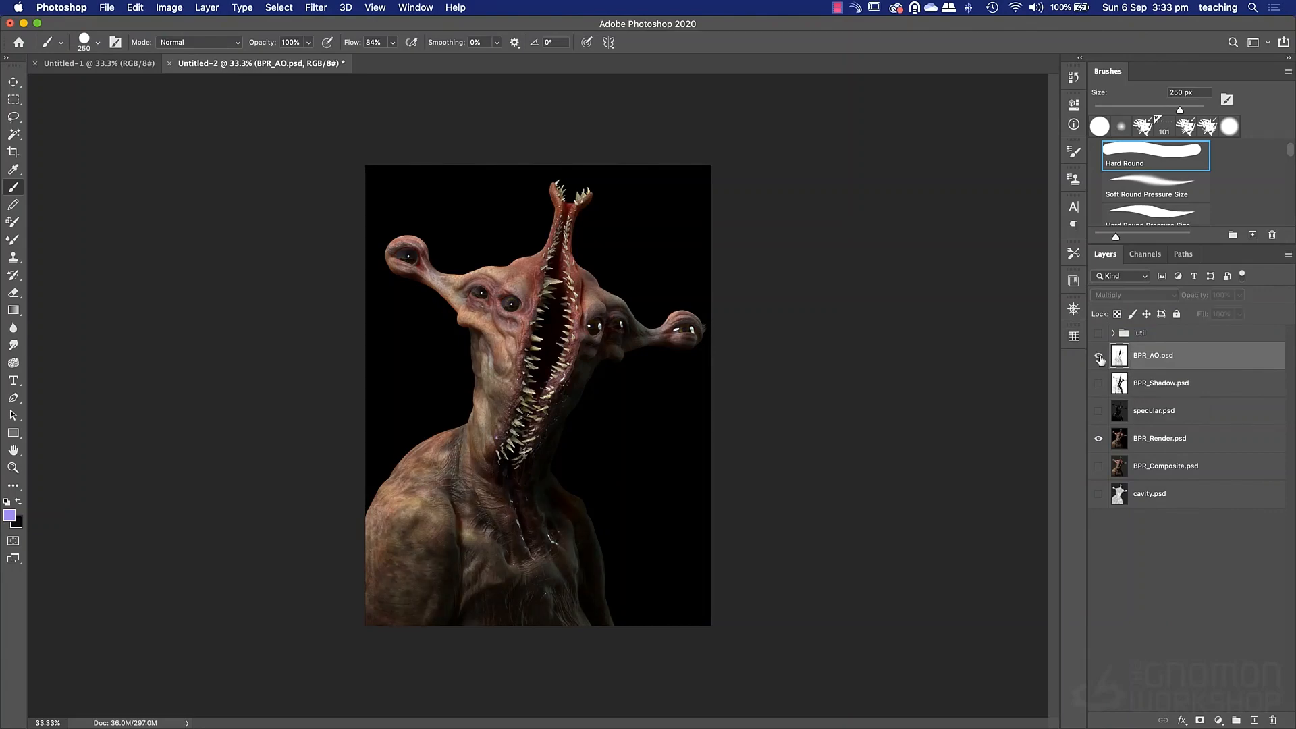
left_click(1100, 360)
left_click(1100, 360)
left_click(1100, 359)
left_click(1098, 356)
left_click(1098, 355)
left_click(1098, 355)
left_click(1098, 355)
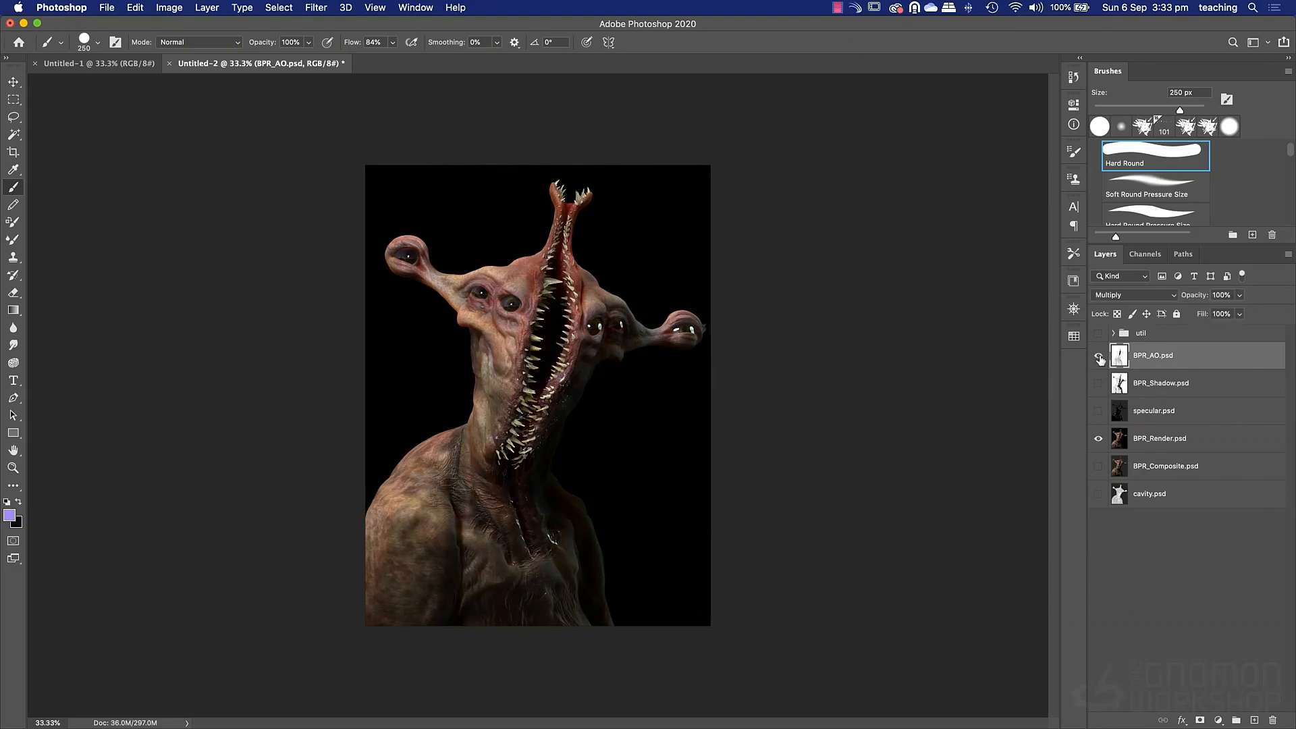
left_click(1100, 359)
left_click(1100, 359)
left_click(1239, 295)
left_click_drag(1242, 312, 1272, 321)
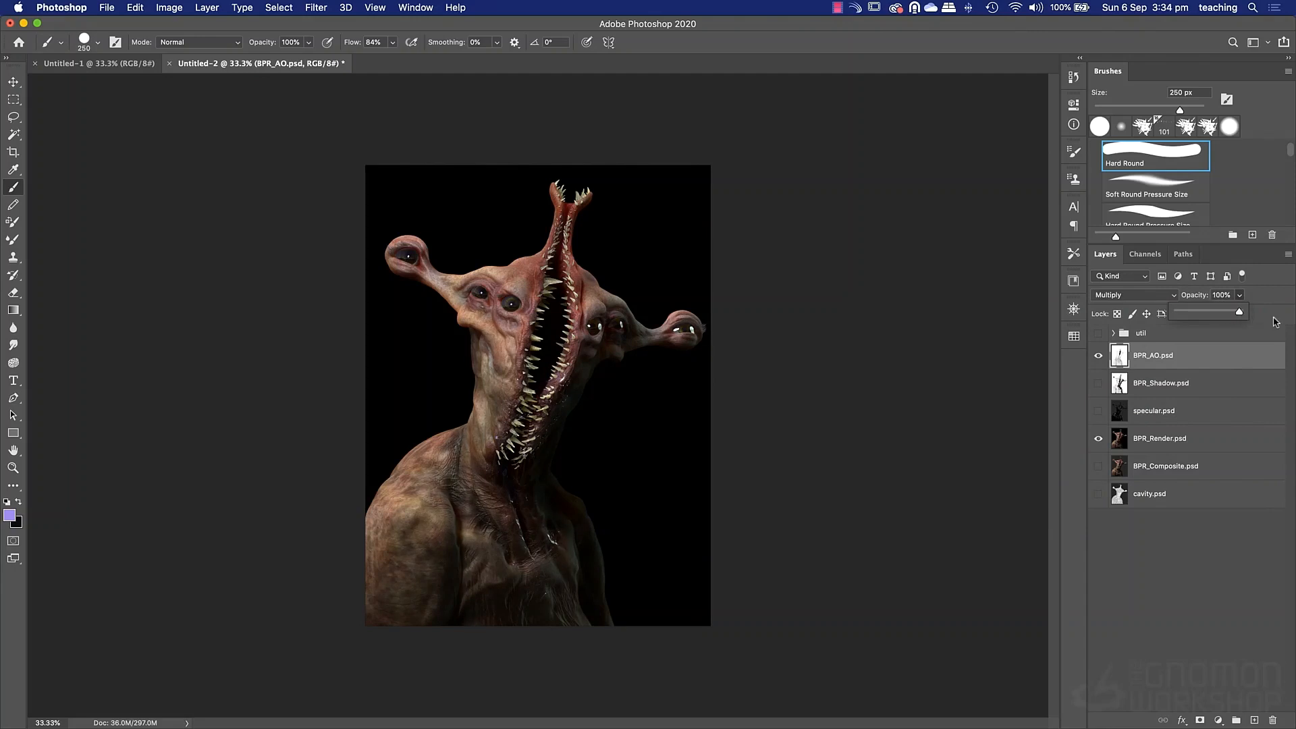
Show the BPR_Shadow layer, blend it with Multiply and reduce its opacity to 21%.
left_click(1098, 383)
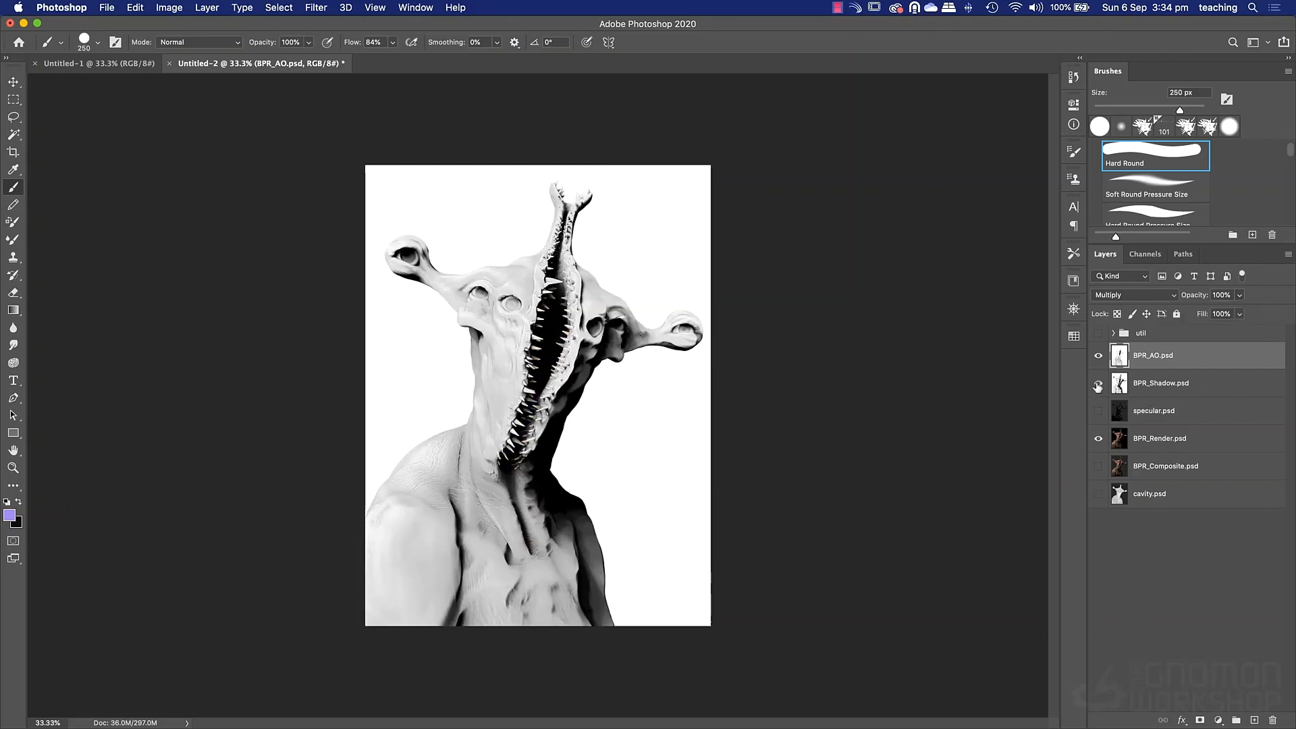
left_click(1154, 385)
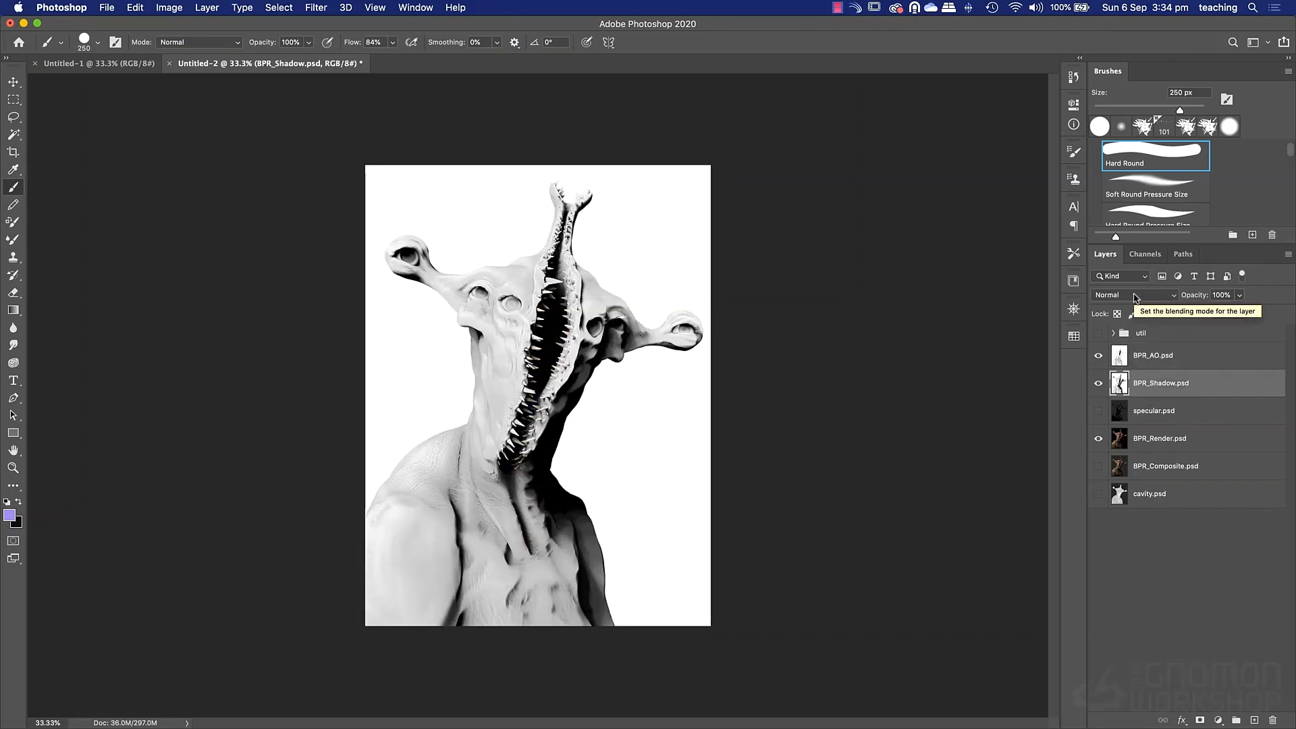
left_click(1136, 298)
left_click(1139, 334)
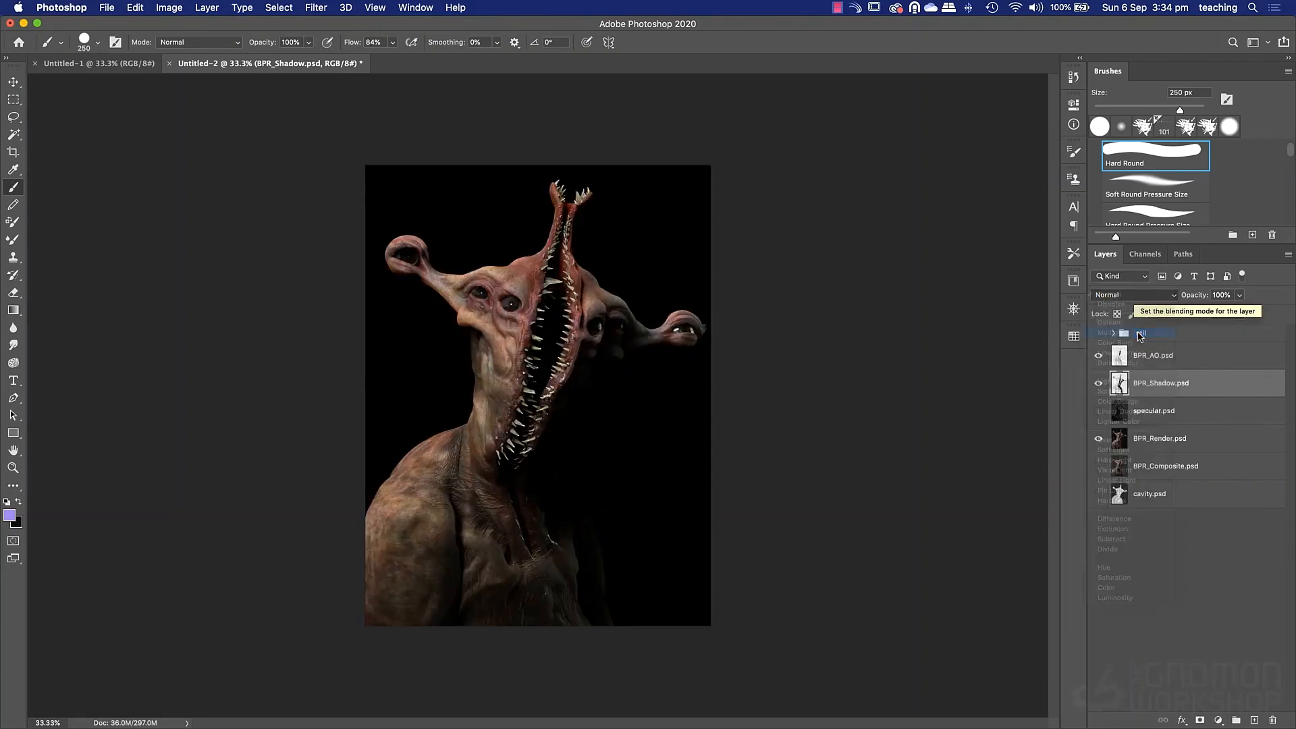
left_click(1098, 383)
left_click(1098, 383)
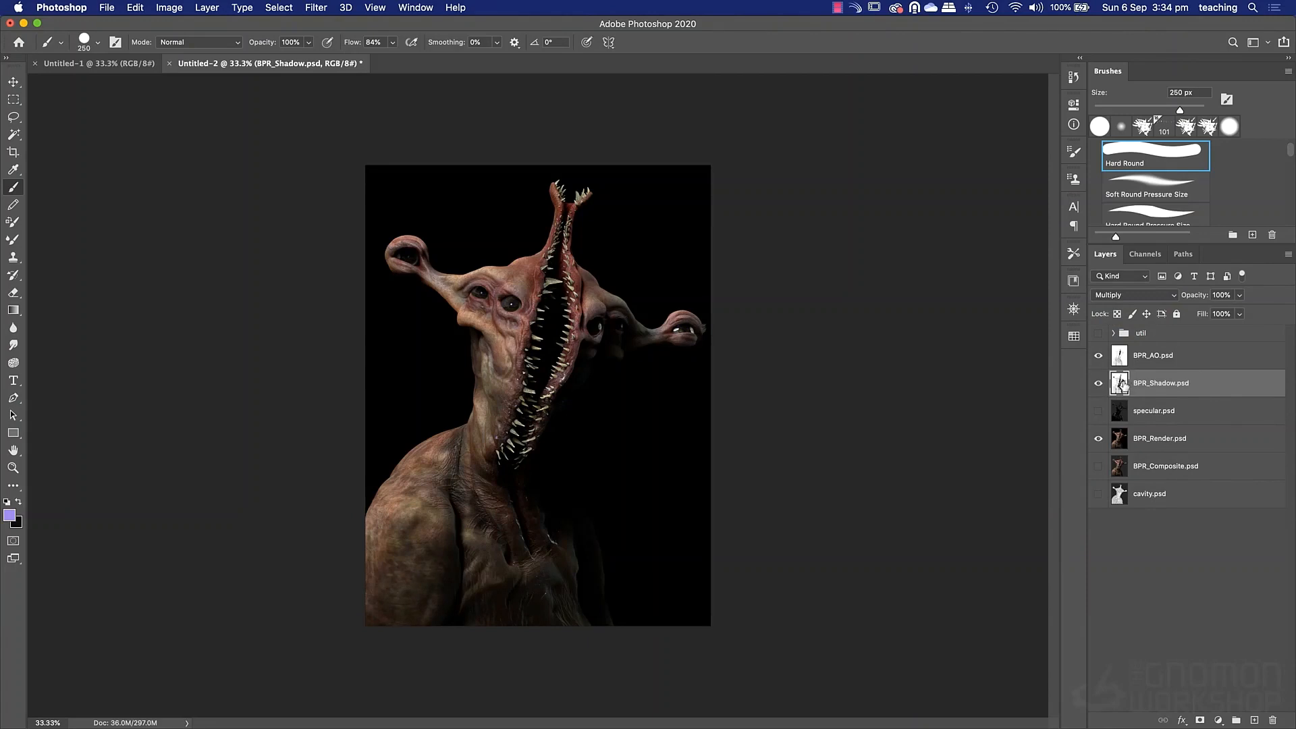
left_click(1241, 295)
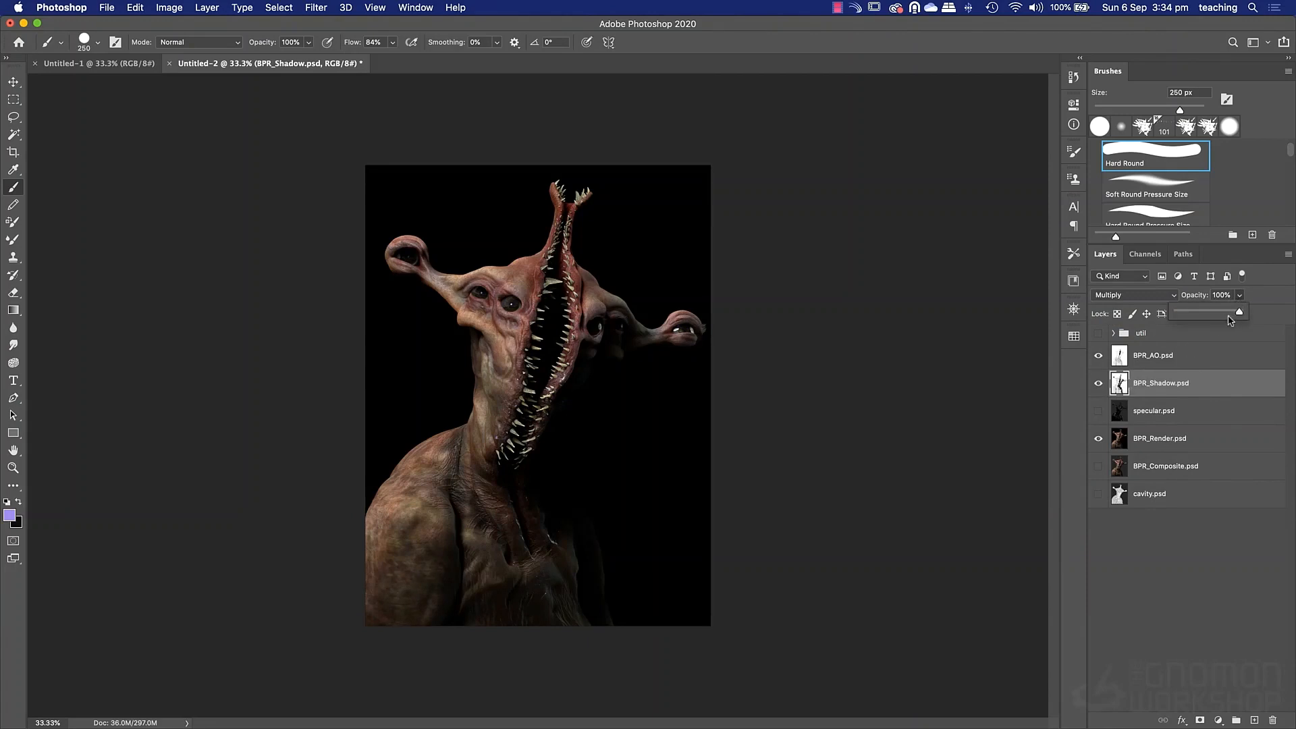
left_click_drag(1239, 314, 1190, 317)
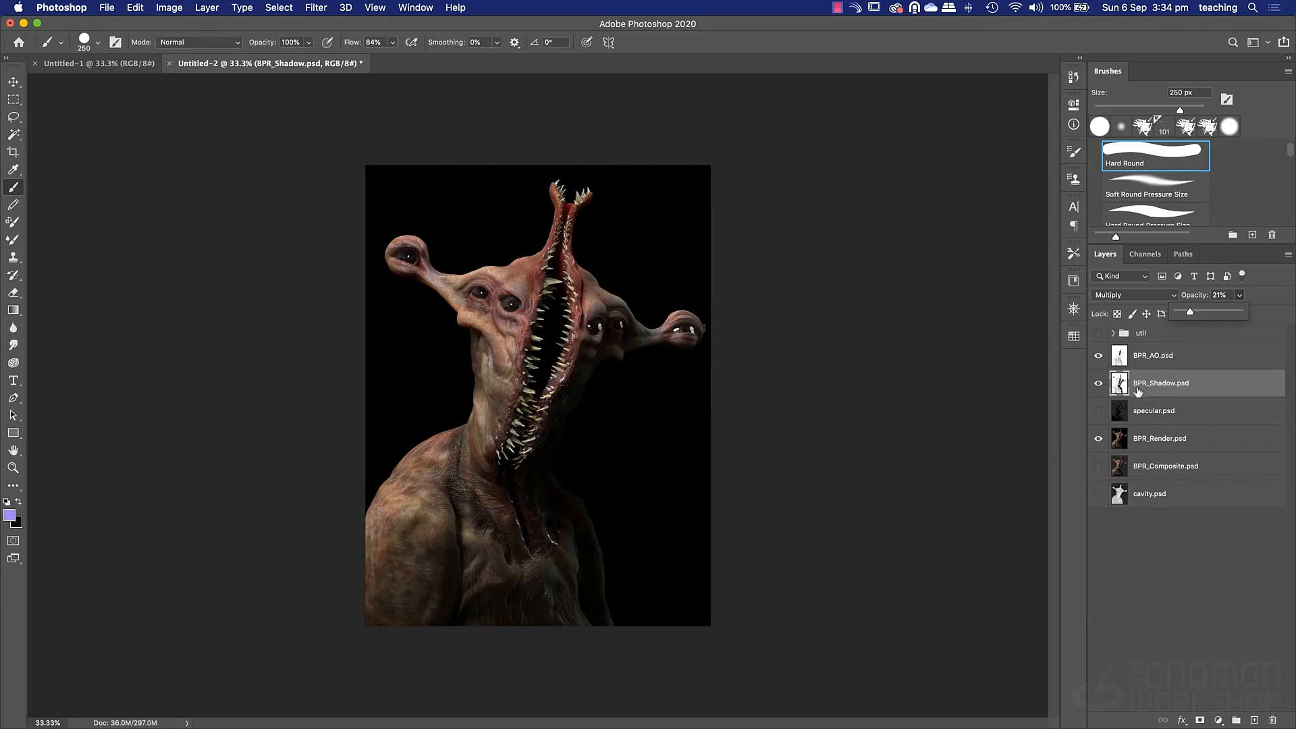
Show the specular layer, set its blending mode to Screen and compare the image with and without it.
left_click(1096, 412)
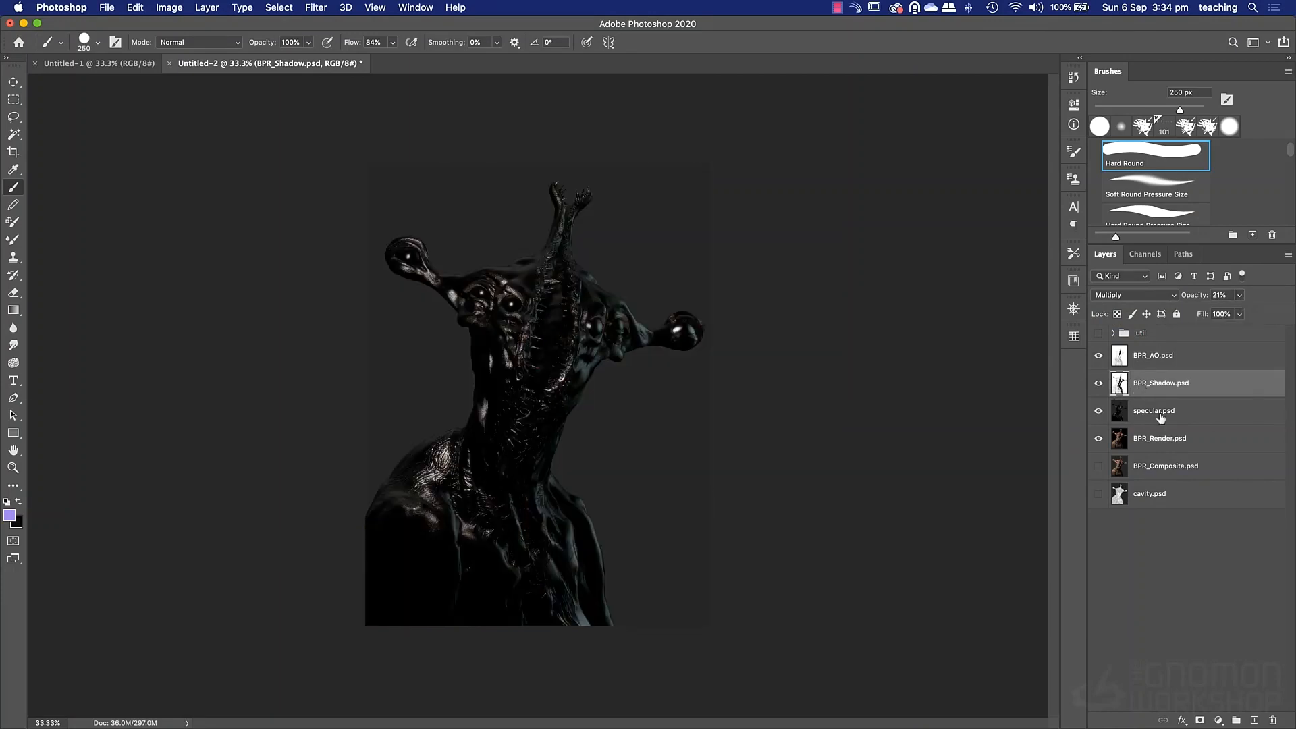
left_click(1159, 416)
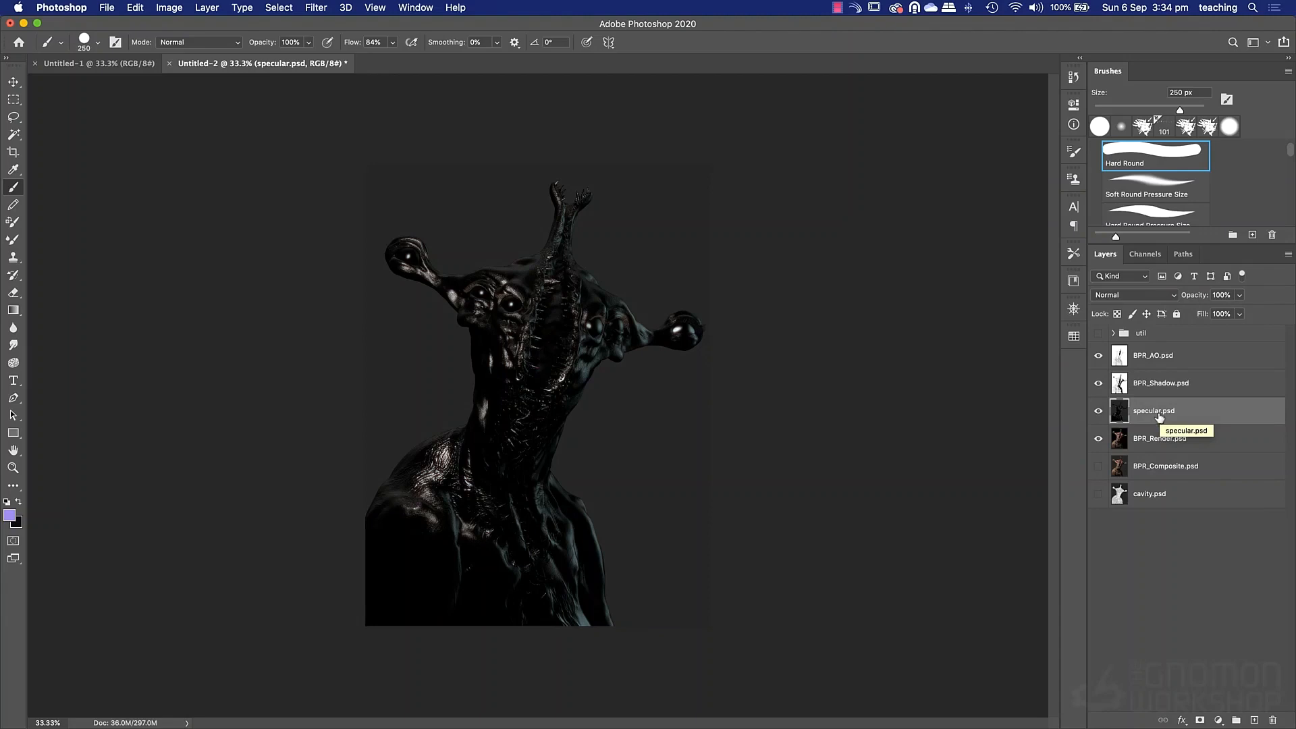
left_click(1122, 297)
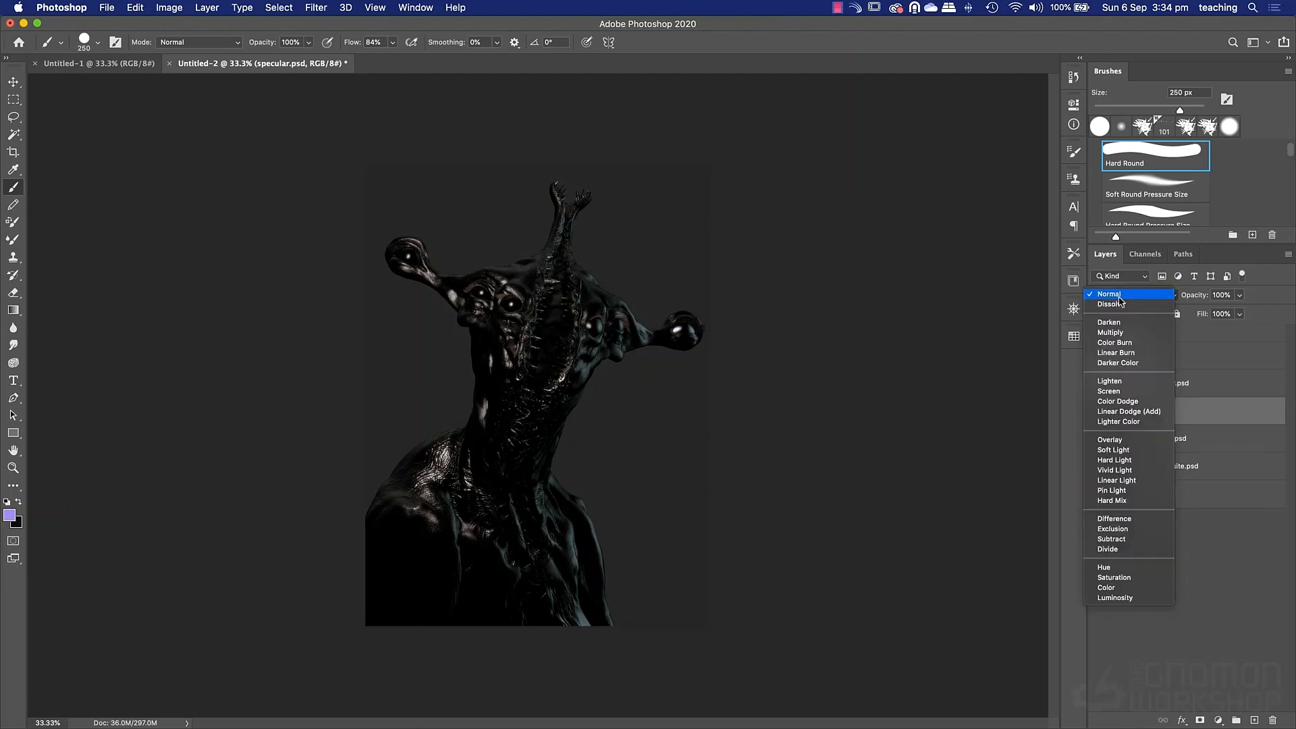
left_click(1110, 391)
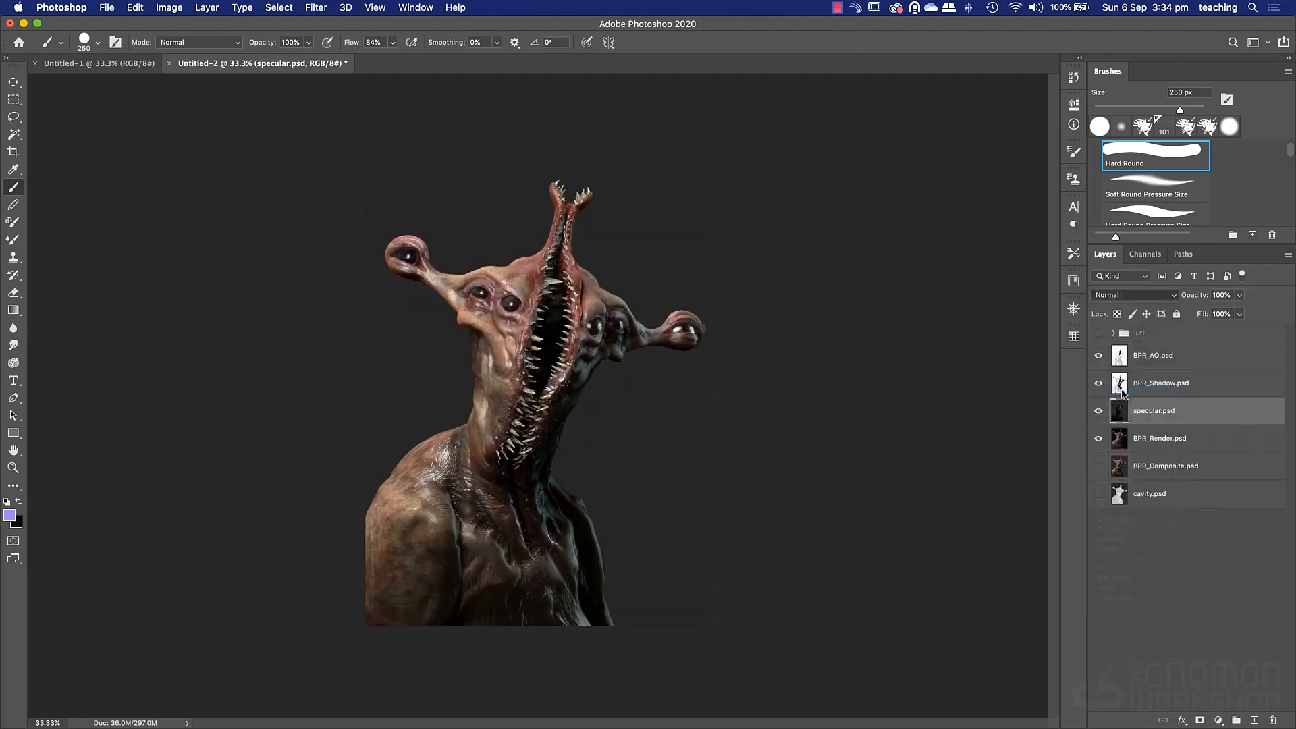
left_click(1098, 413)
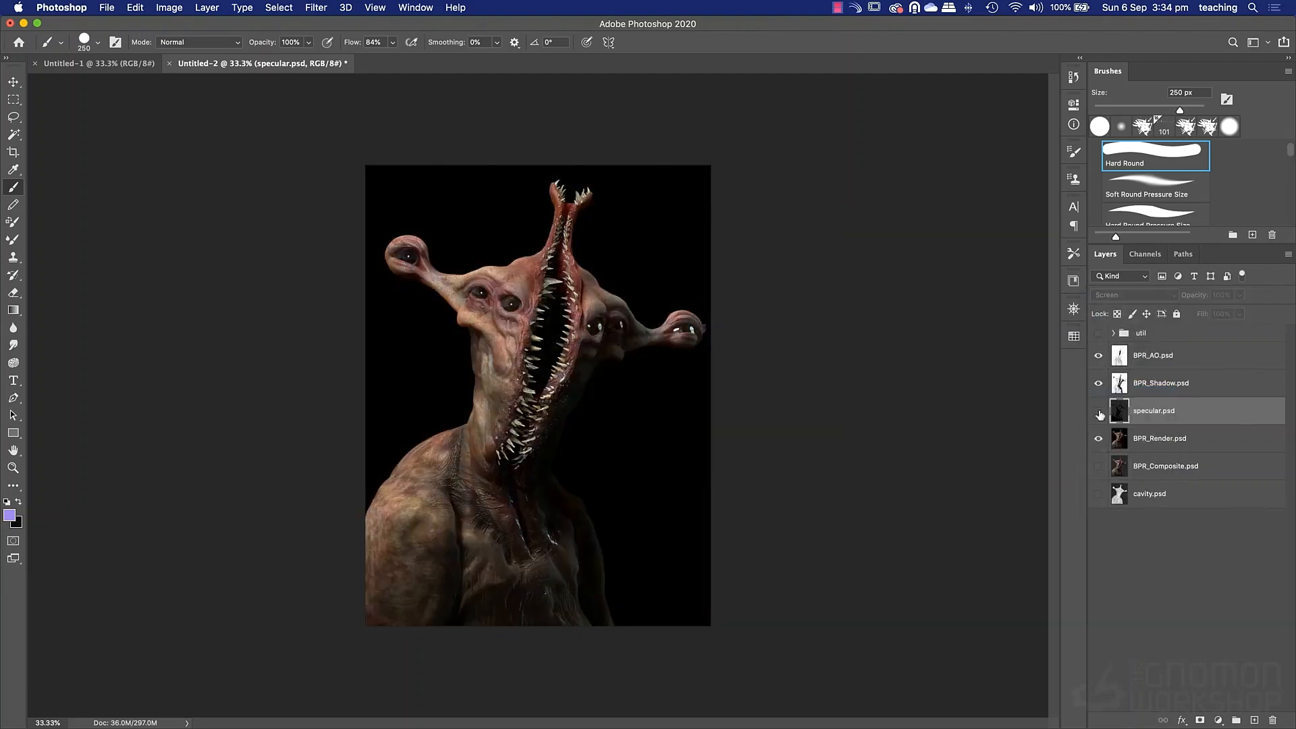
left_click(1099, 413)
left_click(1098, 413)
left_click(1098, 413)
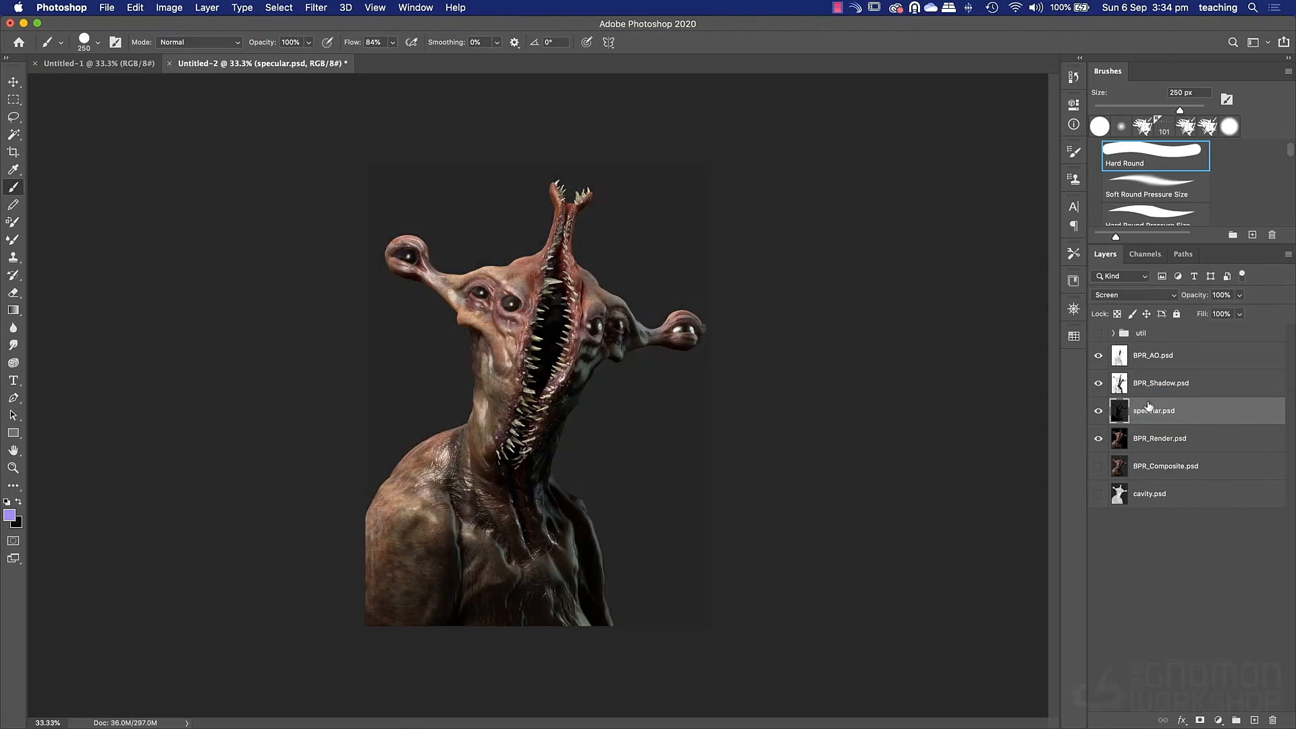
Try a black mask on the specular layer, painting white over the eyes to reveal highlights, and delete the mask.
left_click(1200, 721, "alt")
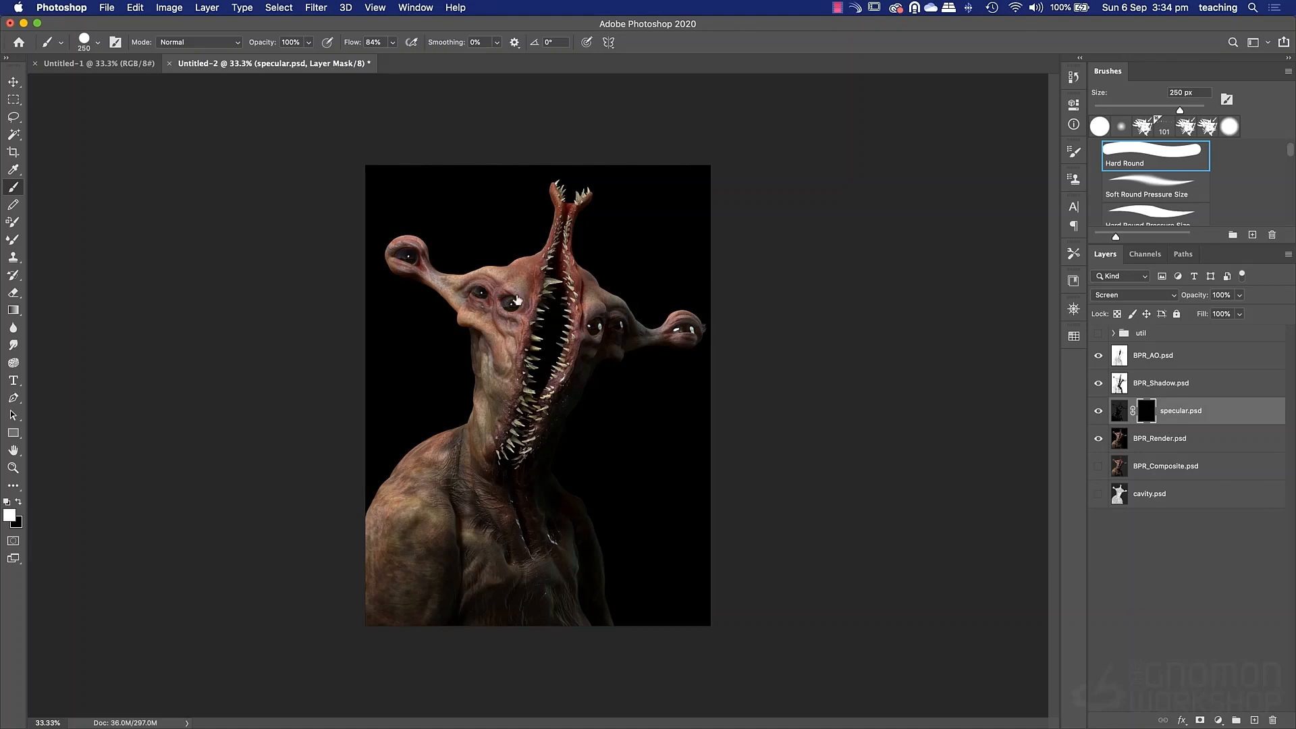
mouse_move(504, 298)
left_mouse_down()
mouse_move(485, 314)
mouse_move(493, 298)
mouse_move(516, 312)
mouse_move(466, 307)
mouse_move(557, 321)
mouse_move(593, 307)
mouse_move(597, 337)
mouse_move(665, 333)
mouse_move(608, 330)
left_mouse_up()
mouse_move(493, 298)
left_mouse_down()
mouse_move(461, 304)
mouse_move(429, 275)
mouse_move(469, 302)
mouse_move(564, 303)
mouse_move(511, 435)
mouse_move(543, 414)
mouse_move(505, 480)
mouse_move(513, 531)
left_mouse_up()
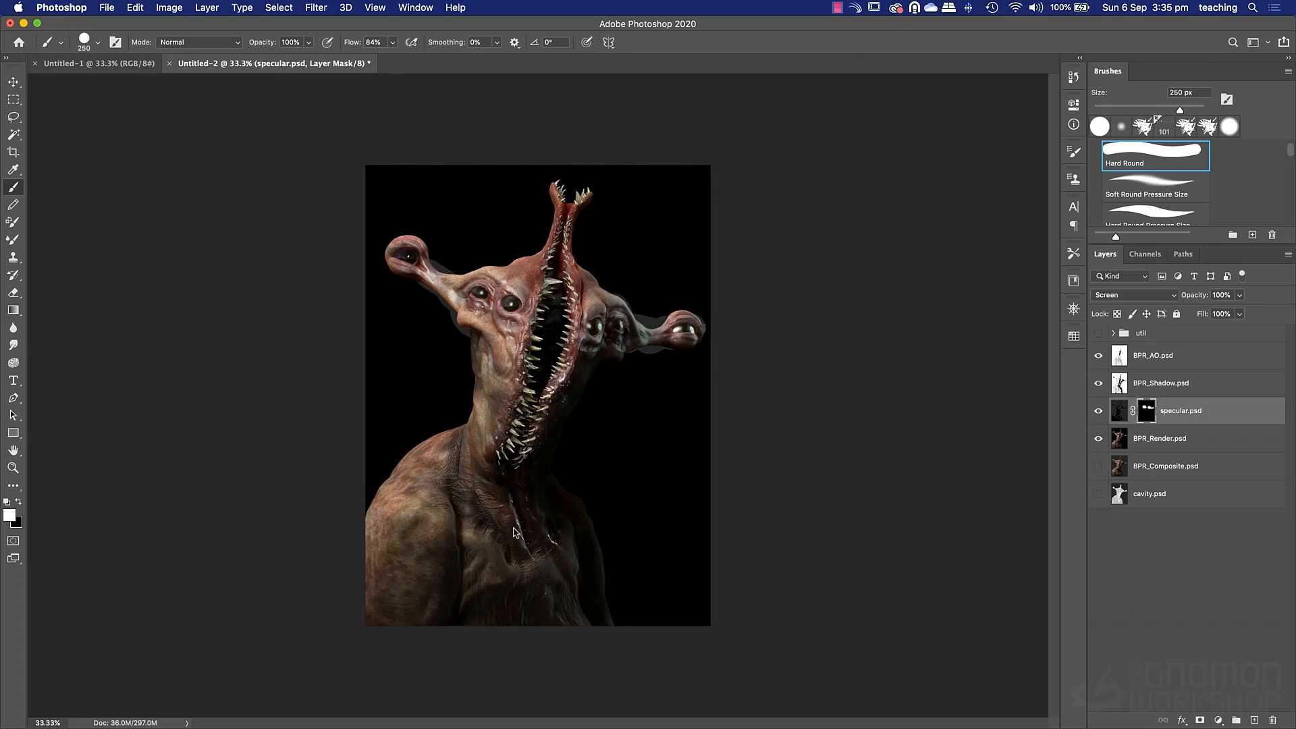
right_click(1149, 409)
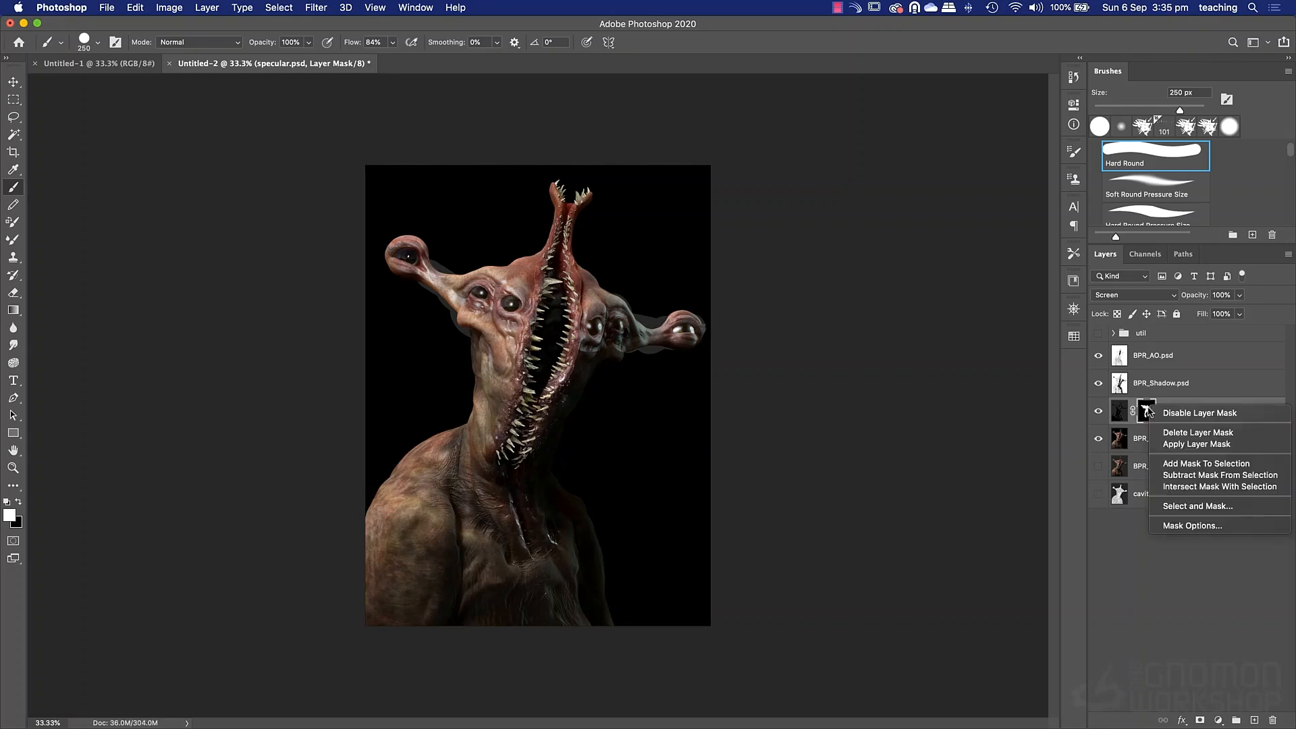
left_click(1191, 432)
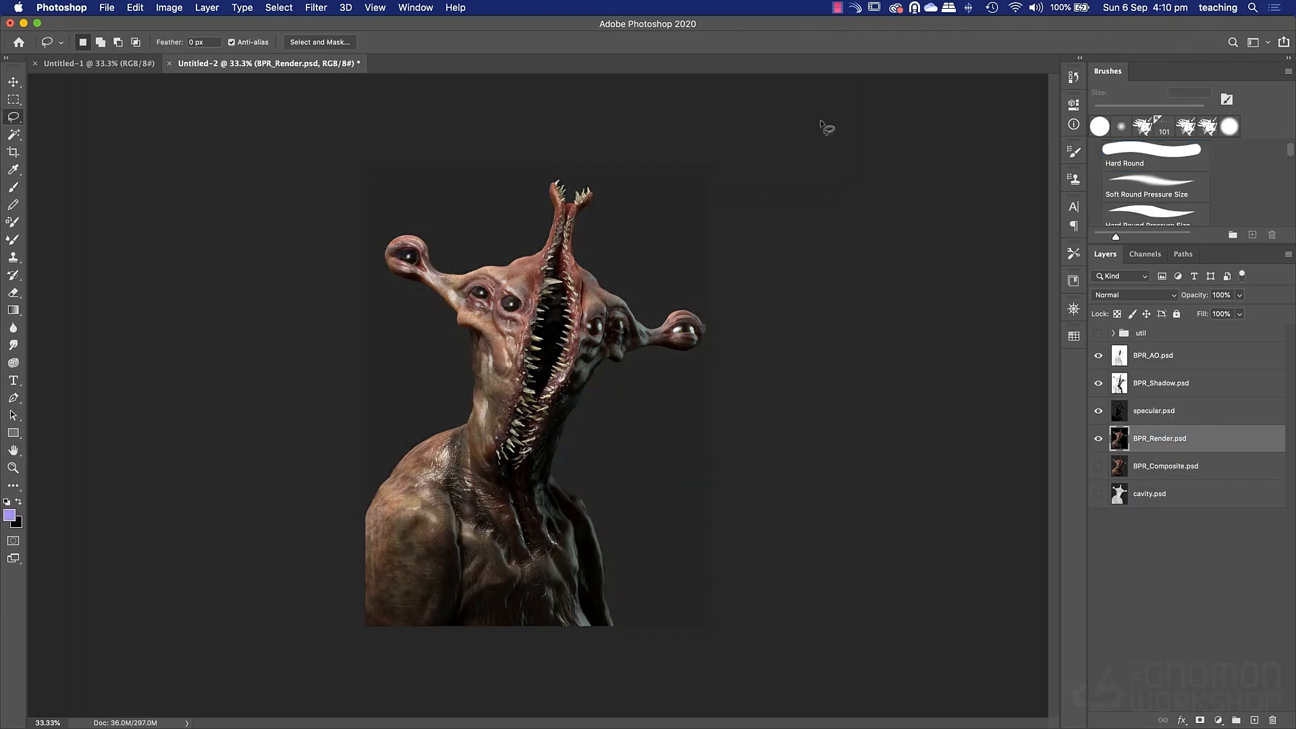
Move the cavity.psd layer directly above BPR_Render.psd, show it and set its blending mode to Multiply.
left_click(1146, 498)
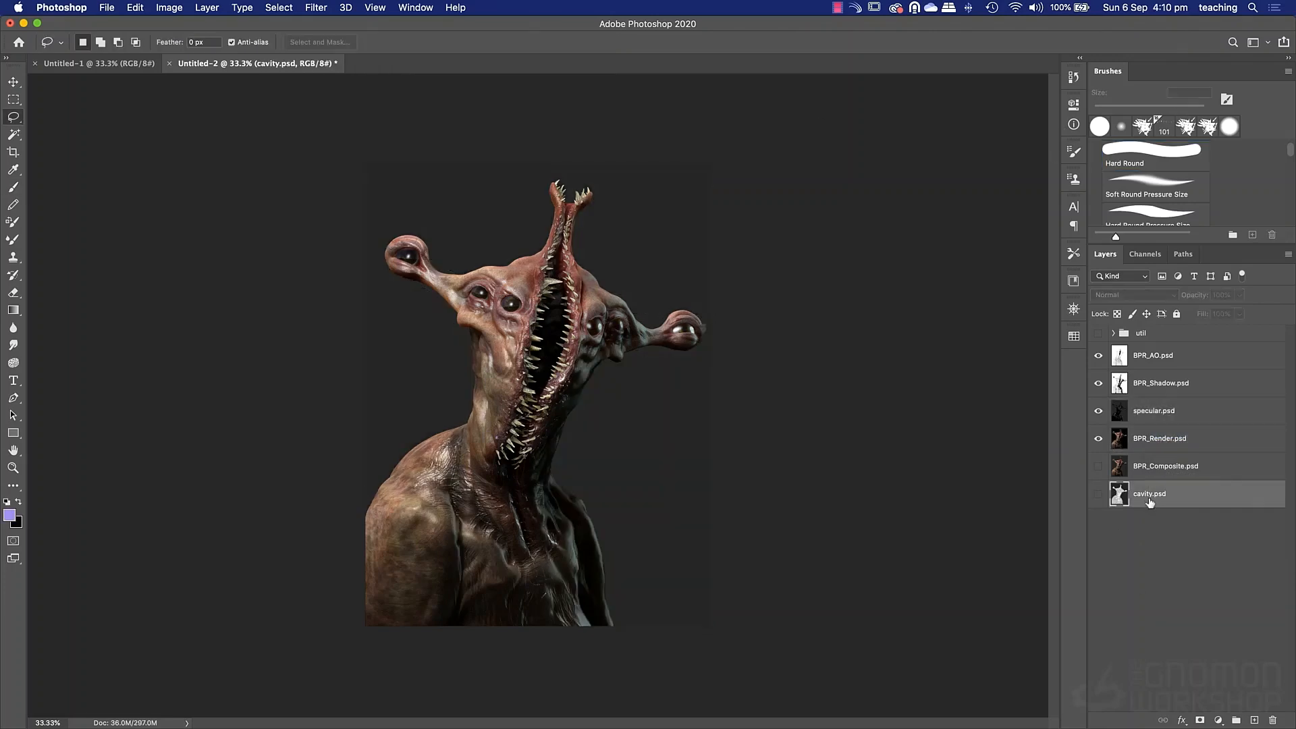
left_click_drag(1149, 501, 1160, 440)
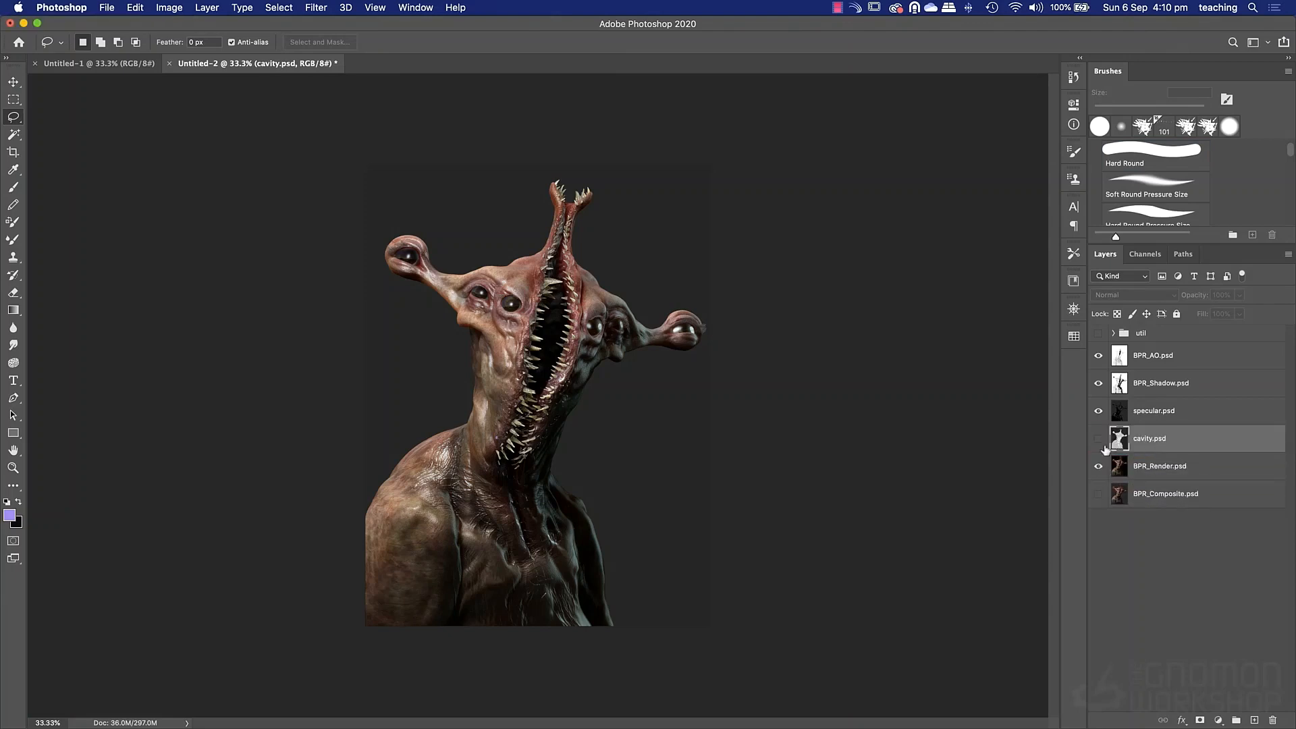
left_click(1098, 439)
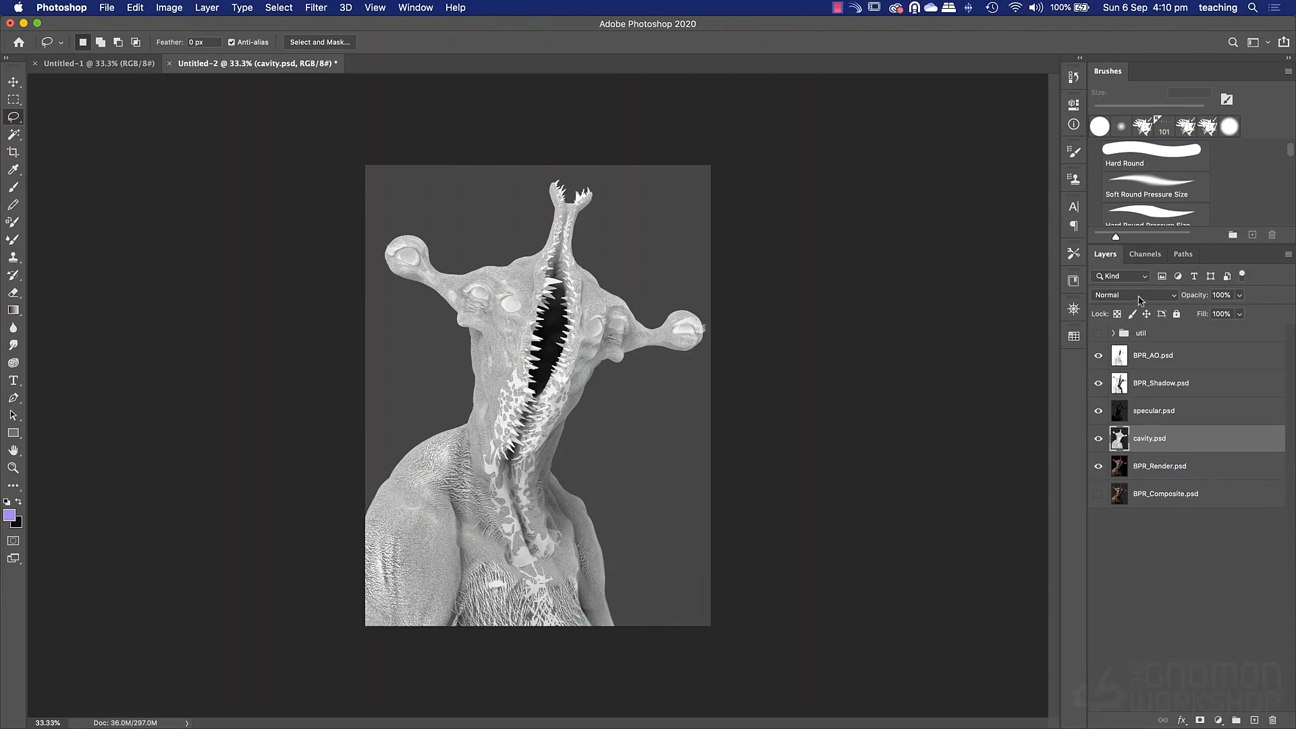
left_click(1140, 299)
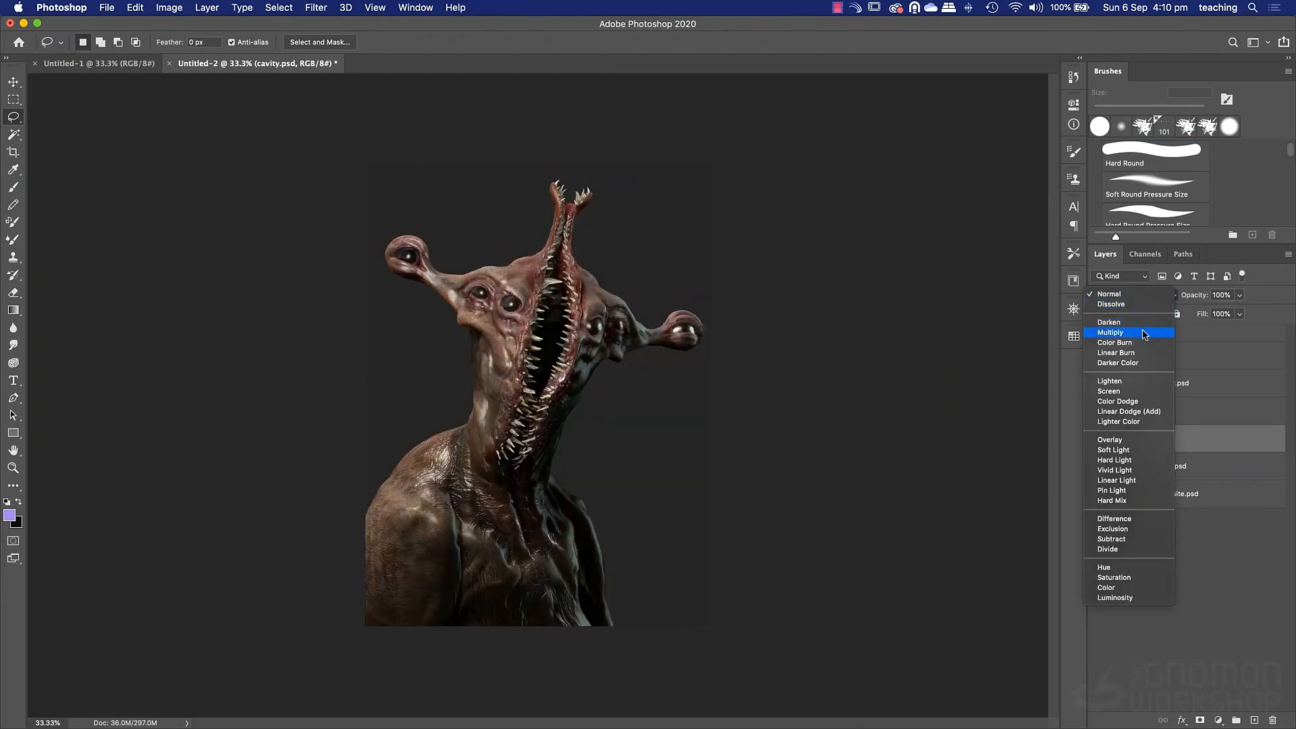
left_click(1145, 334)
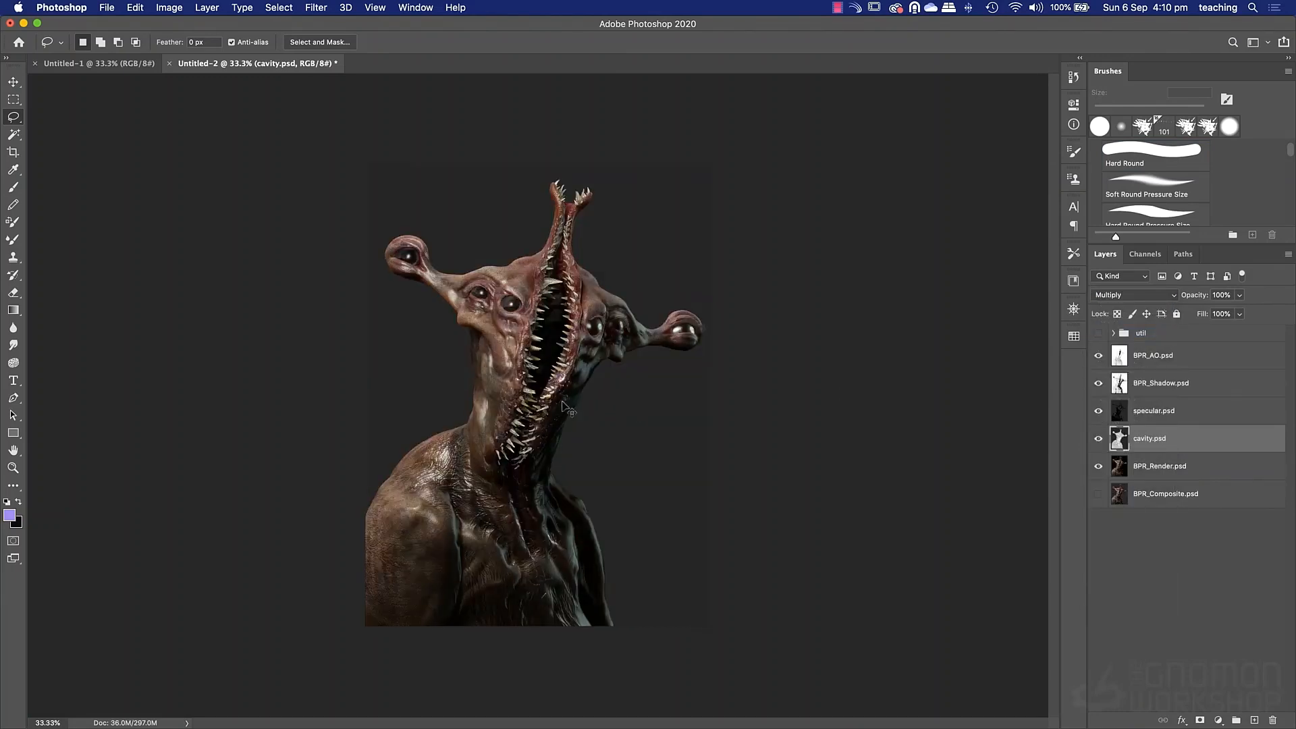
Reduce the cavity layer's opacity to 30% and compare the image with and without it, leaving the layer shown.
key("super+bracketright")
key("super+bracketleft")
key("super+plus")
key("super+plus")
key("super+plus")
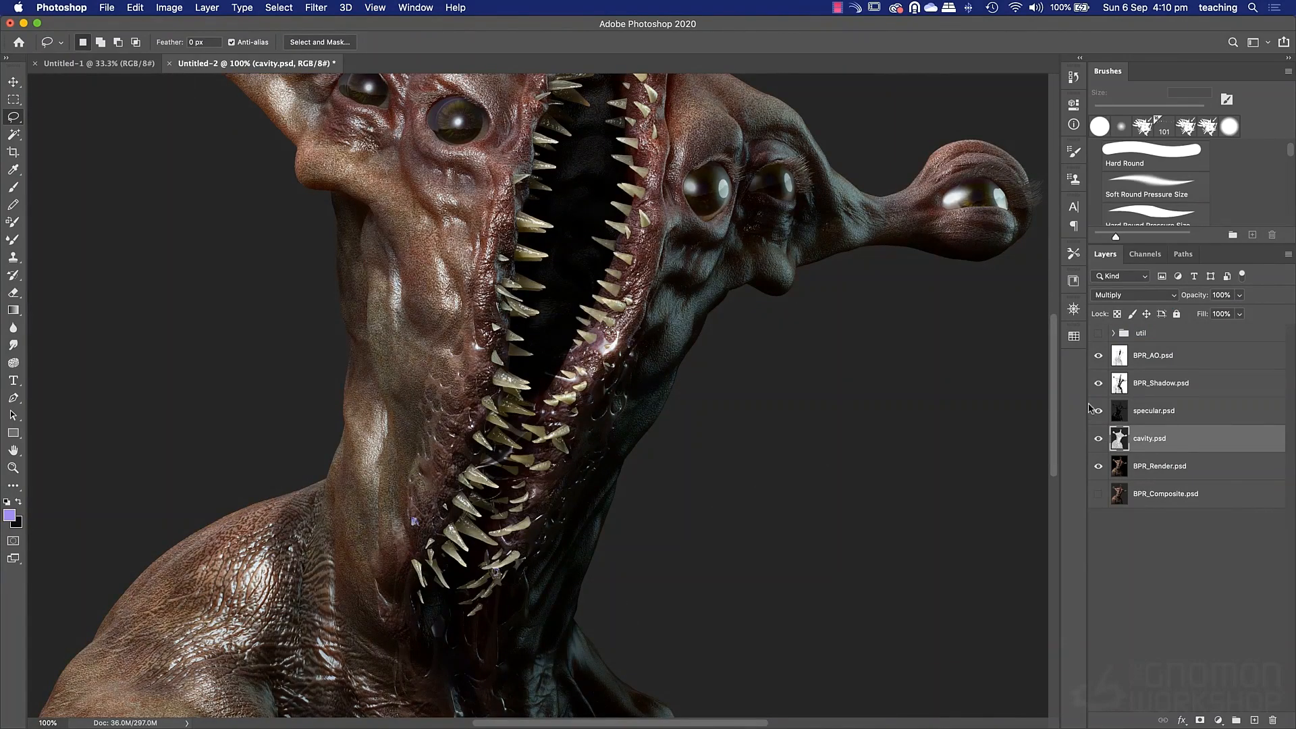
left_click(1238, 296)
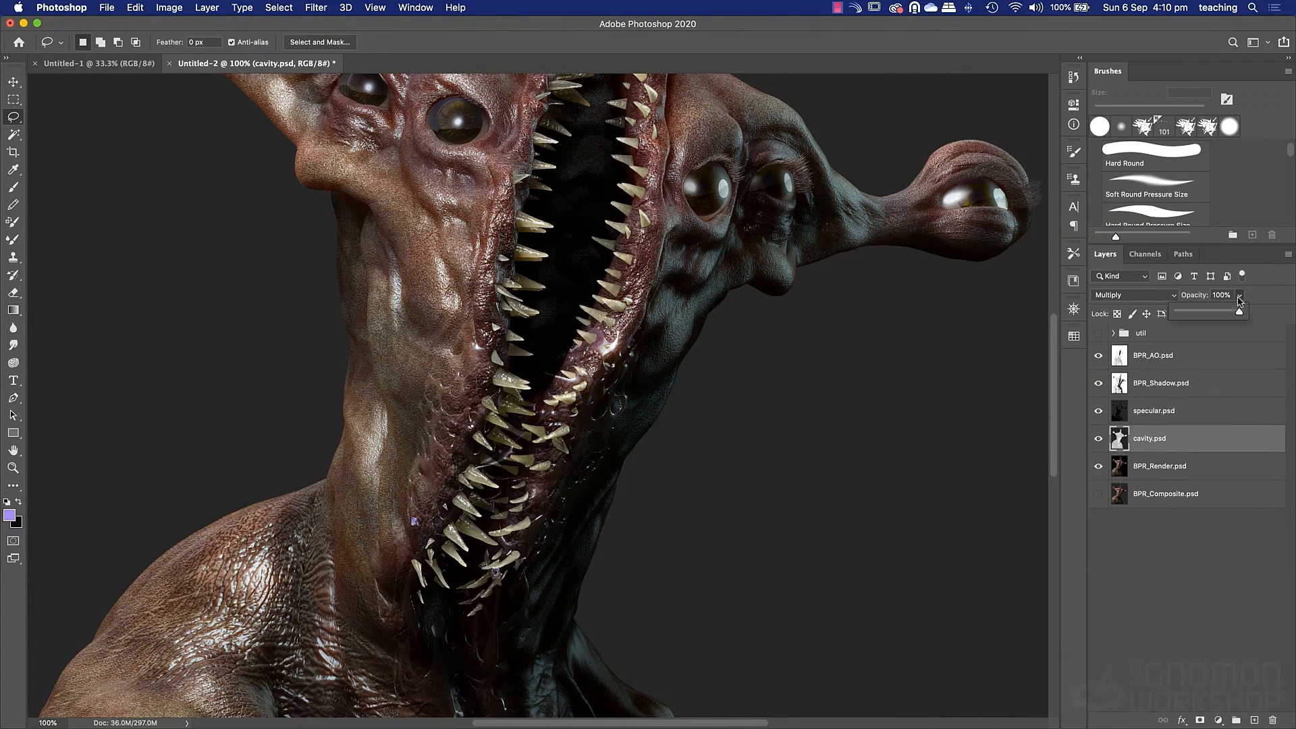
left_click_drag(1233, 314, 1196, 314)
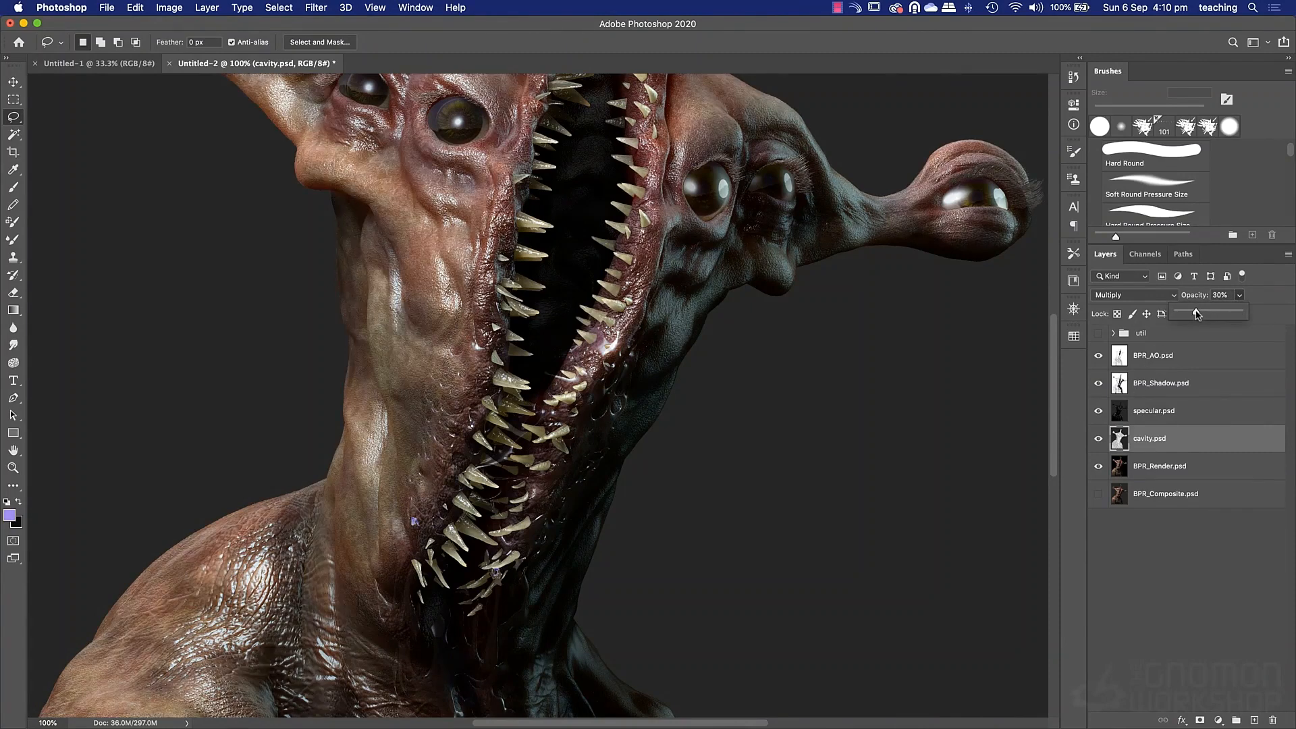
left_click(1095, 442)
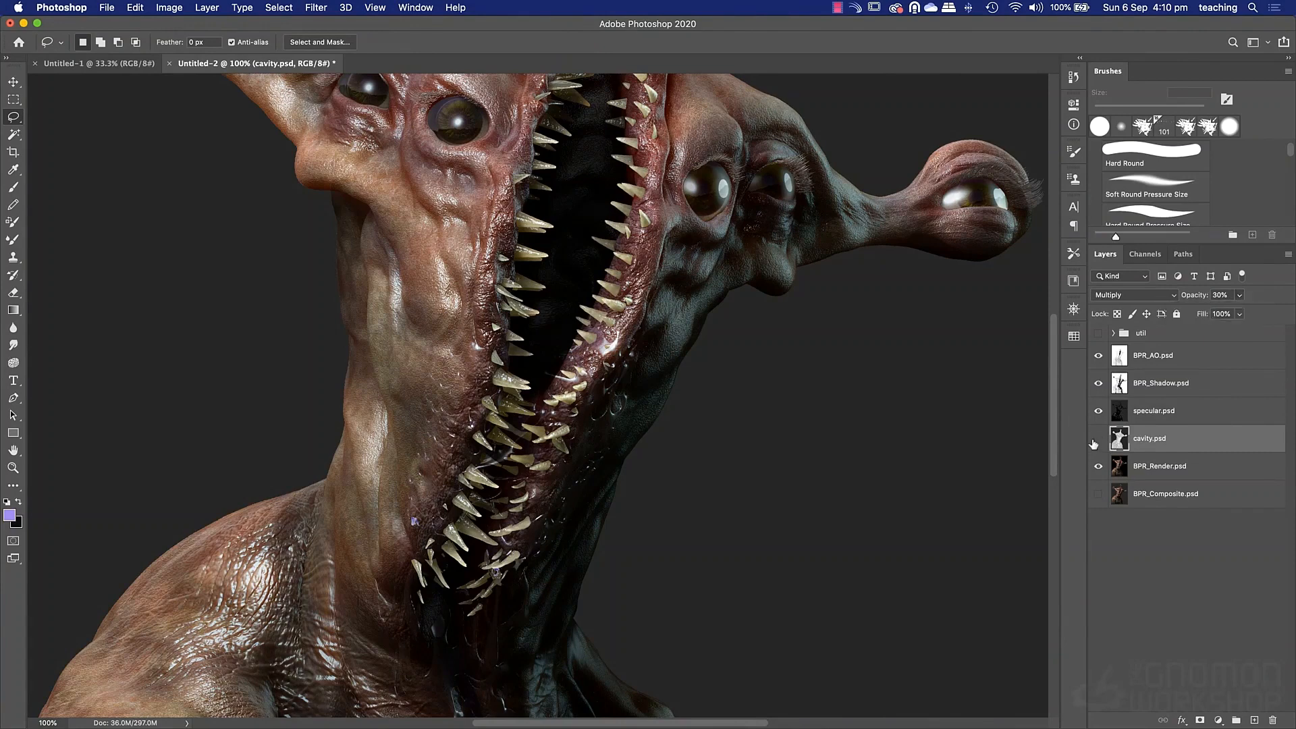
left_click(1094, 442)
left_click(1094, 442)
left_click(1094, 442)
left_click(1095, 442)
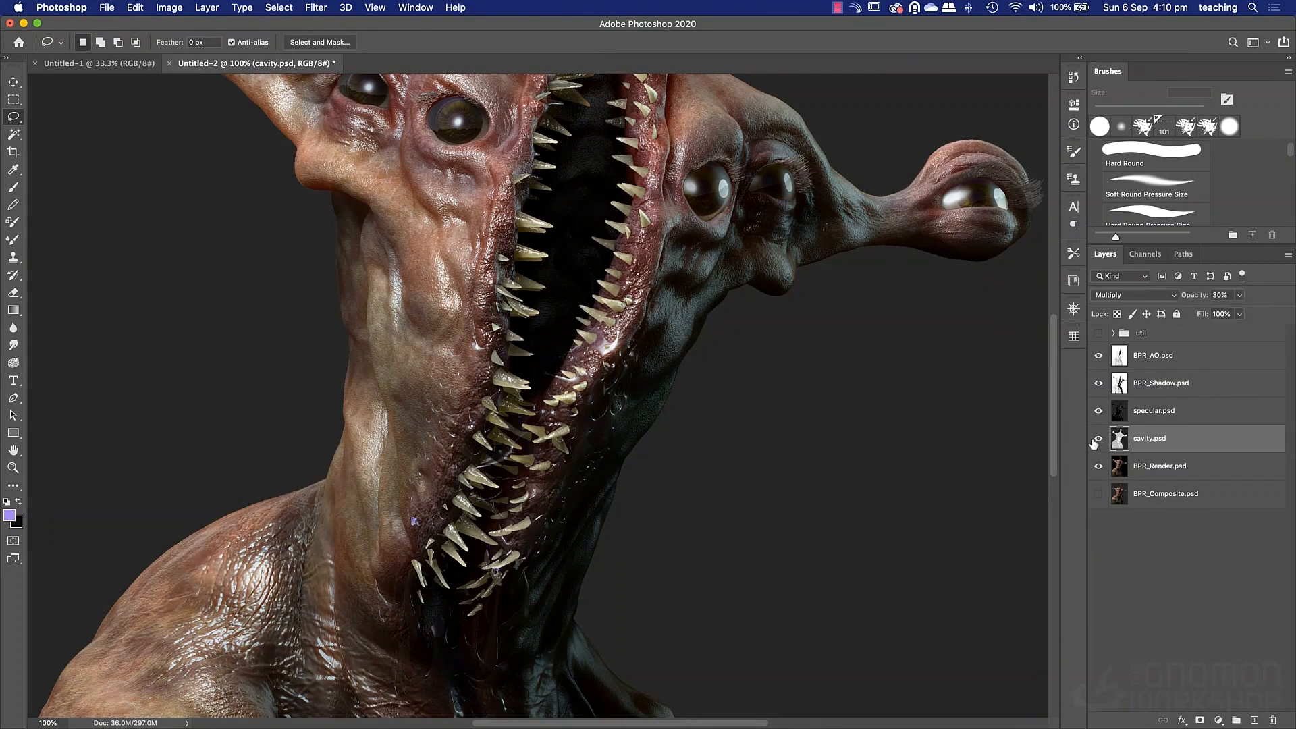
left_click(1095, 442)
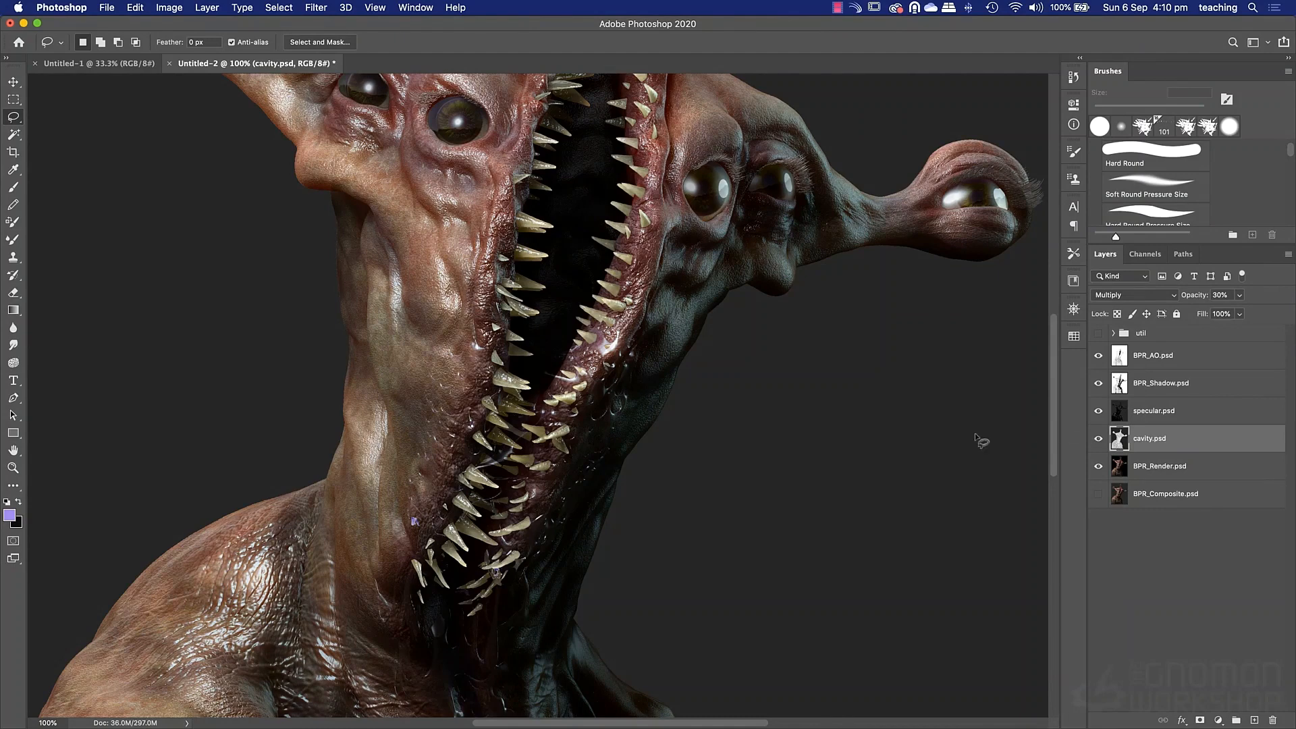
Add a new layer above cavity.psd, fill it with light purple and give it a black mask.
key("super+shift+n")
key("Return")
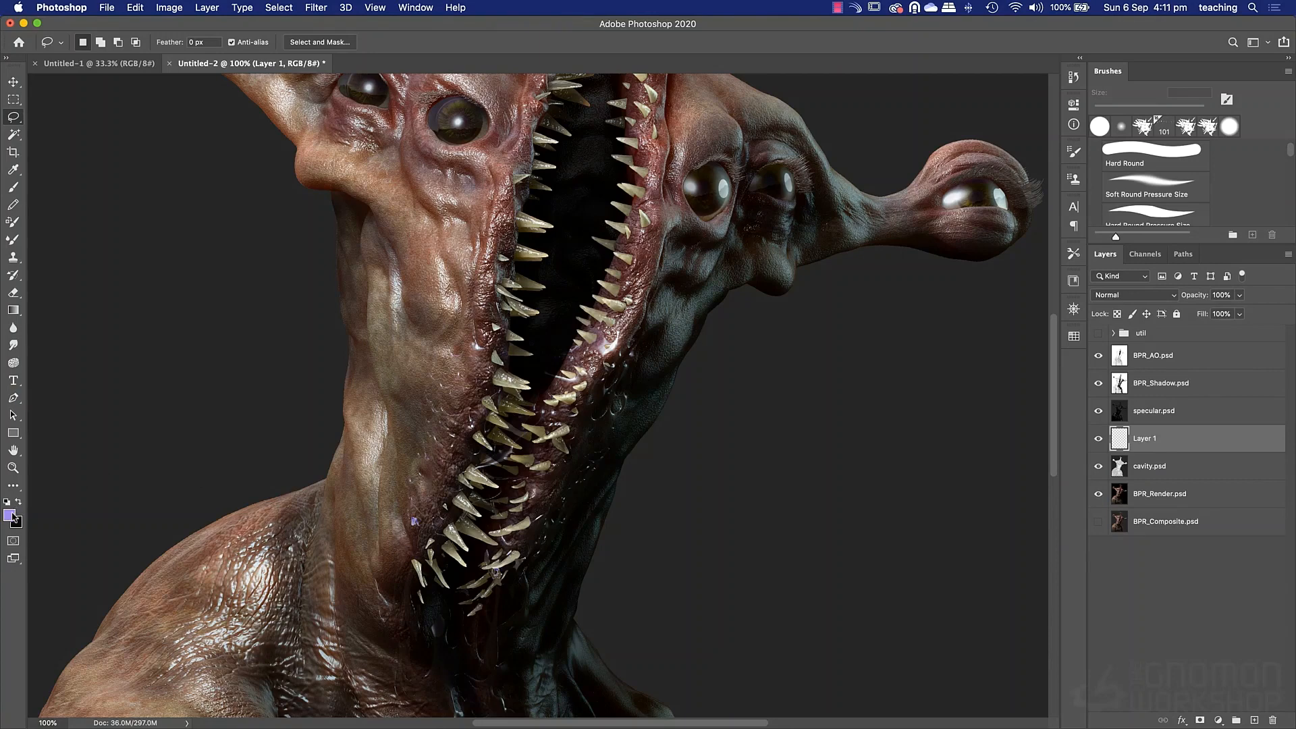
key("super+d")
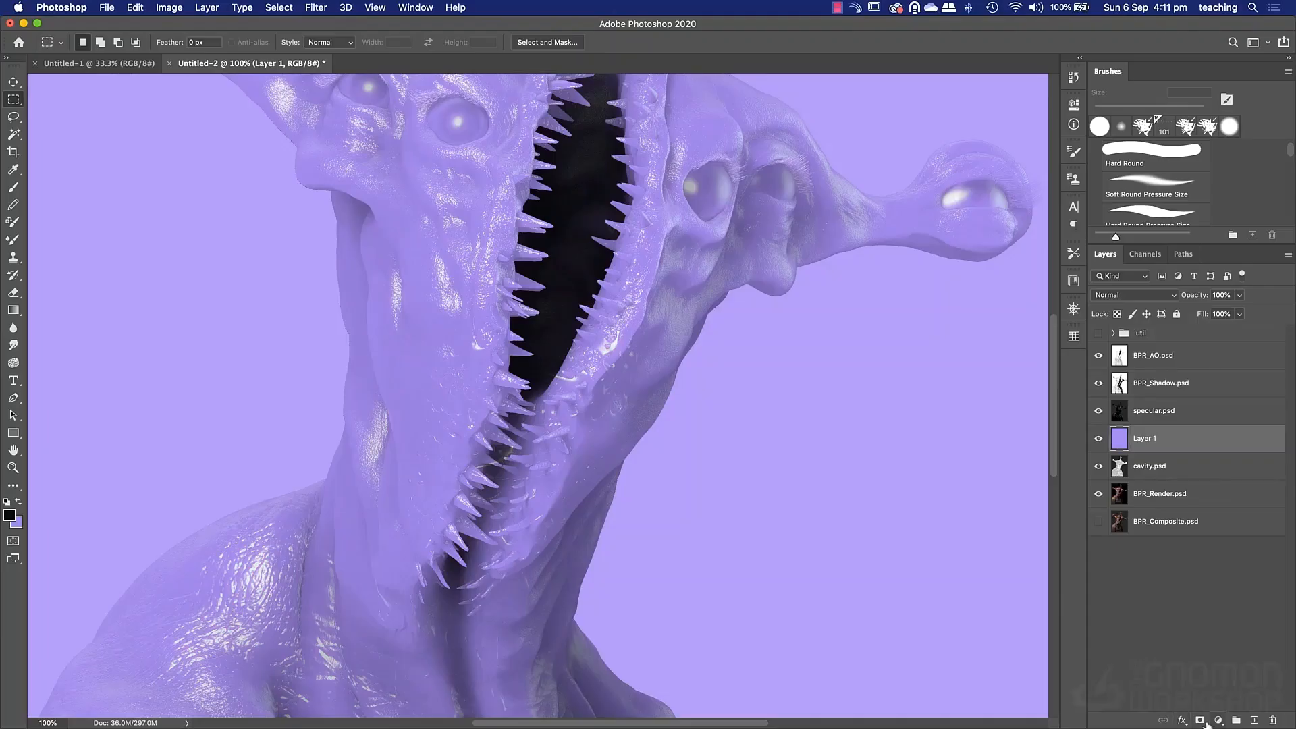
left_click(1199, 720, "alt")
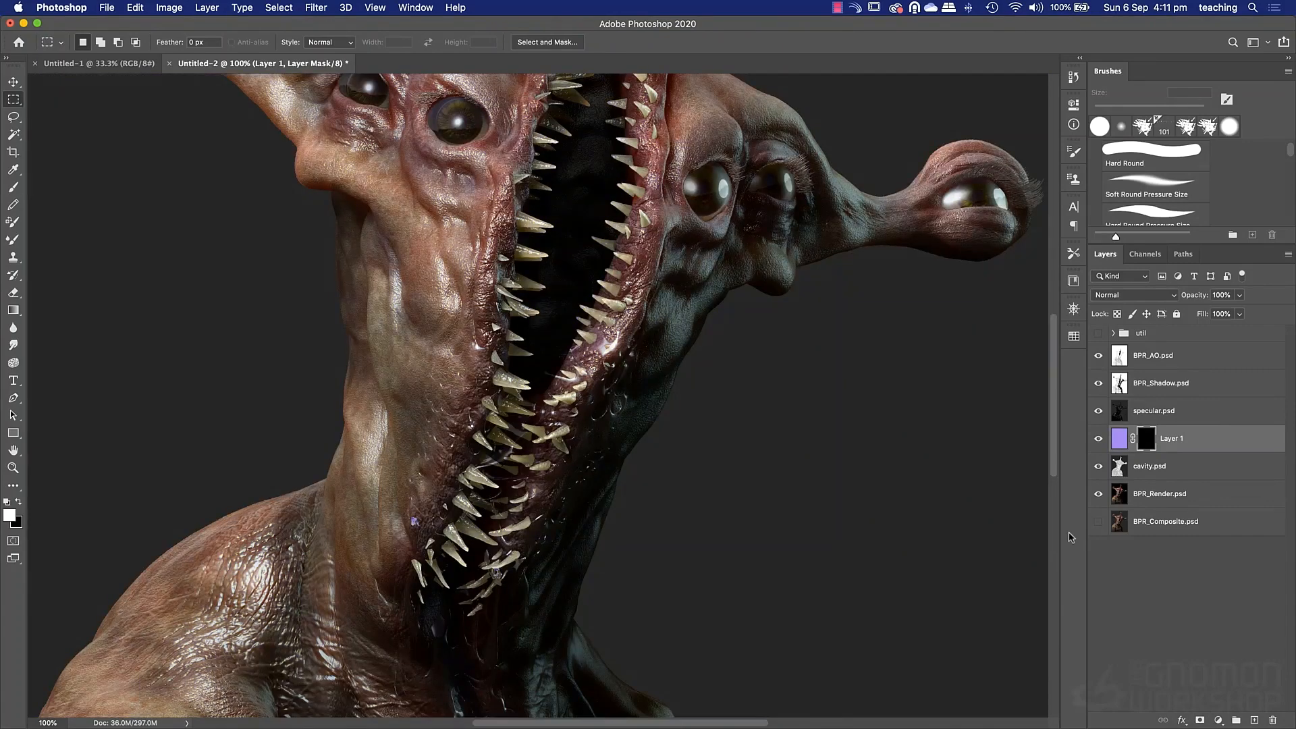
Copy the cavity.psd image, hide that layer and paste the image into the purple layer's mask.
left_click(1122, 466)
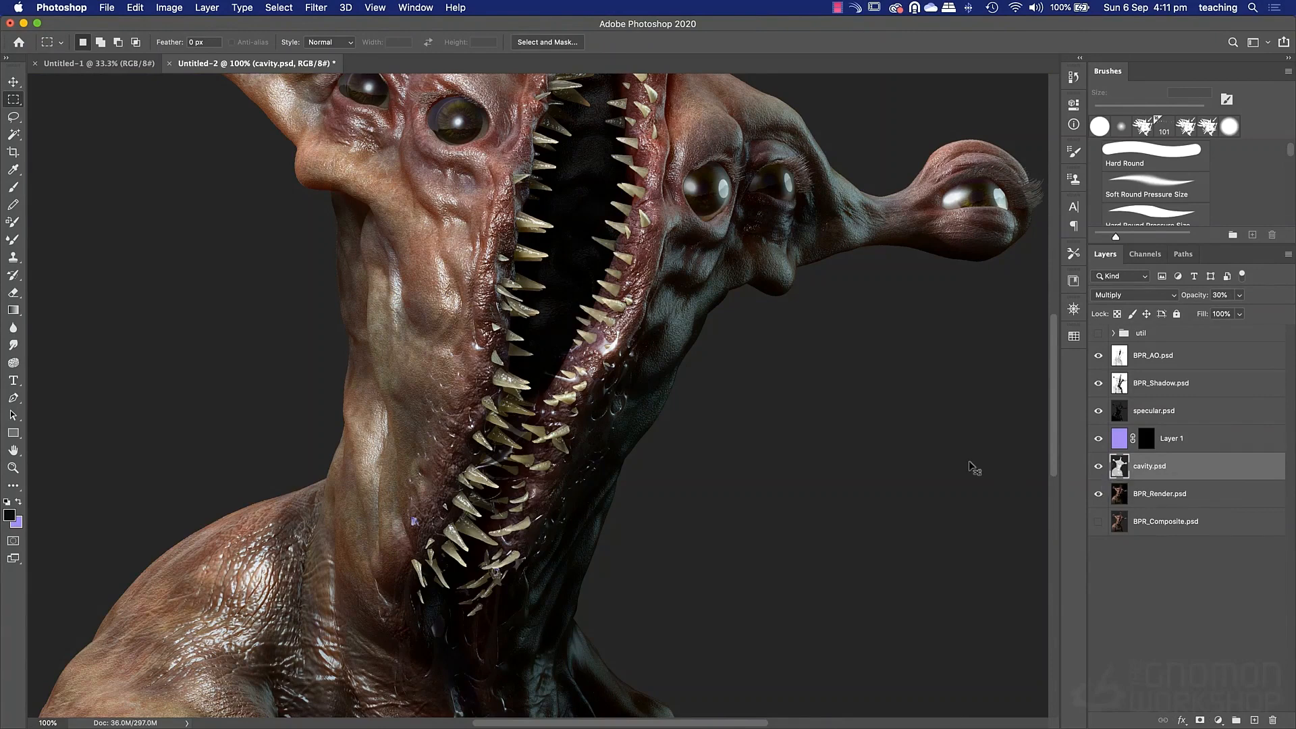
left_click(1097, 468)
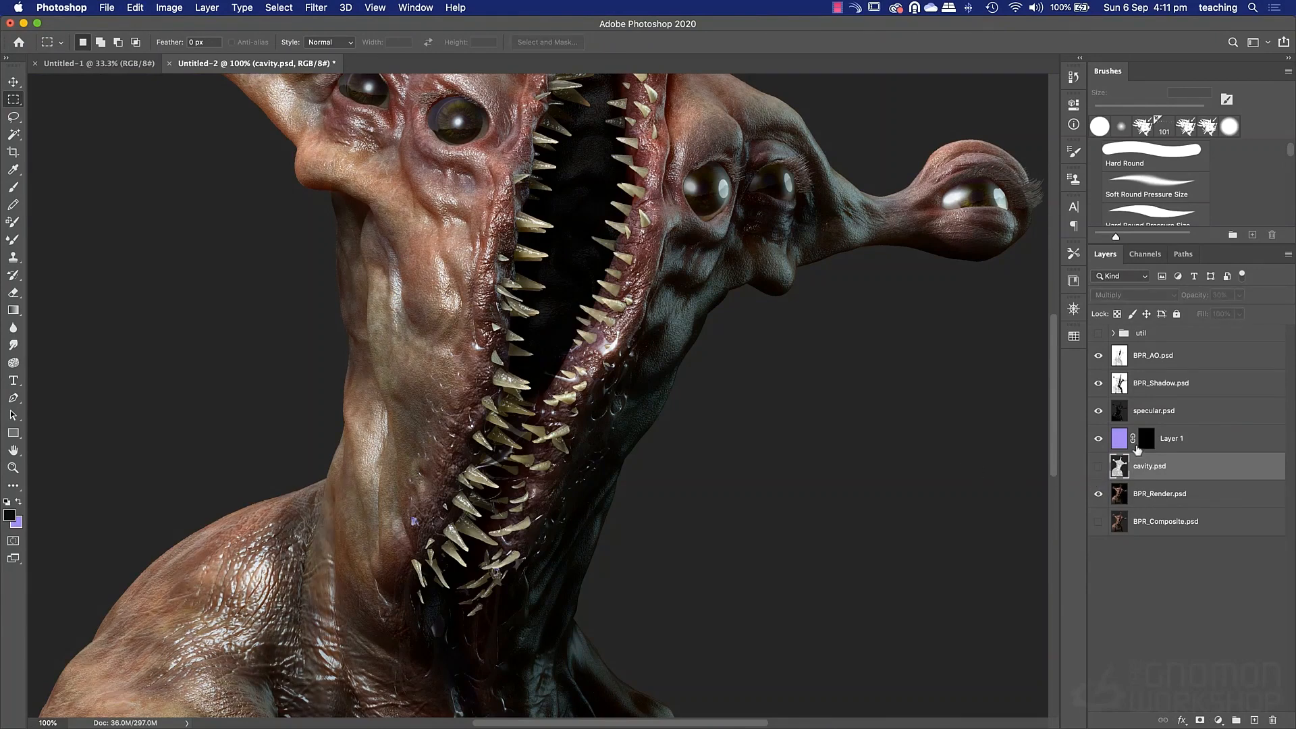
left_click(1151, 442, "alt")
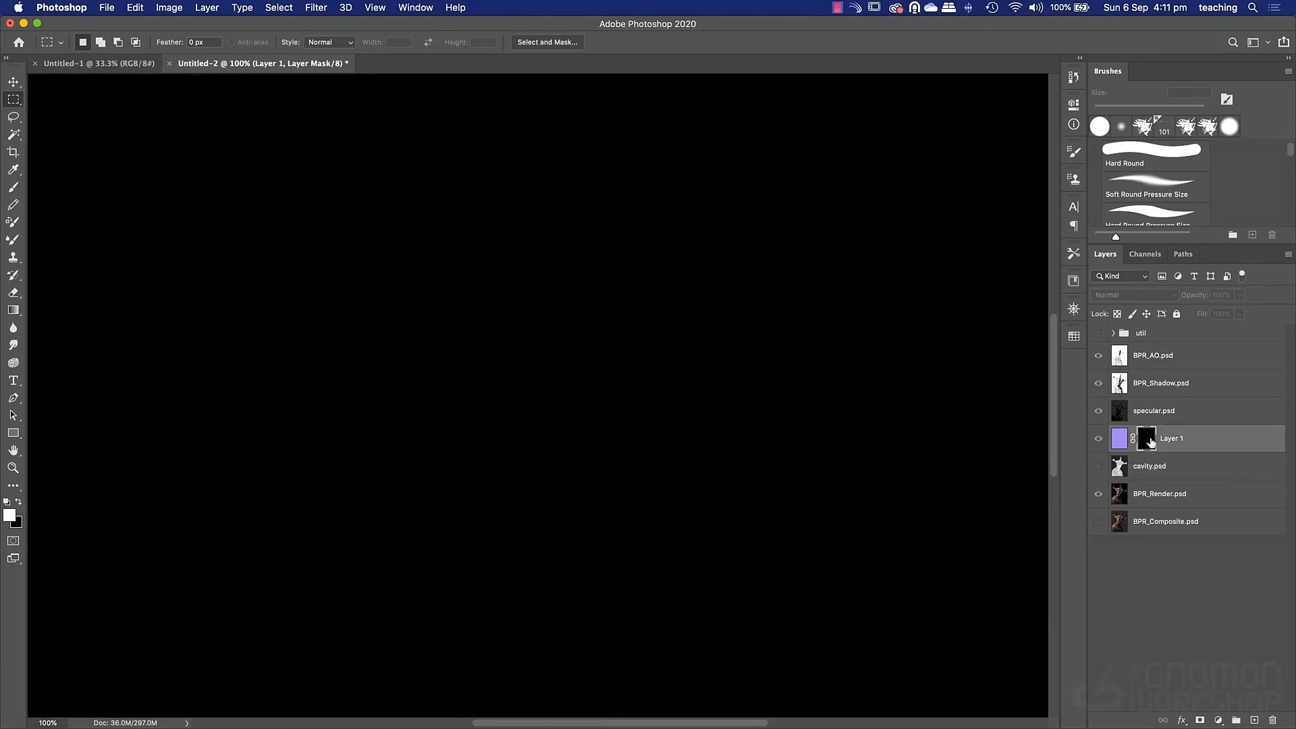
key("super+minus")
key("super+minus")
key("super+minus")
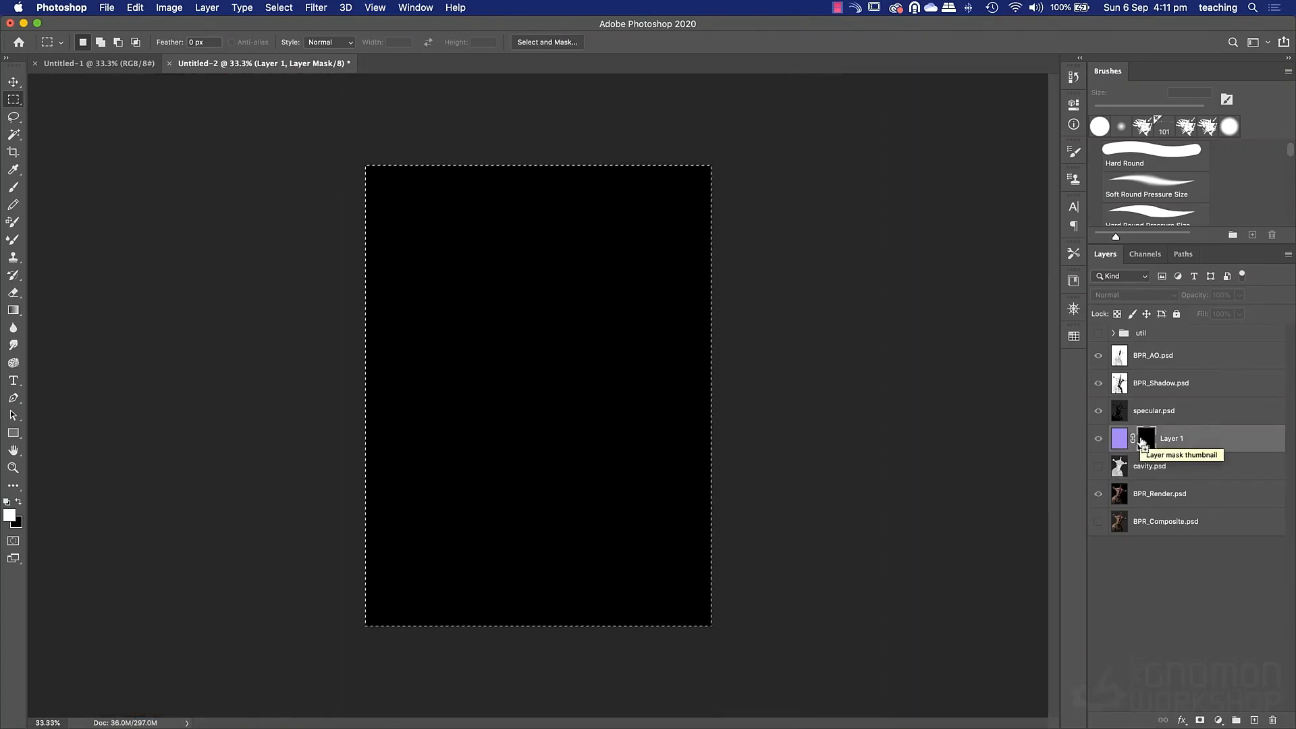
key("super+v")
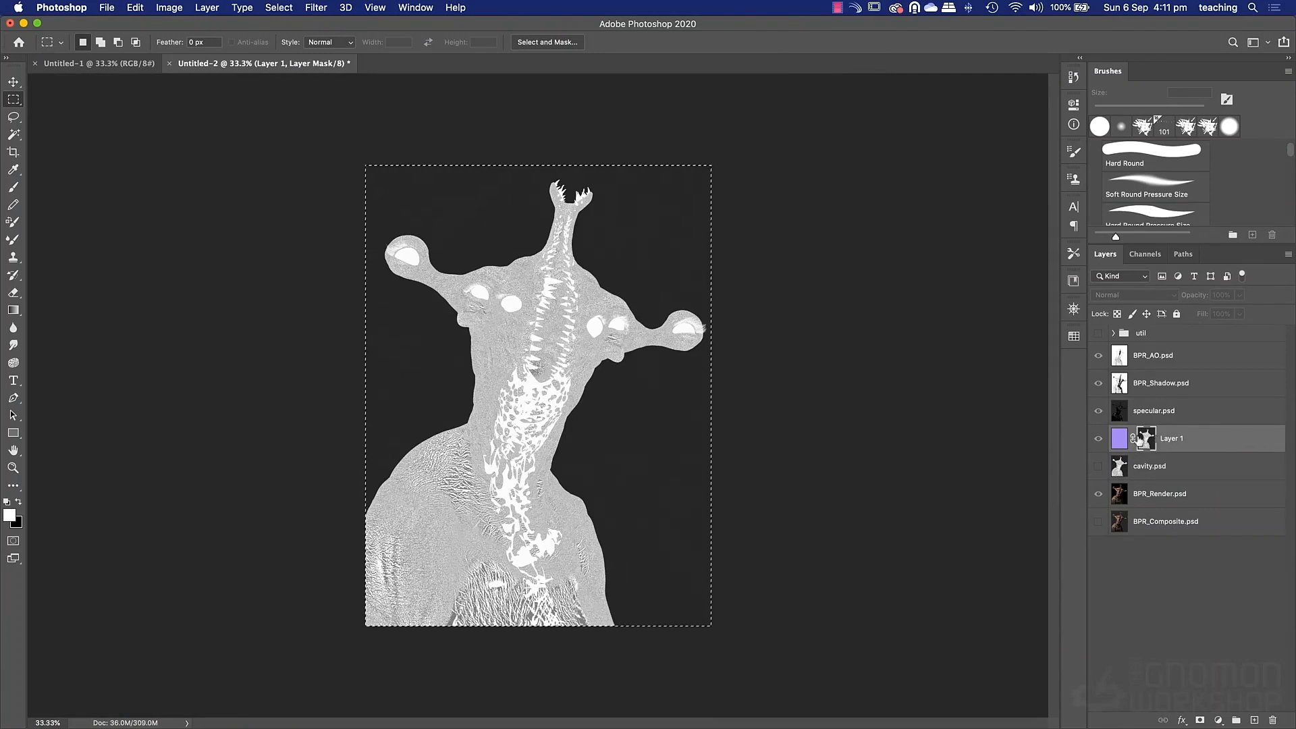
Invert the purple layer's mask and clear the selection.
left_click(1119, 439)
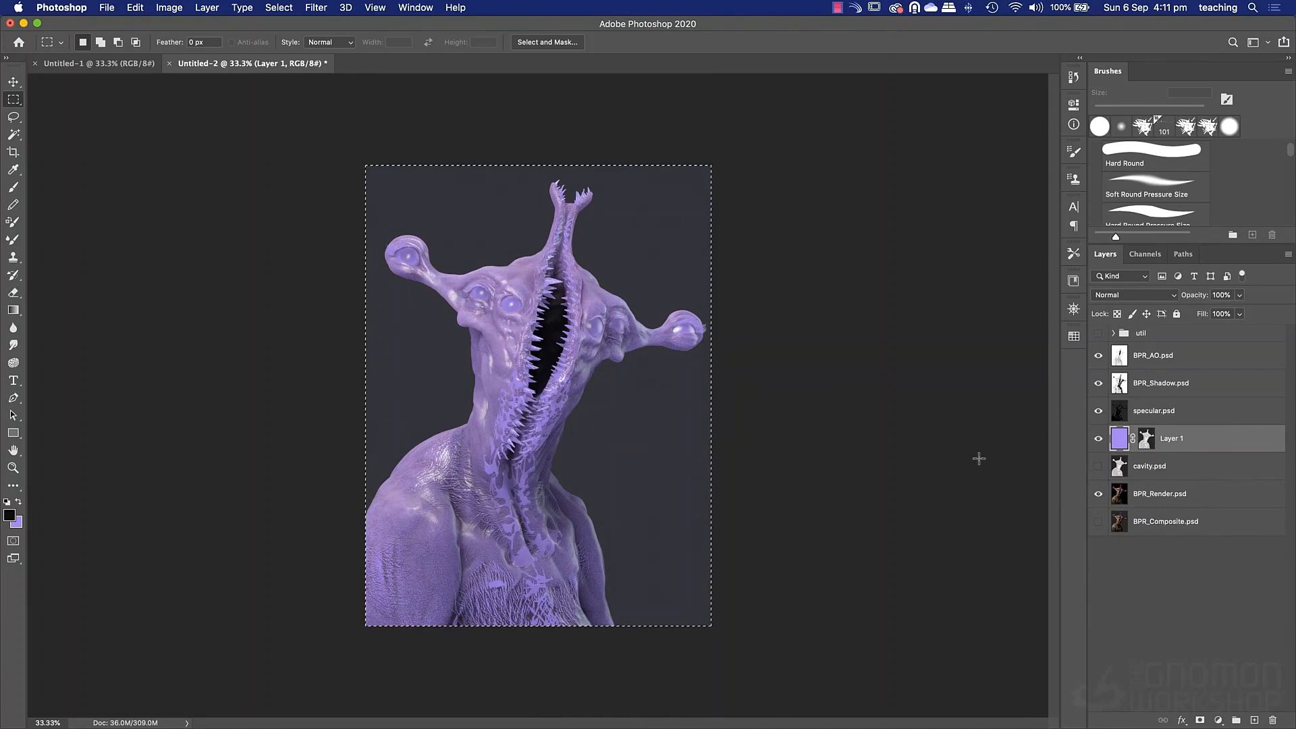
left_click(1145, 440)
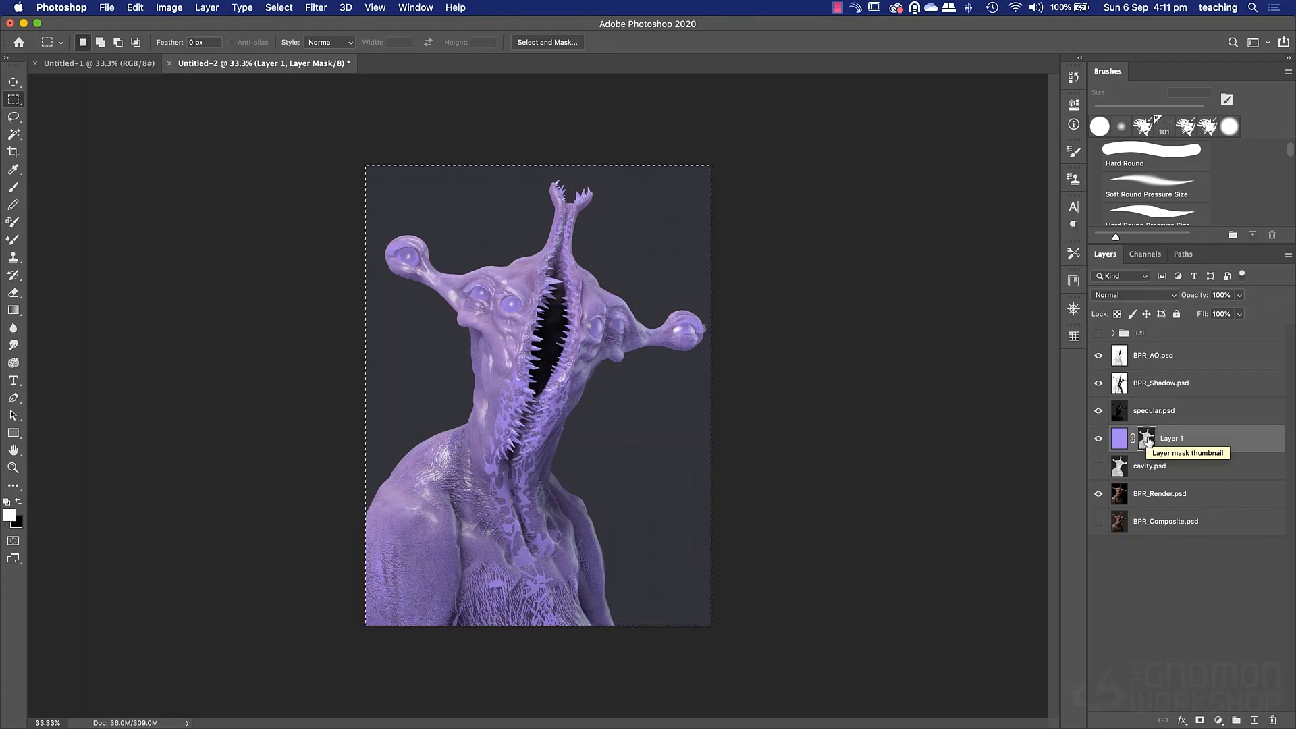
key("super+i")
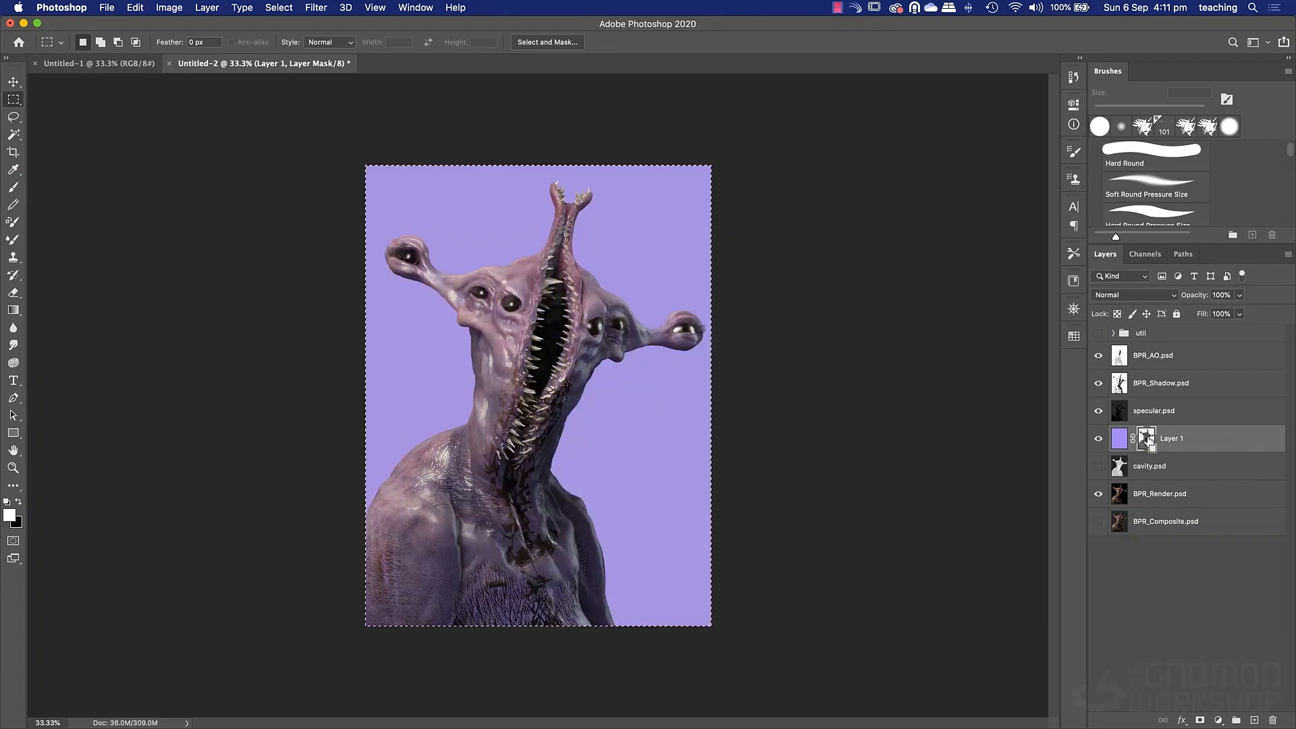
key("super+d")
Select the background around the creature from BPR_Mask.psd in the util group with the Magic Wand, then collapse the group.
left_click(1112, 334)
left_click(1133, 387)
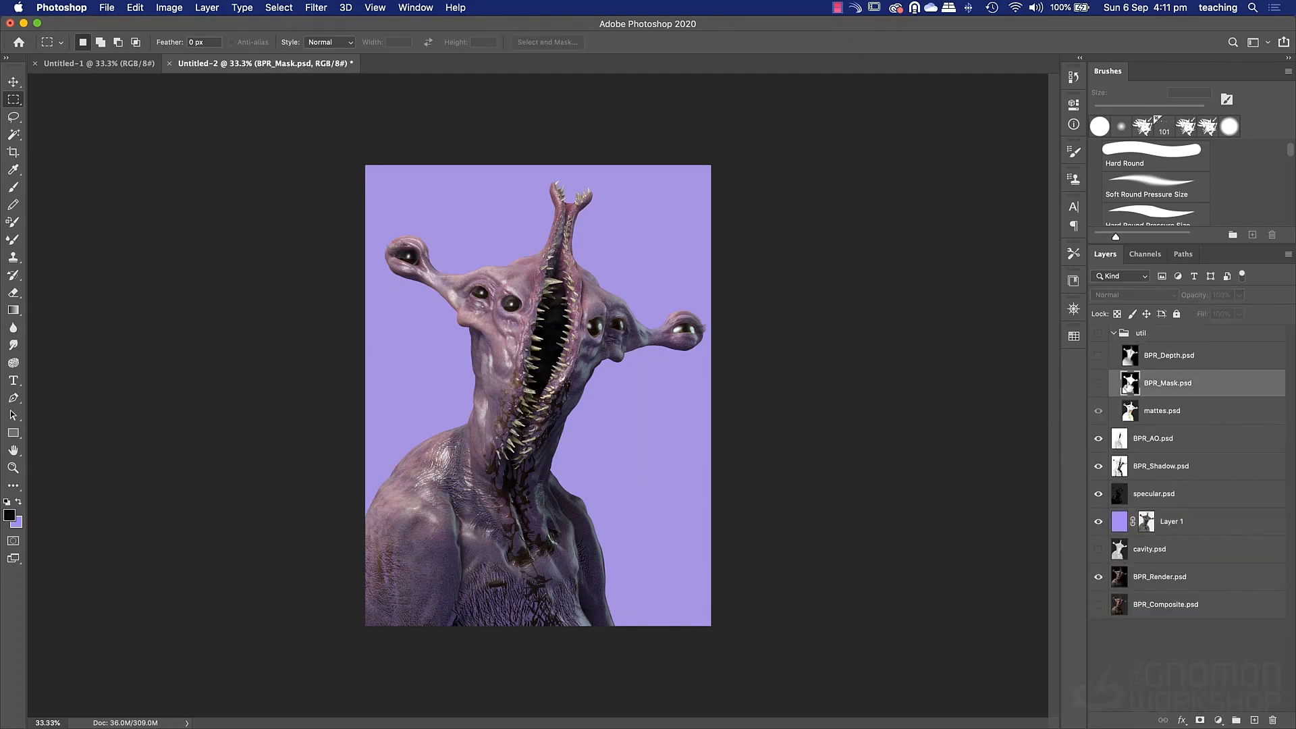
key("w")
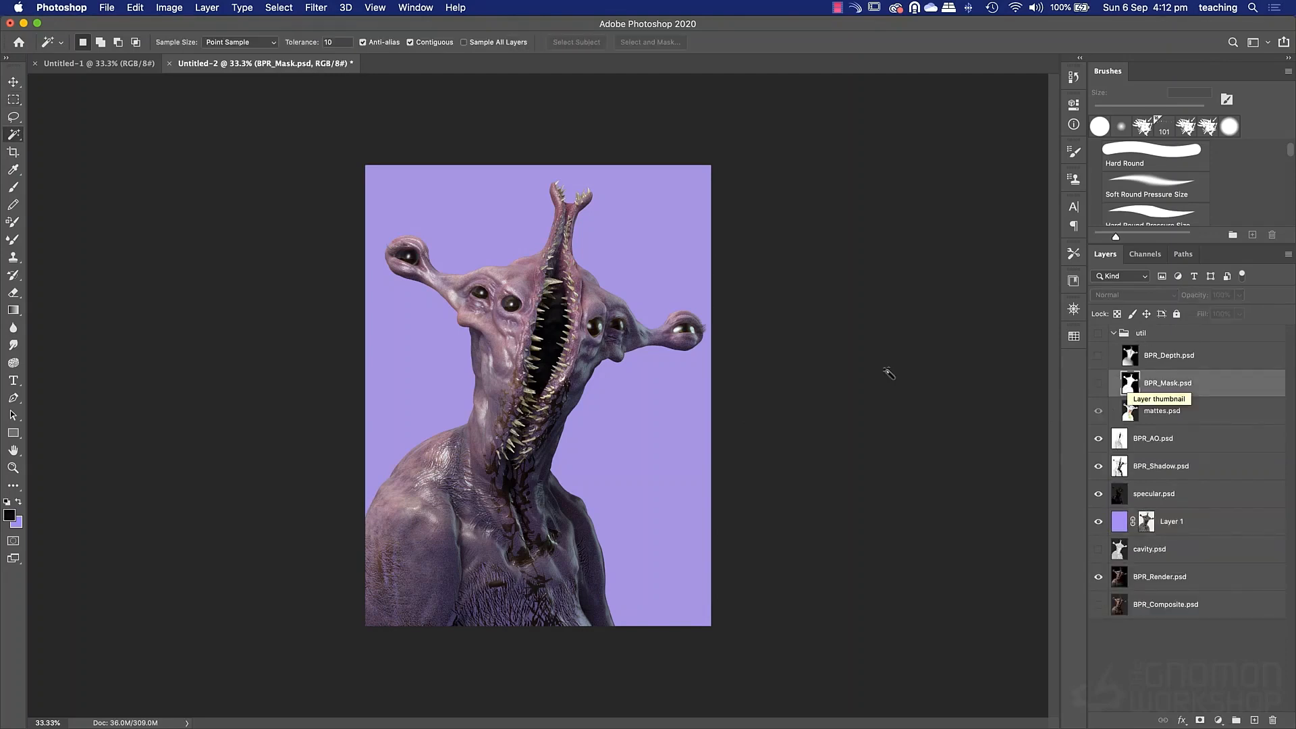
left_click(663, 427)
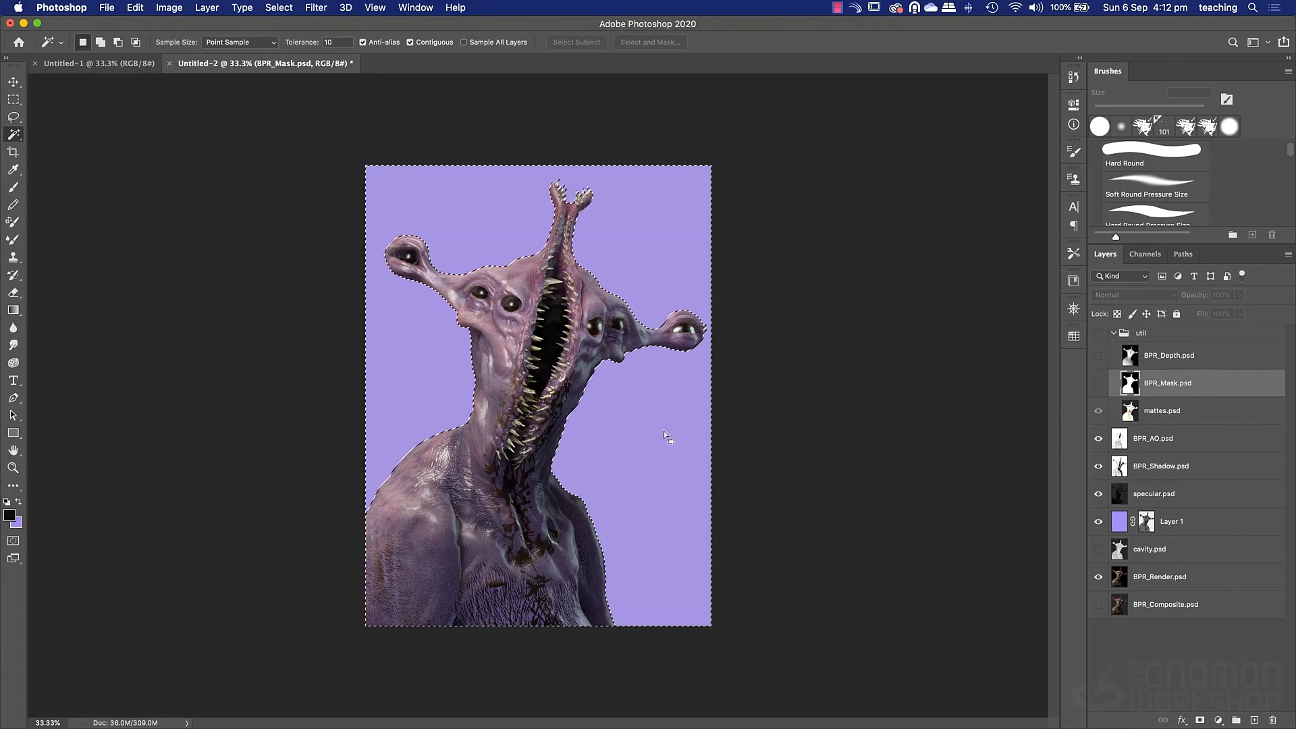
left_click(1113, 334)
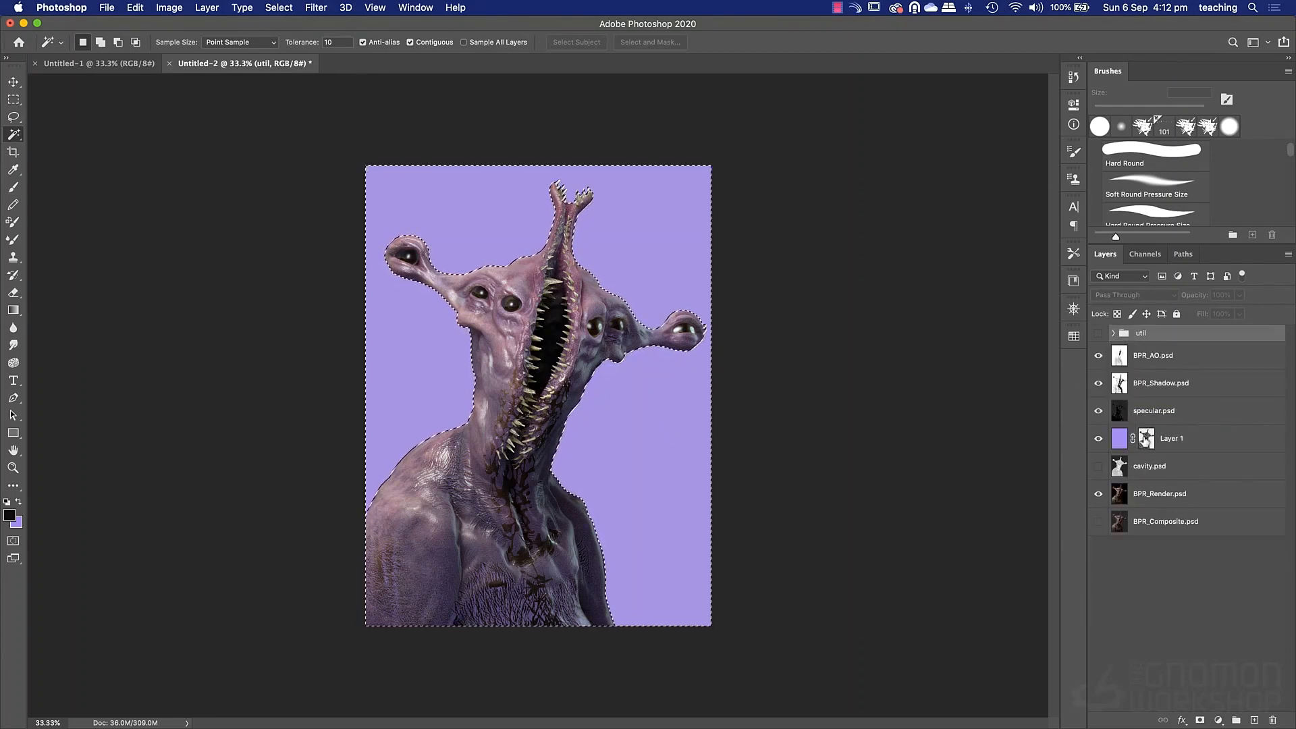
Fill the selected background with black in the purple layer's mask and deselect.
left_click(1146, 438, "alt")
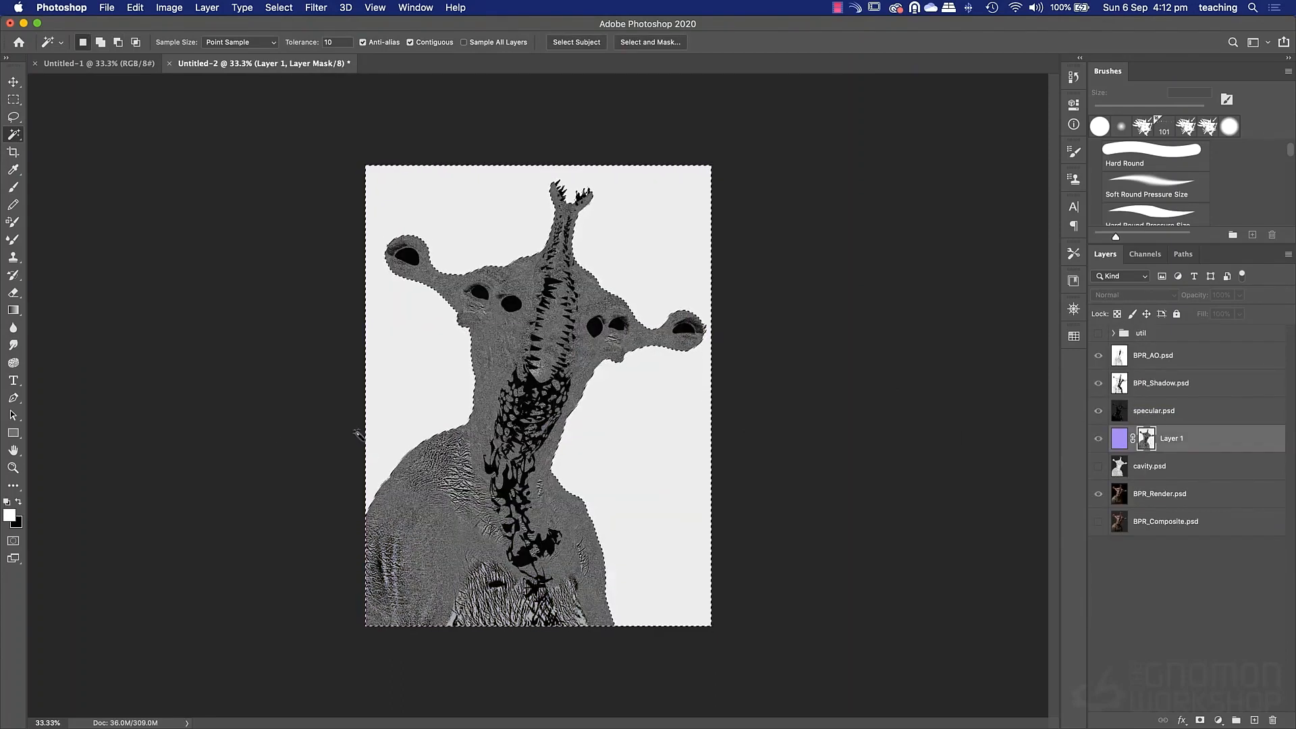
left_click(18, 502)
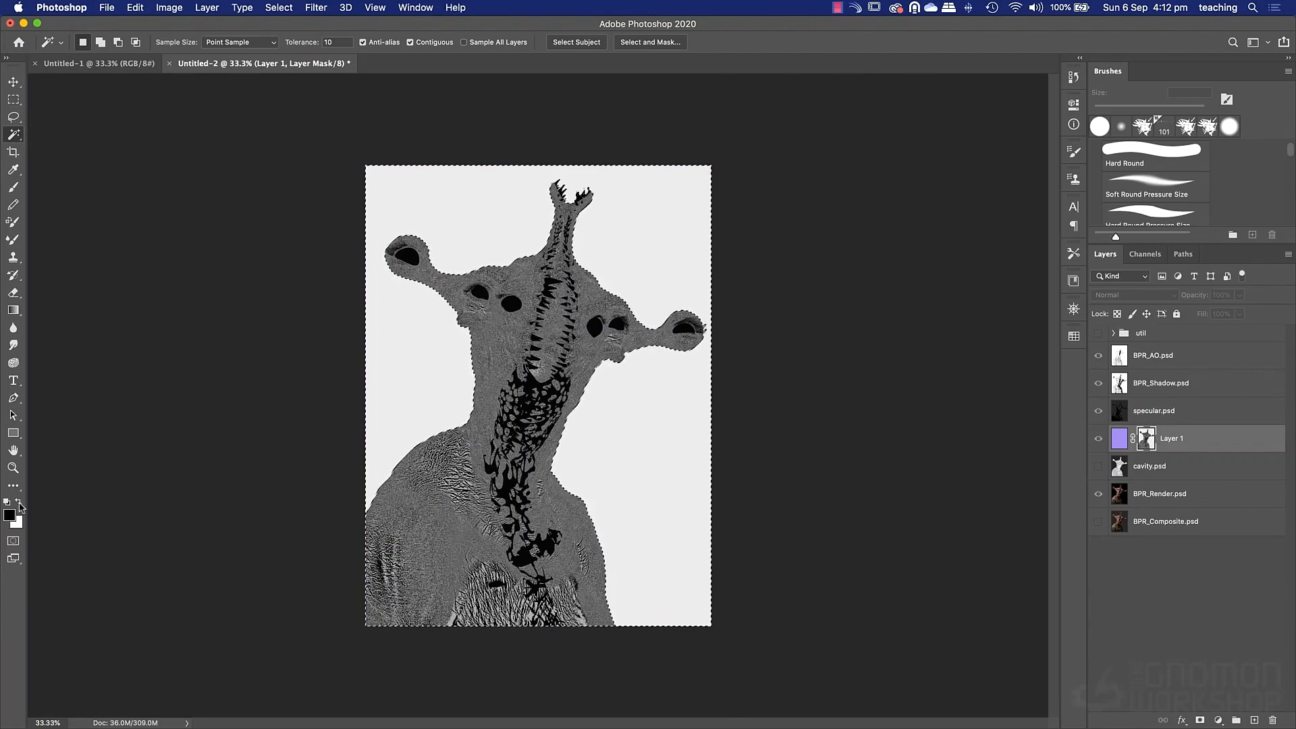
key("alt+BackSpace")
key("super+d")
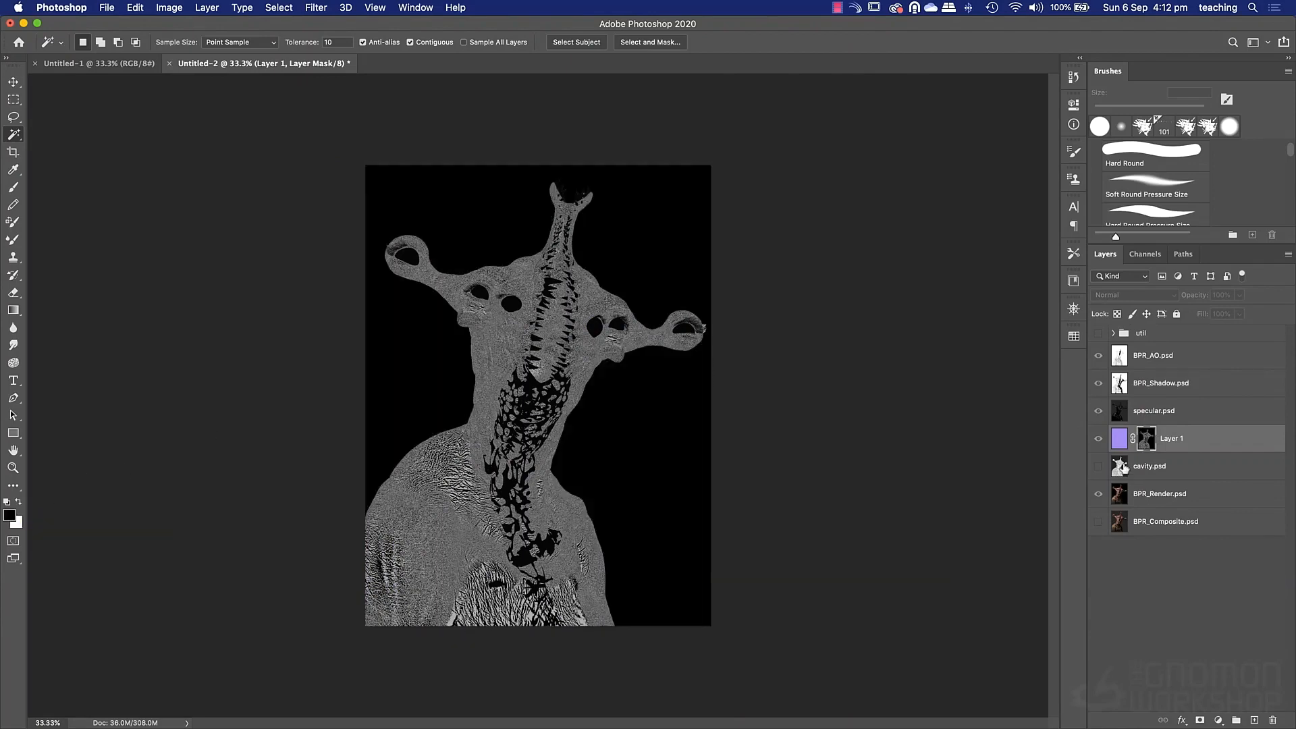
Colorize the purple layer's fill blue with Hue/Saturation, using about hue 216, saturation 78 and lightness -39.
left_click(1117, 443)
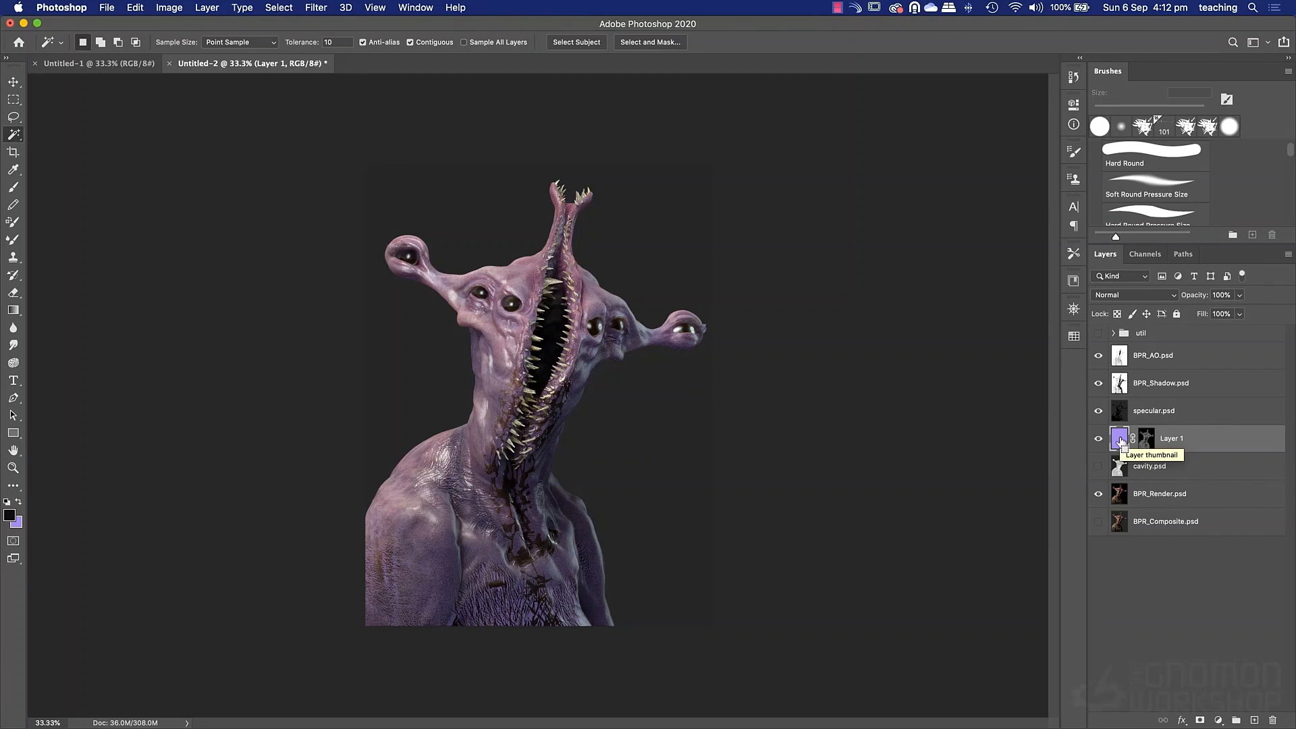
key("super+u")
left_click(1064, 284)
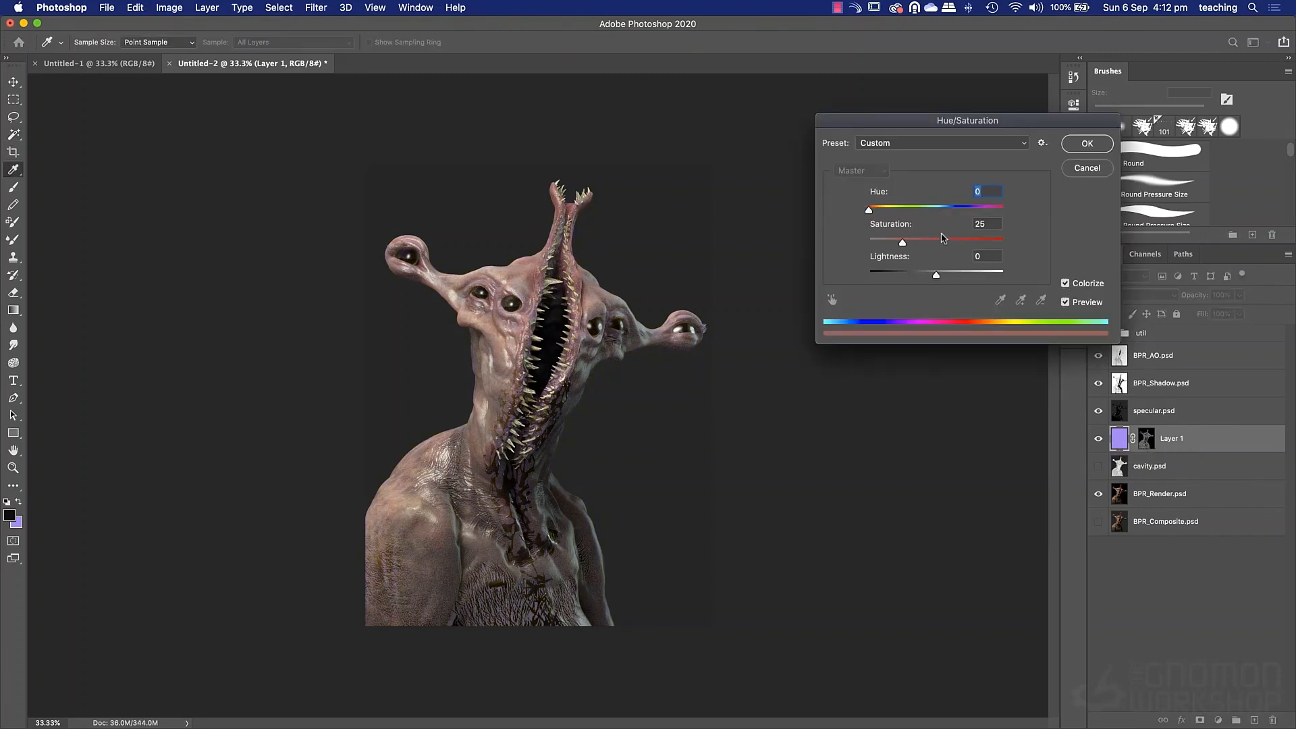
left_click_drag(877, 209, 927, 275)
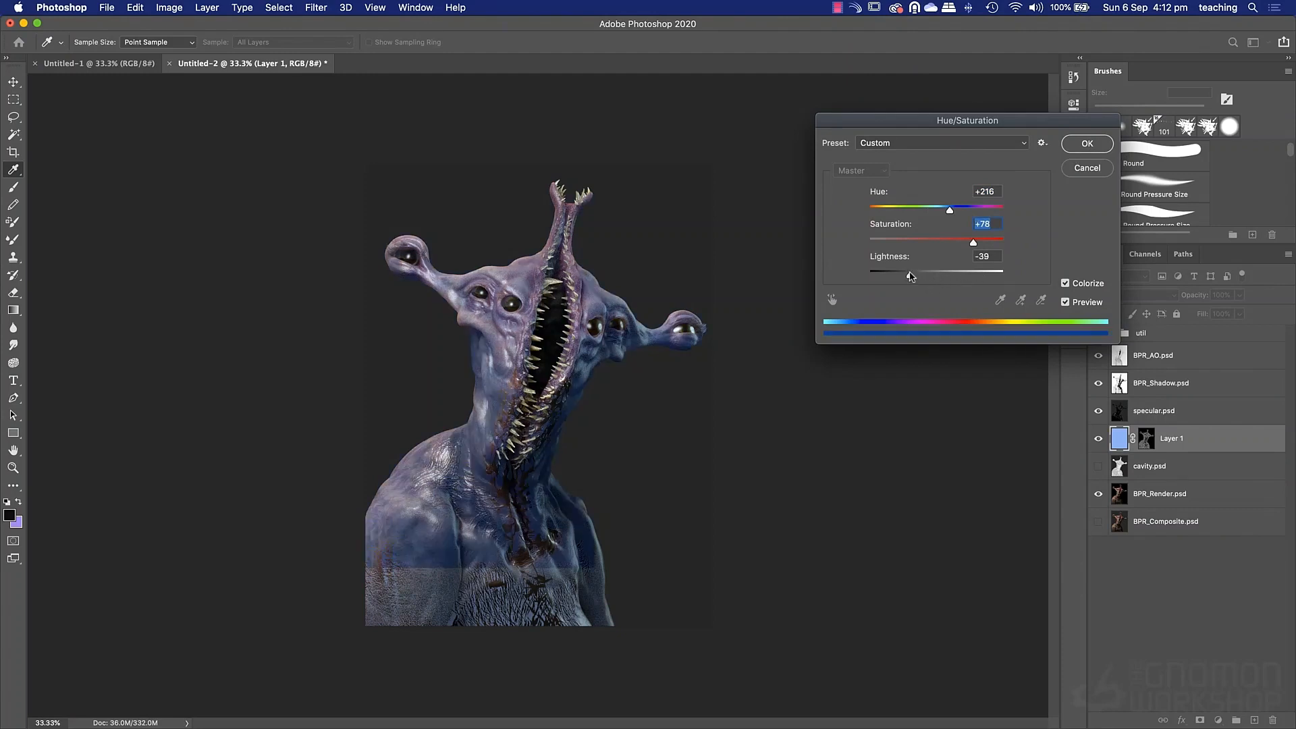
left_click(1078, 147)
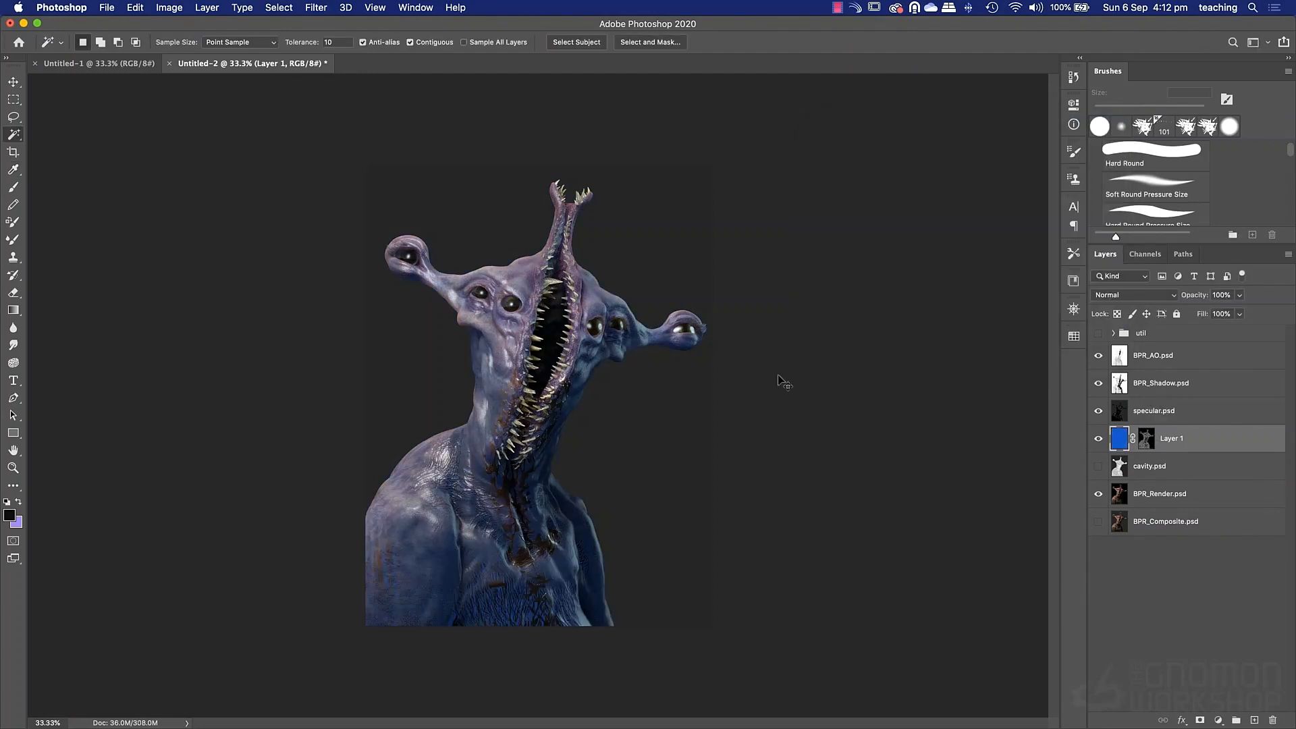
key("super+plus")
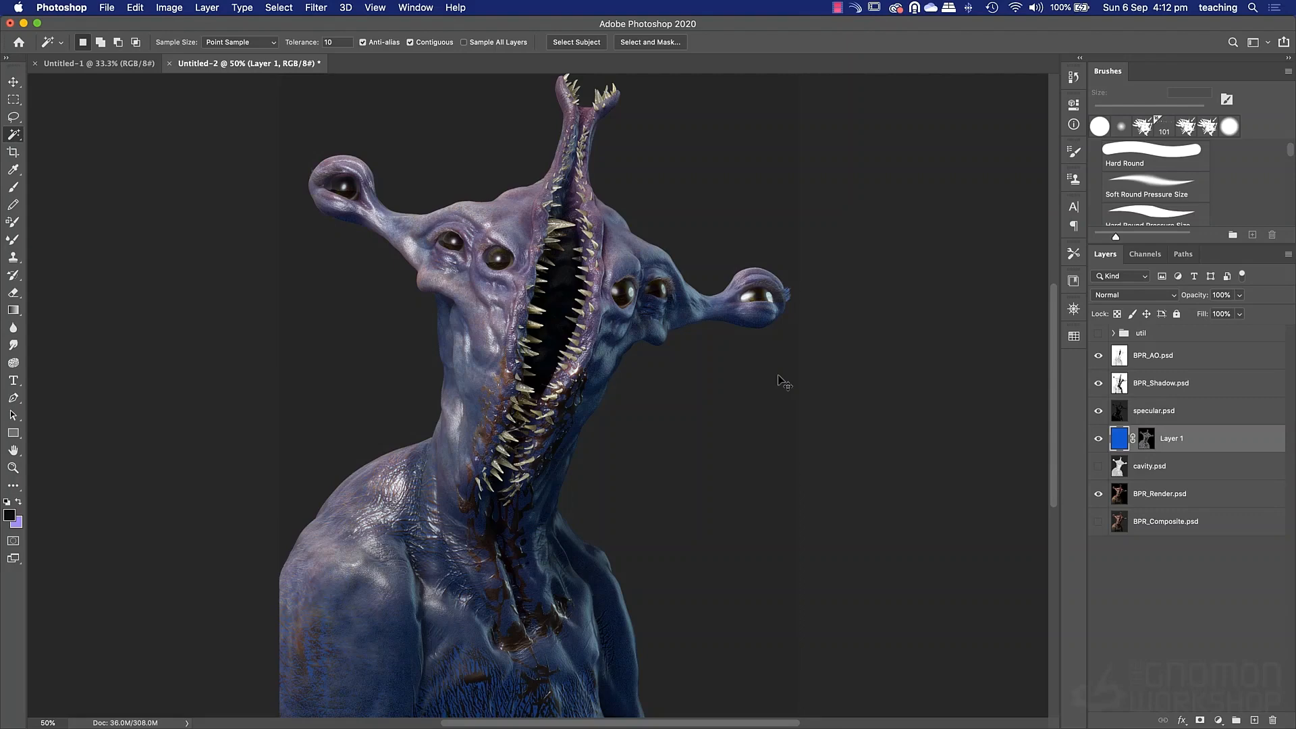
key("super+plus")
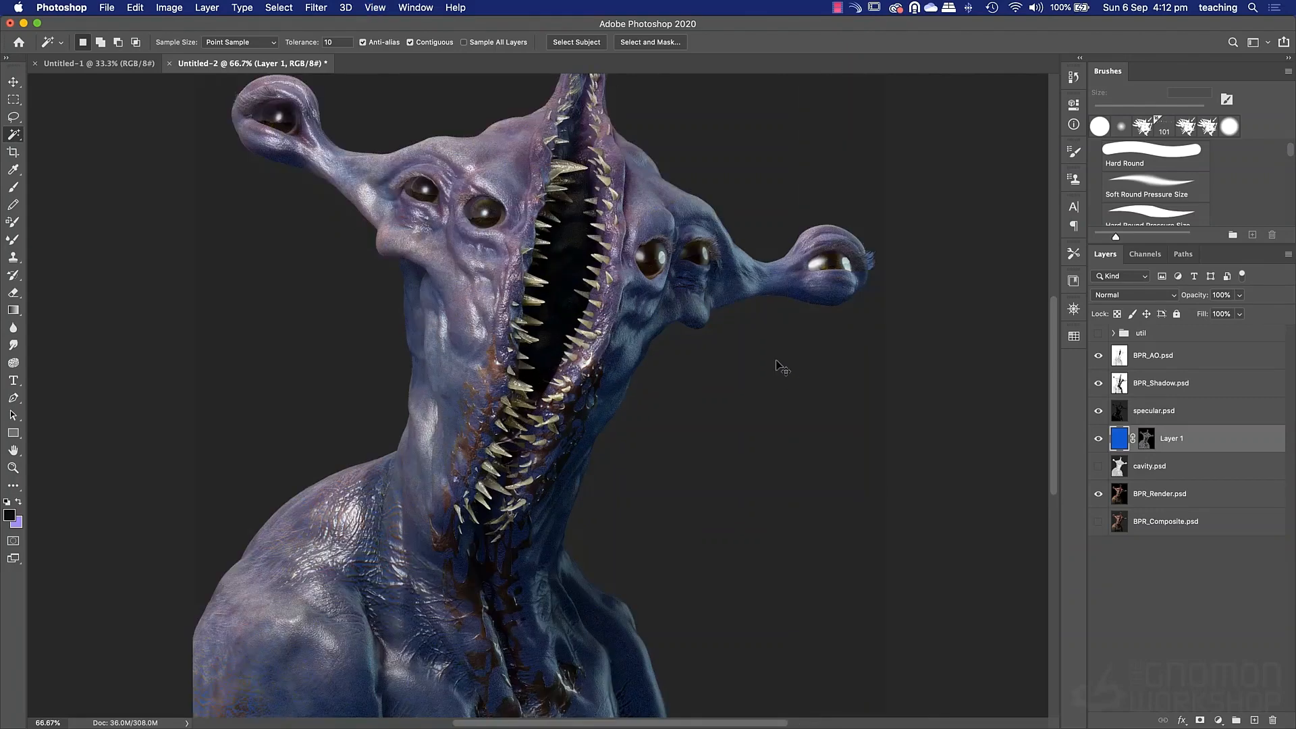
Fill the blue colour layer with a muted dark red matching the creature's skin, and swap the foreground and background colours.
key("super+plus")
left_click_drag(641, 268, 712, 413)
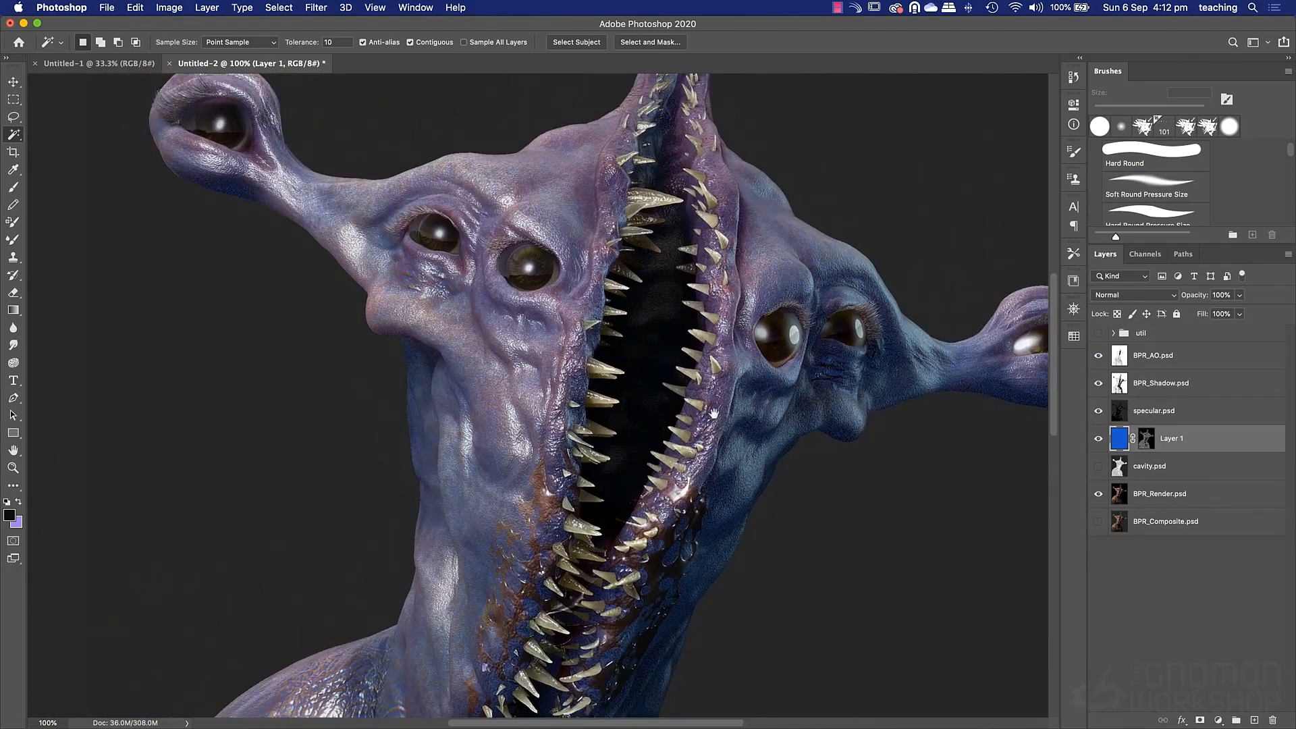
left_click_drag(463, 284, 507, 288)
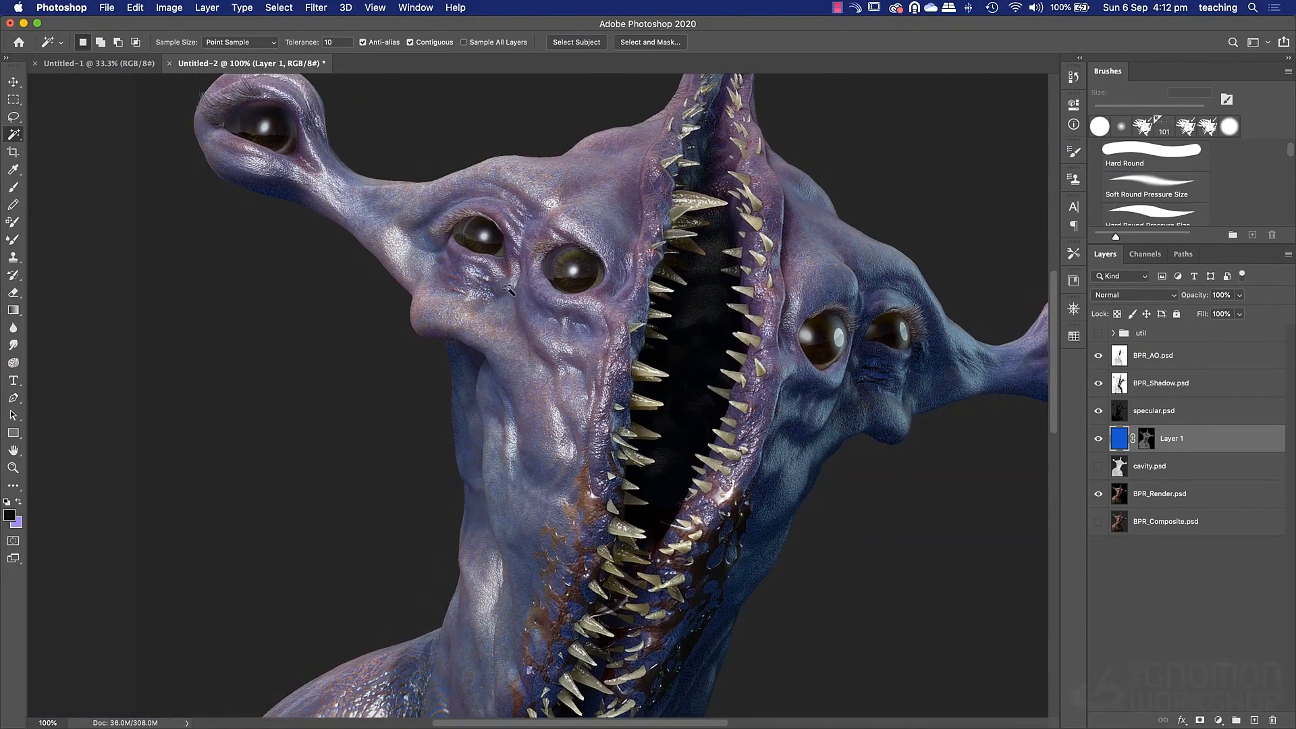
key("super+plus")
key("super+plus")
left_click_drag(538, 330, 535, 365)
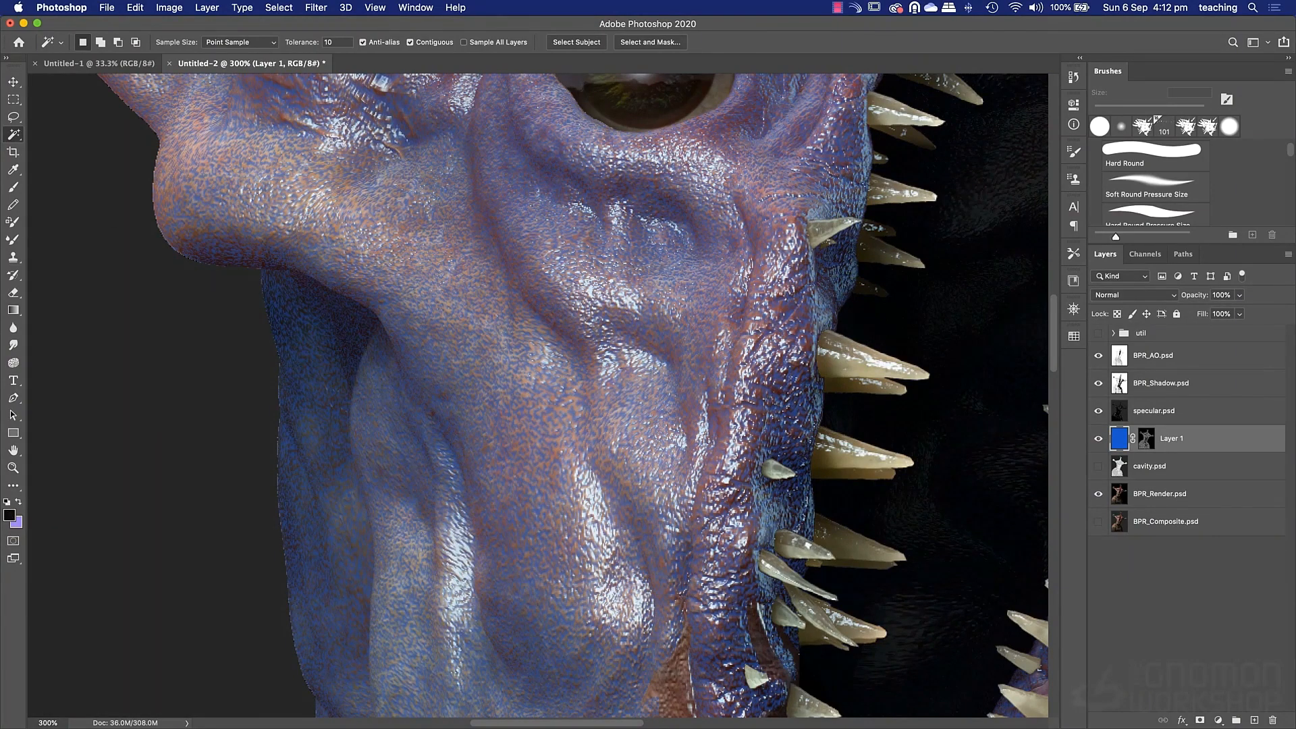
key("b")
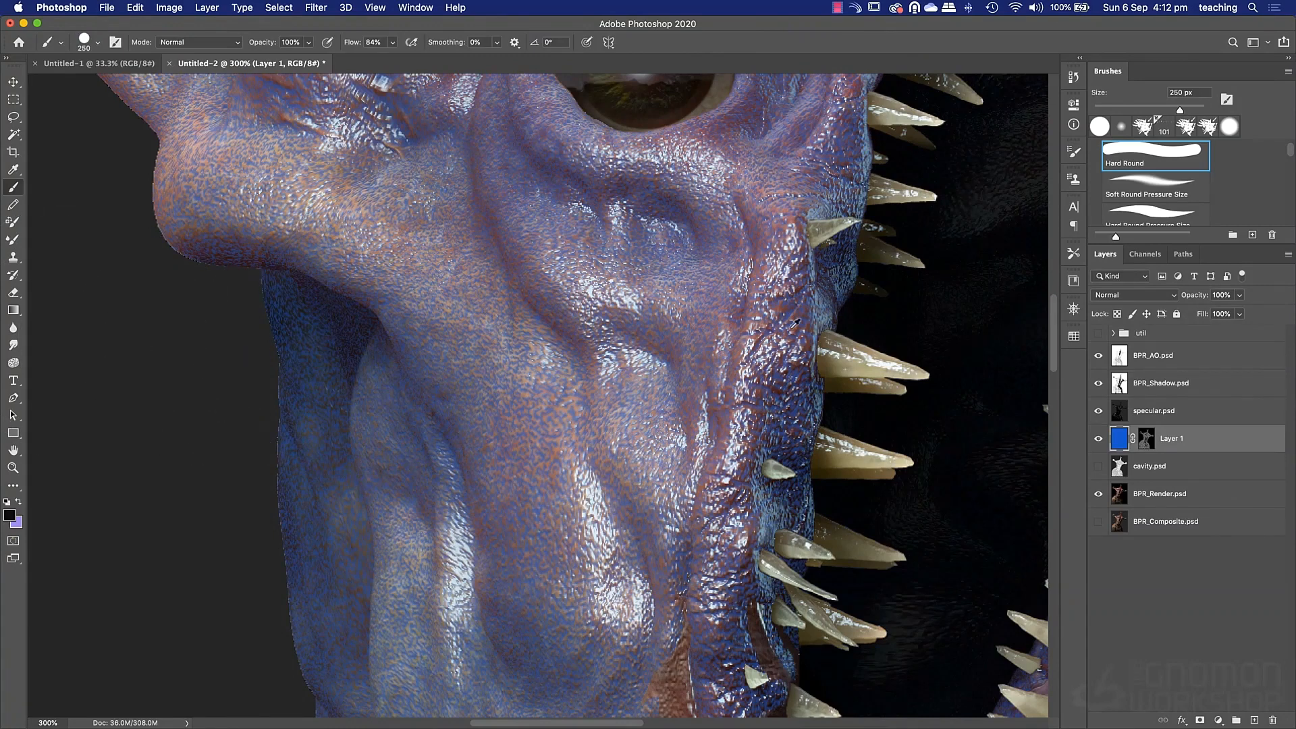
key("alt+BackSpace")
key("x")
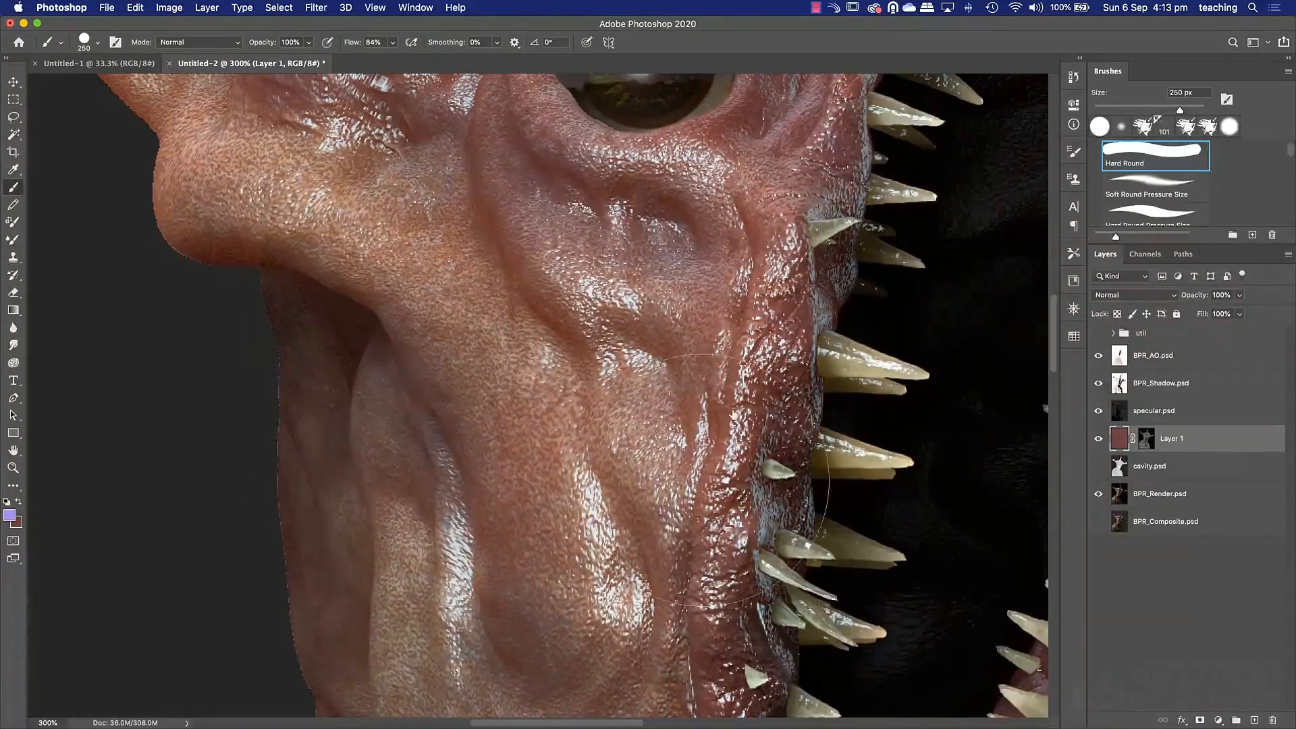
Compare the skin with the dark red layer hidden and shown, and set that layer's opacity to 57%.
left_click(1099, 438)
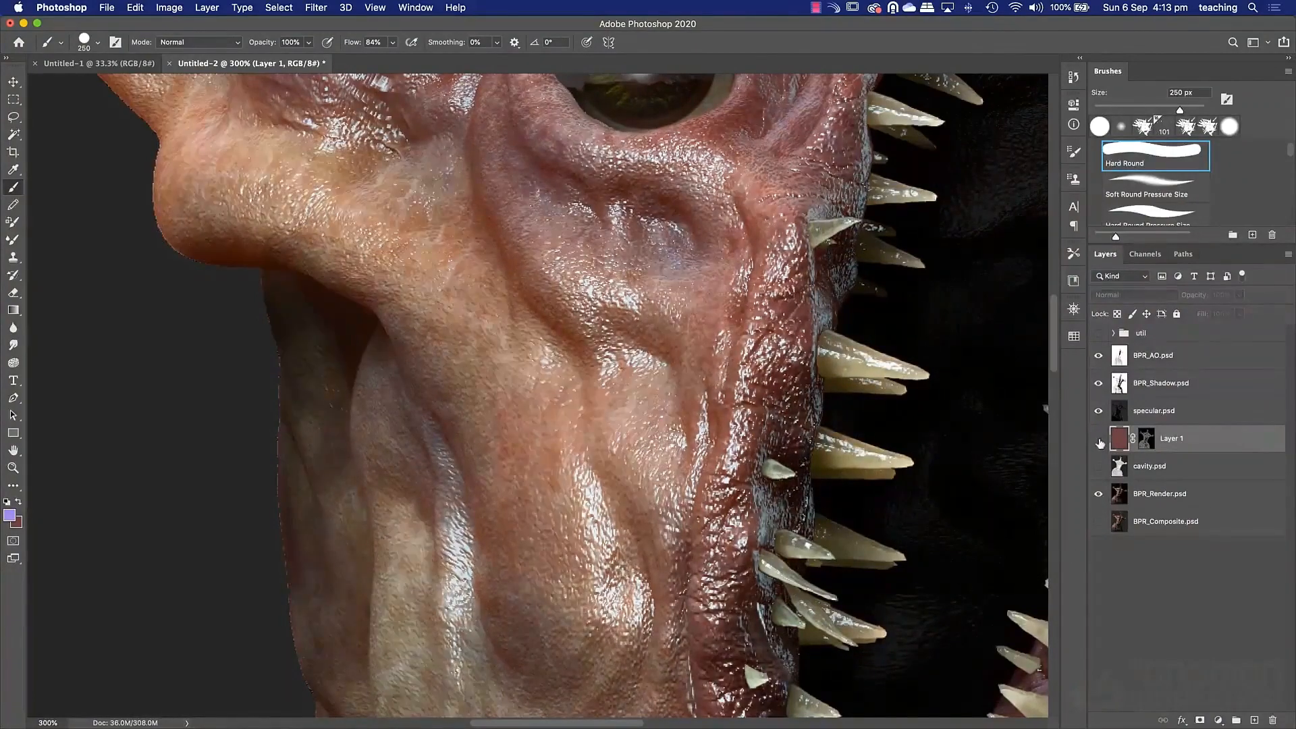
left_click(1098, 438)
left_click(1098, 438)
left_click(1099, 439)
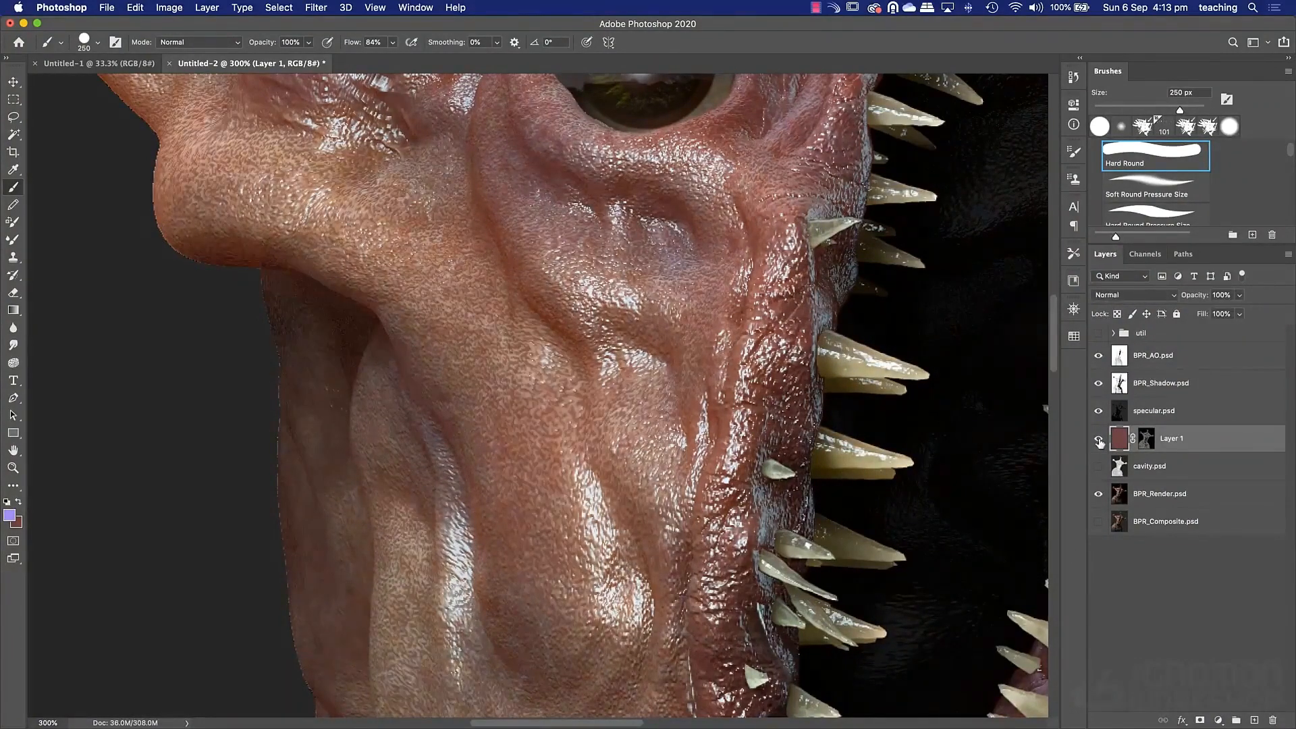
left_click(1098, 439)
left_click(1098, 438)
left_click_drag(1239, 299, 1209, 314)
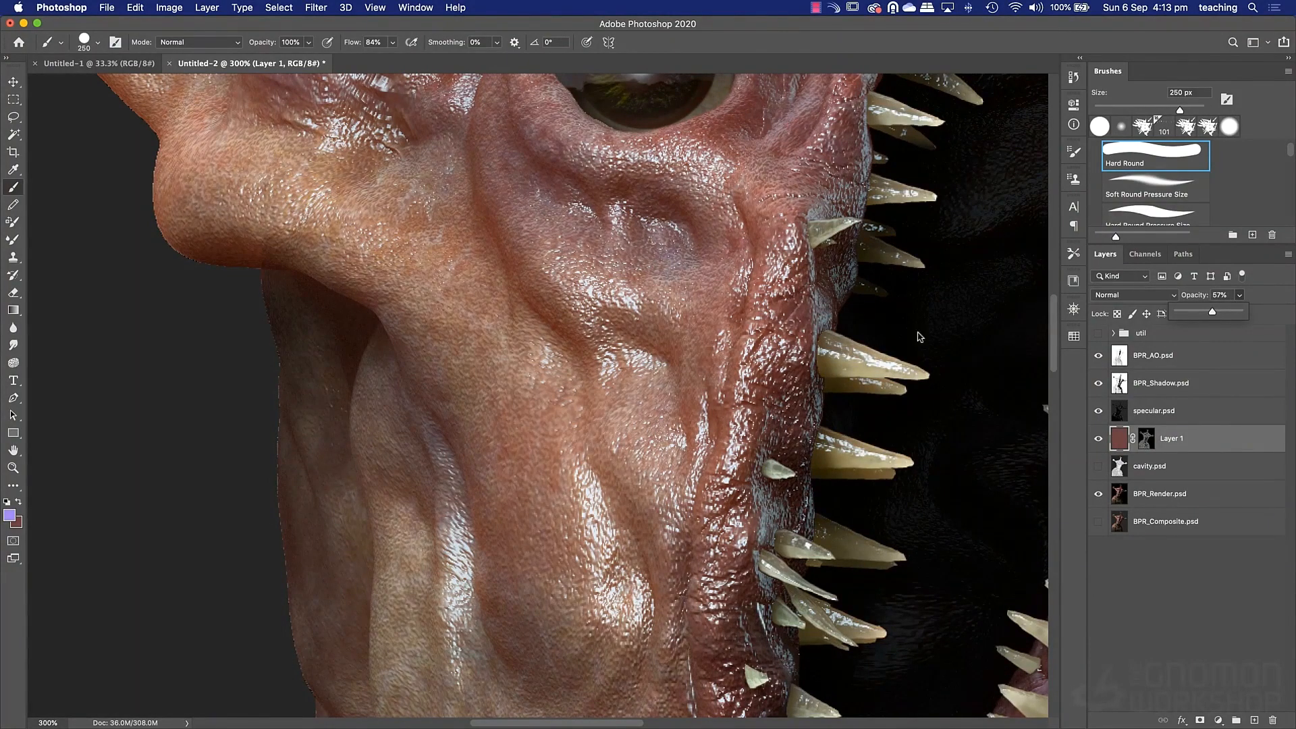
Clear the rectangular selection around the canvas.
key("super+1")
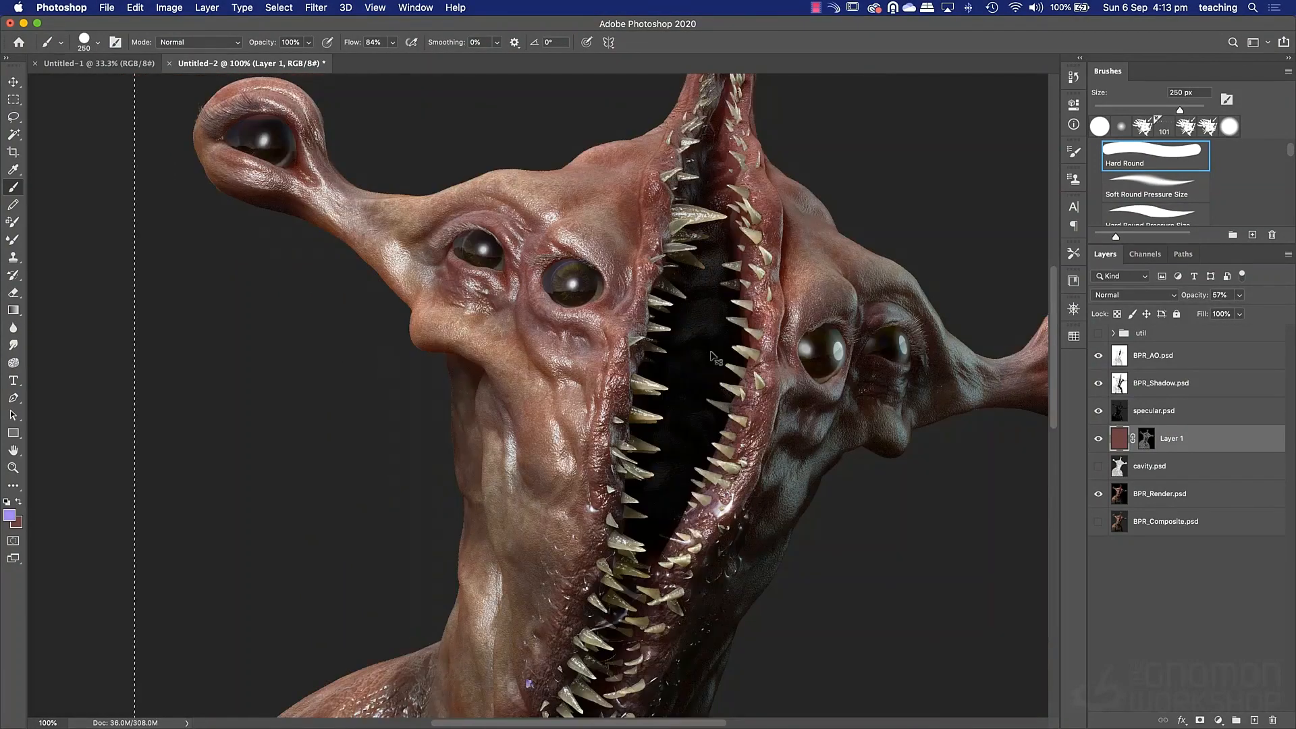
key("super+minus")
key("m")
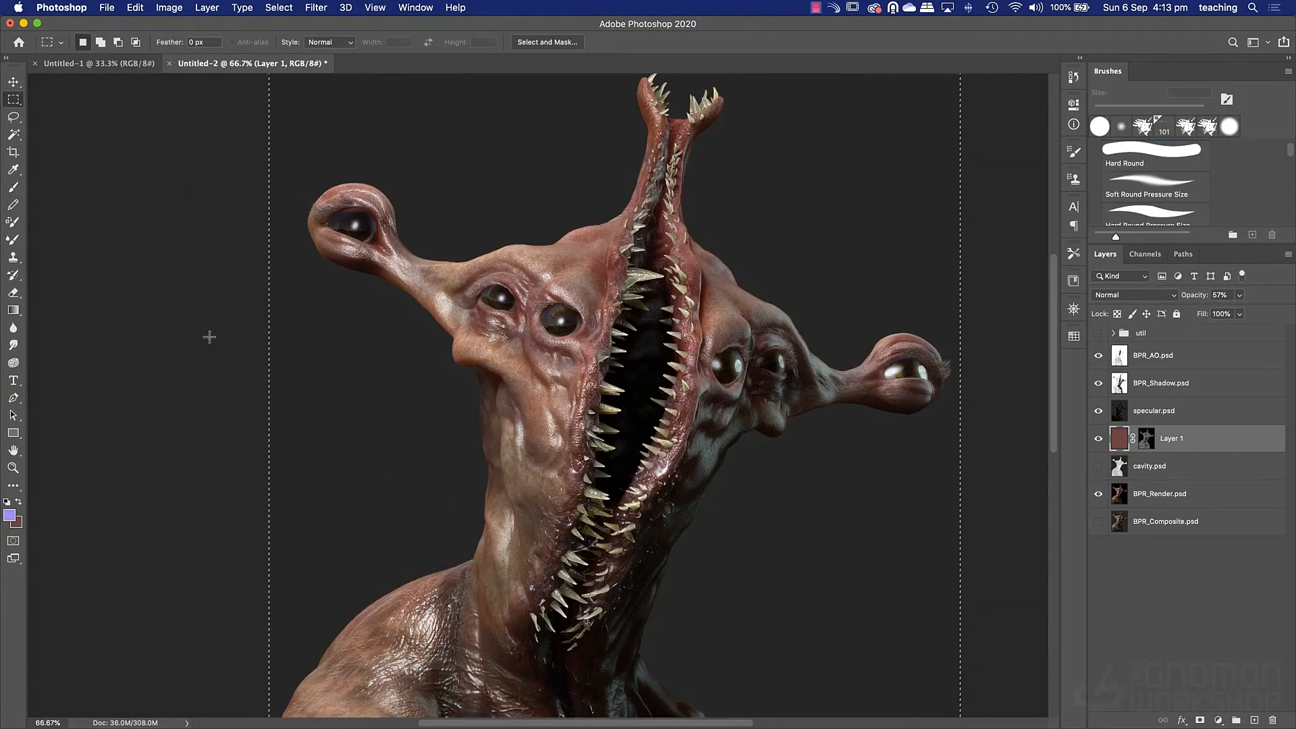
left_click(209, 337)
scroll(513, 527, "down", 3)
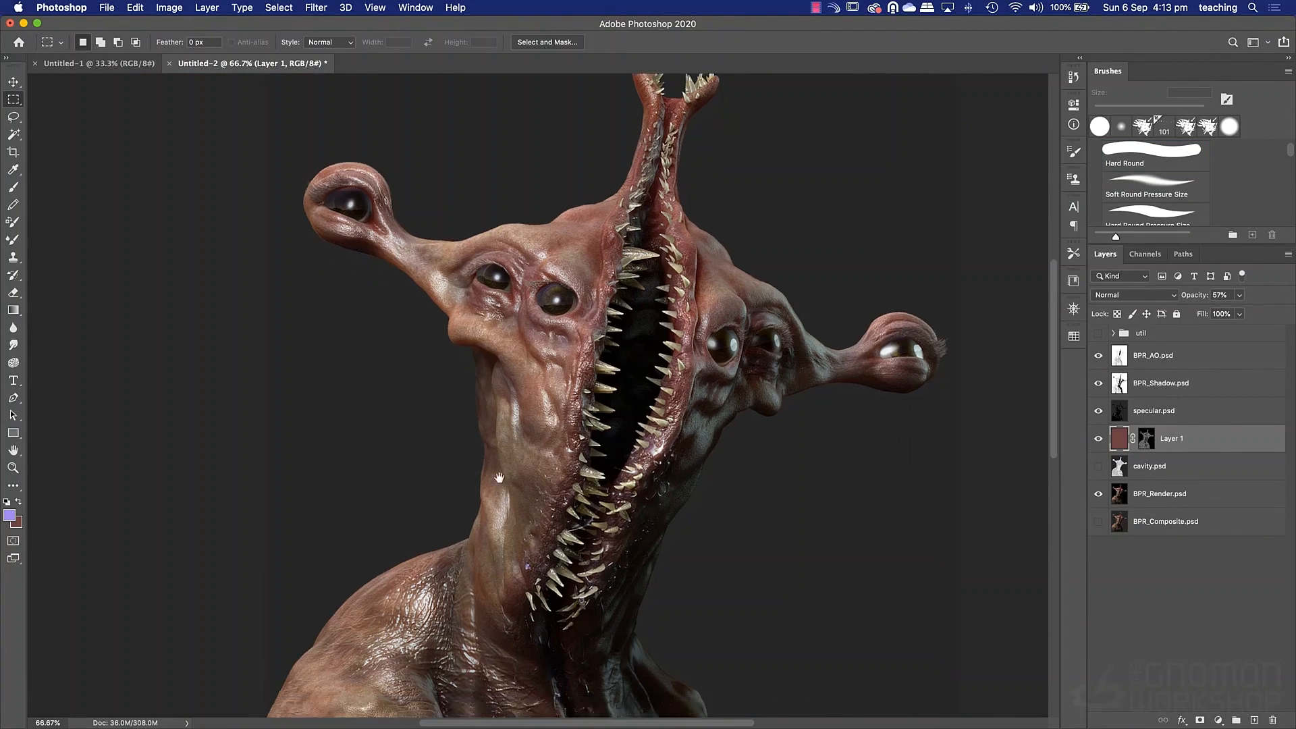
Compare the whole creature with the dark red layer hidden and shown, and with the cavity.psd pass in its place.
left_click(1097, 442)
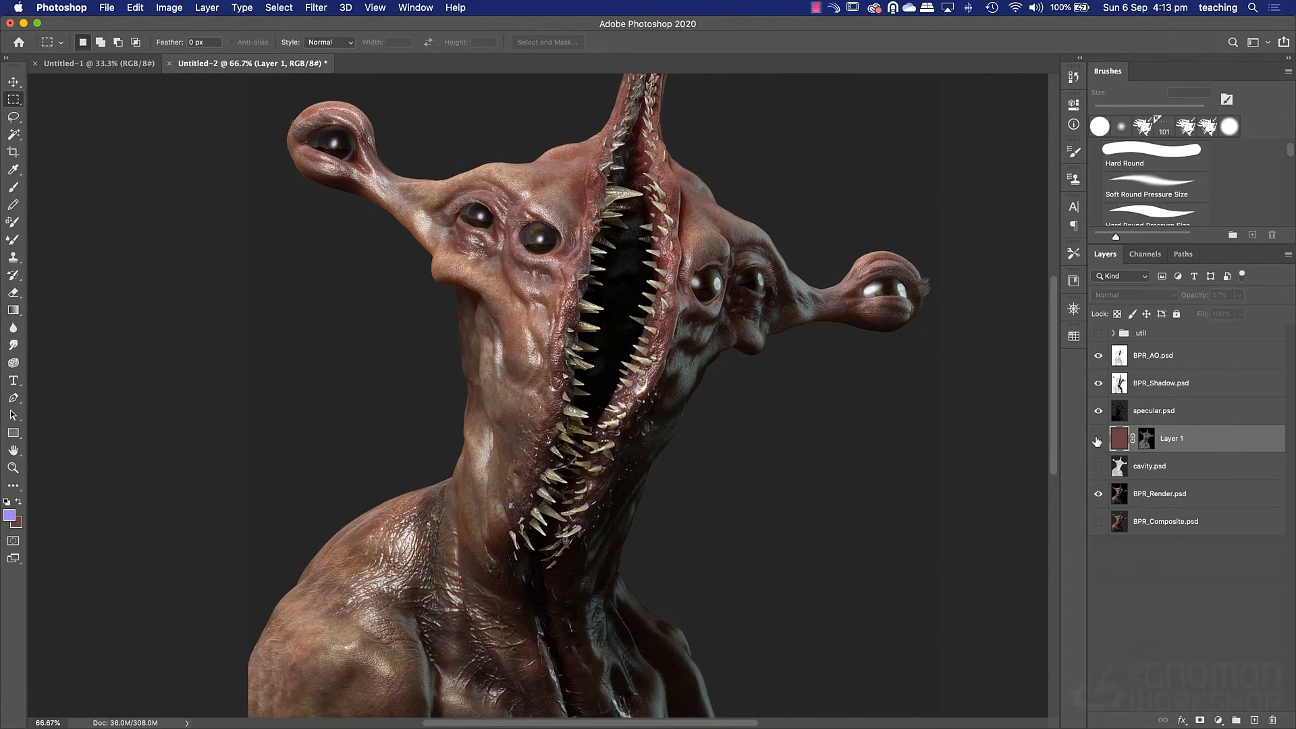
left_click(1096, 442)
left_click(1096, 441)
left_click(1097, 441)
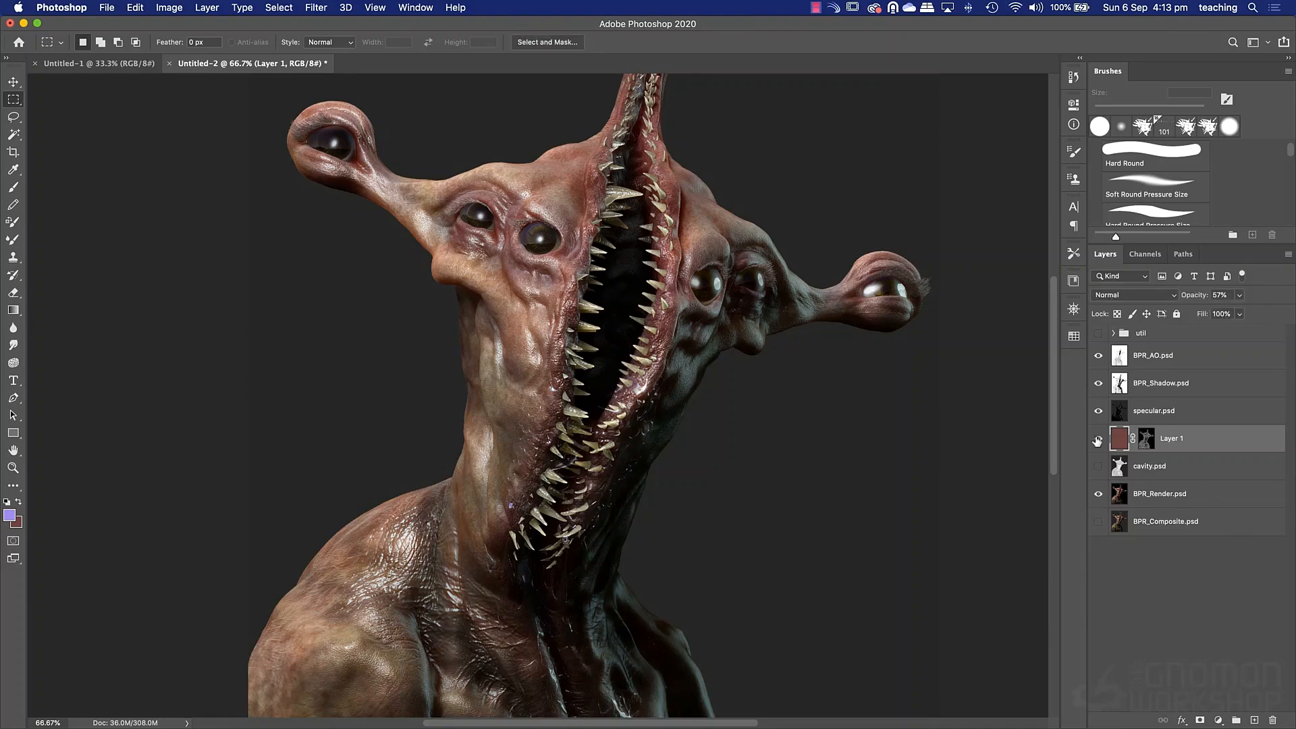
left_click(1097, 441)
left_click(1097, 442)
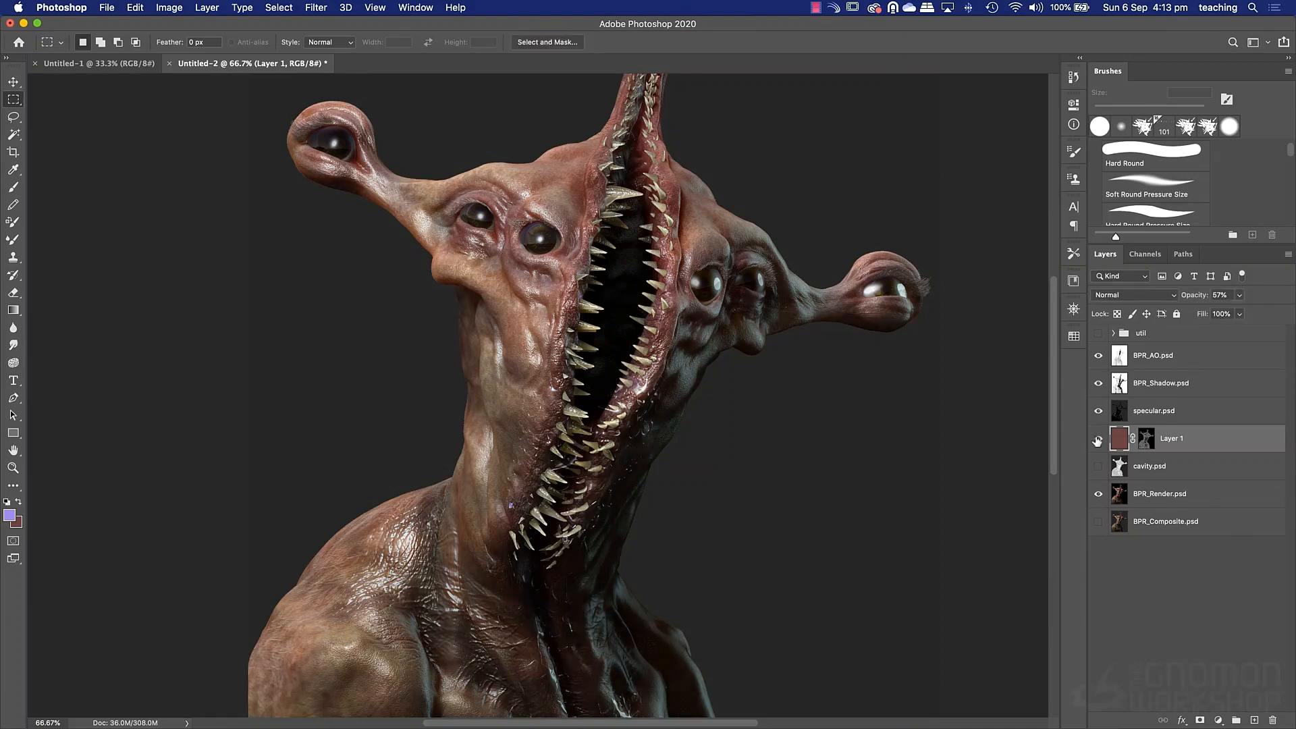
left_click(1098, 440)
left_click(1098, 467)
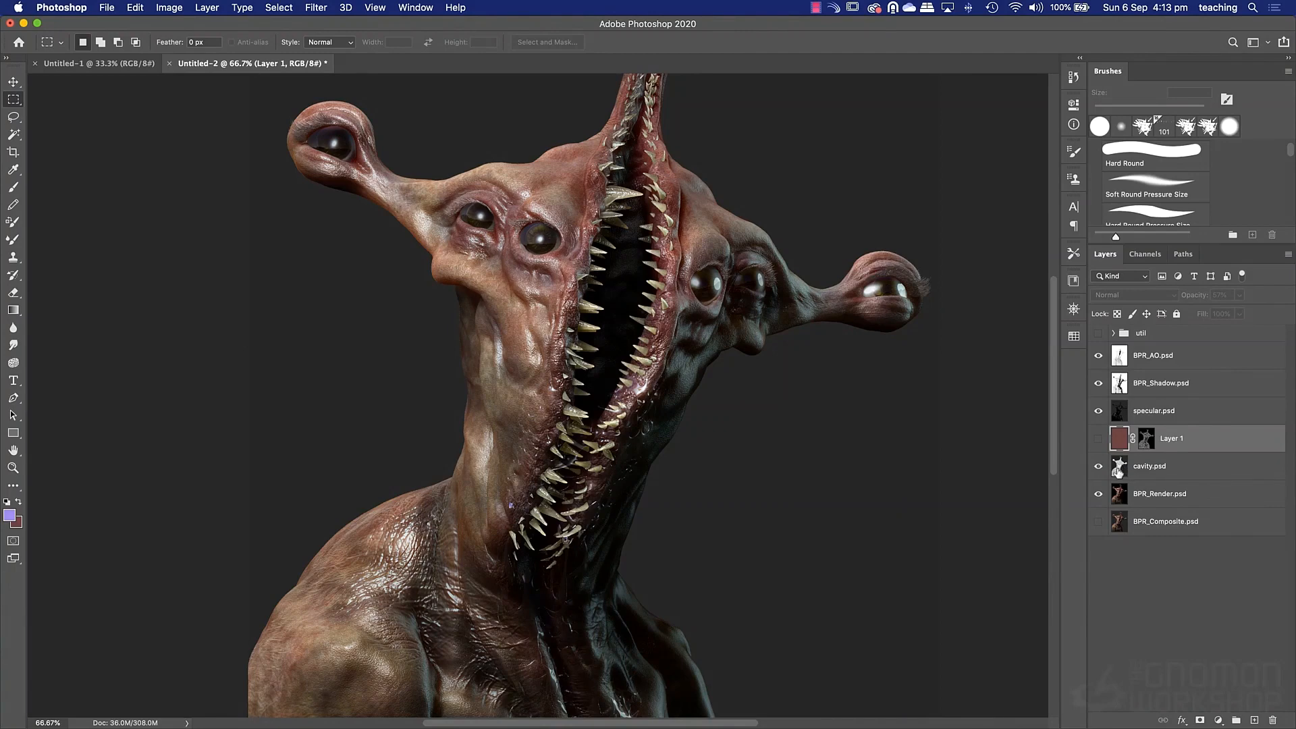
left_click(1098, 439)
left_click(1098, 466)
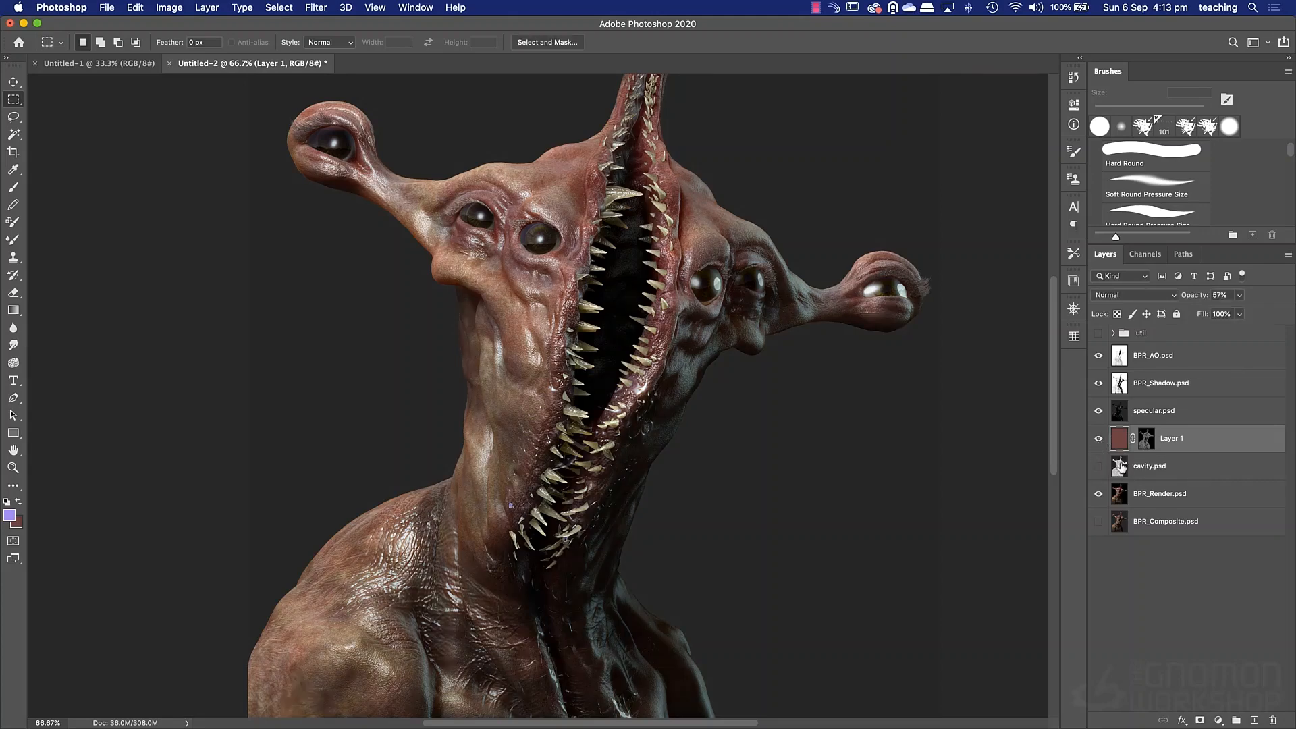
Move cavity.psd into the util group and select the background around the creature from BPR_Mask.psd with the Magic Wand.
left_click_drag(1120, 466, 1122, 336)
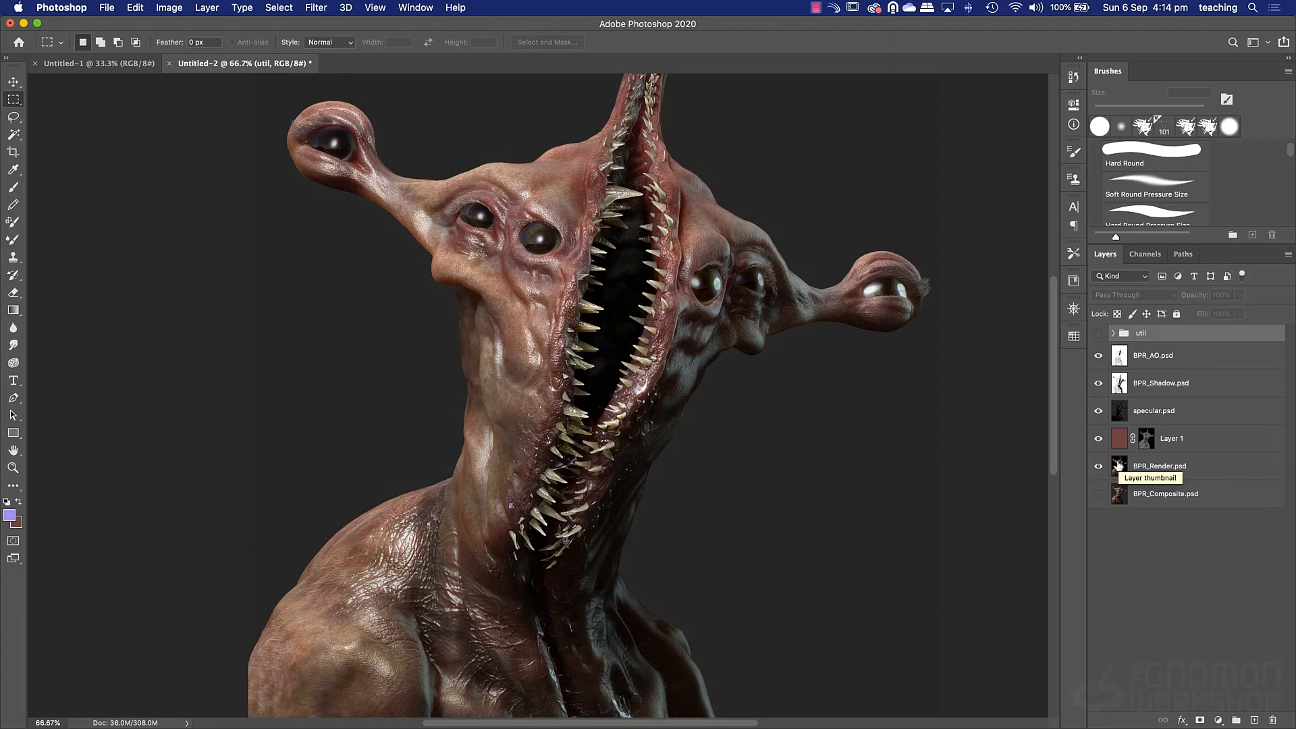
left_click(1112, 333)
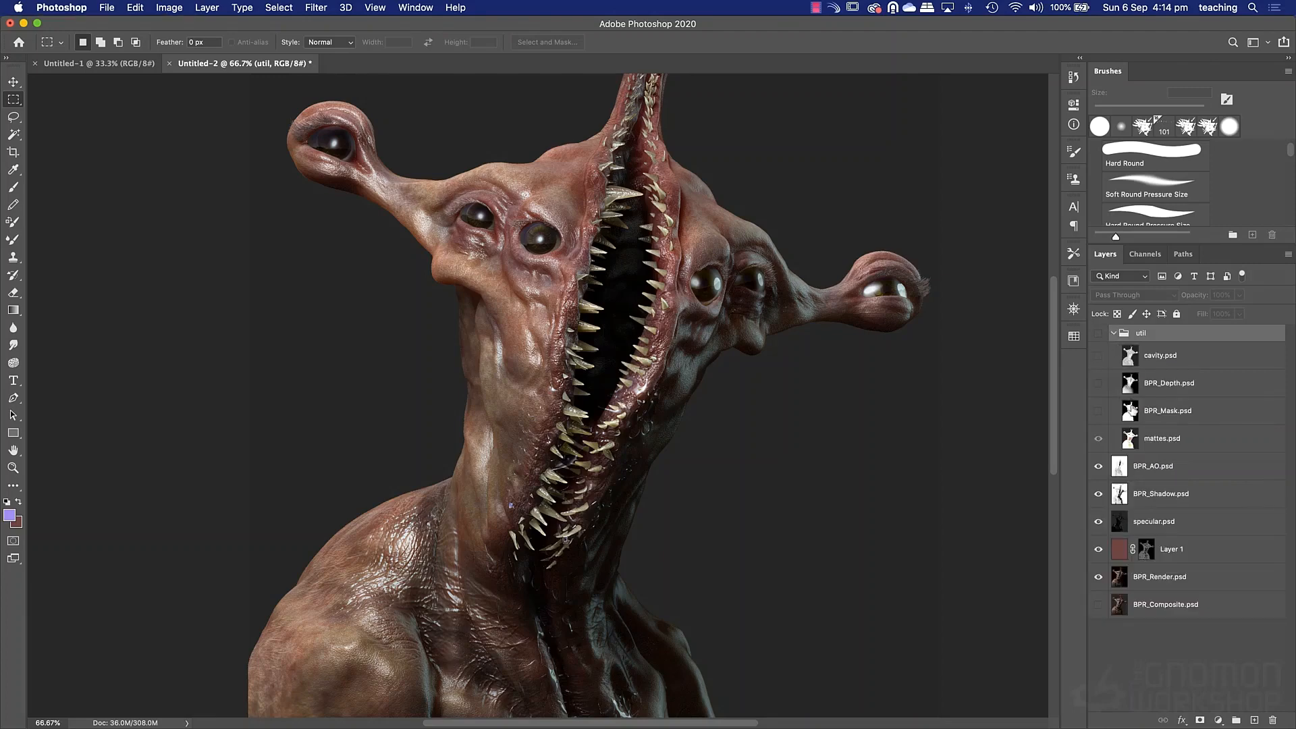
left_click(1130, 417)
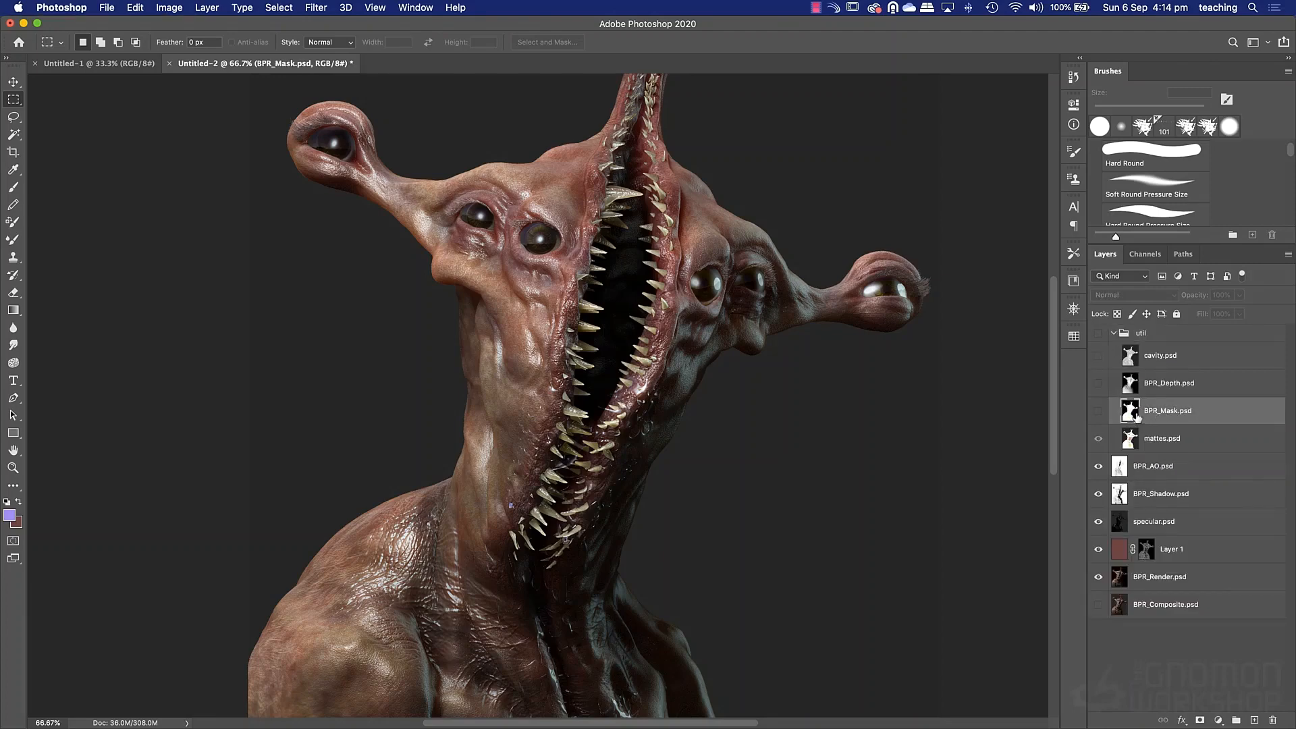
key("w")
left_click(764, 426)
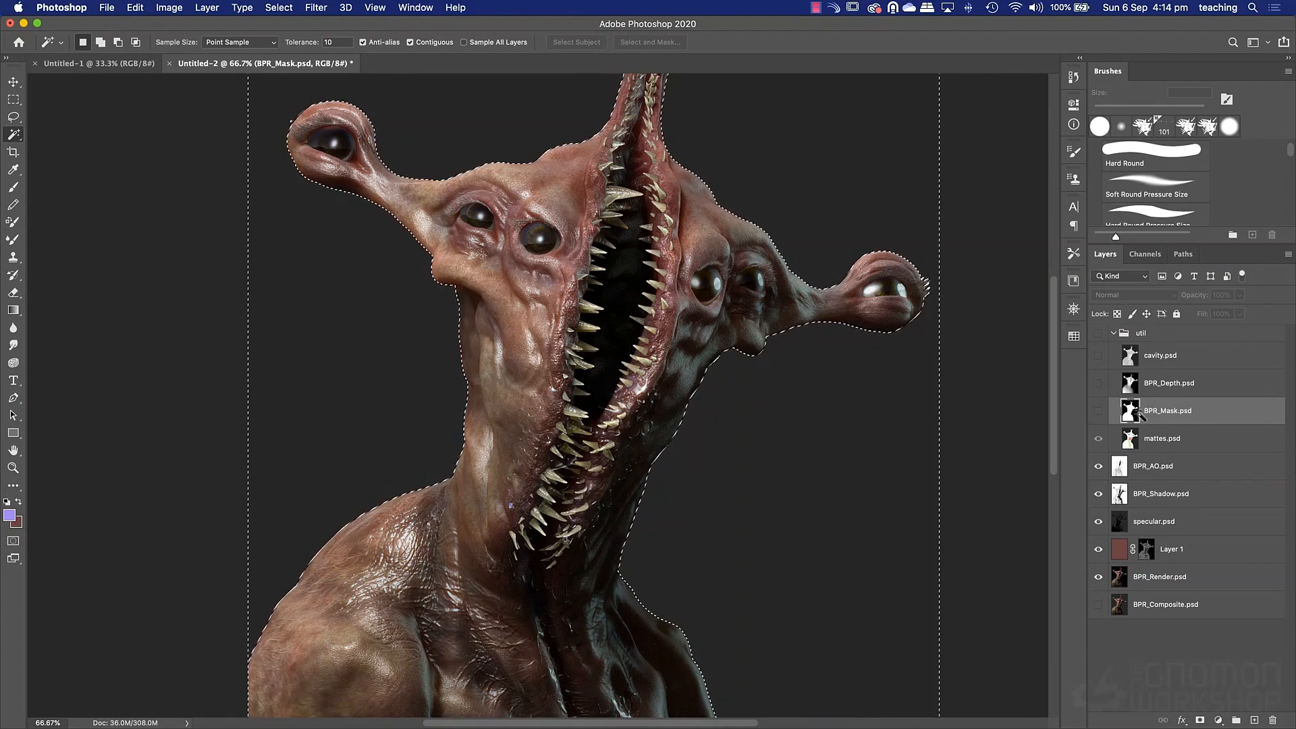
left_click(1112, 334)
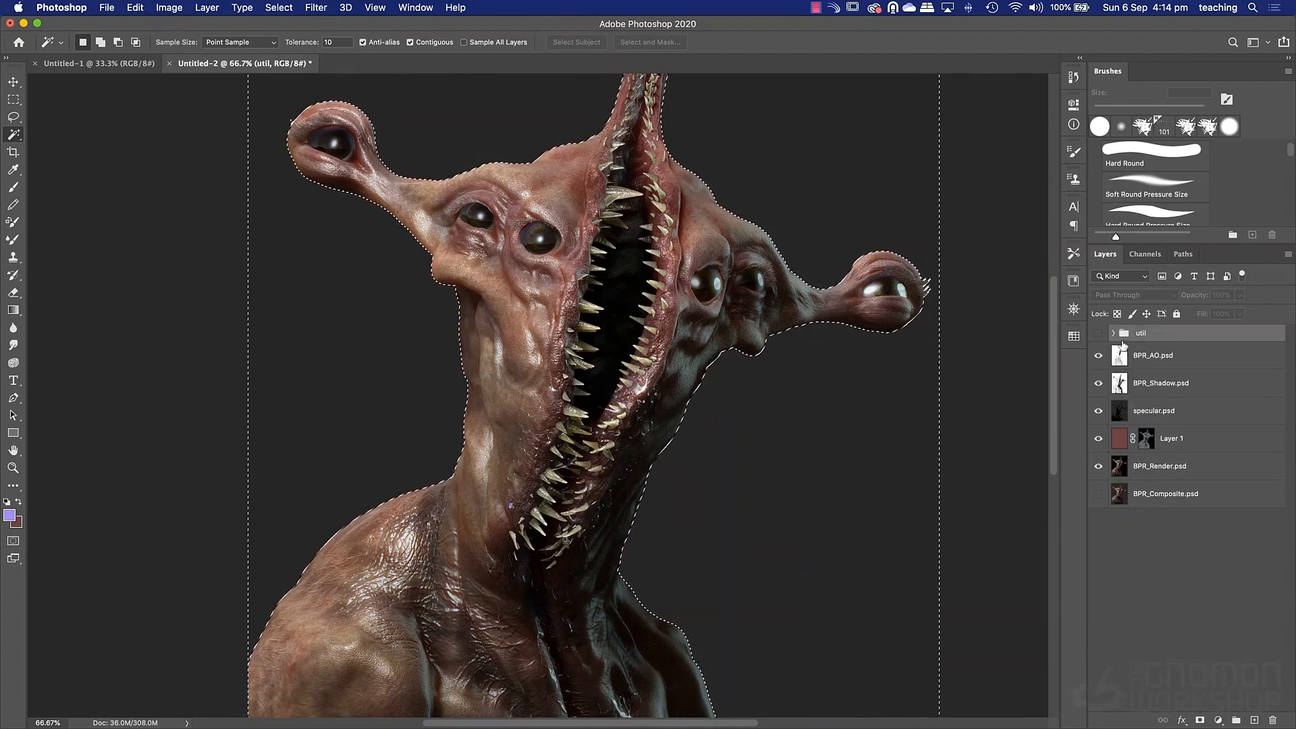
Delete the selected background from the BPR_AO.psd and BPR_Shadow.psd layers.
left_click(1118, 359)
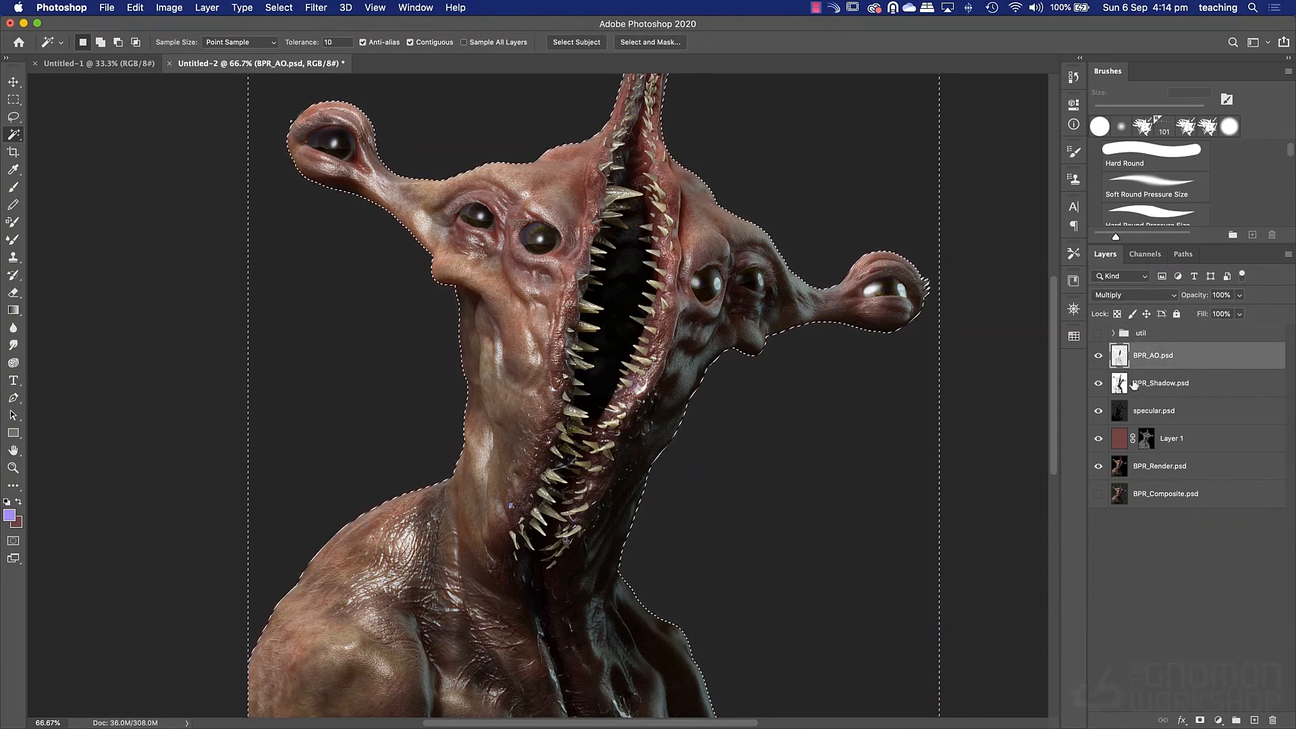
left_click(1119, 392)
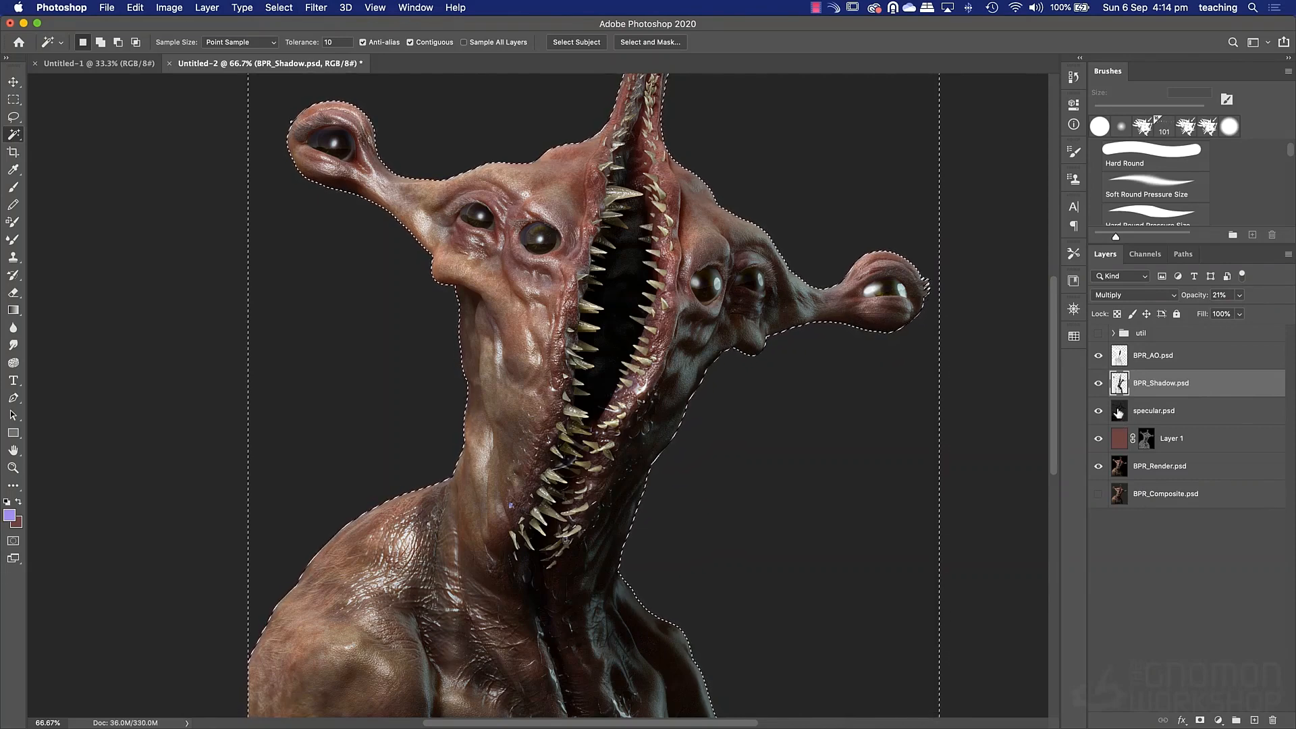
Try to mask specular.psd from the background selection, once directly and once inverted, undoing each mask.
left_click(1119, 413)
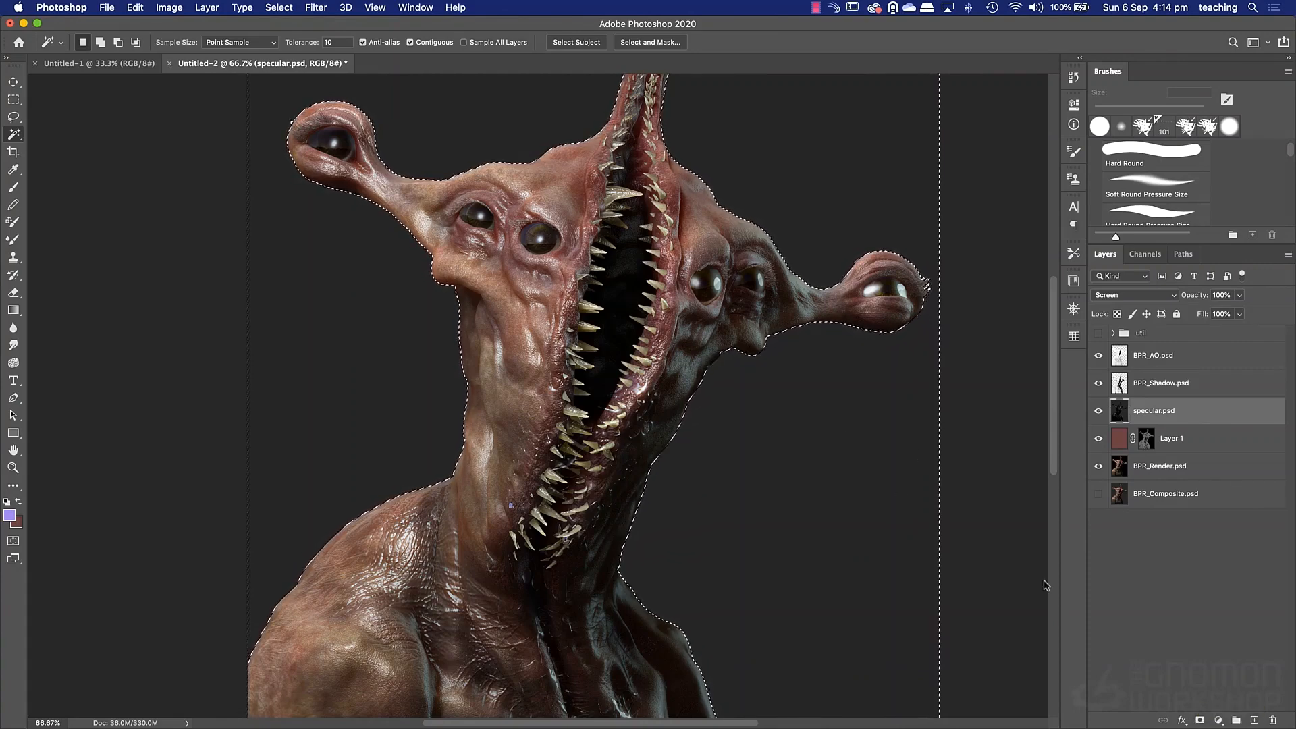
left_click(1201, 716)
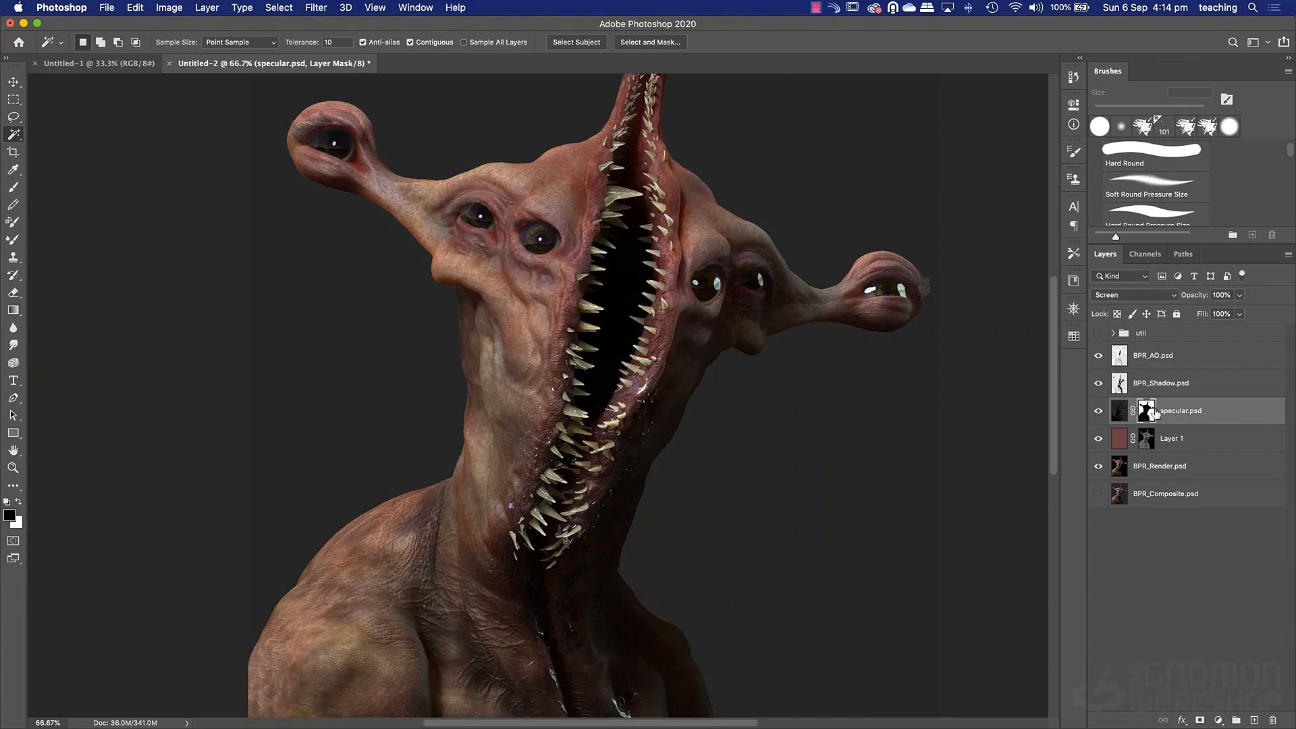
key("super+z")
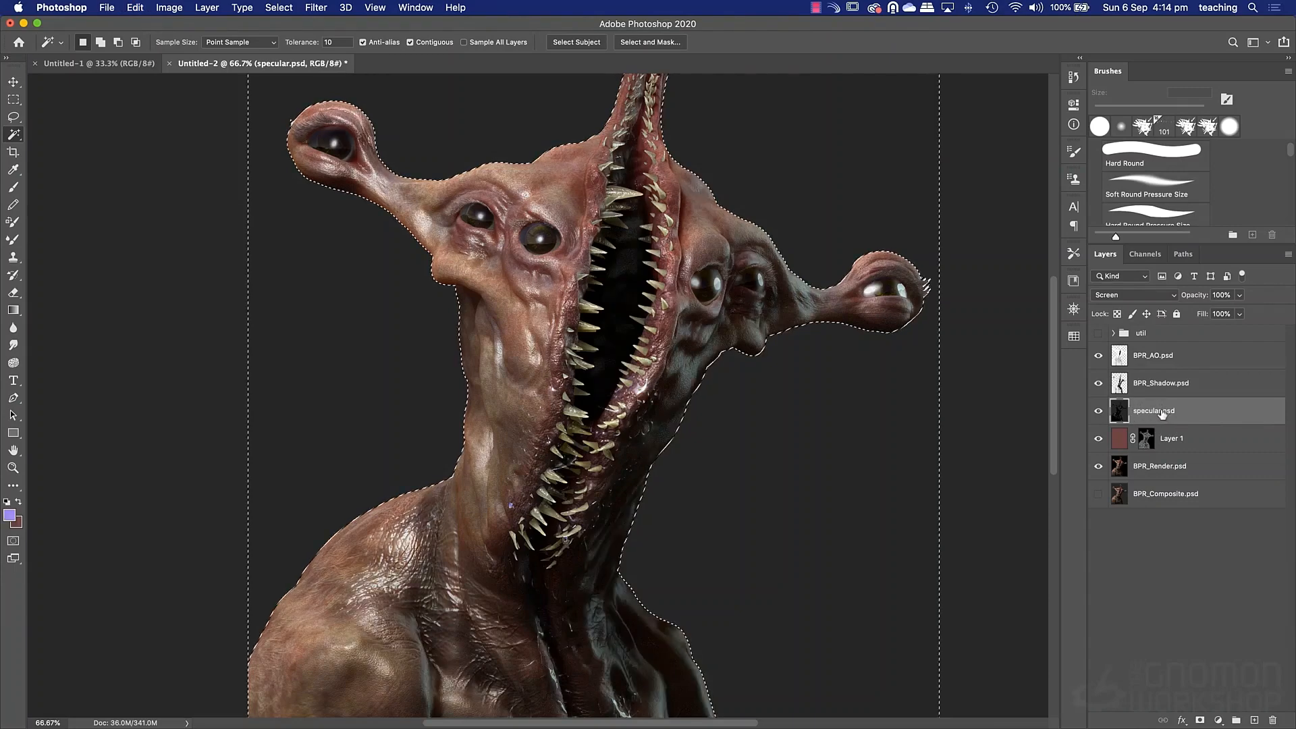
left_click(1202, 720)
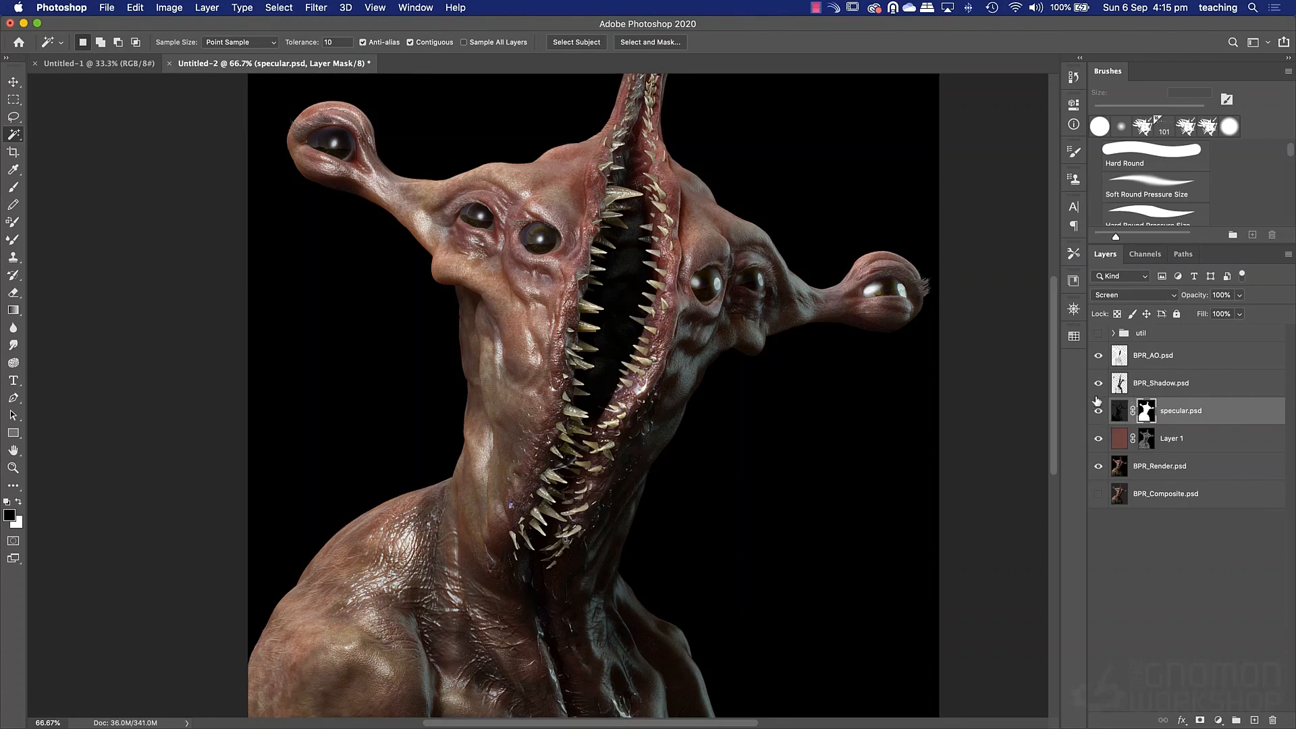
key("super+z")
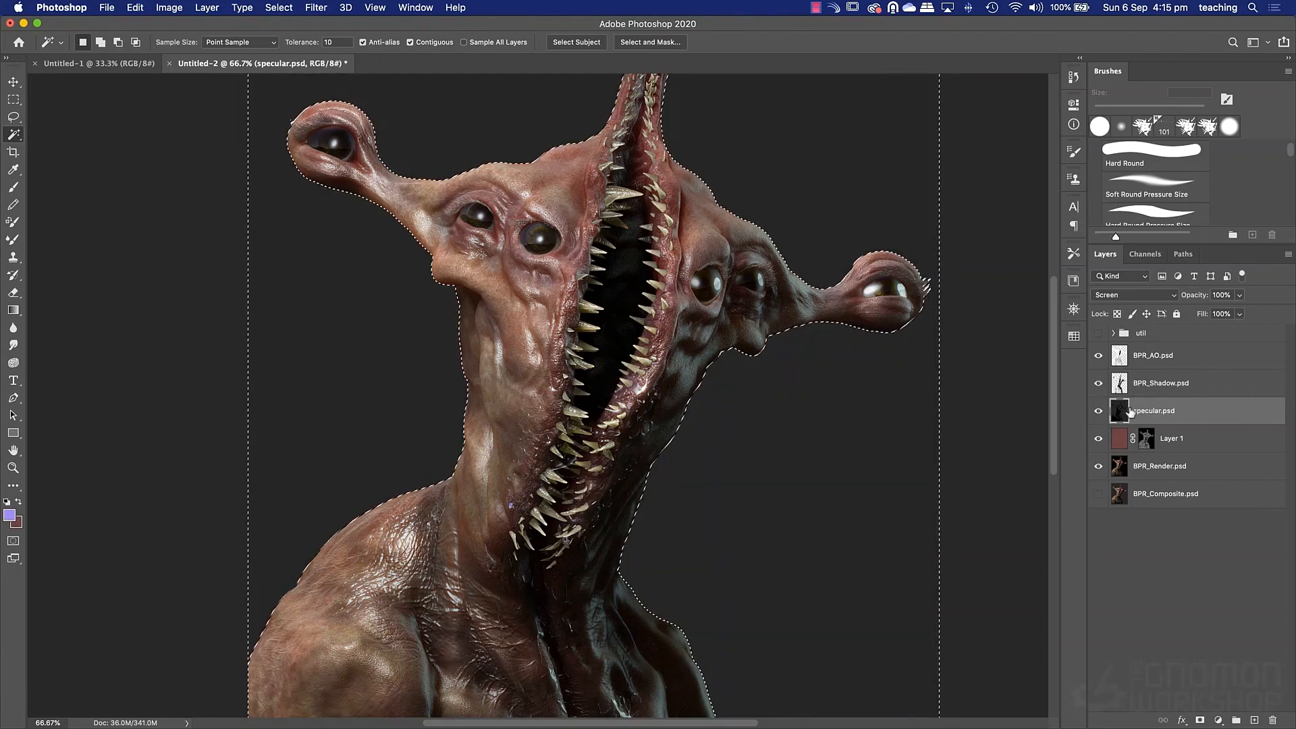
Delete the selected background from the specular.psd and BPR_Render.psd layers and deselect.
left_click(1151, 358)
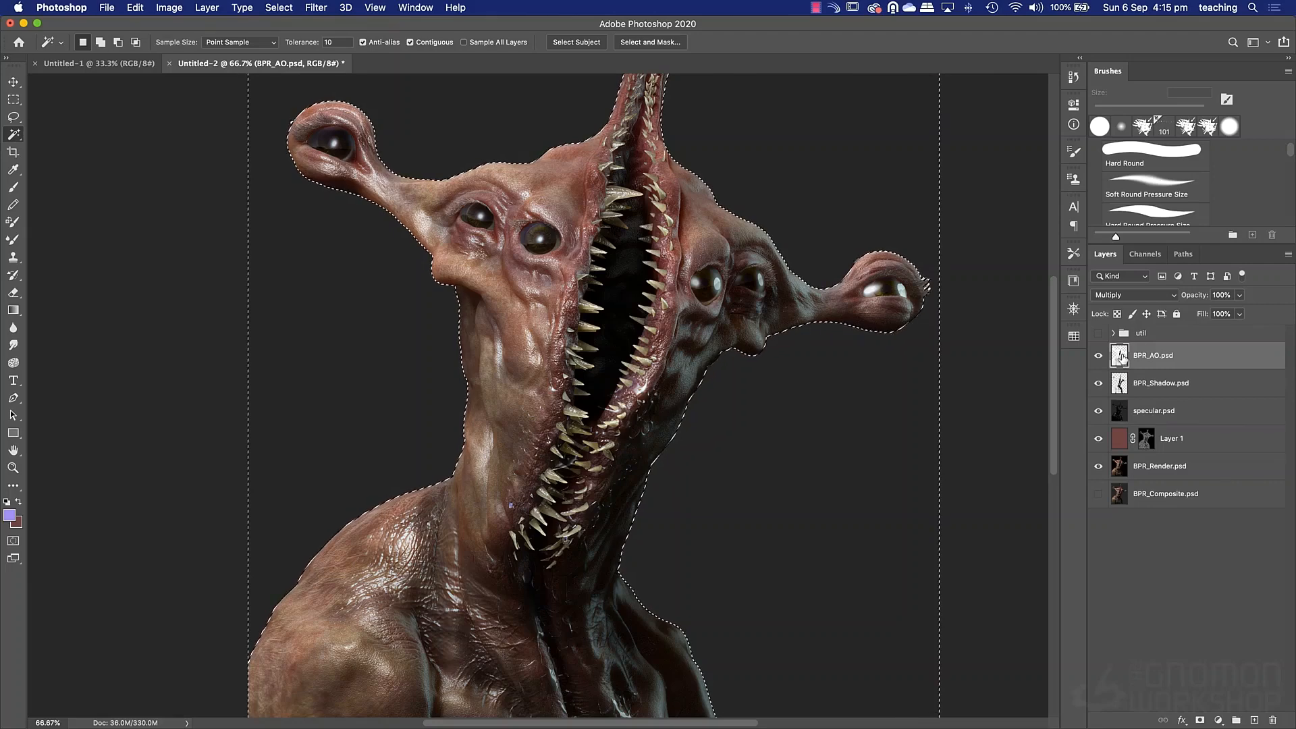
left_click(1156, 383)
left_click(1154, 410)
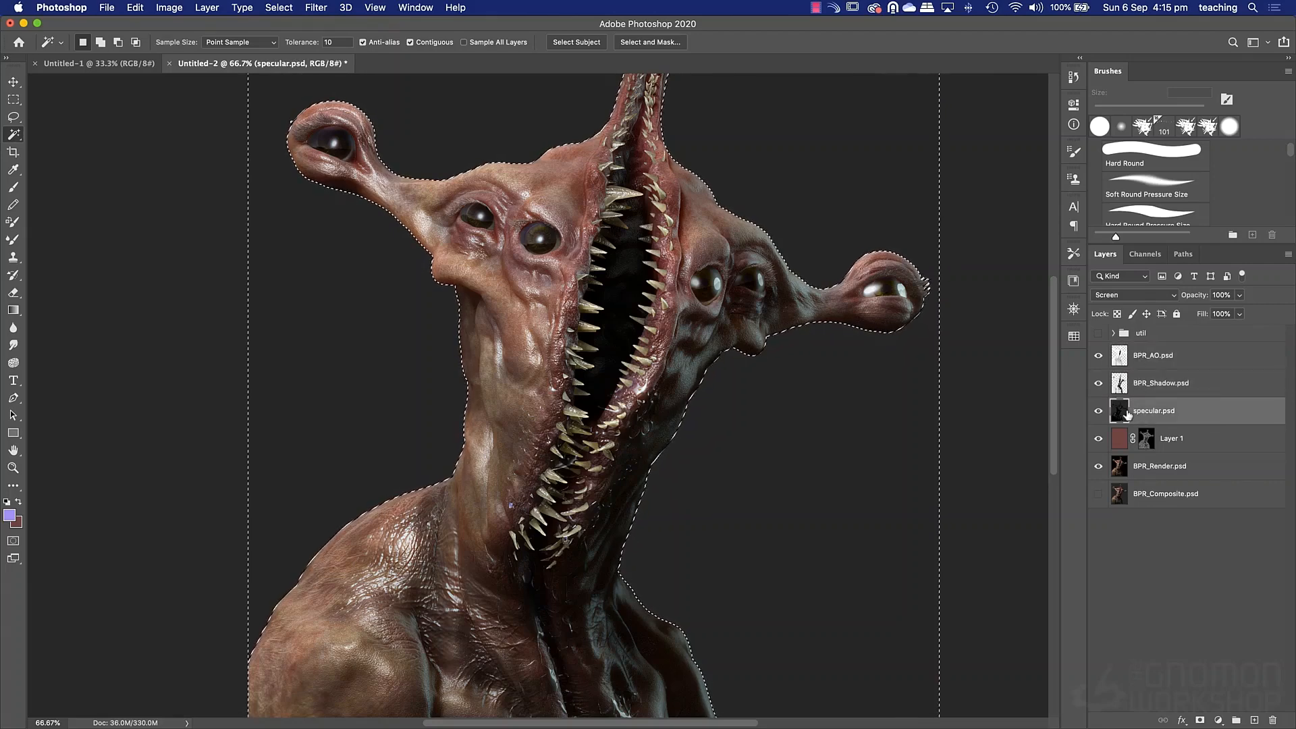
left_click(1154, 465)
key("Delete")
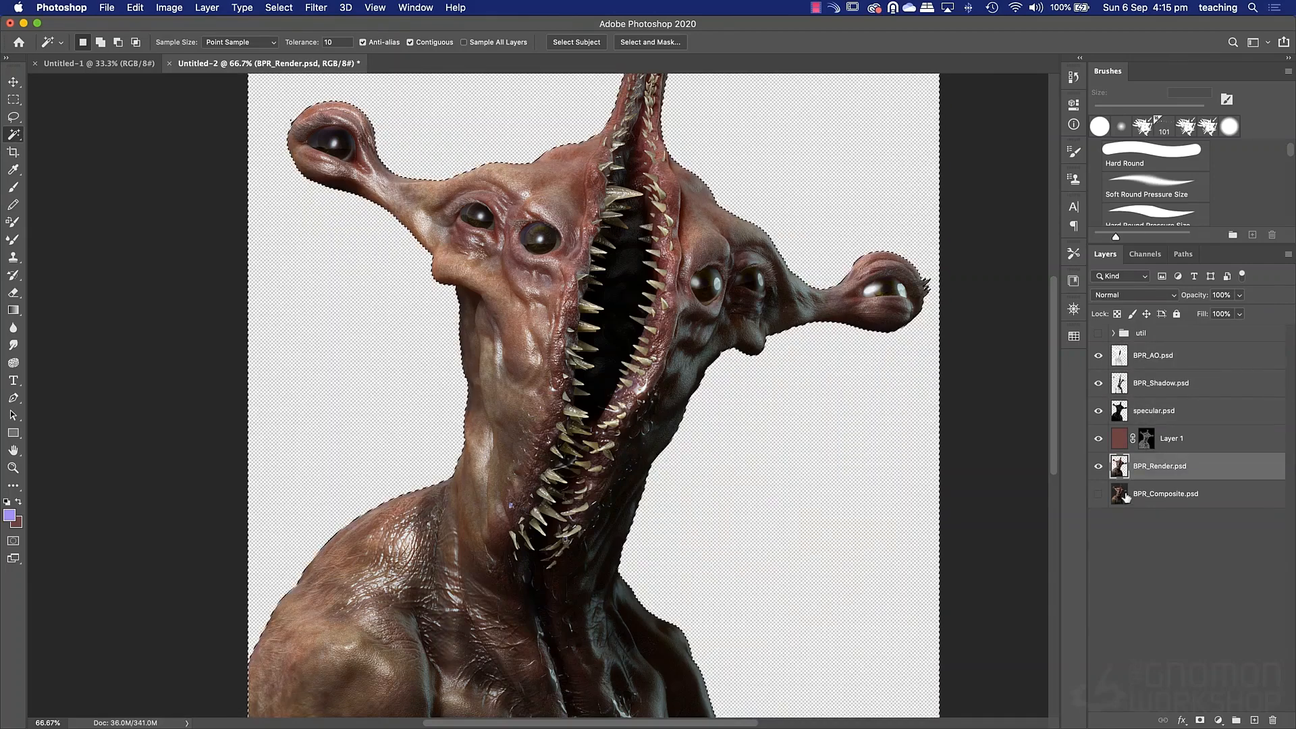
key("ctrl+d")
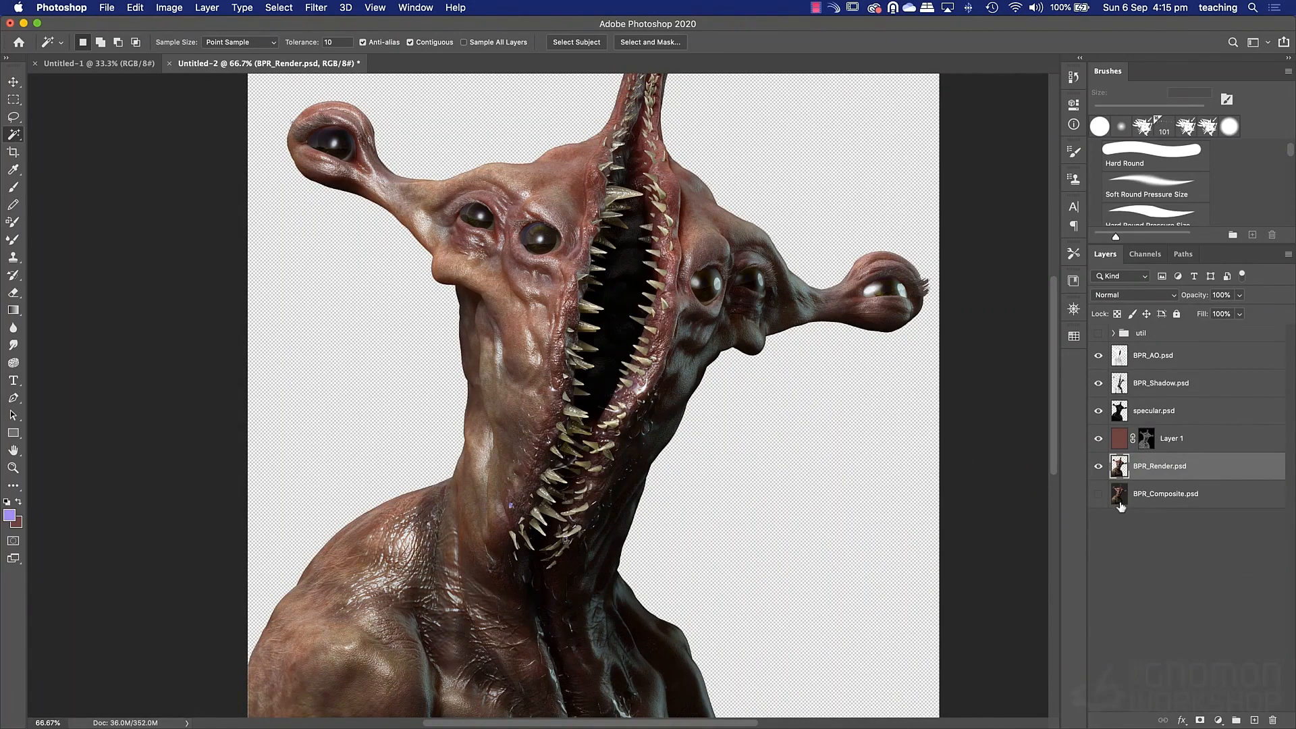
Add a new empty layer named bg directly below the BPR_Render.psd layer.
key("ctrl+shift+n")
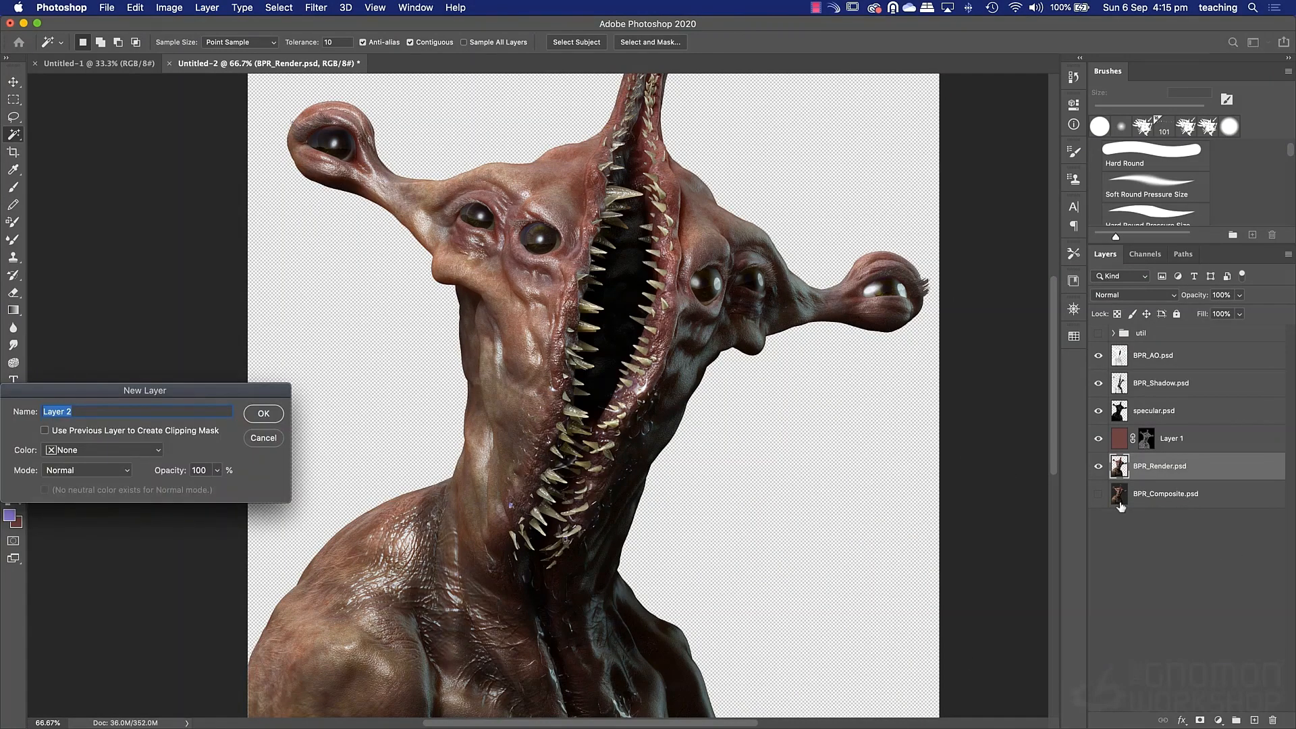
key("Return")
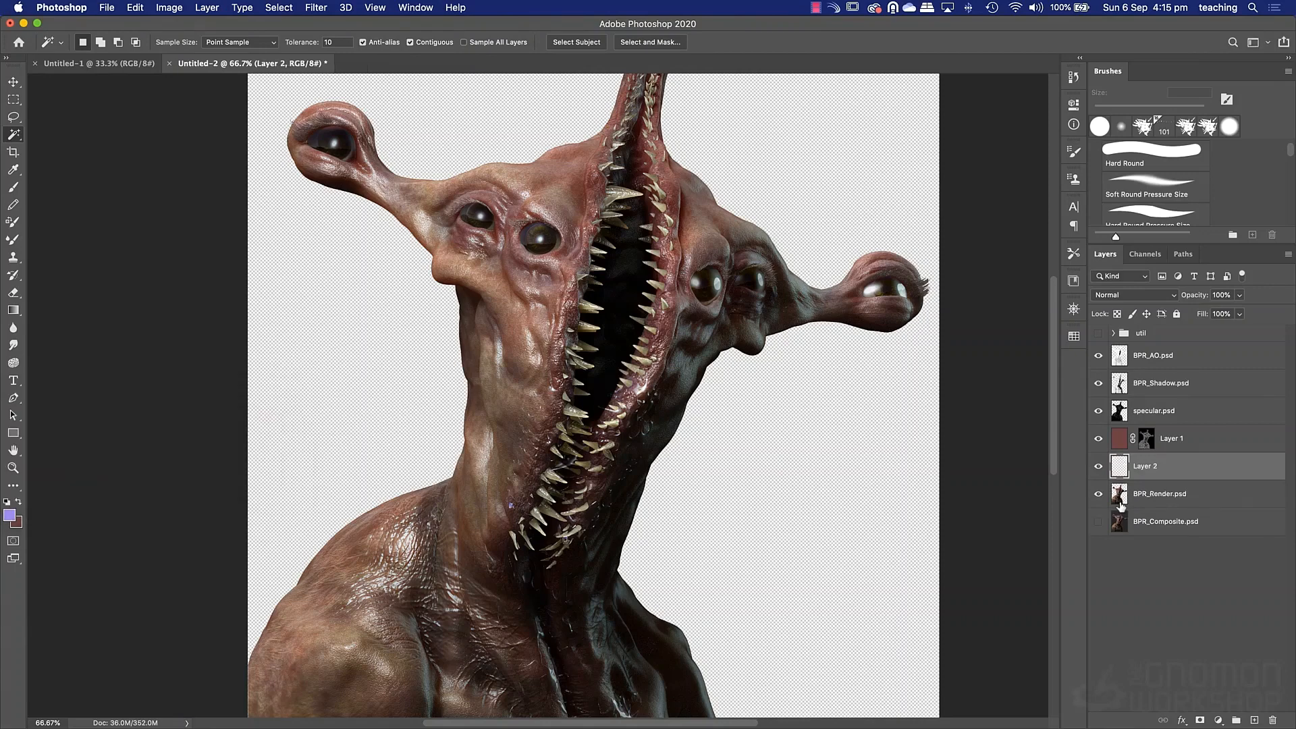
left_click_drag(1122, 483, 1142, 499)
type("bg")
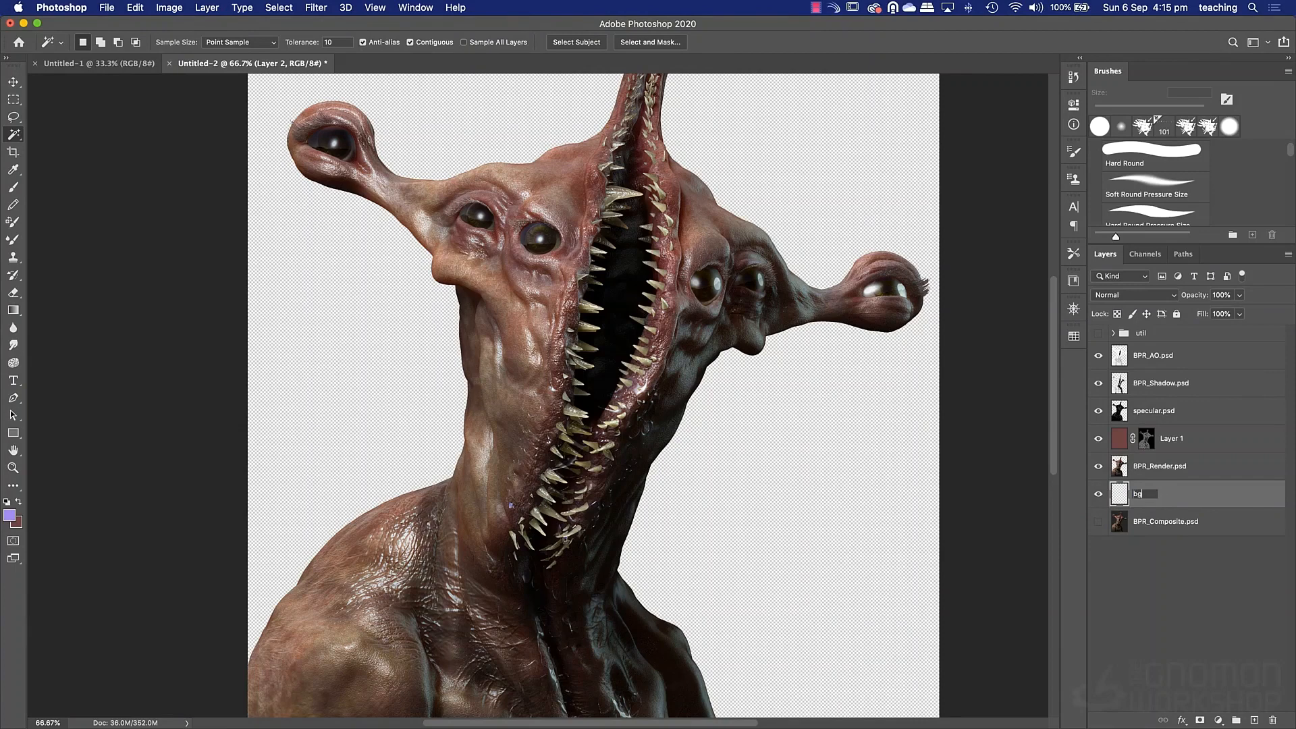
key("Return")
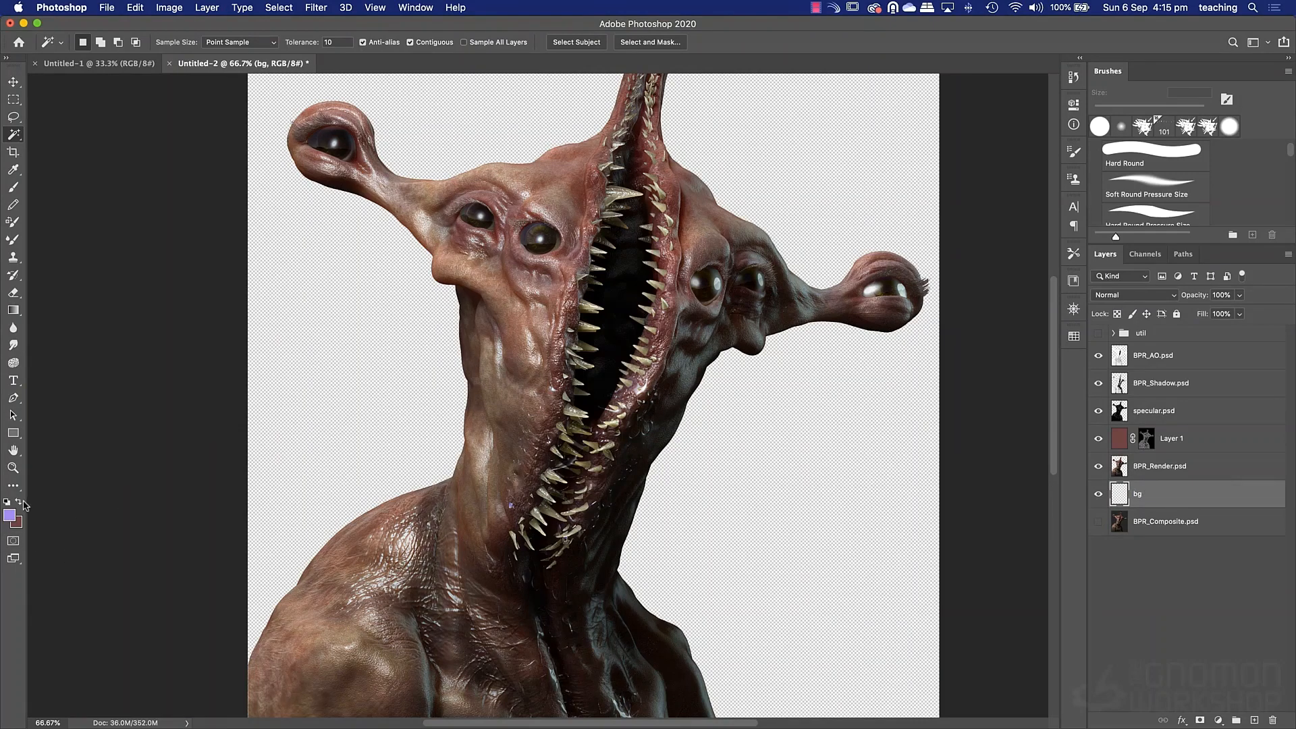
Fill the whole bg layer with the neutral mid grey 838383.
left_click(9, 515)
left_click_drag(96, 351, 8, 348)
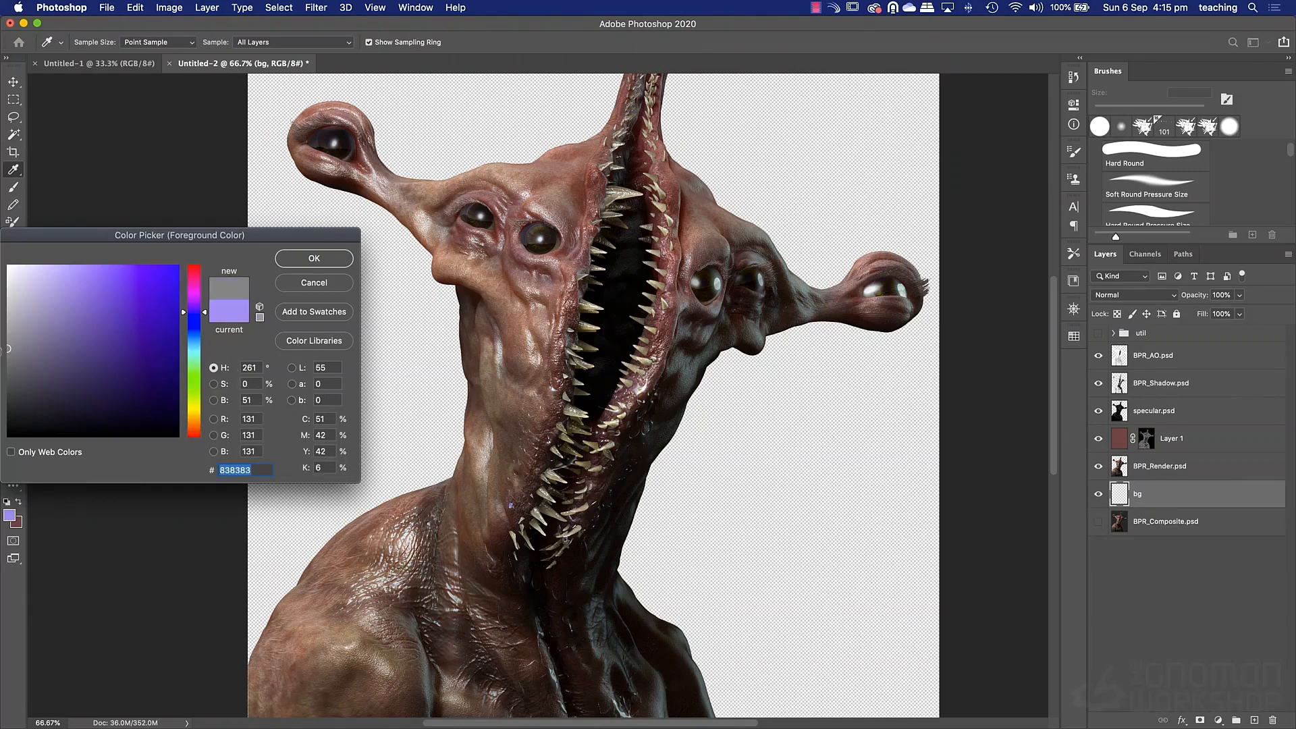
left_click(315, 258)
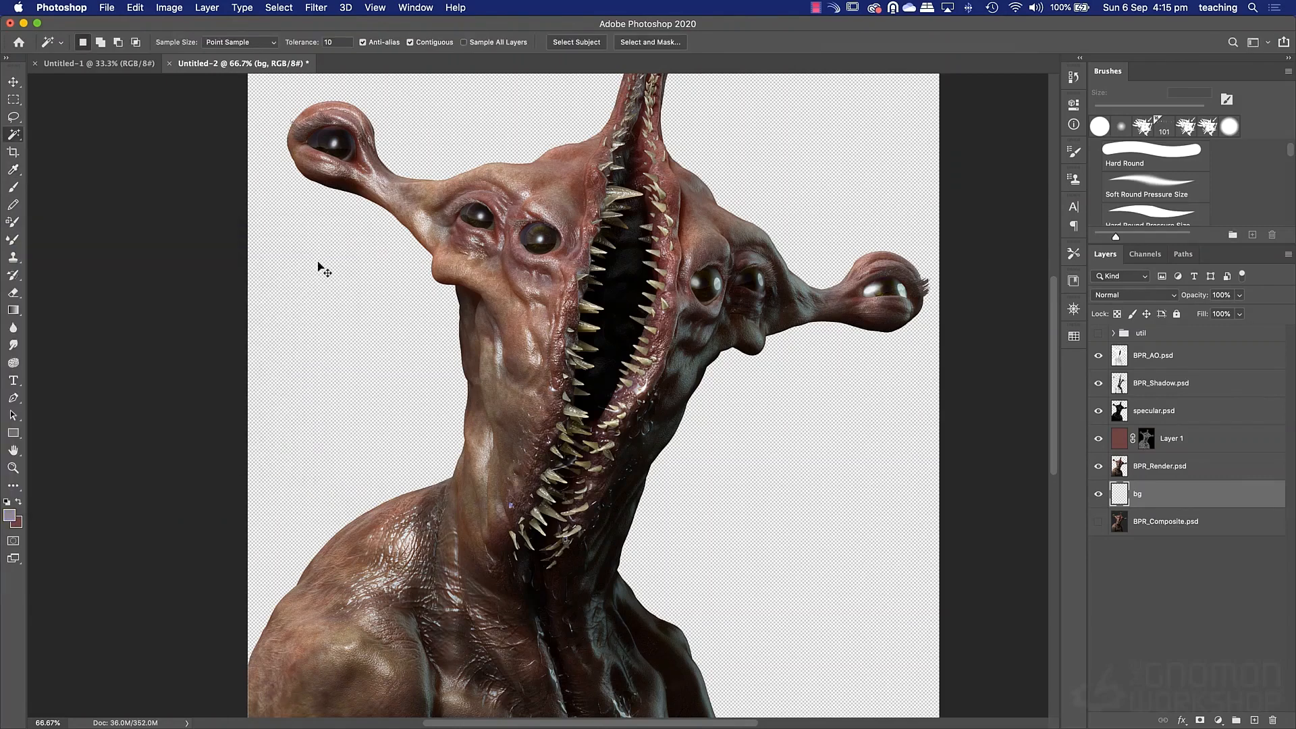
left_click(318, 263)
key("super+BackSpace")
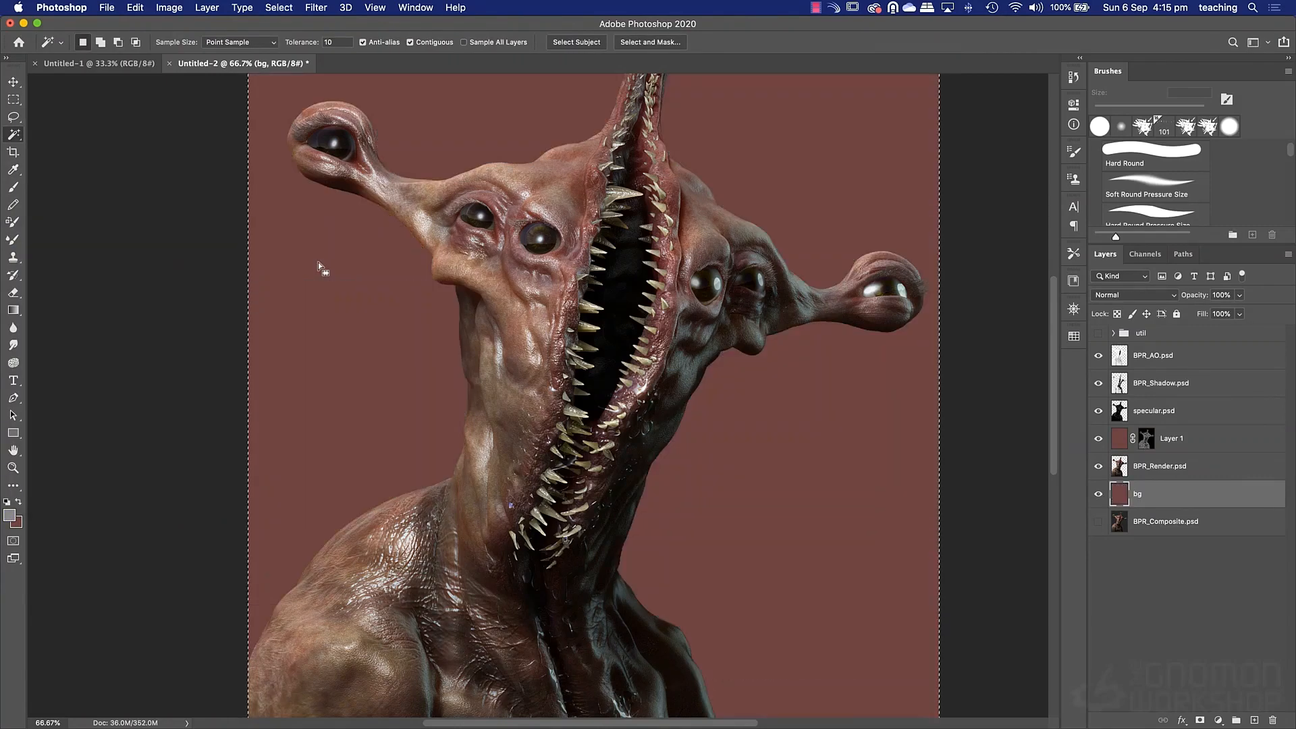
left_click(19, 503)
key("super+BackSpace")
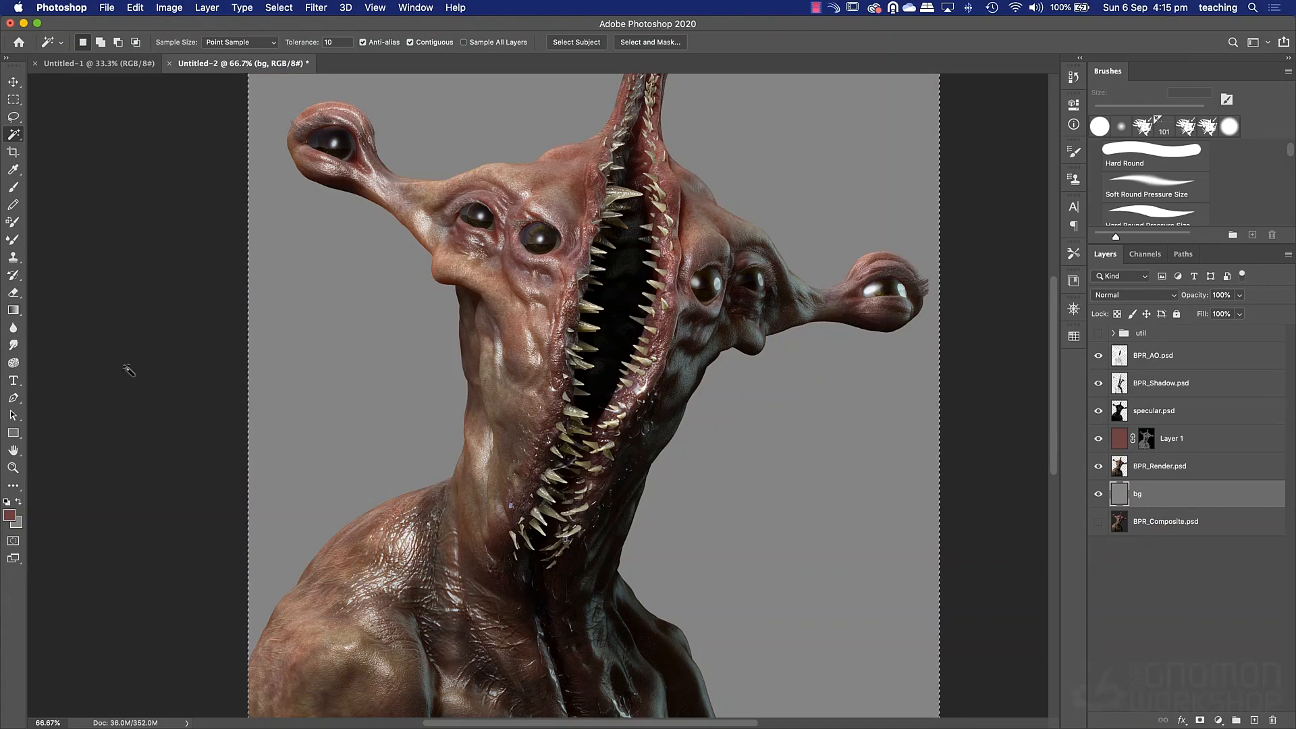
Compare the full creature with the bg layer hidden and shown, then clear the canvas selection.
key("super+minus")
key("super+minus")
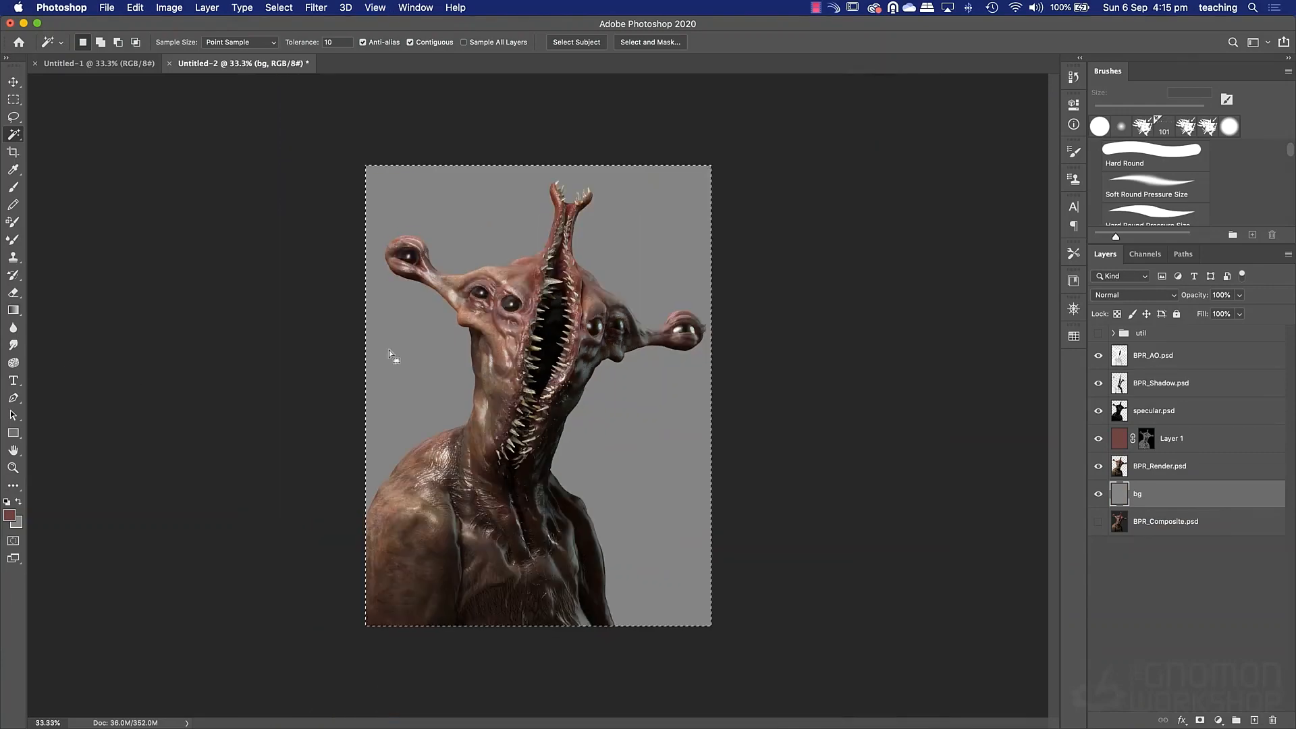
left_click(1098, 494)
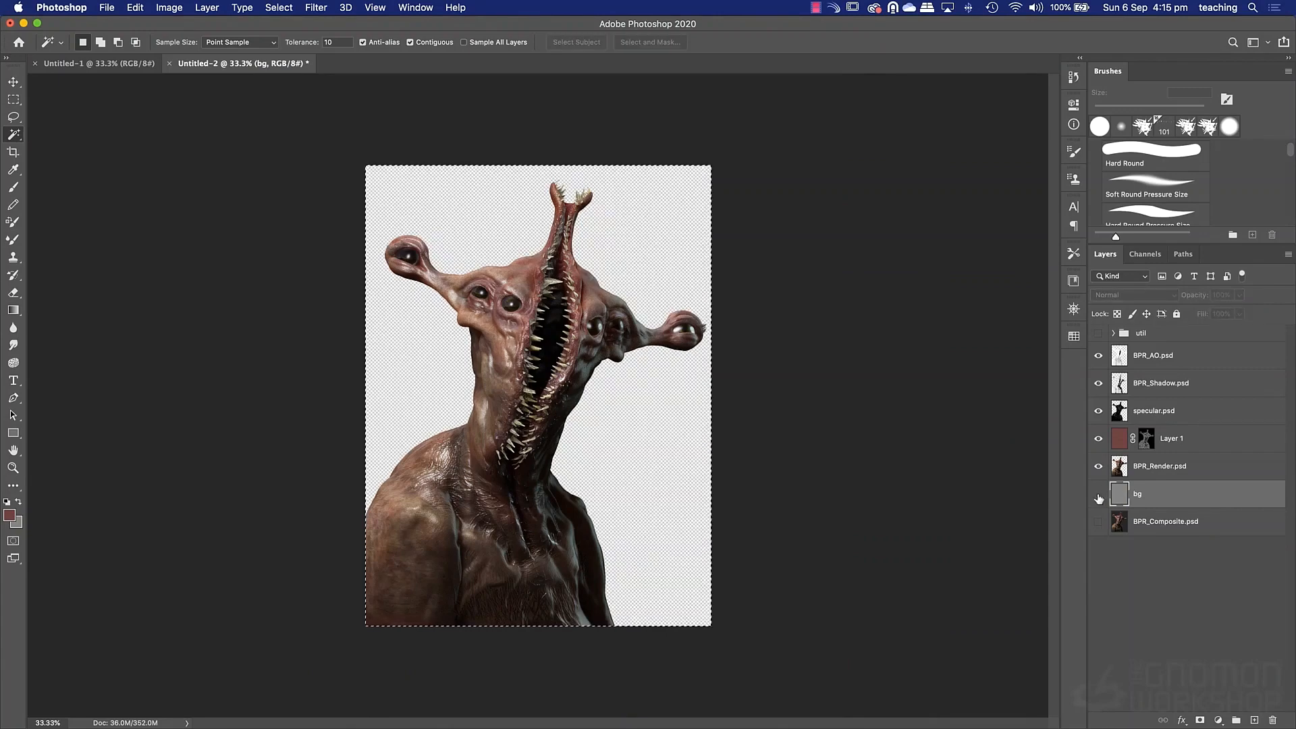
left_click(1098, 496)
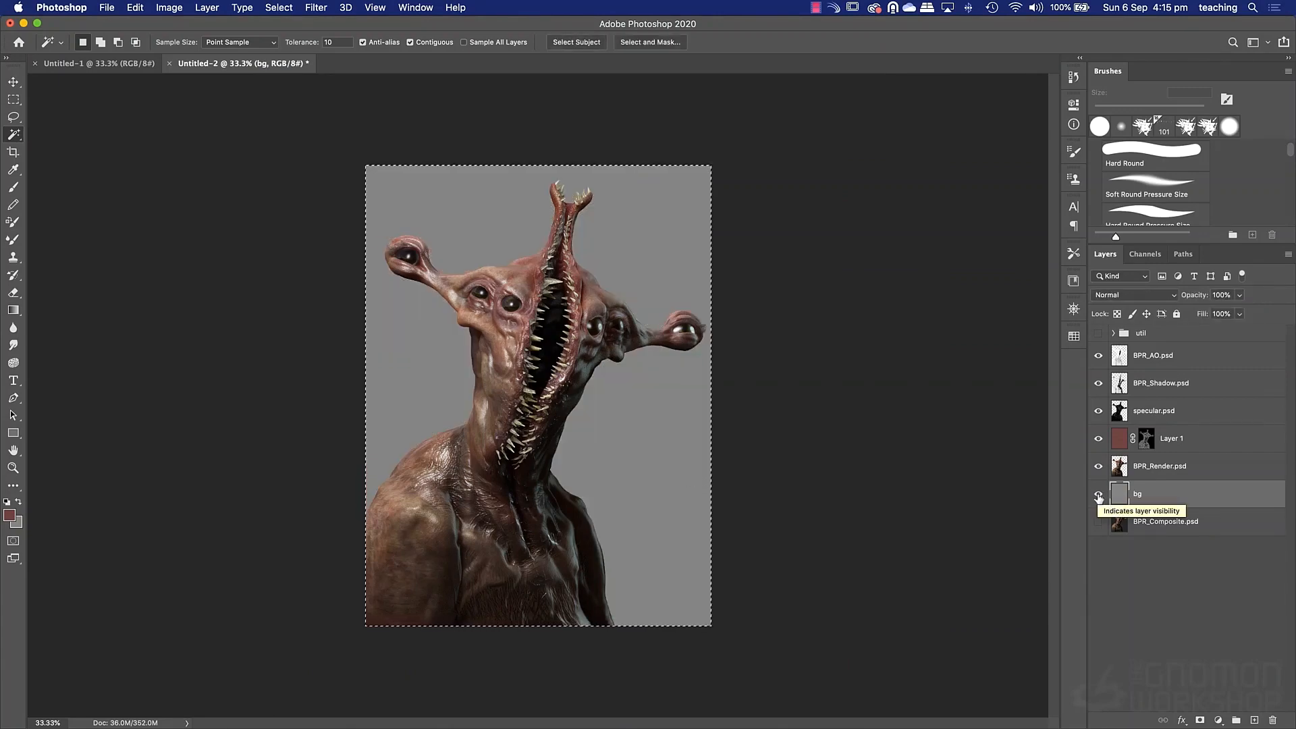
key("m")
left_click(834, 426)
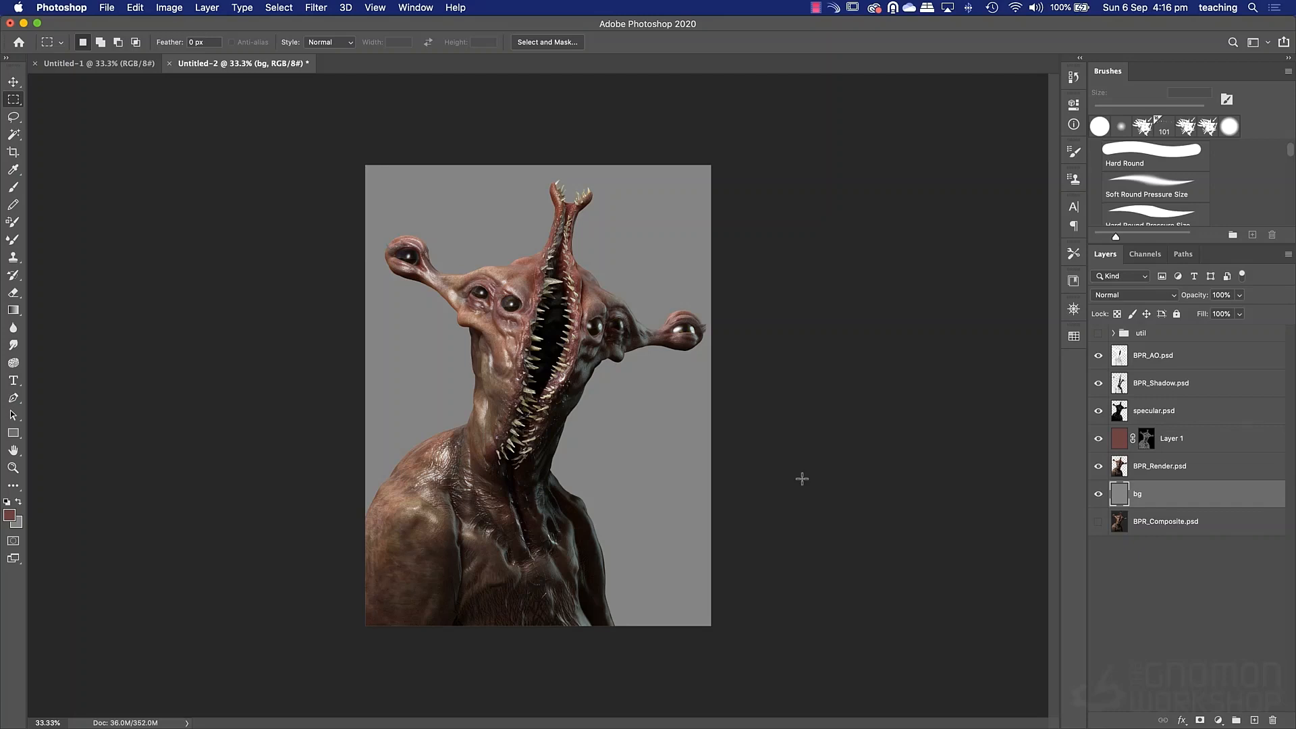
Group the layers from BPR_Render.psd up to BPR_AO.psd and name the group working layers.
left_click(1195, 473)
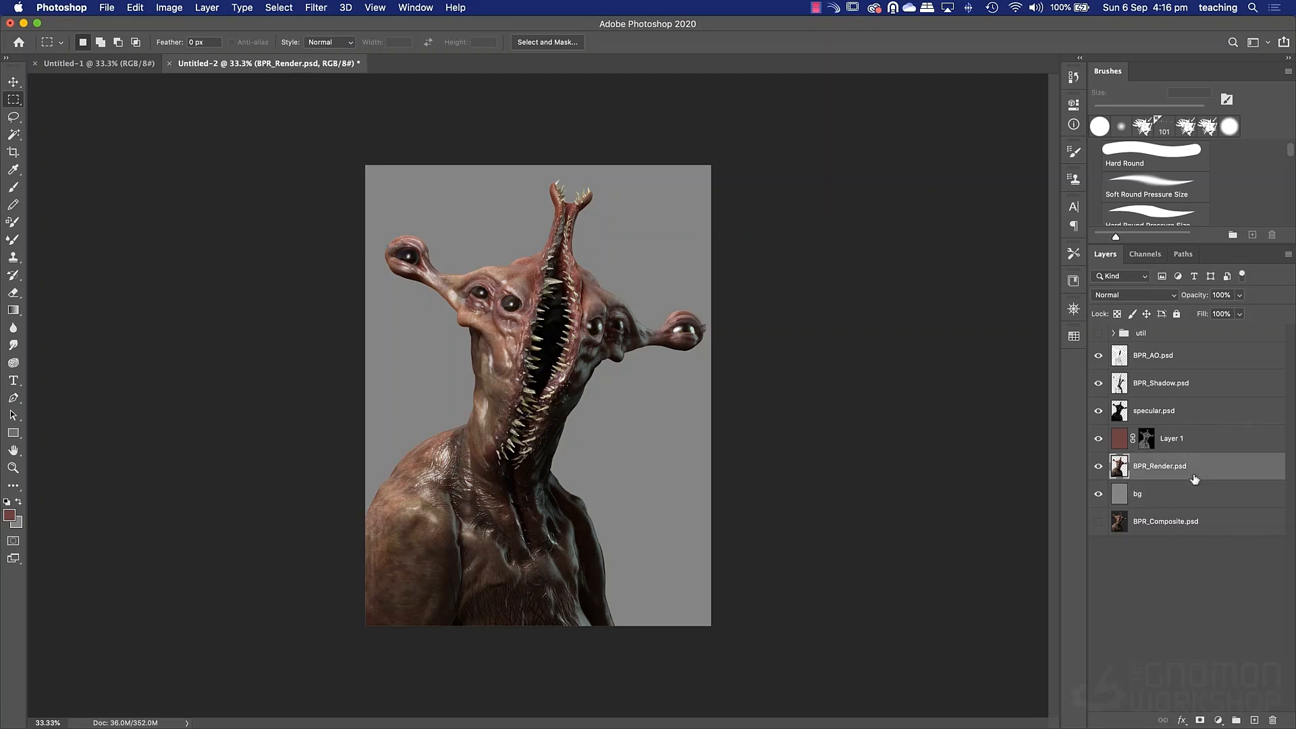
left_click(1158, 362, "shift")
key("super+g")
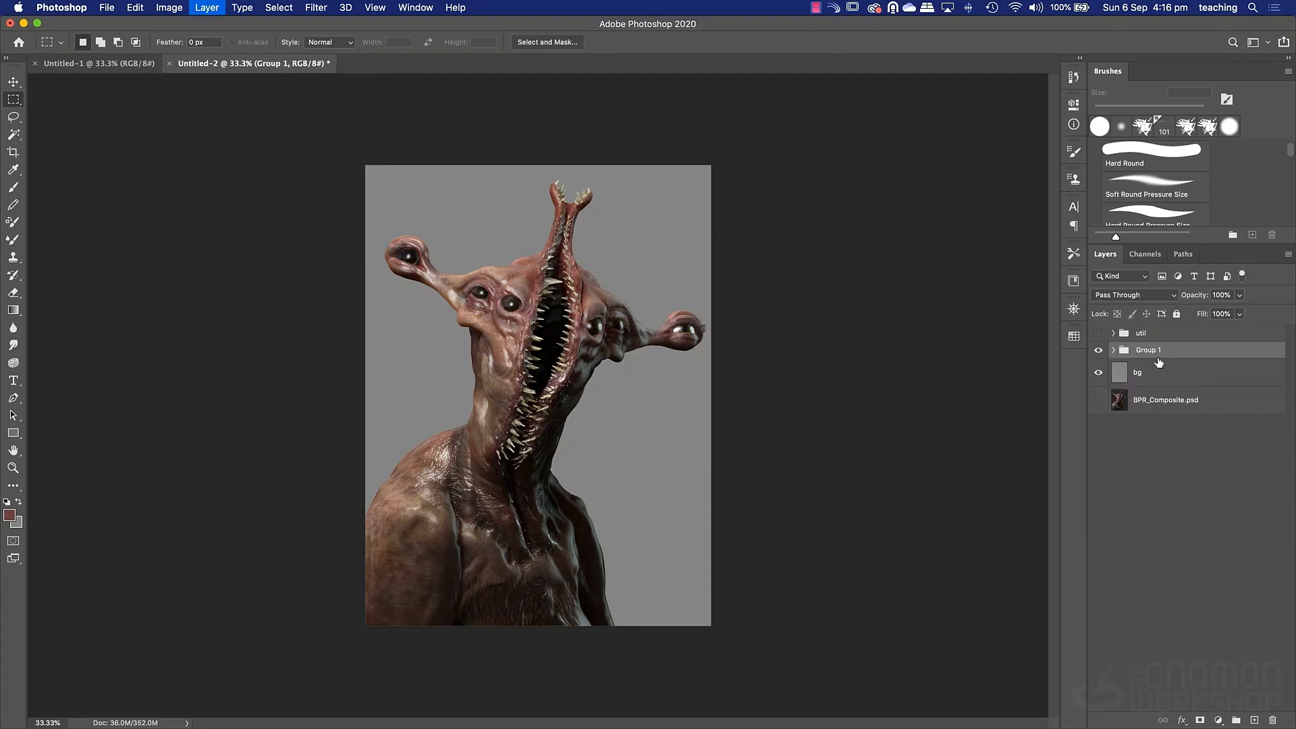
double_click(1151, 351)
type("working layers")
key("Return")
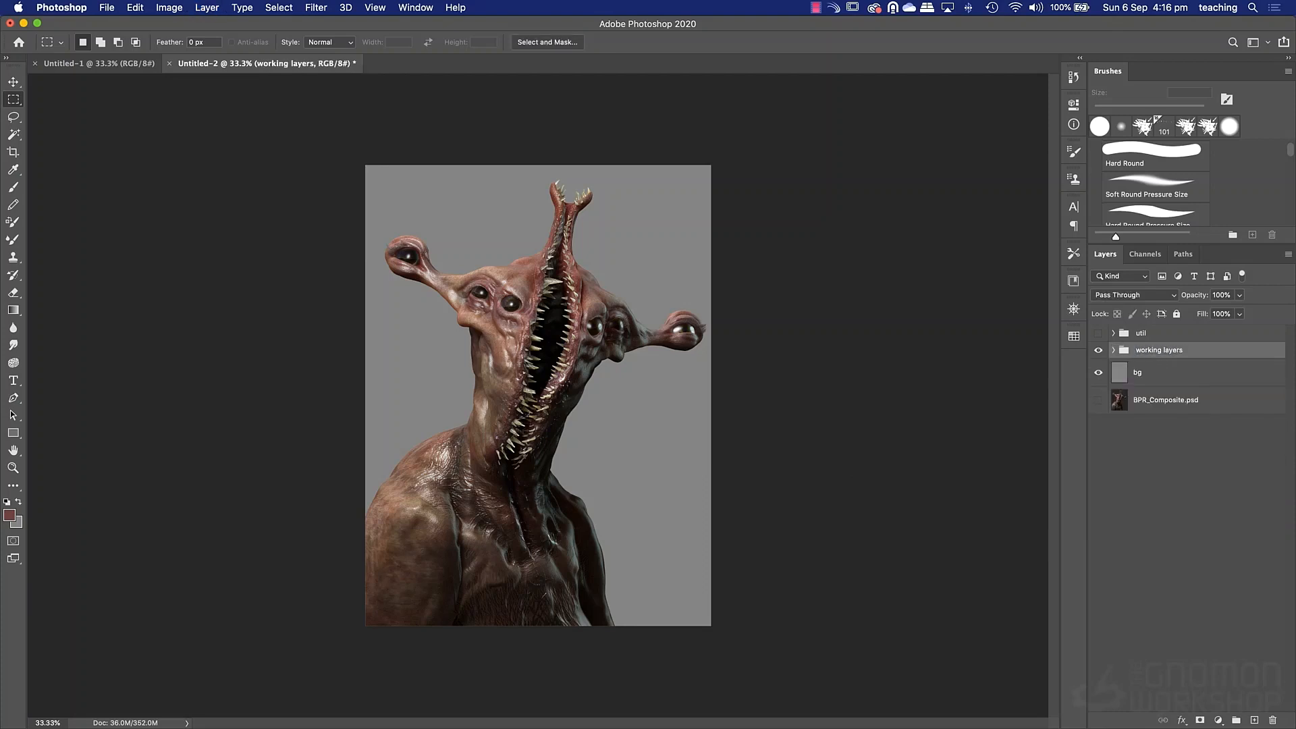
Put the bg layer into its own group, name it BG and collapse it.
left_click(1131, 377)
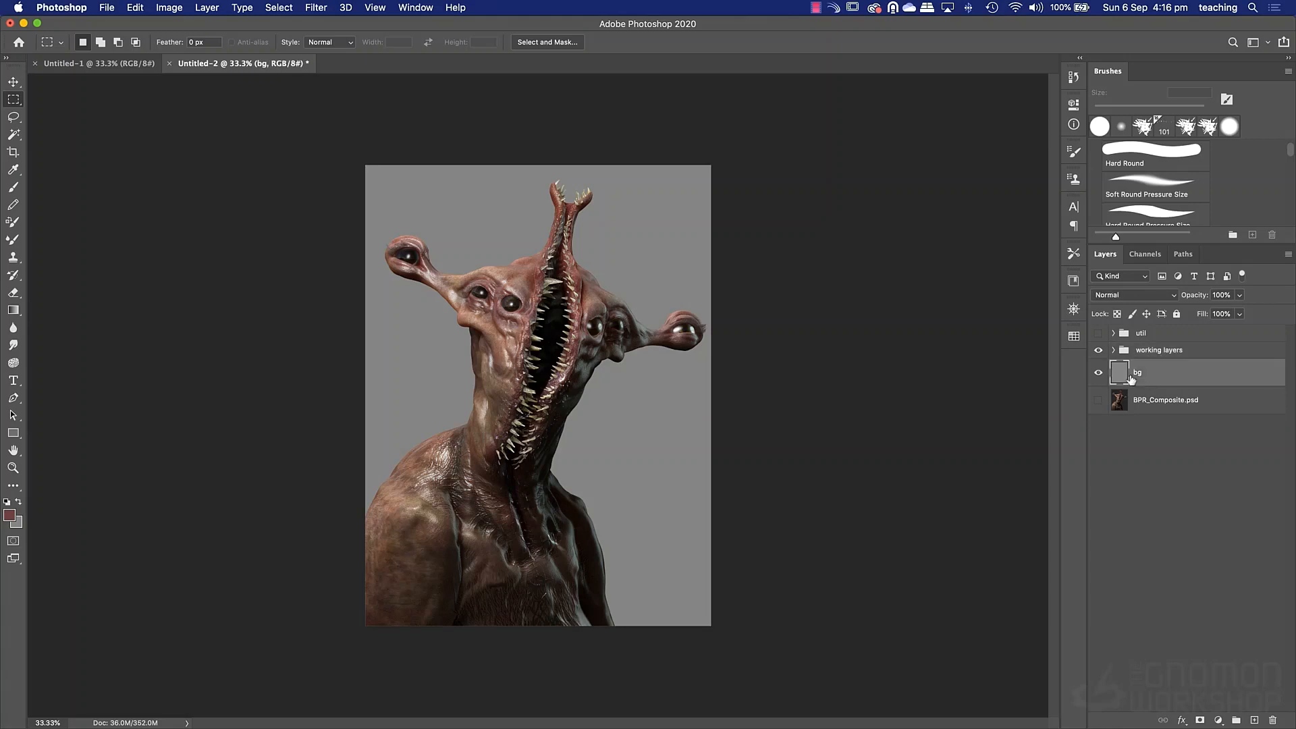
key("super+g")
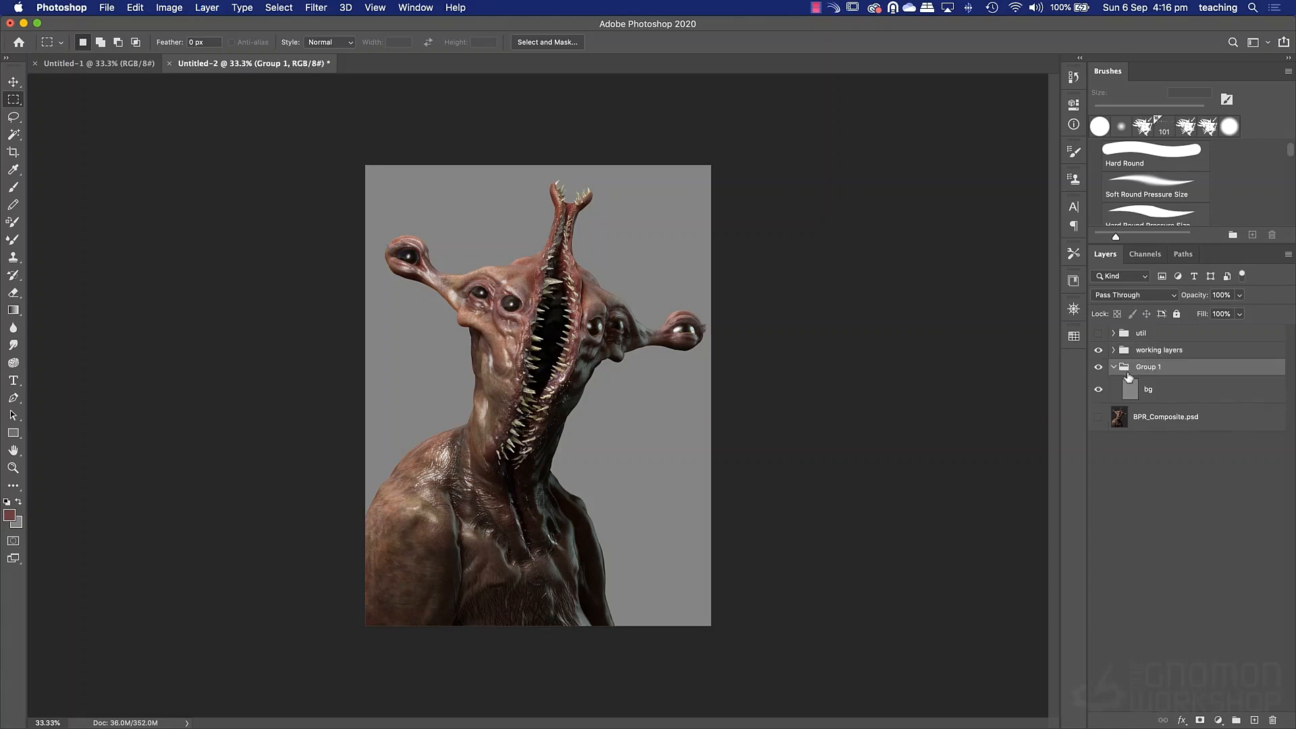
double_click(1146, 367)
type("BG")
key("Return")
left_click(1113, 366)
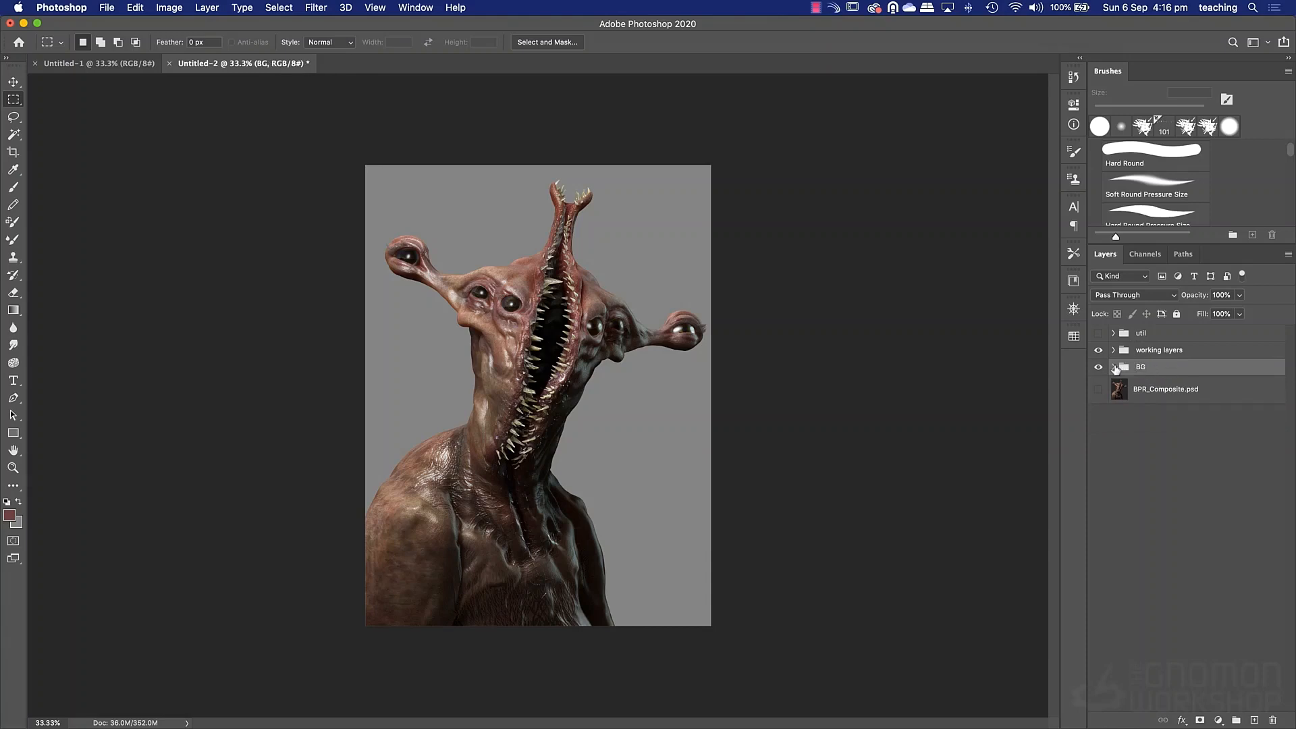
Delete the hidden BPR_Composite.psd layer and save the layered document as comp_bogeylady_01.psd.
left_click(1147, 395)
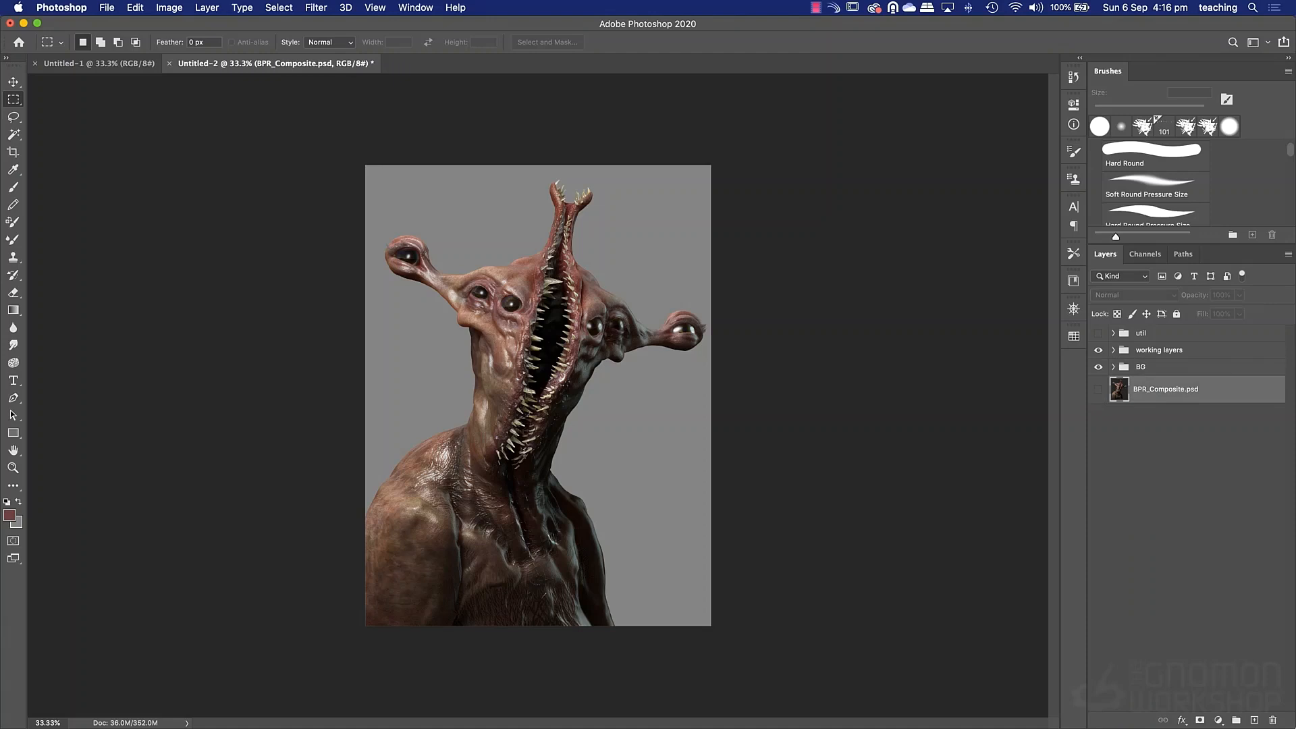
left_click(1272, 722)
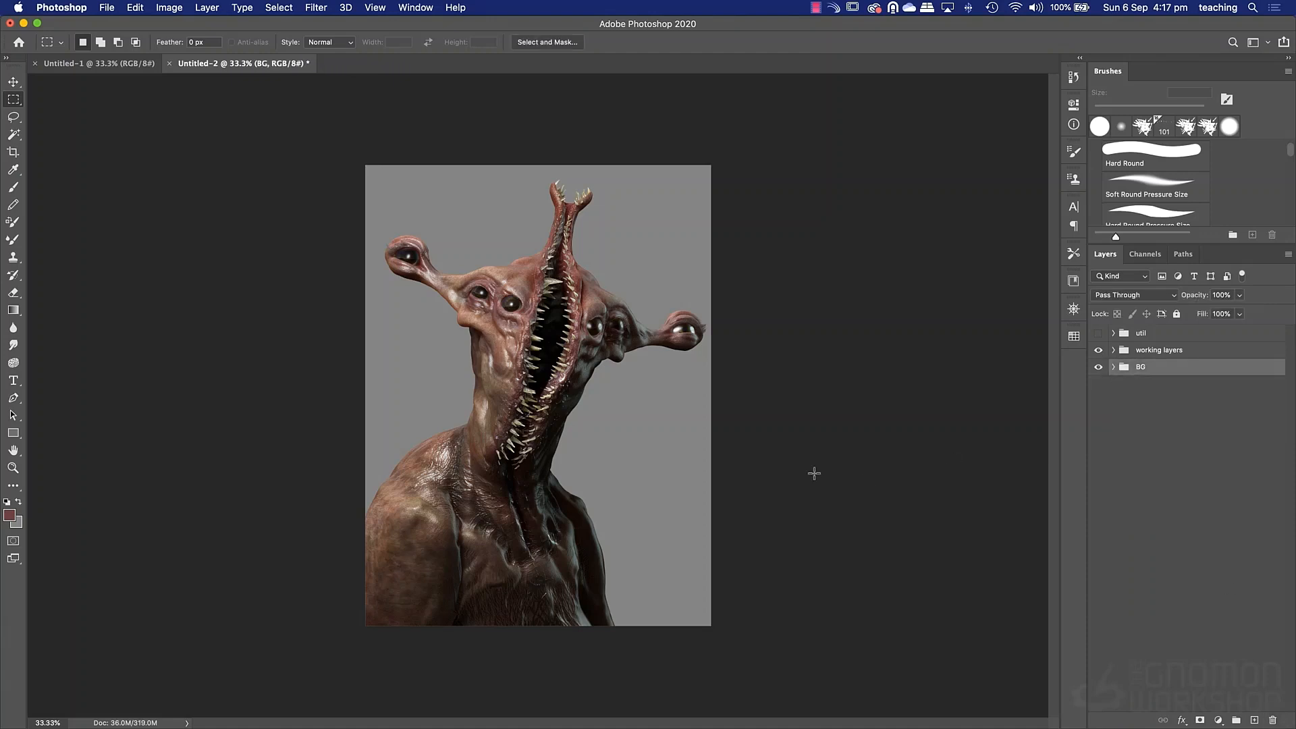
key("super+s")
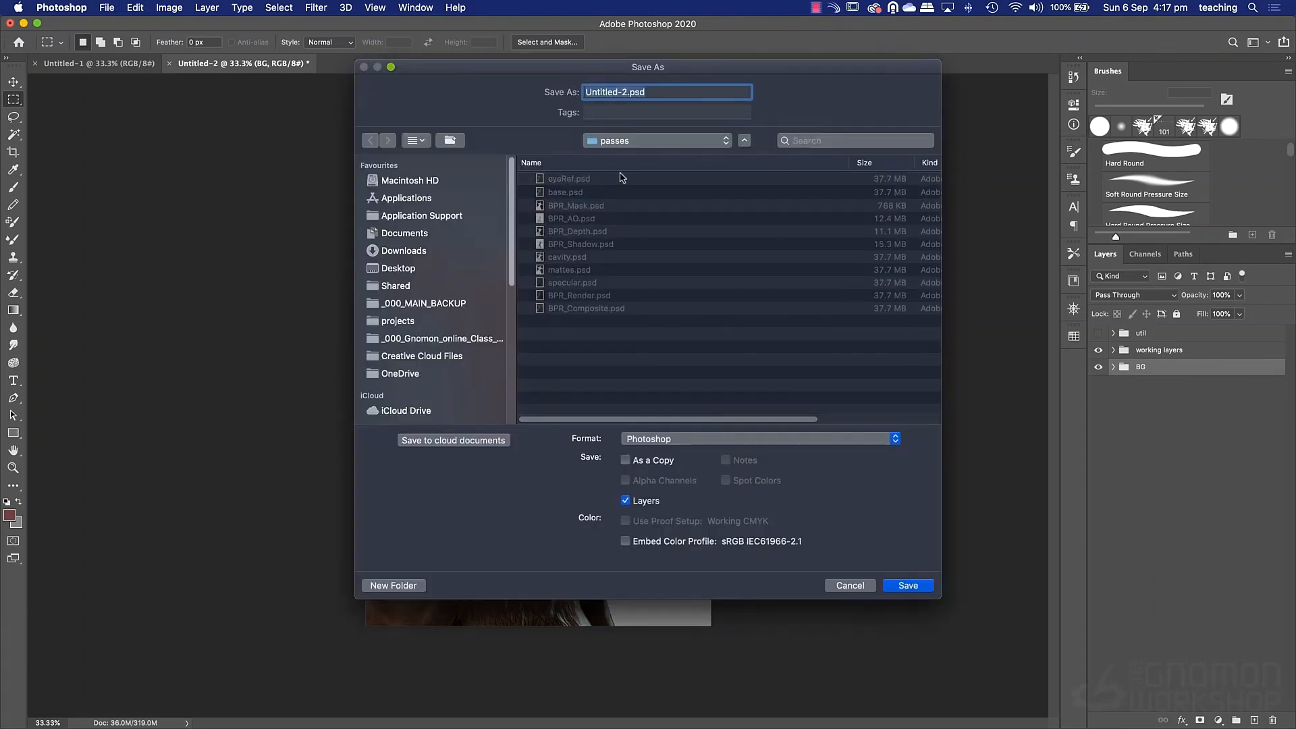
type("comp_bogeylady_01")
key("Return")
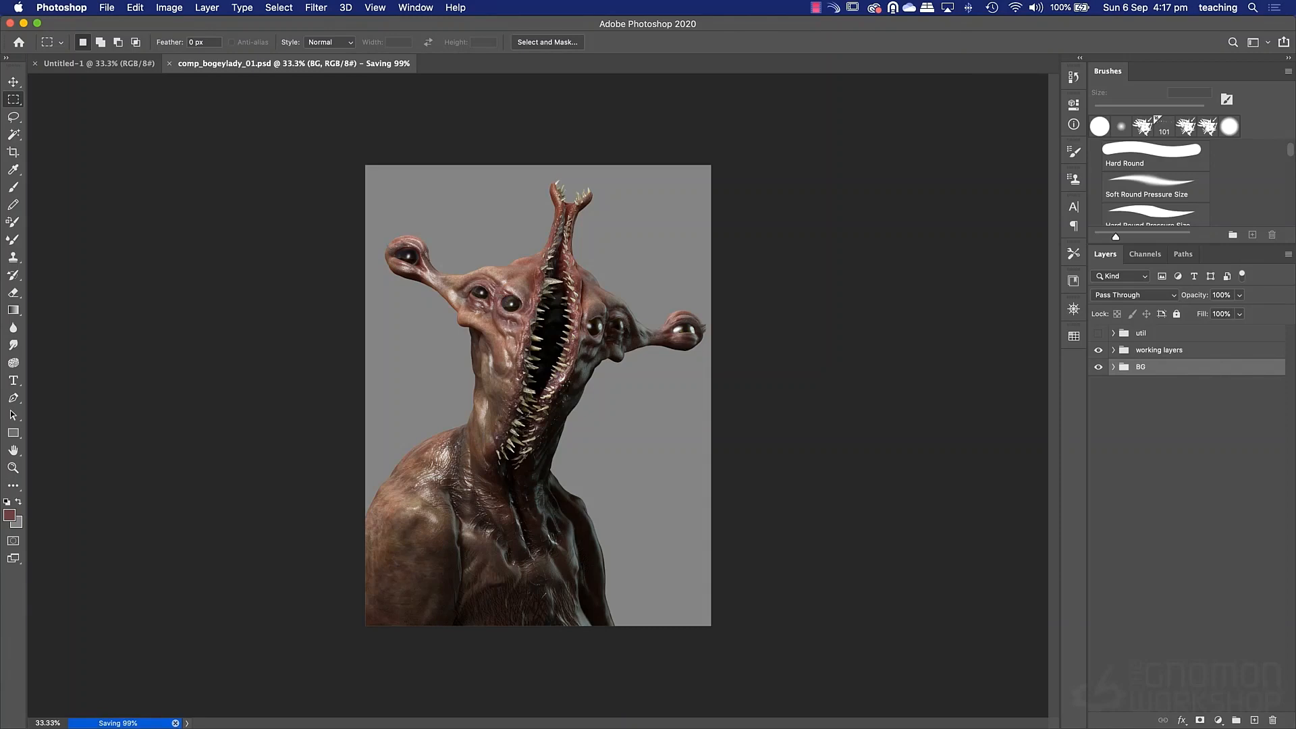